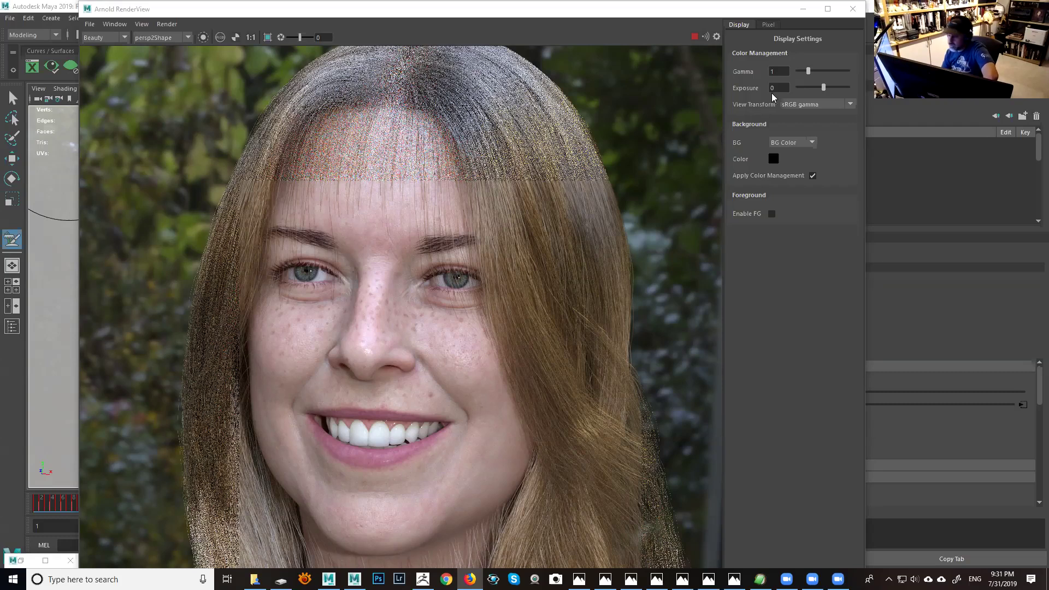
Step: Switch to Firefox and read the group discussion on painting density maps across UDIMs, including the full Autodesk comment about XGen and tiled UVs
key("alt+Tab")
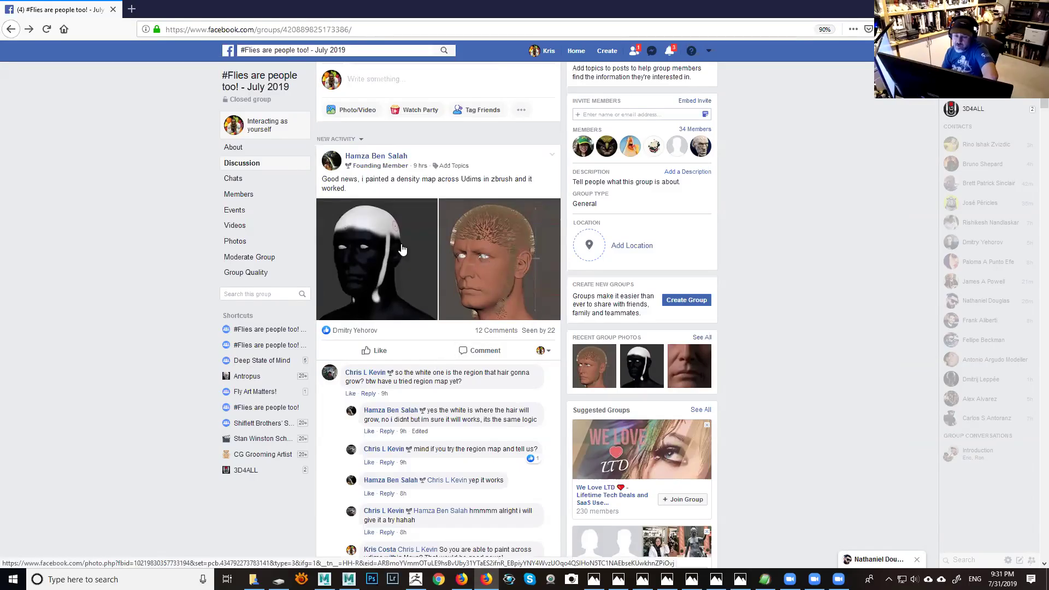
scroll(406, 322, "down", 7)
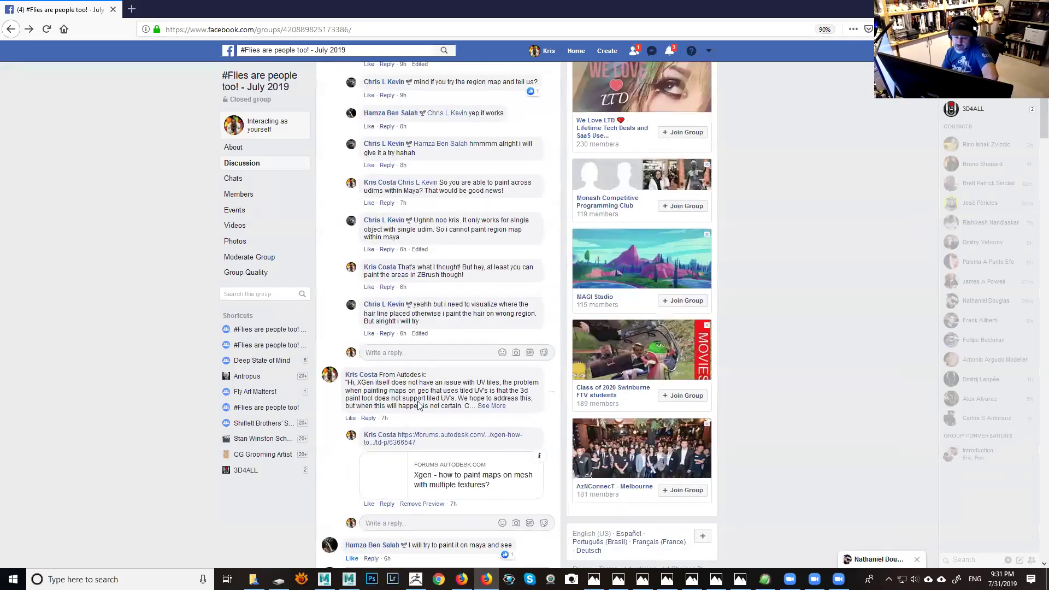
left_click(491, 406)
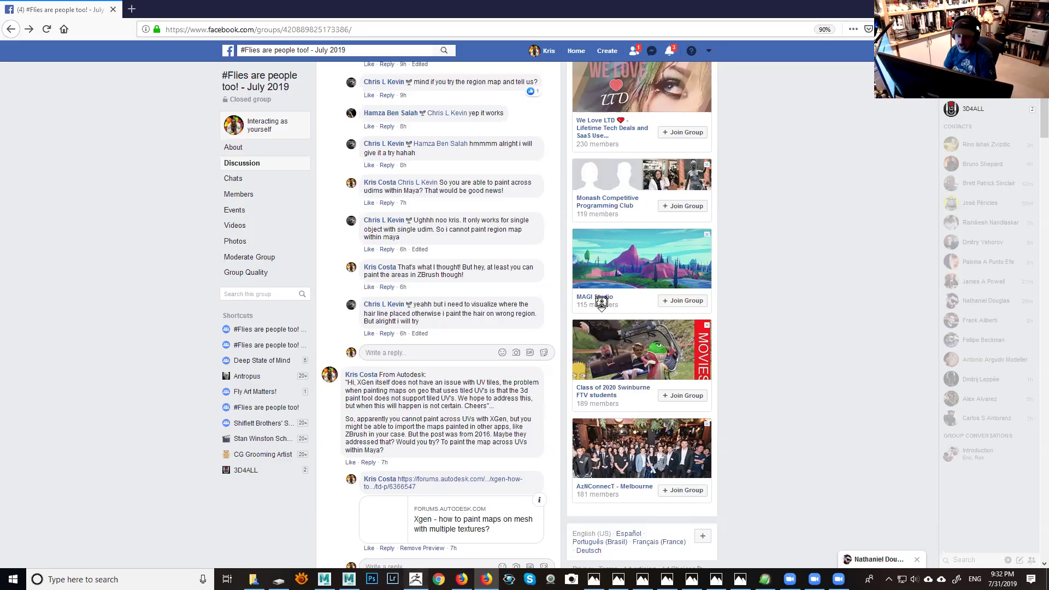
key("alt+Tab")
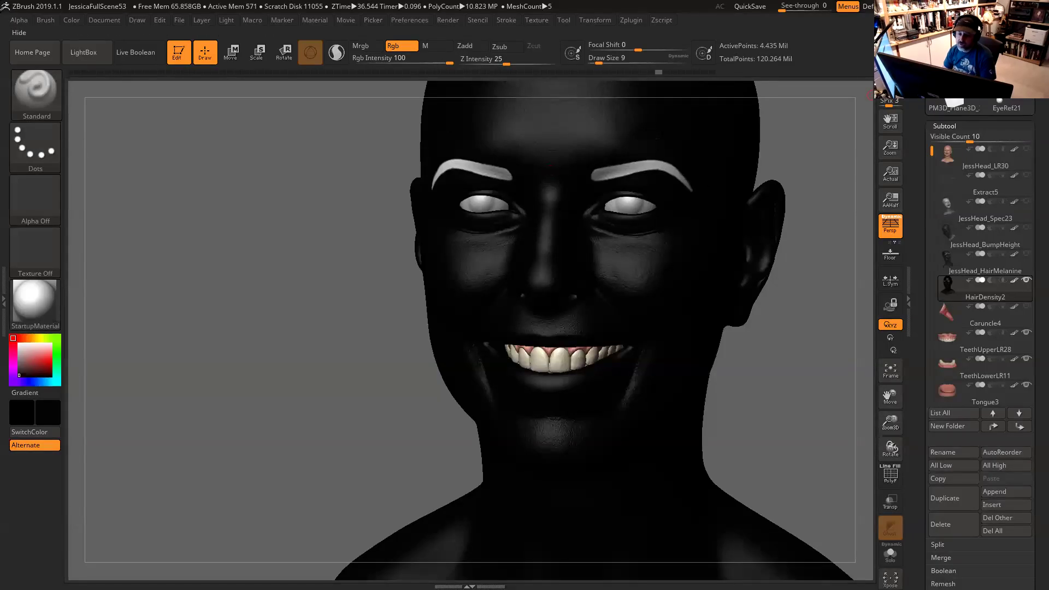
key("alt+Tab")
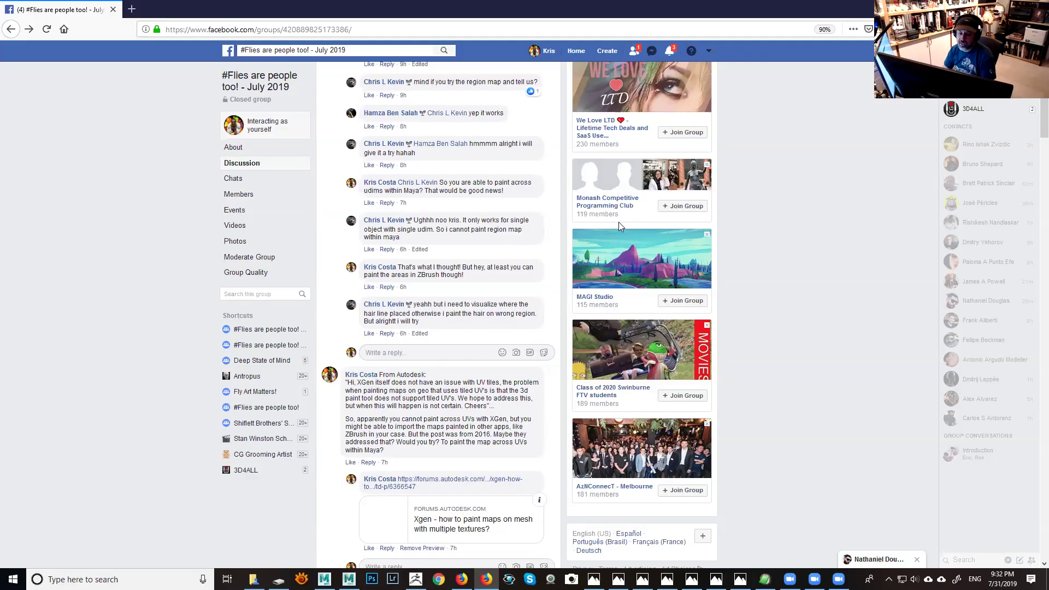
Step: Switch to Maya's Arnold RenderView and stop the running render of the woman's head
key("alt+Tab")
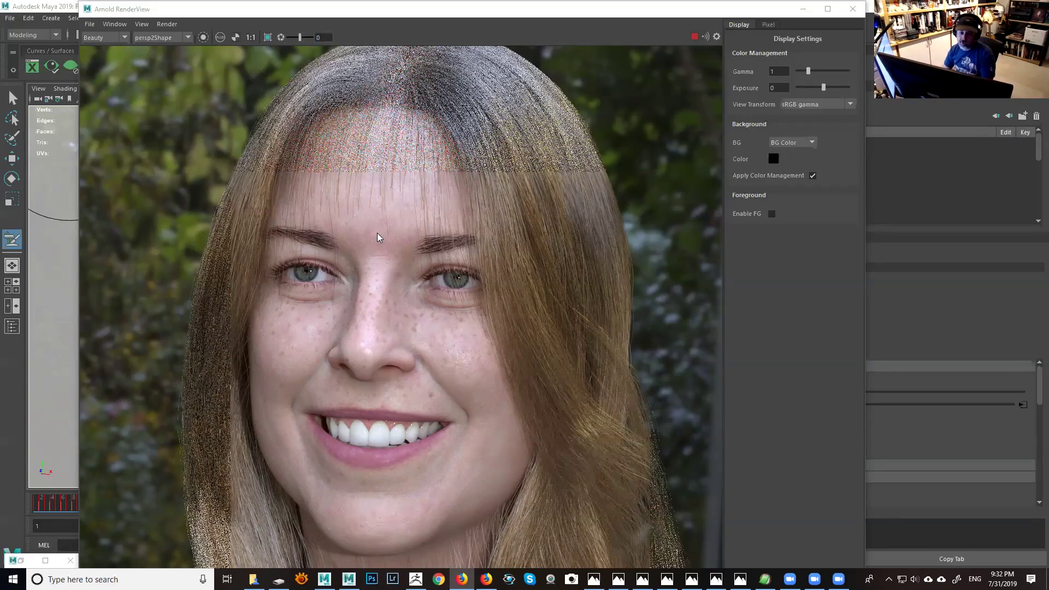
left_click(693, 36)
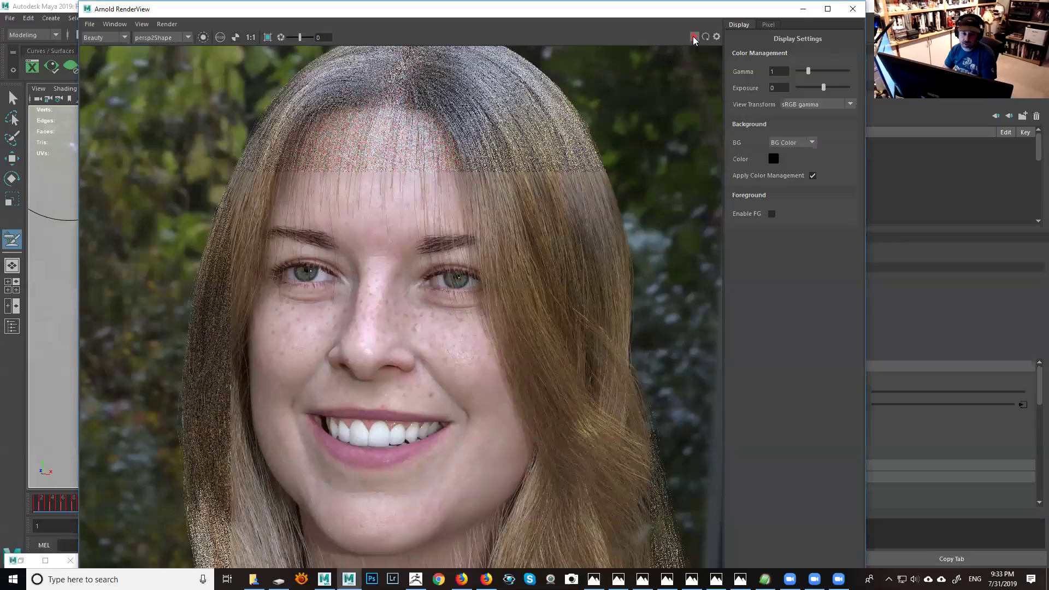
left_click(141, 24)
left_click(287, 190)
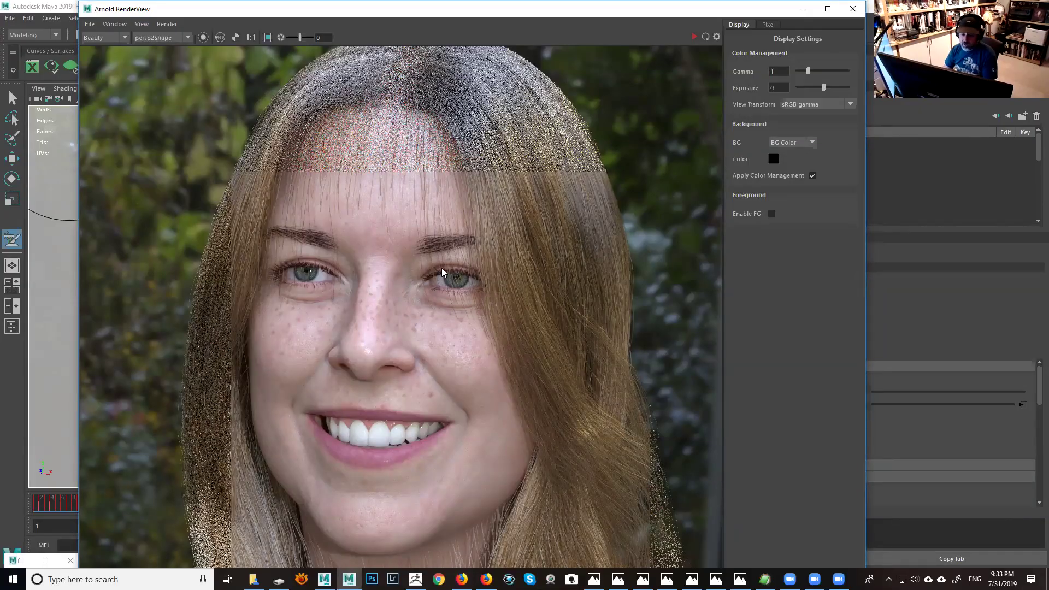
Step: Examine the rendered portrait from the hair parting and forehead hairline down to the neck, comparing the refined and noisy areas
scroll(449, 215, "down", 1)
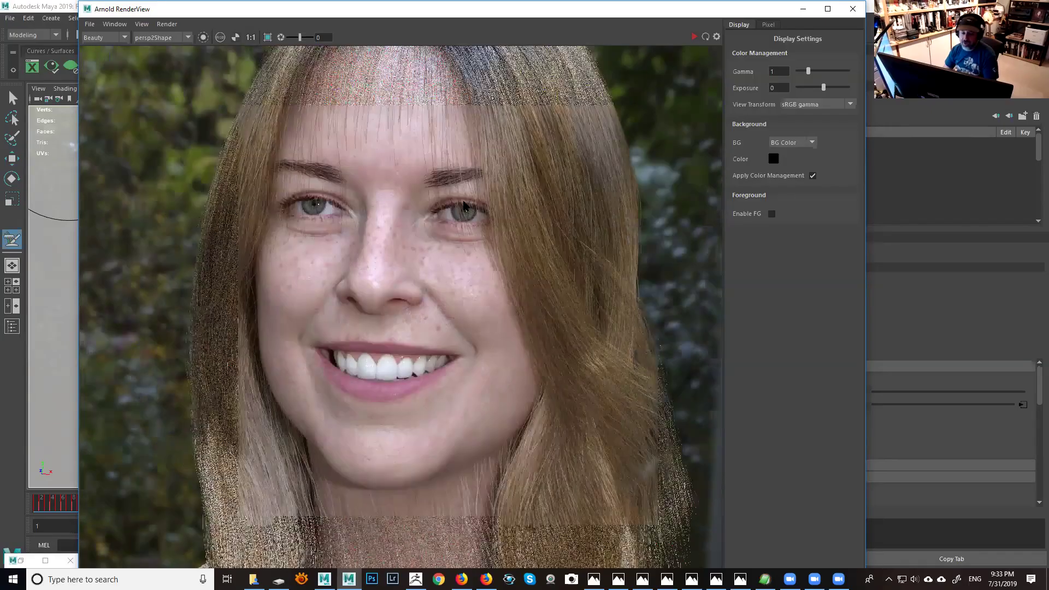
middle_click_drag(465, 200, 461, 207)
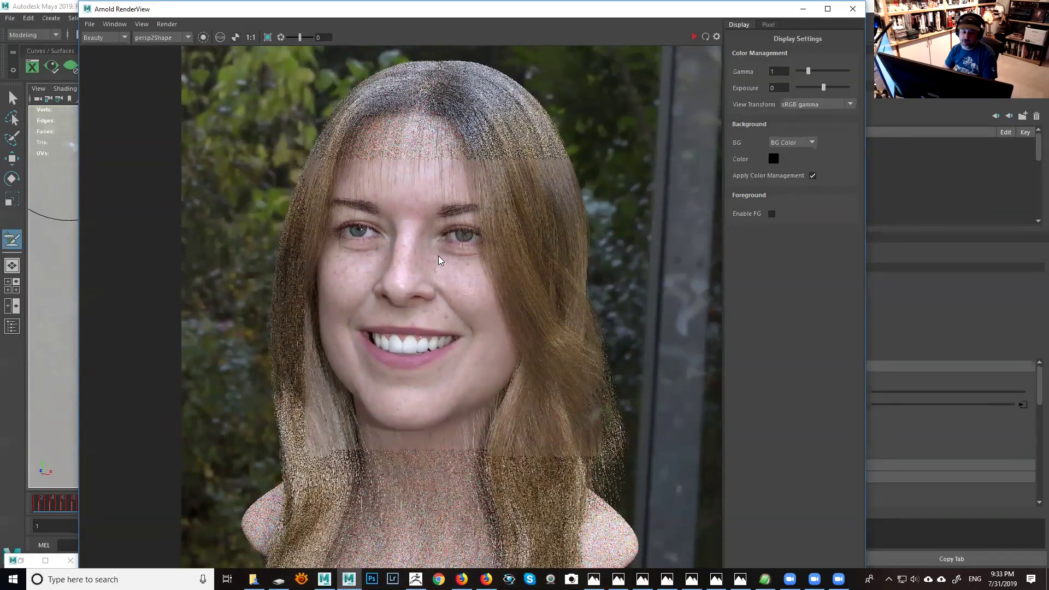
scroll(439, 256, "down", 1)
scroll(443, 253, "up", 1)
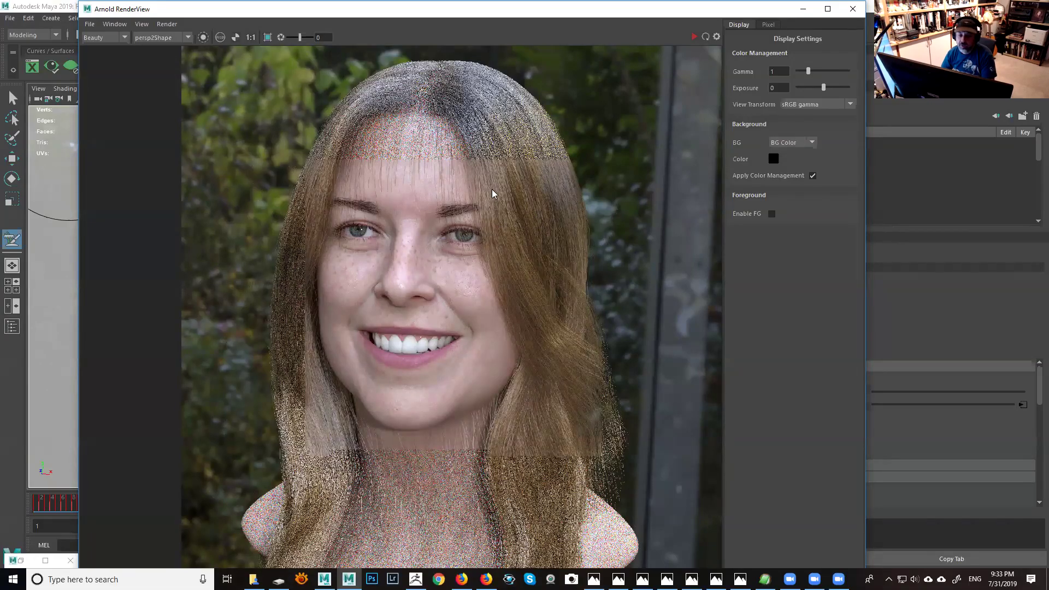
scroll(509, 278, "up", 2)
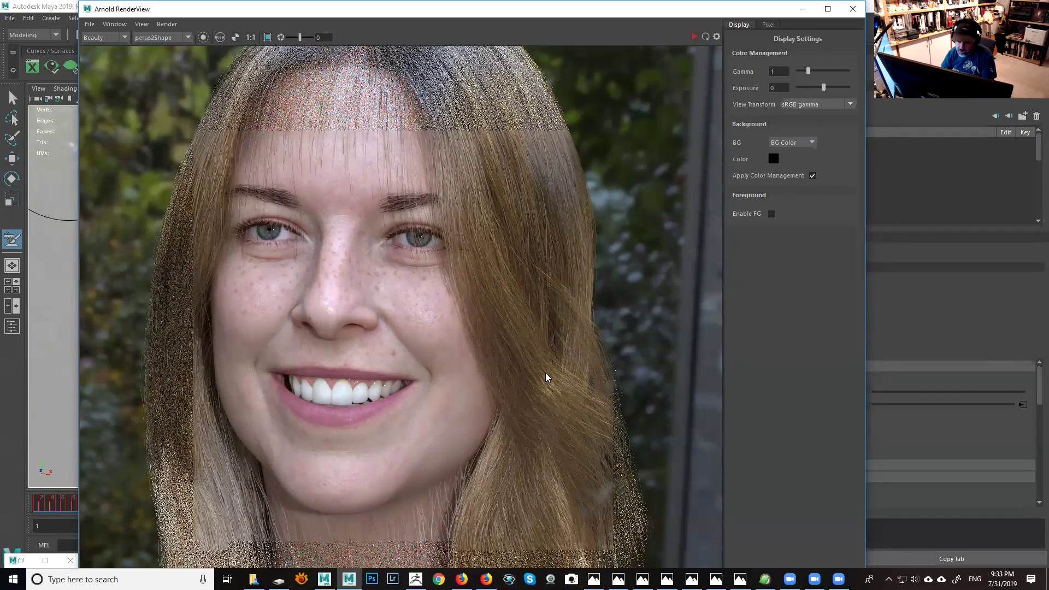
middle_click_drag(550, 387, 506, 344)
middle_click_drag(497, 244, 515, 458)
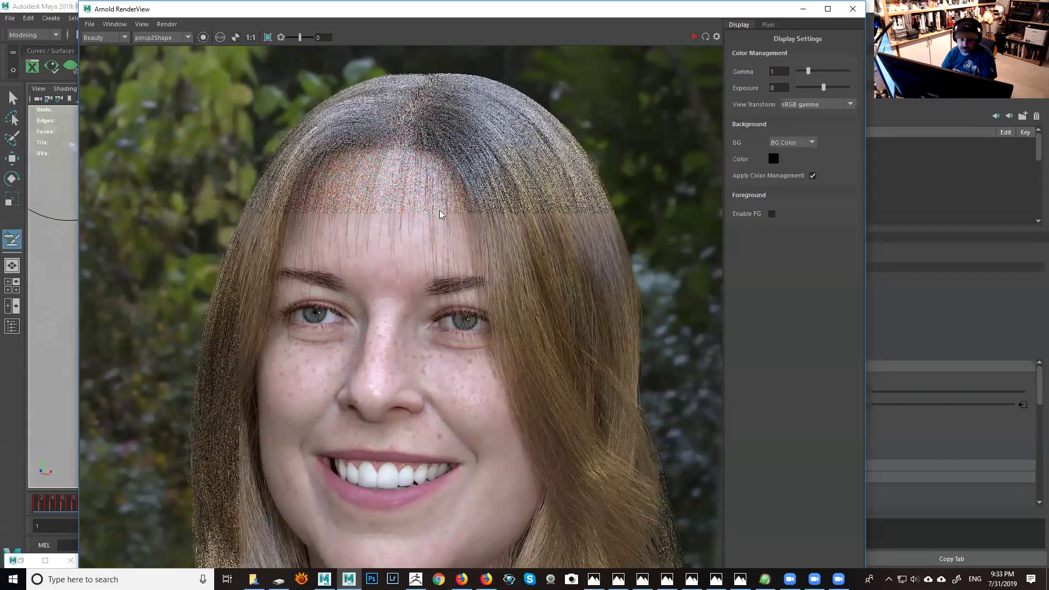
middle_click_drag(440, 213, 435, 203)
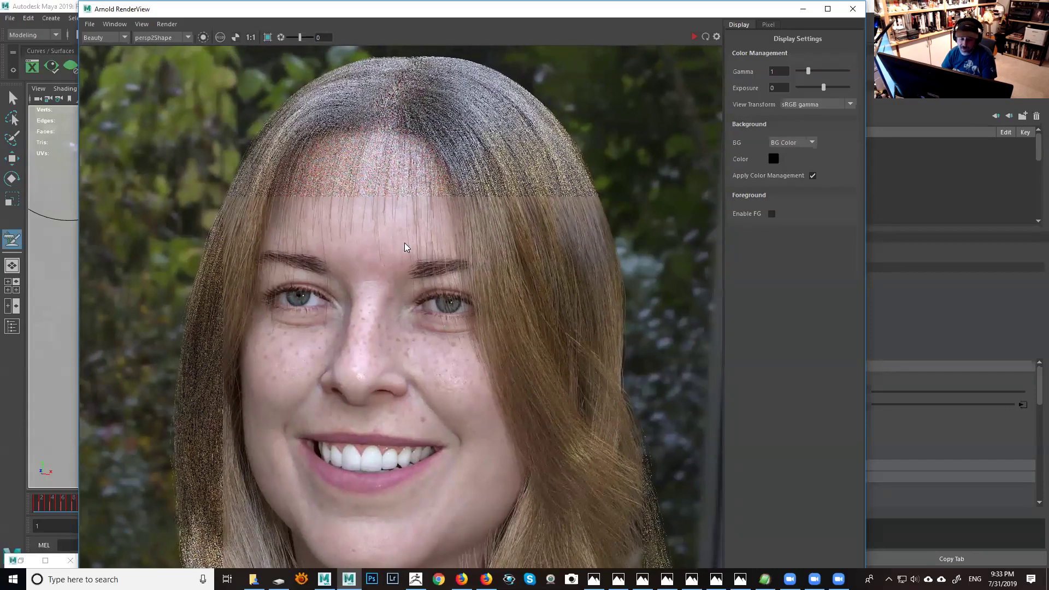
scroll(405, 244, "down", 5)
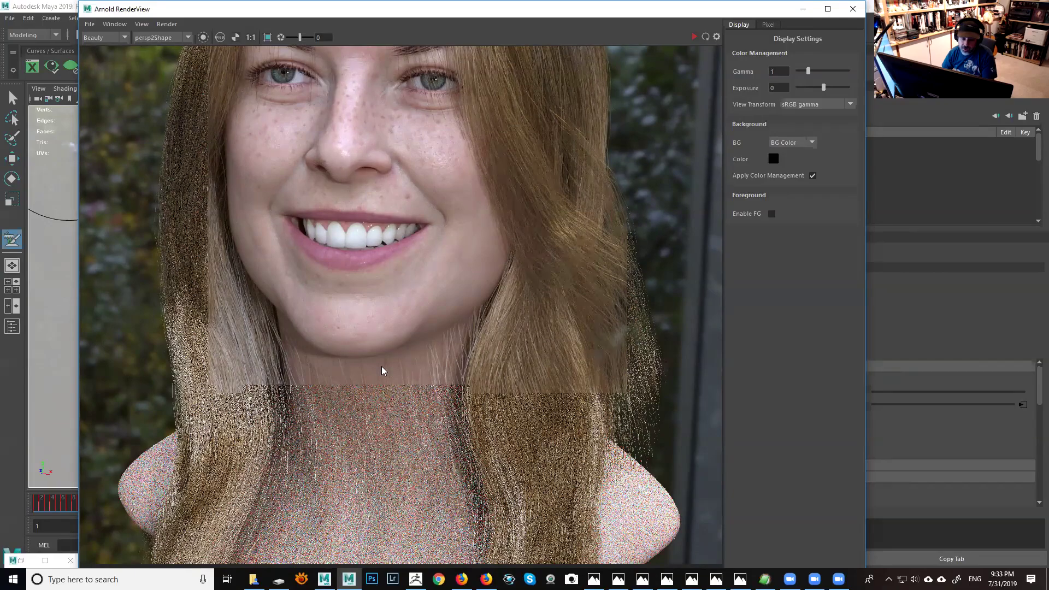
middle_click_drag(390, 287, 410, 492)
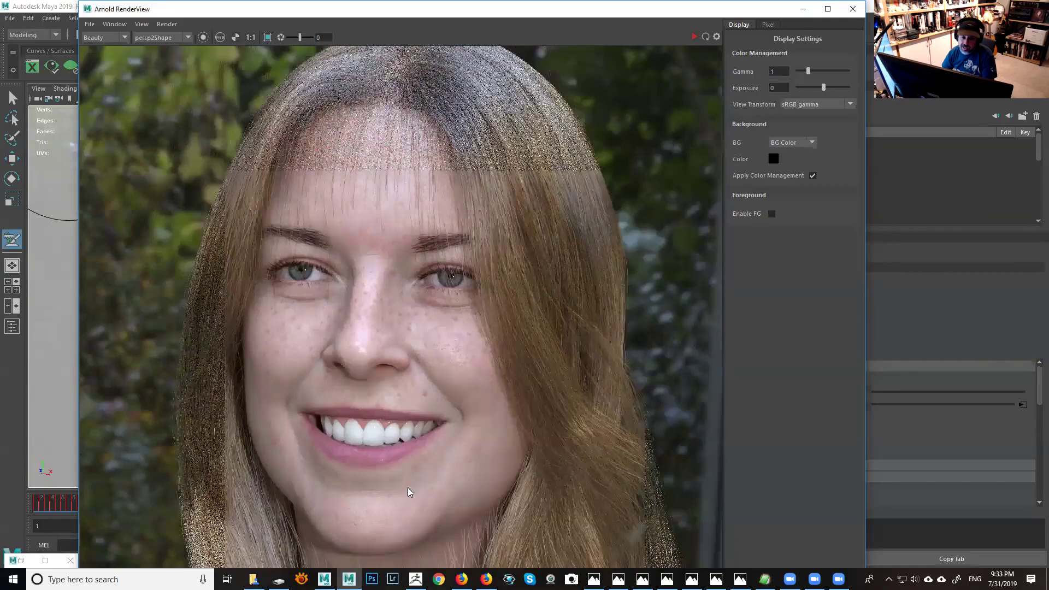
middle_click_drag(406, 304, 355, 80)
middle_click_drag(328, 269, 355, 481)
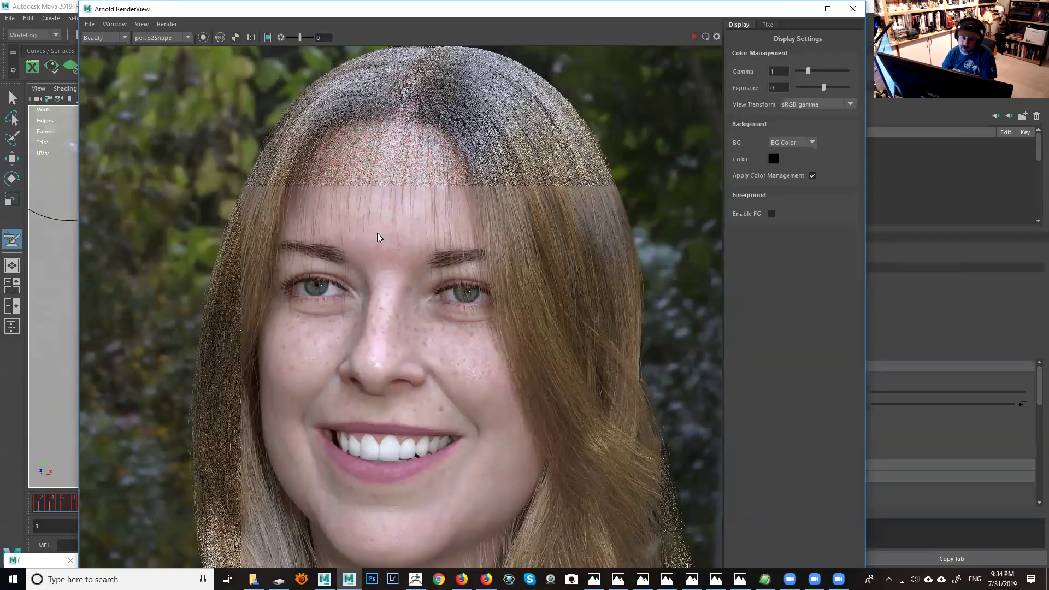
middle_click_drag(377, 237, 379, 271)
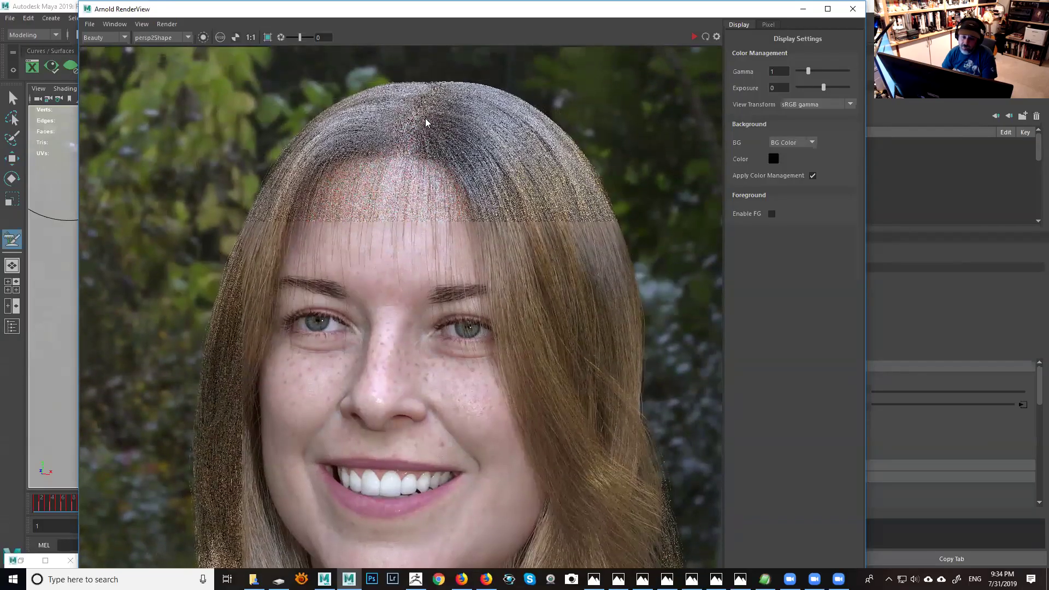
scroll(406, 228, "down", 5)
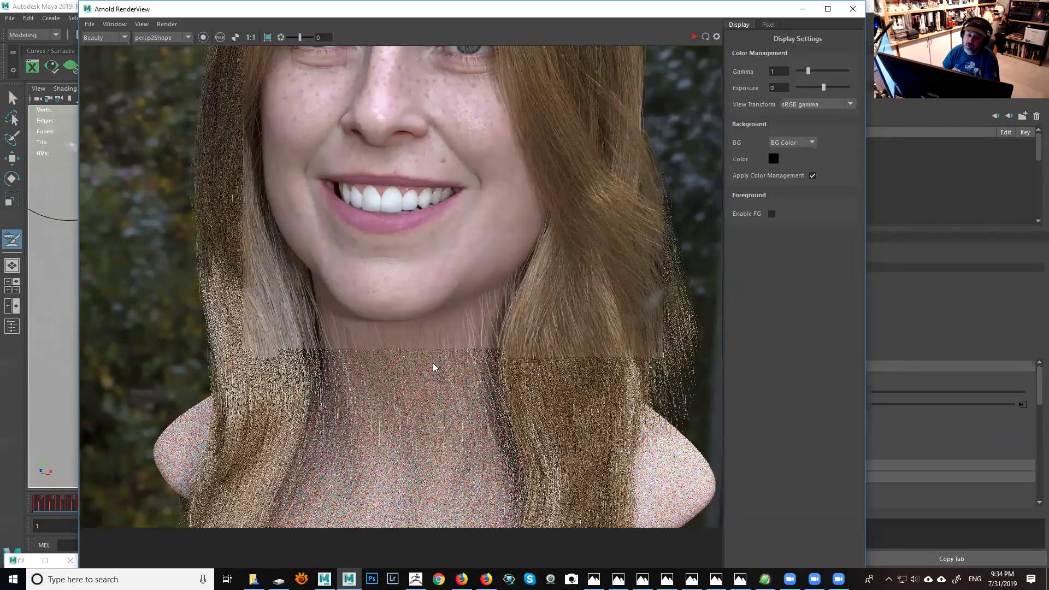
middle_click_drag(458, 319, 475, 444)
middle_click_drag(436, 185, 451, 350)
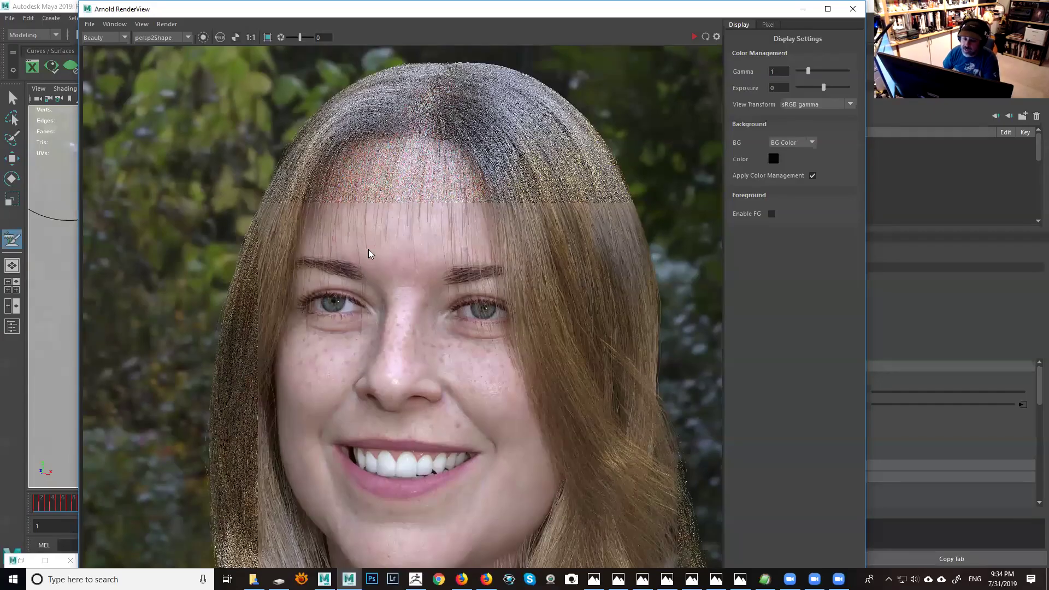
middle_click_drag(369, 249, 363, 309)
scroll(436, 271, "down", 5)
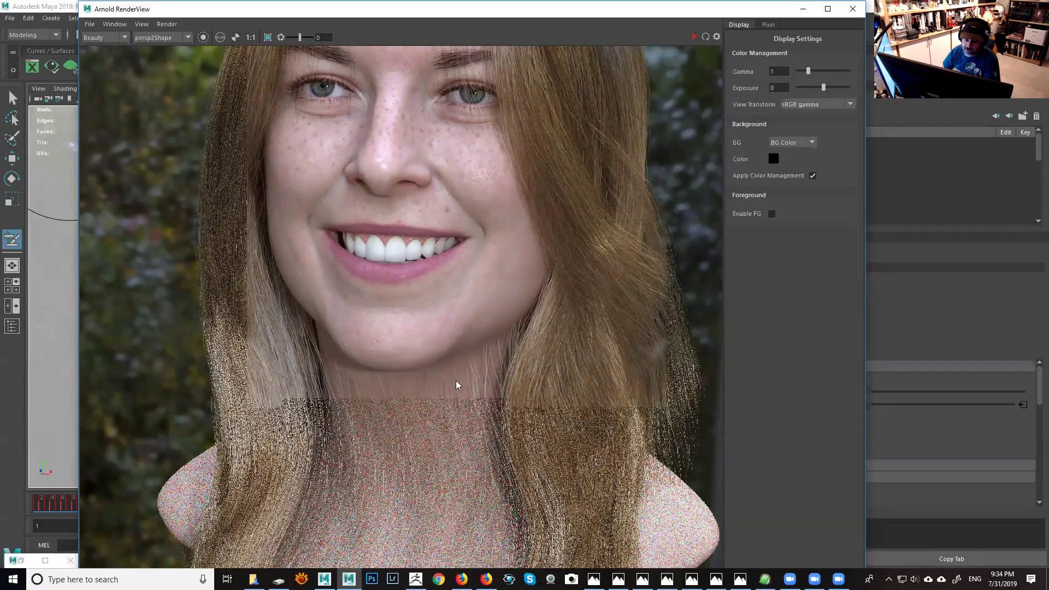
scroll(432, 328, "up", 5)
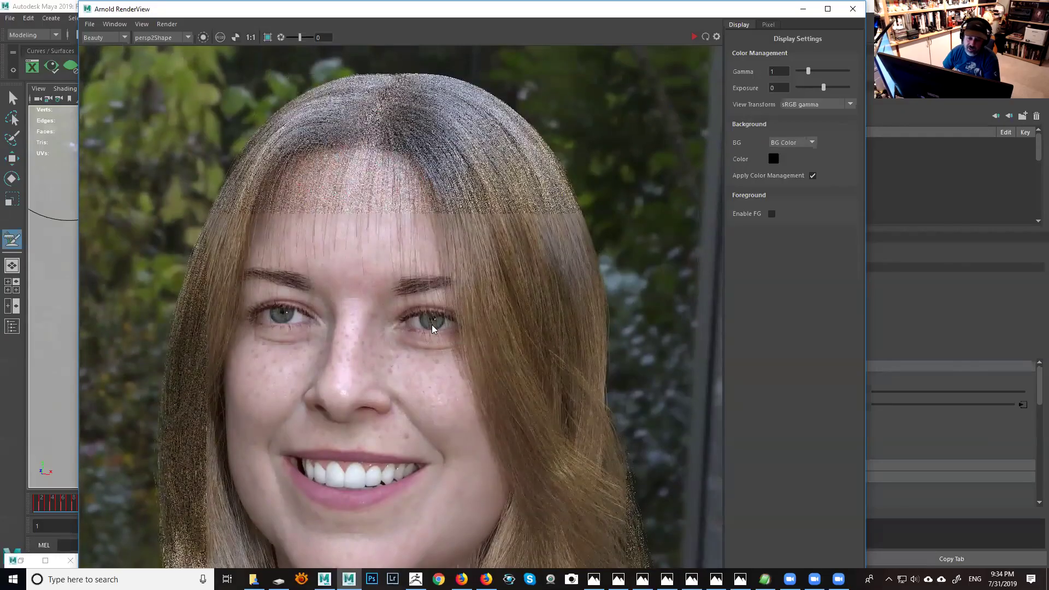
scroll(393, 224, "down", 2)
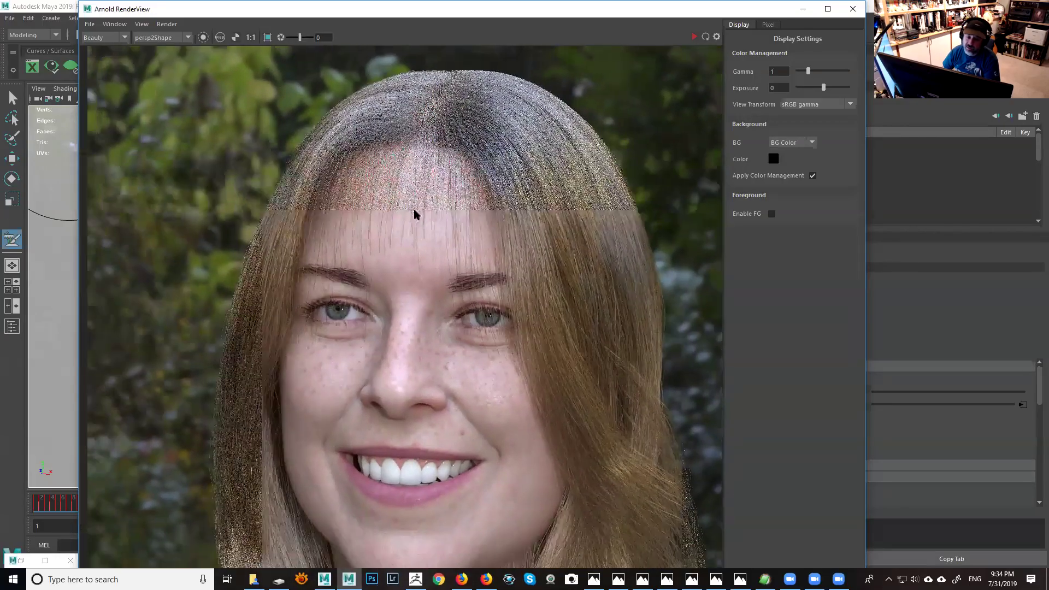
scroll(435, 195, "up", 1)
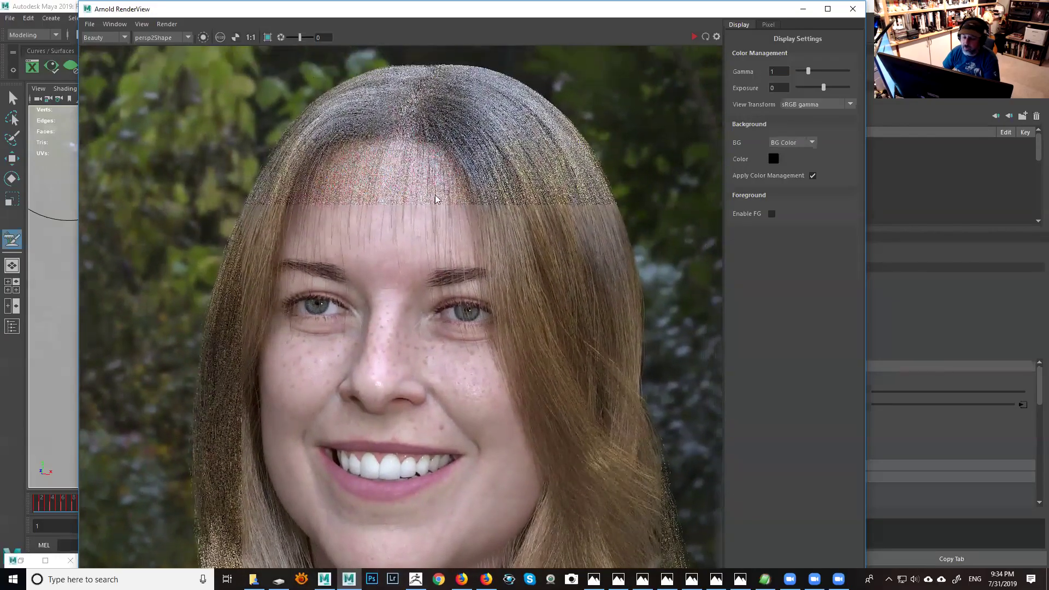
scroll(450, 223, "down", 2)
scroll(466, 284, "up", 2)
middle_click_drag(467, 288, 477, 254)
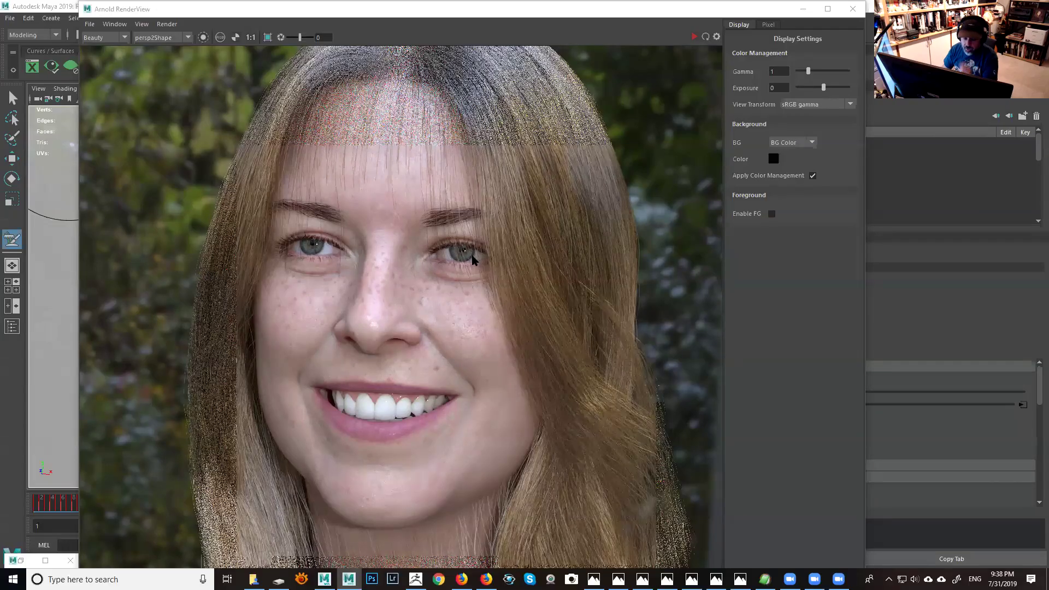
Step: Inspect the overall hairstyle in the render, checking the scalp, the side strands across the face and the lower lengths over the shoulders
scroll(477, 269, "down", 2)
middle_click_drag(483, 304, 490, 269)
scroll(488, 281, "down", 2)
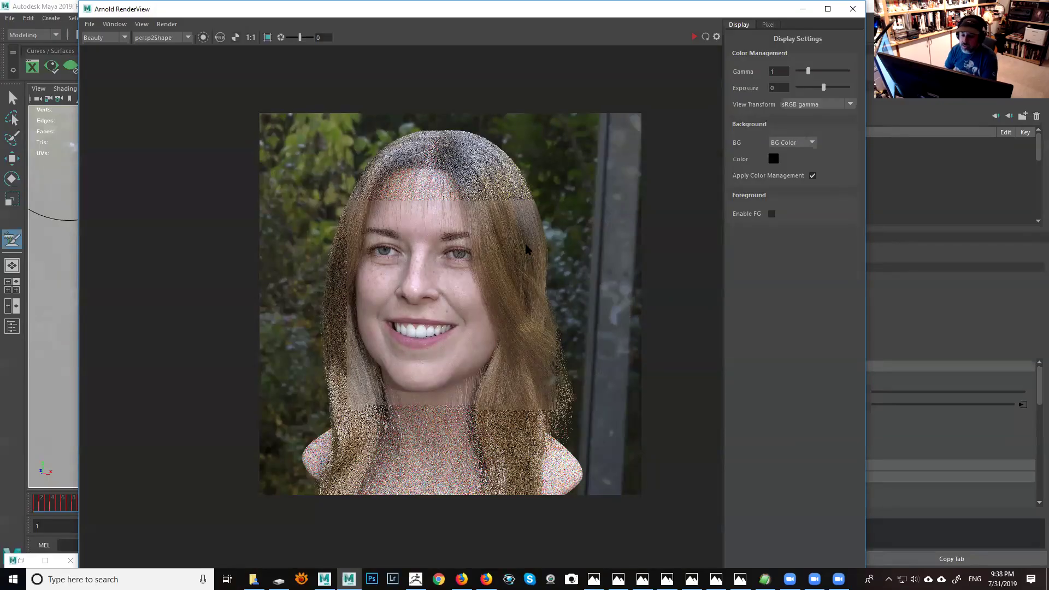
scroll(527, 249, "up", 2)
scroll(527, 249, "down", 1)
scroll(525, 250, "up", 1)
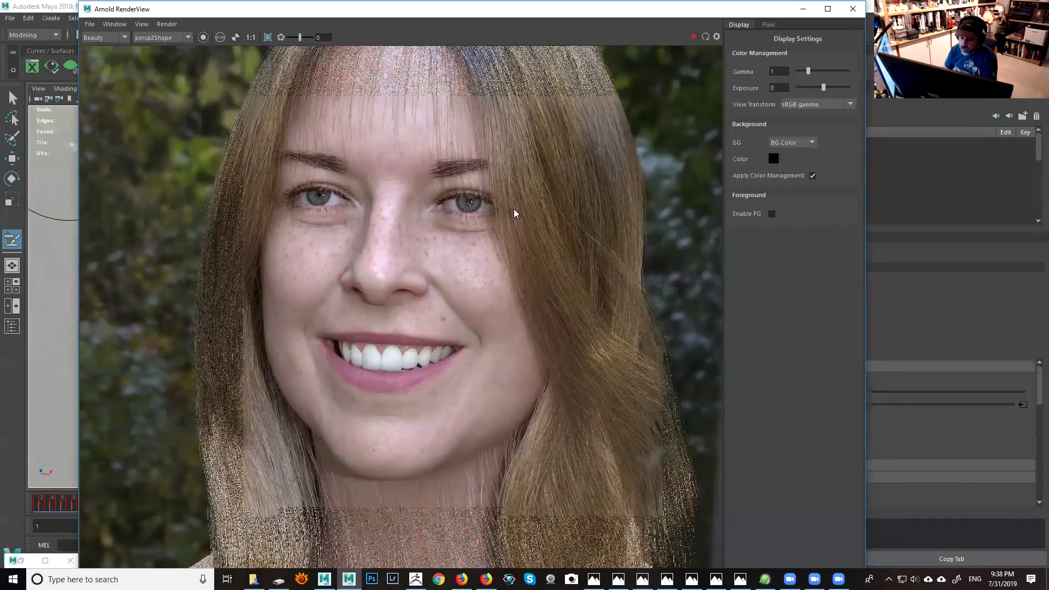
scroll(492, 197, "down", 1)
scroll(426, 156, "up", 1)
scroll(478, 237, "down", 1)
scroll(429, 158, "up", 1)
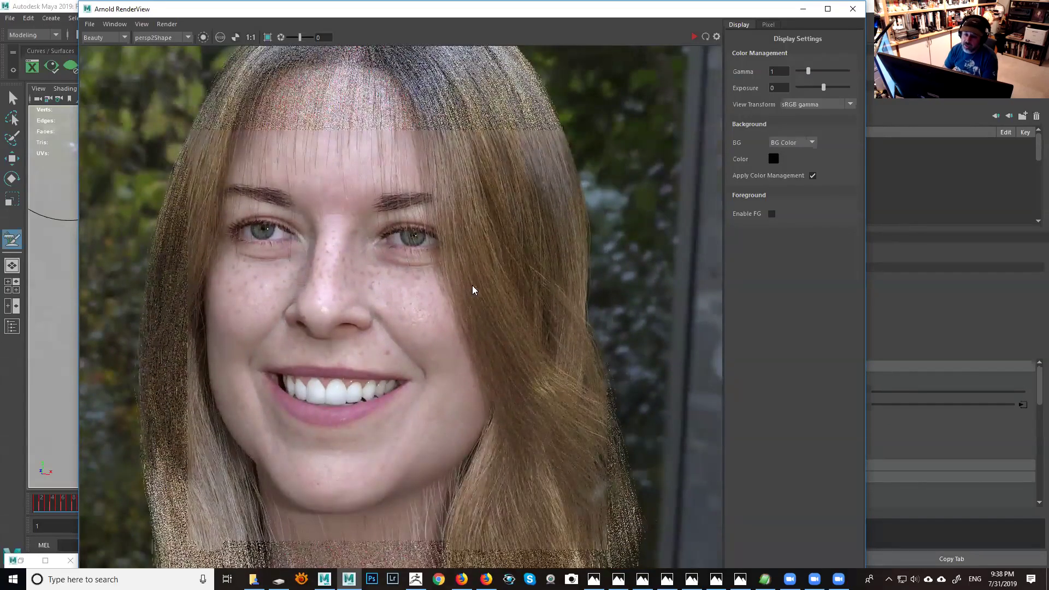
scroll(473, 285, "down", 1)
scroll(419, 163, "up", 1)
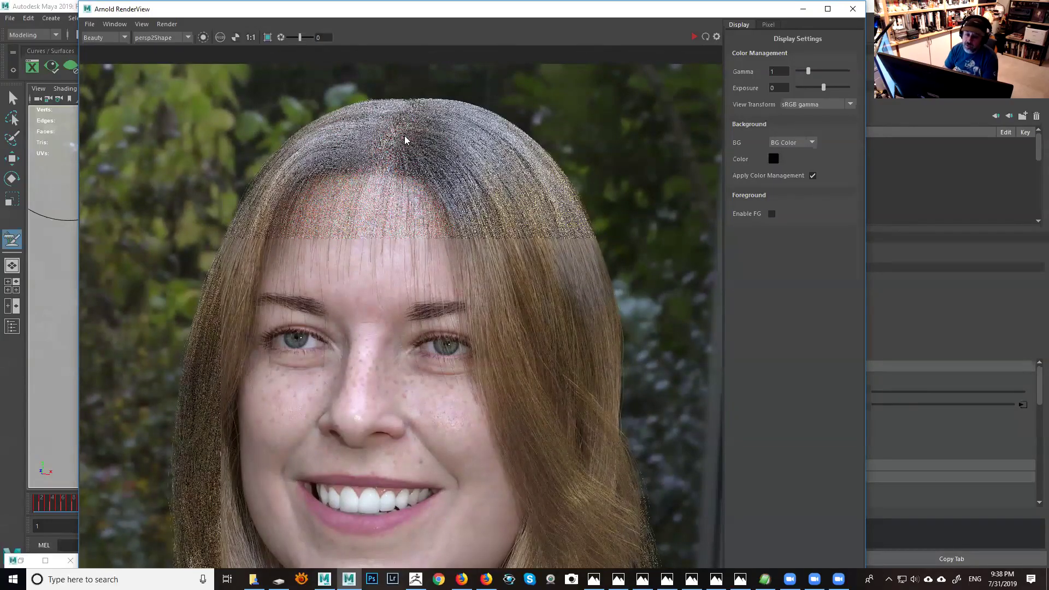
middle_click_drag(469, 166, 473, 100)
middle_click_drag(632, 417, 466, 201)
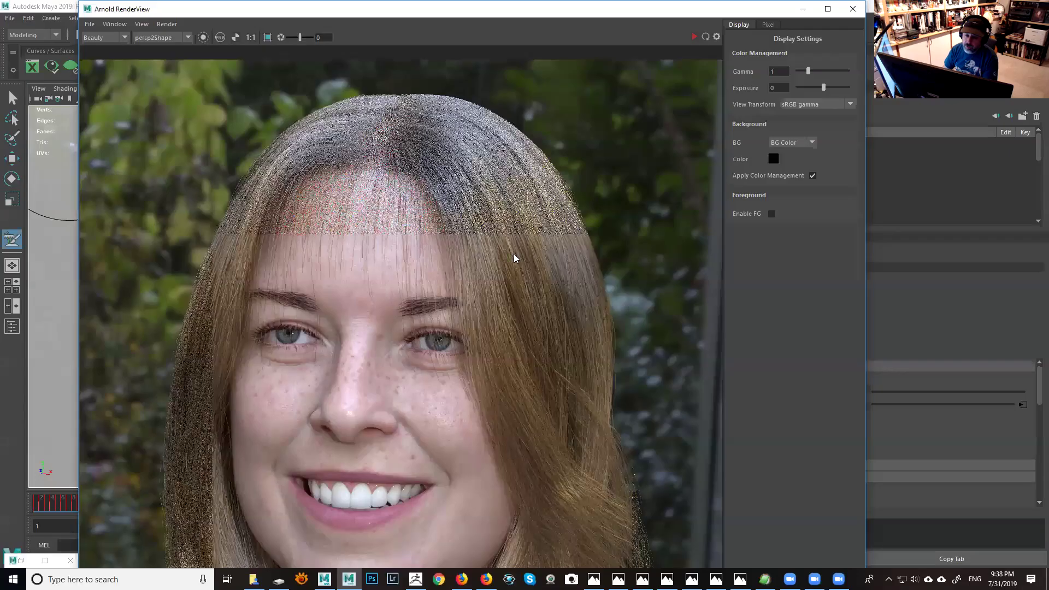
middle_click_drag(512, 290, 494, 213)
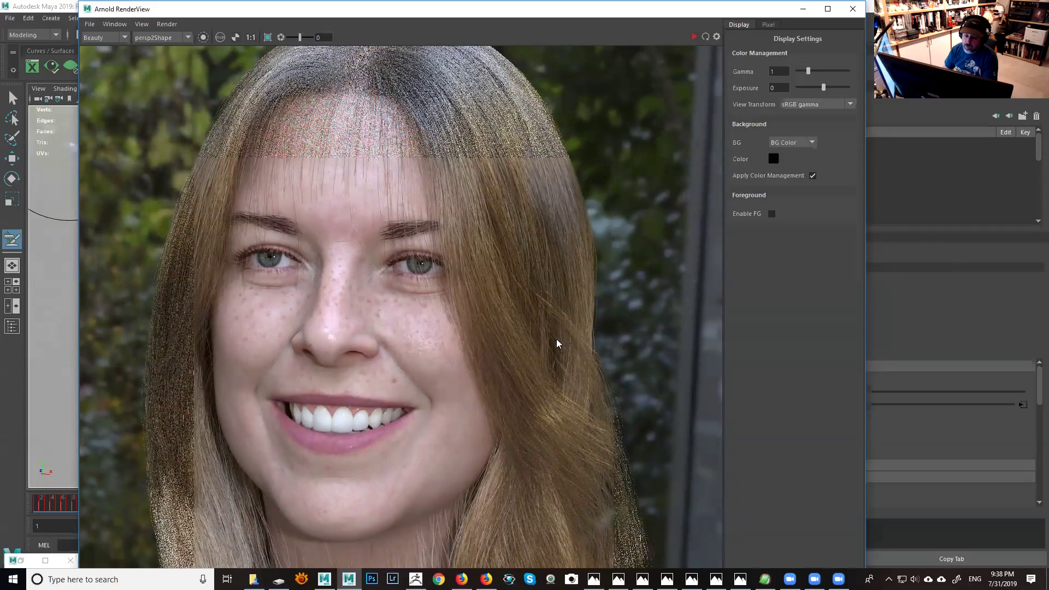
mouse_move(537, 343)
middle_mouse_down()
mouse_move(467, 300)
mouse_move(544, 342)
mouse_move(543, 357)
mouse_move(534, 333)
middle_mouse_up()
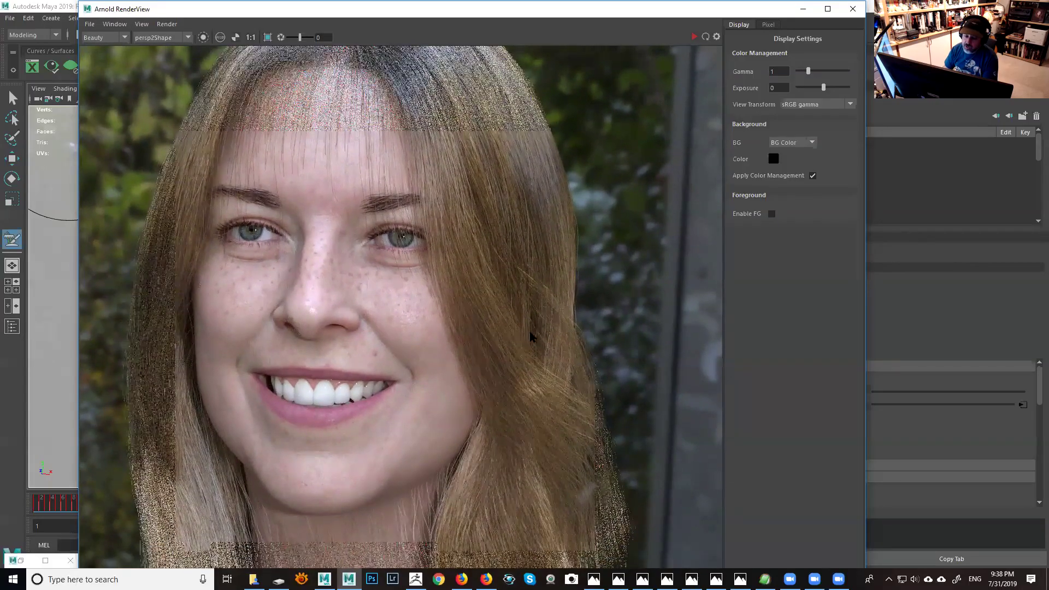
middle_click_drag(489, 431, 558, 247)
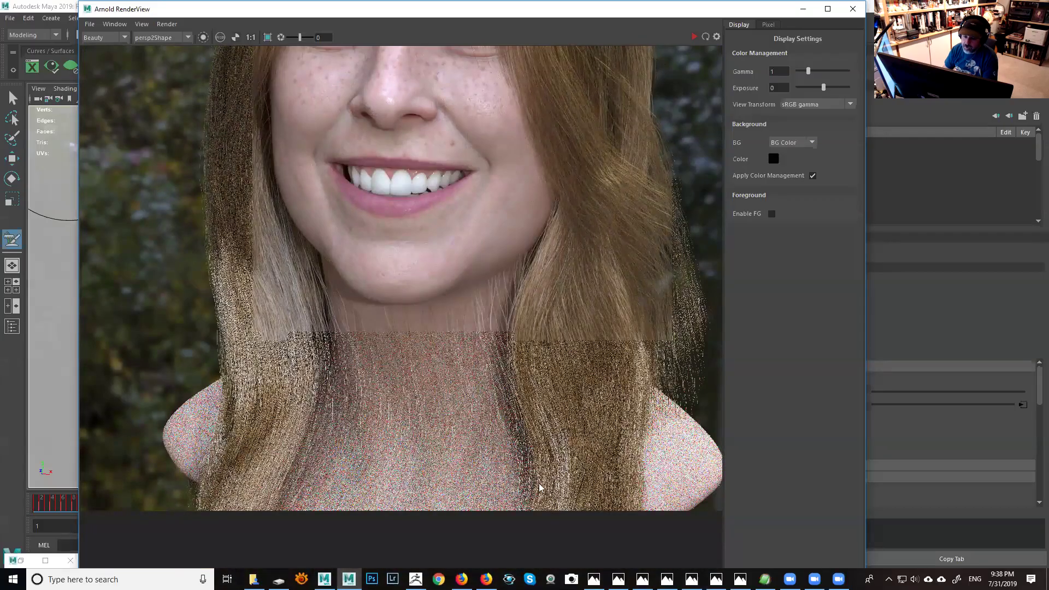
middle_click_drag(386, 192, 290, 304)
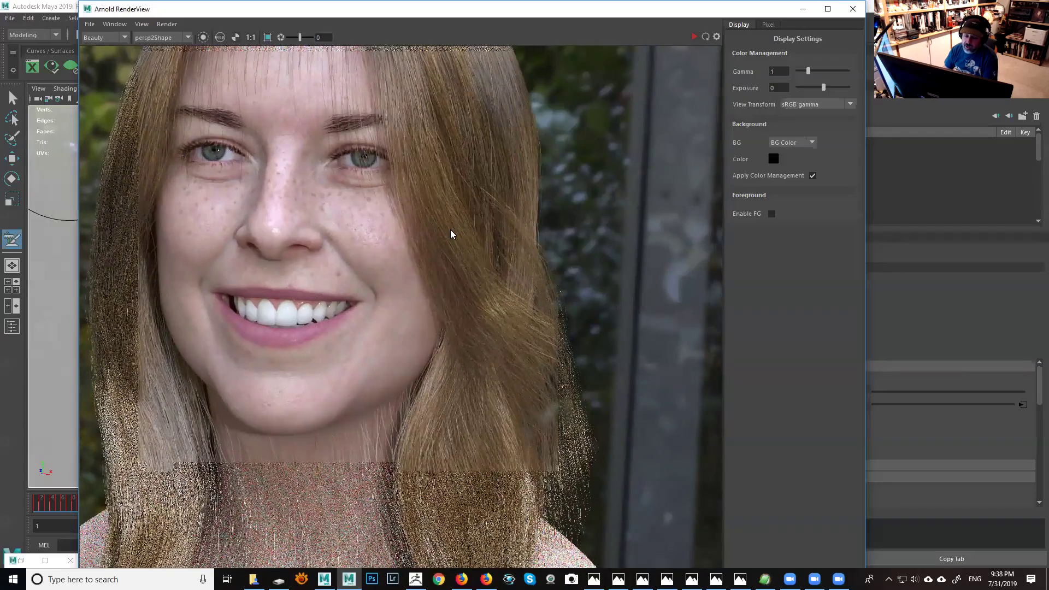
middle_click_drag(451, 231, 464, 176)
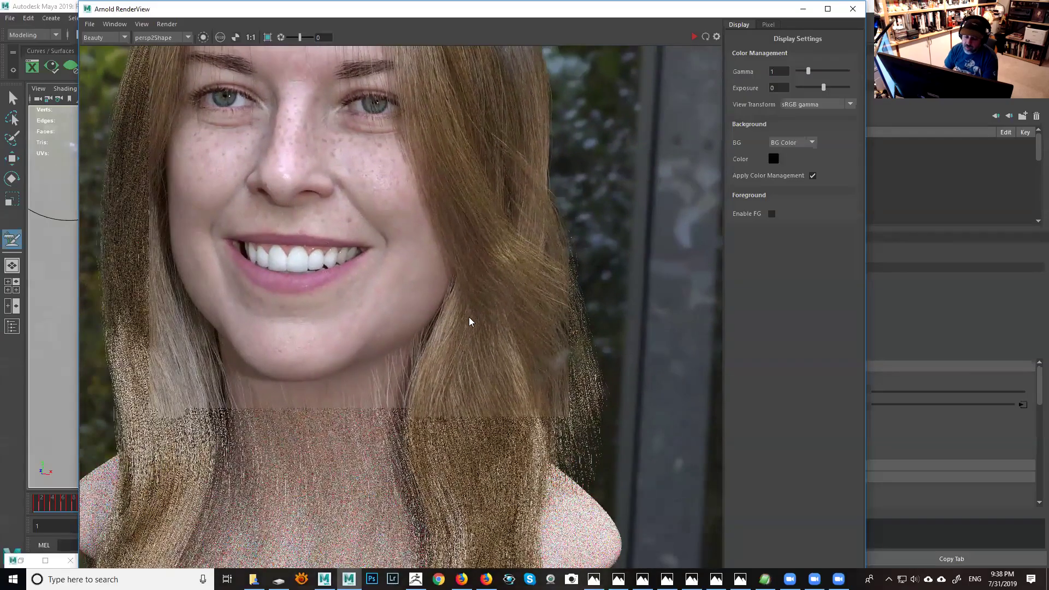
Step: Compare the noisy and refined hair areas of the render from the crown to the shoulders, ending on the full portrait
middle_click_drag(469, 318, 468, 393)
middle_click_drag(425, 202, 464, 265)
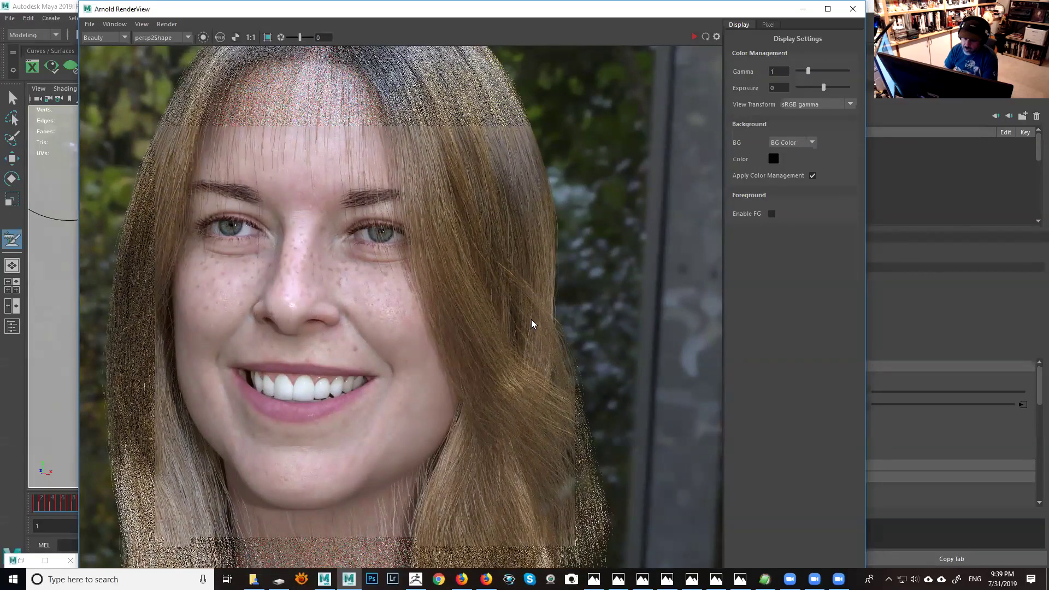
middle_click_drag(478, 255, 477, 243)
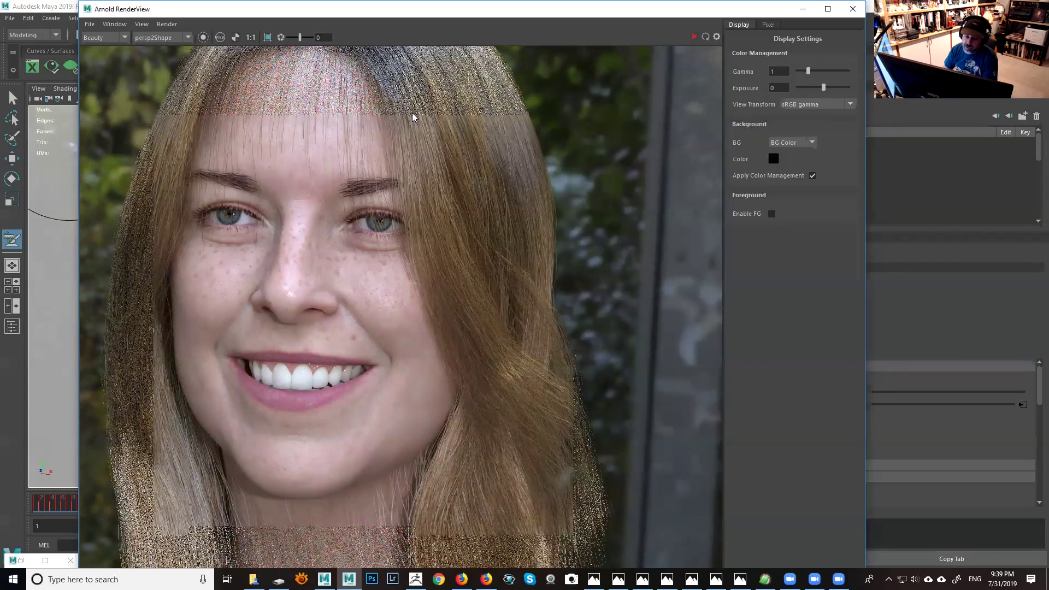
middle_click_drag(431, 115, 407, 137)
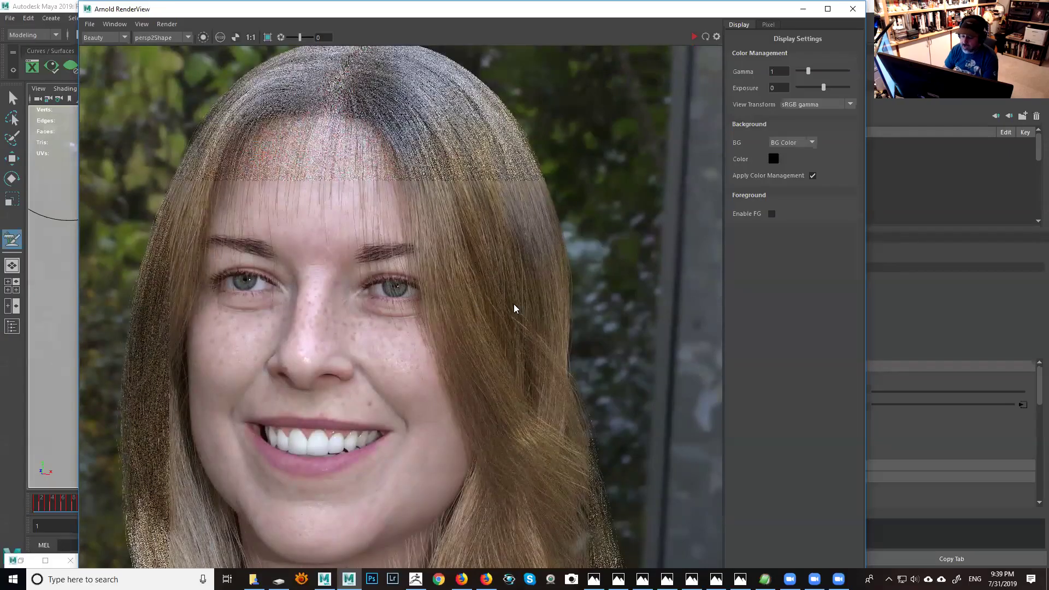
middle_click_drag(547, 364, 560, 240)
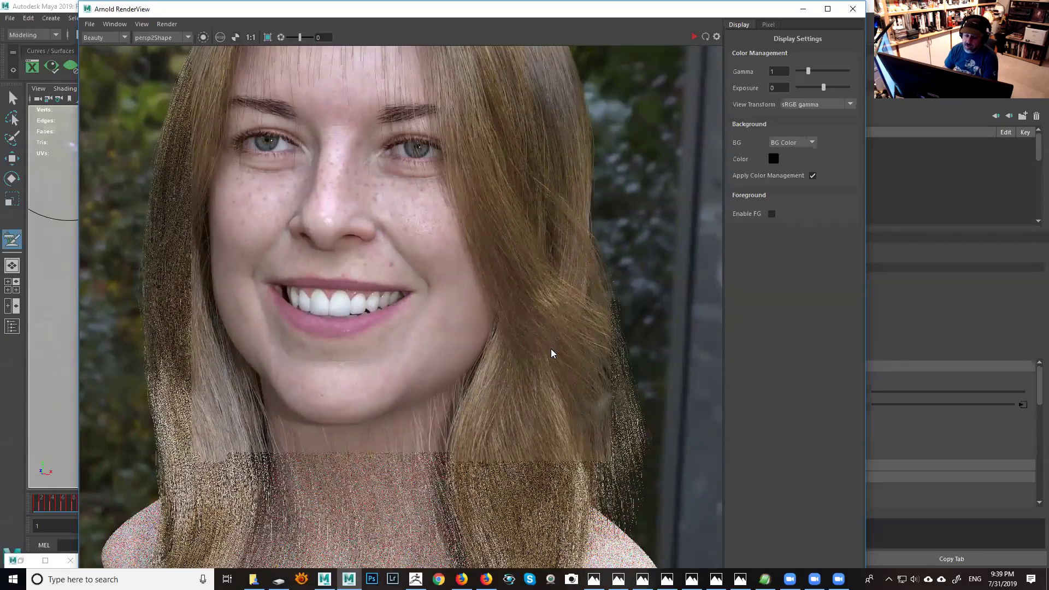
scroll(551, 353, "down", 2)
middle_click_drag(536, 300, 540, 335)
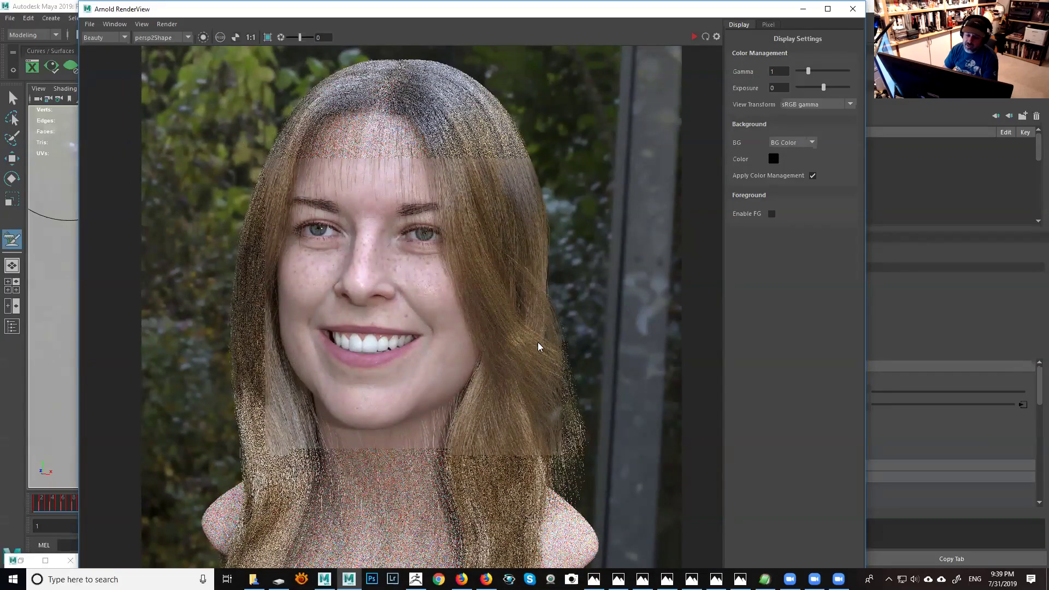
Step: Minimize the Arnold RenderView and widen the persp2 viewport by narrowing the editor panels beside it
left_click(801, 11)
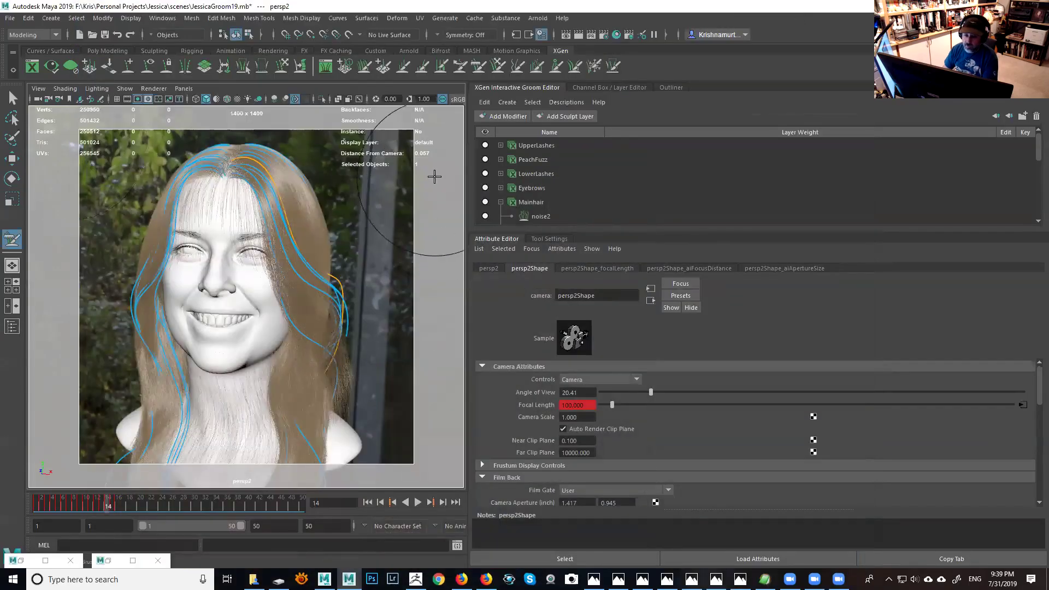
key("space")
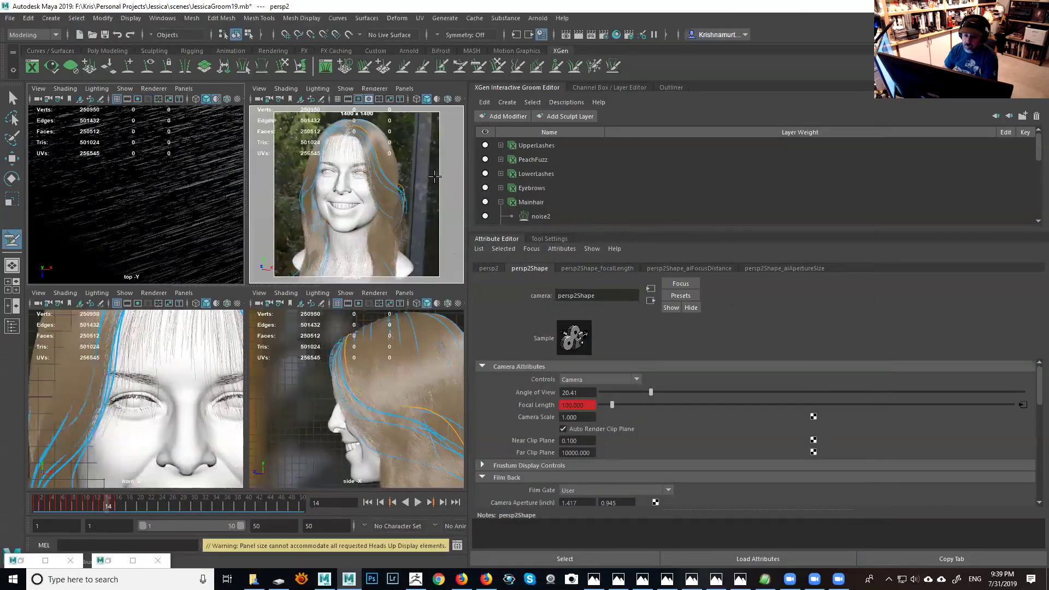
key("space")
left_click_drag(466, 177, 794, 245)
Step: Enlarge the XGen Interactive Groom Editor's description list and hide the inGuide3 guides of Mainhair
left_click_drag(648, 262, 522, 281, "alt")
middle_click_drag(523, 281, 585, 295, "alt")
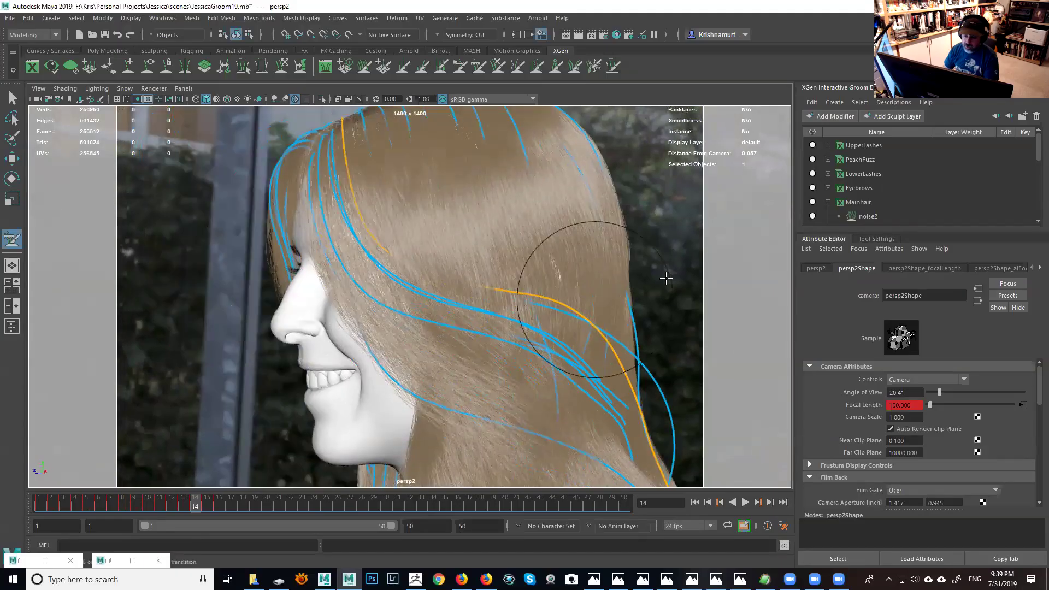
left_click_drag(992, 233, 1006, 338)
left_click(814, 274)
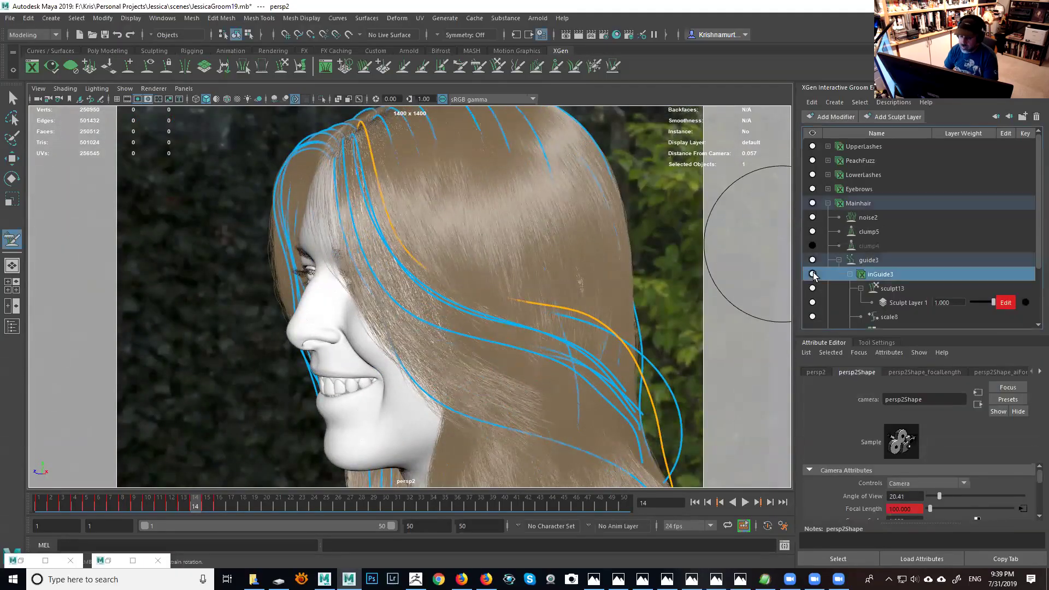
Step: Inspect the groom without guides from both sides of the head, checking the parting and the hair volume
left_click_drag(527, 301, 328, 269, "alt")
mouse_move(506, 368)
left_mouse_down("alt")
mouse_move(680, 370)
mouse_move(530, 317)
mouse_move(506, 269)
left_mouse_up("alt")
mouse_move(468, 310)
left_mouse_down("alt")
mouse_move(438, 307)
mouse_move(499, 228)
left_mouse_up("alt")
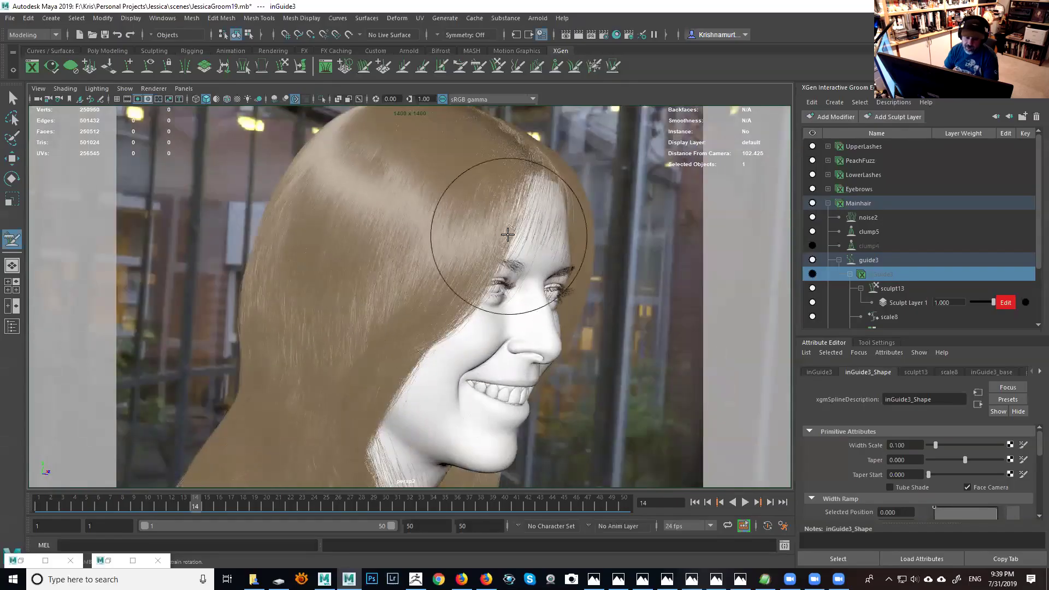
mouse_move(397, 296)
left_mouse_down("alt")
mouse_move(340, 293)
mouse_move(328, 263)
mouse_move(340, 188)
left_mouse_up("alt")
mouse_move(494, 313)
left_mouse_down("alt")
mouse_move(475, 279)
mouse_move(527, 293)
mouse_move(499, 288)
left_mouse_up("alt")
right_click_drag(499, 288, 536, 328, "alt")
mouse_move(536, 328)
middle_mouse_down("alt")
mouse_move(421, 183)
mouse_move(396, 182)
middle_mouse_up("alt")
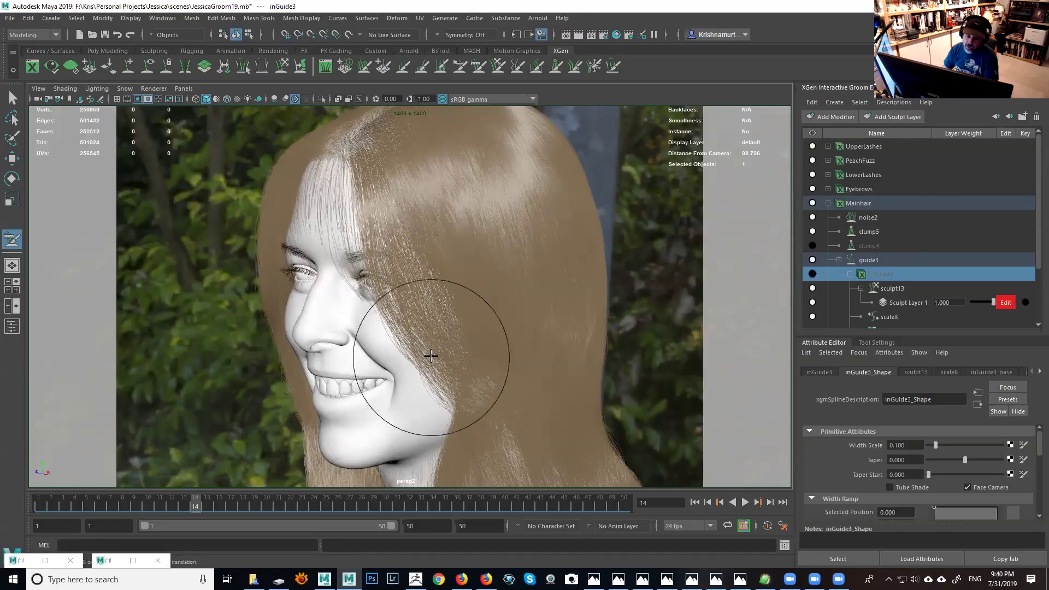
Step: Examine the side strands falling across the cheek between the profile and three-quarter views
mouse_move(440, 328)
left_mouse_down("alt")
mouse_move(484, 351)
mouse_move(459, 351)
mouse_move(492, 363)
left_mouse_up("alt")
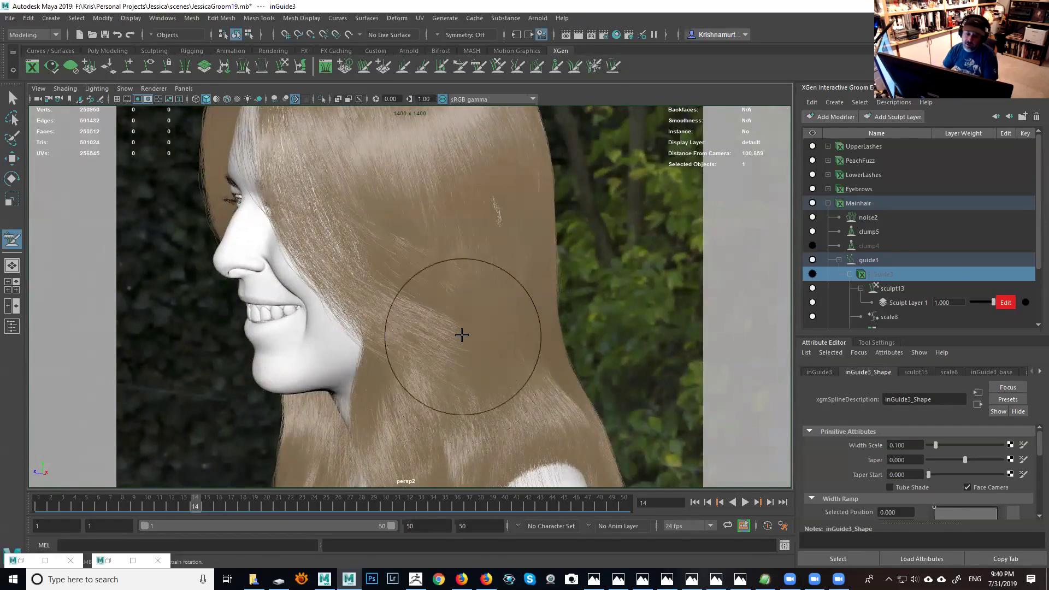
mouse_move(468, 342)
left_mouse_down("alt")
mouse_move(475, 335)
mouse_move(395, 210)
left_mouse_up("alt")
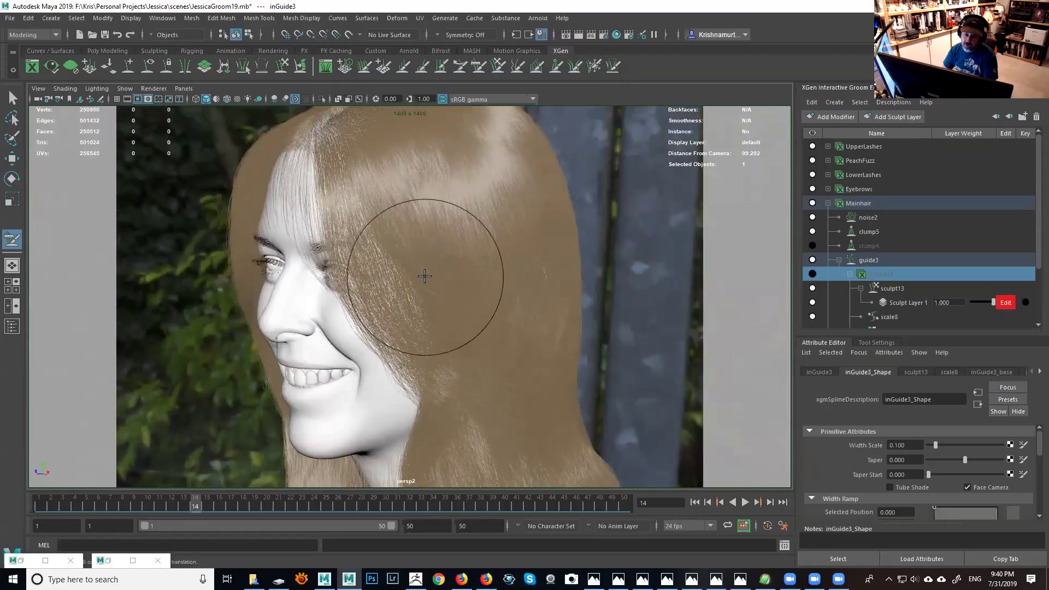
left_click_drag(424, 274, 430, 290, "alt")
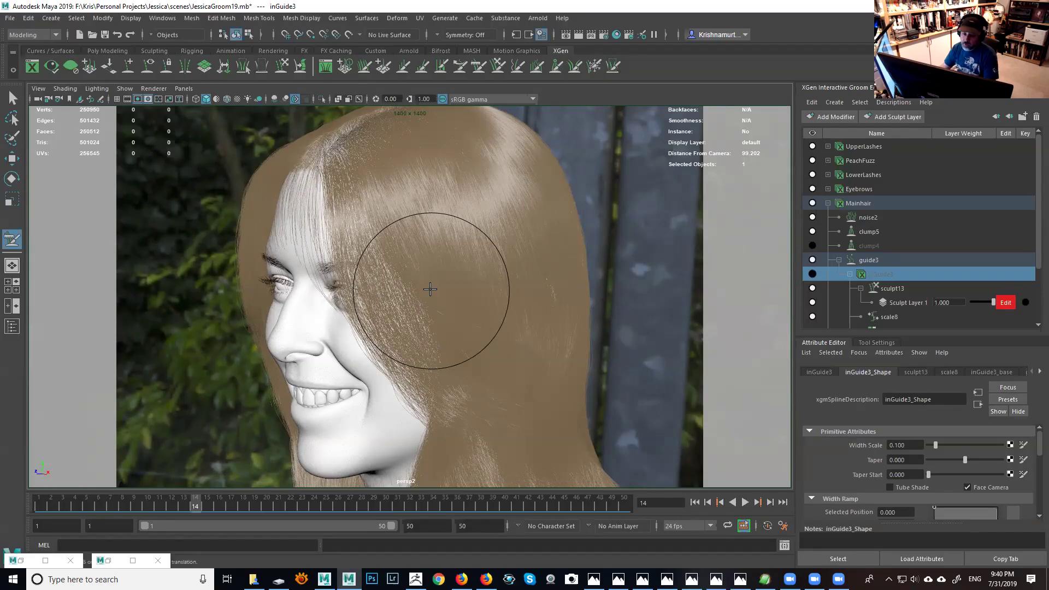
mouse_move(468, 290)
left_mouse_down("alt")
mouse_move(507, 275)
mouse_move(497, 227)
mouse_move(492, 246)
mouse_move(464, 188)
mouse_move(445, 213)
left_mouse_up("alt")
mouse_move(485, 322)
left_mouse_down("alt")
mouse_move(509, 370)
mouse_move(420, 348)
left_mouse_up("alt")
left_click_drag(499, 335, 351, 145, "alt")
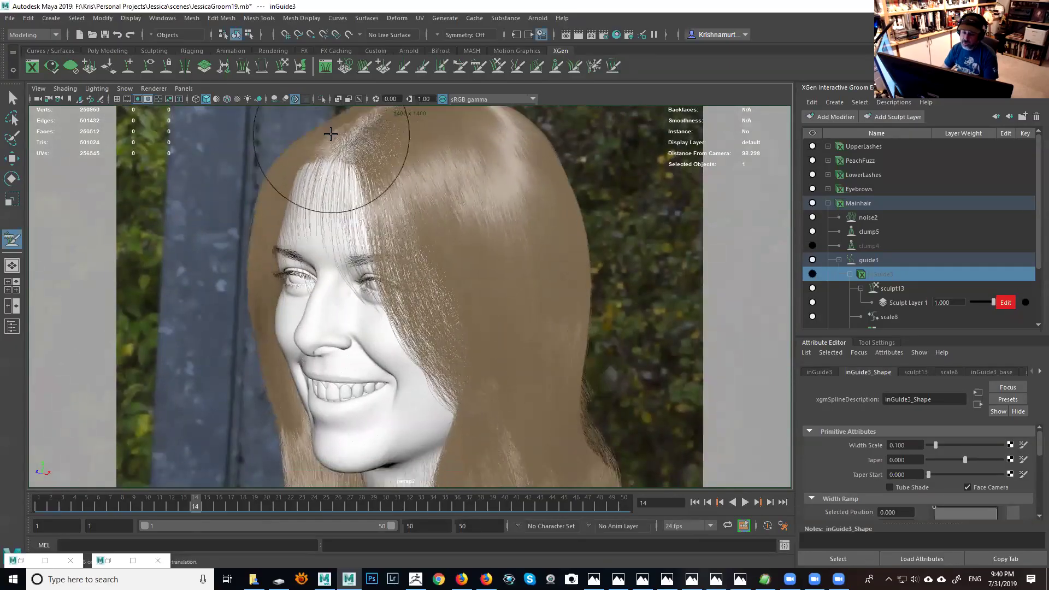
Step: Restore the minimized Arnold RenderView window
mouse_move(550, 322)
left_mouse_down("alt")
mouse_move(569, 286)
mouse_move(554, 316)
left_mouse_up("alt")
left_click(107, 563)
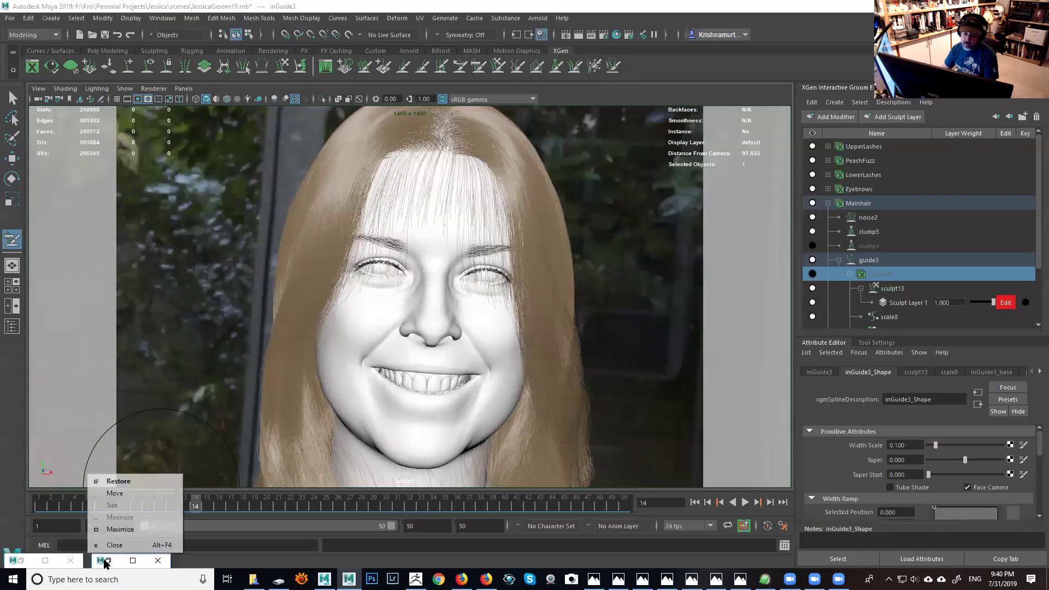
double_click(107, 563)
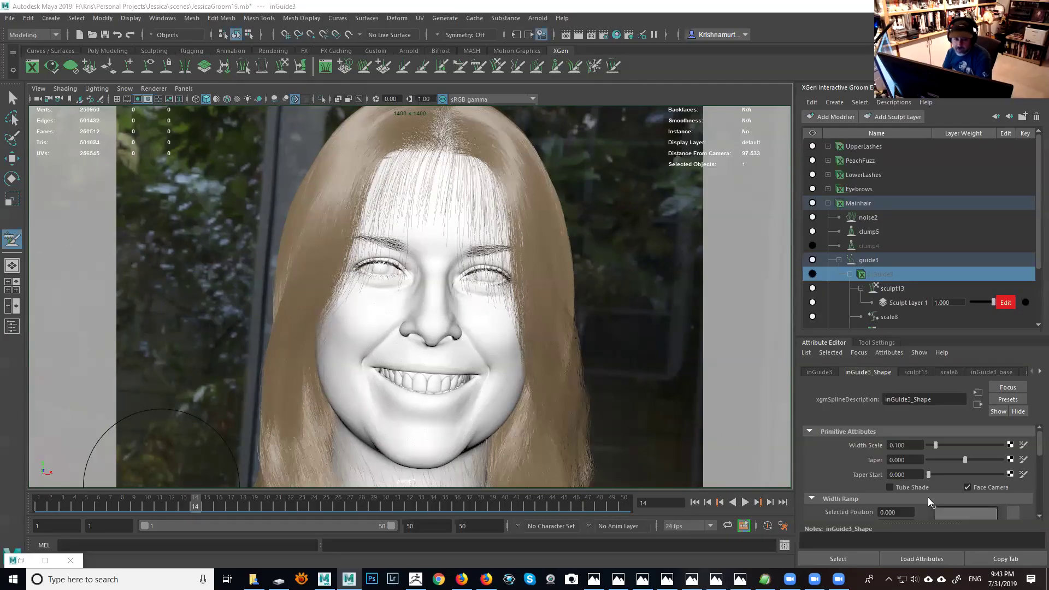
Step: Switch from the grooming brush to the Select tool and select the JESS head mesh
key("q")
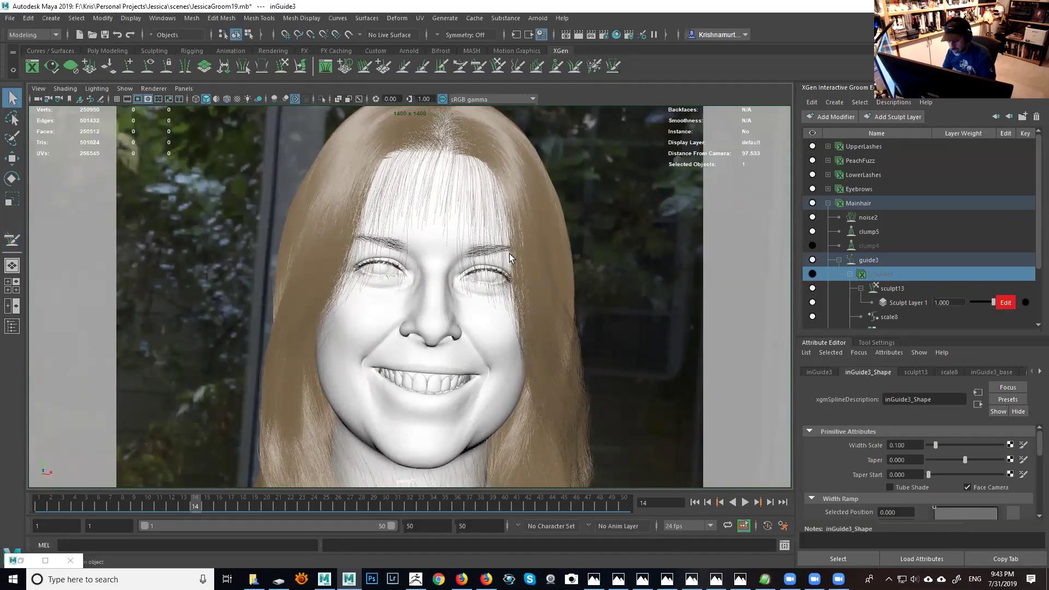
left_click_drag(512, 255, 496, 237, "alt")
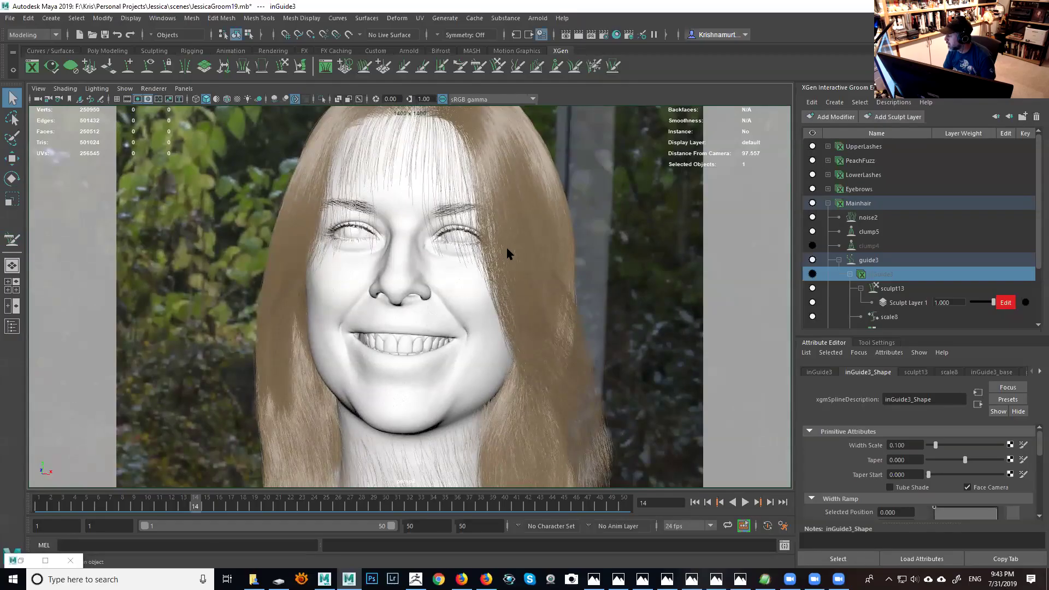
left_click_drag(486, 253, 499, 271, "alt")
right_click_drag(499, 272, 521, 276, "alt")
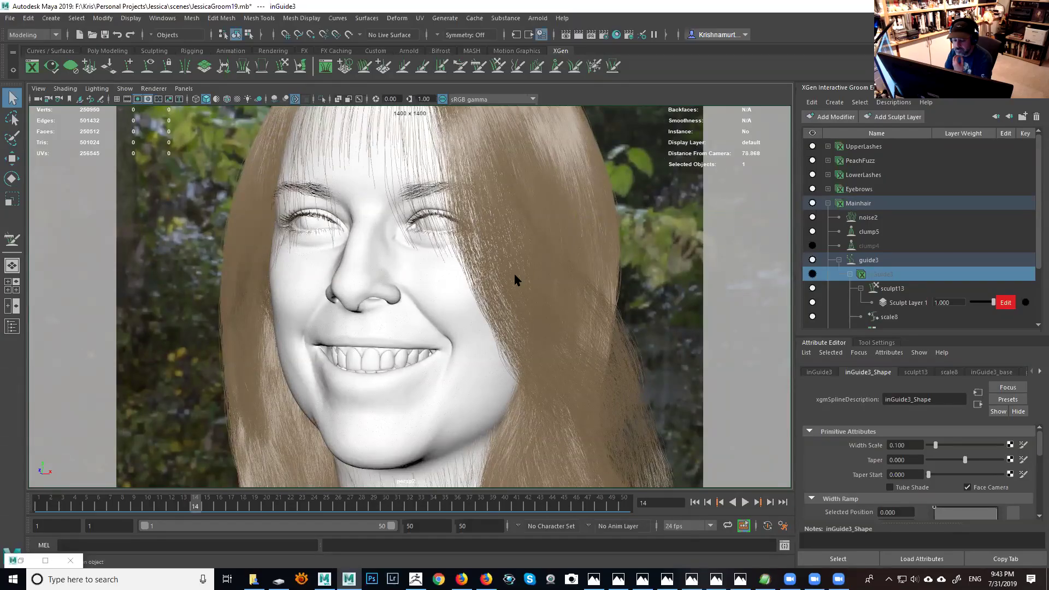
left_click(454, 296)
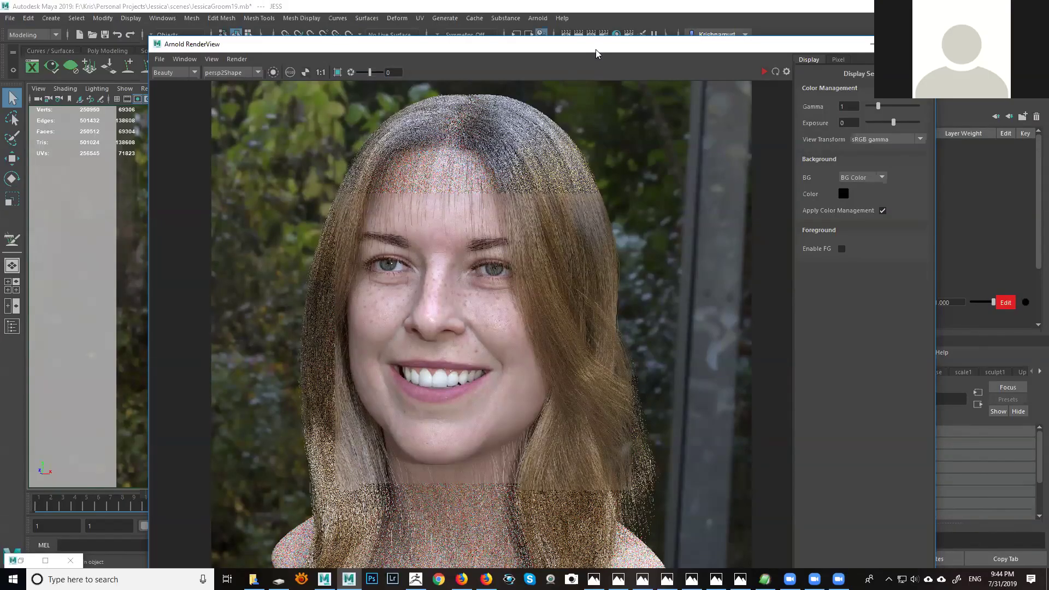
Step: Reposition the RenderView window and examine the rendered skin, eyes, teeth and side hair up close
left_click_drag(596, 49, 634, 35)
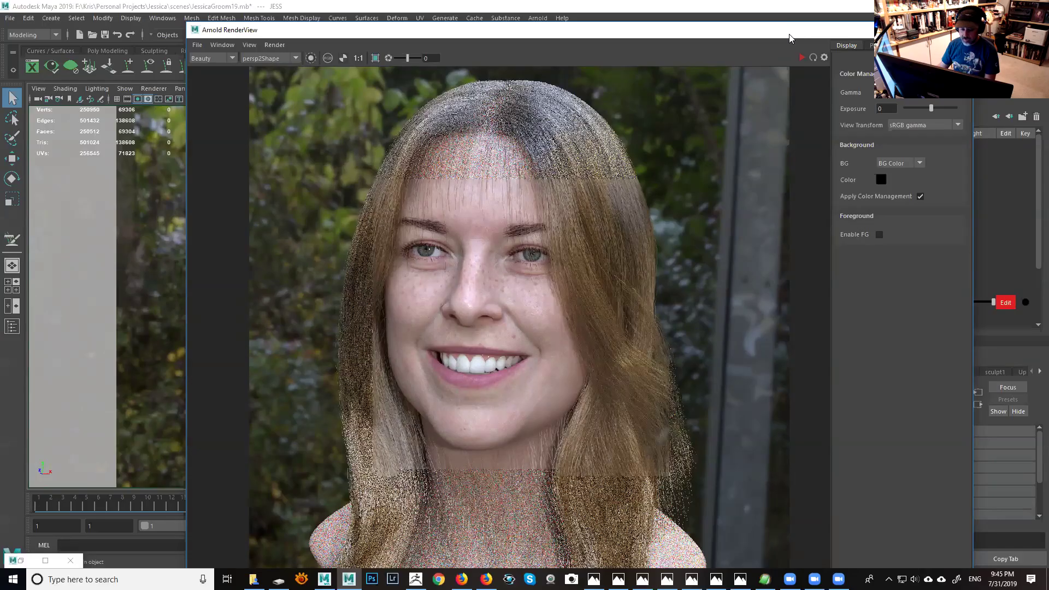
left_click_drag(790, 38, 734, 51)
scroll(598, 203, "down", 1)
scroll(598, 204, "up", 5)
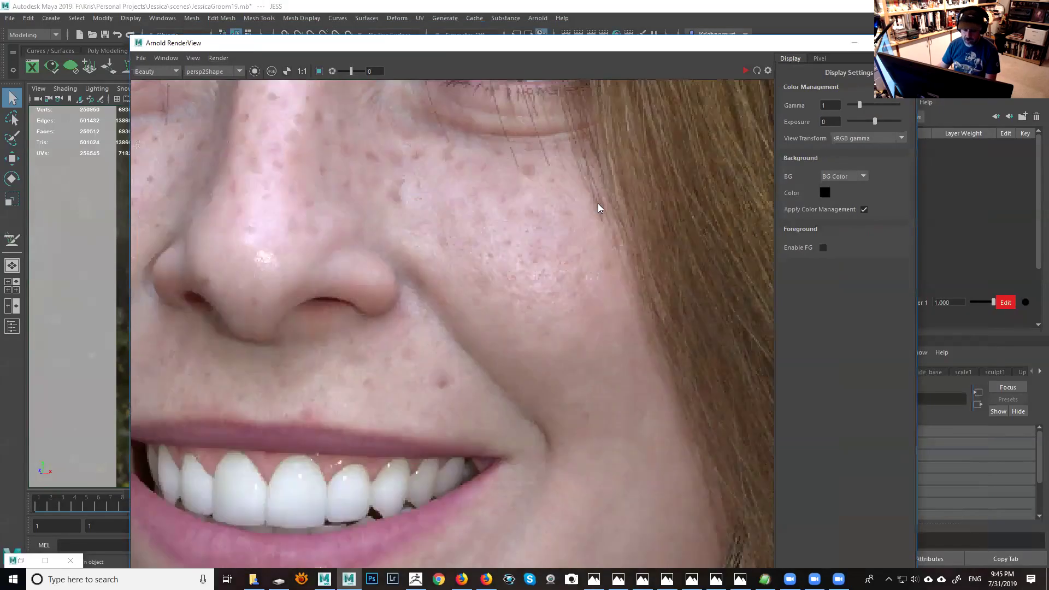
scroll(598, 203, "down", 3)
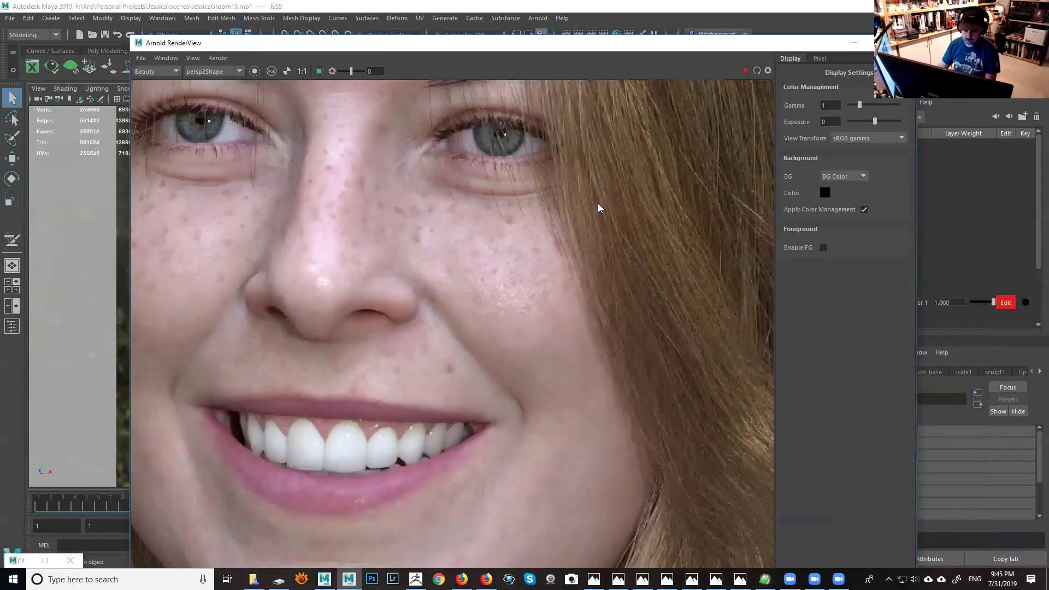
scroll(593, 206, "up", 1)
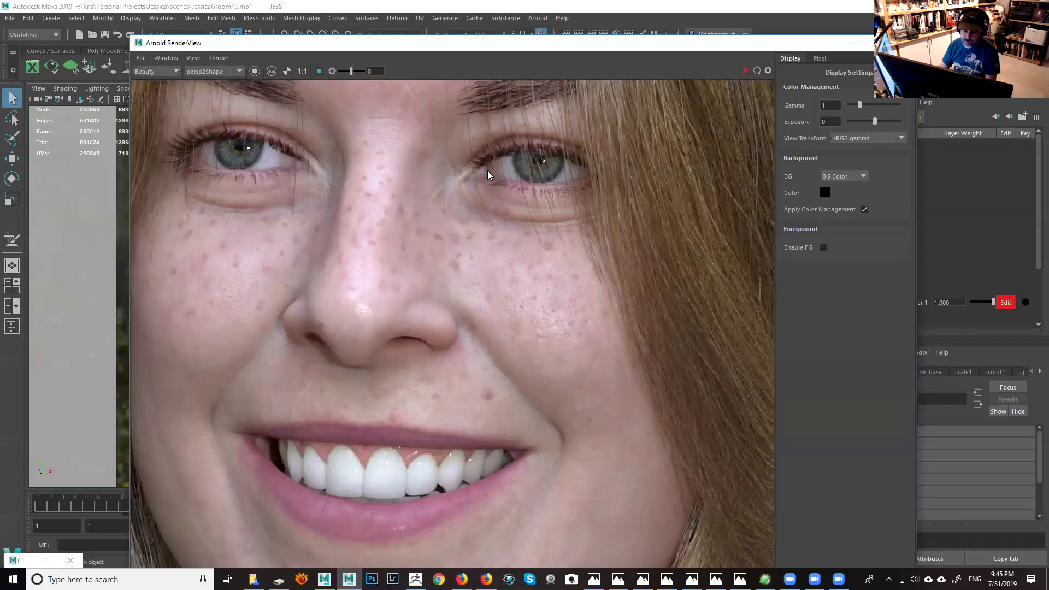
scroll(529, 227, "down", 2)
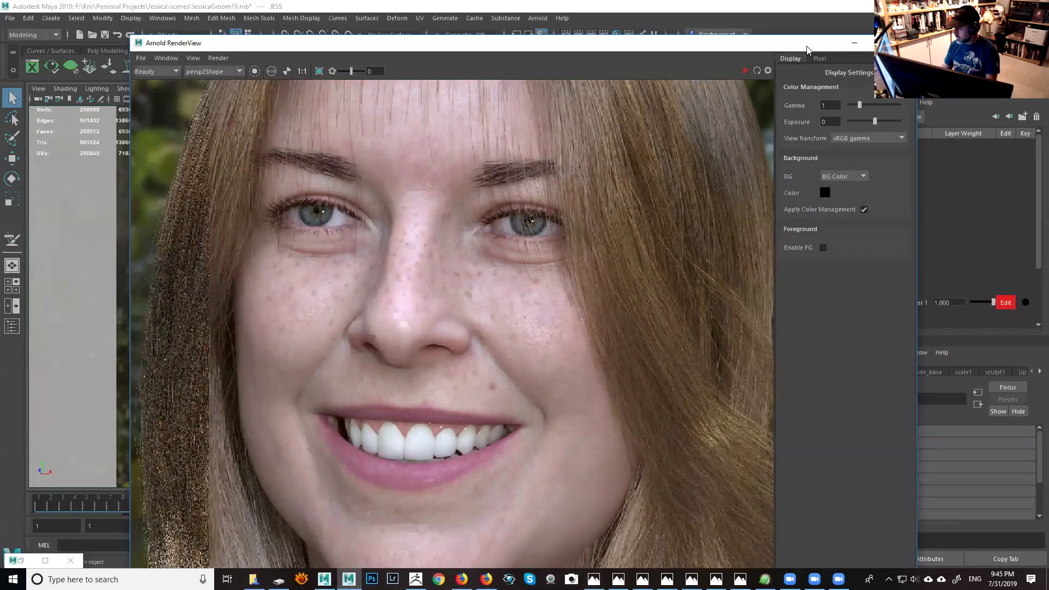
Step: Minimize the render window, open Hypershade and graph the materials of the selected head mesh
left_click(855, 43)
left_click_drag(382, 270, 384, 267, "alt")
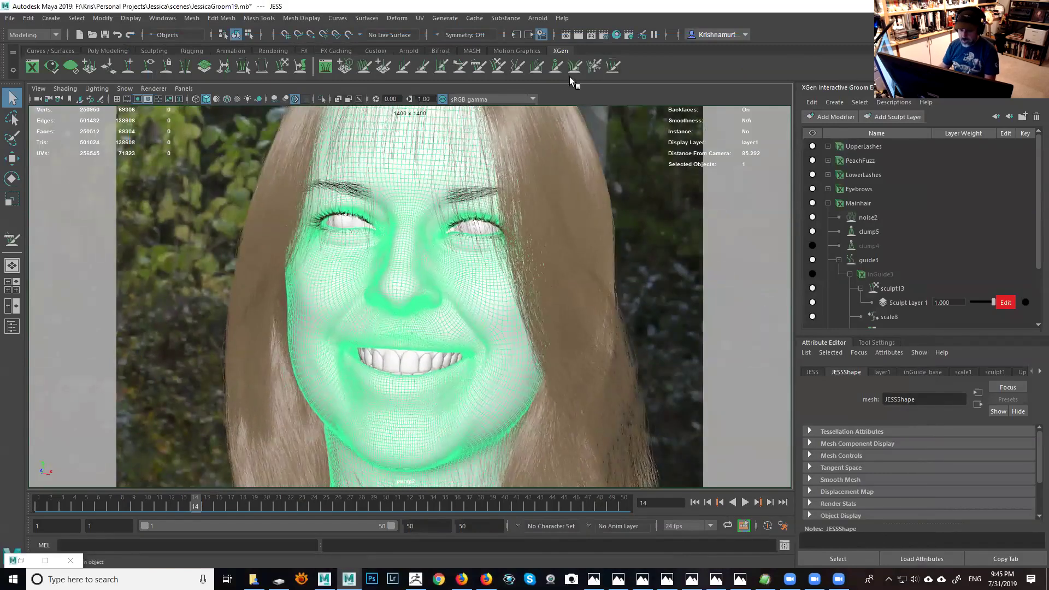
left_click(616, 35)
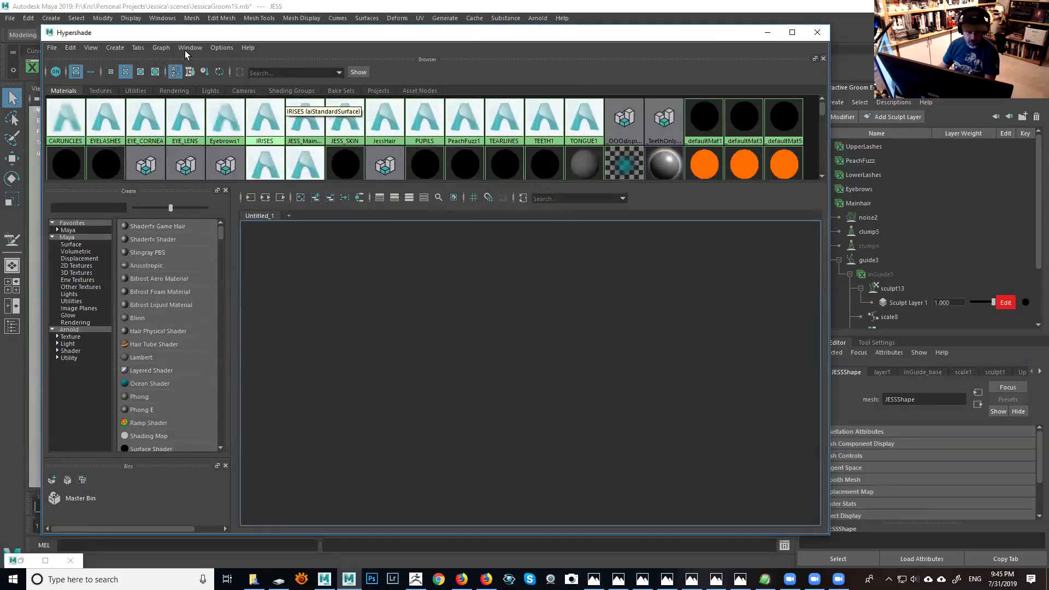
left_click(162, 48)
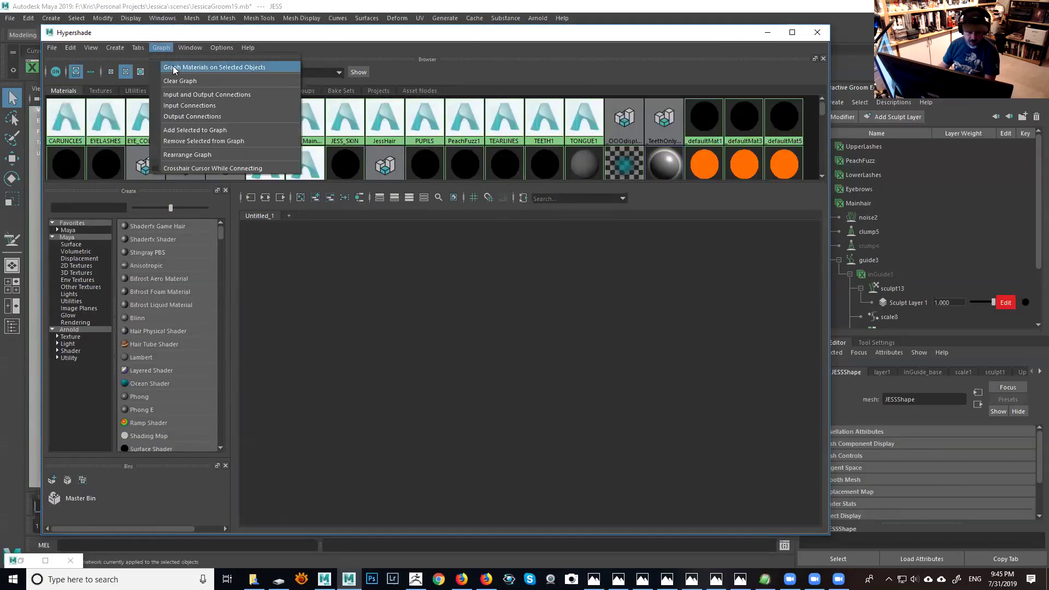
left_click(173, 68)
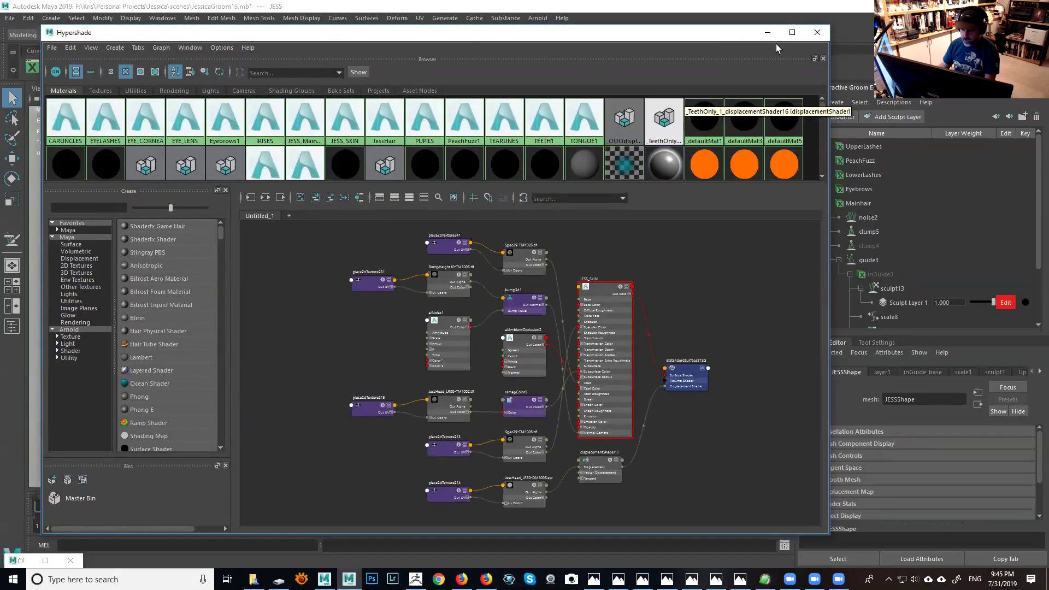
Step: View the JESS_SKIN shader network in a maximized Hypershade, then return the window to its normal size
left_click(792, 32)
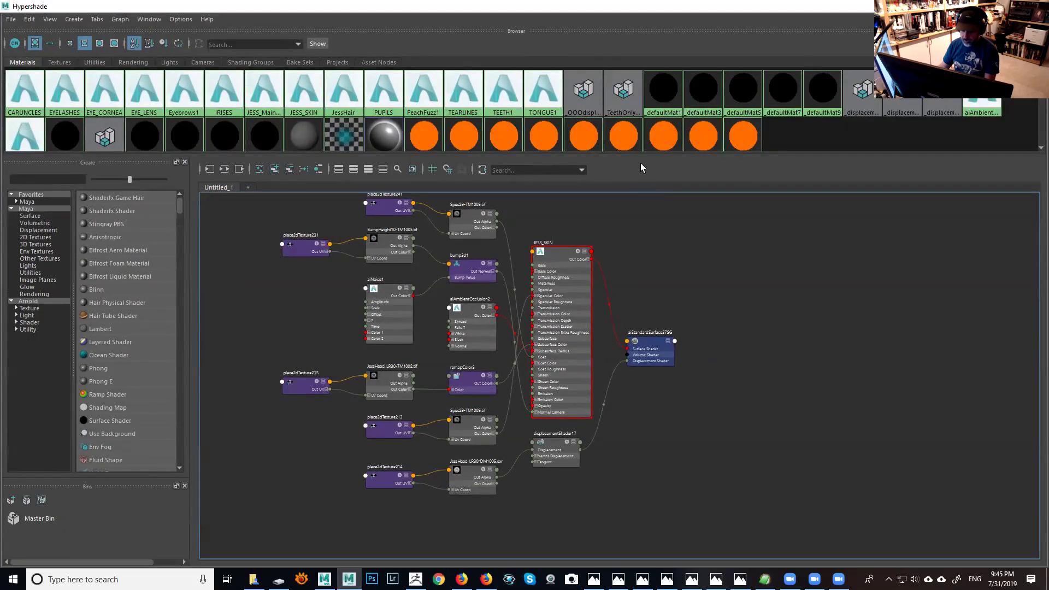
scroll(601, 300, "up", 1)
middle_click_drag(633, 282, 706, 359, "alt")
scroll(698, 342, "up", 1)
key("super+Down")
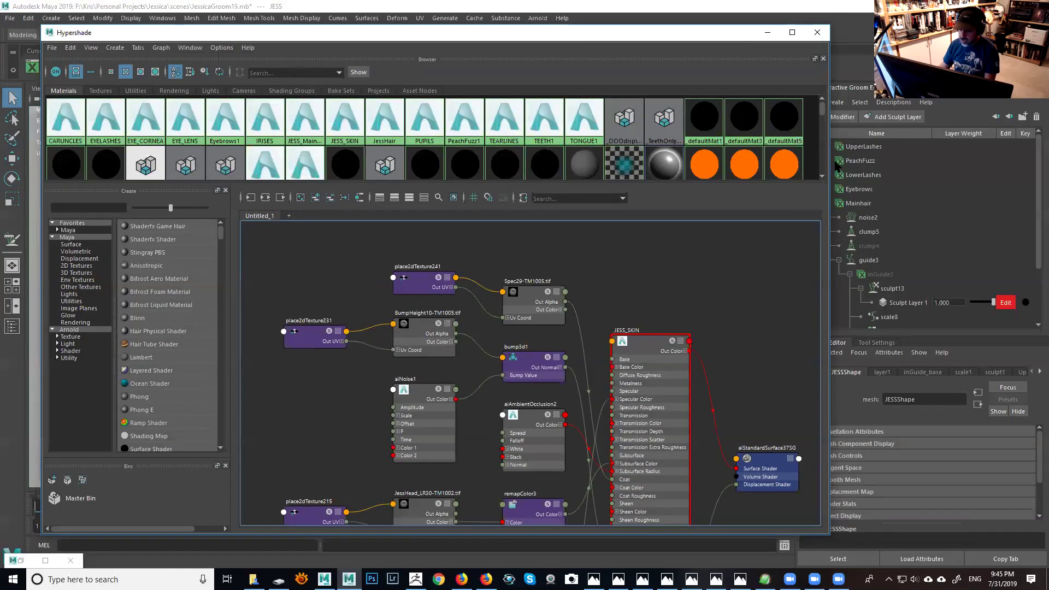
Step: Arrange Hypershade beside the Attribute Editor by moving and narrowing its window, keeping JESS_SKIN in view, and widen the editor panels
left_click_drag(737, 34, 710, 21)
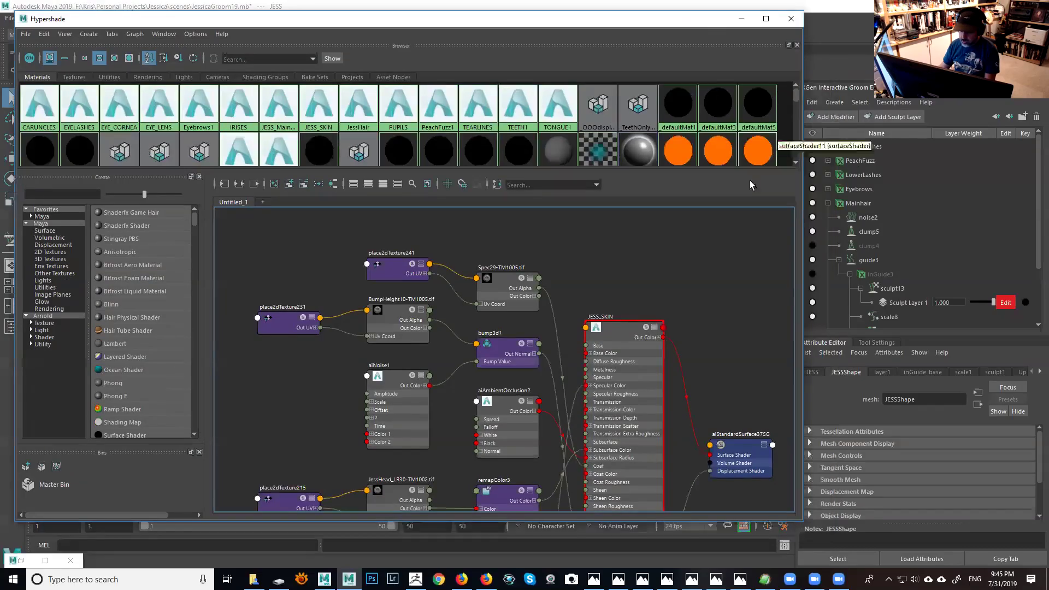
middle_click_drag(700, 272, 622, 229, "alt")
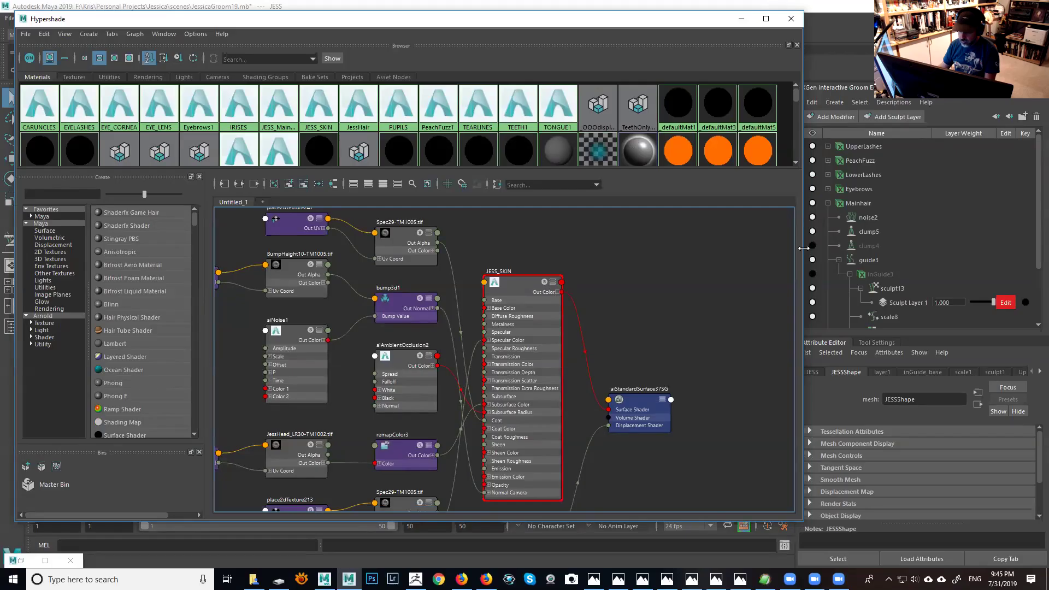
left_click_drag(803, 248, 787, 256)
left_click_drag(795, 318, 747, 323)
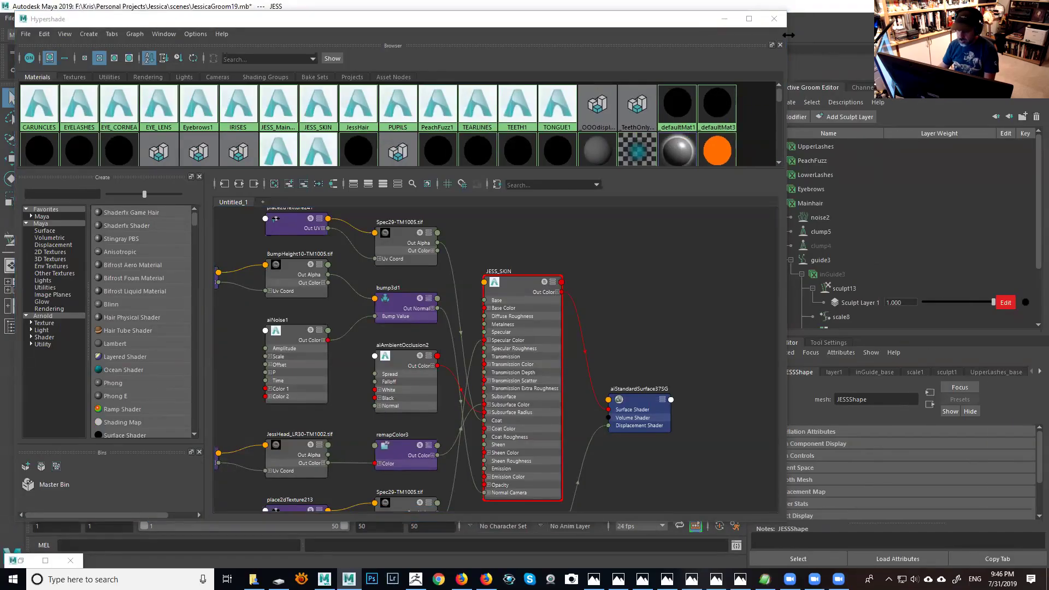
Step: Narrow Hypershade, enlarge the Attribute Editor and bring up the attributes of the head's JESS_SKIN material
left_click_drag(786, 35, 736, 35)
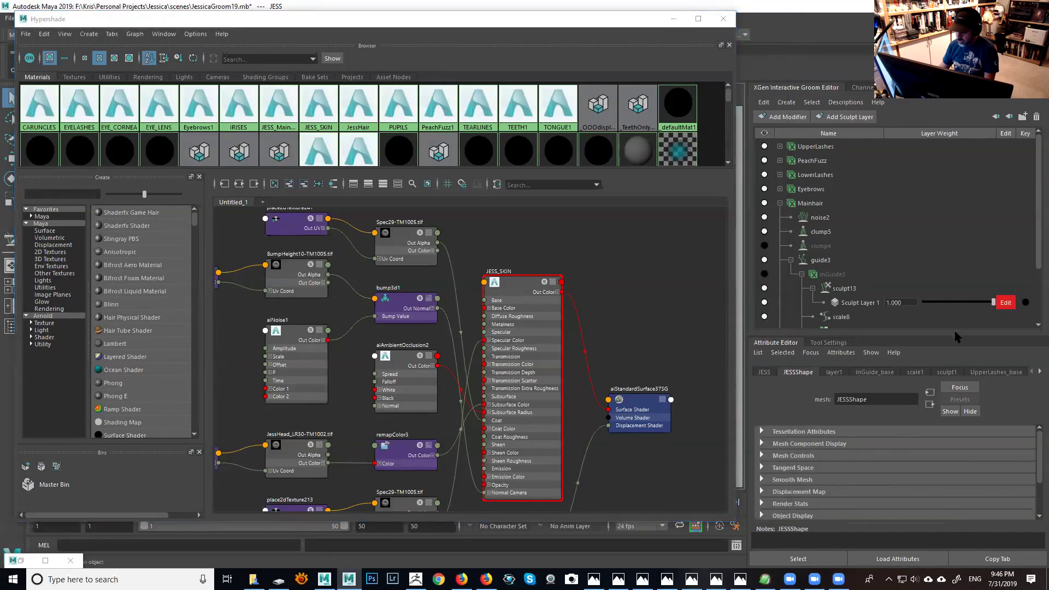
left_click_drag(955, 328, 956, 174)
left_click(1040, 209)
left_click(1040, 210)
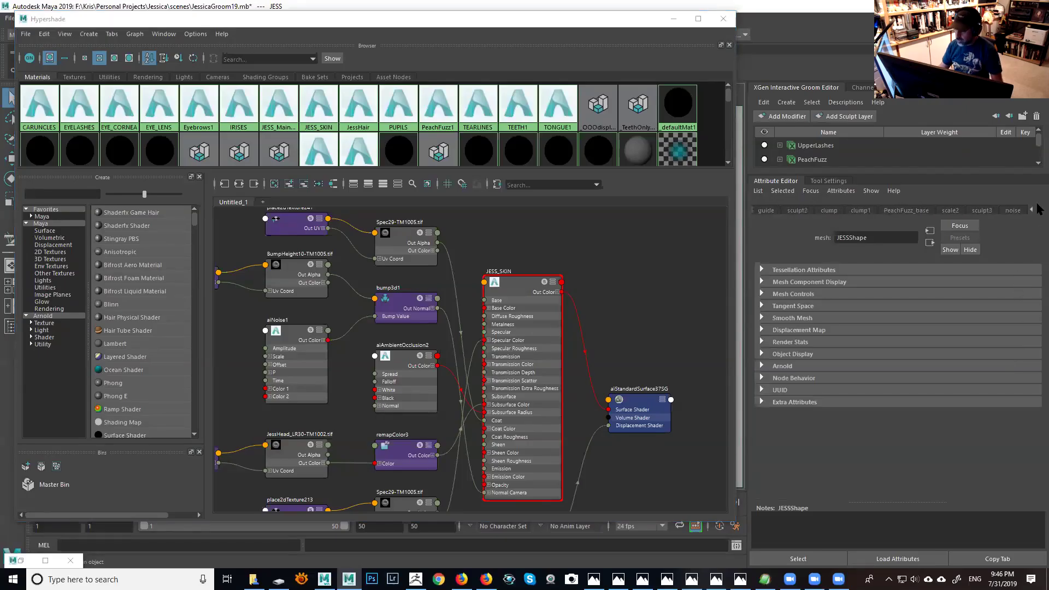
left_click(1038, 210)
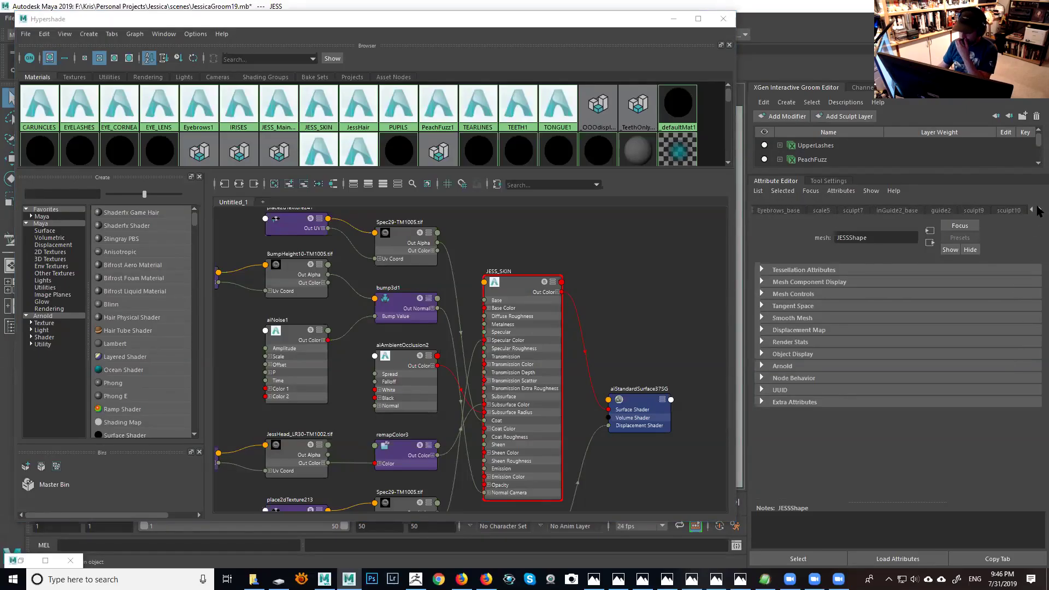
left_click(1038, 210)
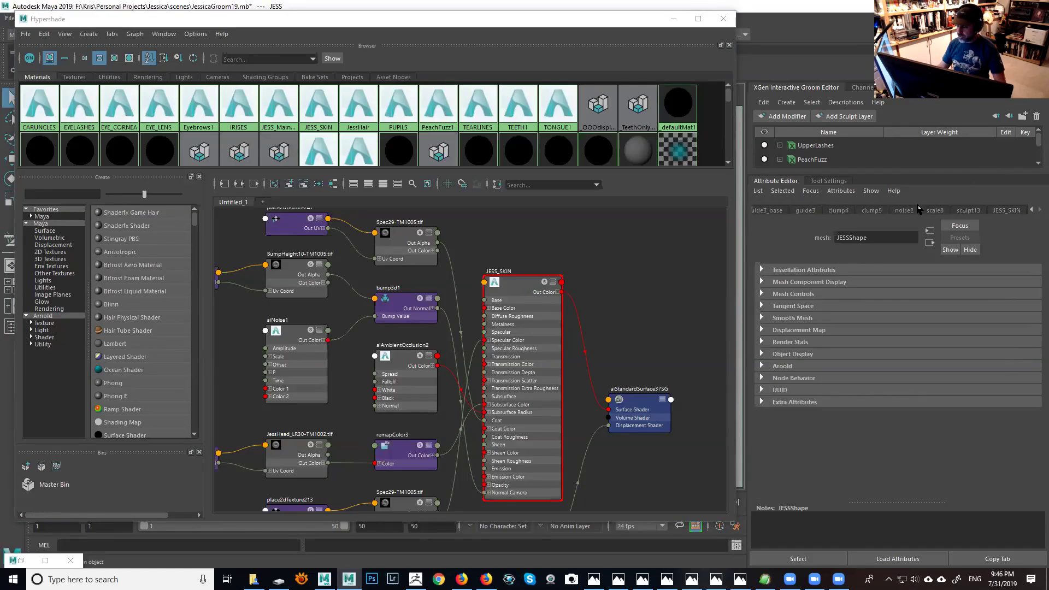
left_click(1010, 212)
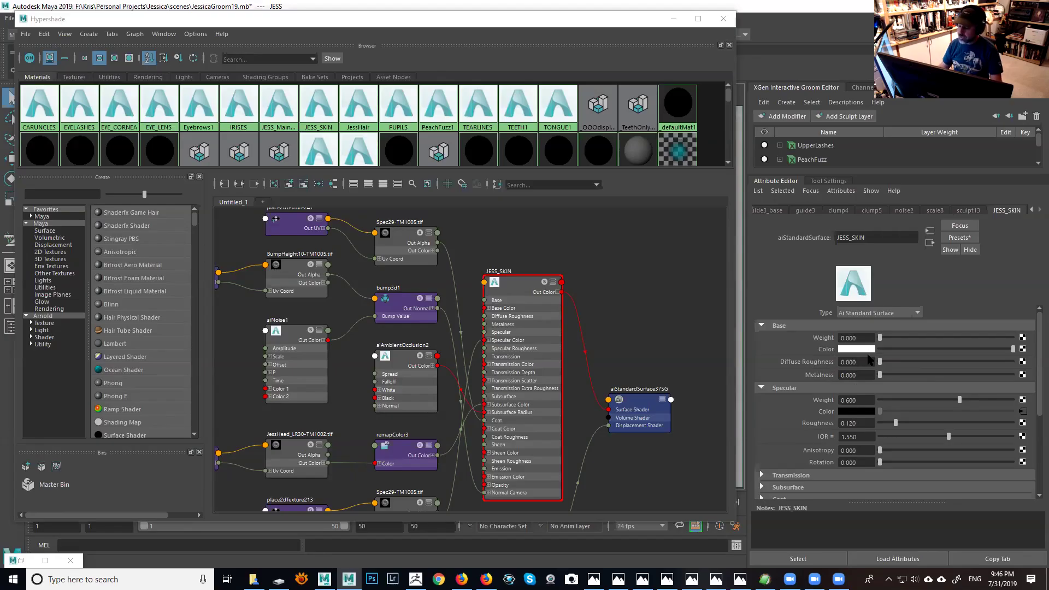
Step: Collapse the Base attributes, inspect the Spec29 file texture node feeding the skin shader, and reselect JESS_SKIN
left_click(761, 326)
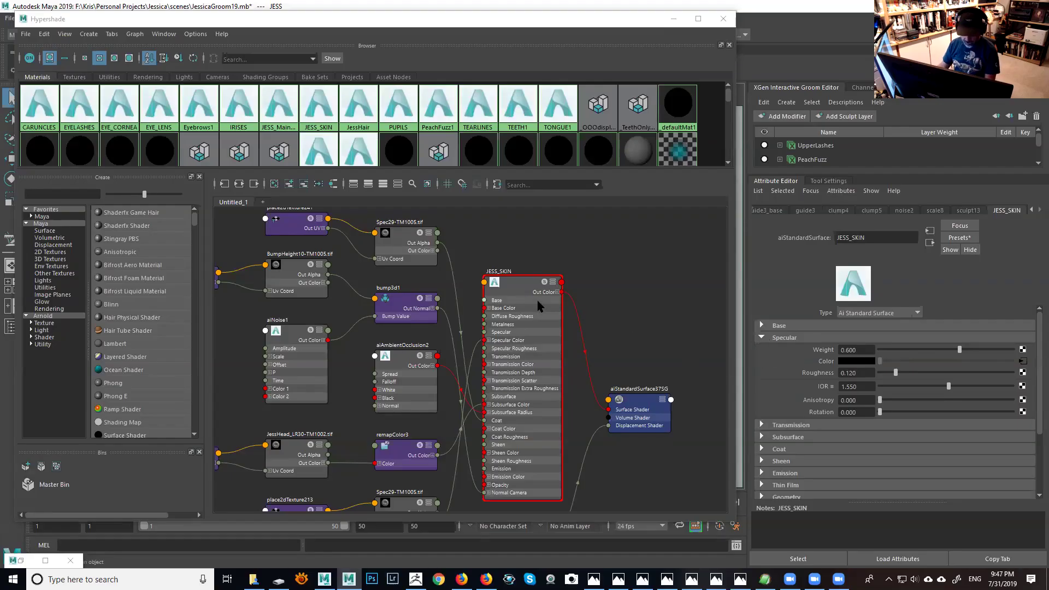
middle_click_drag(537, 306, 556, 286, "alt")
scroll(571, 328, "up", 1)
middle_click_drag(573, 348, 593, 336, "alt")
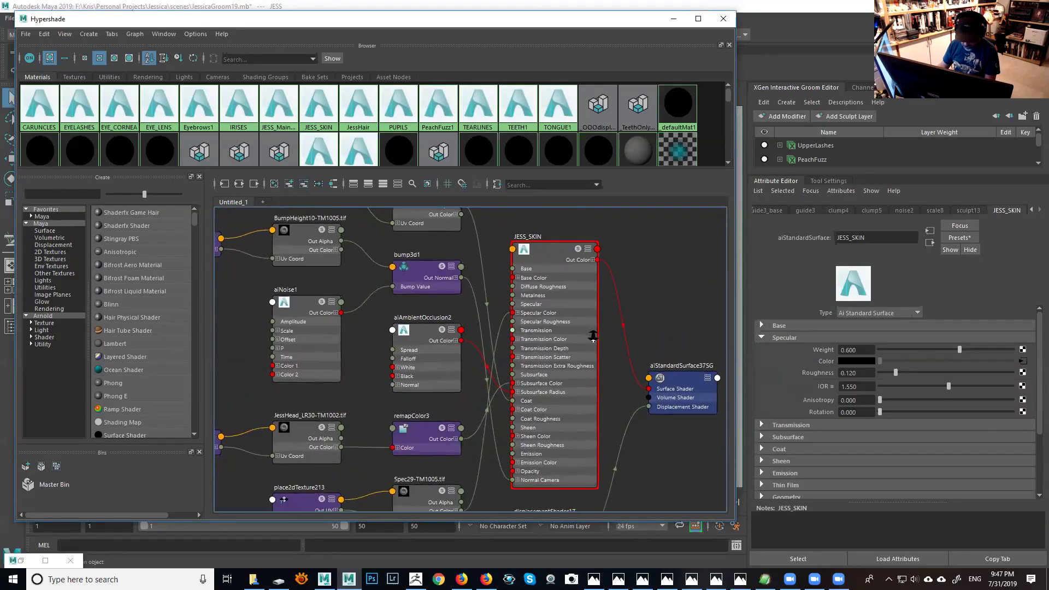
middle_click_drag(466, 454, 470, 432, "alt")
left_click(428, 463)
middle_click_drag(495, 356, 492, 374, "alt")
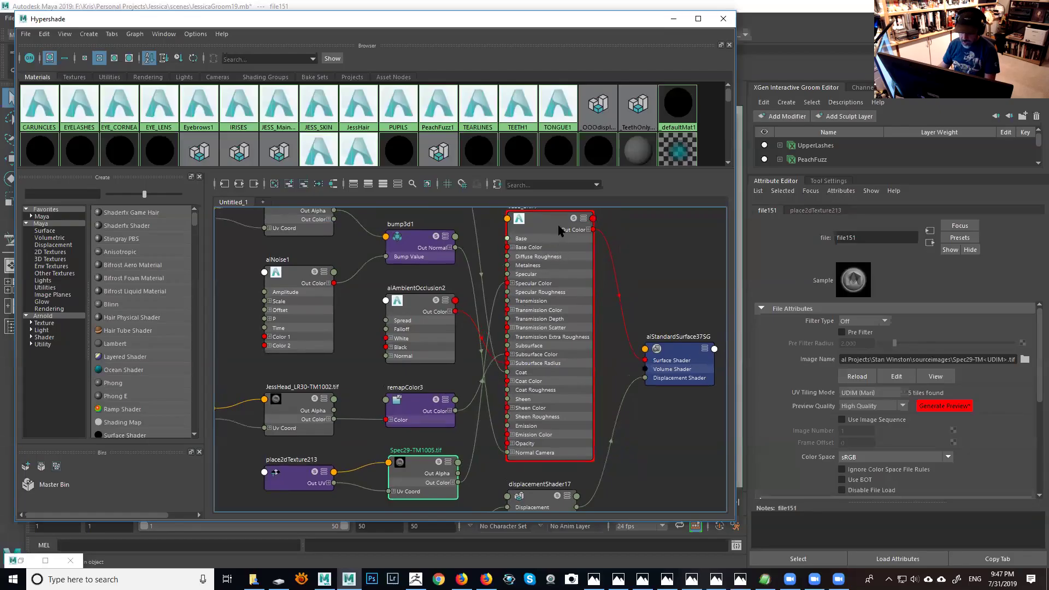
left_click(561, 231)
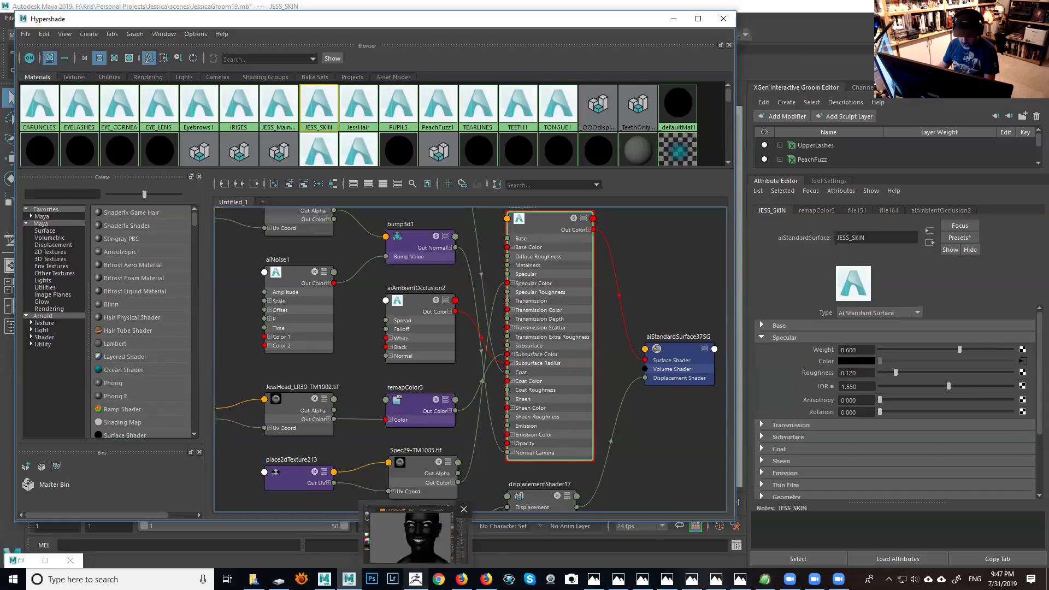
Step: Switch to ZBrush, show the JessHead_Spec23 subtool with HairDensity2 hidden, and apply the Flat Color material
left_click(415, 579)
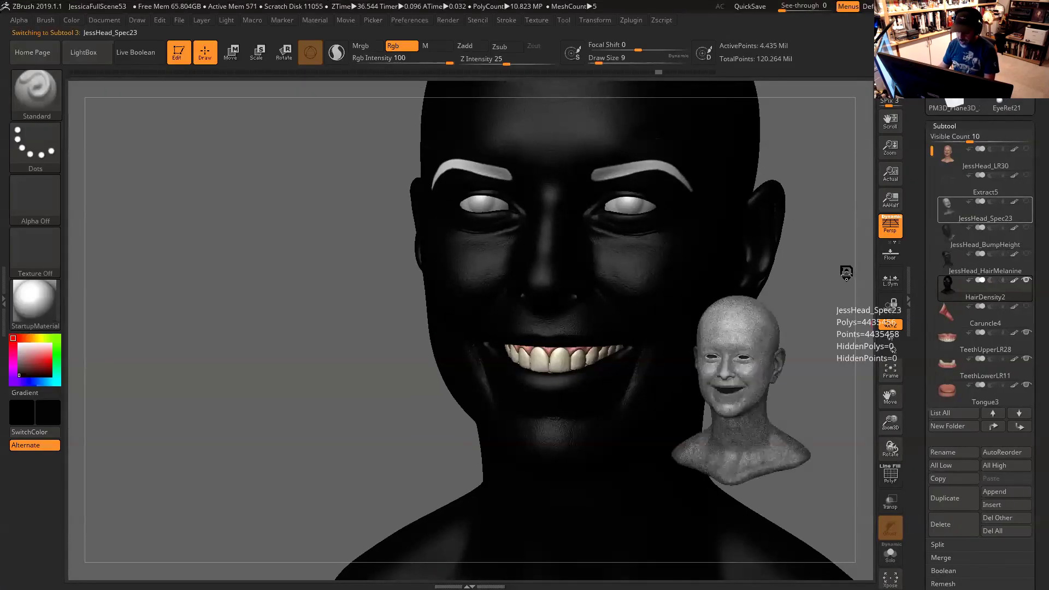
left_click(978, 209)
left_click_drag(844, 269, 703, 293)
left_click(1028, 280)
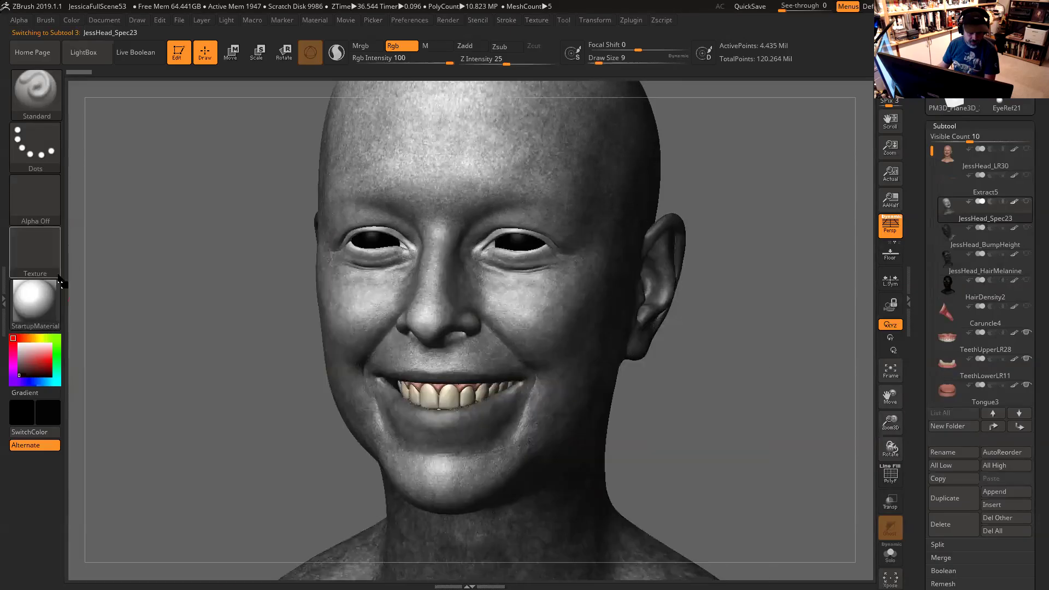
left_click(43, 300)
left_click(102, 262)
Step: Examine the painted specular map on the head from several angles, including close-ups of the cheeks, nose, mouth and eye area
left_click_drag(754, 293, 545, 324)
left_click_drag(787, 330, 576, 273)
mouse_move(740, 272)
left_mouse_down("alt")
mouse_move(726, 253)
mouse_move(740, 239)
mouse_move(755, 263)
left_mouse_up("alt")
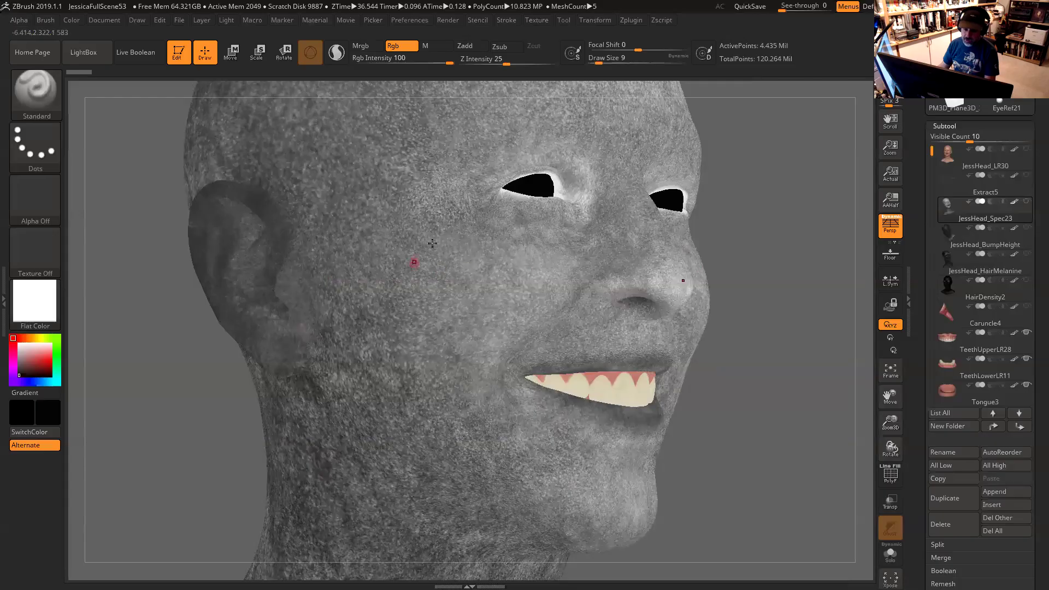
left_click_drag(726, 272, 733, 352)
left_click_drag(298, 390, 578, 335)
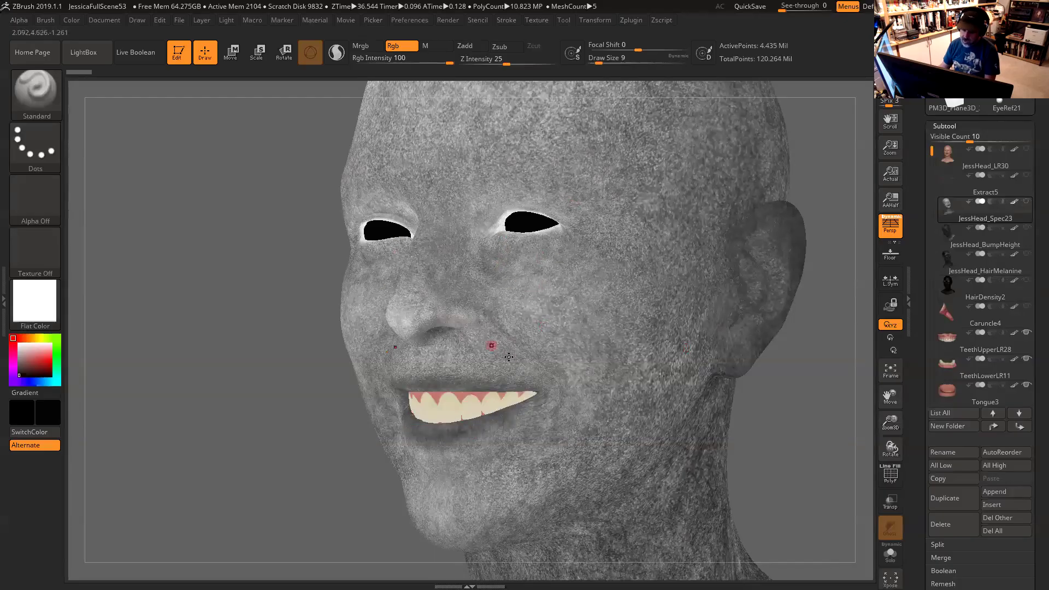
left_click_drag(290, 457, 457, 300)
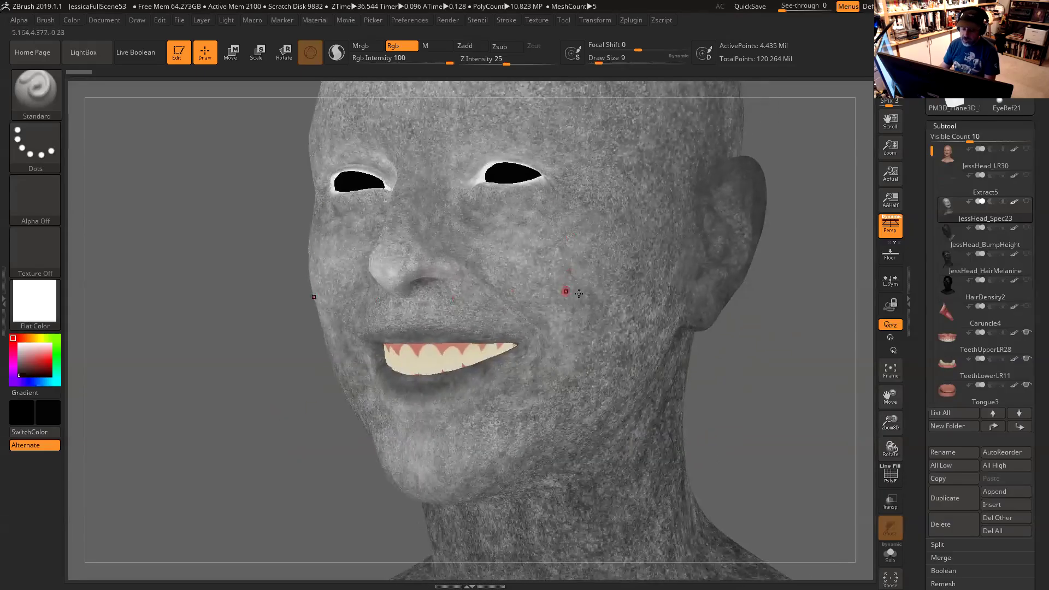
left_click_drag(750, 340, 492, 300)
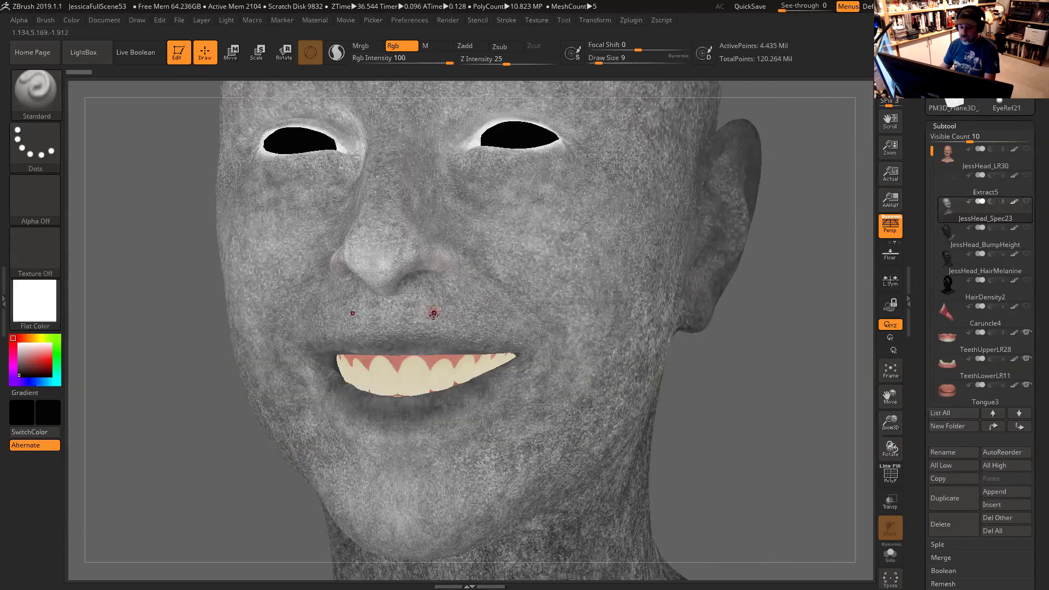
left_click_drag(800, 357, 625, 354)
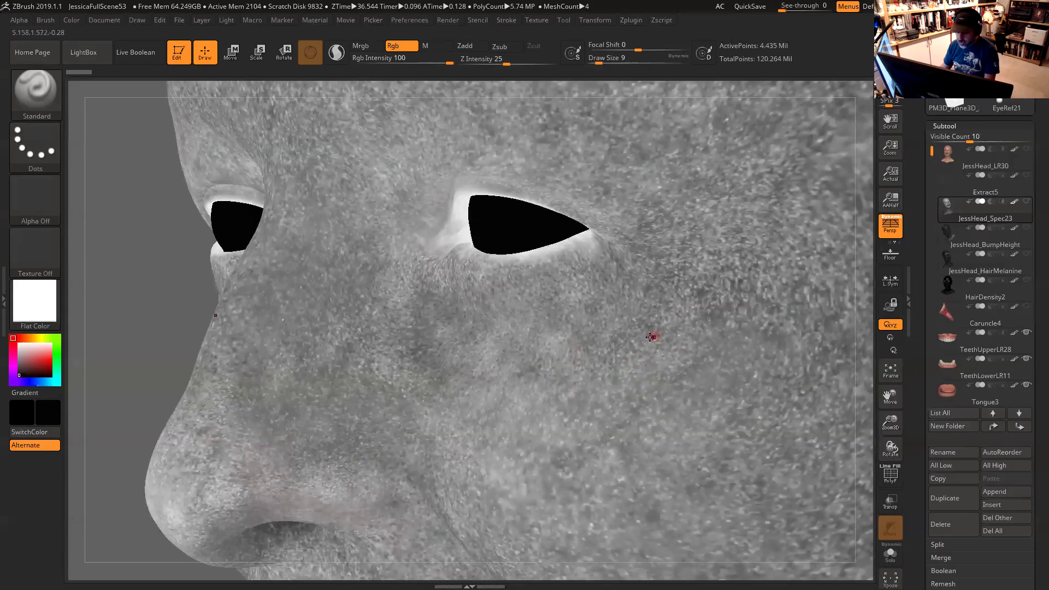
left_click_drag(121, 300, 157, 299)
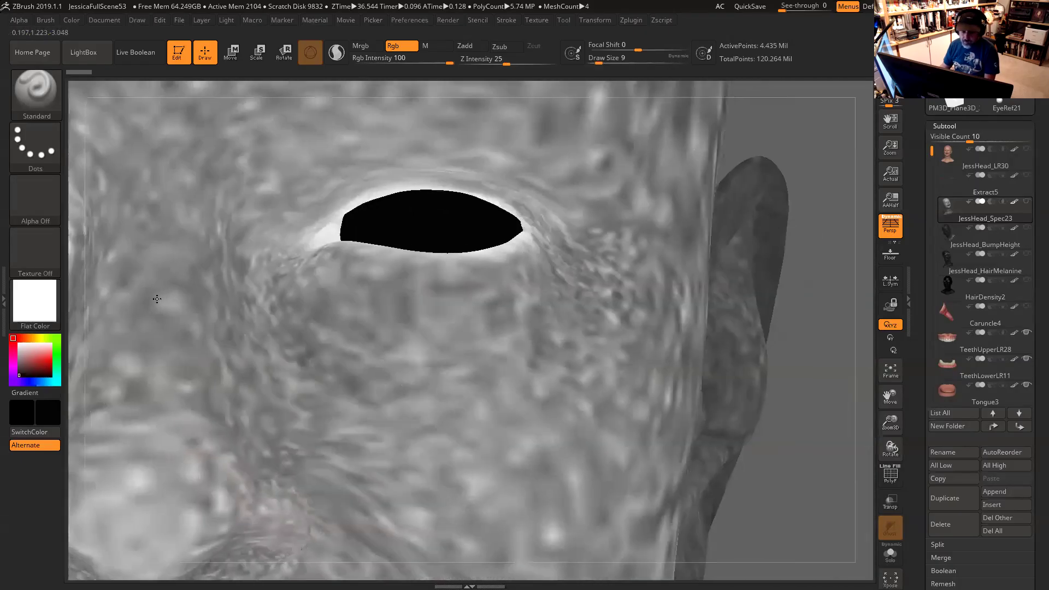
left_click_drag(764, 303, 624, 283)
left_click_drag(779, 291, 209, 364)
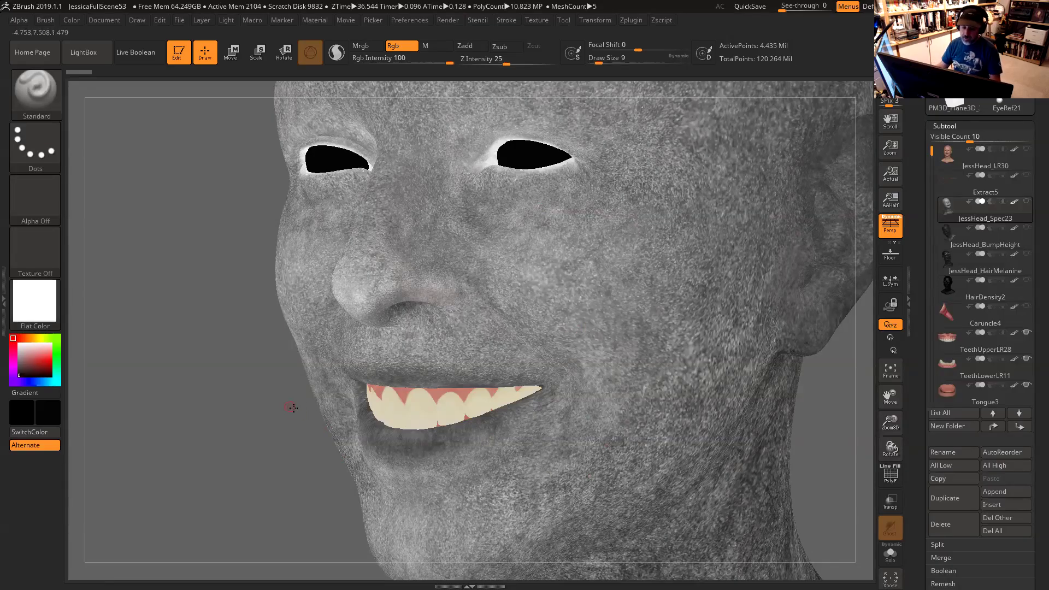
left_click_drag(292, 403, 416, 366)
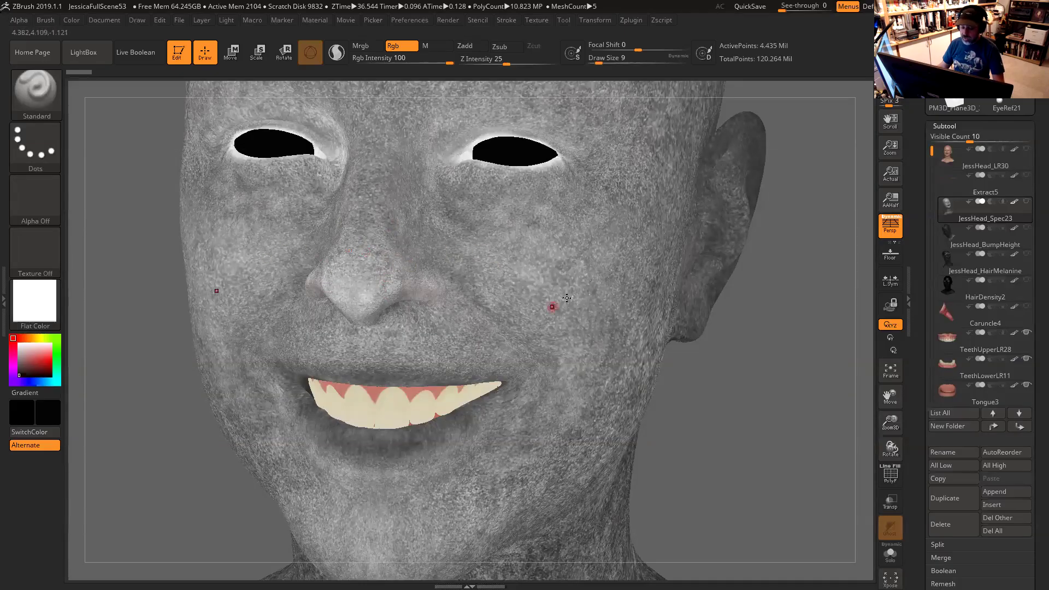
left_click_drag(705, 361, 722, 369)
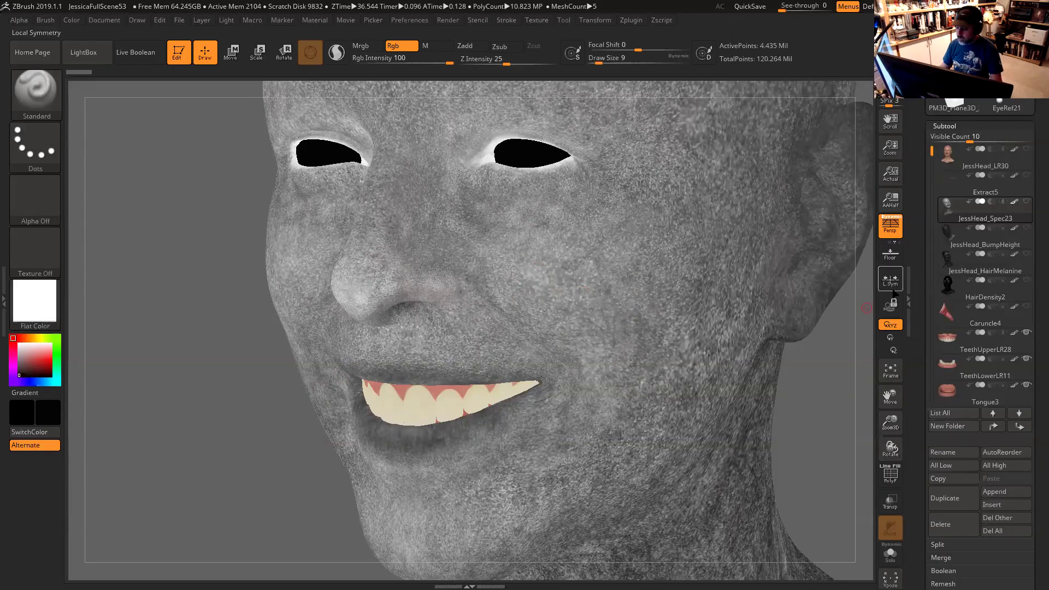
Step: View the painted map on the JessHead_BumpHeight subtool and return to JessHead_Spec23
left_click(943, 244)
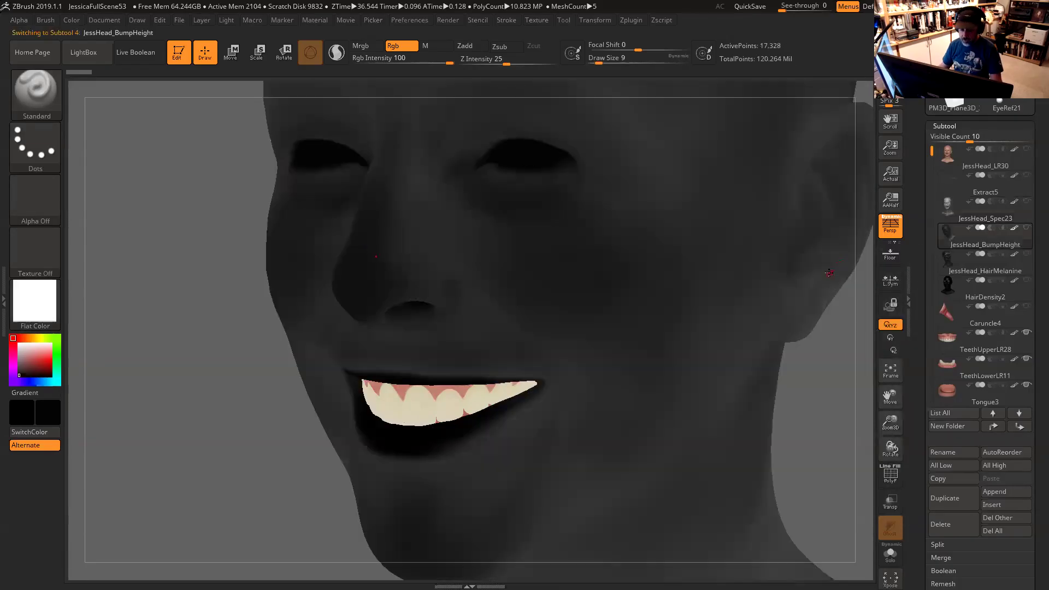
left_click_drag(221, 383, 126, 401, "alt")
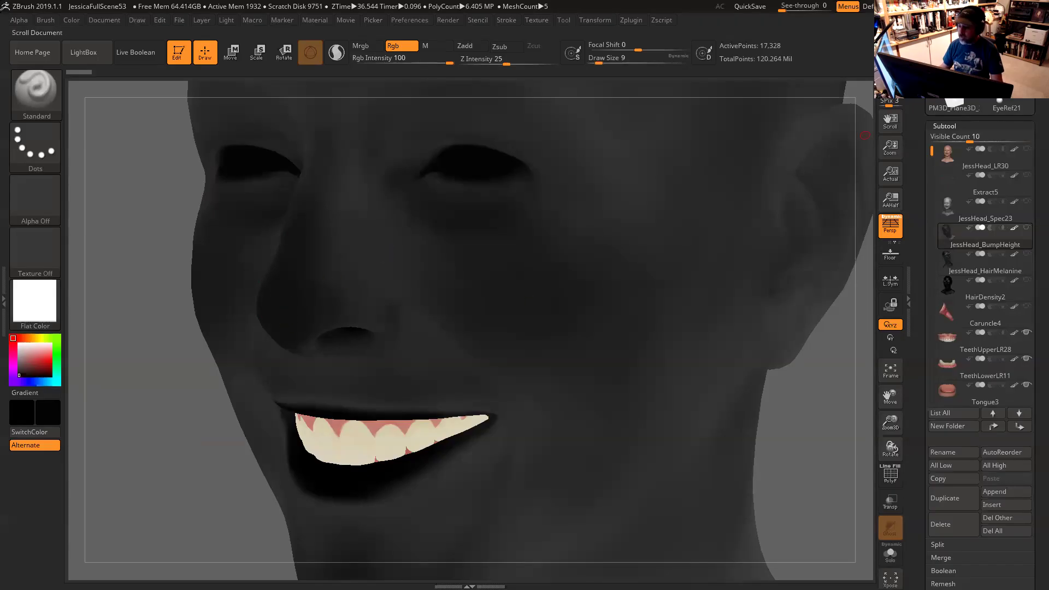
left_click(947, 215)
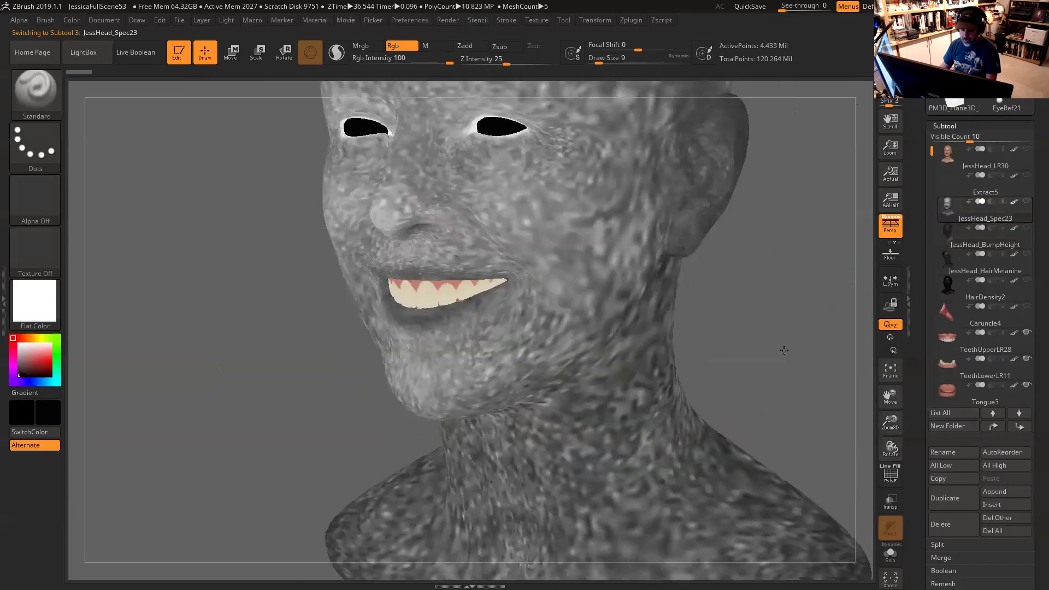
Step: Examine the specular map across the face, neck and shoulders from both sides and from the front
left_click_drag(784, 351, 740, 292)
left_click_drag(350, 415, 535, 378)
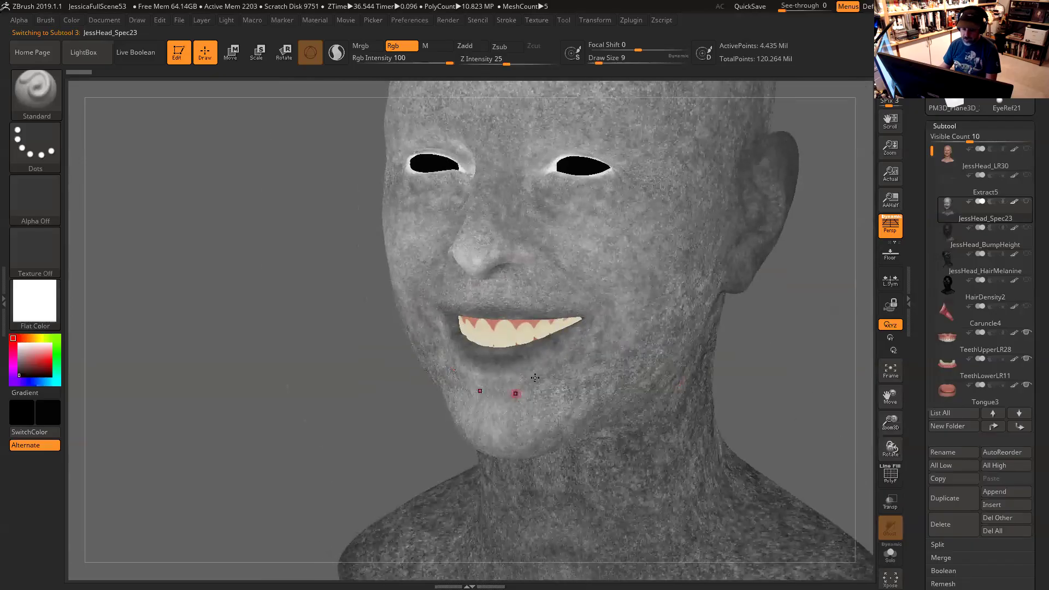
left_click_drag(645, 356, 551, 362)
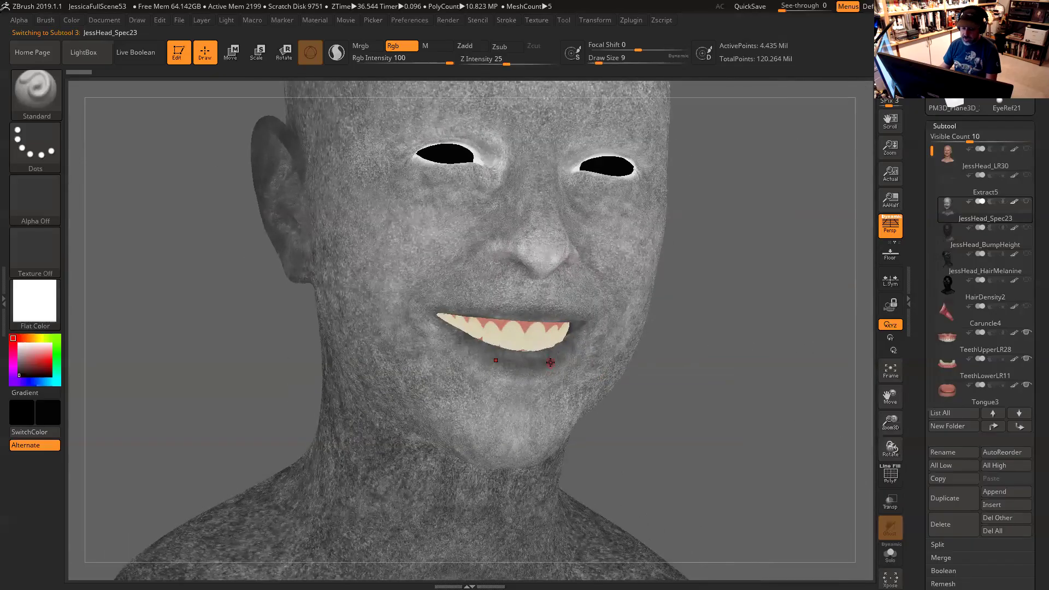
left_click_drag(736, 342, 646, 354)
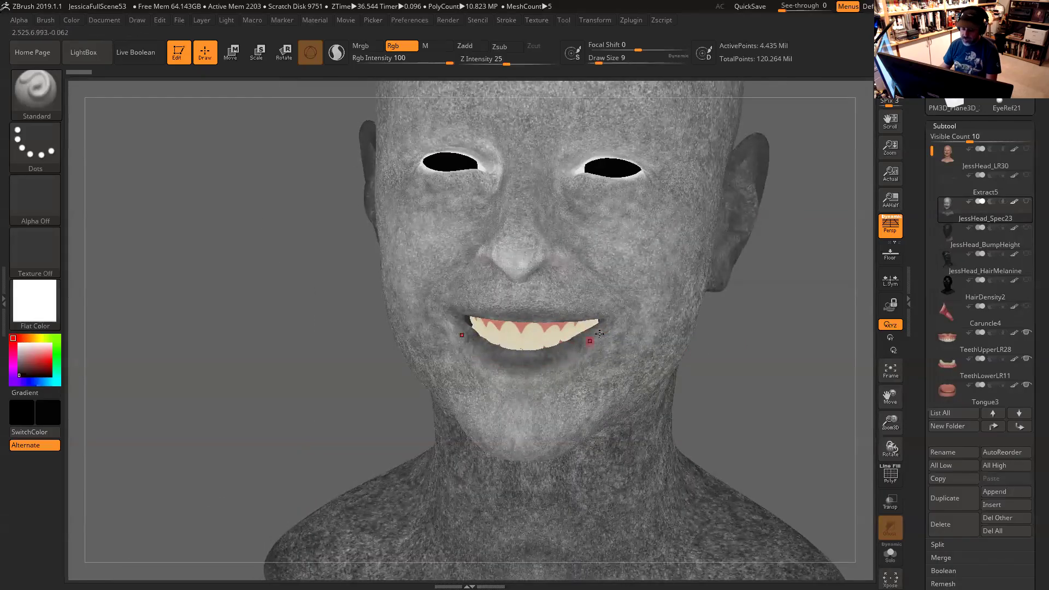
left_click_drag(757, 340, 785, 328)
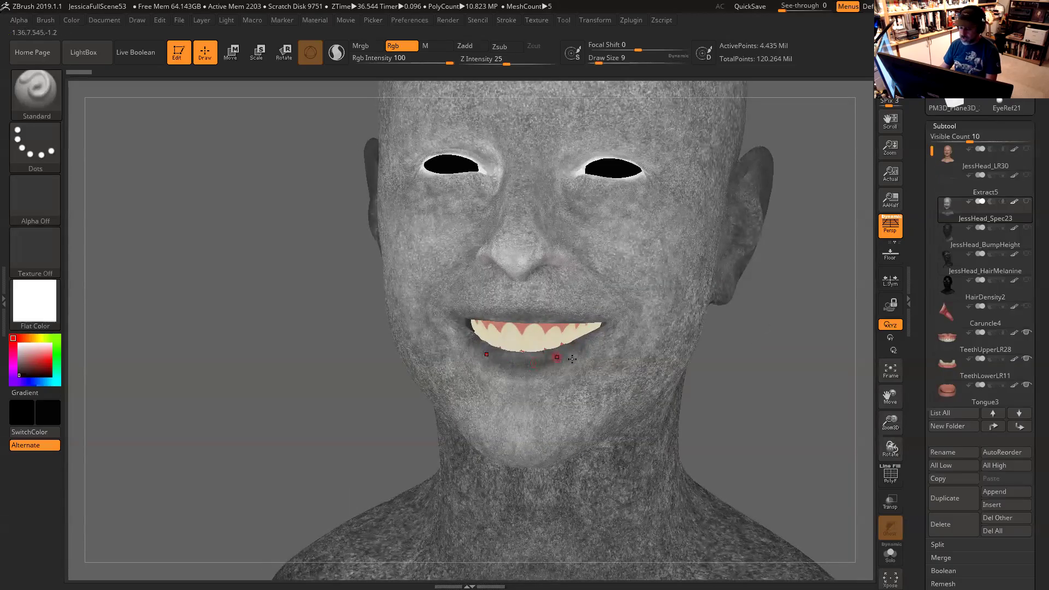
Step: Compare the front views of JessHead_BumpHeight and JessHead_Spec23, ending on the specular subtool
mouse_move(978, 238)
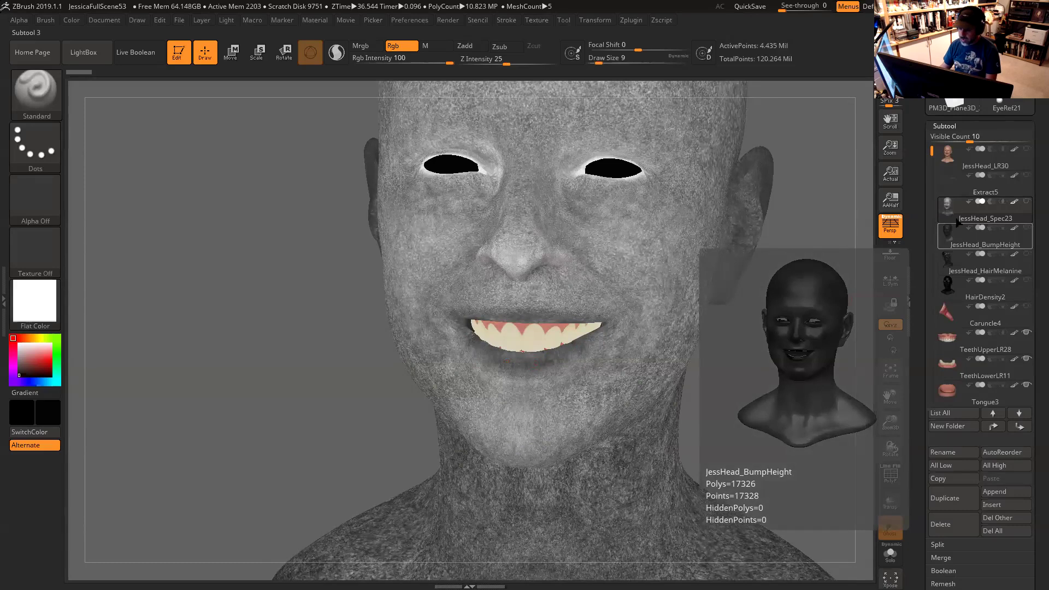
left_click(958, 240)
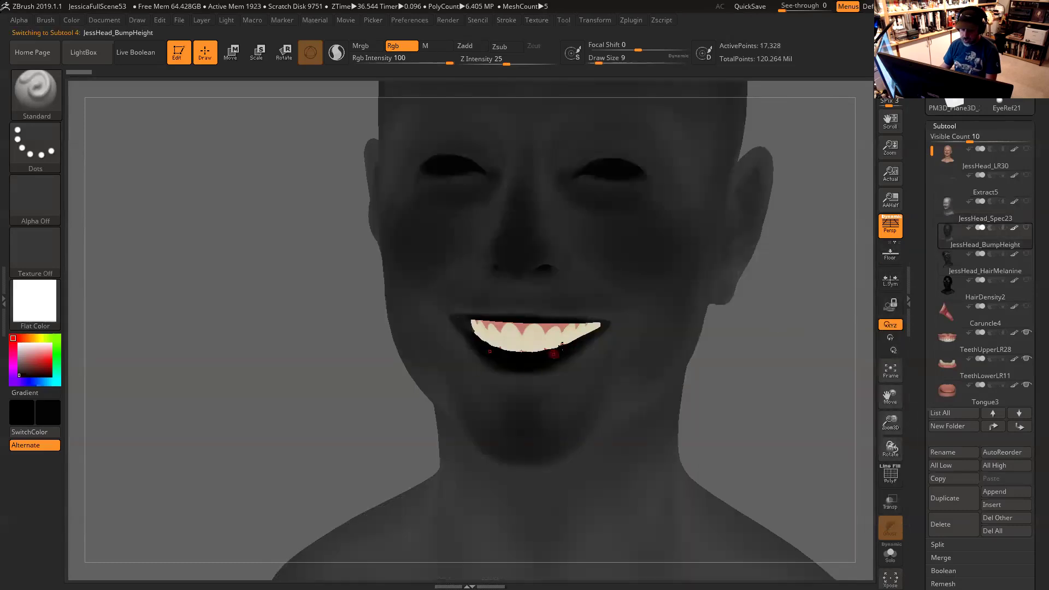
left_click(960, 202)
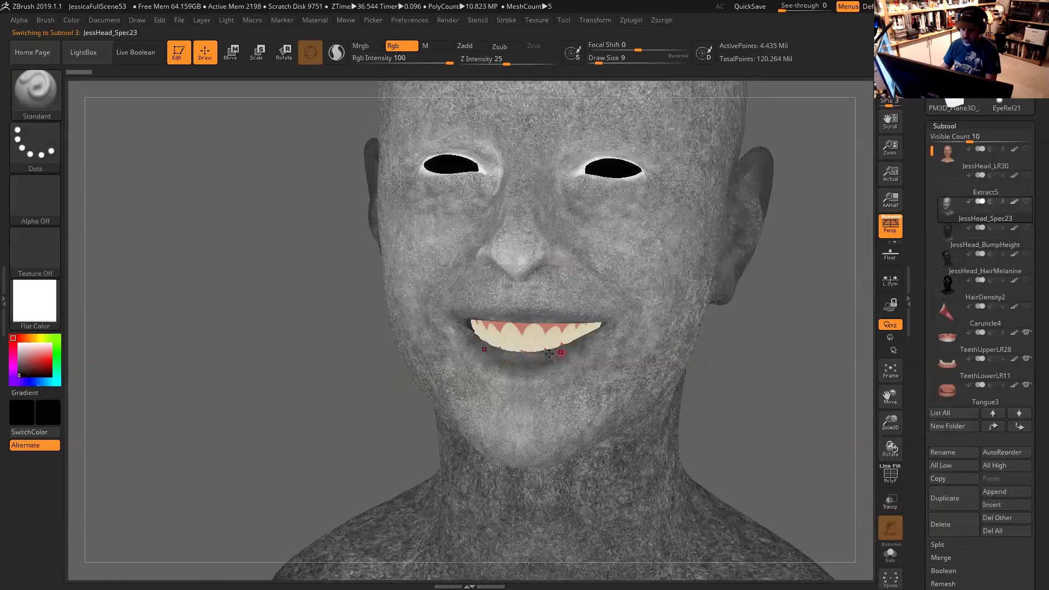
mouse_move(998, 275)
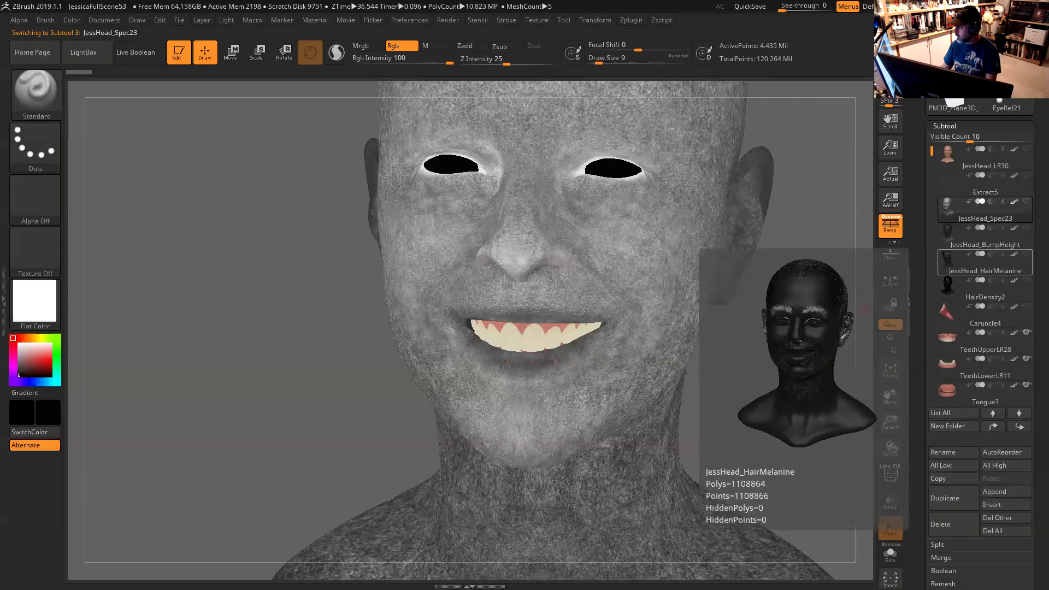
Step: Check the face in Maya's Arnold render, return to ZBrush and view the specular map from the side of the head
key("alt+Tab")
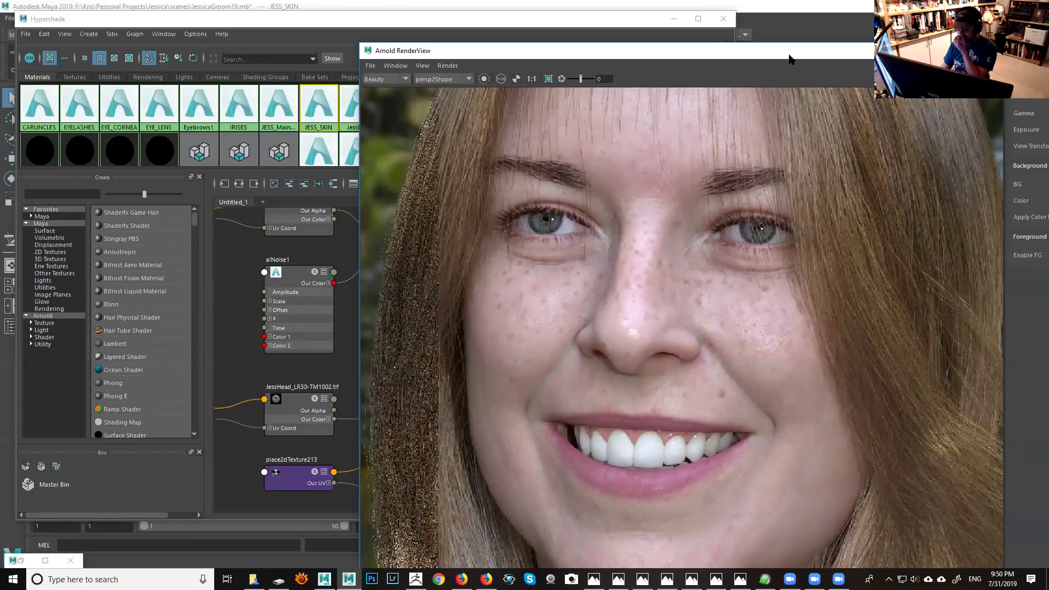
left_click(409, 542)
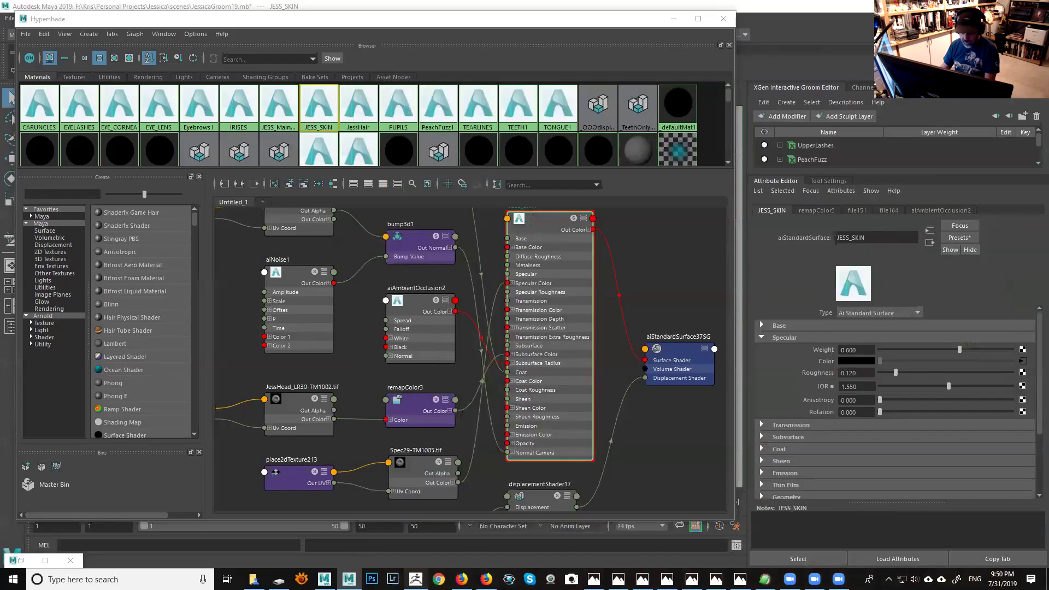
left_click(415, 579)
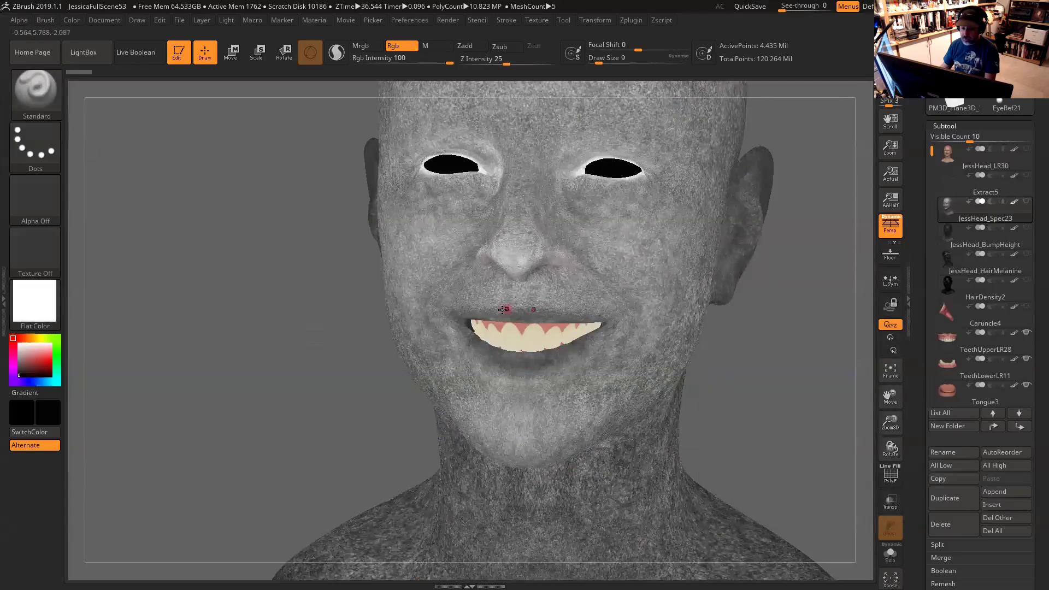
left_click_drag(808, 284, 796, 305)
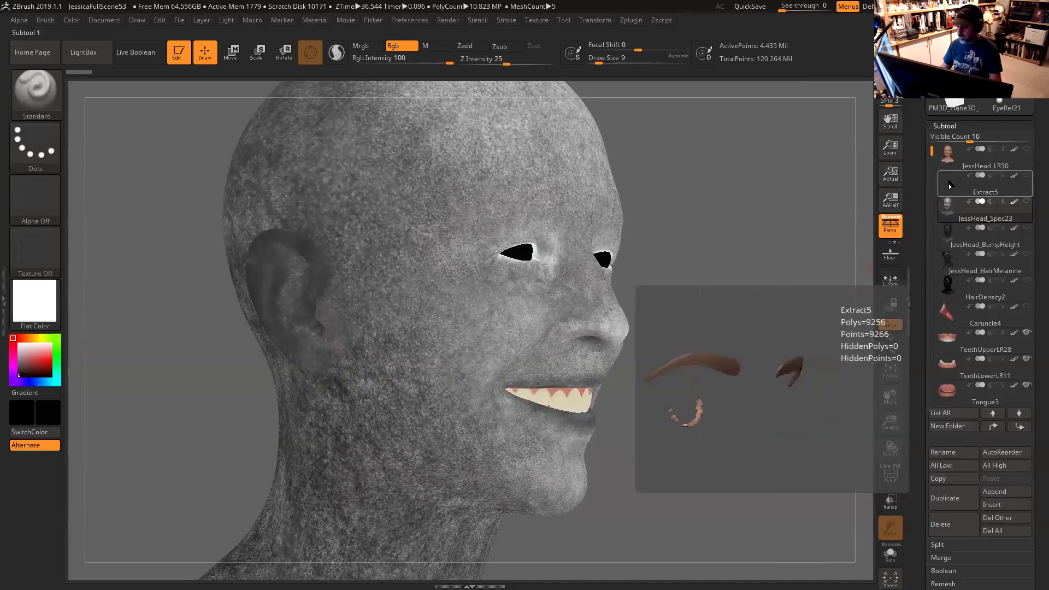
Step: Preview the Extract5, JessHead_Spec23, JessHead_BumpHeight and JessHead_HairMelanine subtools in the subtool list
mouse_move(948, 214)
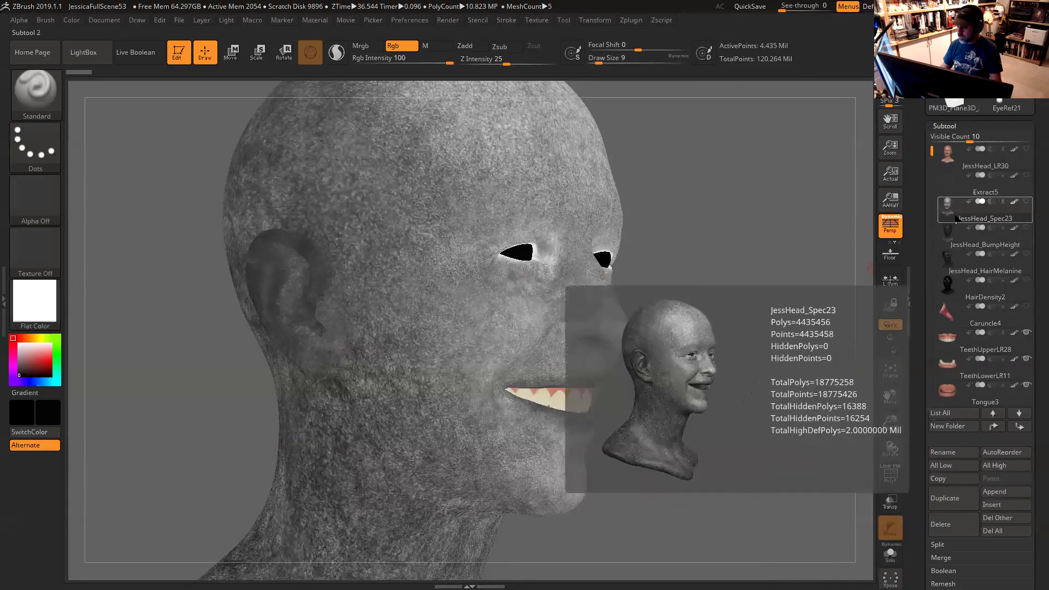
mouse_move(946, 169)
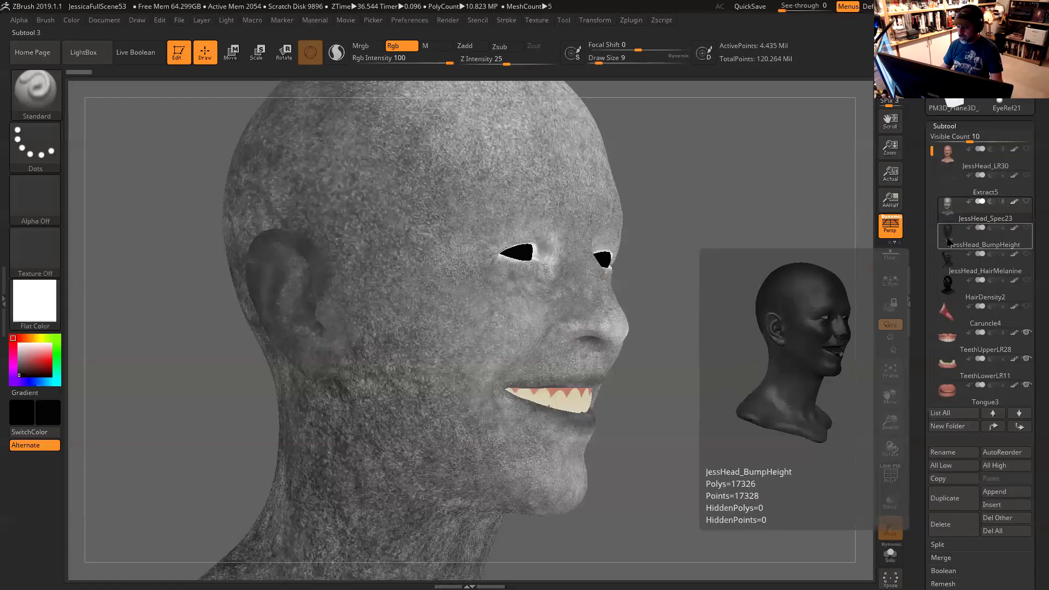
mouse_move(949, 271)
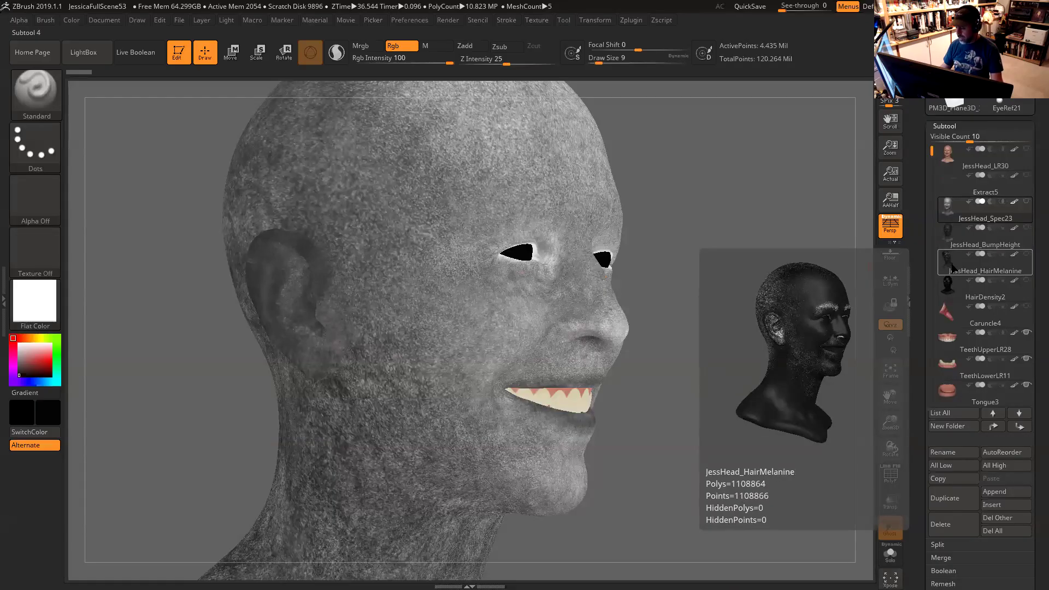
mouse_move(955, 291)
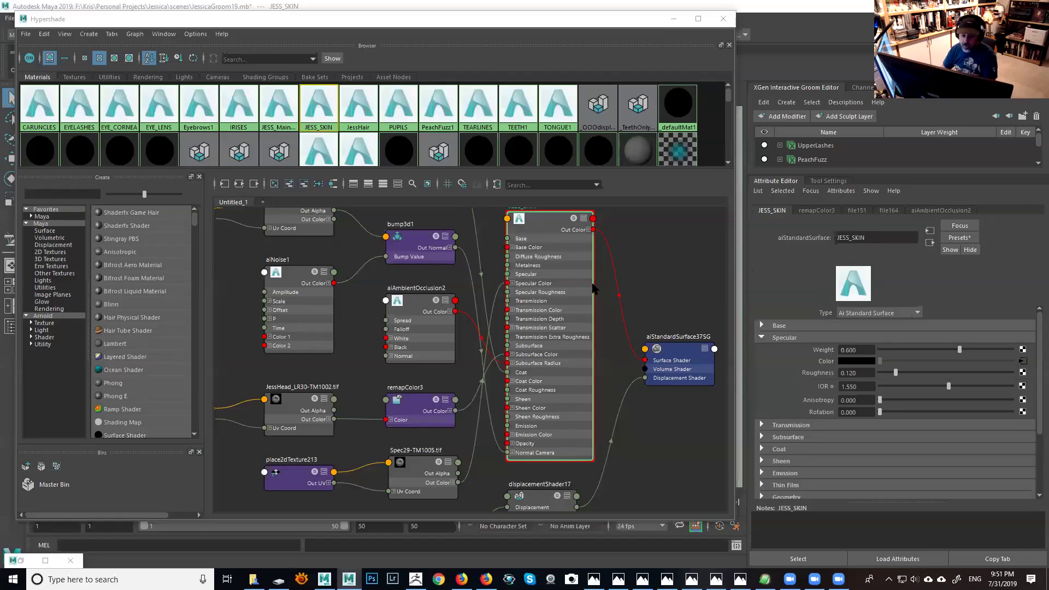
Step: Switch to Maya and review the JESS_SKIN shader's specular weight and IOR against the Arnold render of the face
middle_click_drag(547, 293, 537, 267, "alt")
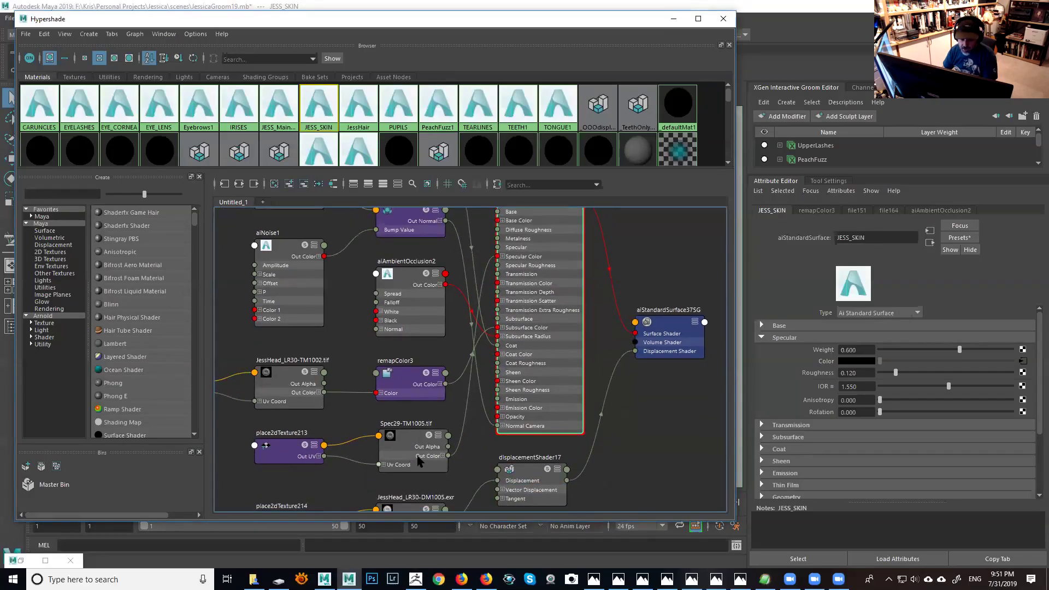
double_click(857, 351)
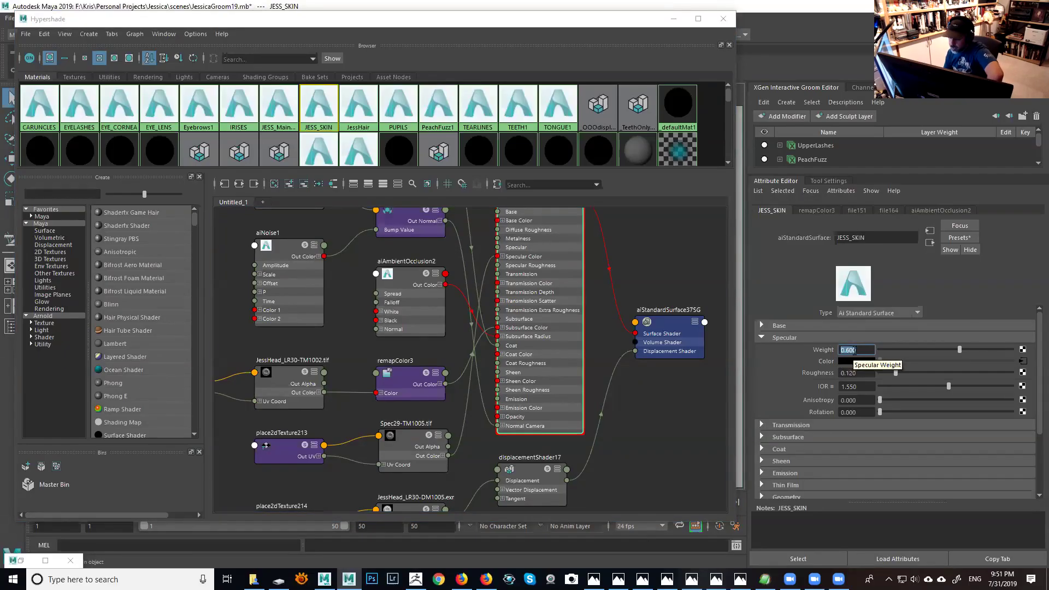
left_click_drag(860, 350, 845, 348)
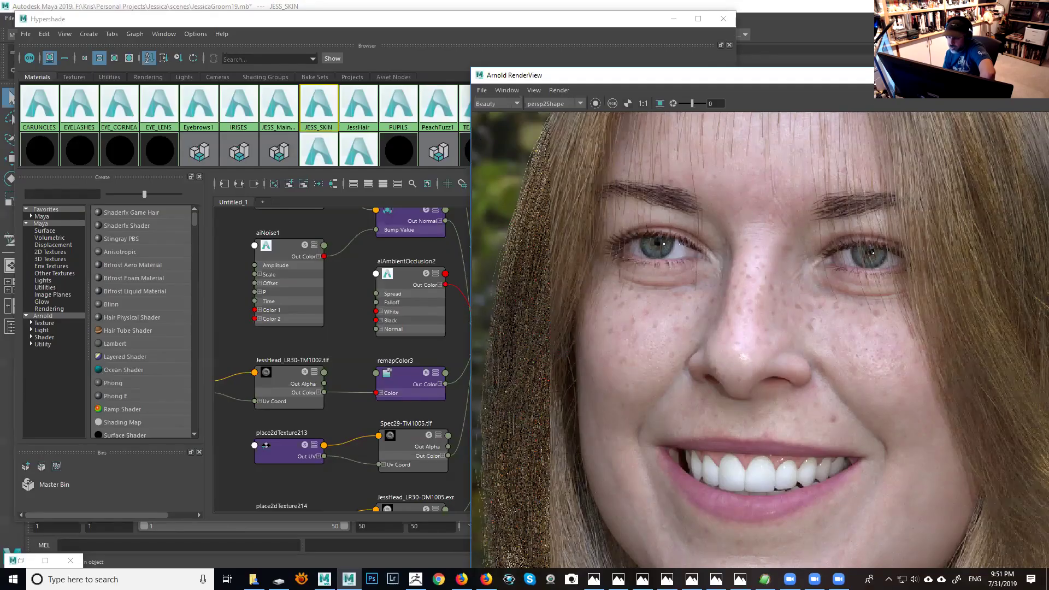
key("alt+Tab")
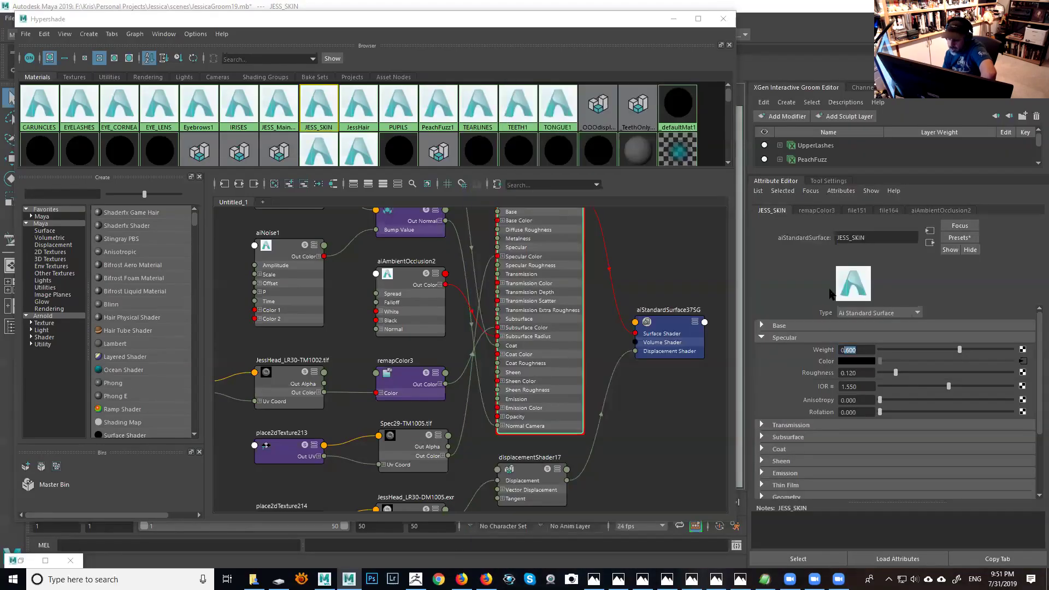
left_click(850, 387)
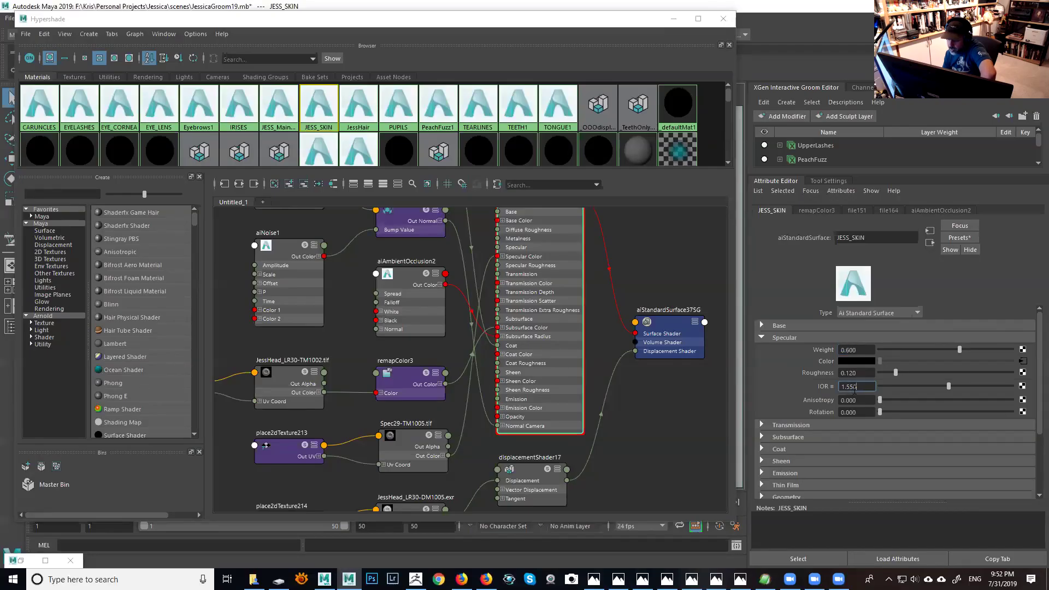
Step: Go to the file texture feeding the specular color, view its Spec29 image and close the image viewer
left_click(1023, 362)
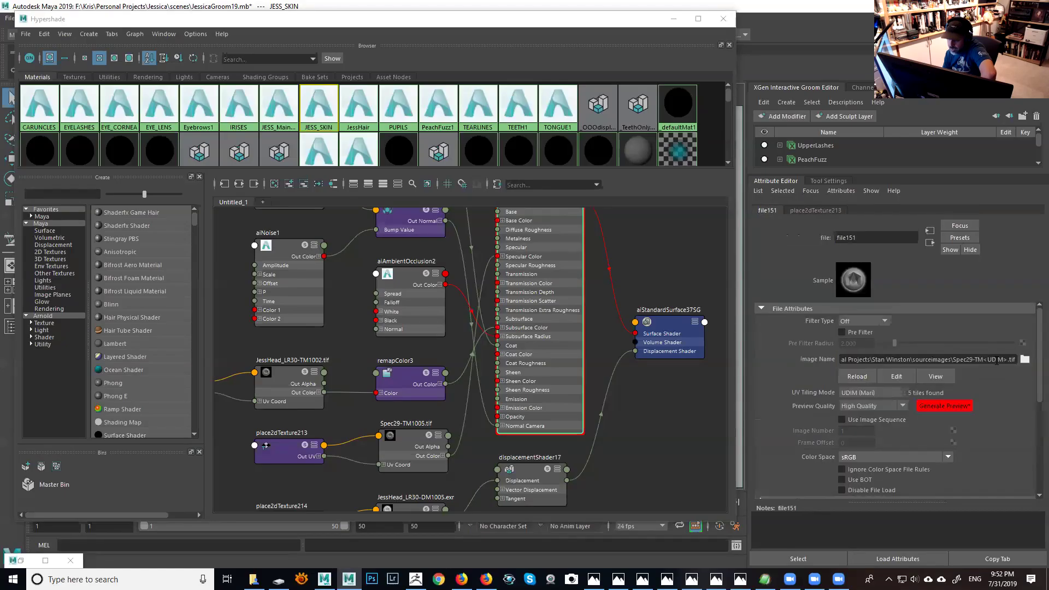
left_click(937, 376)
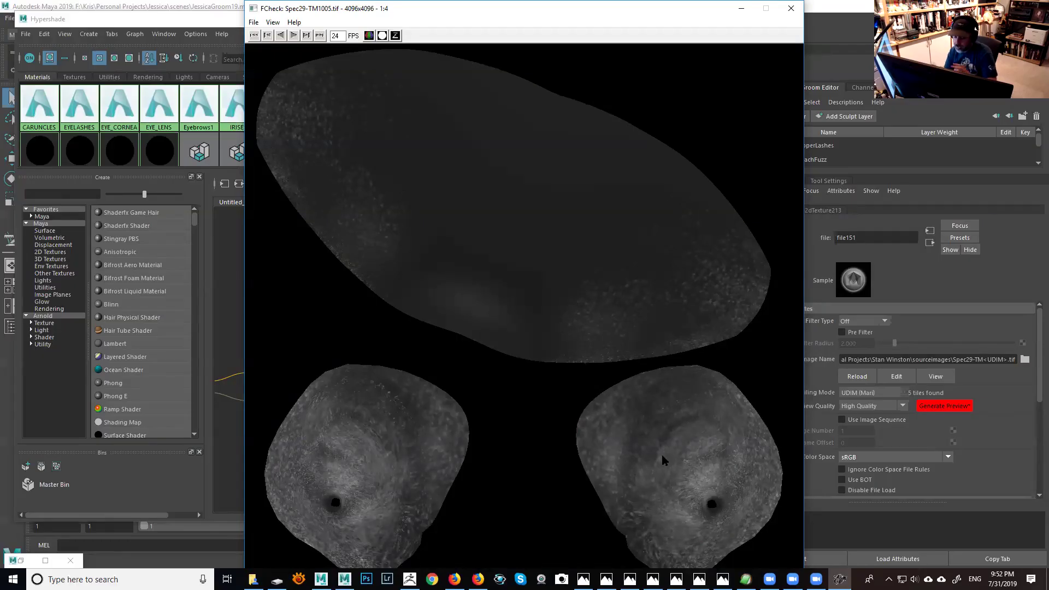
left_click(790, 8)
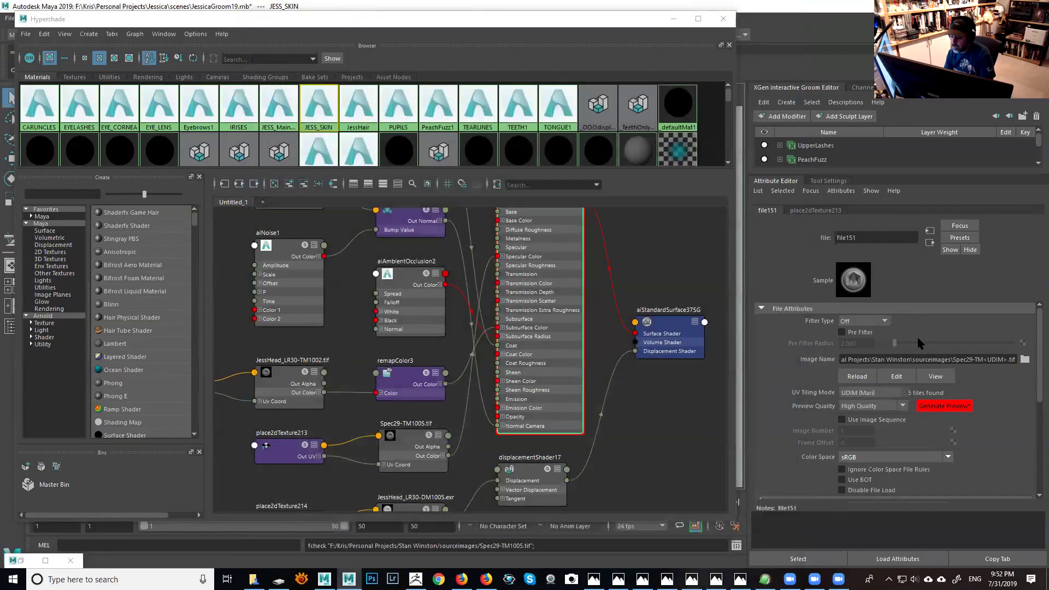
Step: Review the Color Balance settings of the specular file texture, including exposure, alpha gain and alpha offset
left_click_drag(1038, 344, 1036, 402)
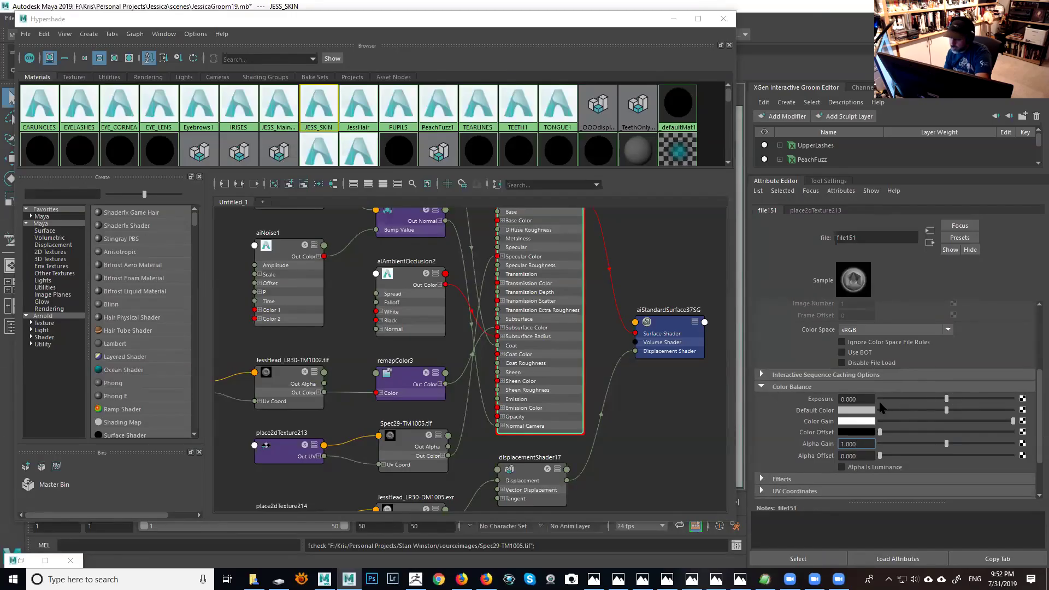
left_click(855, 402)
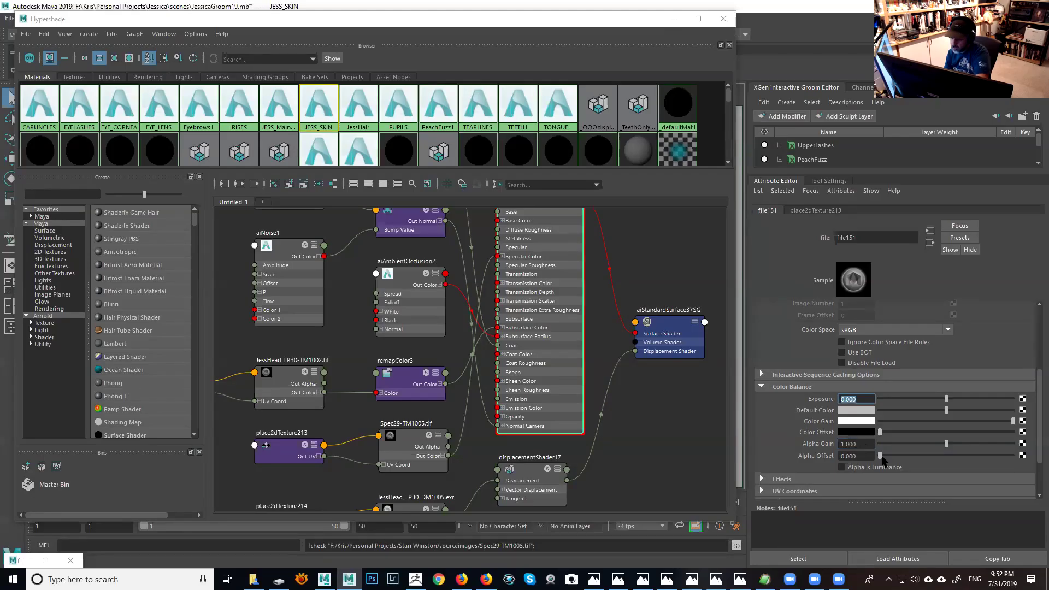
left_click_drag(1037, 413, 1038, 425)
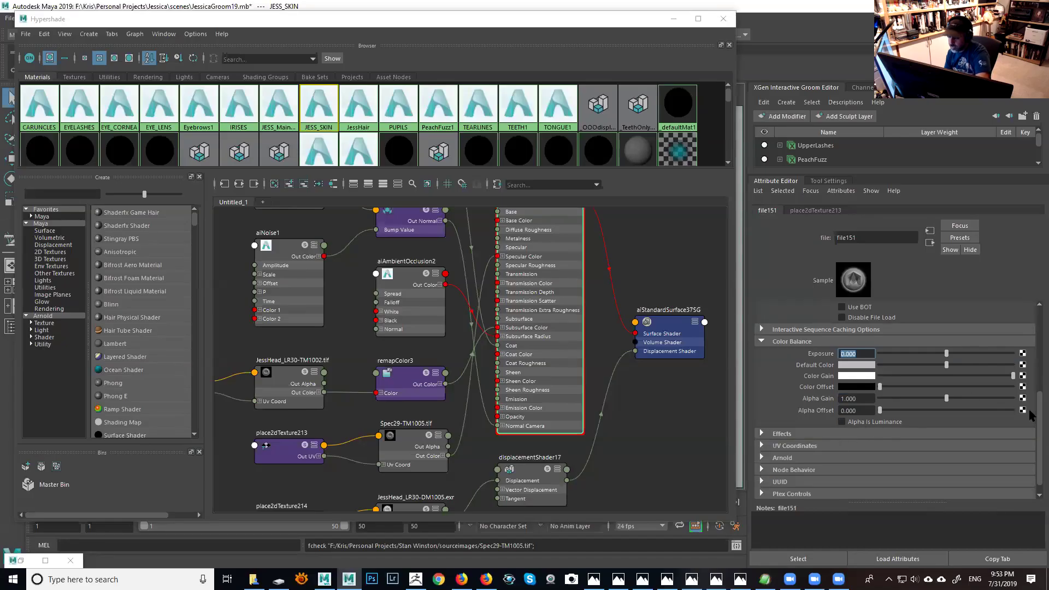
scroll(1040, 431, "down", 1)
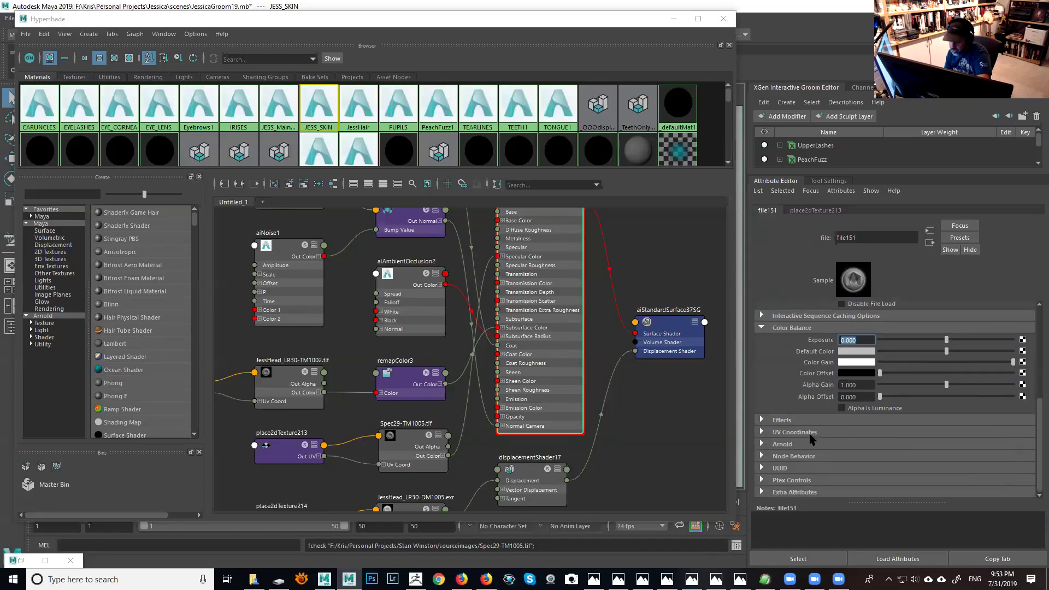
Step: Examine the specular file texture's Effects, UV Coordinates and Arnold settings, collapsing each section after viewing it
left_click(776, 422)
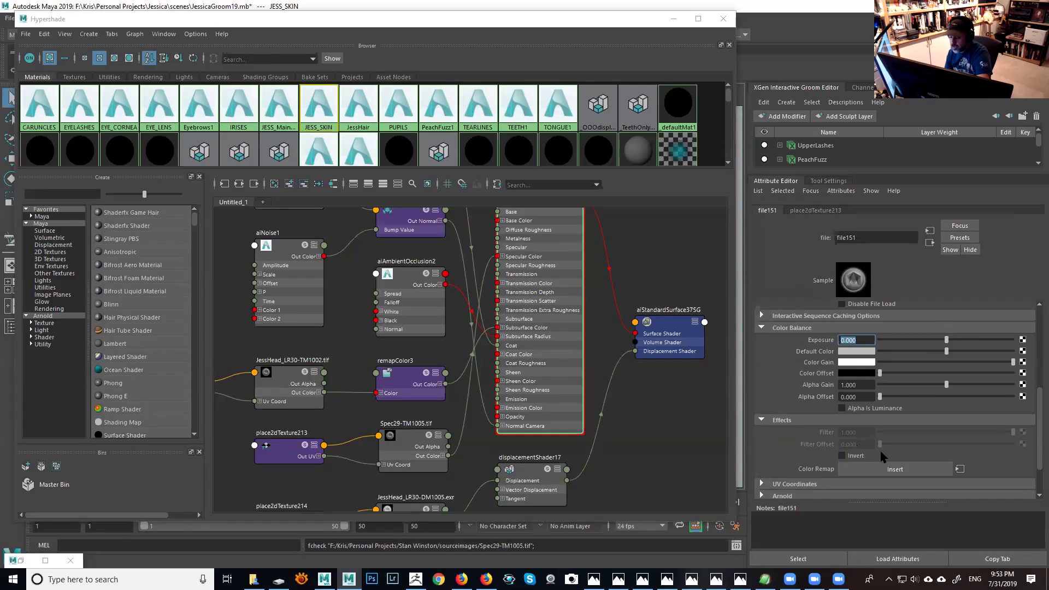
left_click(762, 421)
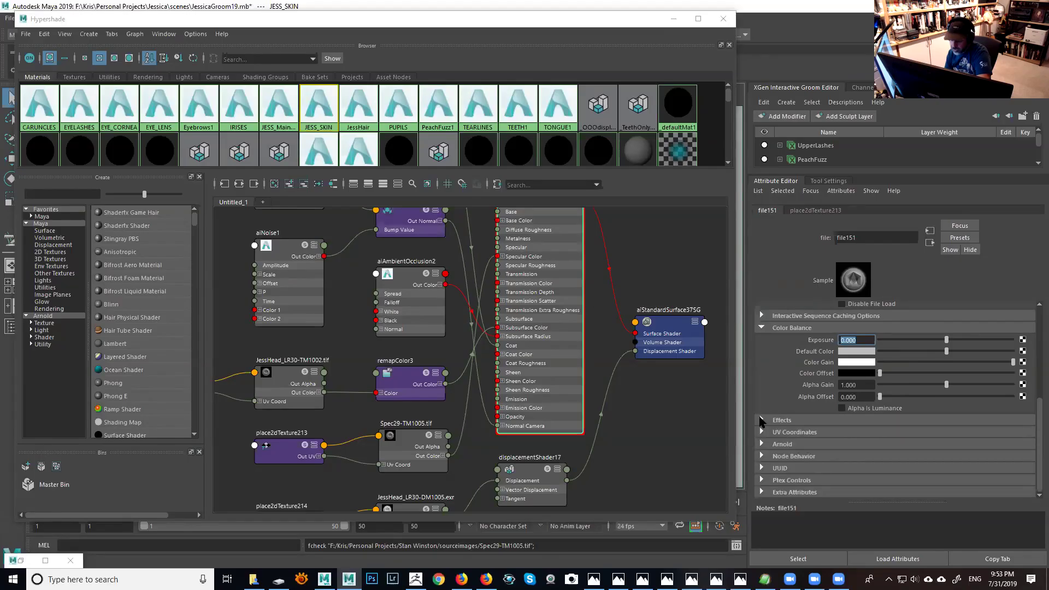
left_click(763, 433)
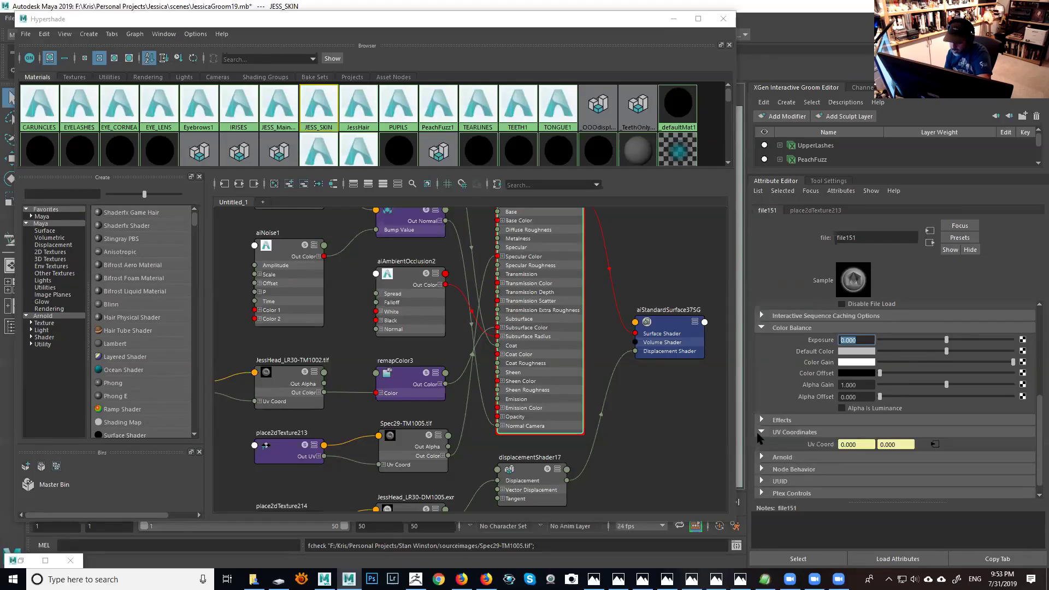
left_click(761, 434)
left_click(761, 444)
scroll(787, 446, "down", 2)
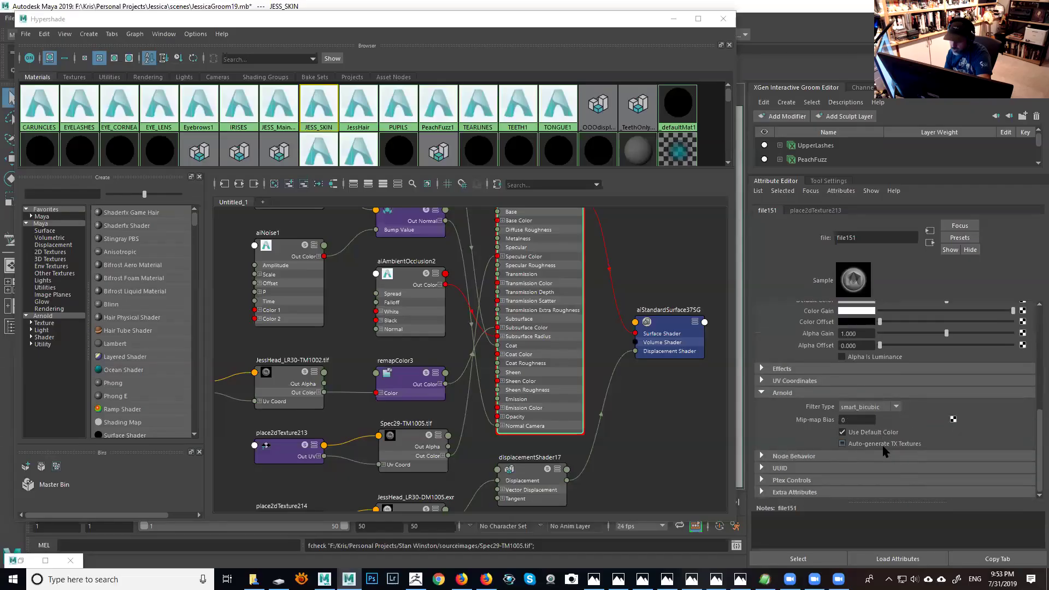
left_click(763, 395)
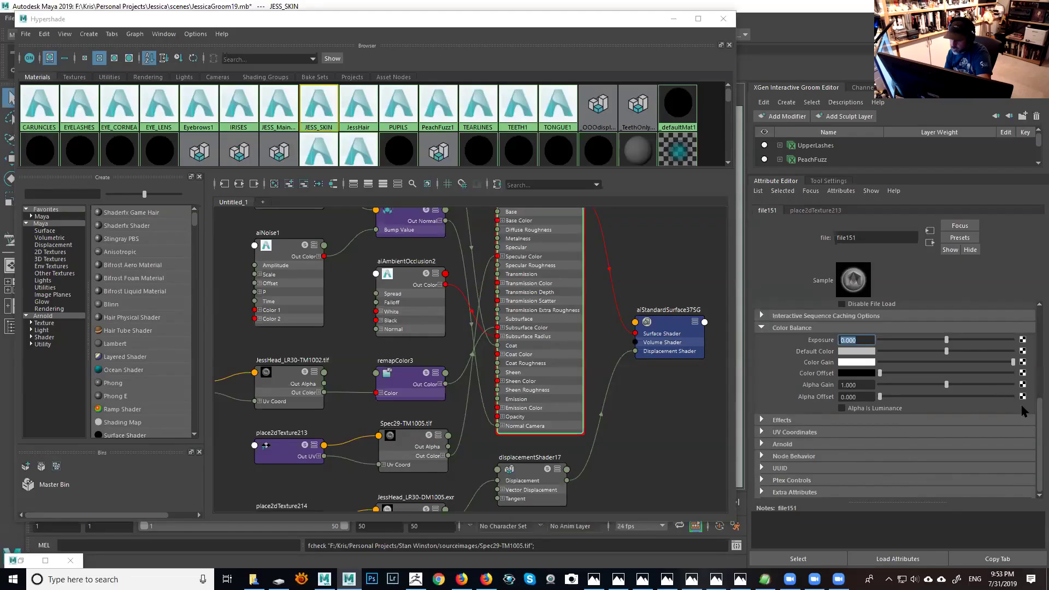
left_click_drag(1038, 426, 1038, 328)
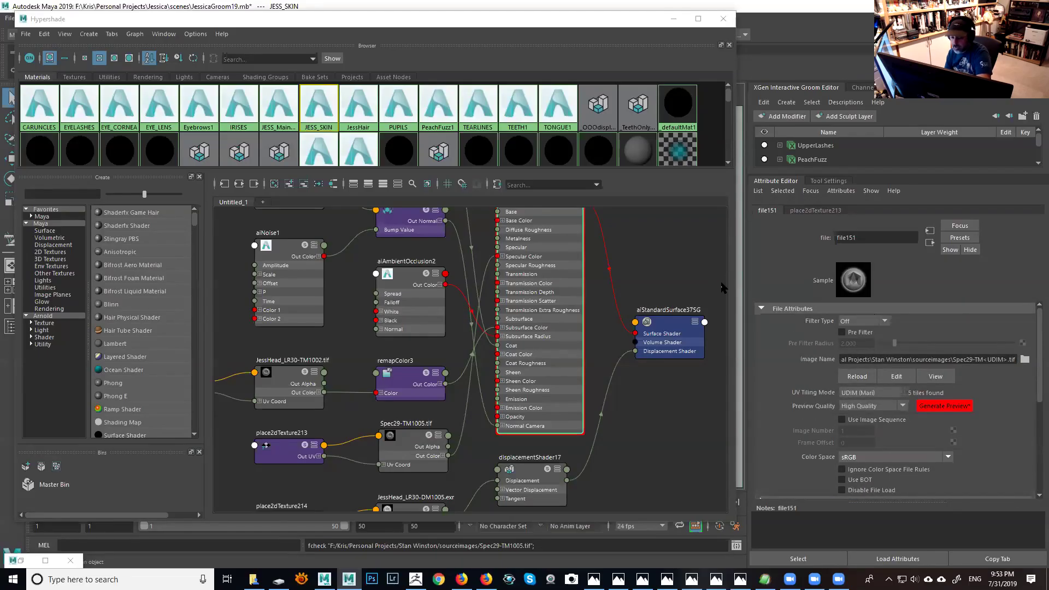
Step: Return to the JESS_SKIN shader and review its Transmission and Subsurface settings
left_click(931, 244)
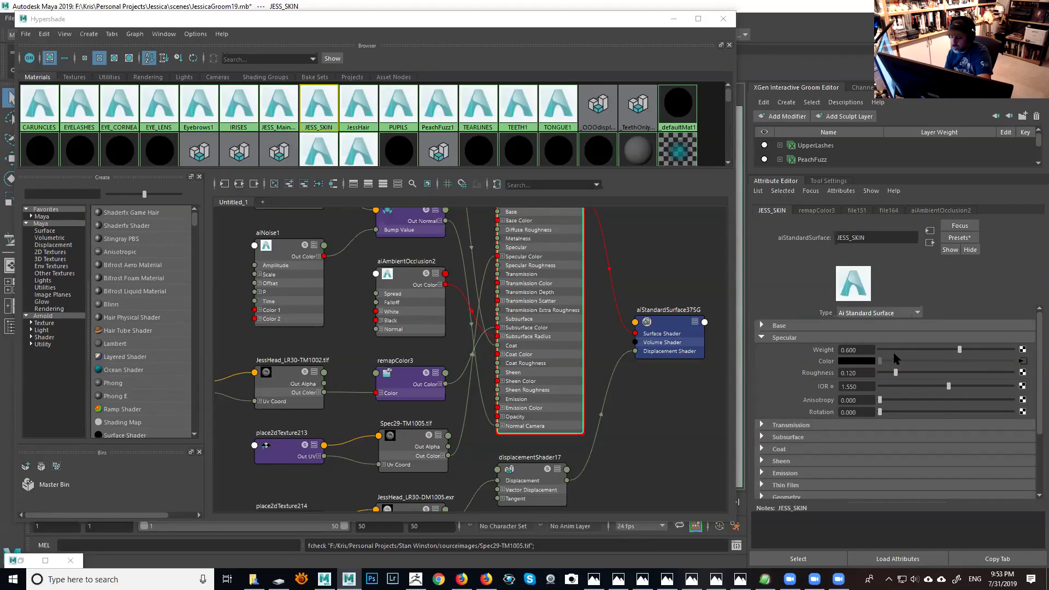
left_click(762, 339)
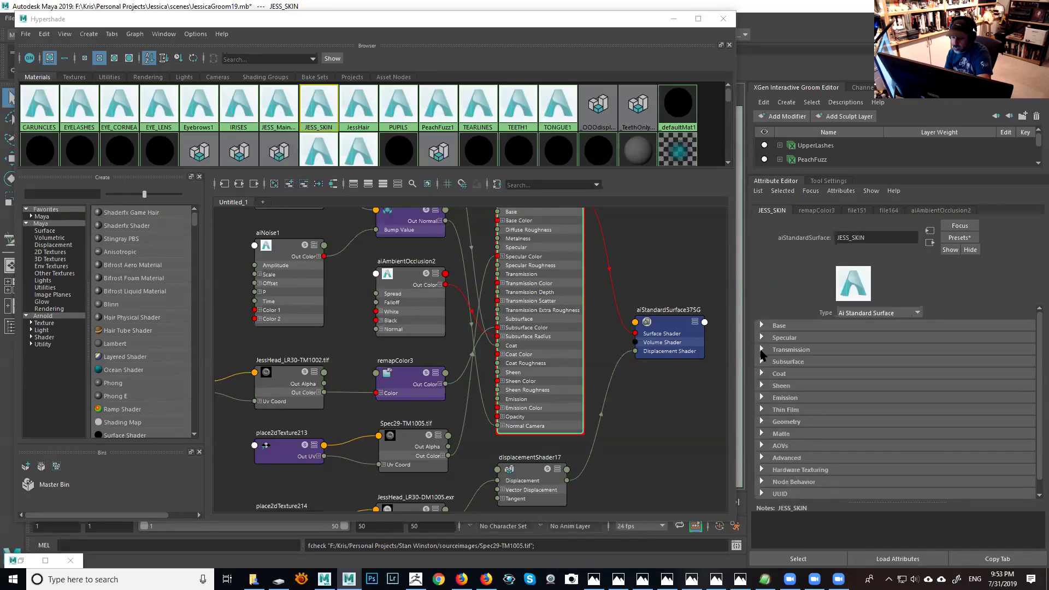
left_click(762, 350)
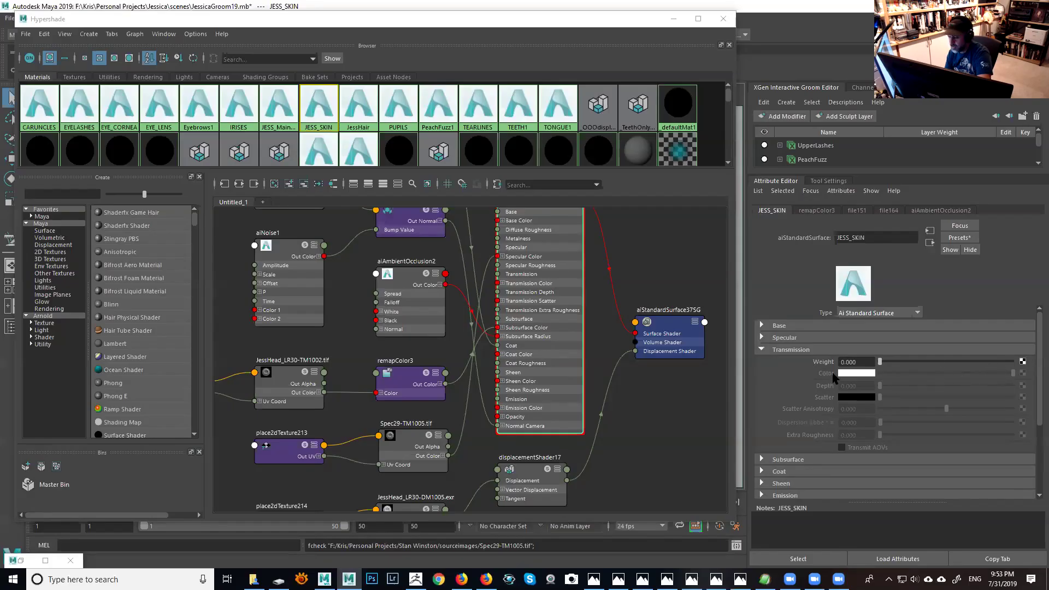
left_click(761, 351)
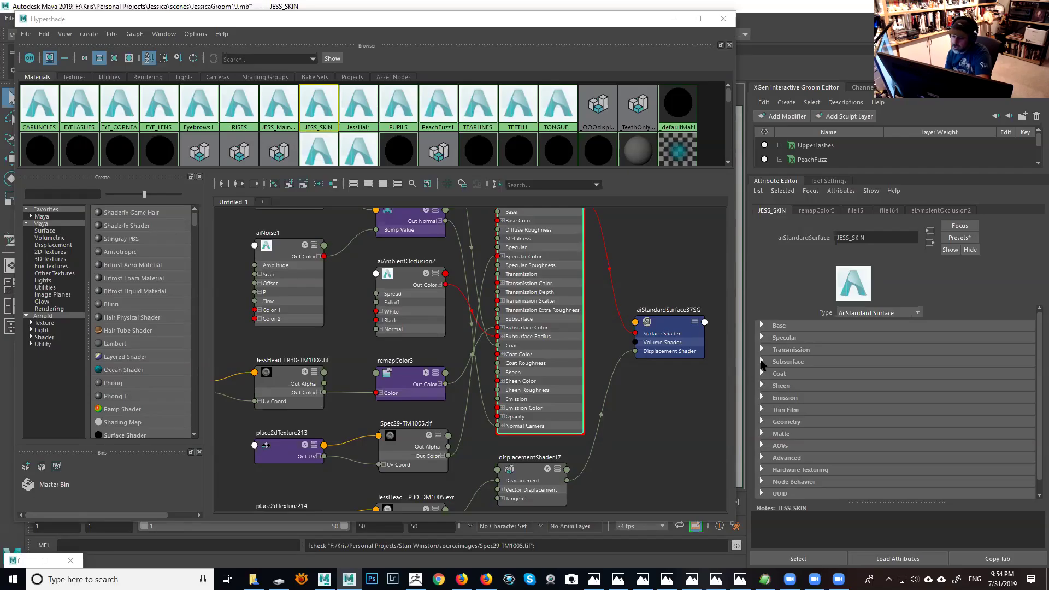
left_click(762, 362)
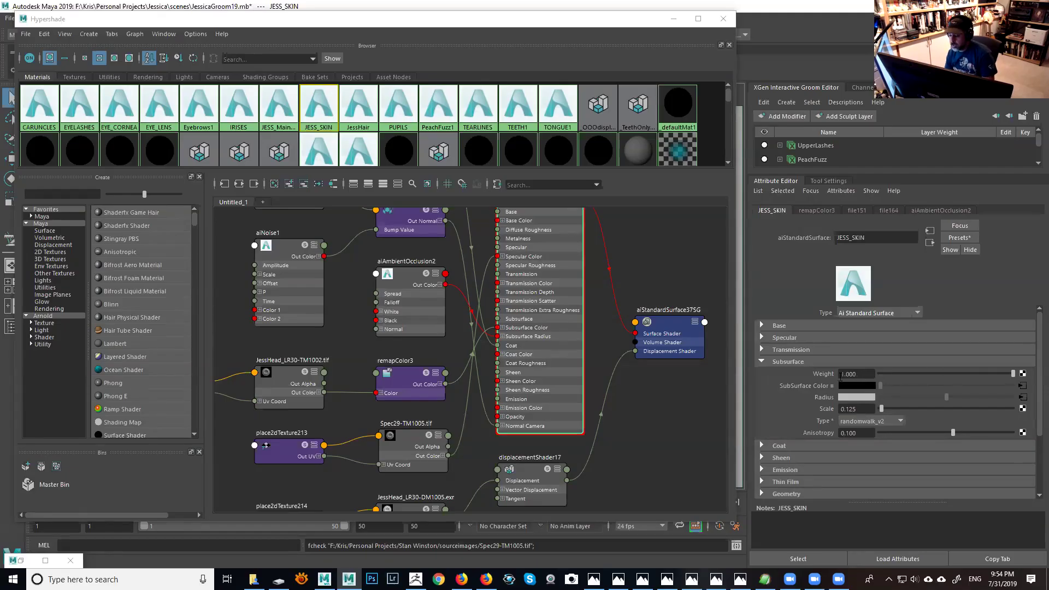
Step: Set the JESS_SKIN base color to pure green and its base weight to 1.000, and collapse the Base section
left_click(762, 326)
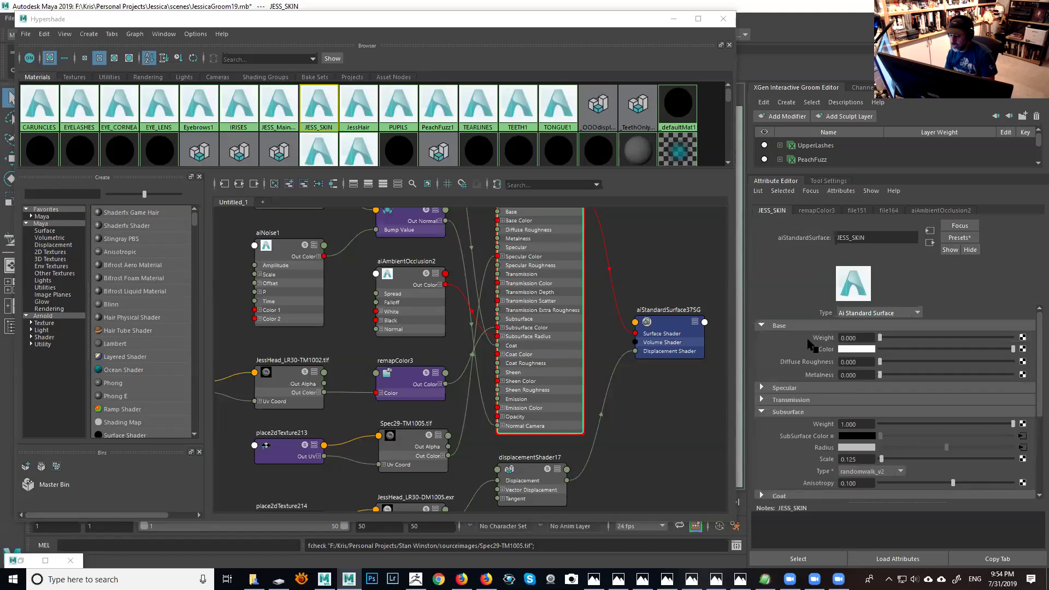
left_click_drag(979, 350, 895, 350)
left_click(857, 349)
left_click(884, 350)
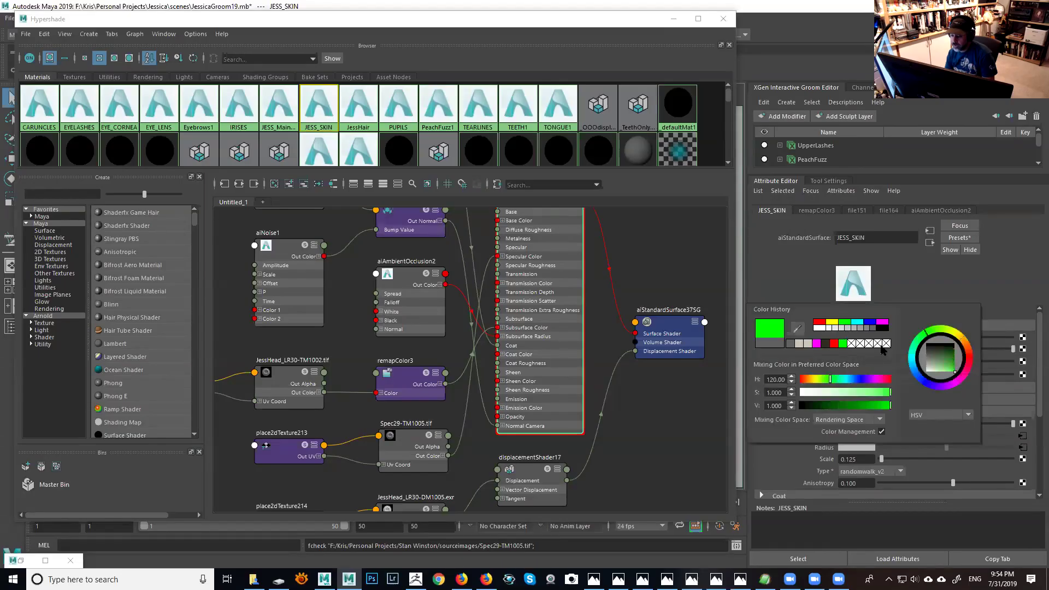
left_click_drag(897, 338, 1030, 339)
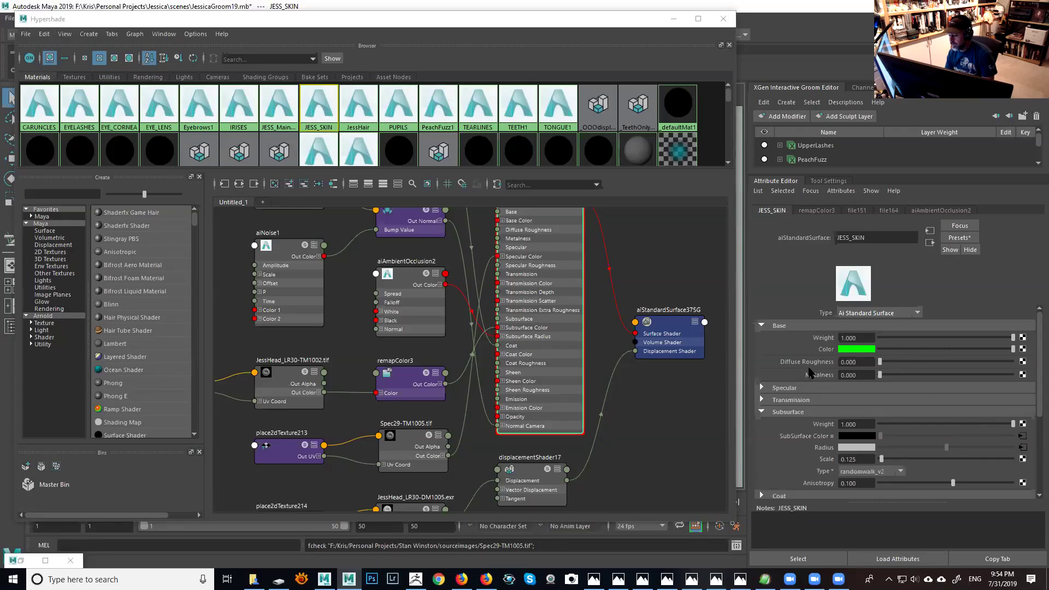
left_click(762, 326)
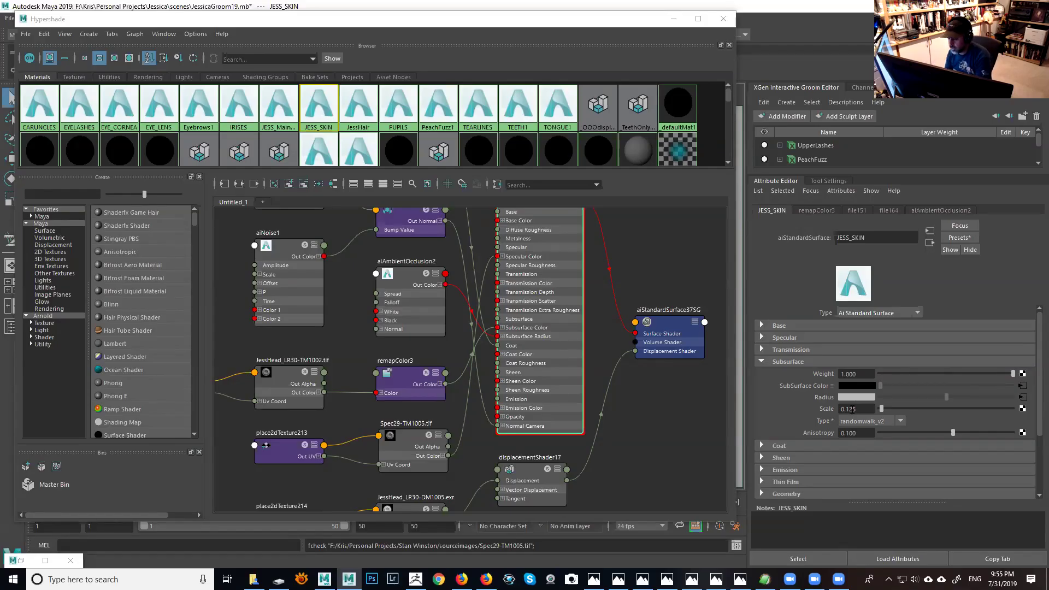
Step: Inspect the subsurface scale and anisotropy values of the JESS_SKIN shader
left_click(853, 409)
left_click_drag(848, 409, 854, 413)
left_click(853, 412)
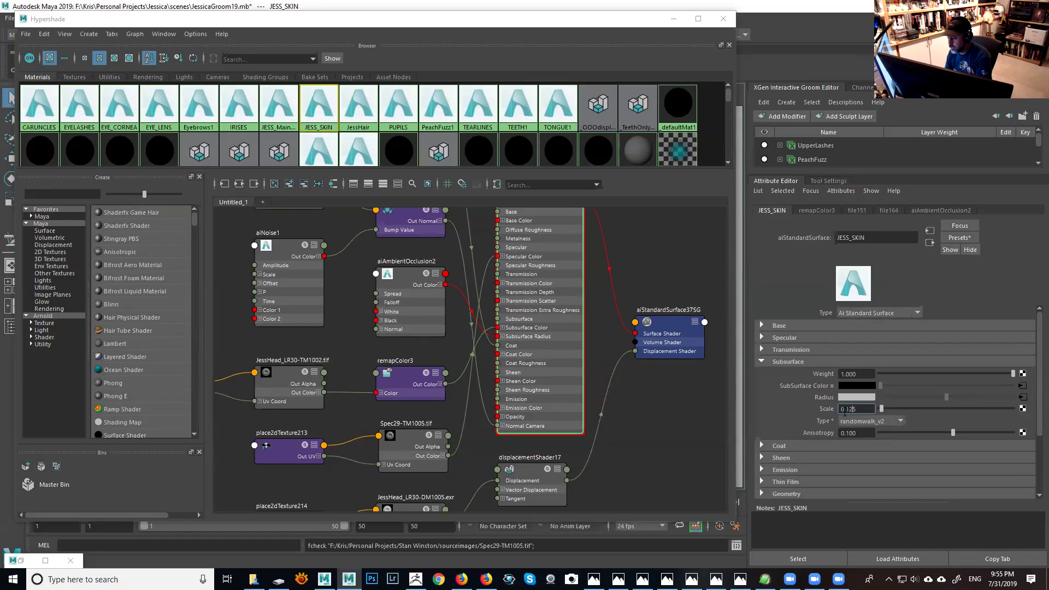
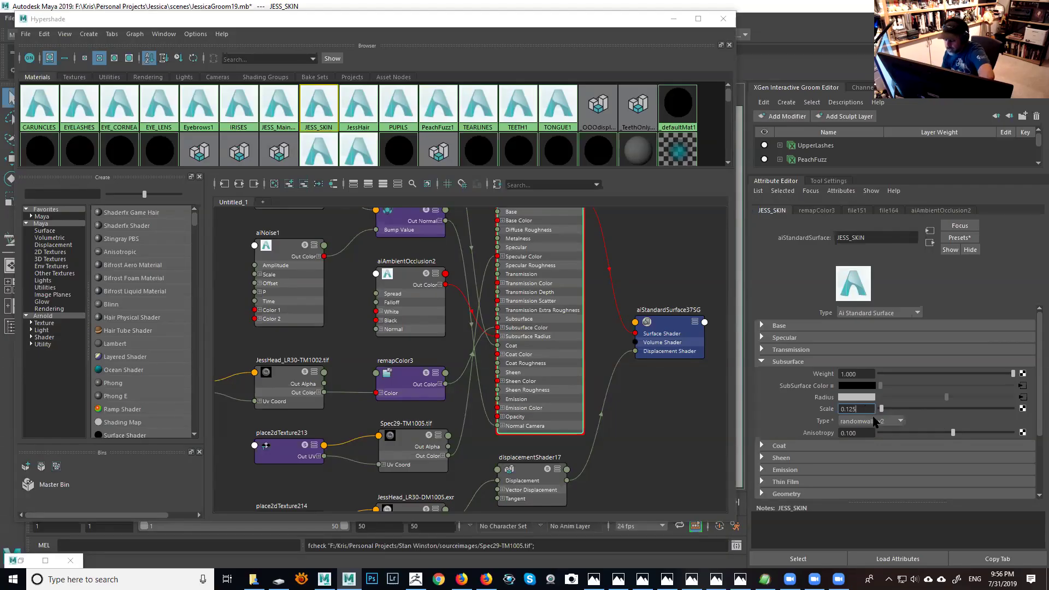
left_click(862, 433)
mouse_move(850, 432)
left_mouse_down()
mouse_move(841, 433)
mouse_move(858, 433)
left_mouse_up()
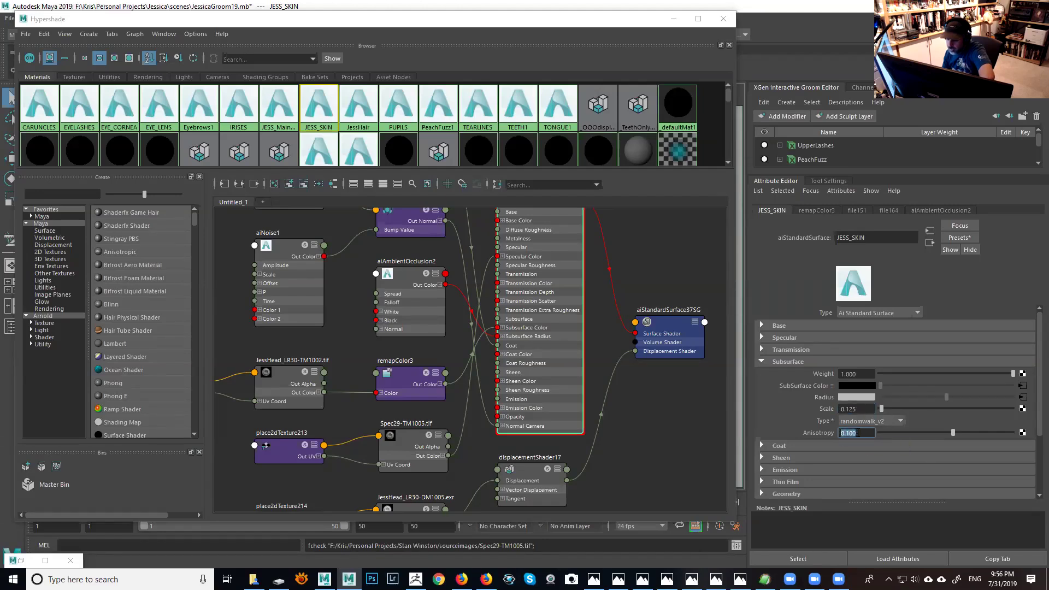
left_click(859, 434)
left_click_drag(840, 433, 858, 433)
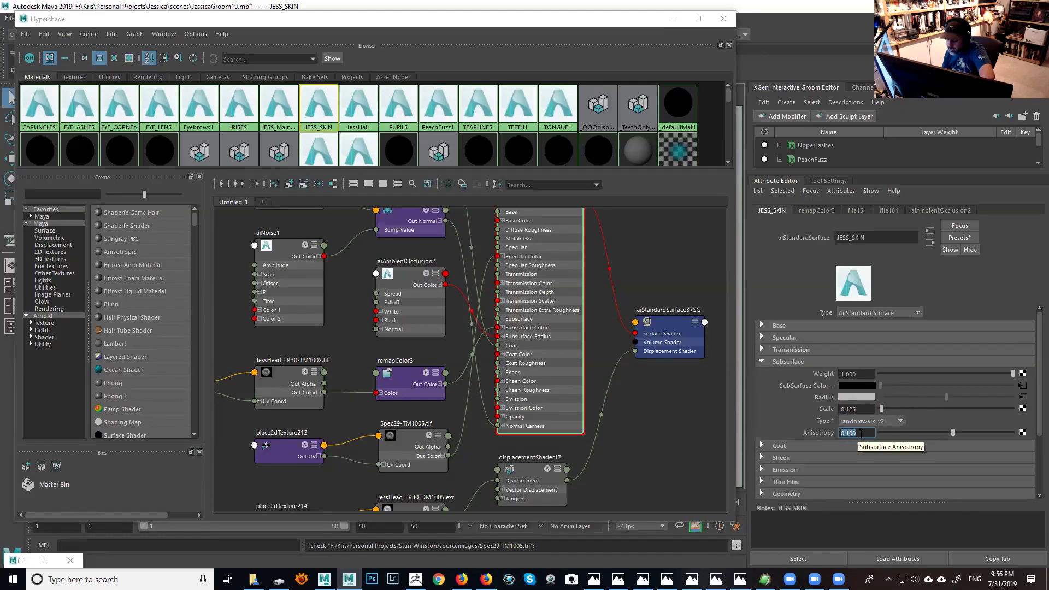
Step: Open the remap node feeding JESS_SKIN's subsurface color and locate the Remap Color utility in the node creation list
left_click(854, 436)
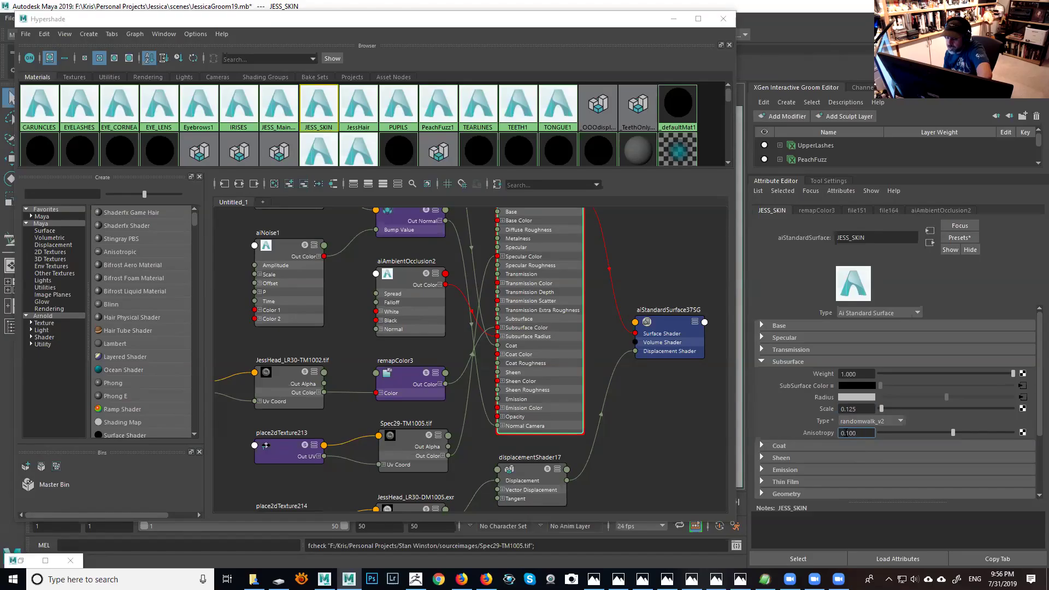
left_click(1023, 385)
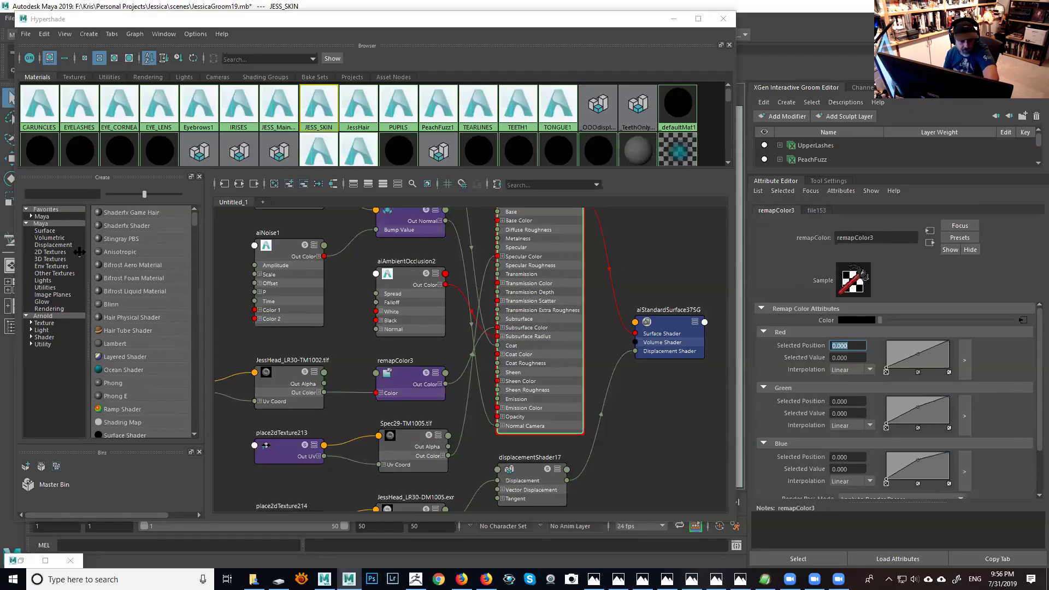
left_click(46, 287)
scroll(194, 279, "down", 3)
left_click_drag(194, 283, 194, 388)
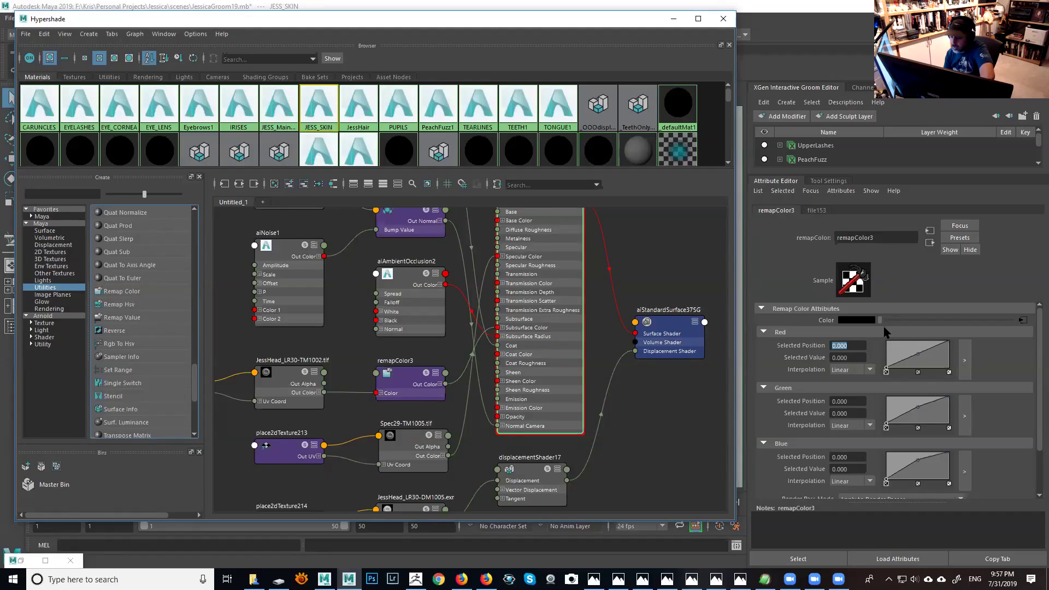
left_click(931, 243)
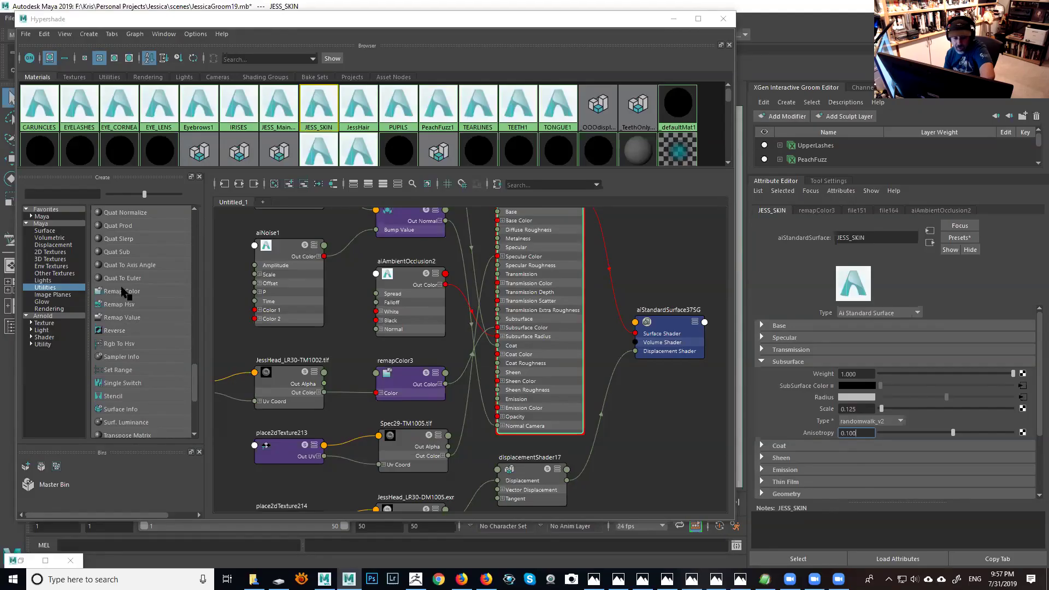
left_click(1022, 386)
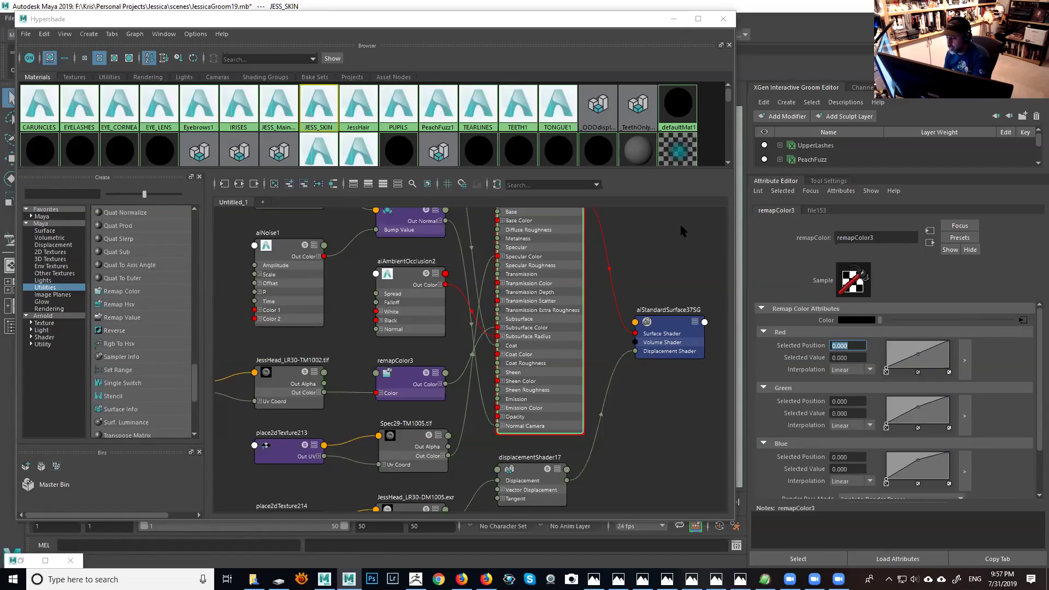
Step: Inspect the middle points of remapColor3's red, green and blue curves and check the Arnold render
left_click(918, 357)
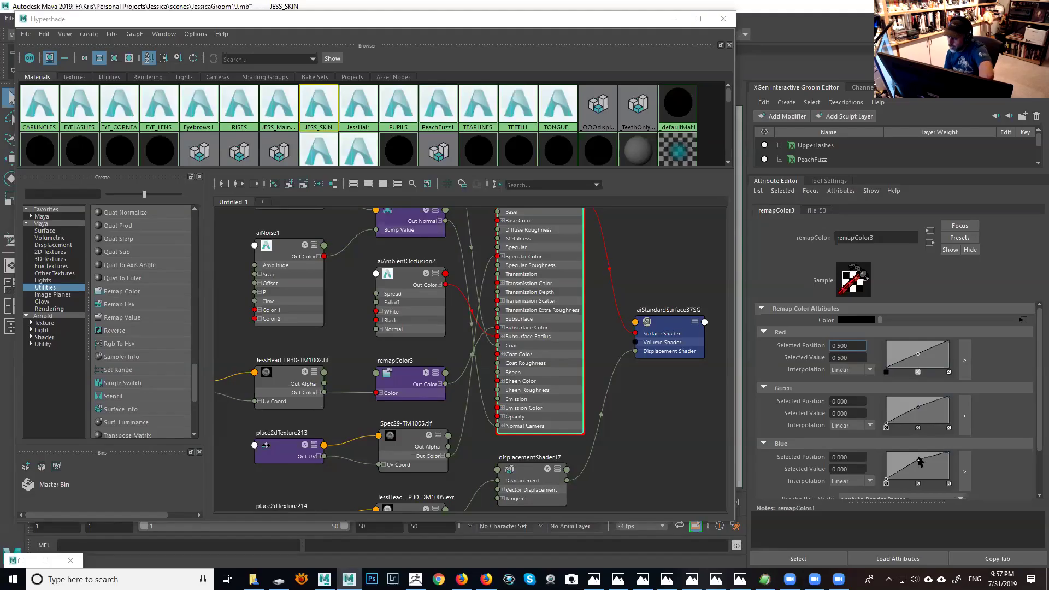
left_click(918, 409)
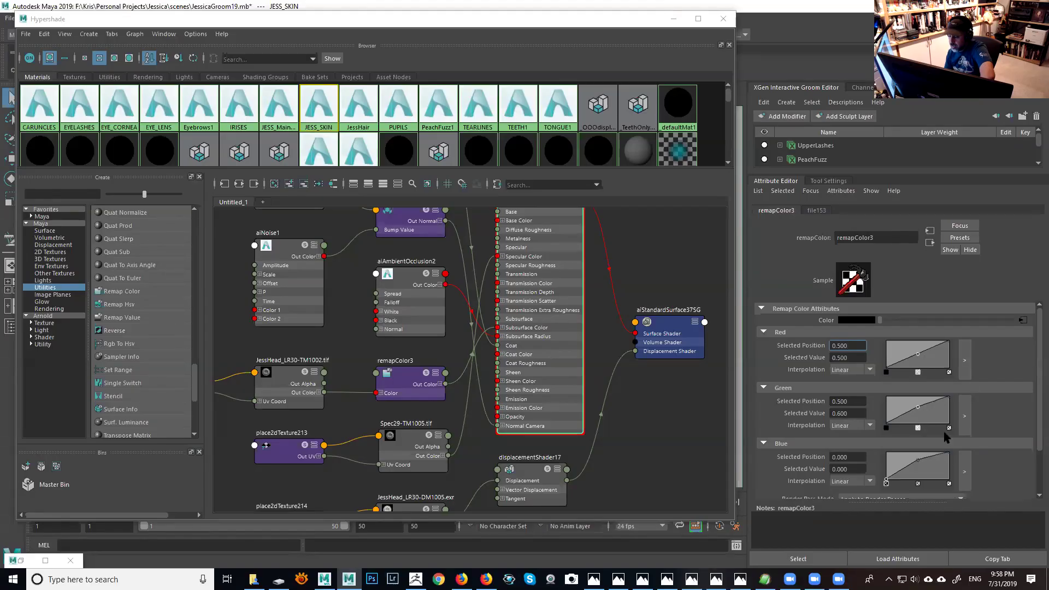
left_click(918, 464)
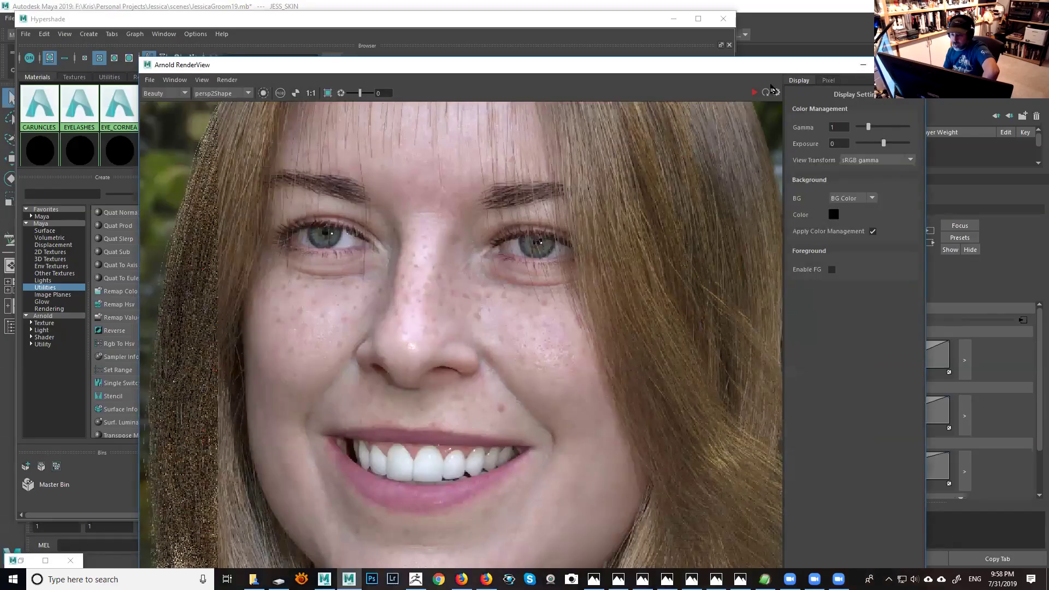
left_click(864, 65)
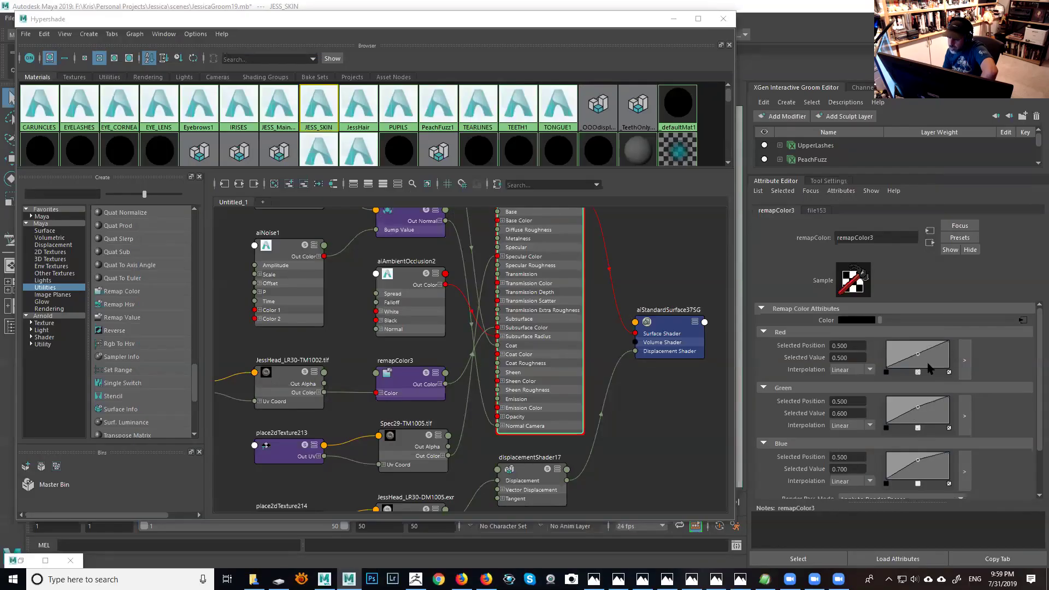
left_click(920, 464)
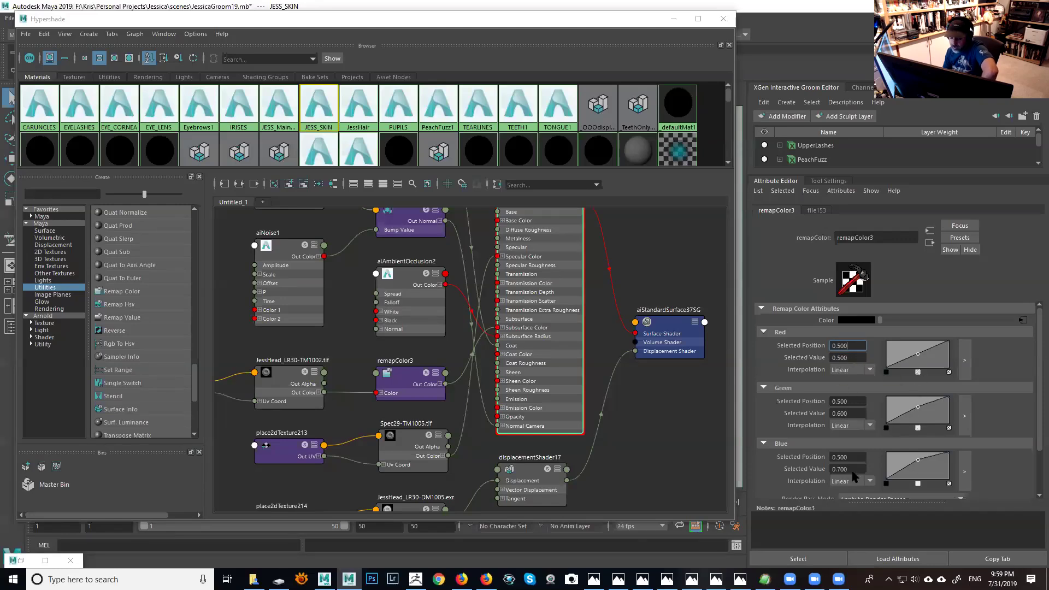
Step: Switch to ZBrush, select the JessHead_LR30 subtool and show its painted face from the front in a reduced window
left_click(415, 580)
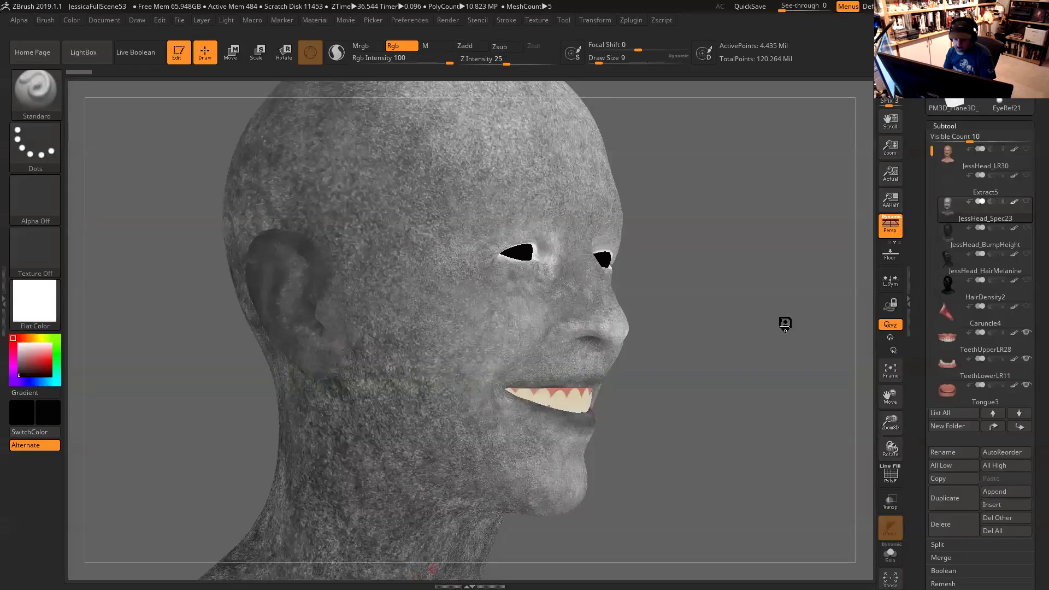
left_click(948, 155)
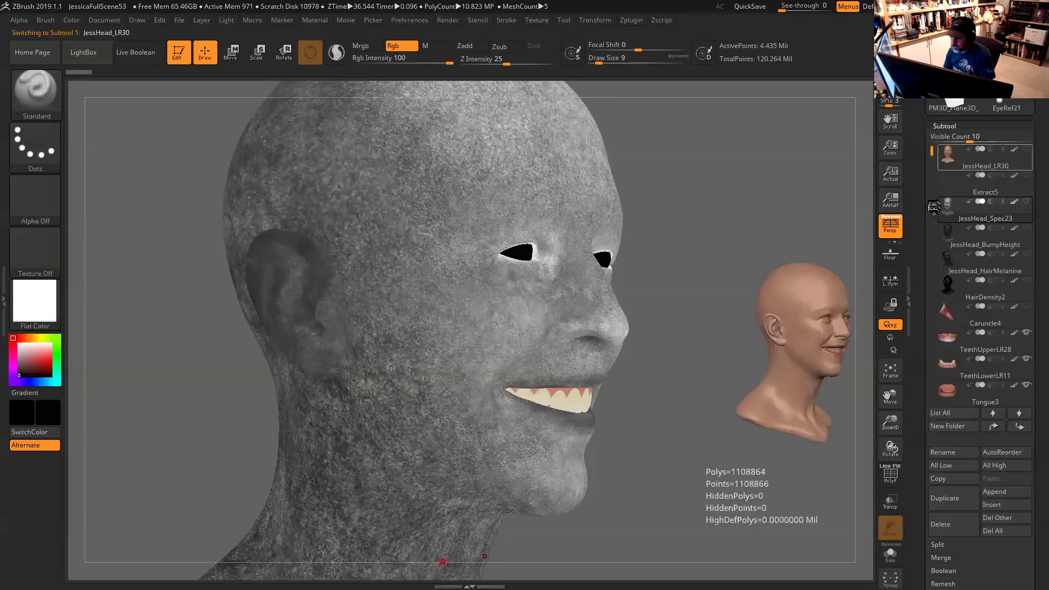
left_click_drag(763, 267, 640, 241)
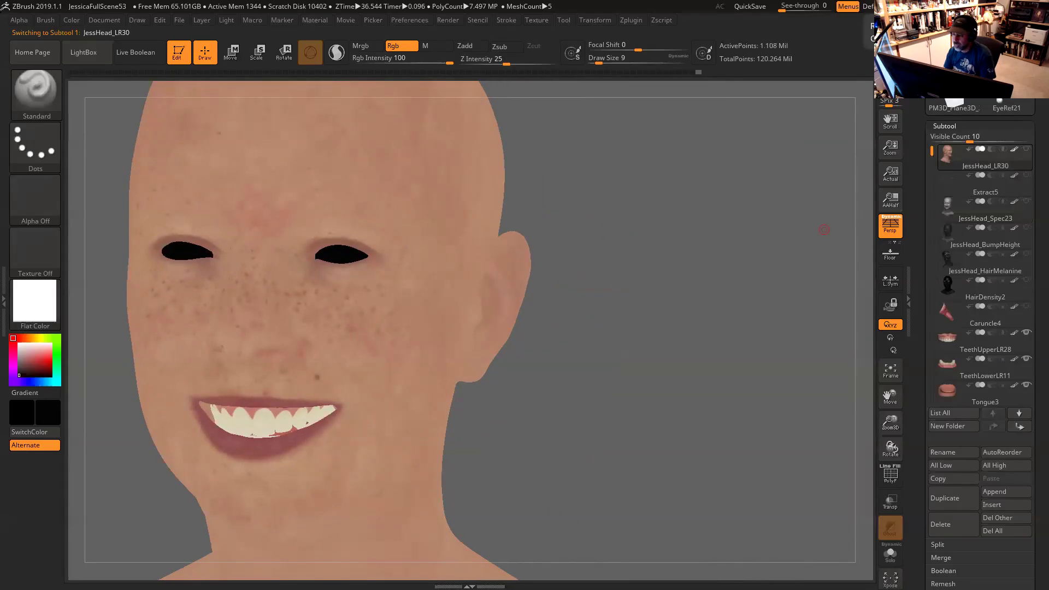
key("super+Down")
left_click_drag(441, 272, 565, 279)
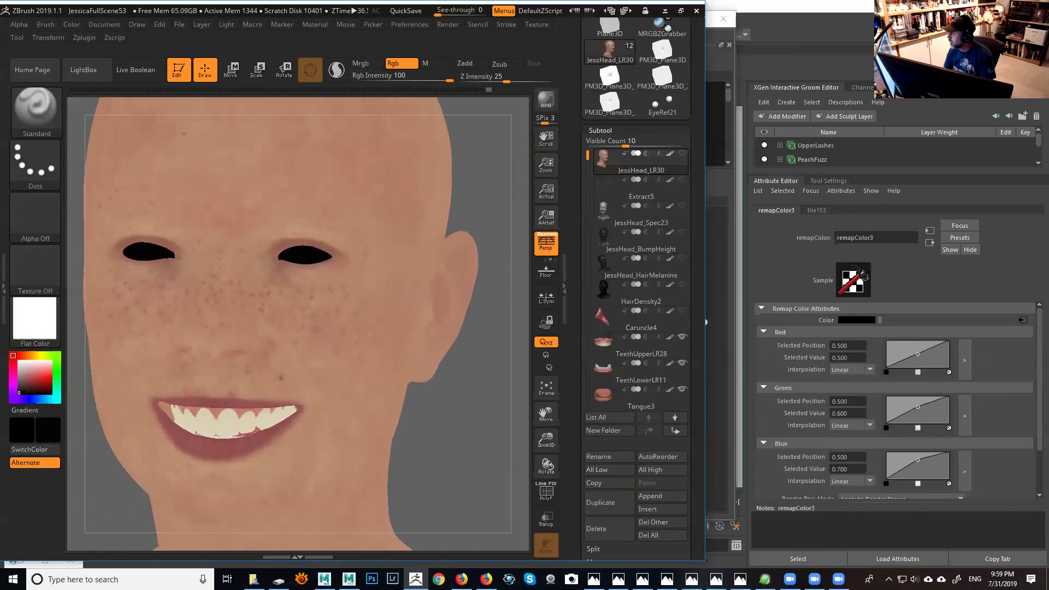
Step: Place the Arnold render beside the ZBrush head and compare the painted skin color with the rendered skin
left_click(706, 322)
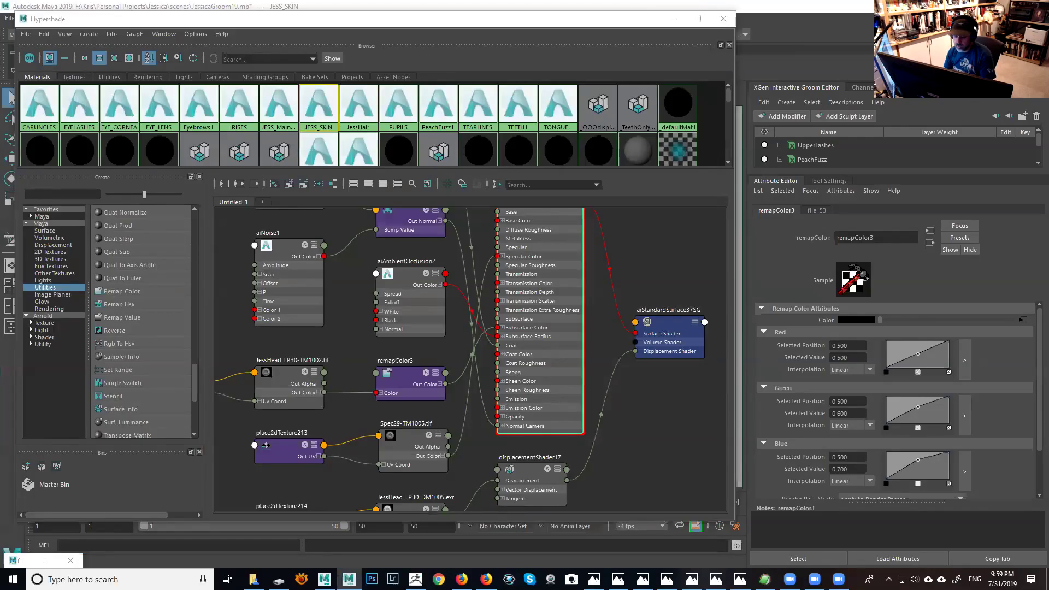
left_click(528, 534)
left_click(416, 579)
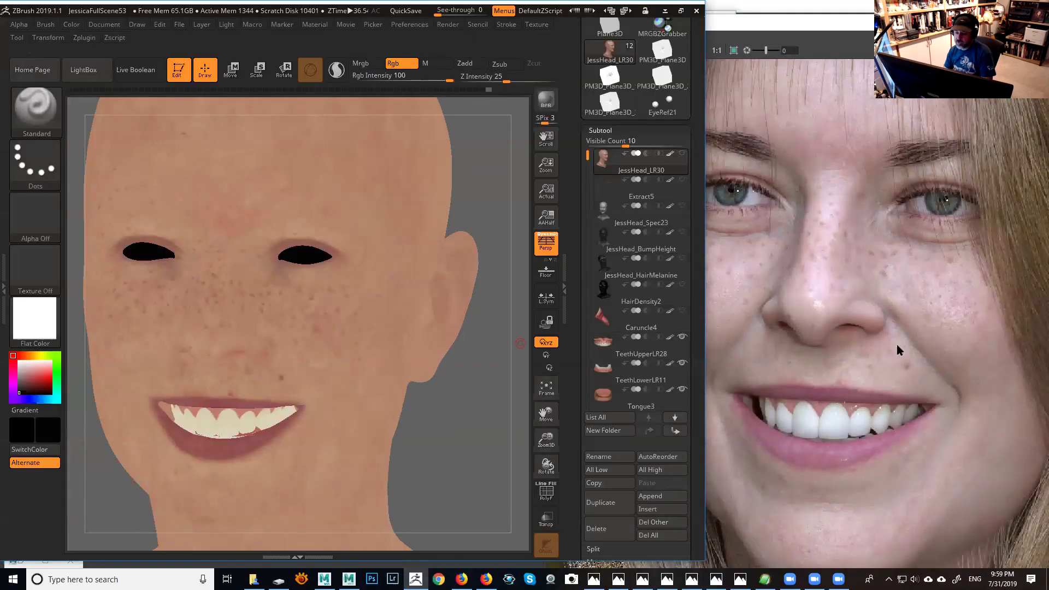
left_click_drag(495, 362, 485, 379)
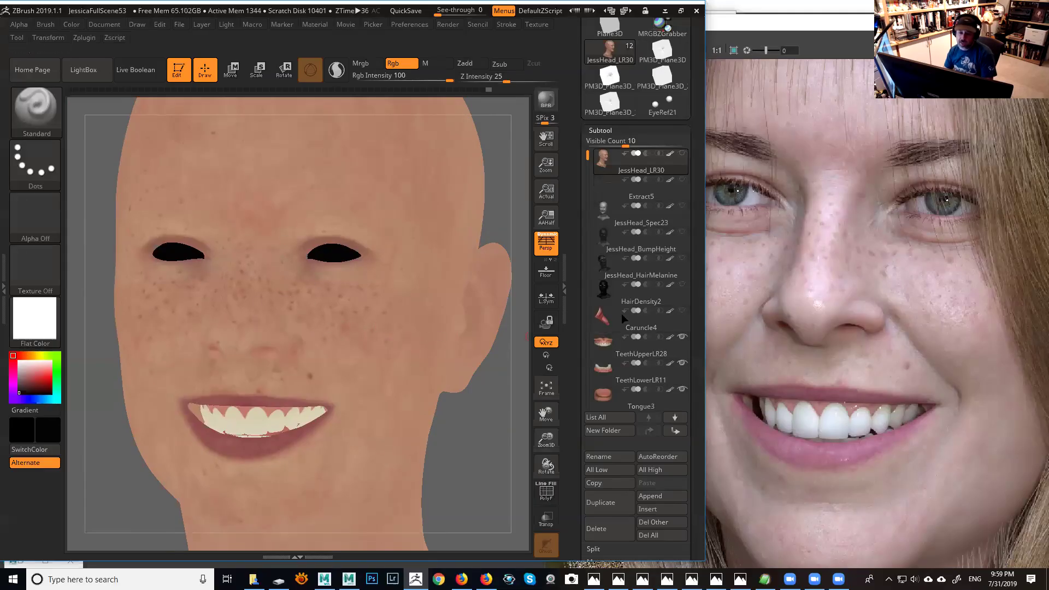
left_click_drag(492, 391, 494, 397)
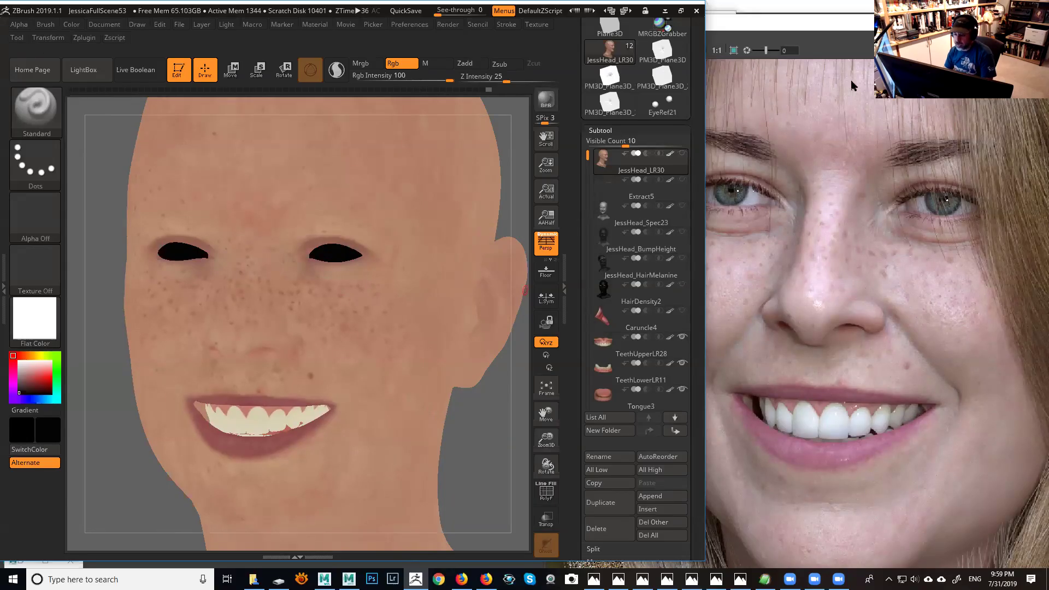
key("alt+Tab")
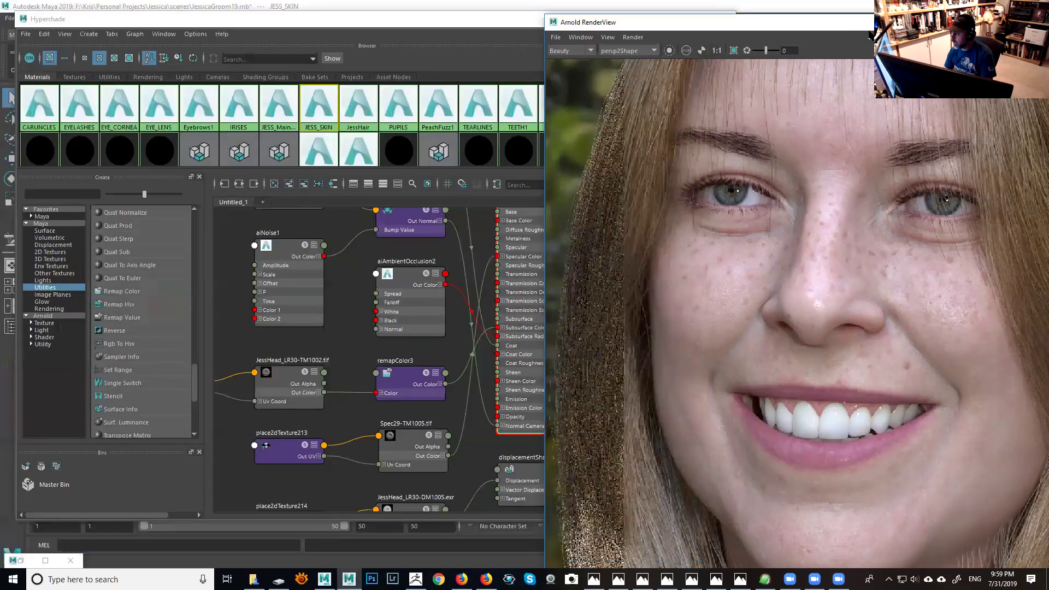
Step: Recheck the red curve's middle point and view the JessHead_LR30 texture image connected to remapColor3, closing the image viewer after viewing
left_click(918, 356)
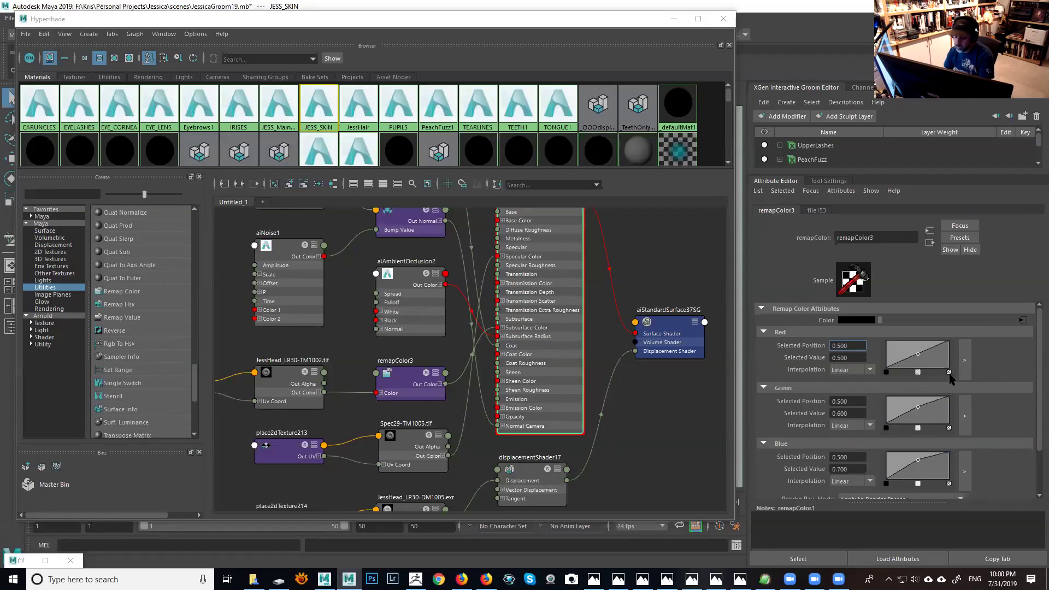
left_click(1023, 323)
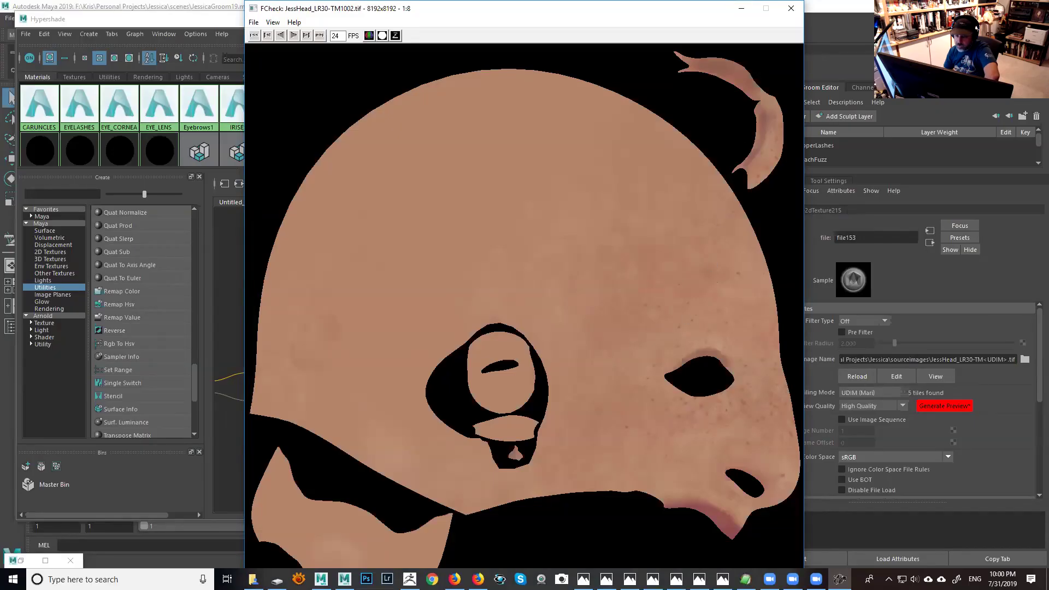
left_click(790, 10)
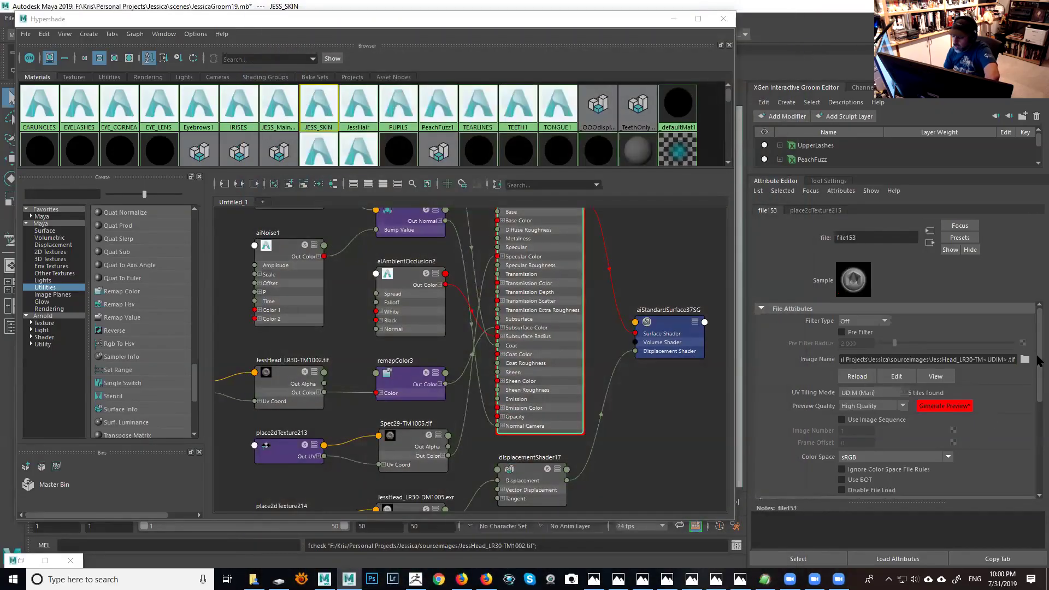
Step: Examine the JessHead_LR30 file texture's Color Balance and Arnold settings, collapsing the Arnold section after viewing it
left_click_drag(1040, 383, 1040, 422)
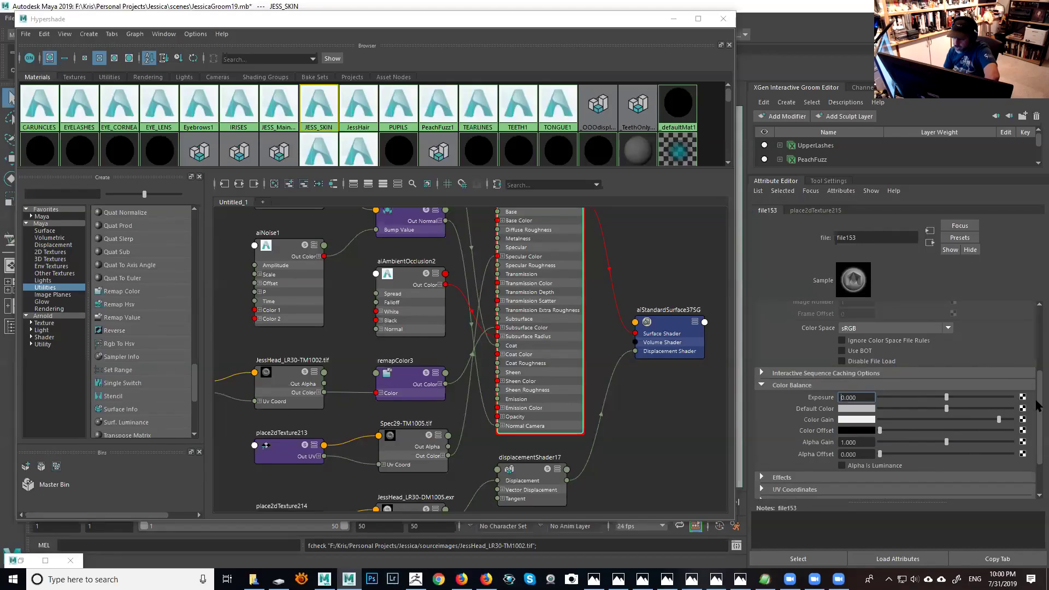
left_click_drag(1039, 407, 1039, 418)
left_click(792, 447)
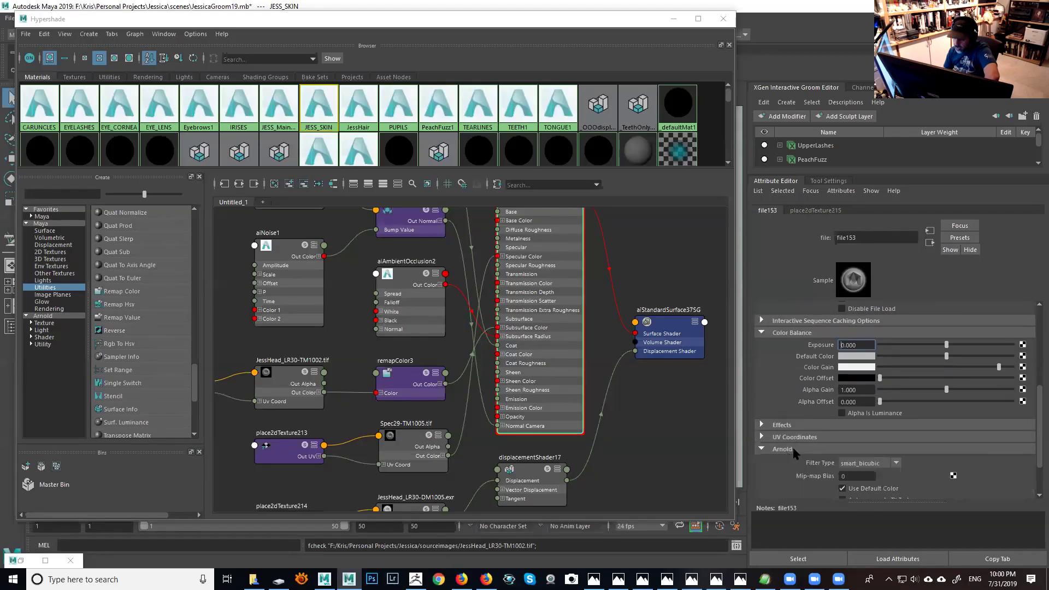
scroll(885, 451, "down", 2)
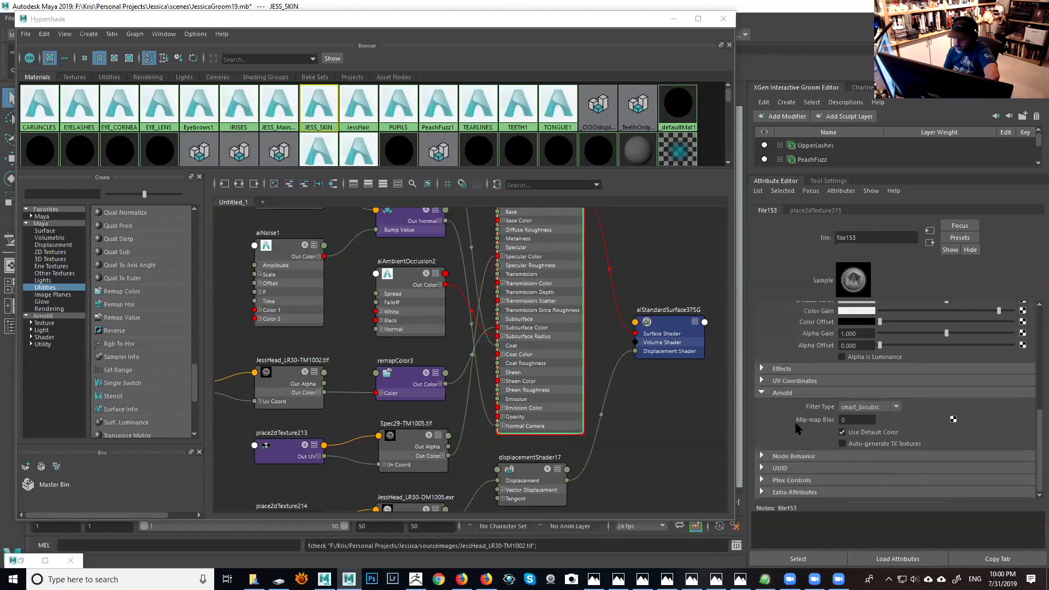
left_click(761, 393)
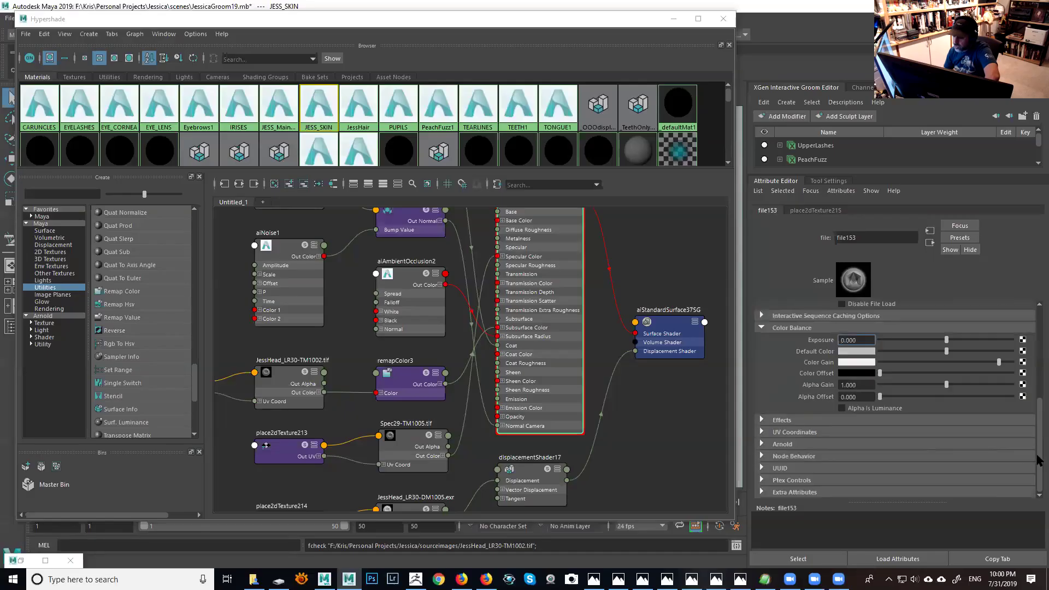
scroll(857, 388, "up", 4)
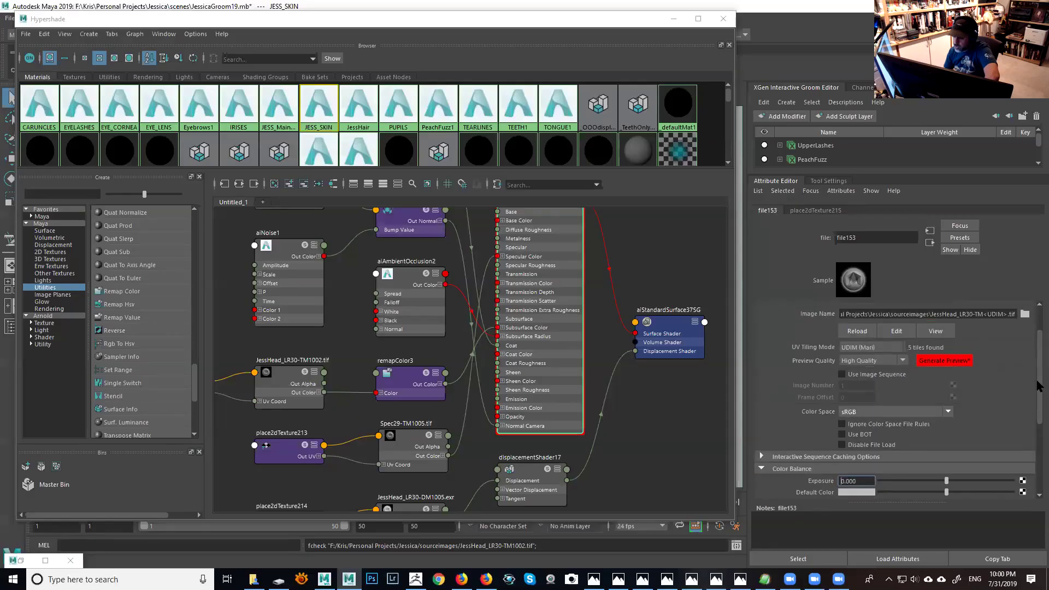
Step: Recheck the link between remapColor3 and its file texture, and return to the JESS_SKIN shader's subsurface settings
left_click(930, 242)
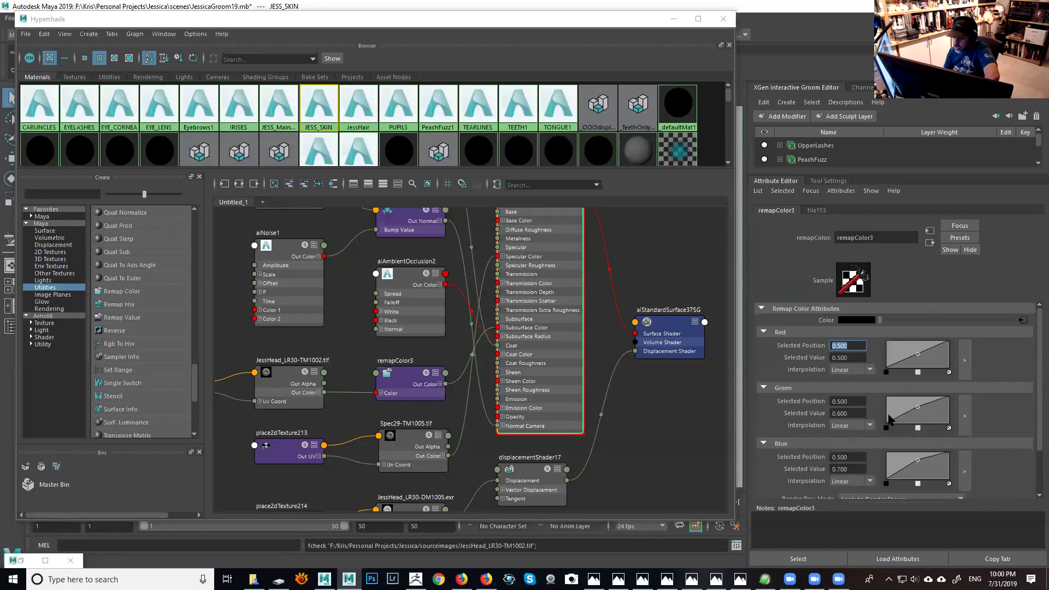
left_click(1024, 321)
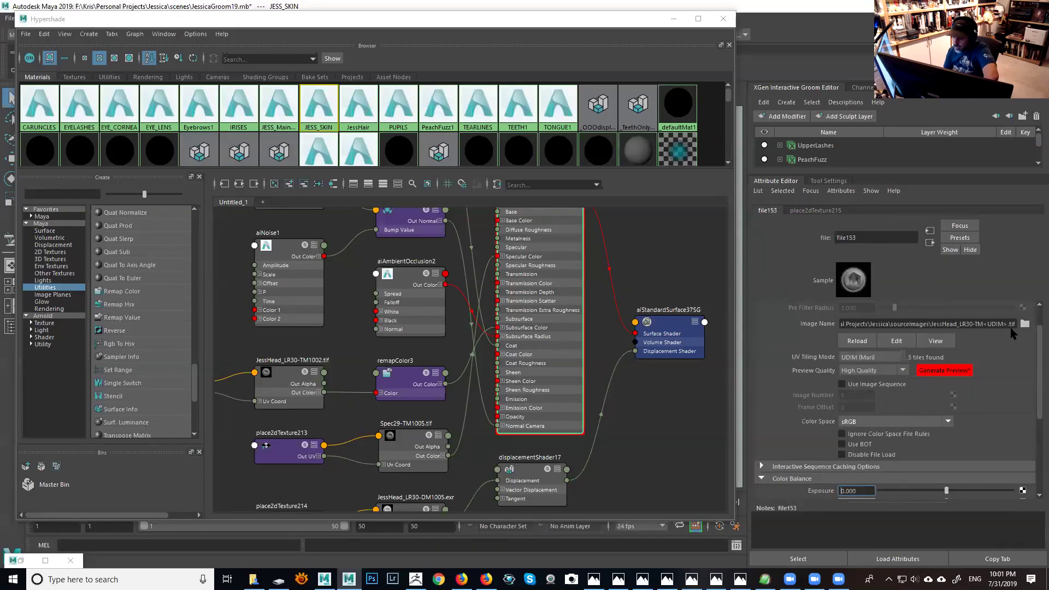
left_click(929, 243)
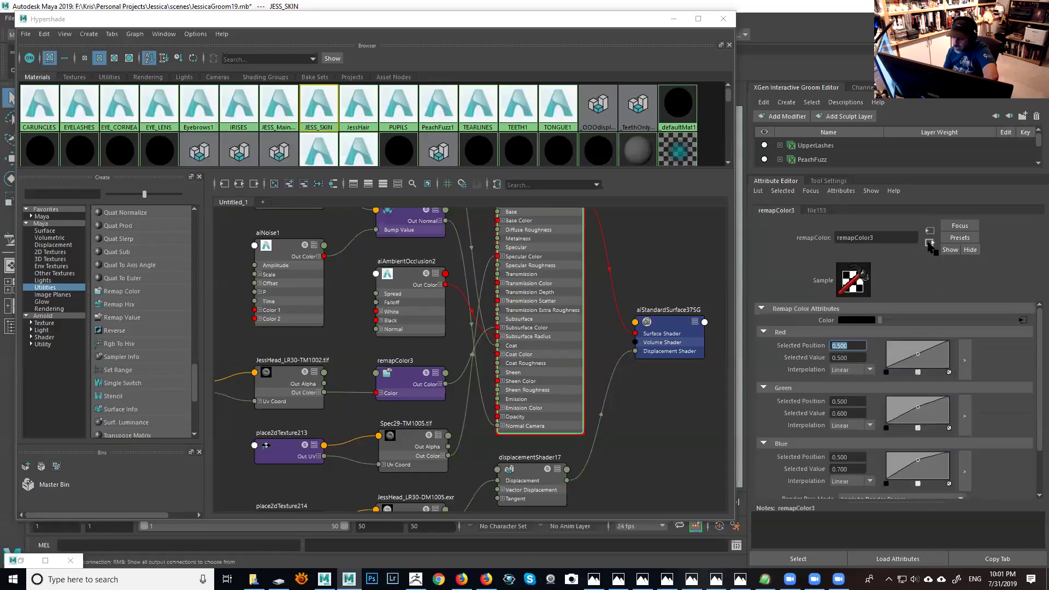
left_click(930, 244)
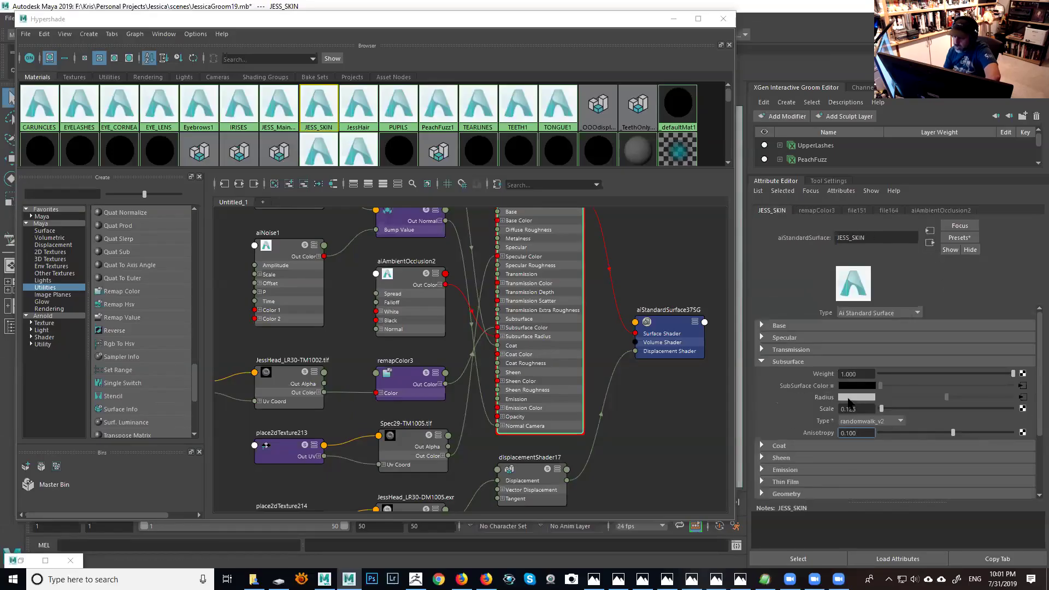
Step: Examine the ambient occlusion node driving JESS_SKIN's subsurface radius alongside the Arnold render, and open the node's output shading group
left_click(1022, 399)
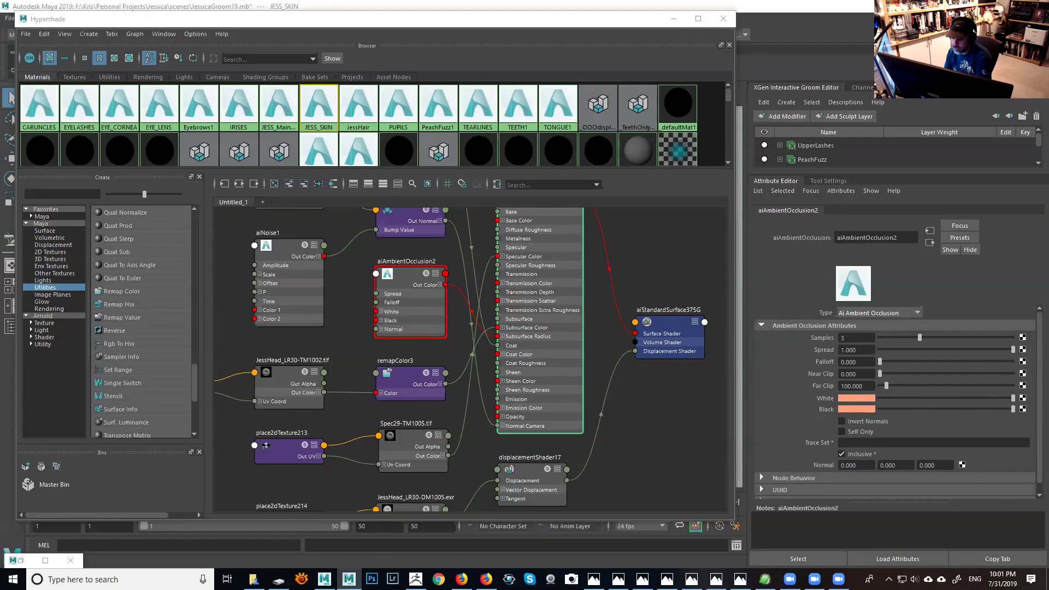
key("alt+Tab")
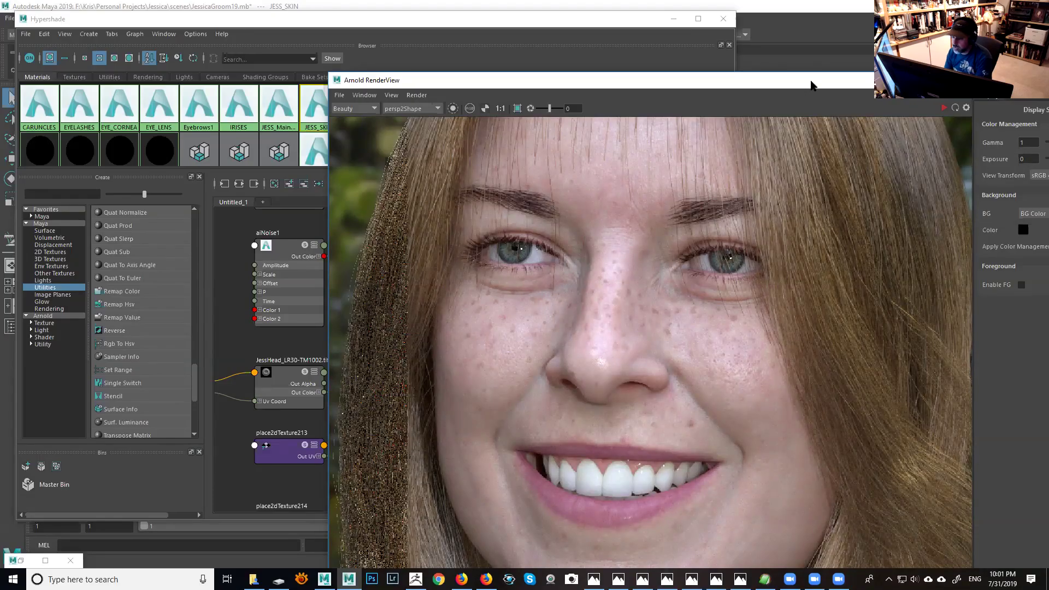
left_click_drag(812, 82, 817, 82)
left_click(820, 350)
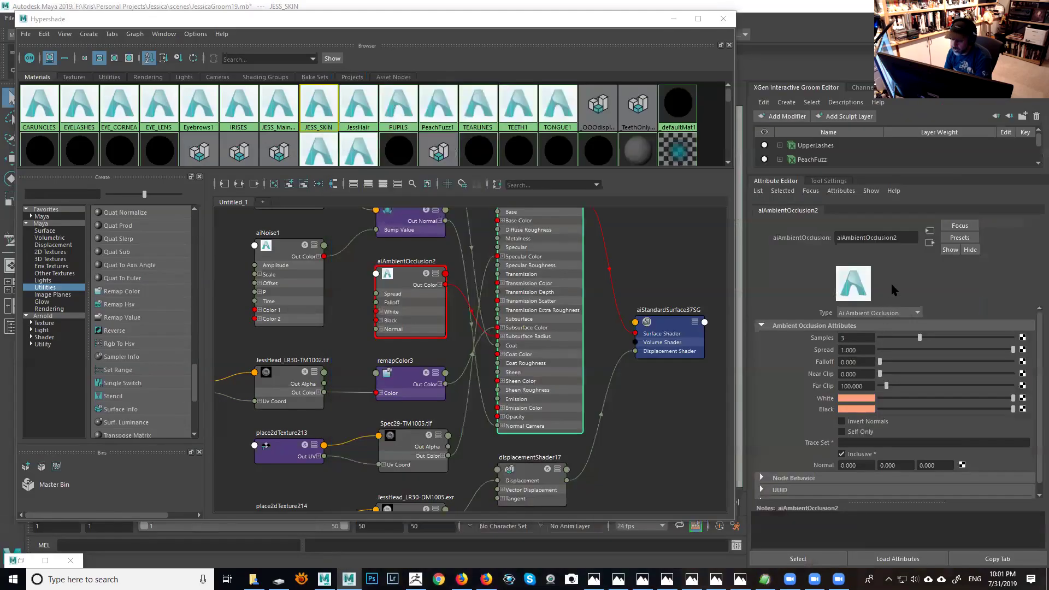
left_click(929, 243)
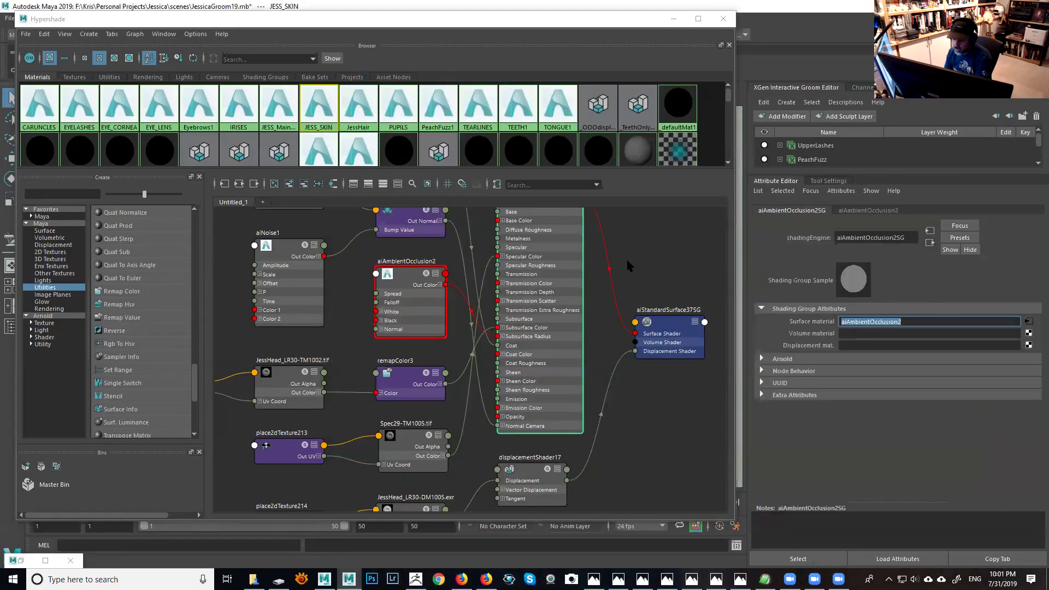
Step: Return to the JESS_SKIN shader's subsurface settings and list the Arnold shaders to locate the aiAmbientOcclusion node type
left_click(523, 302)
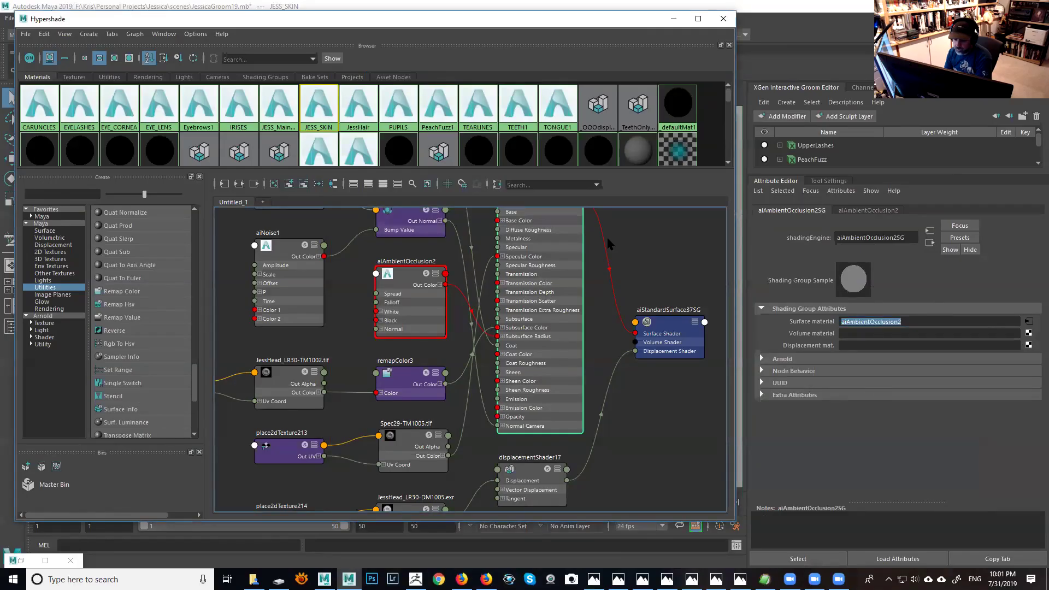
left_click(563, 253)
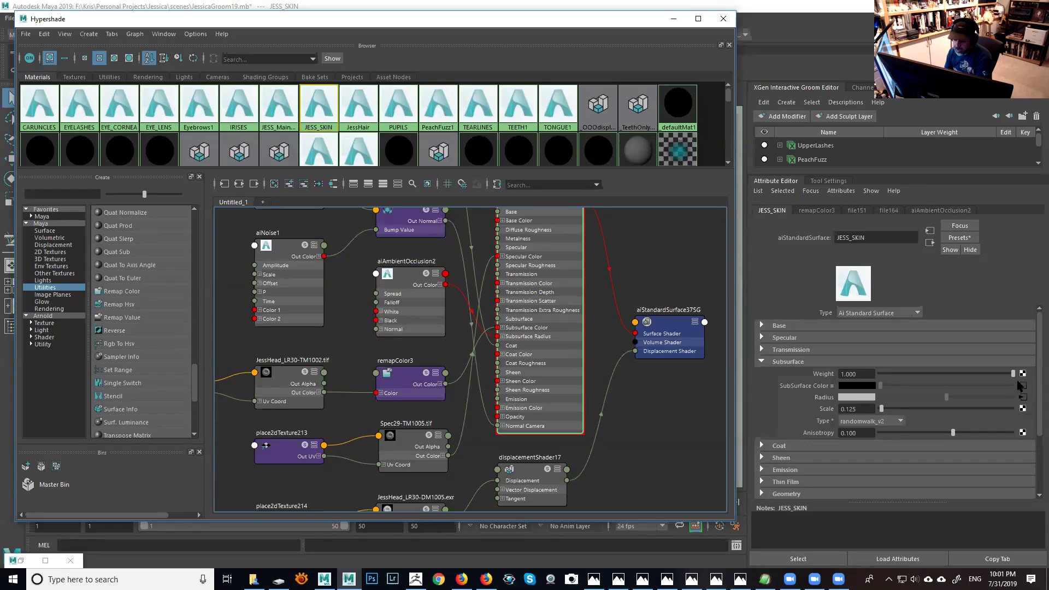
left_click(48, 337)
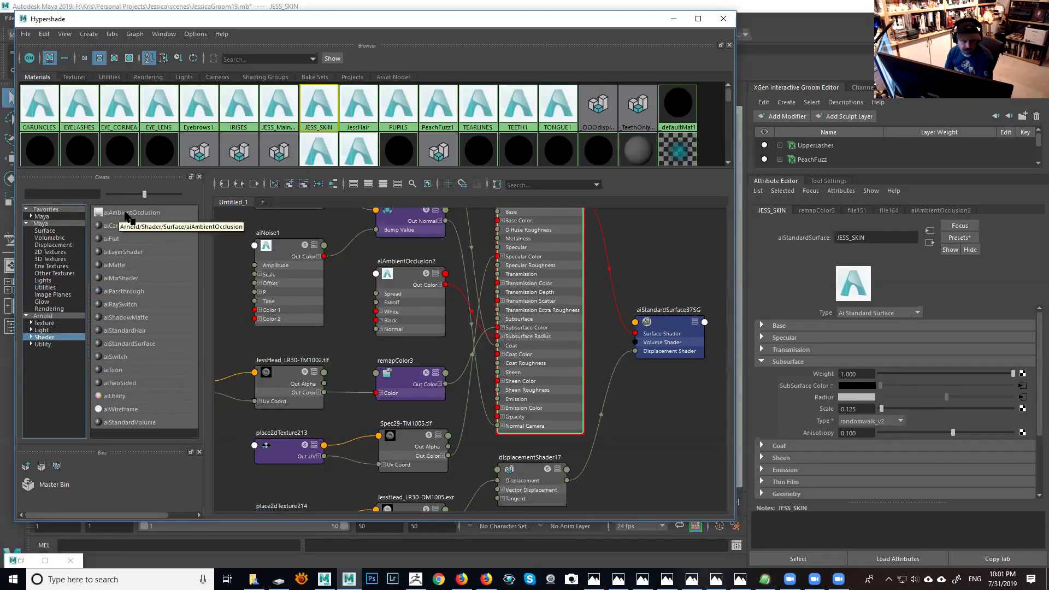
Step: Open the ambient occlusion node feeding the subsurface radius and examine its Spread, Samples and White color values
left_click(1023, 402)
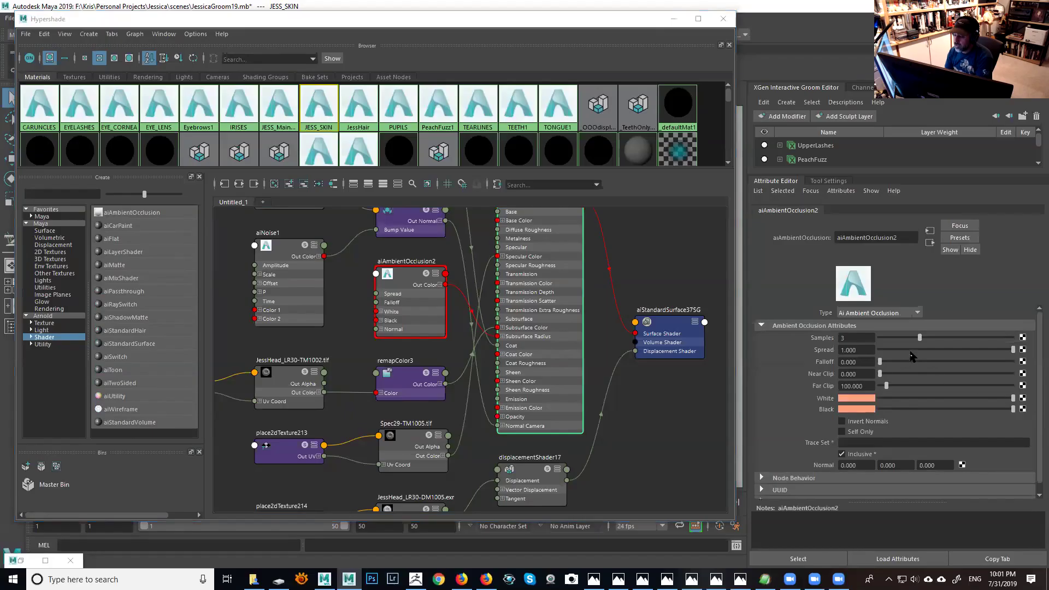
double_click(864, 350)
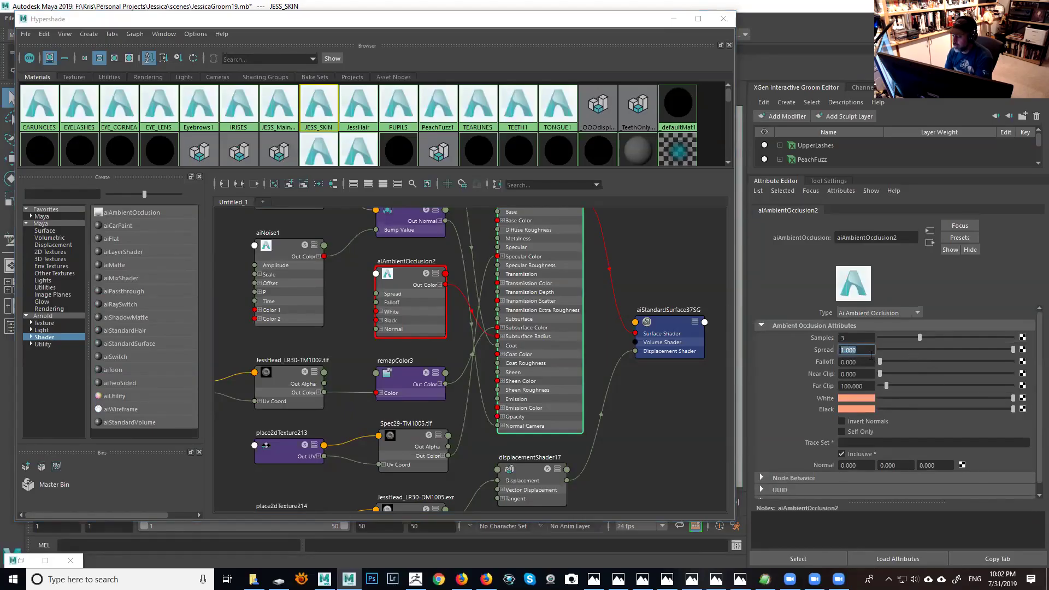
double_click(849, 338)
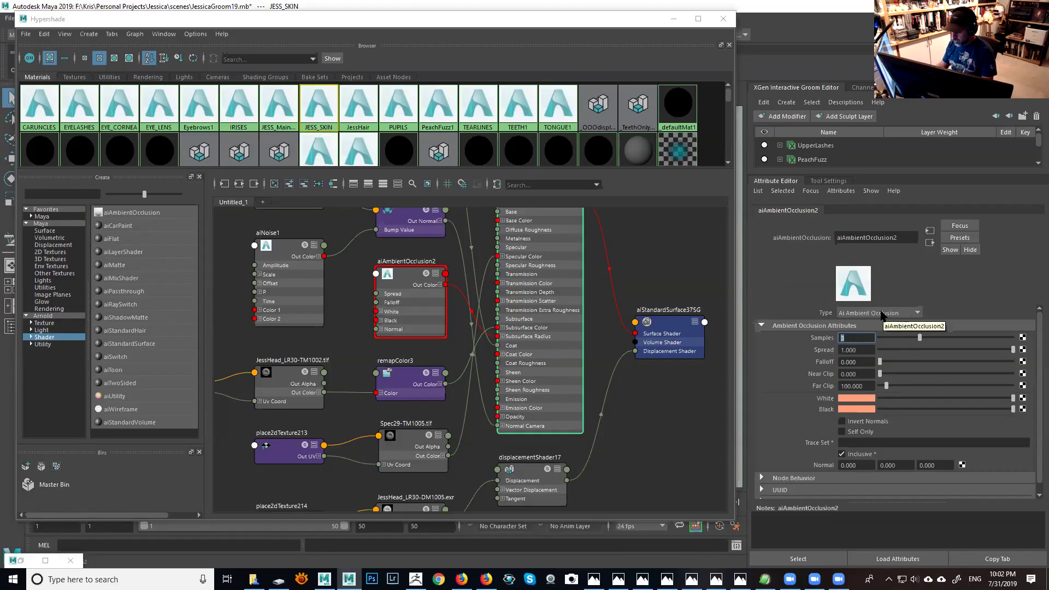
left_click(863, 402)
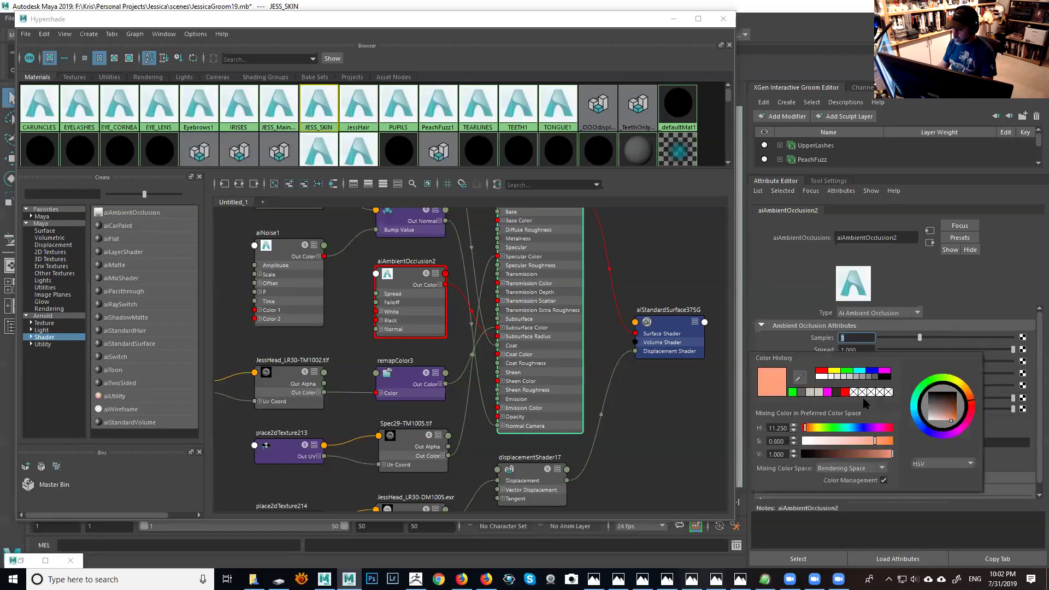
left_click(955, 462)
left_click(941, 474)
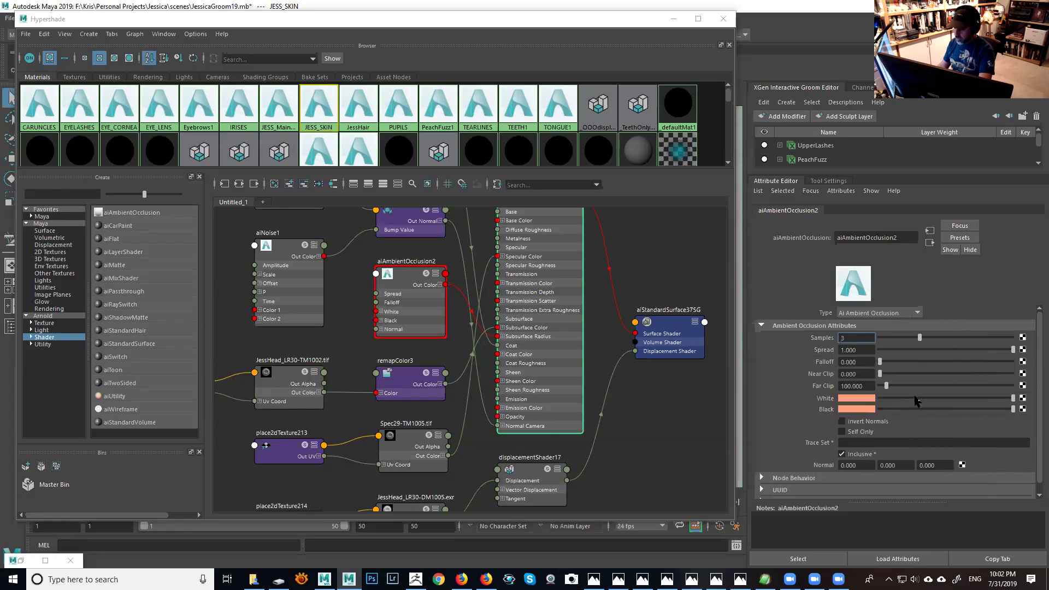
Step: Try darker shades of aiAmbientOcclusion2's Black color, check its Far Clip, and restore the Black color to full brightness
left_click(873, 411)
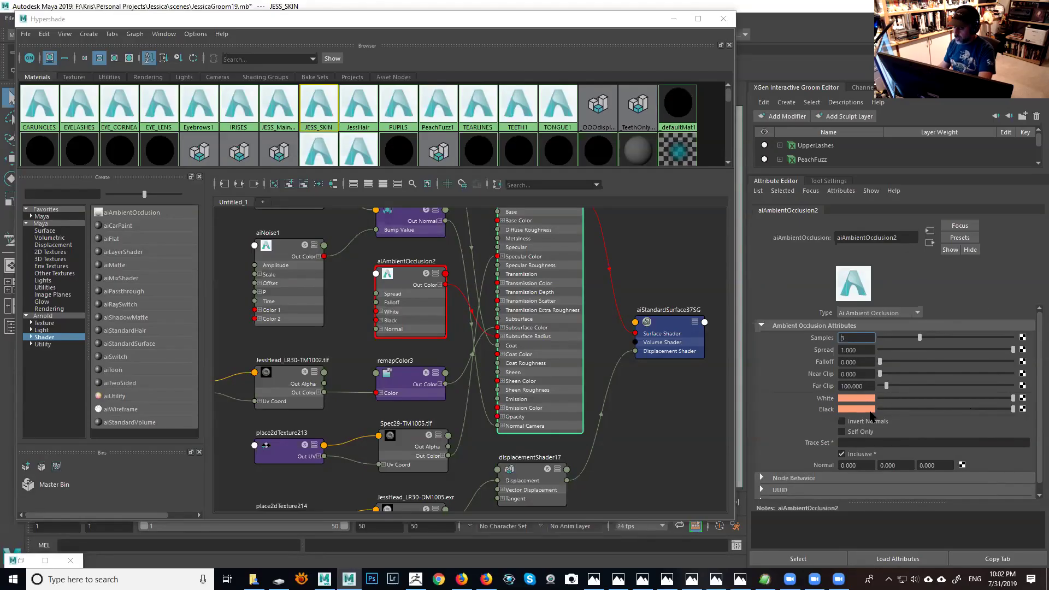
left_click_drag(1011, 409, 939, 411)
left_click_drag(938, 412, 969, 415)
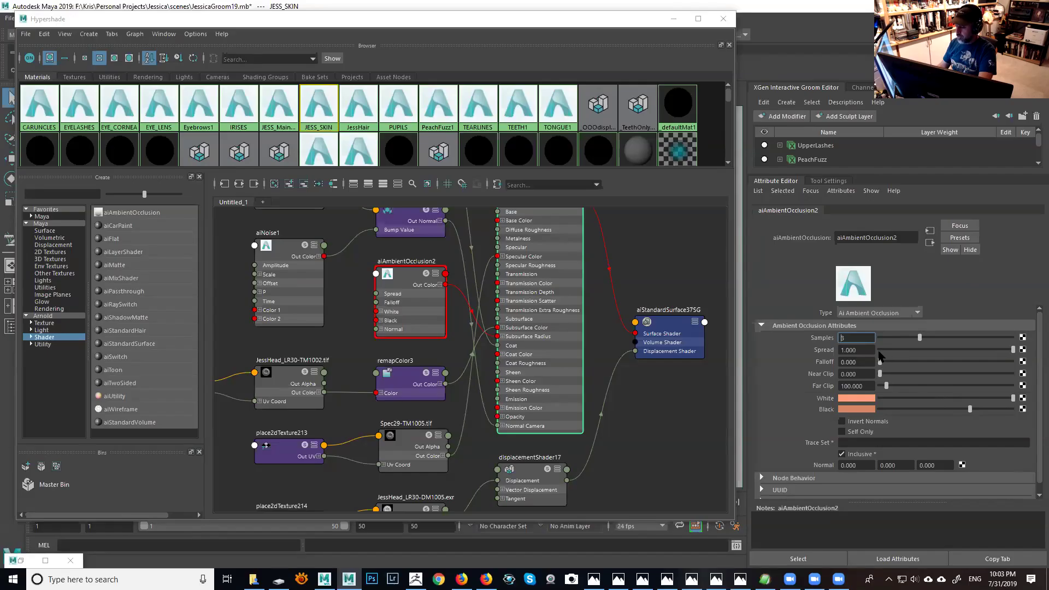
key("Tab")
left_click(840, 385)
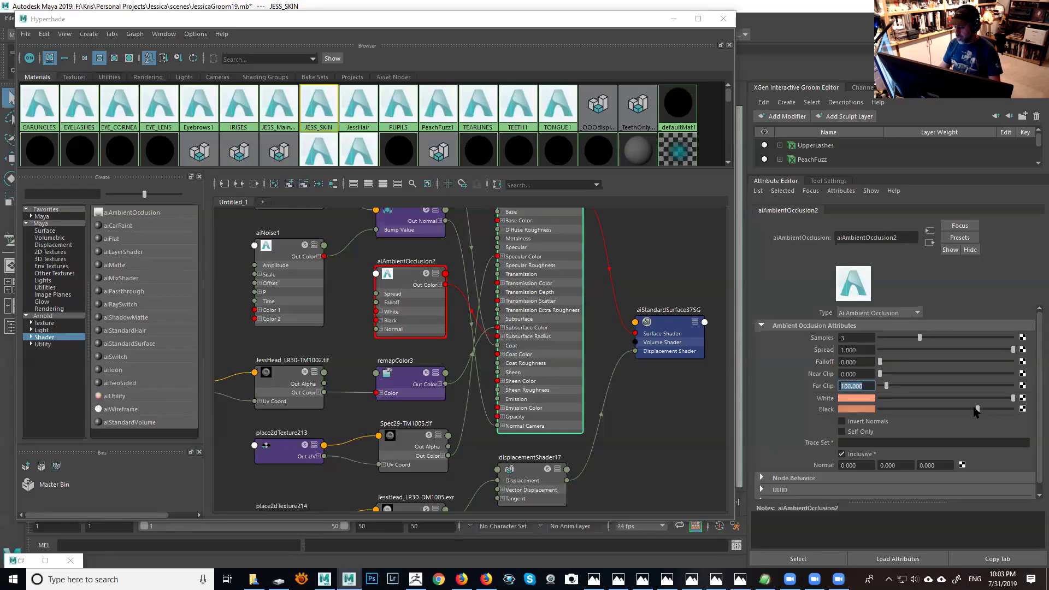
left_click_drag(978, 409, 997, 419)
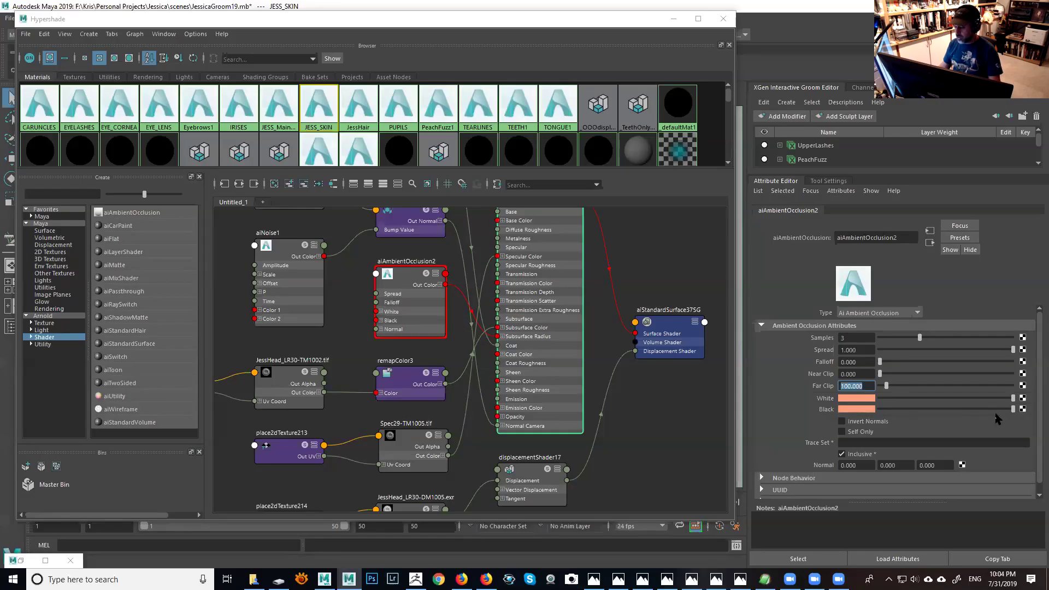
Step: Darken aiAmbientOcclusion2's Black color to an orange somewhat darker than its White color
left_click(892, 409)
left_click_drag(891, 409, 973, 417)
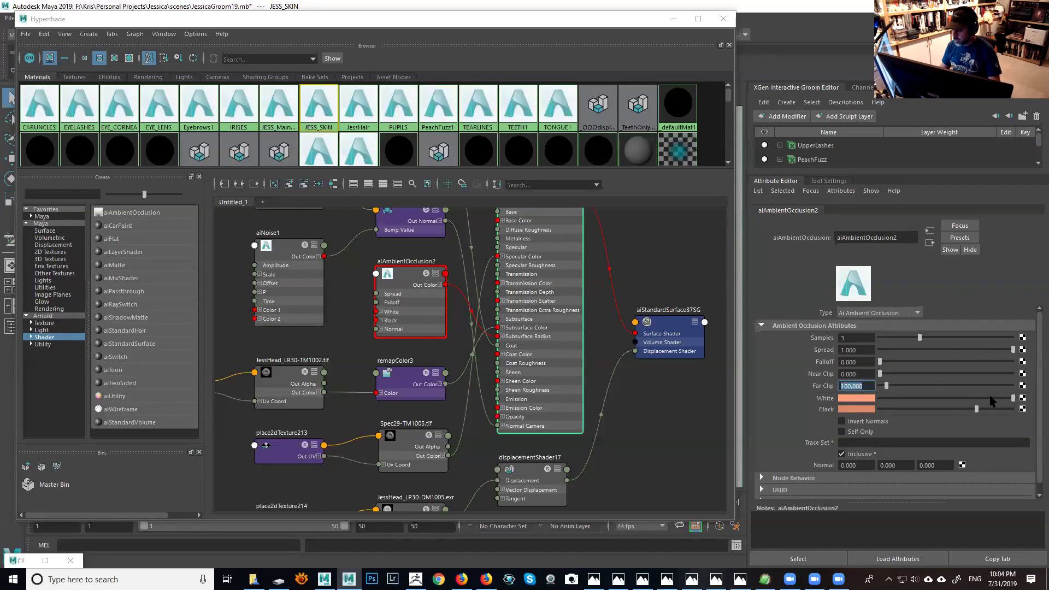
left_click(981, 409)
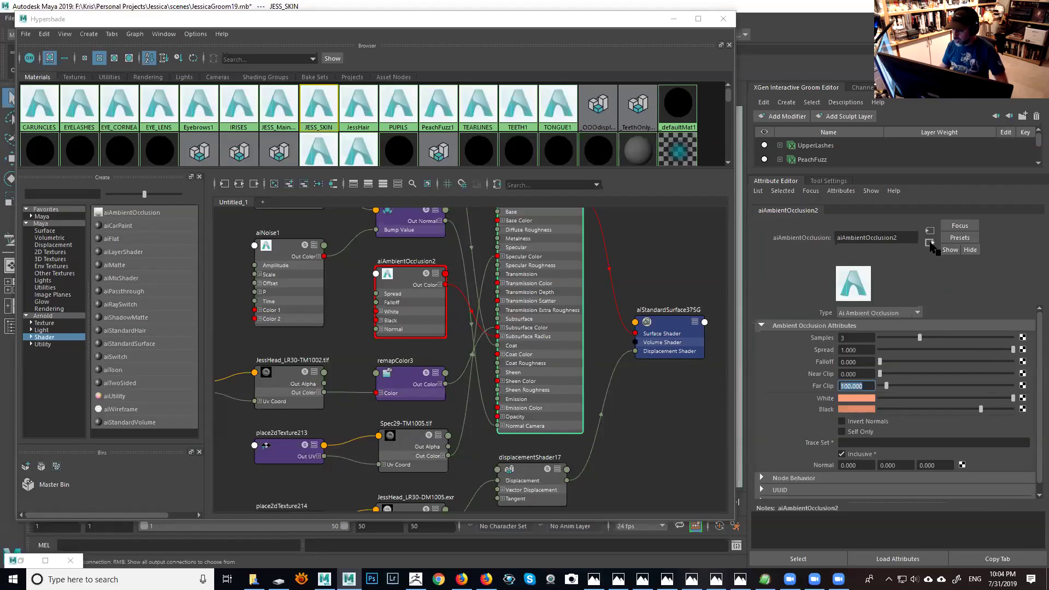
Step: Return to the JESS_SKIN shader, collapse its Subsurface settings and examine its Coat settings
left_click(629, 252)
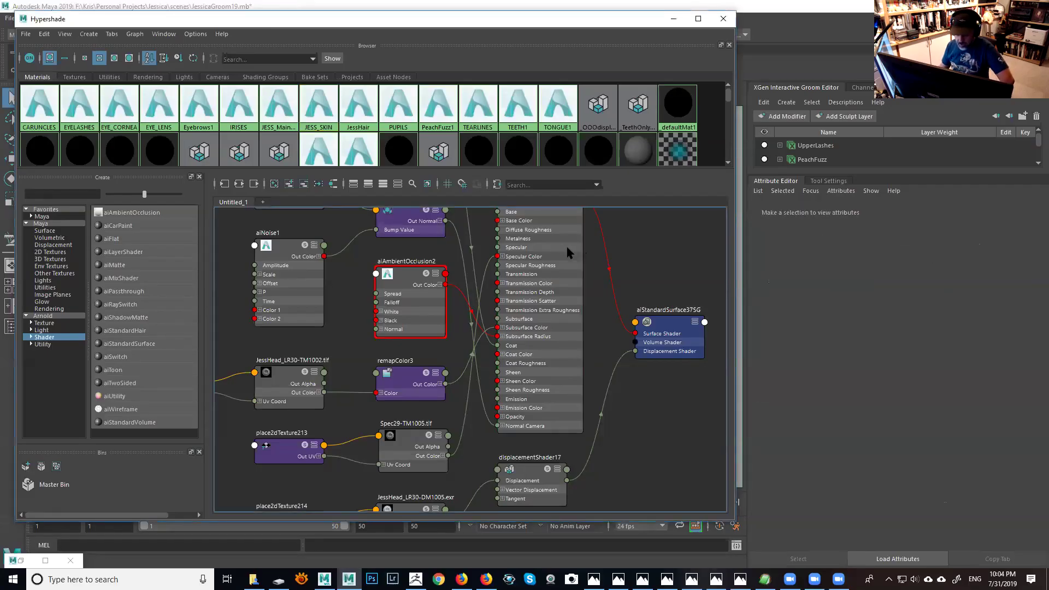
left_click(568, 252)
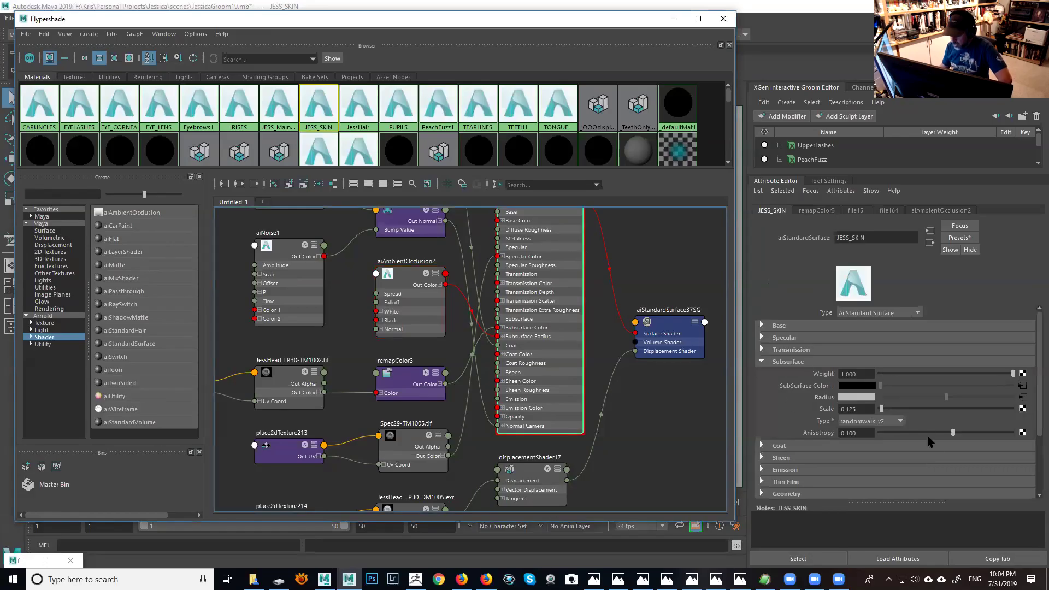
left_click(761, 362)
left_click(761, 374)
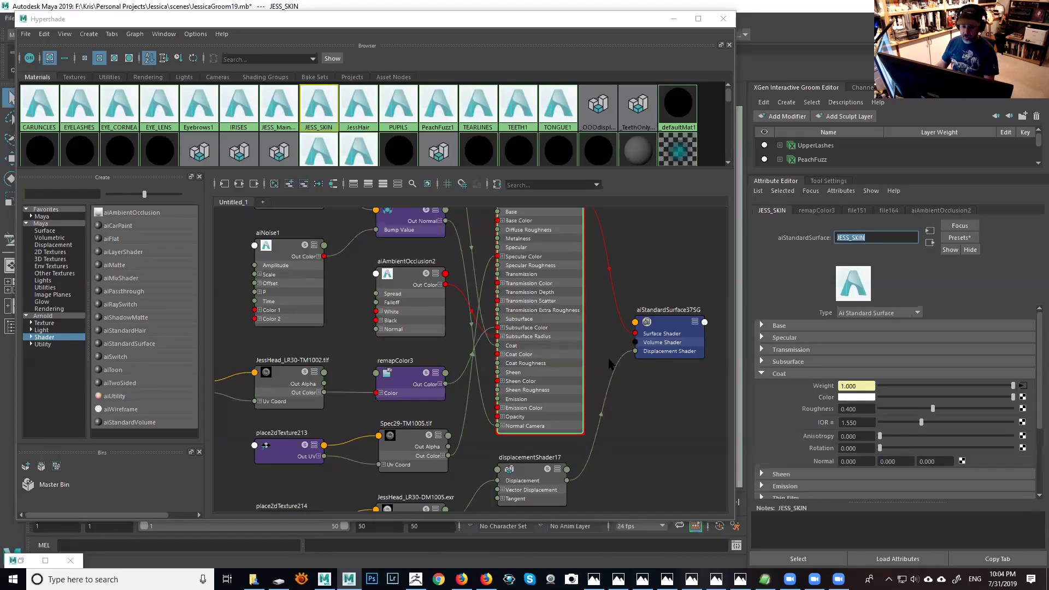
Step: Trace JESS_SKIN's coat weight to the Spec29-TM1005.tif file node and view its texture image, closing the viewer after viewing
scroll(588, 376, "up", 4)
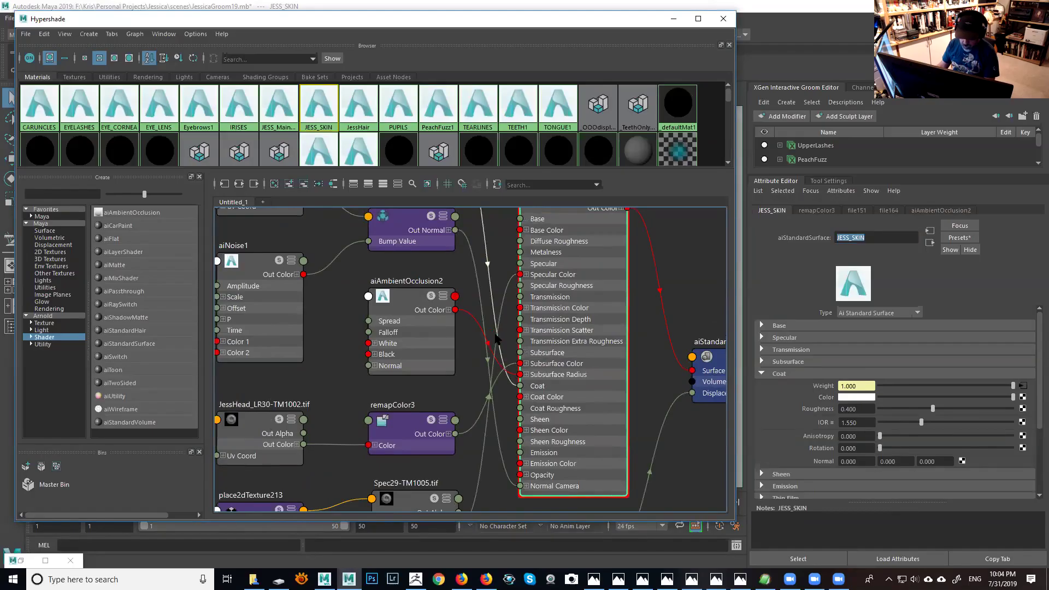
middle_click_drag(491, 281, 527, 386, "alt")
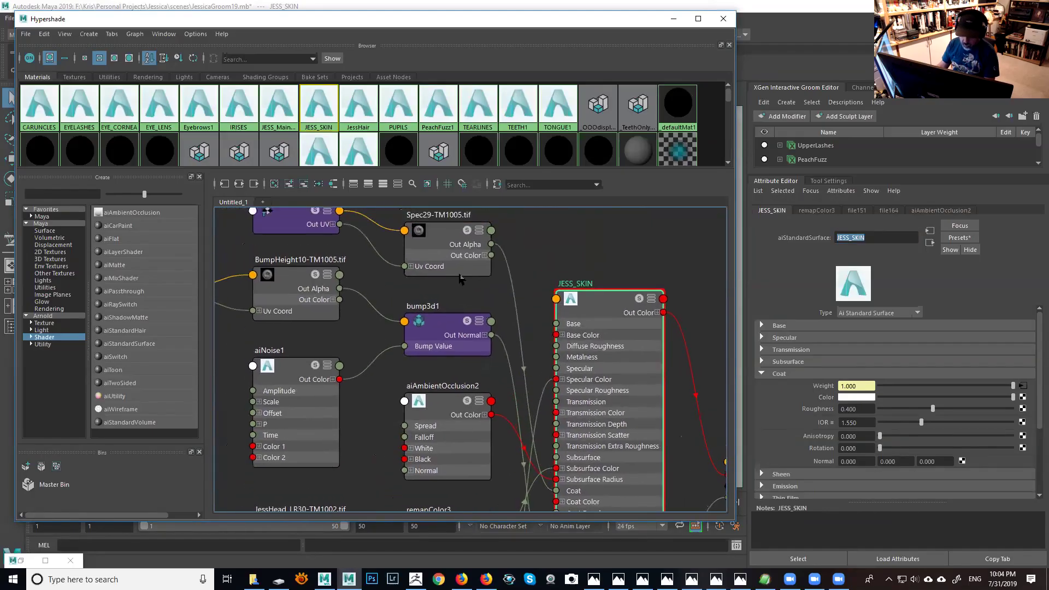
left_click(448, 245)
left_click(935, 342)
left_click(936, 341)
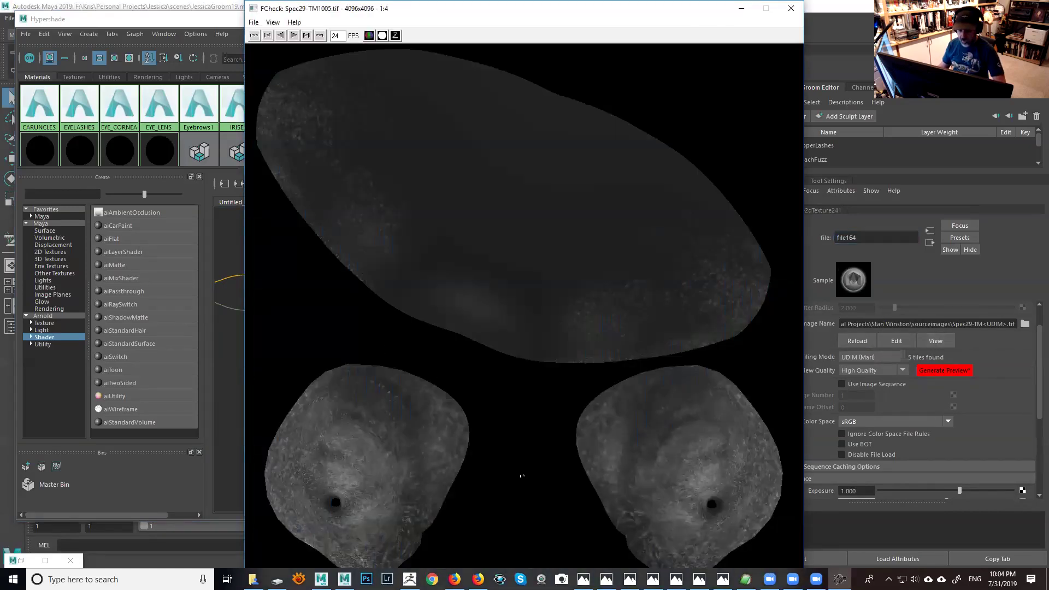
left_click(791, 7)
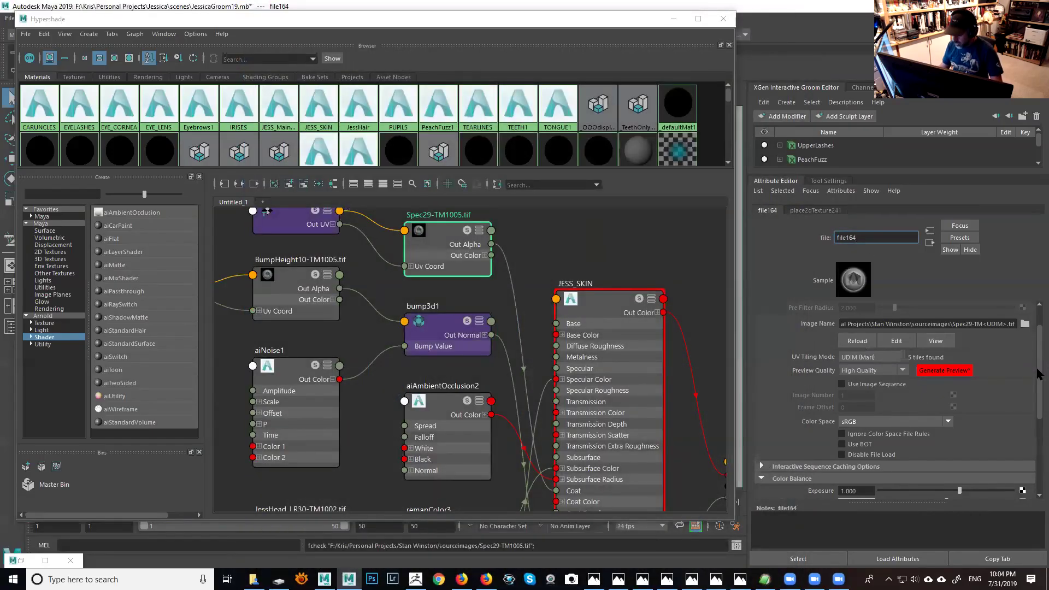
Step: Examine the Spec29 file texture's color space and Color Balance settings, collapsing the Color Balance section after viewing it
scroll(1036, 377, "down", 3)
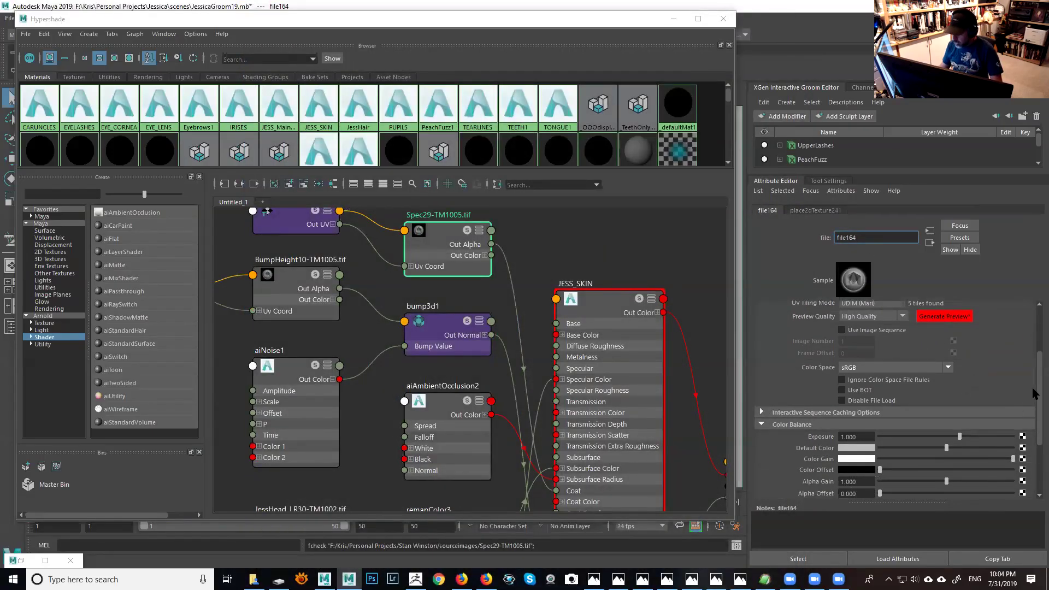
scroll(1034, 396, "down", 3)
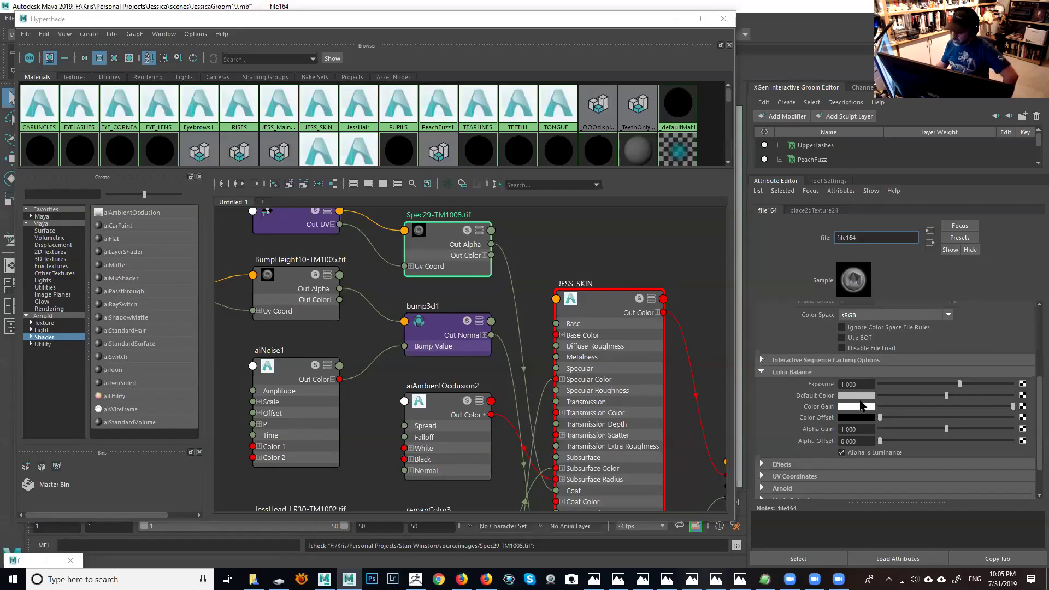
scroll(1039, 425, "down", 3)
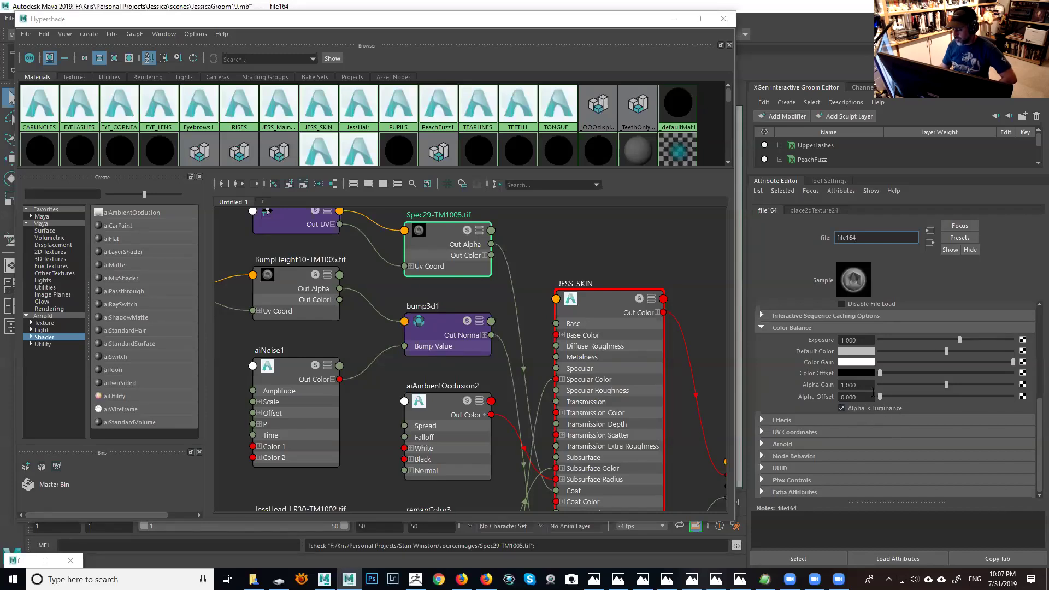
left_click(761, 328)
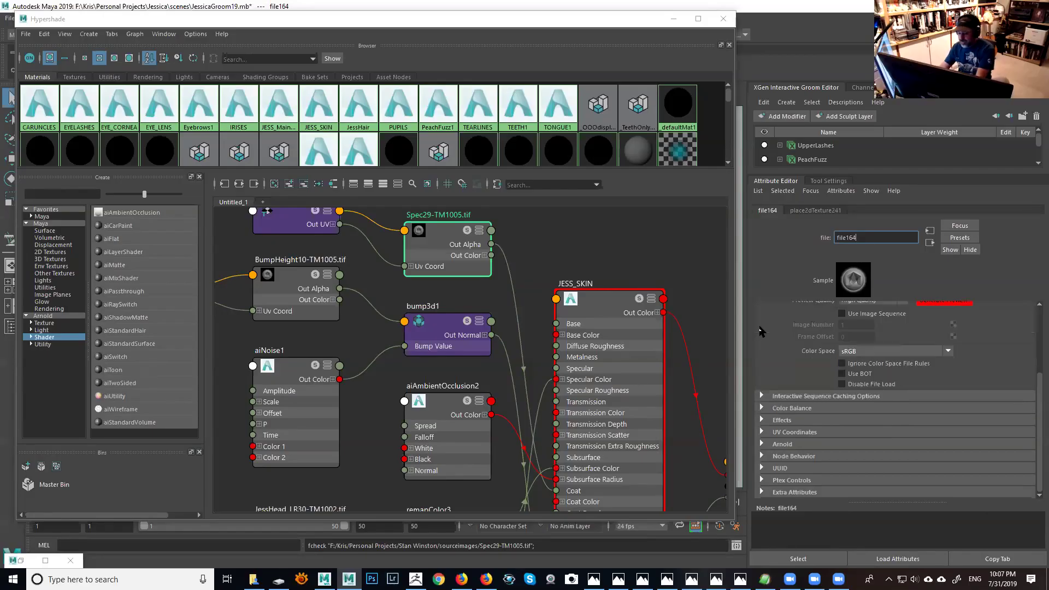
Step: Examine the Spec29 file texture's Effects and Arnold settings, collapse them, and recheck the Exposure under Color Balance
left_click(763, 420)
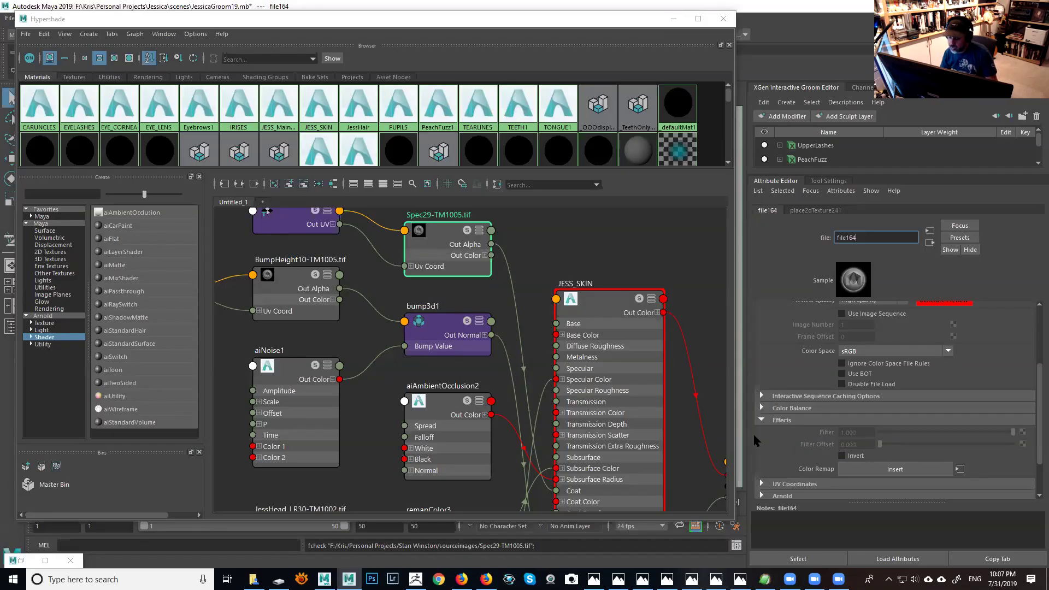
left_click(762, 420)
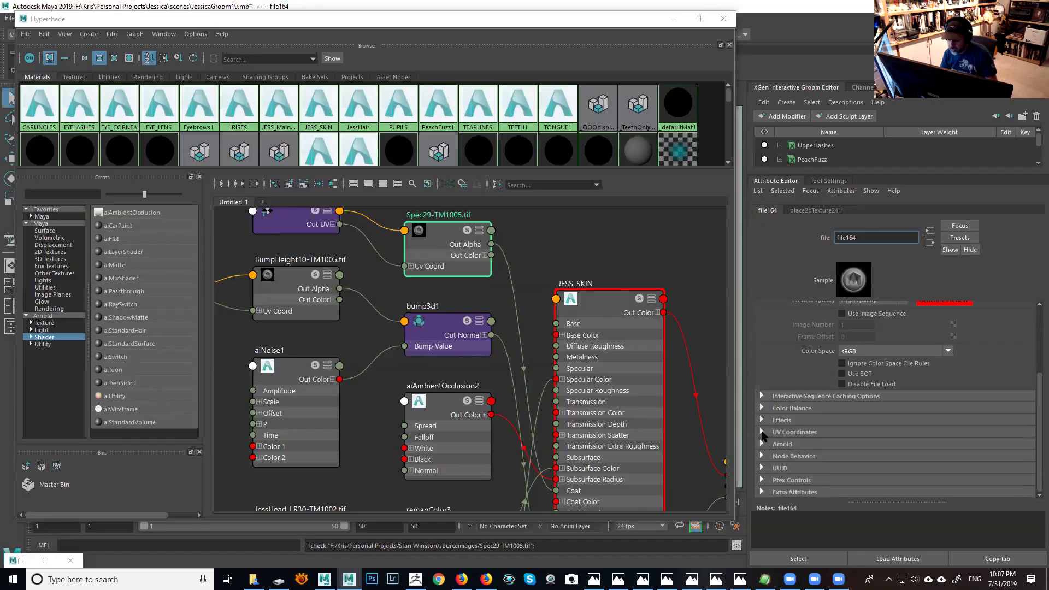
left_click(803, 445)
scroll(805, 447, "down", 2)
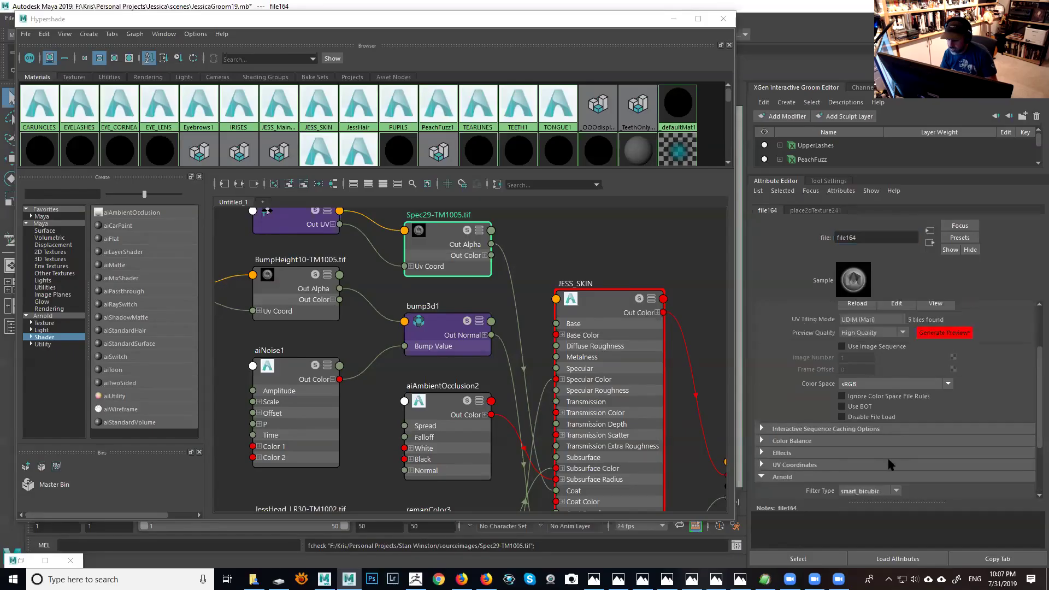
left_click(761, 412)
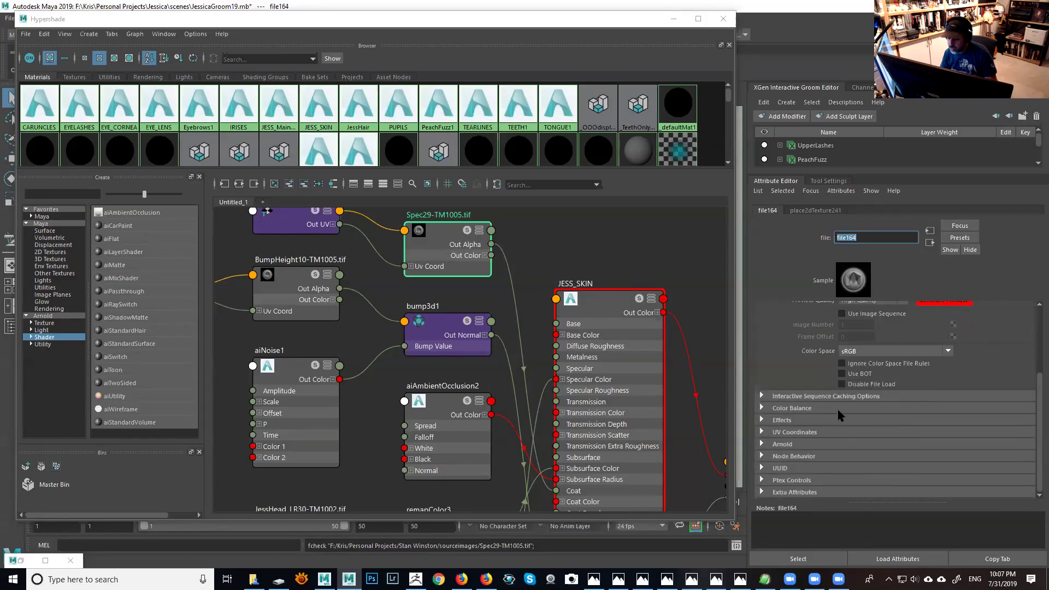
left_click(805, 409)
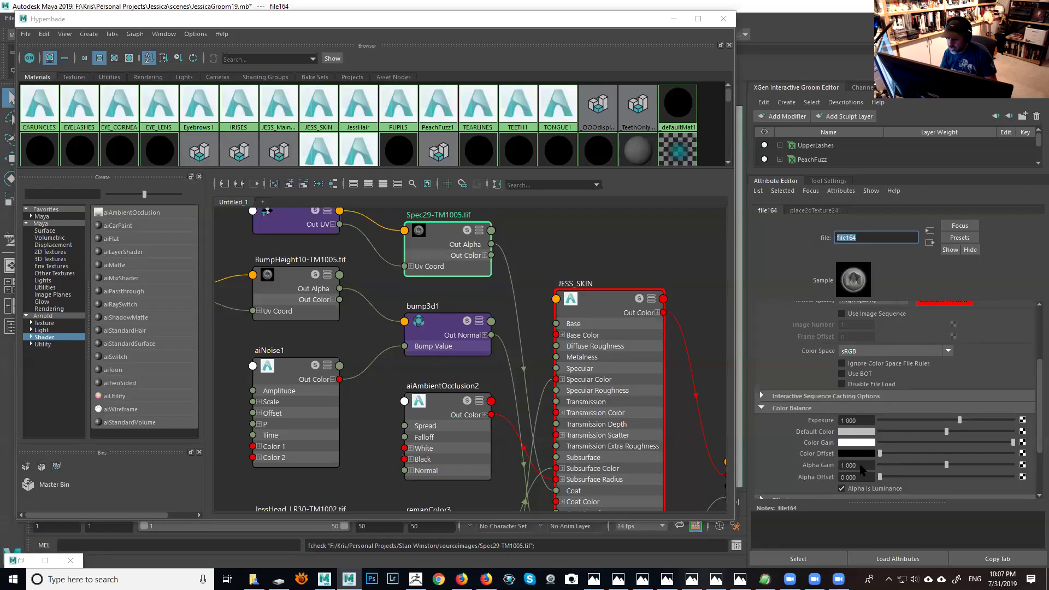
left_click_drag(858, 420, 821, 420)
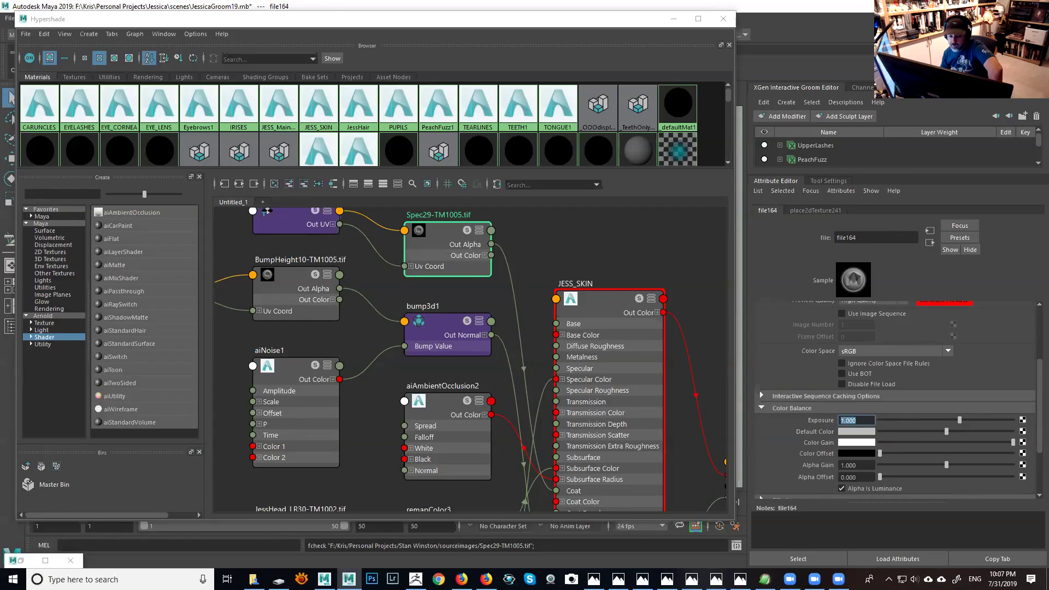
Step: Bring up the Arnold render and inspect the skin highlights on the face and the full head
left_click(20, 561)
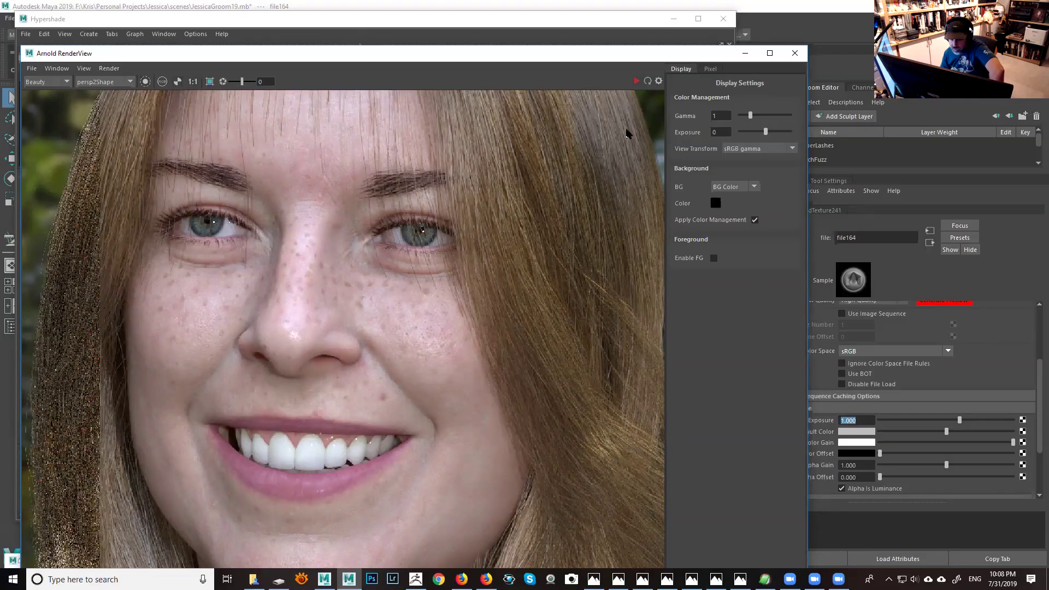
left_click_drag(679, 53, 686, 57)
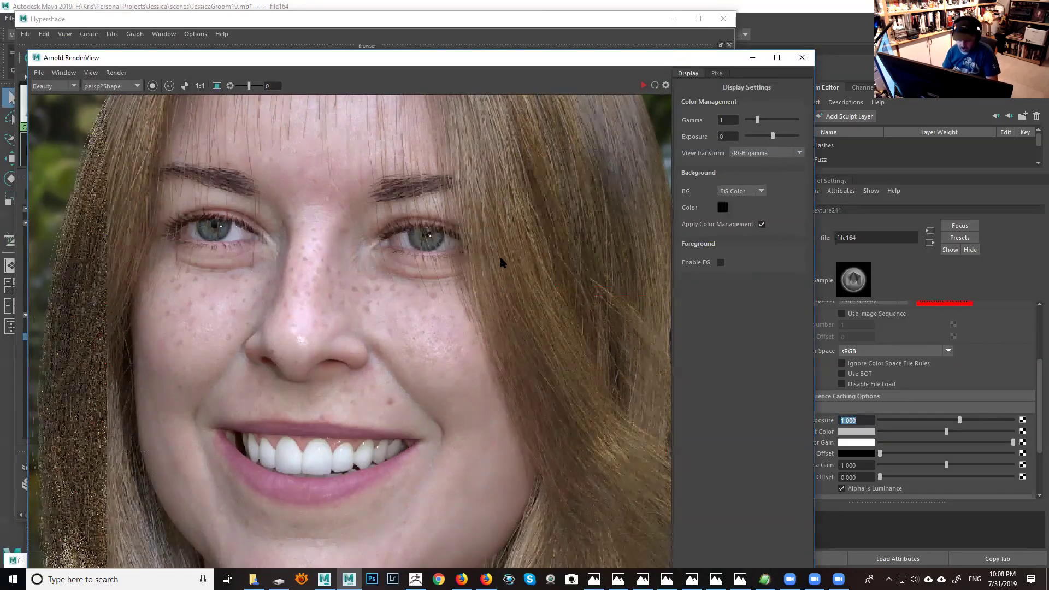
scroll(501, 262, "down", 5)
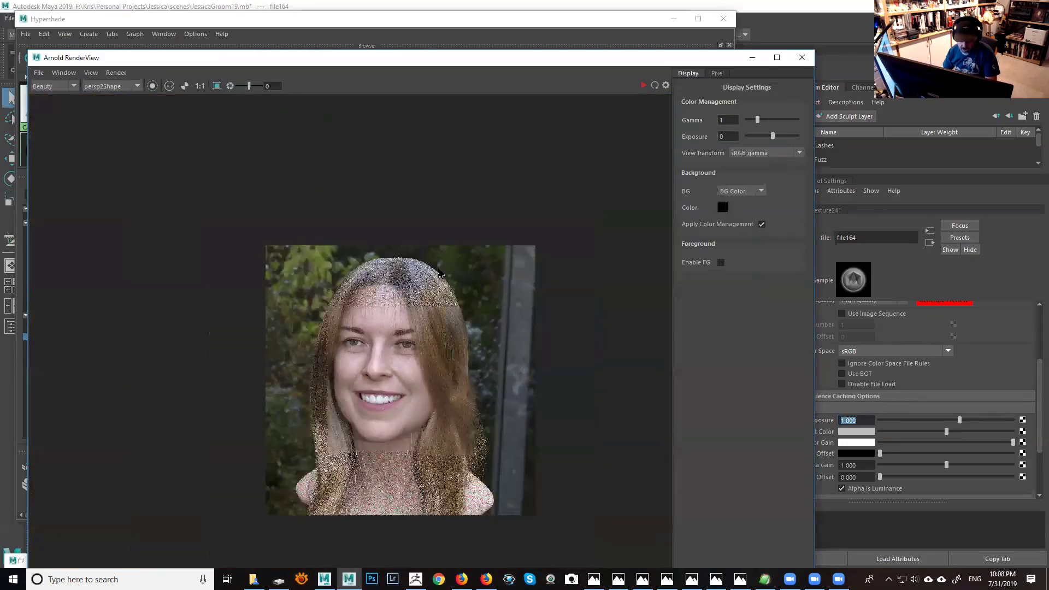
left_click_drag(520, 53, 526, 48)
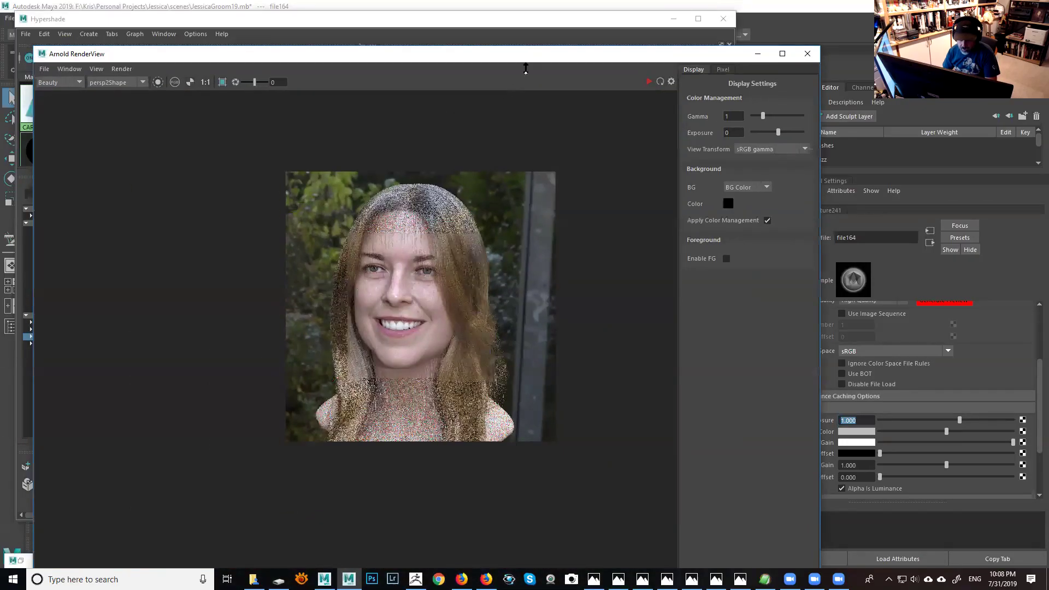
Step: Bring the full render's face into close-up from Snapshot_04 and define a crop render region on the cheek beside the nose
left_click_drag(535, 189, 596, 30)
left_click(230, 550)
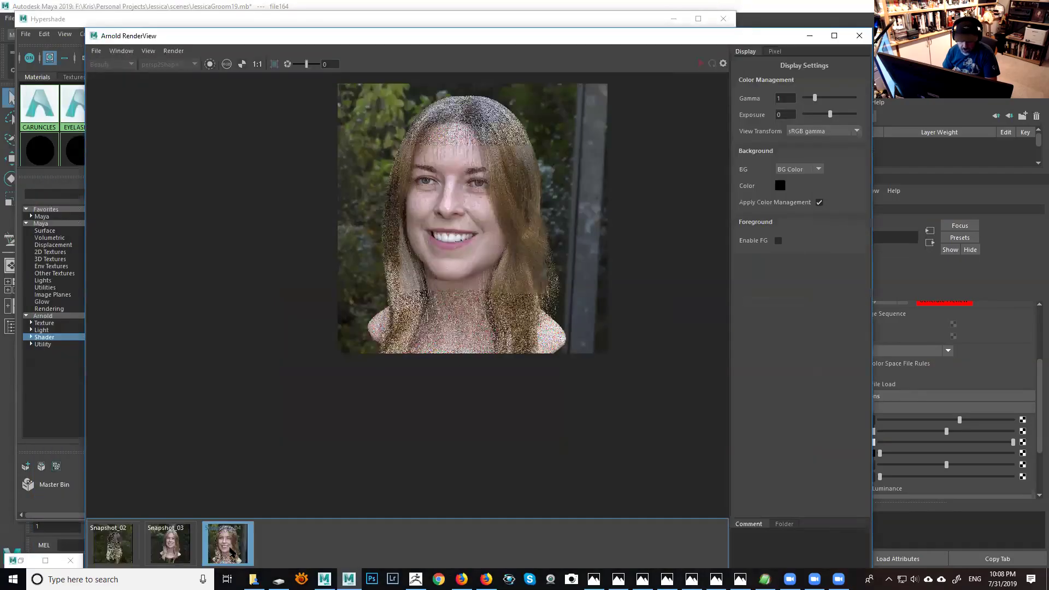
left_click(231, 552)
middle_click_drag(492, 205, 468, 297)
scroll(443, 265, "up", 8)
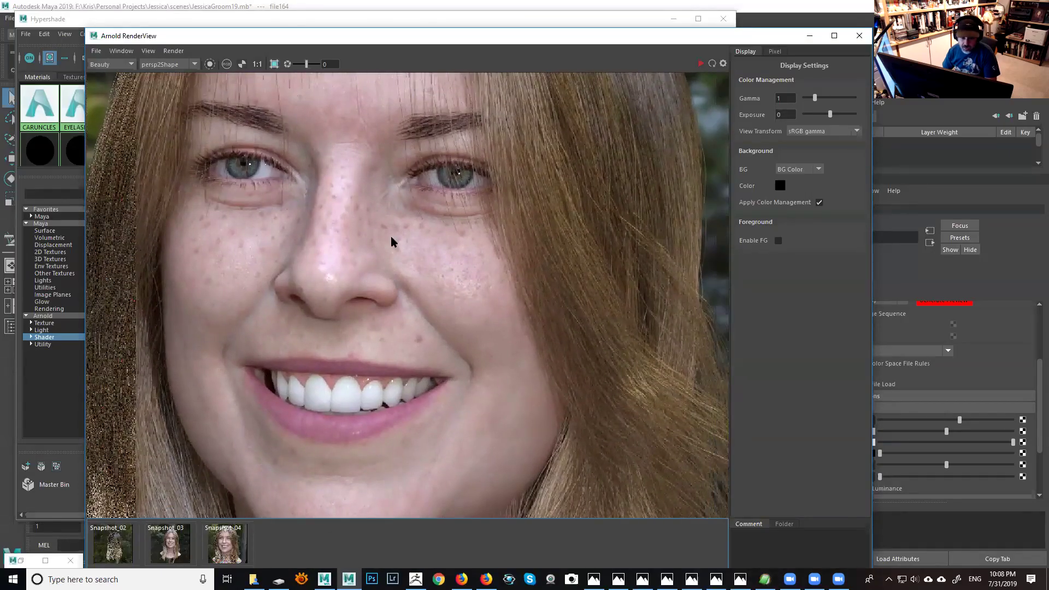
left_click_drag(421, 247, 492, 321)
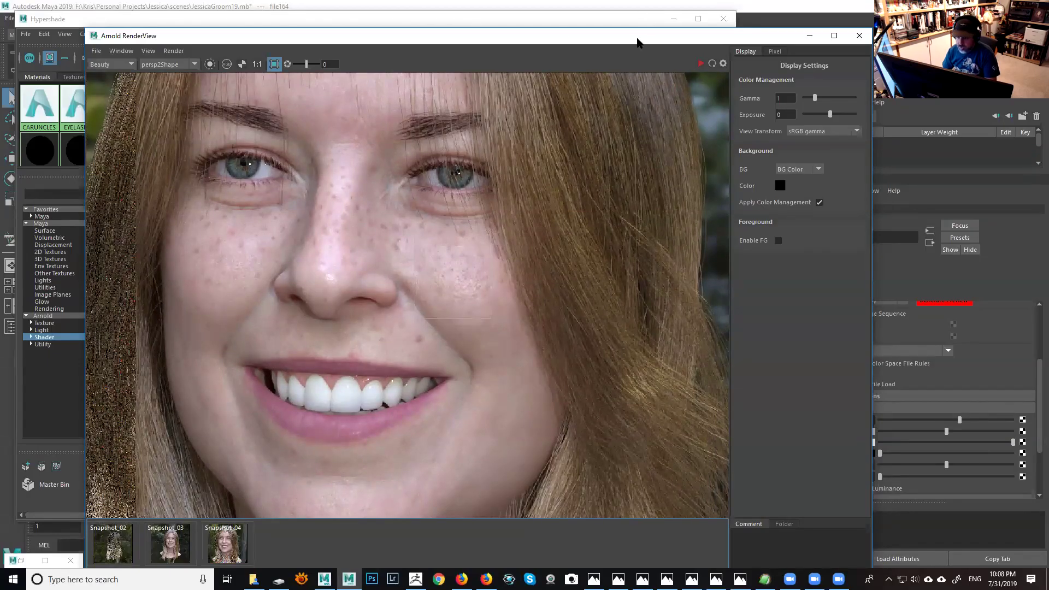
Step: Set the Spec29 file texture's Exposure to 0 and test render the cheek region, stopping the render
left_click_drag(638, 42, 549, 37)
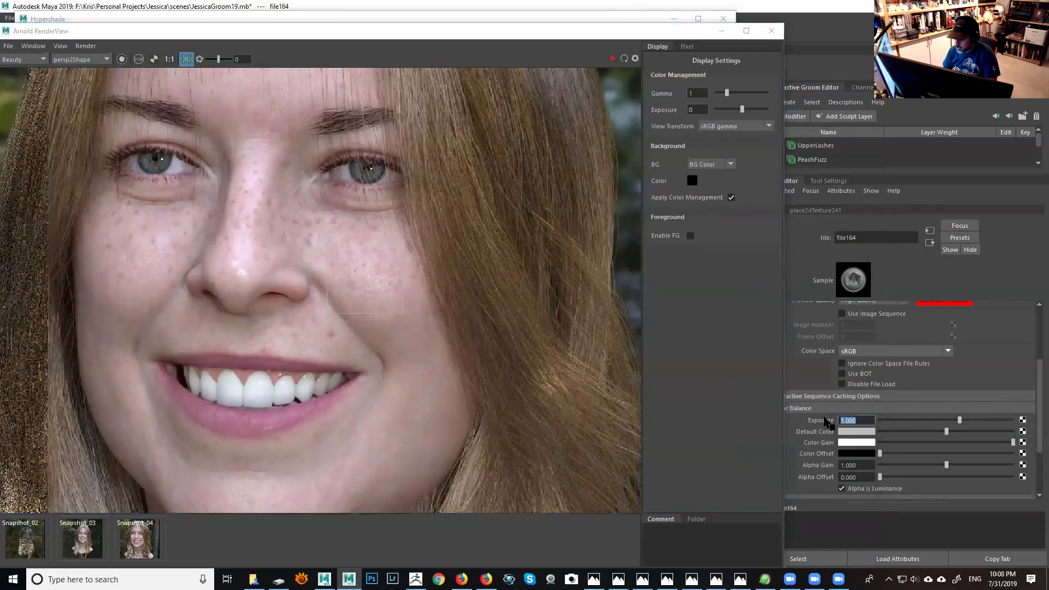
type("0")
key("Return")
left_click(612, 58)
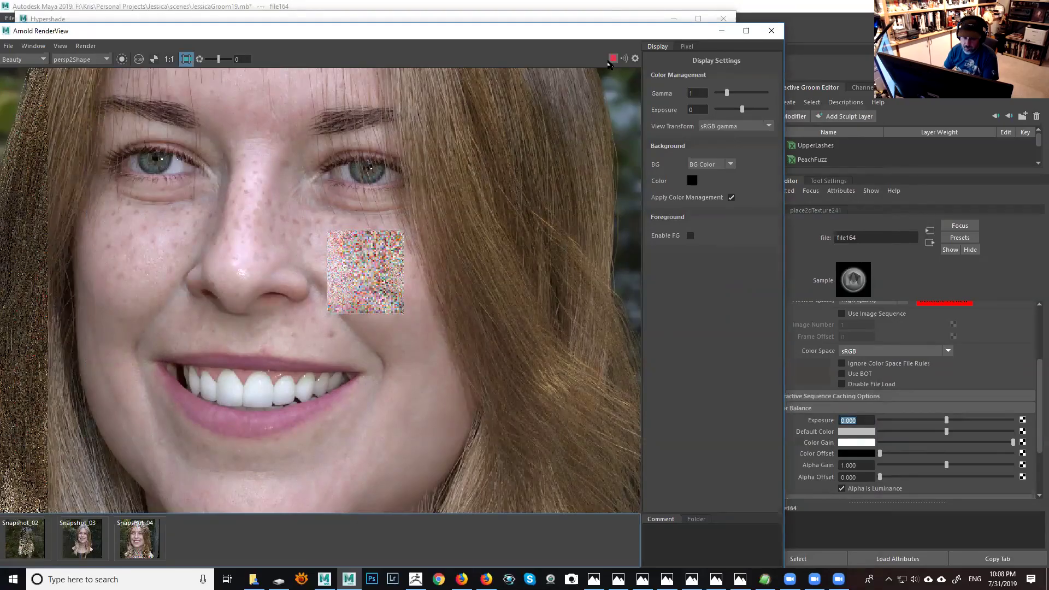
left_click(613, 58)
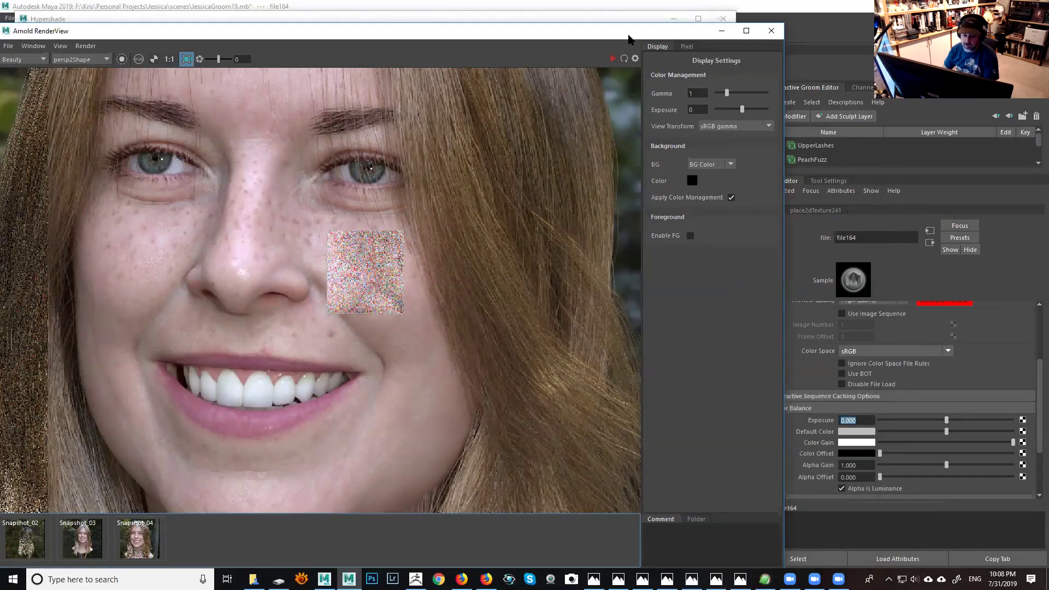
Step: Minimize Hypershade and arrange the Arnold render beside the viewport to compare the two faces
left_click_drag(628, 36, 1048, 146)
left_click(675, 20)
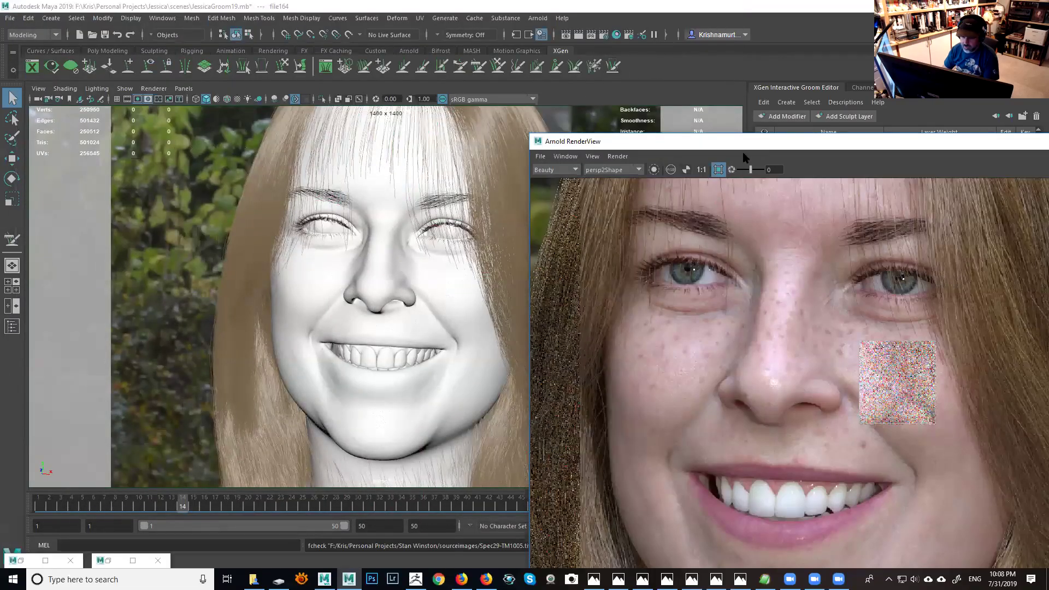
left_click_drag(748, 144, 661, 103)
scroll(732, 257, "down", 2)
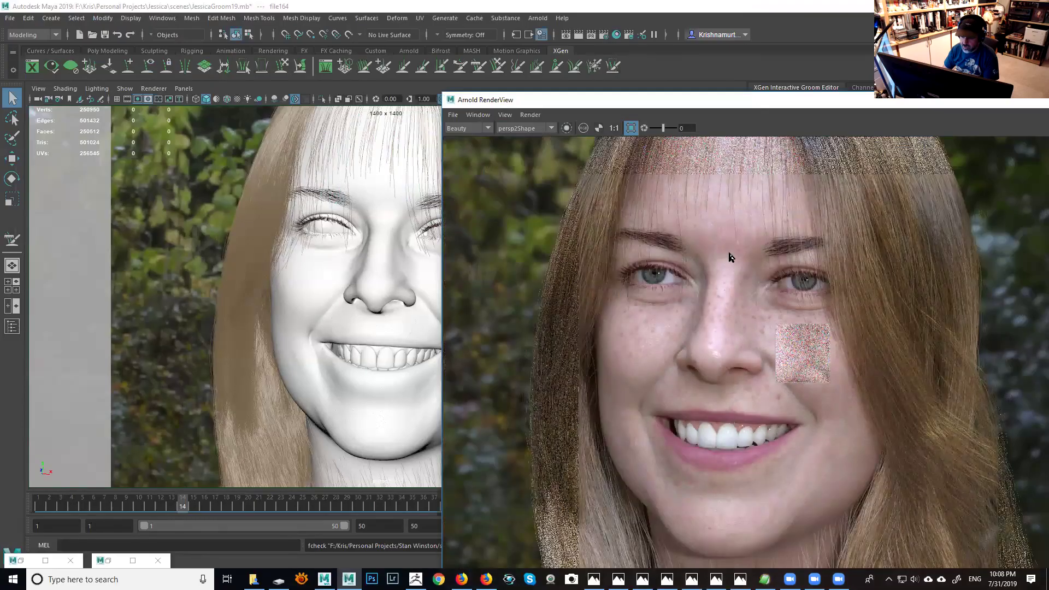
left_click_drag(768, 98, 930, 116)
scroll(420, 372, "down", 2)
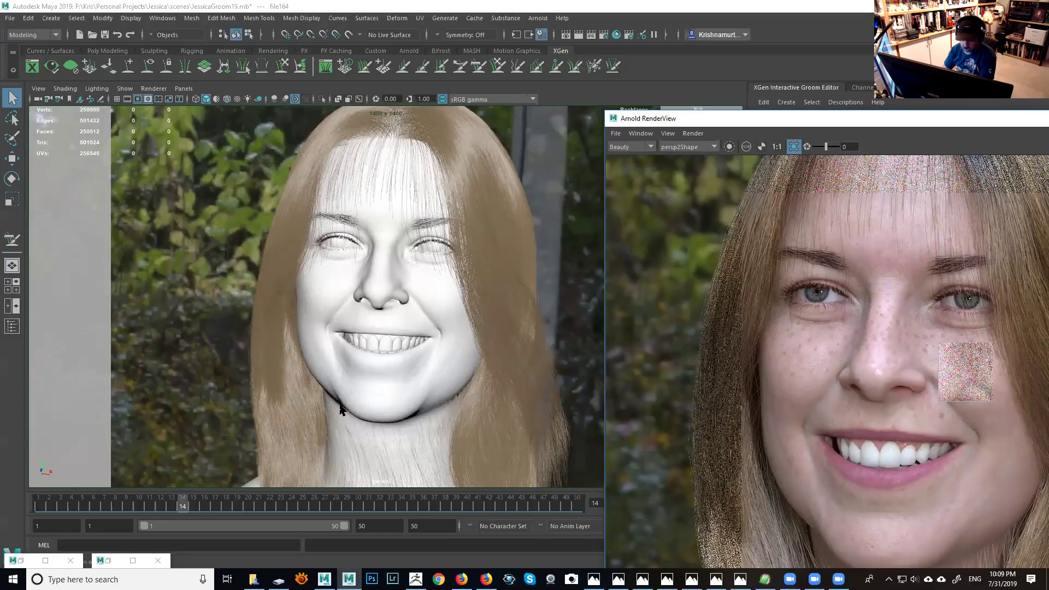
Step: Try to undo the latest view changes in the viewport
left_click(556, 253)
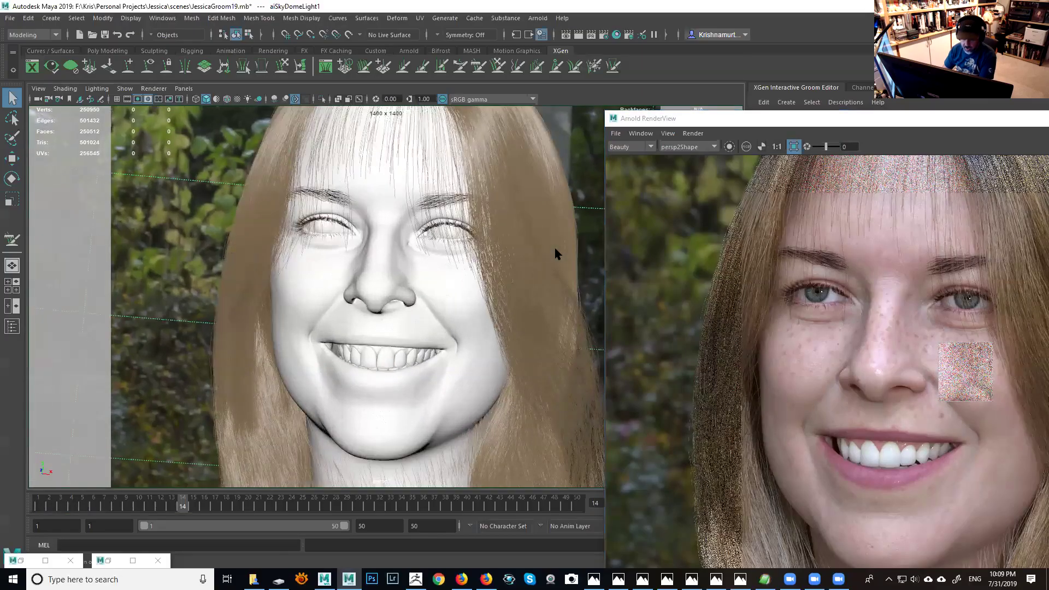
key("ctrl+z")
key("ctrl+z")
key("ctrl+z")
key("ctrl+z")
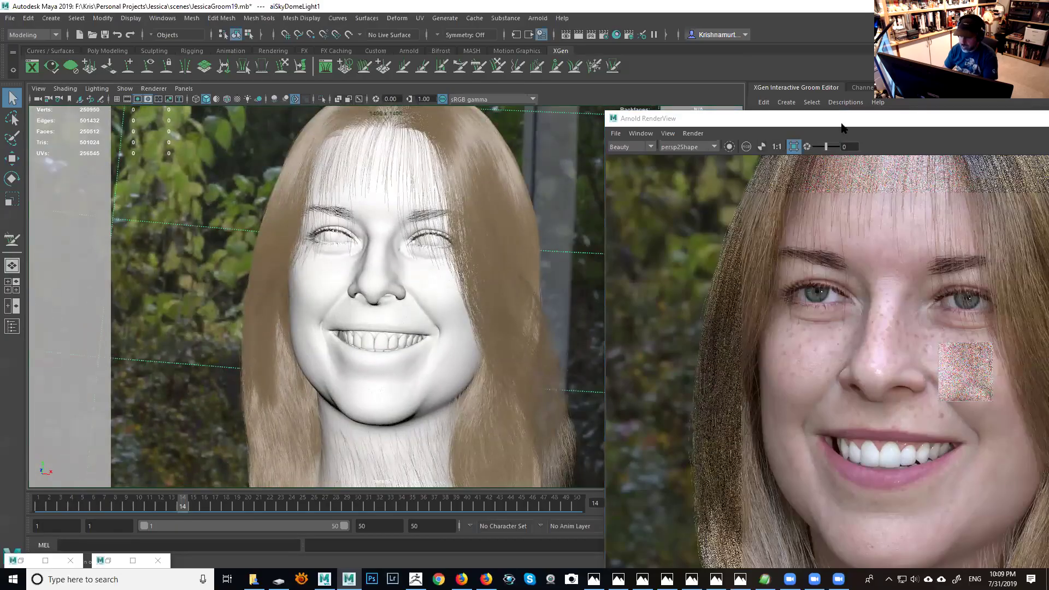
Step: Restart the interactive Arnold render and place its window so the modeled face stays uncovered
left_click_drag(812, 121, 550, 121)
left_click(957, 145)
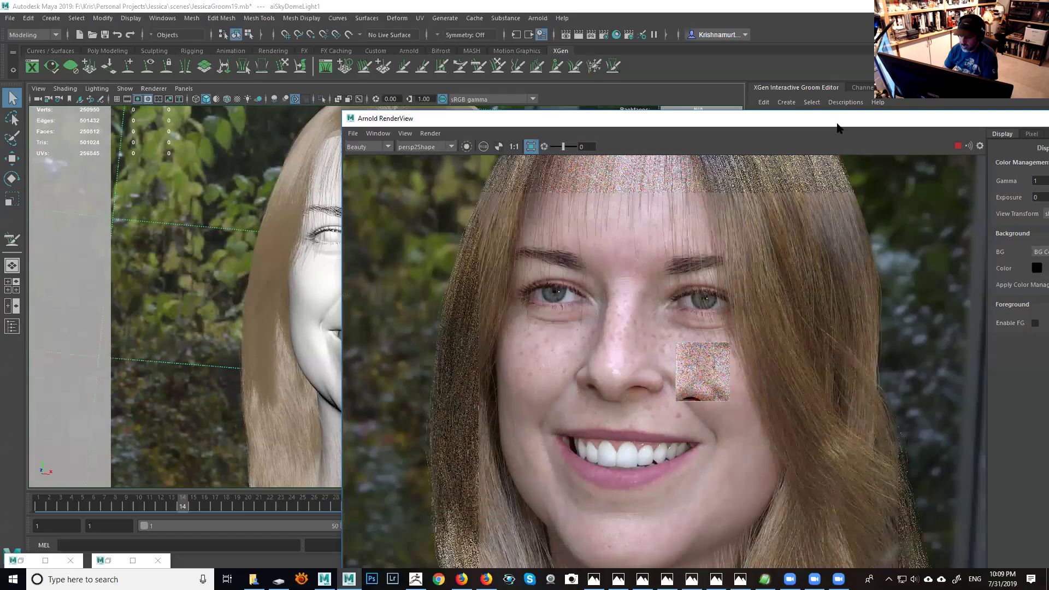
left_click_drag(852, 127, 1020, 138)
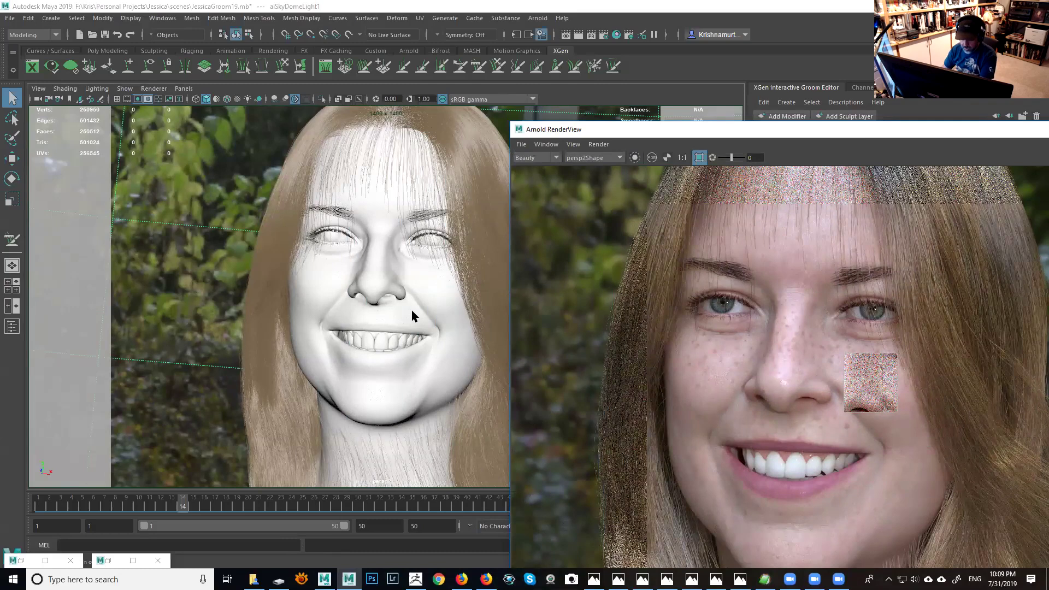
Step: Step the viewport camera back through its earlier views to the close front framing of the face
left_click(150, 282)
key("bracketleft")
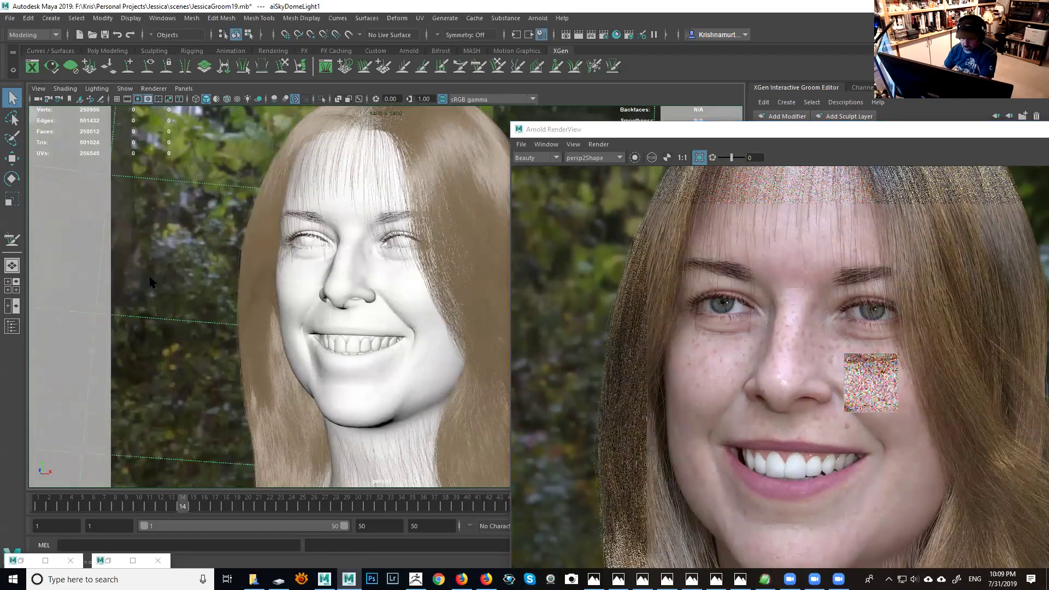
key("bracketleft")
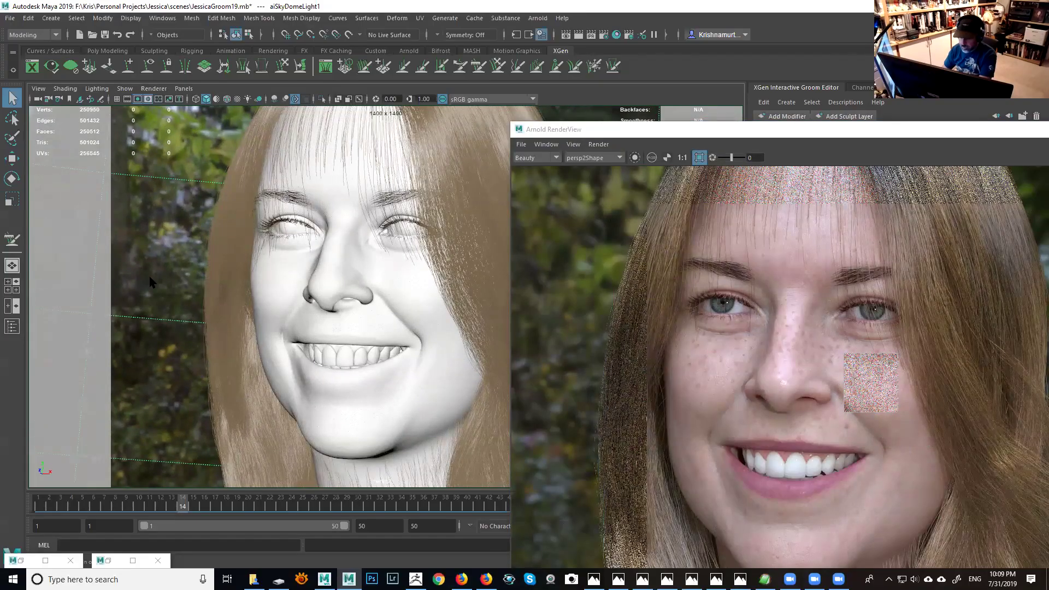
key("bracketleft")
key("bracketleft")
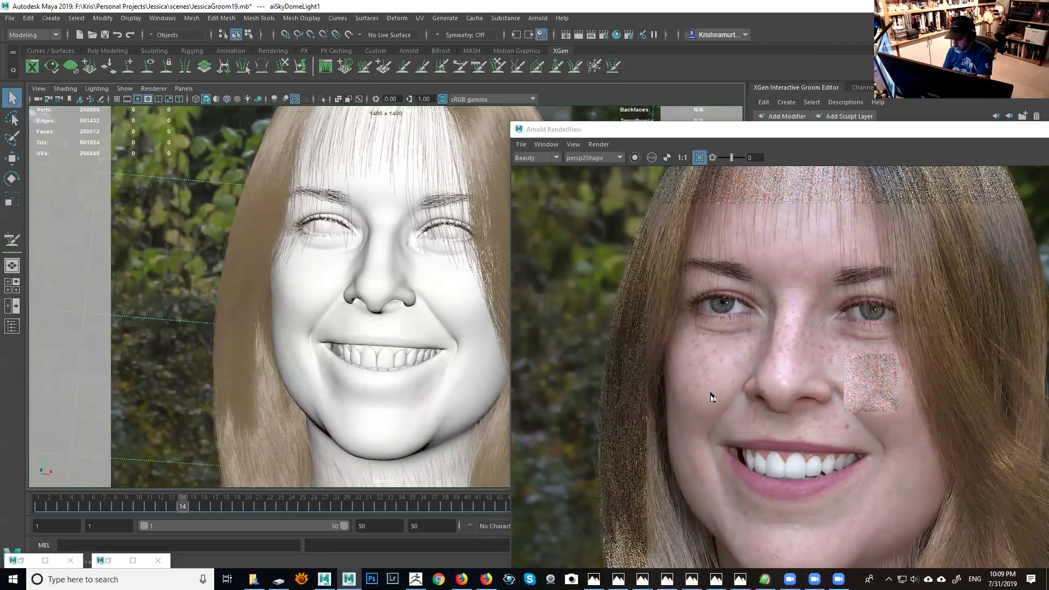
Step: Resize the crop render region to cover the outer cheek and neighboring hair, from below the eye to the mouth
left_click_drag(844, 413, 820, 452)
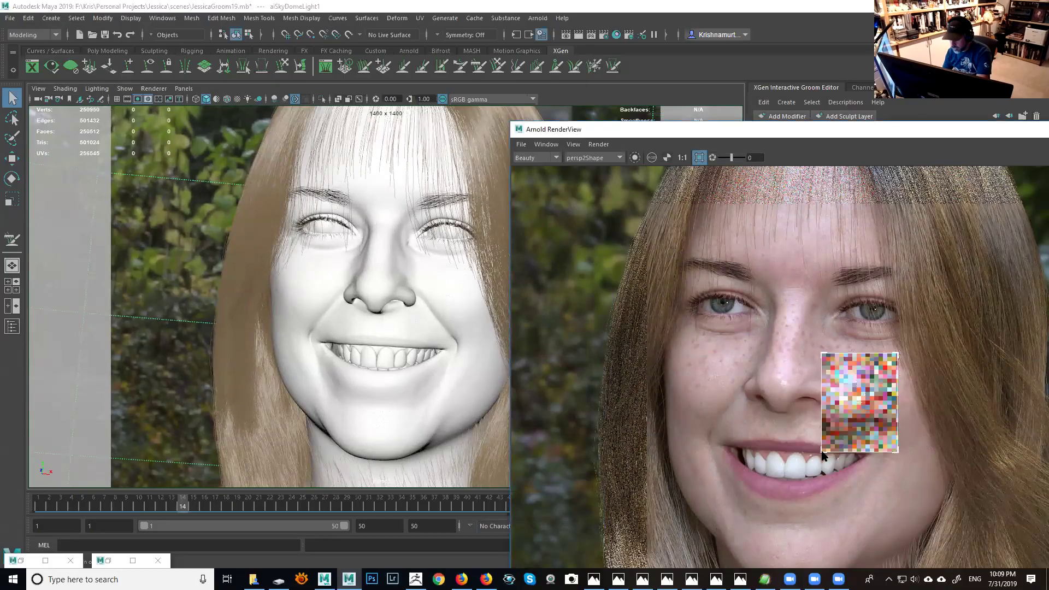
left_click_drag(822, 353, 818, 313)
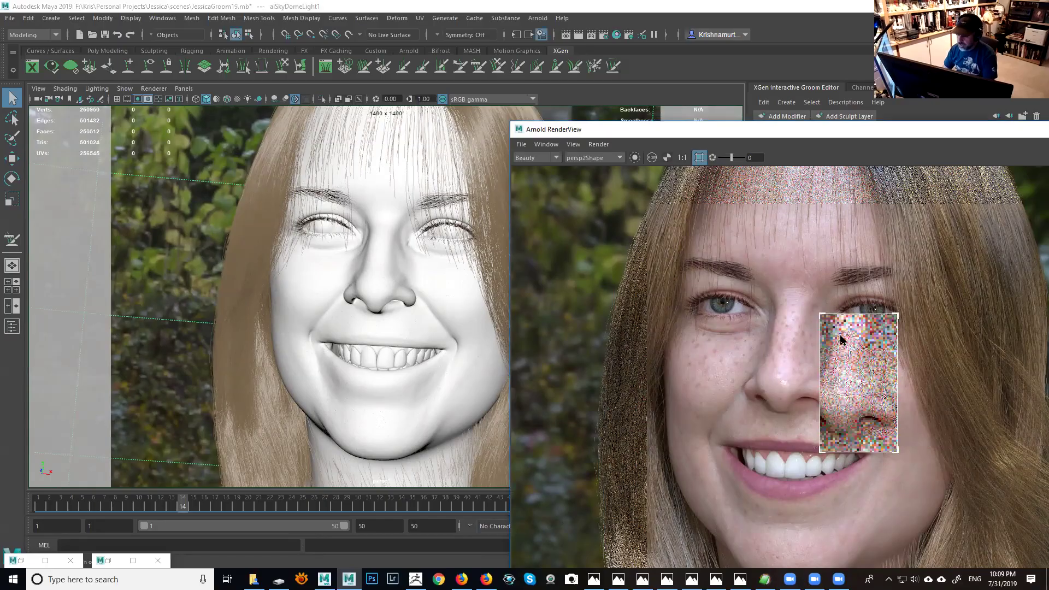
left_click_drag(899, 314, 963, 304)
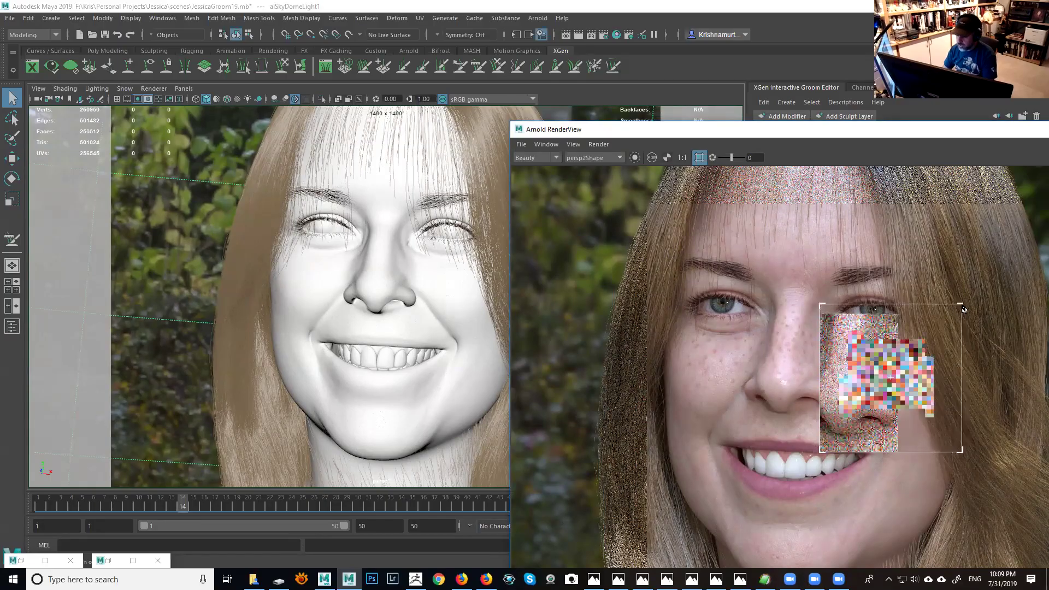
left_click_drag(822, 305, 895, 333)
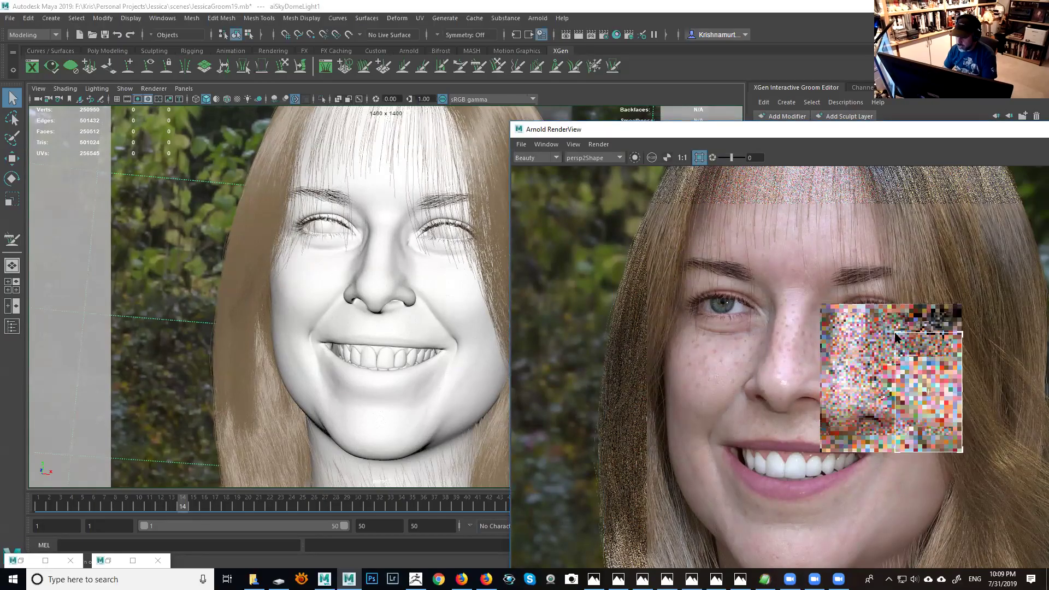
Step: Tighten the crop render region to a smaller patch of the cheek and inspect it up close
middle_click_drag(767, 342, 626, 310)
middle_click_drag(835, 391, 800, 384)
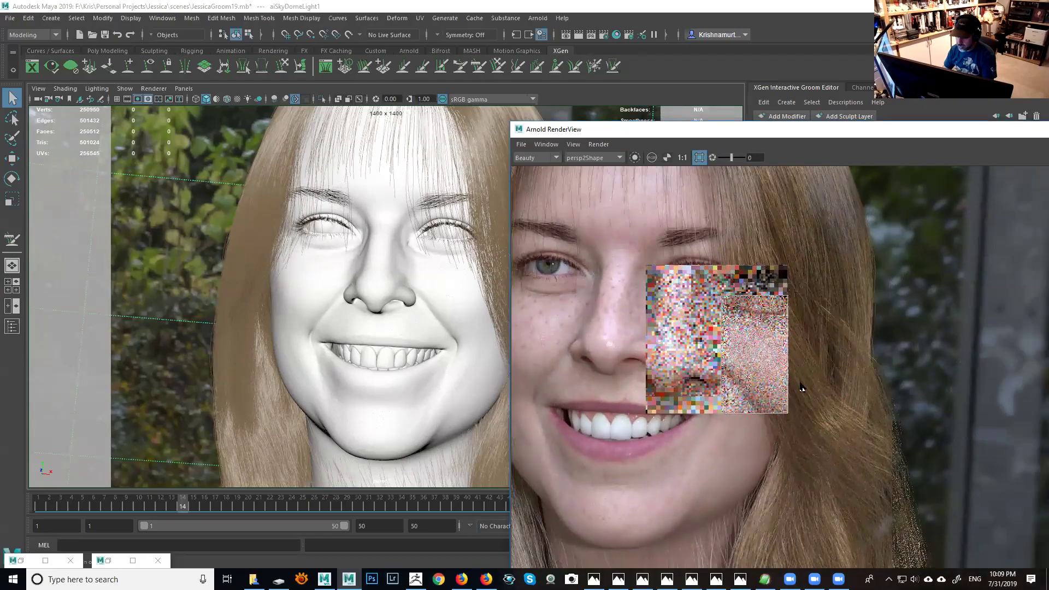
left_click_drag(791, 416, 826, 405)
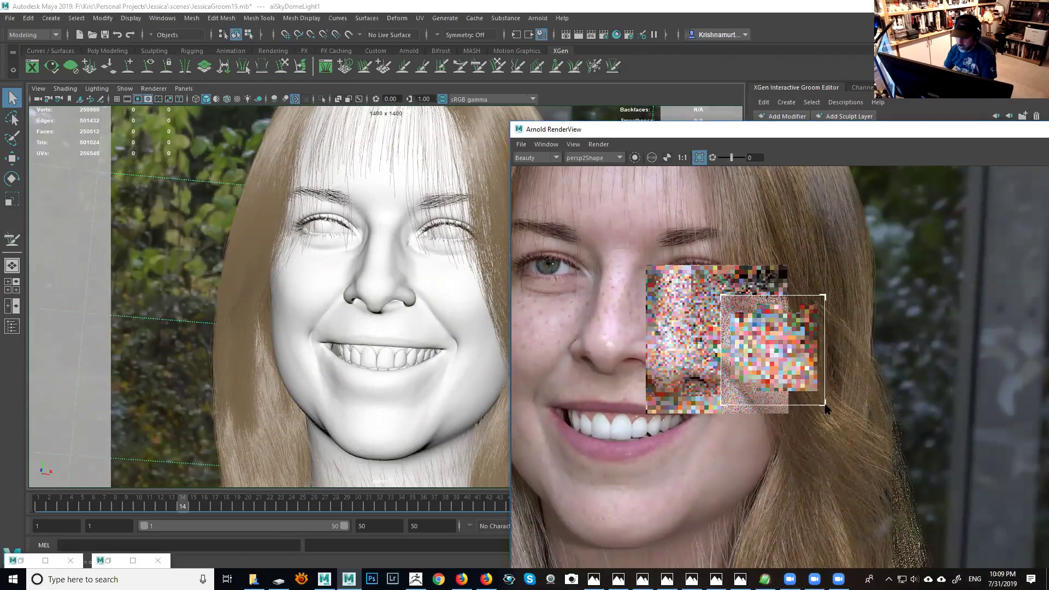
left_click_drag(722, 296, 730, 319)
left_click_drag(824, 318, 811, 318)
scroll(793, 371, "up", 2)
middle_click_drag(820, 346, 708, 346, "alt")
scroll(707, 344, "up", 1)
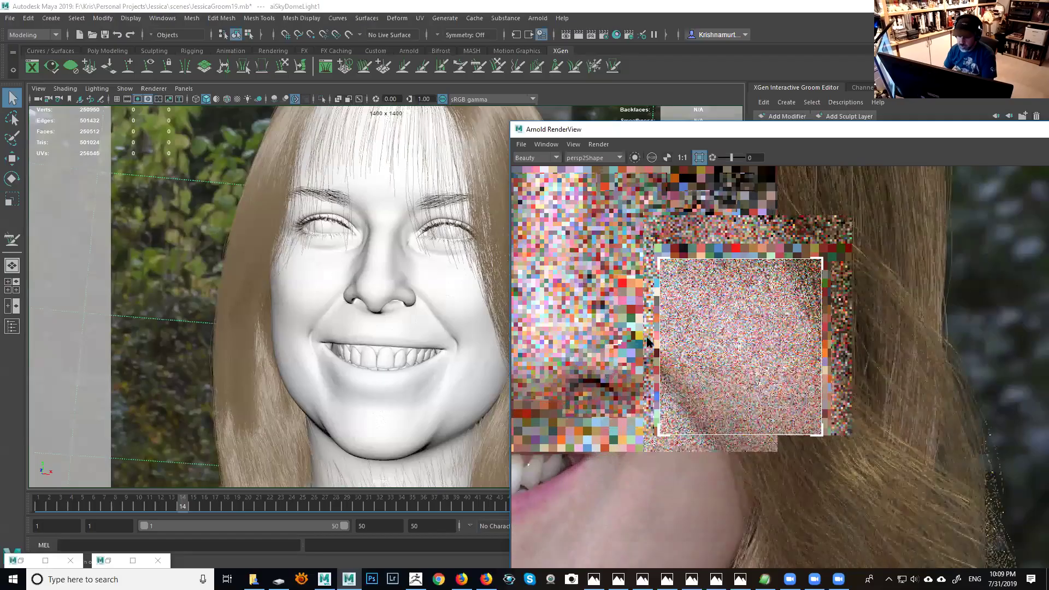
Step: Narrow and reposition the render window to uncover the Attribute Editor, and select the JESS head mesh
double_click(869, 137)
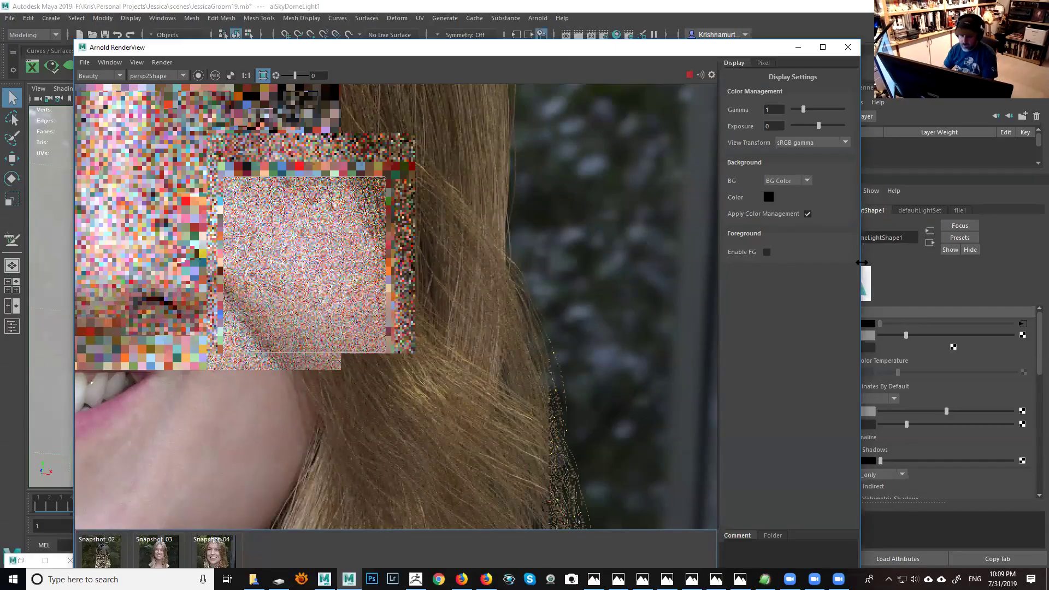
left_click_drag(862, 262, 721, 263)
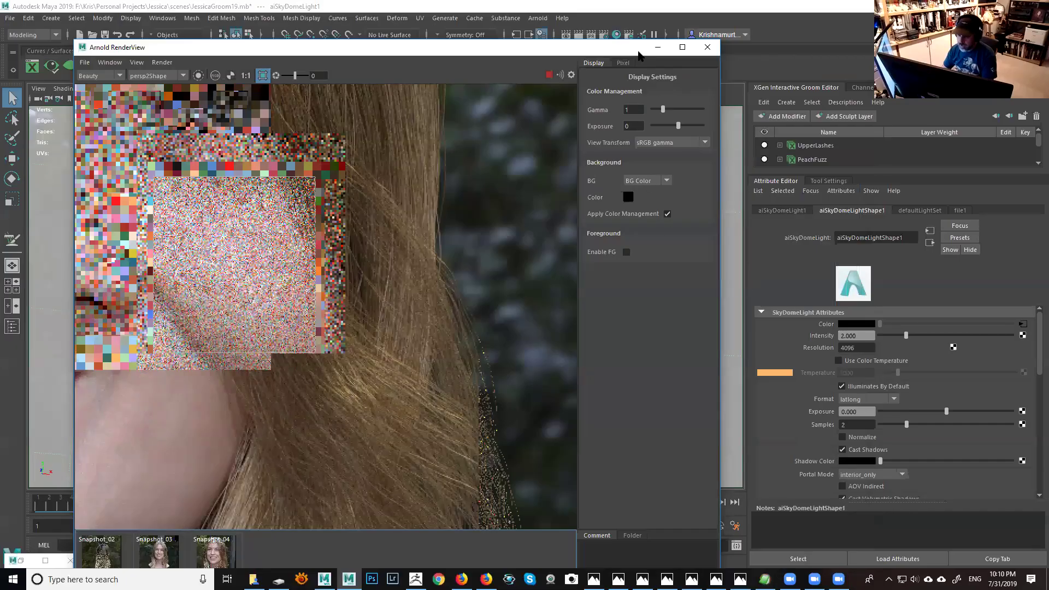
left_click_drag(635, 53, 716, 336)
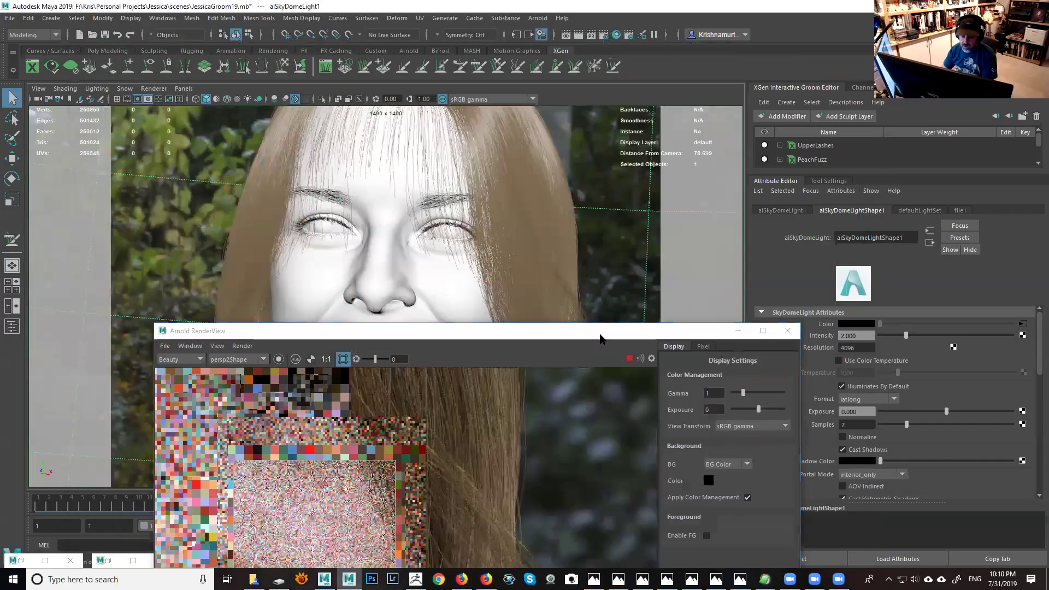
left_click(579, 212)
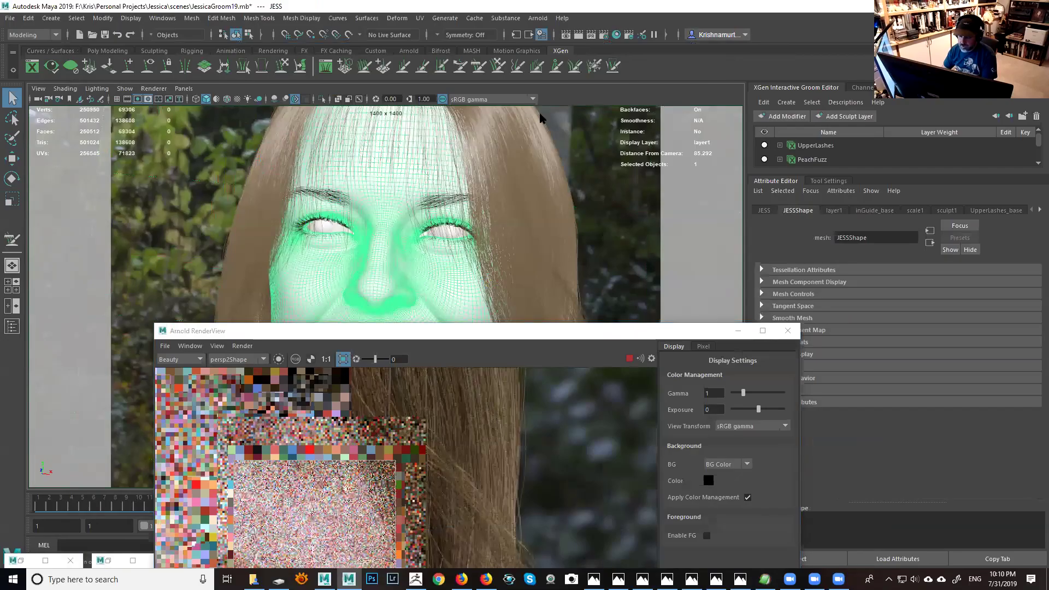
left_click_drag(546, 330, 464, 113)
left_click(1038, 211)
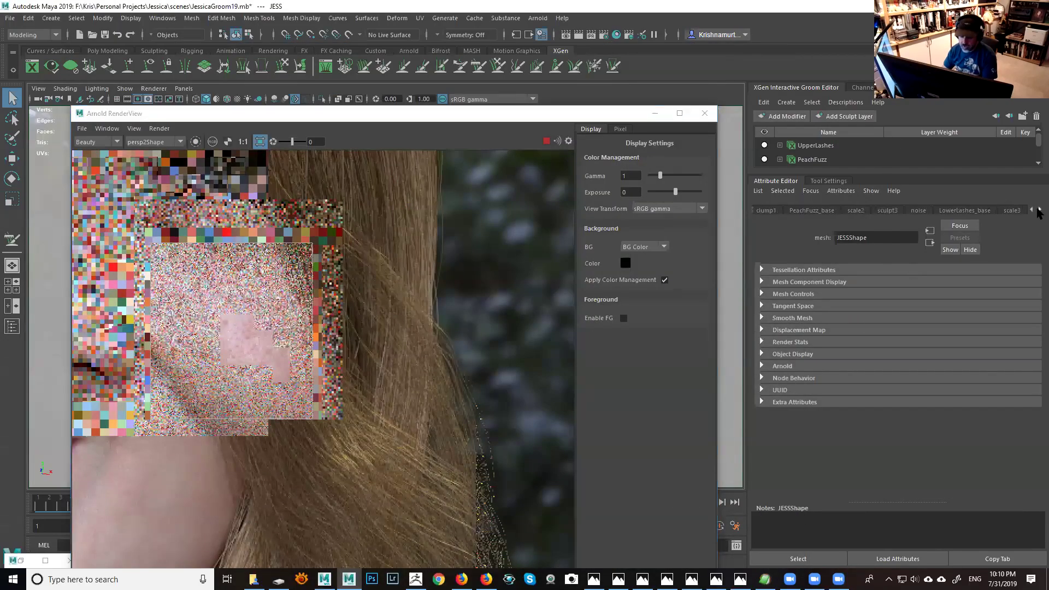
Step: Open Hypershade and select the Spec29-TM1005.tif file node in the JESS_SKIN network
left_click(616, 35)
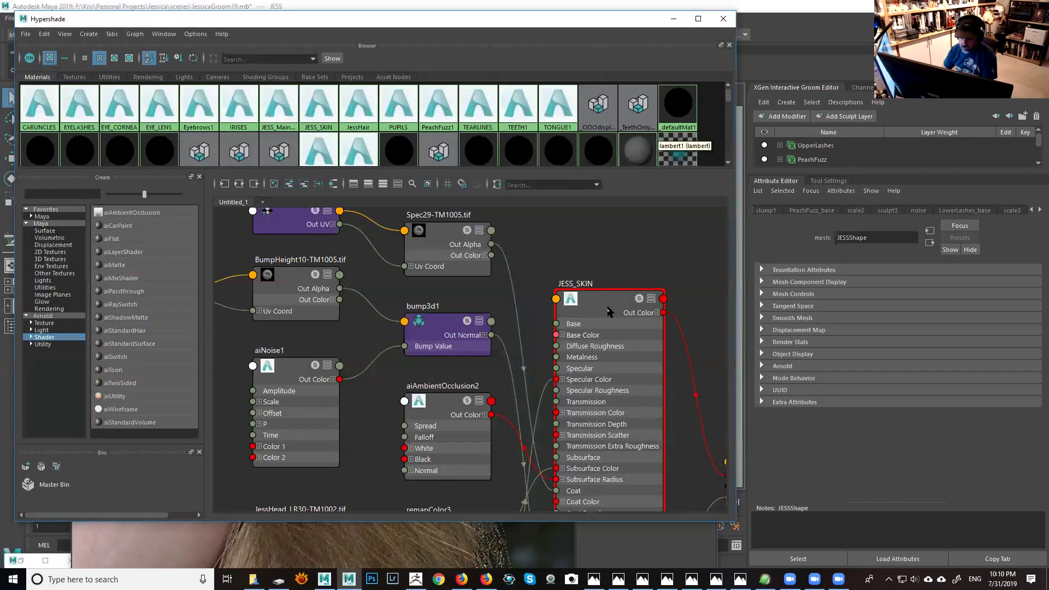
middle_click_drag(616, 342, 518, 207, "alt")
middle_click_drag(506, 296, 577, 392, "alt")
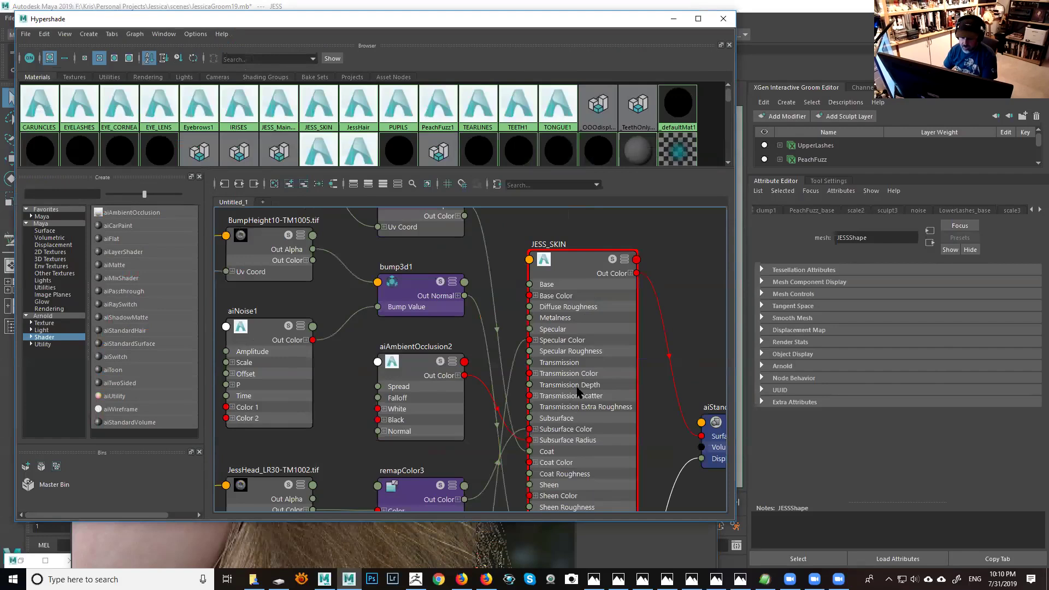
middle_click_drag(421, 287, 421, 371, "alt")
left_click(424, 295)
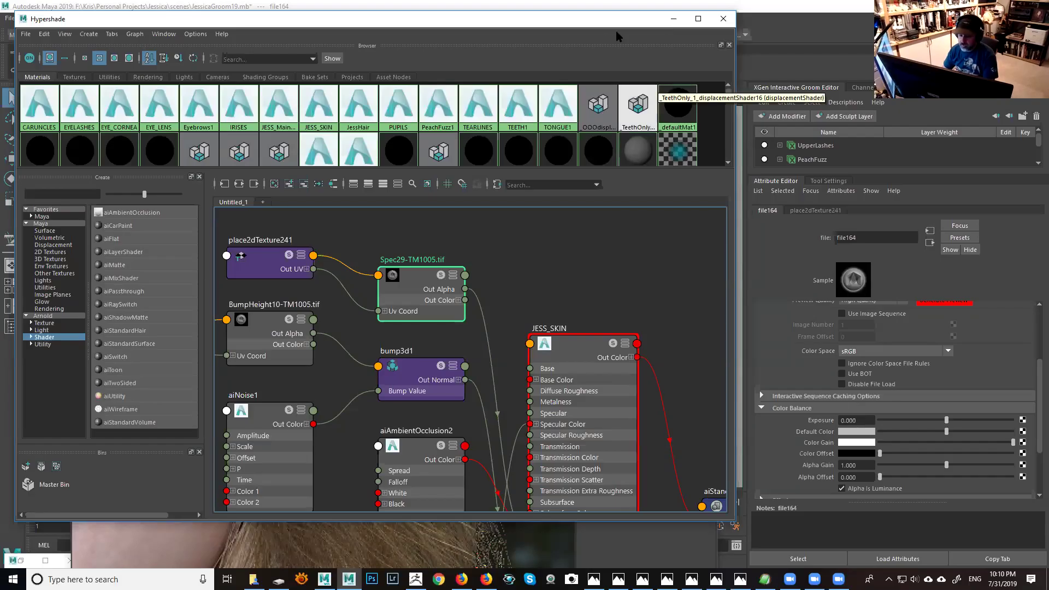
Step: Store a snapshot of the current Arnold render and set the Spec29 file texture's Exposure to 5
left_click(674, 19)
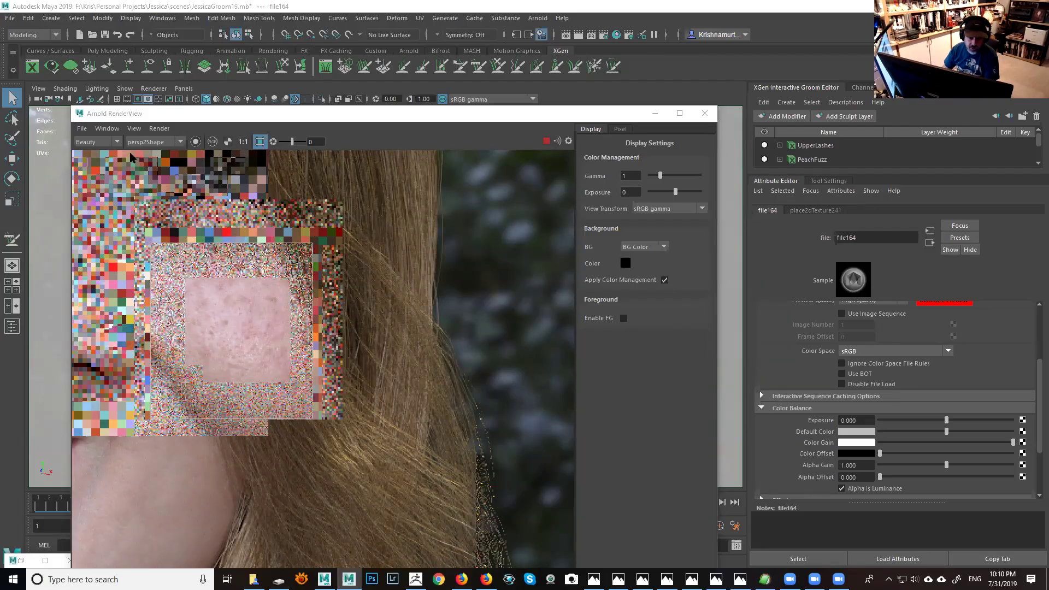
left_click(134, 129)
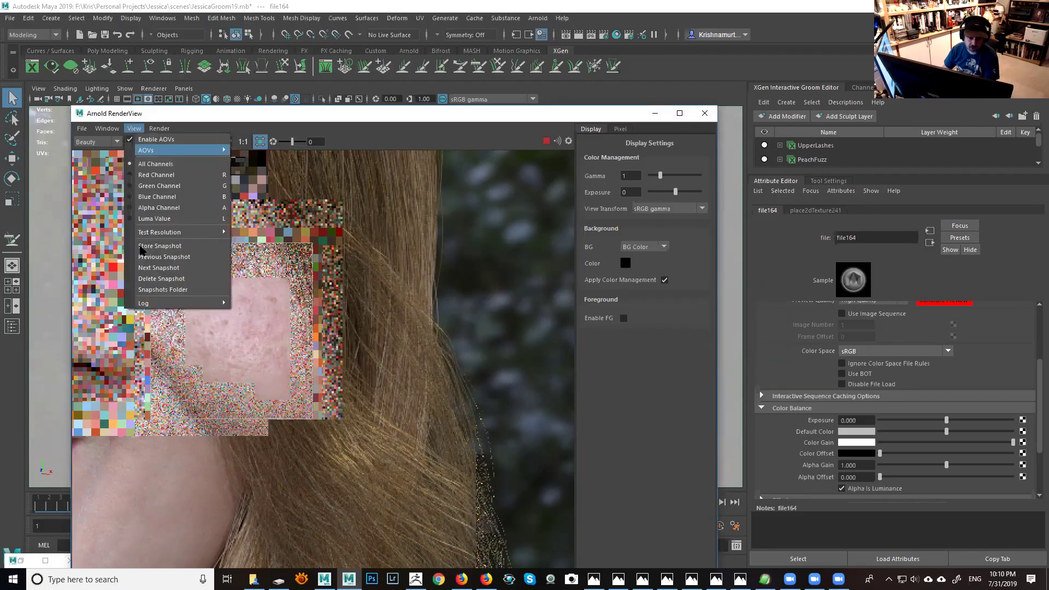
left_click(417, 116)
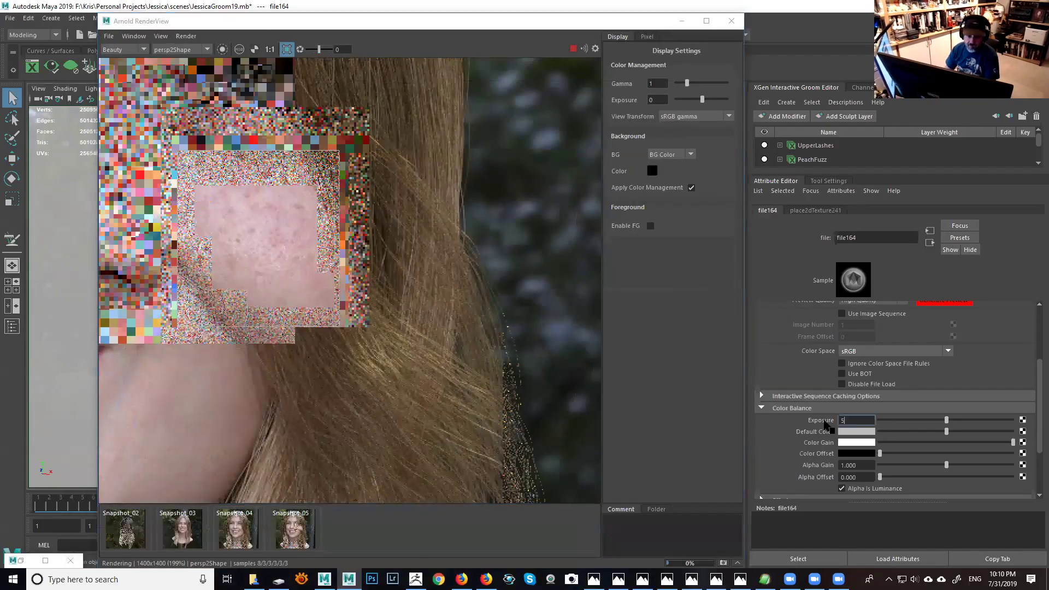
type("5")
key("Return")
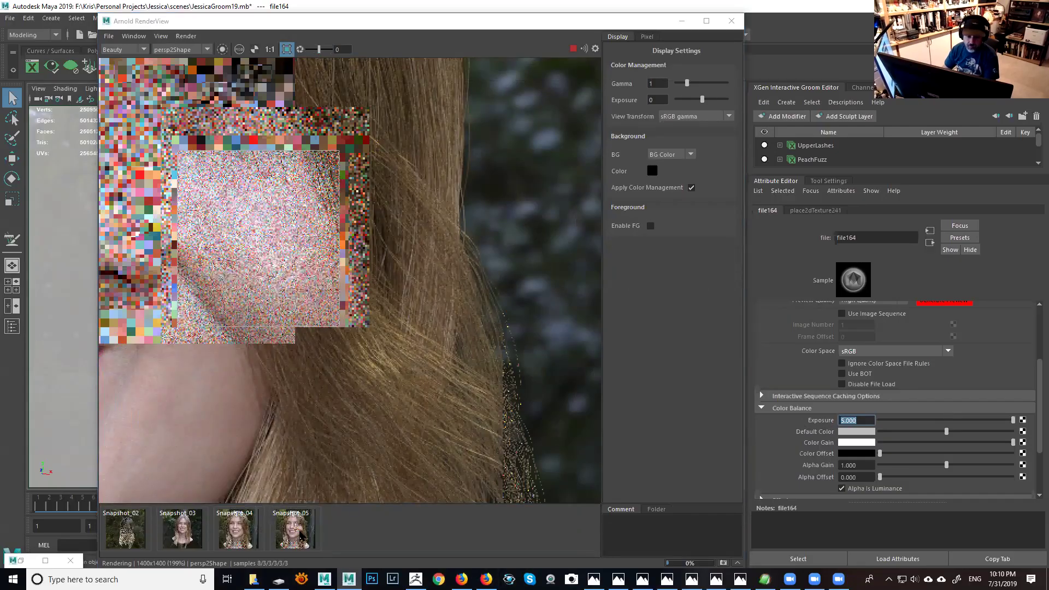
Step: Compare the live cheek render at Exposure 5 with Snapshot_05, examining the highlights inside the crop region up close
left_click(301, 537)
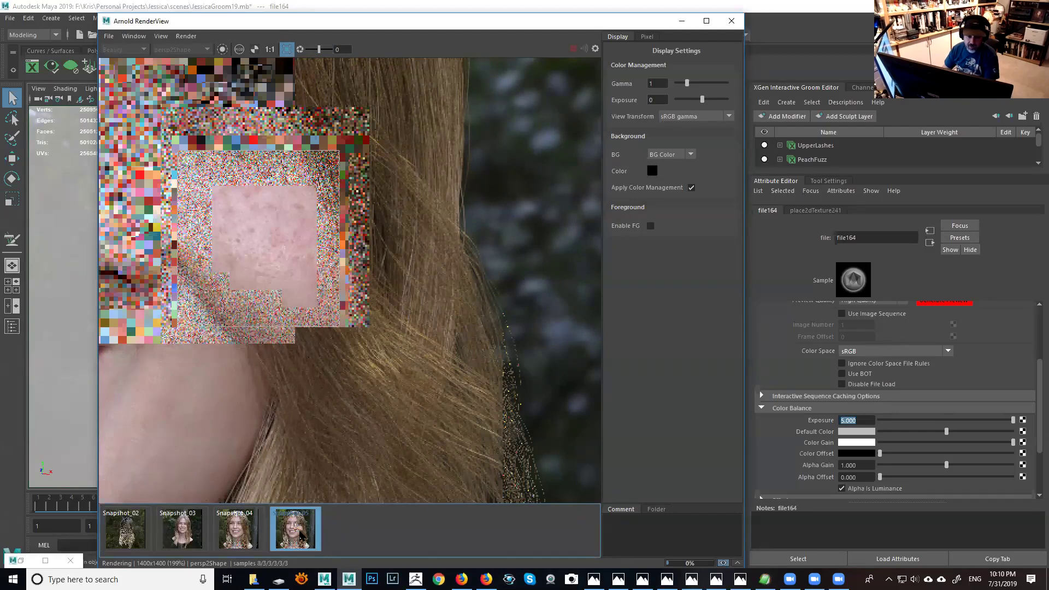
left_click(301, 536)
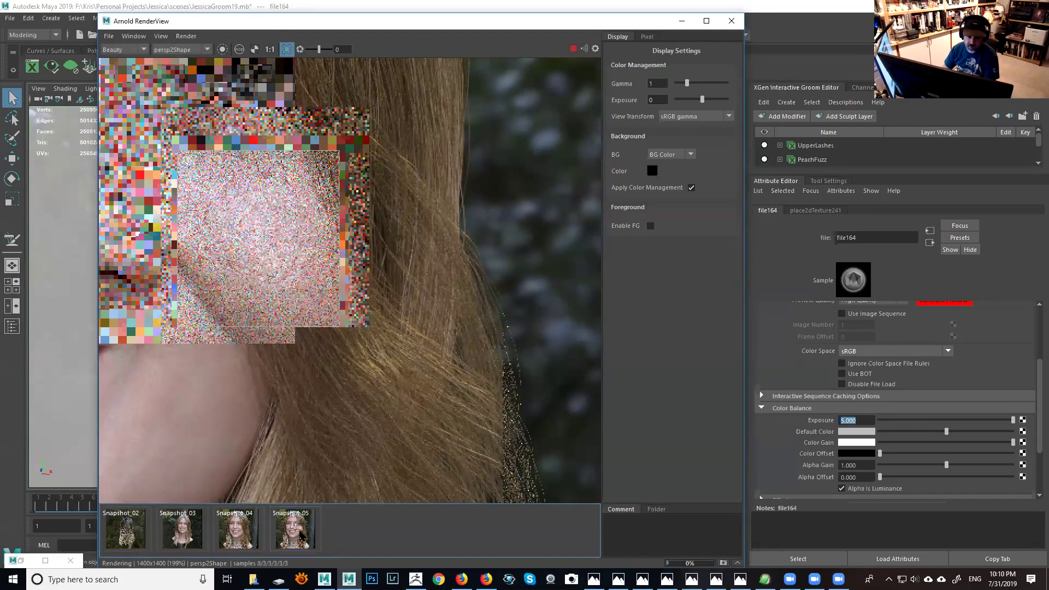
left_click(300, 536)
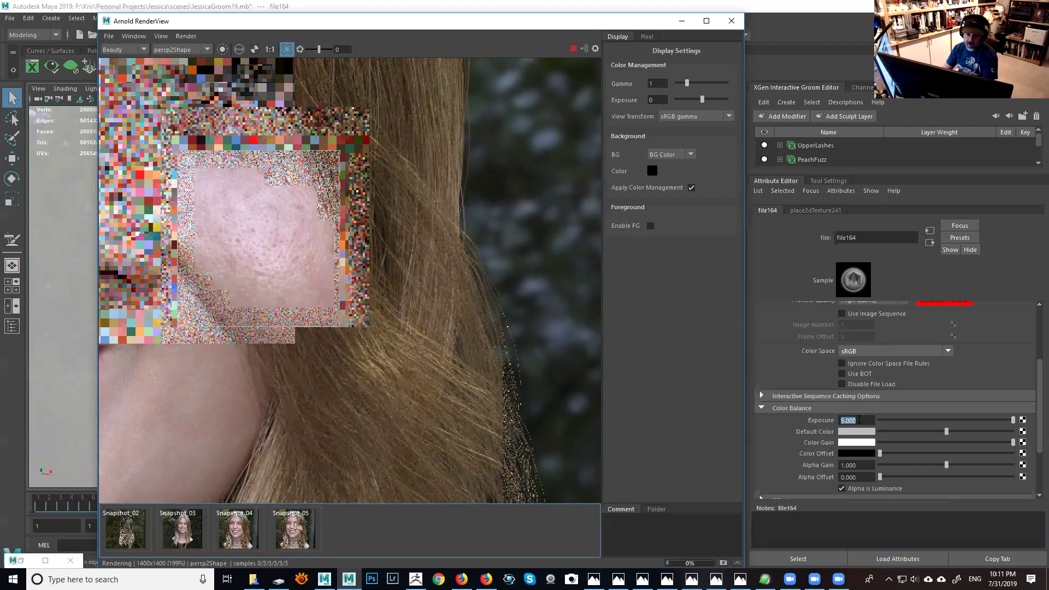
left_click(299, 538)
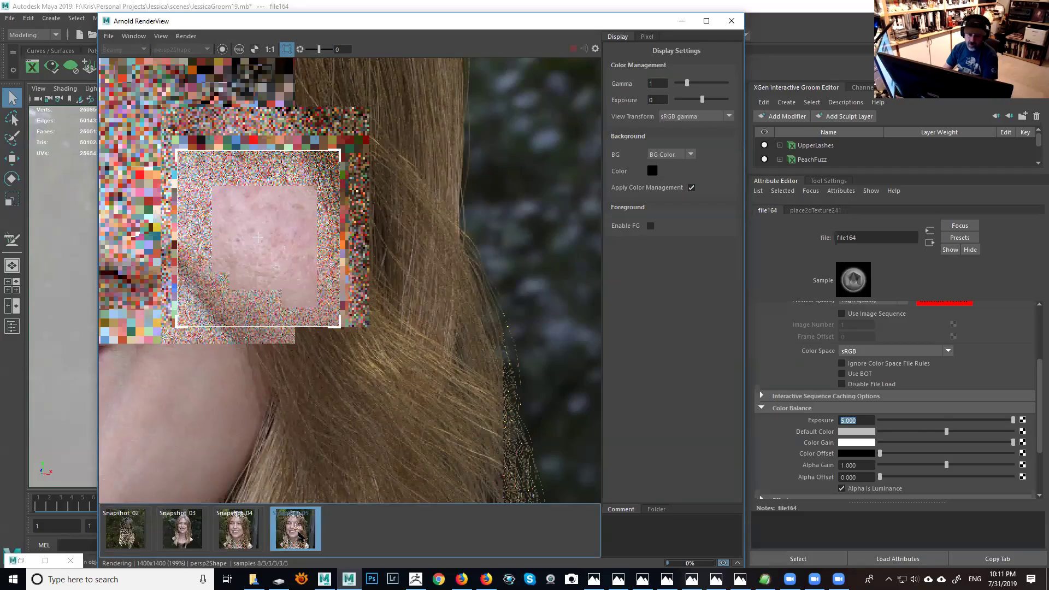
left_click(299, 537)
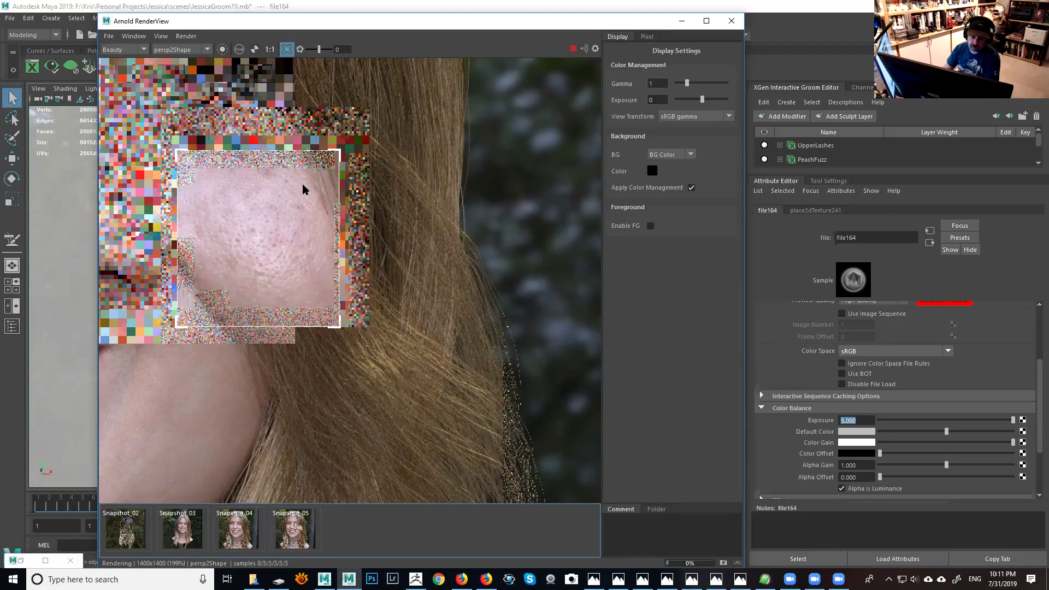
scroll(400, 162, "up", 1)
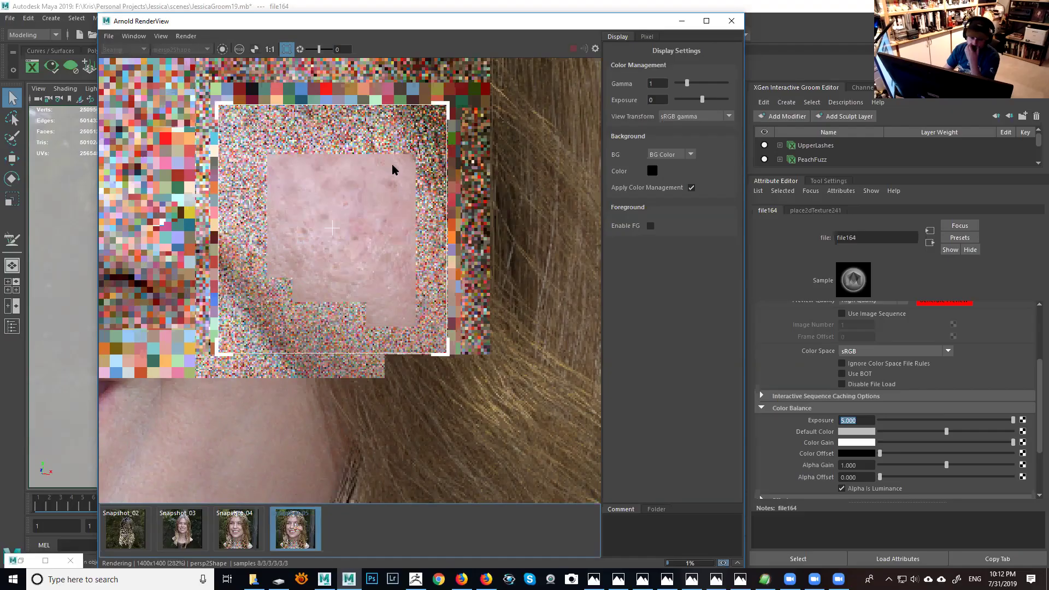
left_click(298, 529)
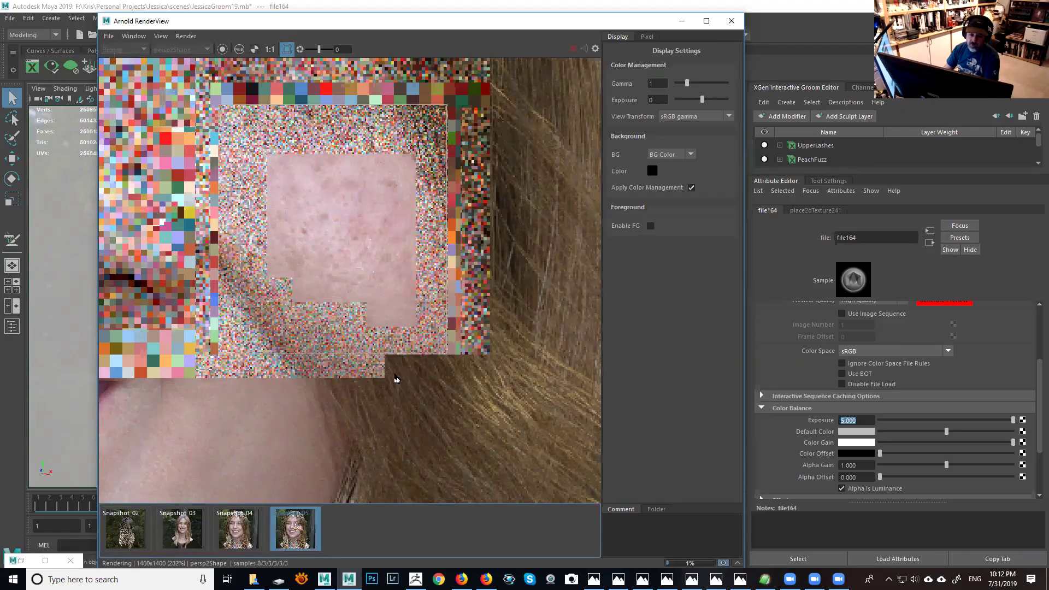
Step: Display Snapshot_04 and examine the skin highlights across the whole face and around the cheek
key("Left")
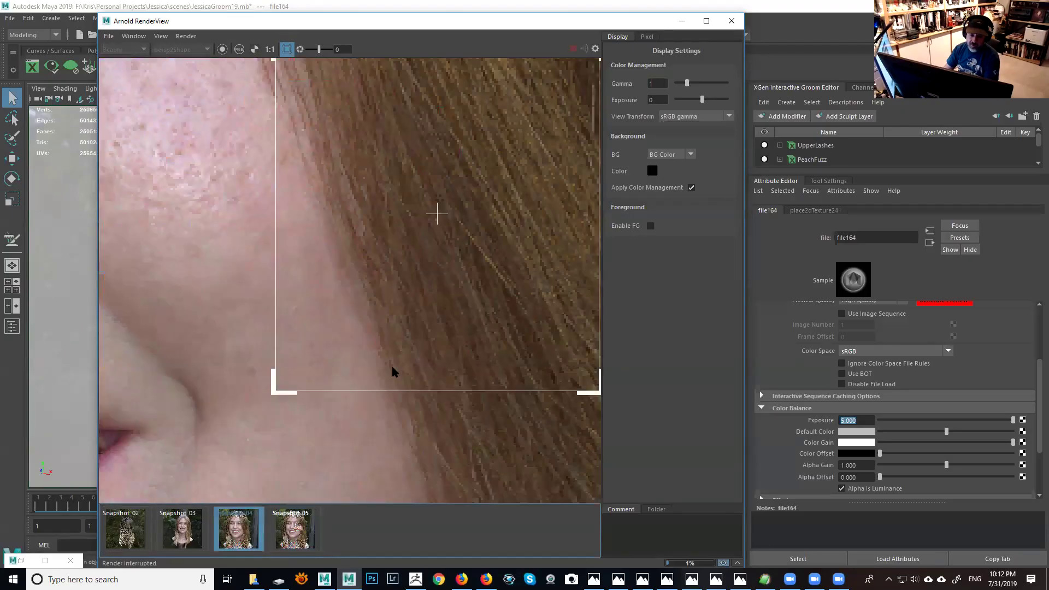
scroll(273, 355, "down", 3)
middle_click_drag(532, 353, 567, 356)
mouse_move(464, 313)
middle_mouse_down()
mouse_move(485, 314)
mouse_move(462, 315)
middle_mouse_up()
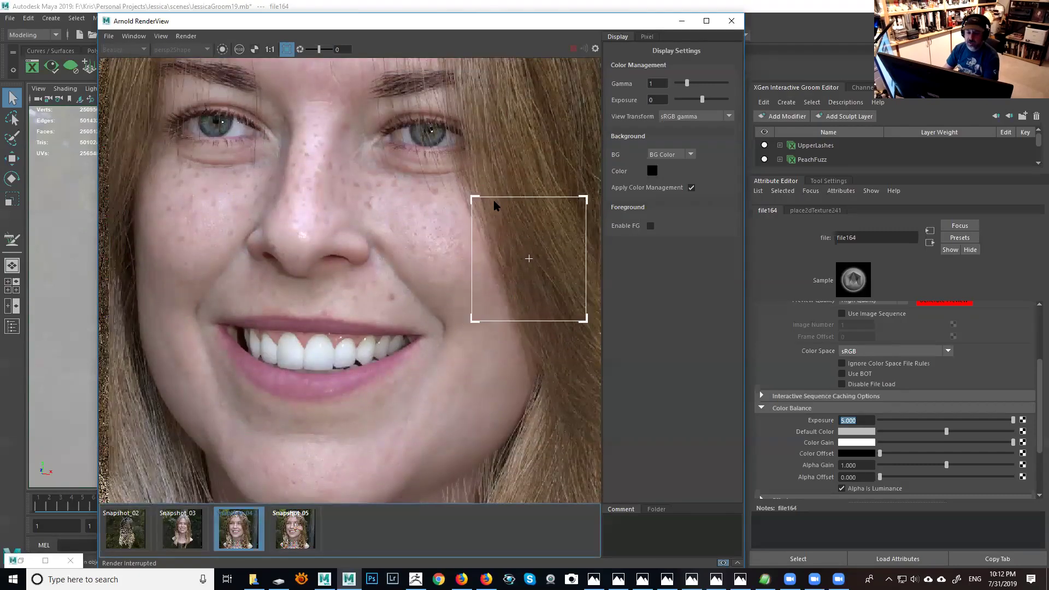
scroll(494, 204, "down", 2)
mouse_move(451, 223)
middle_mouse_down()
mouse_move(430, 235)
mouse_move(446, 217)
middle_mouse_up()
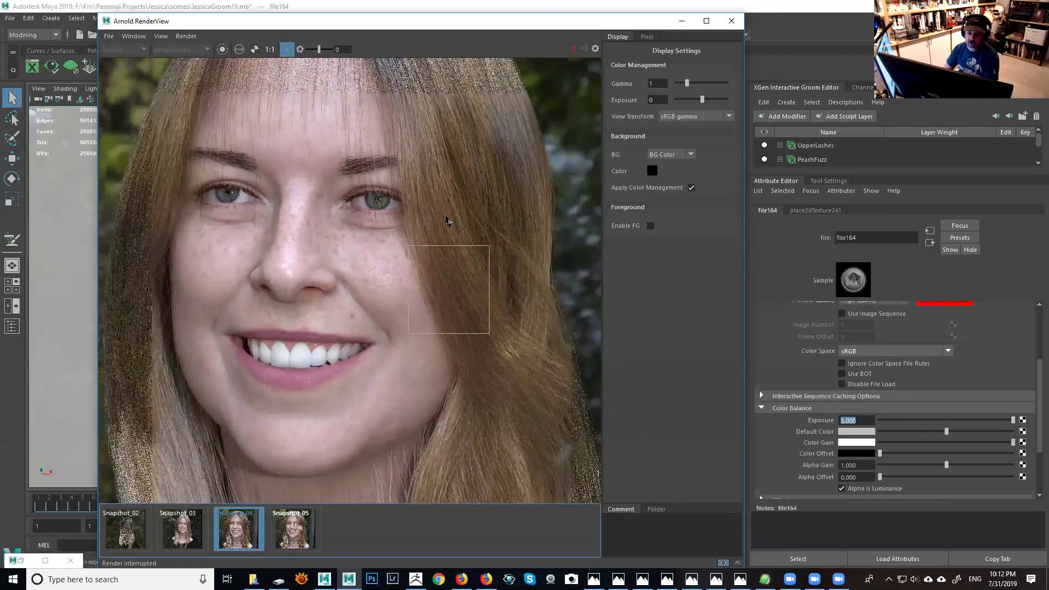
scroll(412, 254, "up", 1)
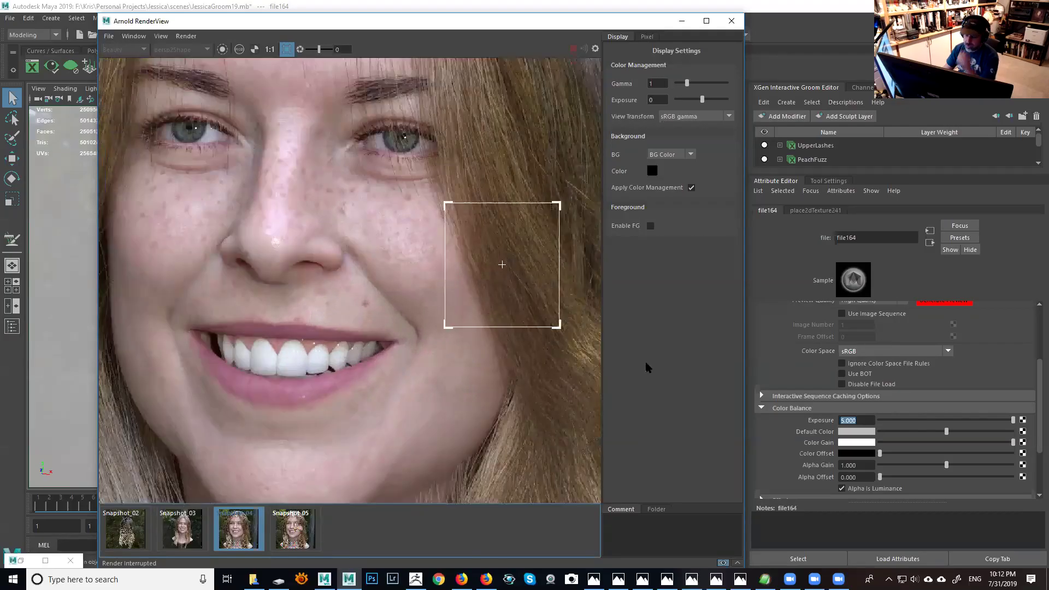
Step: Set the Spec29 file texture's Exposure to 1.2 and return from Snapshot_04 to the live render
left_click(868, 422)
type("2")
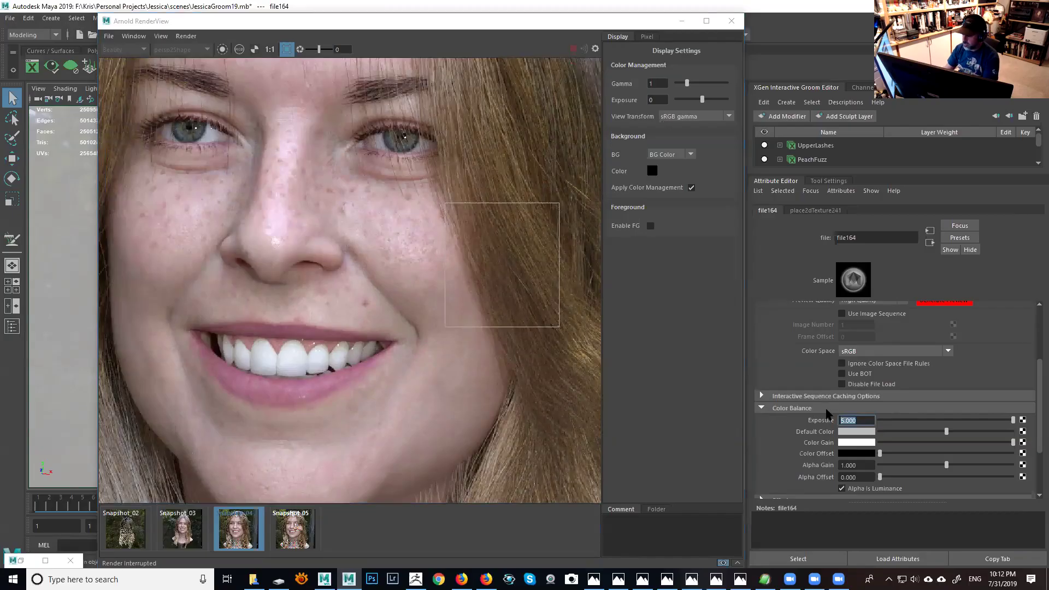
type(".2")
key("Return")
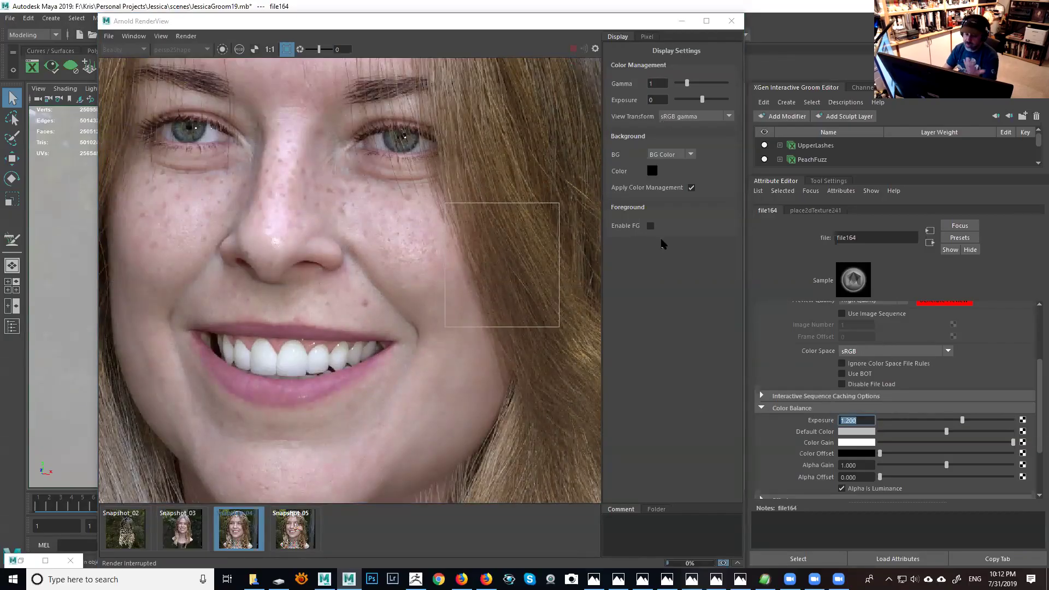
scroll(520, 285, "down", 1)
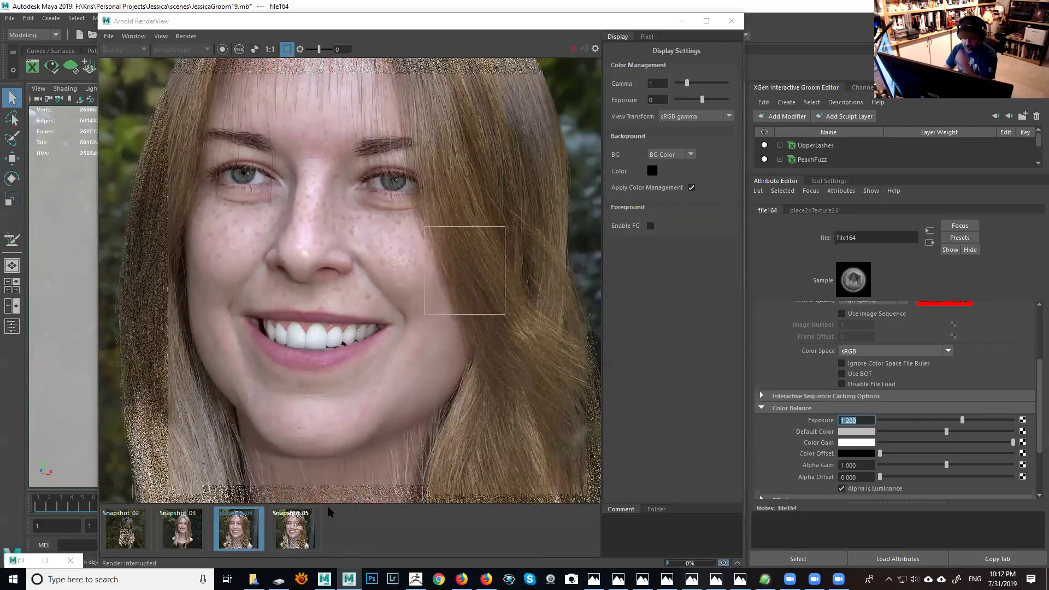
left_click(247, 541)
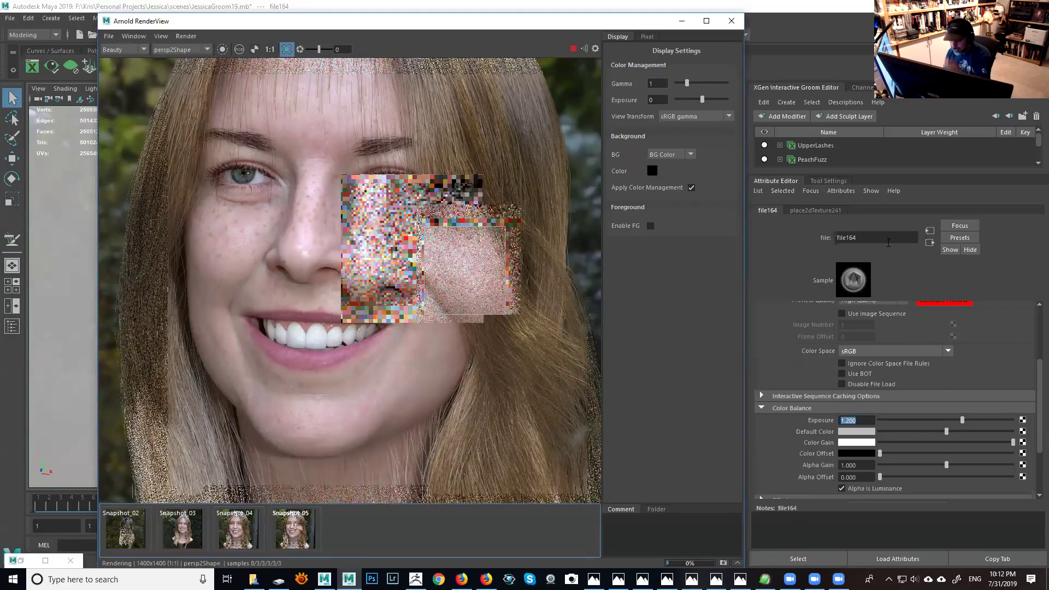
Step: Go to the JESS_SKIN shader, check its Coat and Specular roughness settings, and stop the Arnold render
left_click(930, 242)
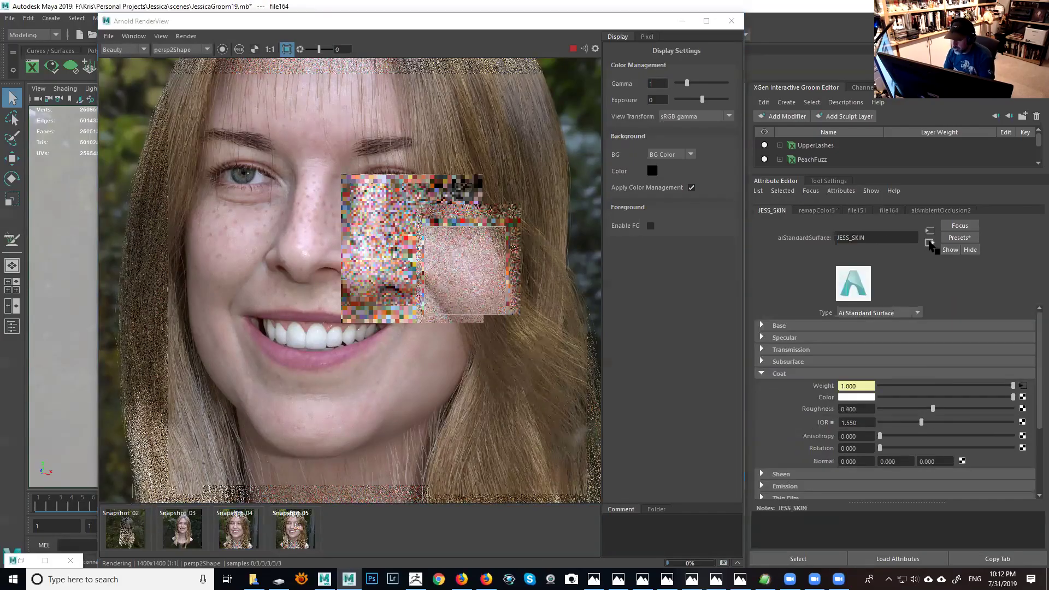
left_click(860, 409)
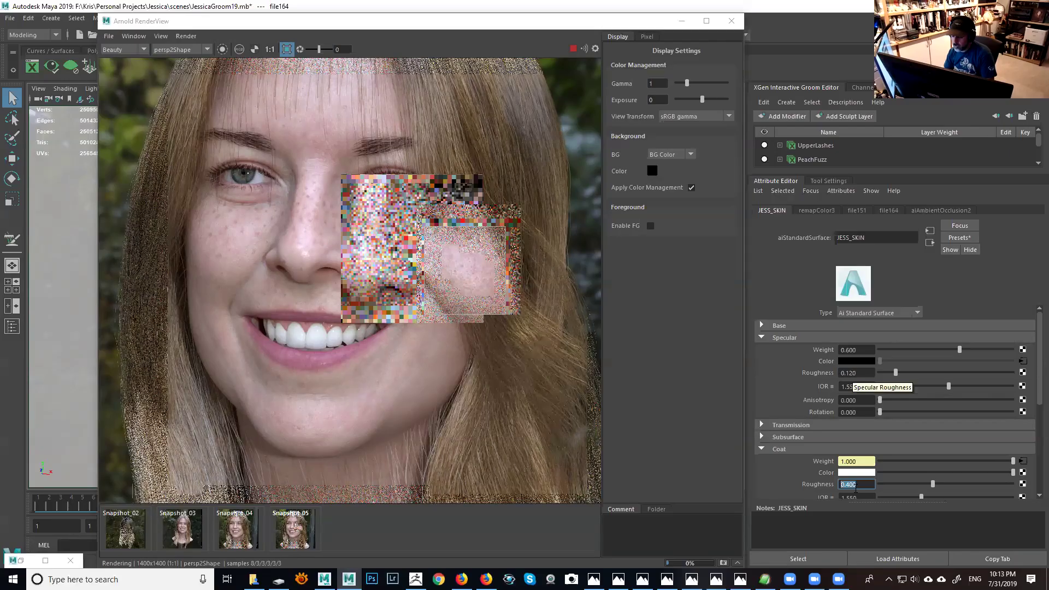
left_click(762, 338)
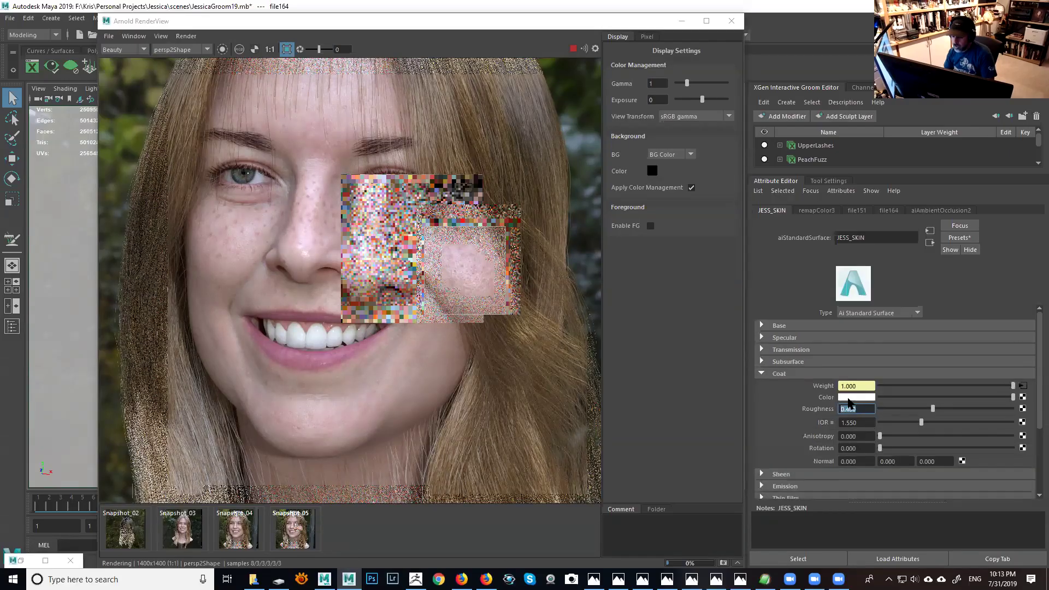
left_click(571, 47)
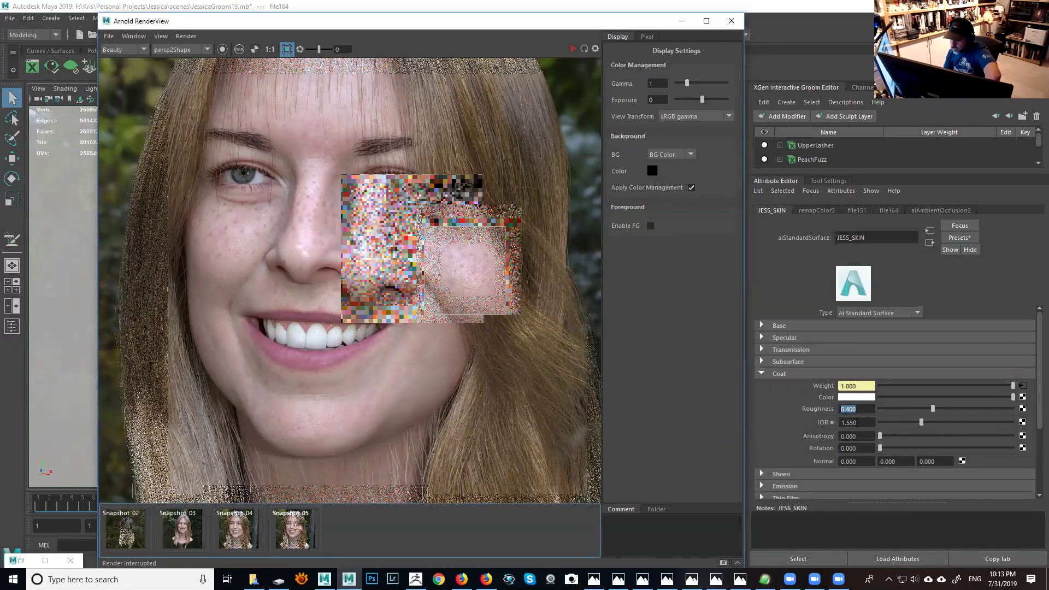
Step: Review the file texture feeding JESS_SKIN's Coat Weight and compare the shader's Specular and Coat attributes
left_click(858, 422)
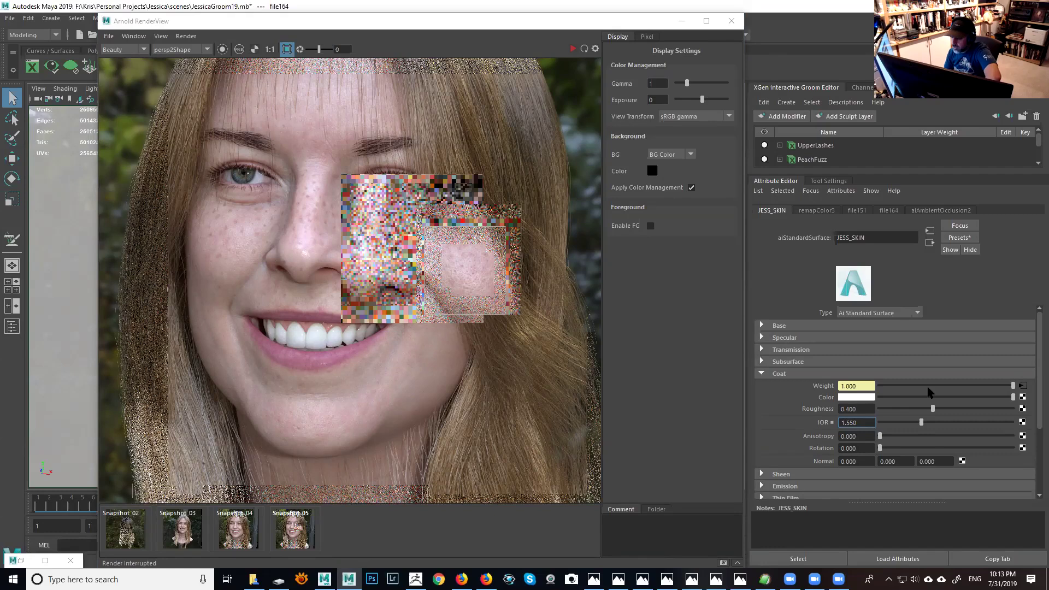
left_click(1020, 386)
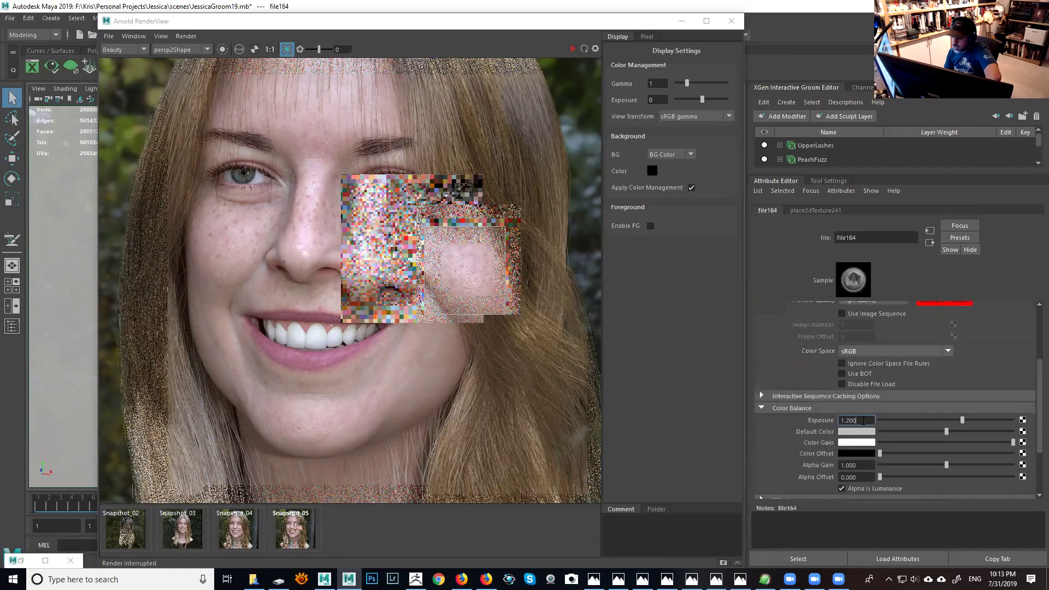
left_click(931, 243)
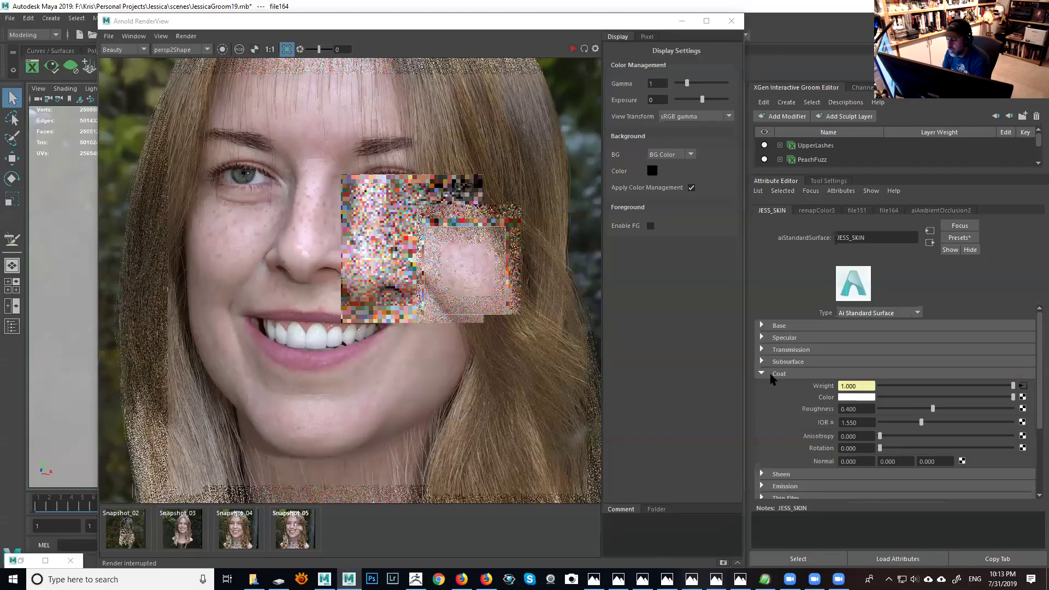
left_click(763, 338)
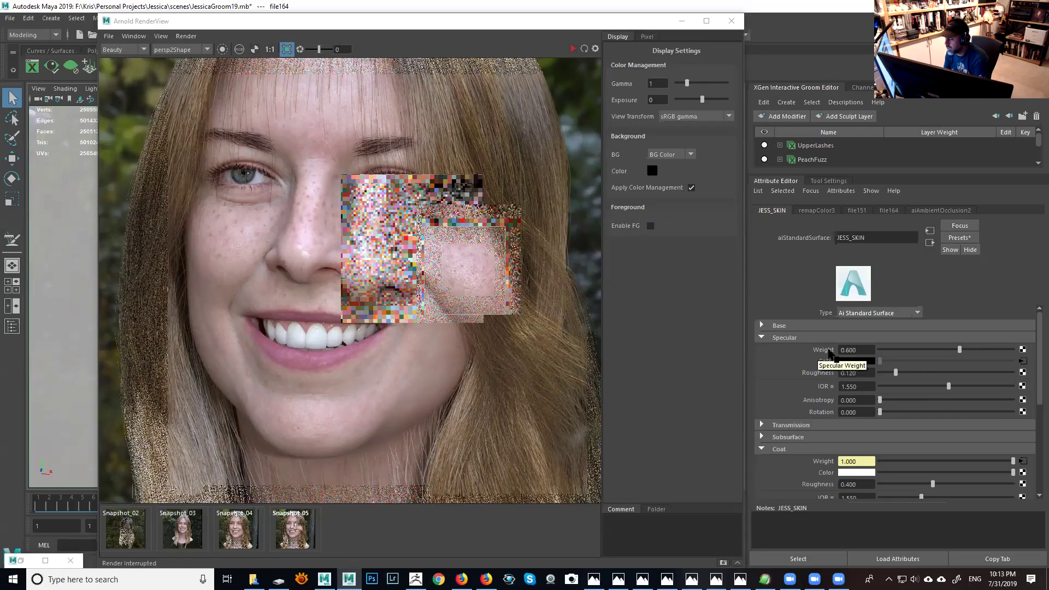
scroll(869, 415, "down", 1)
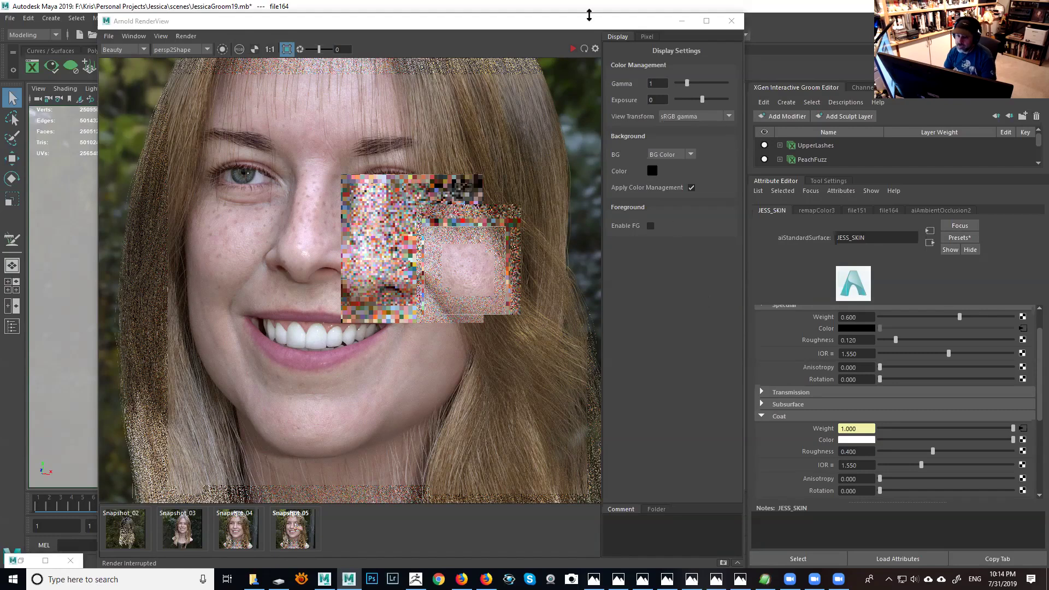
Step: Fit the full head render in view, minimize the render window and bring up Hypershade
key("f")
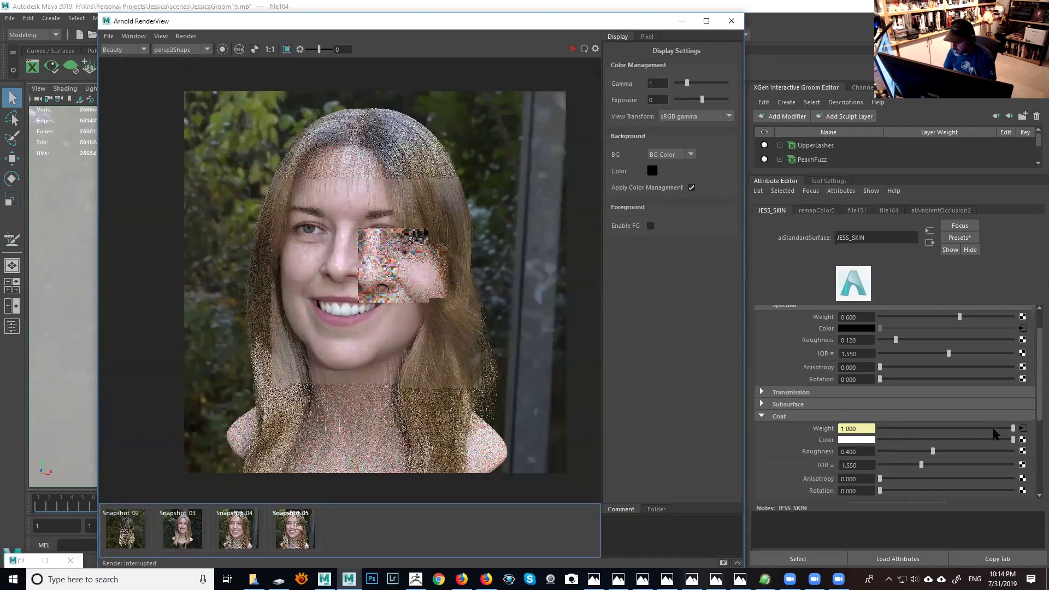
left_click(682, 22)
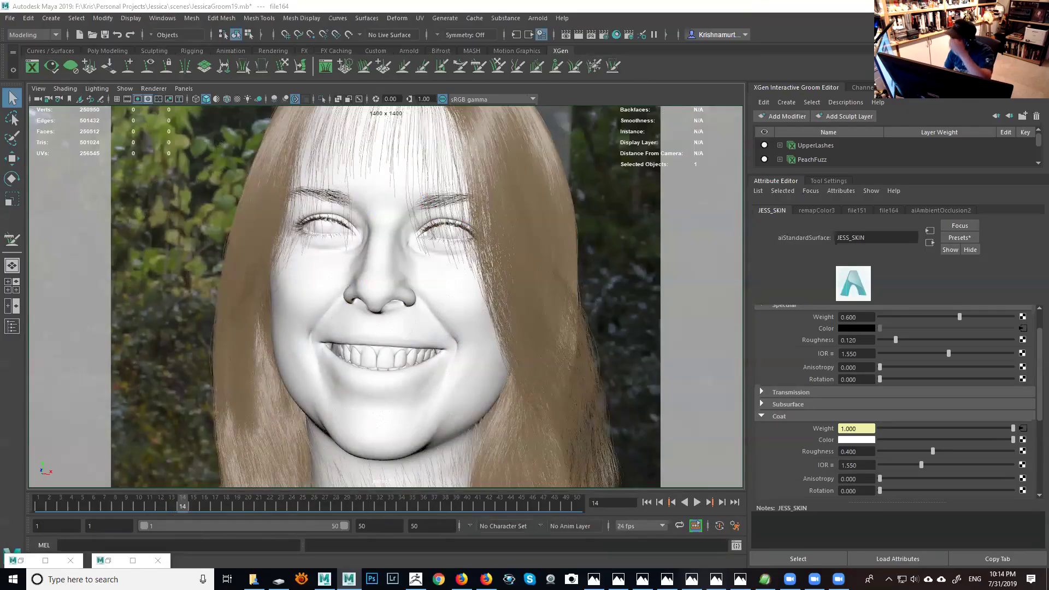
key("alt+Tab")
Step: Connect the Out Color of the selected Spec29-TM1005.tif file node to JESS_SKIN's Coat Color
middle_click_drag(556, 481, 535, 355, "alt")
middle_click_drag(504, 407, 539, 371, "alt")
scroll(508, 434, "down", 3)
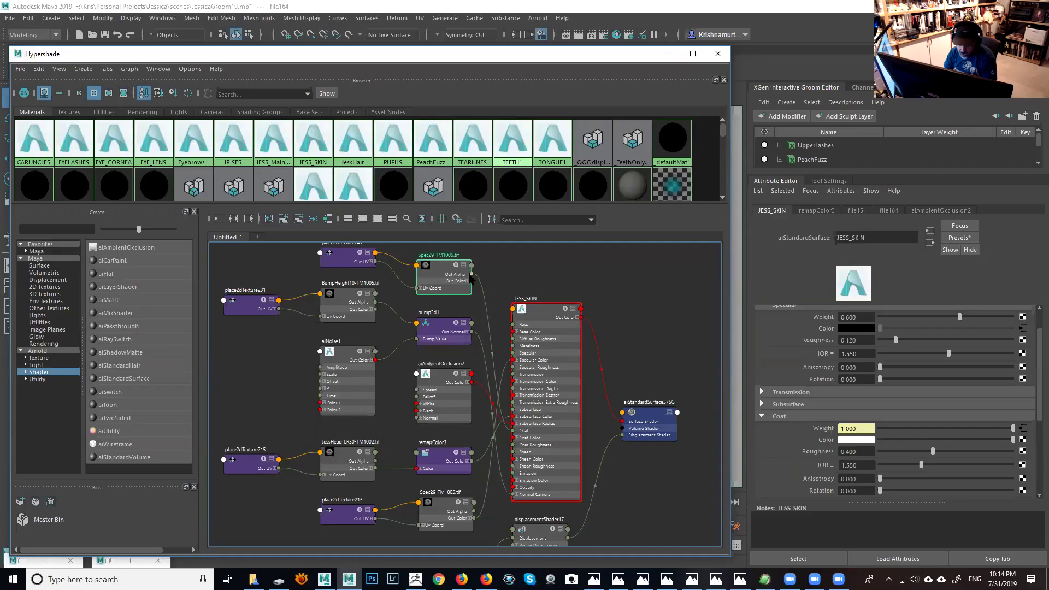
scroll(461, 279, "up", 3)
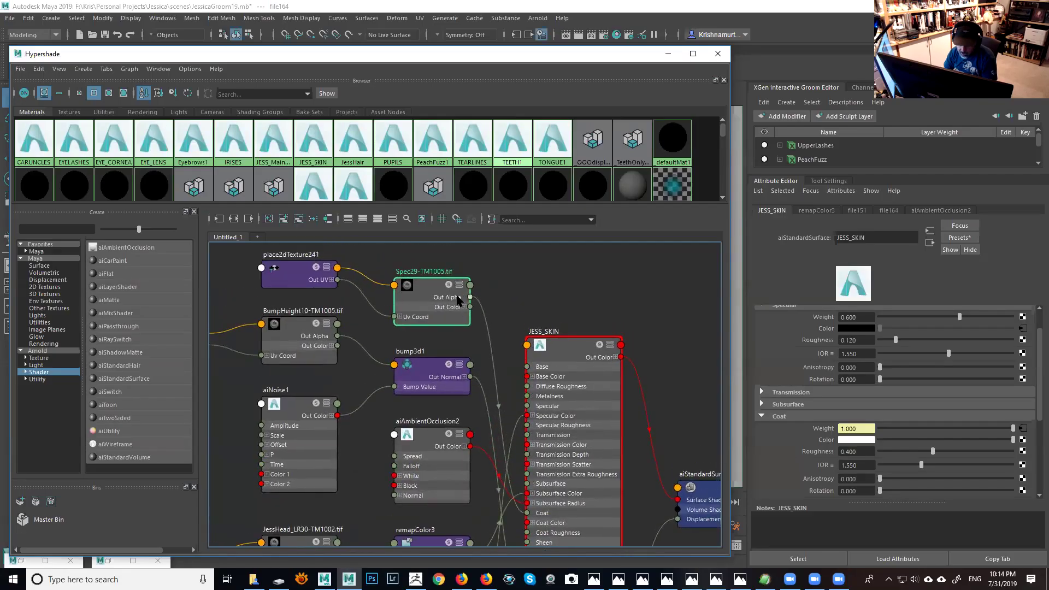
middle_click_drag(527, 465, 484, 399, "alt")
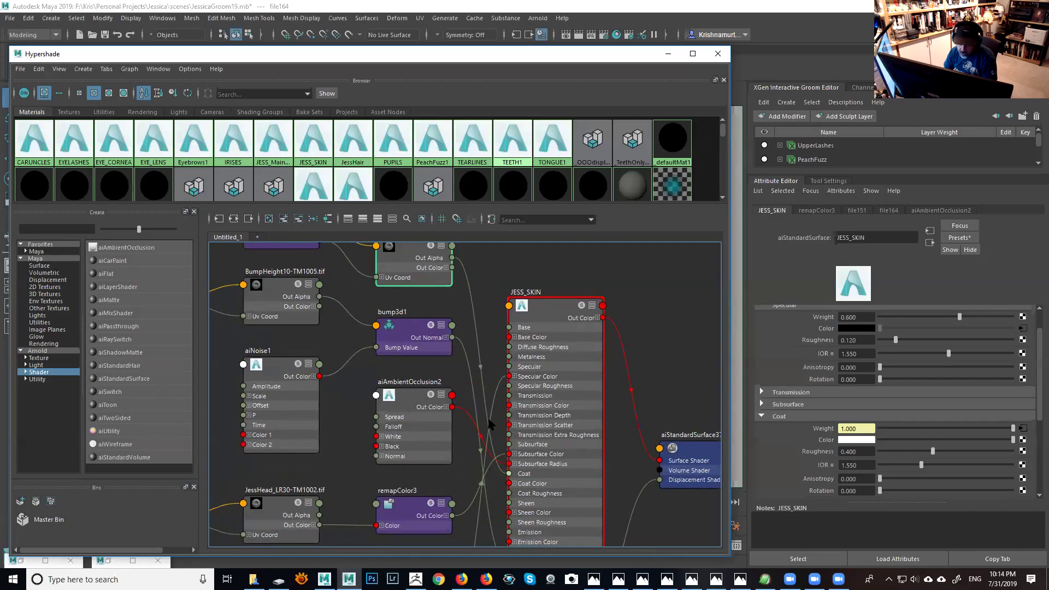
middle_click_drag(466, 293, 466, 314, "alt")
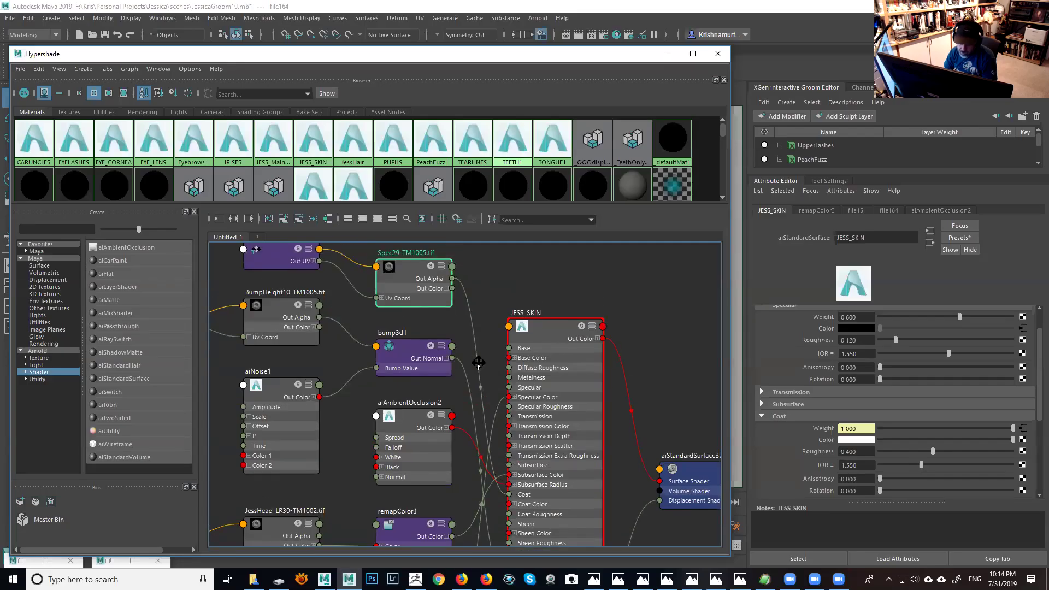
middle_click_drag(479, 363, 470, 340, "alt")
right_click_drag(498, 352, 460, 288, "alt")
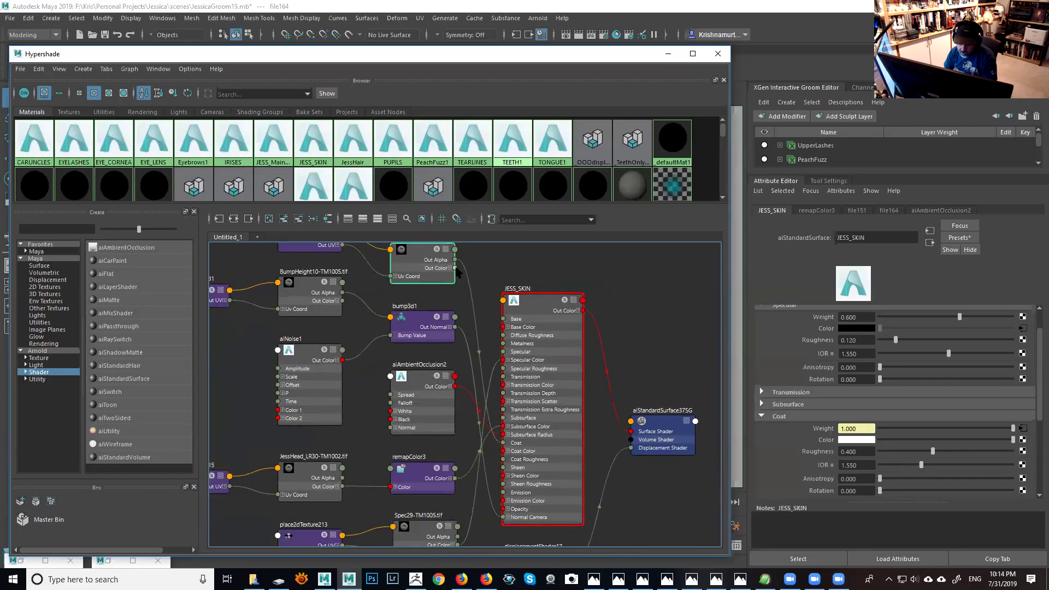
left_click_drag(456, 268, 502, 451)
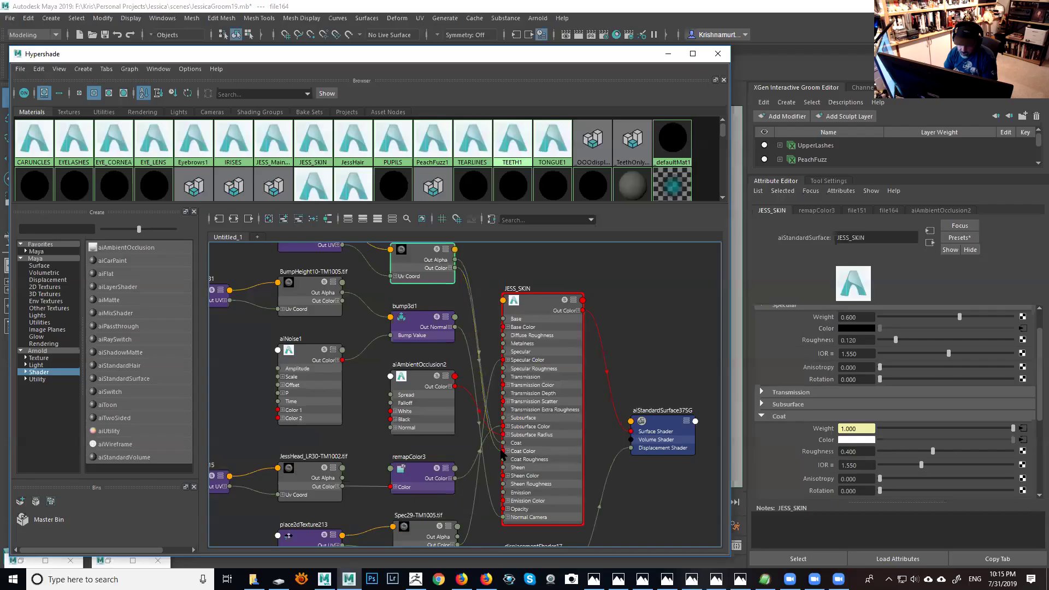
Step: Recheck the Coat Color connection in Hypershade, minimize it and restore the Arnold RenderView
left_click(668, 53)
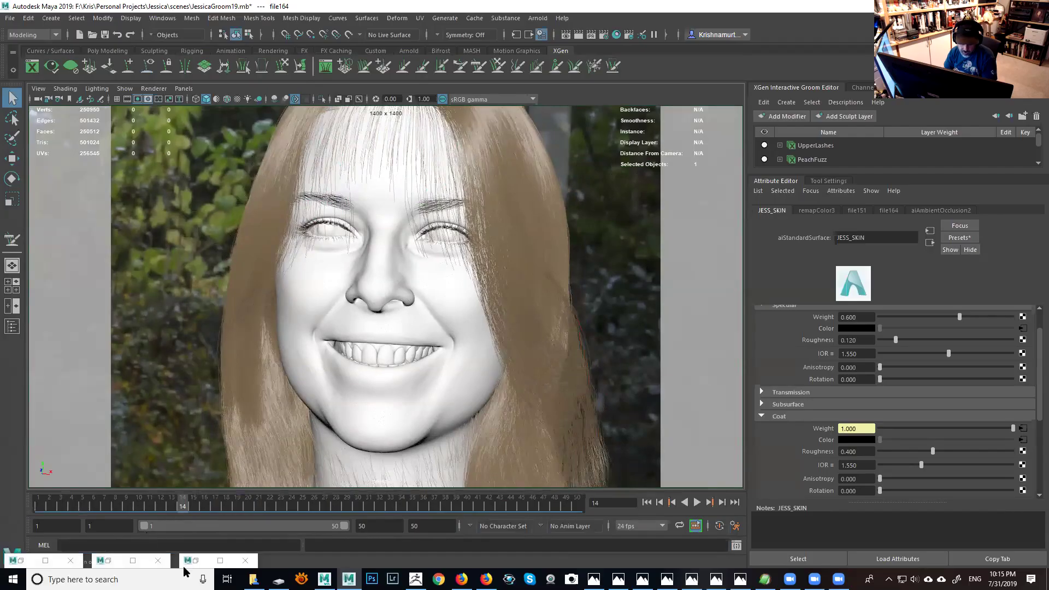
left_click(195, 563)
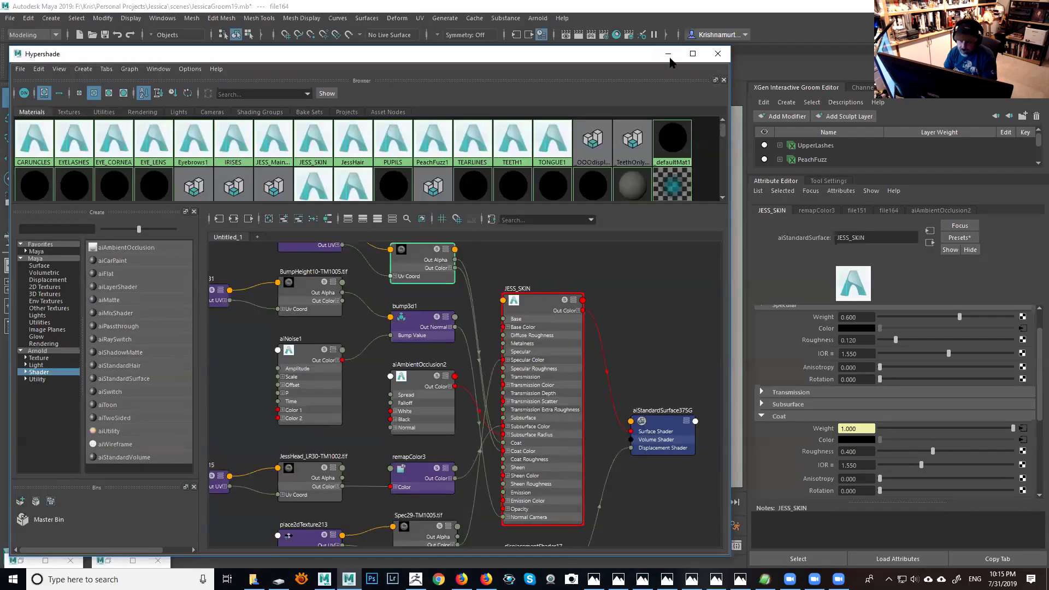
left_click(669, 54)
left_click(109, 561)
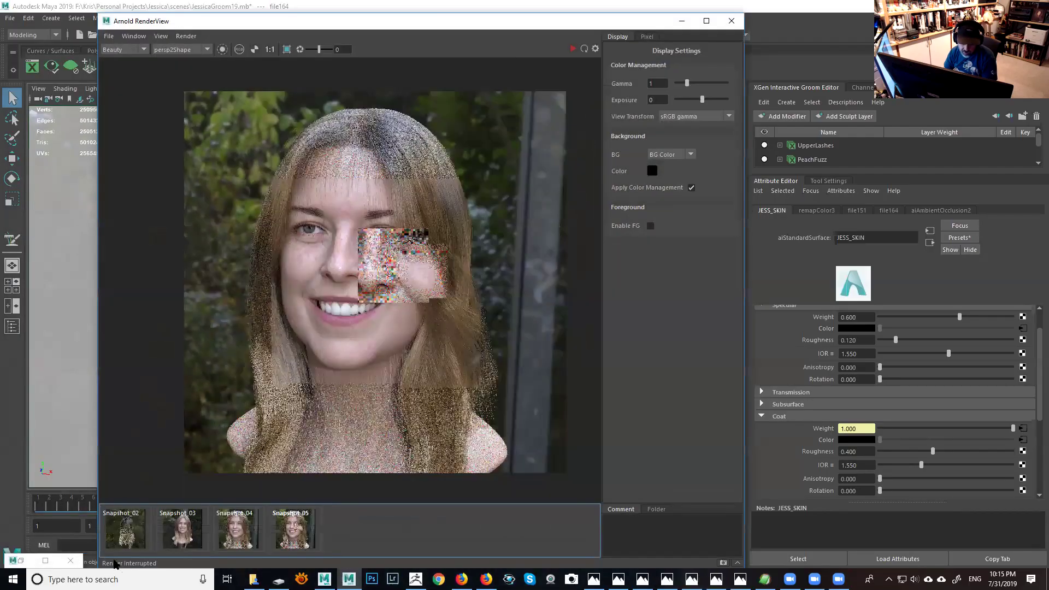
Step: Restart the Arnold render, stop it and run a full scene update
left_click(584, 49)
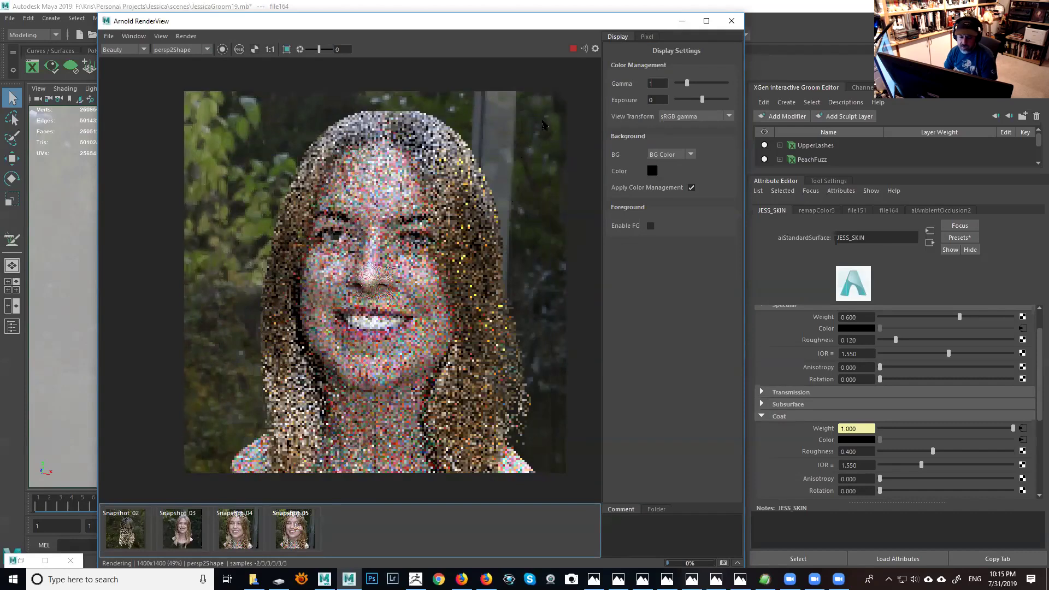
left_click(573, 50)
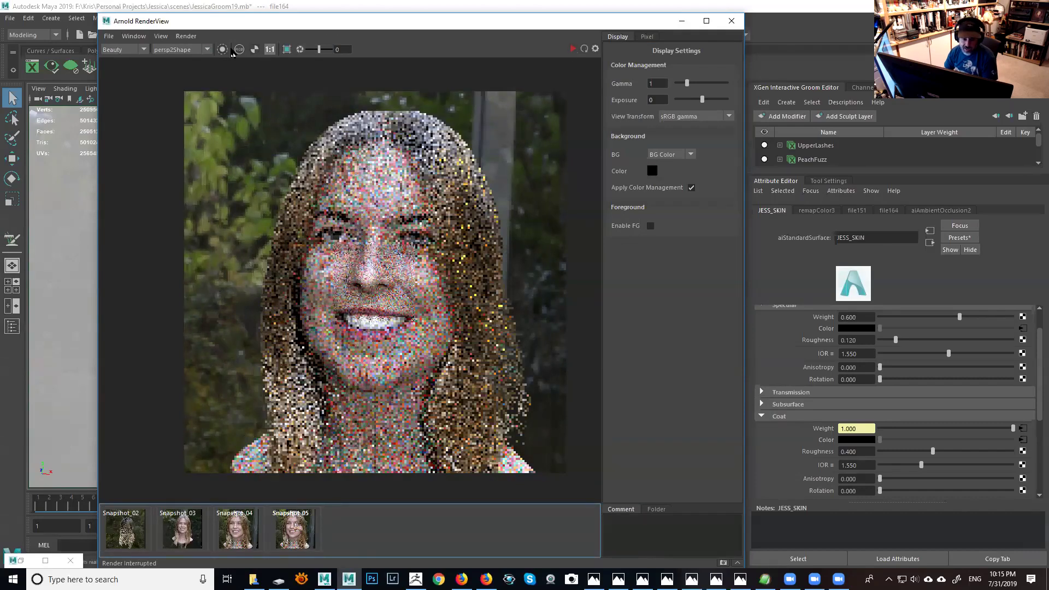
left_click(176, 37)
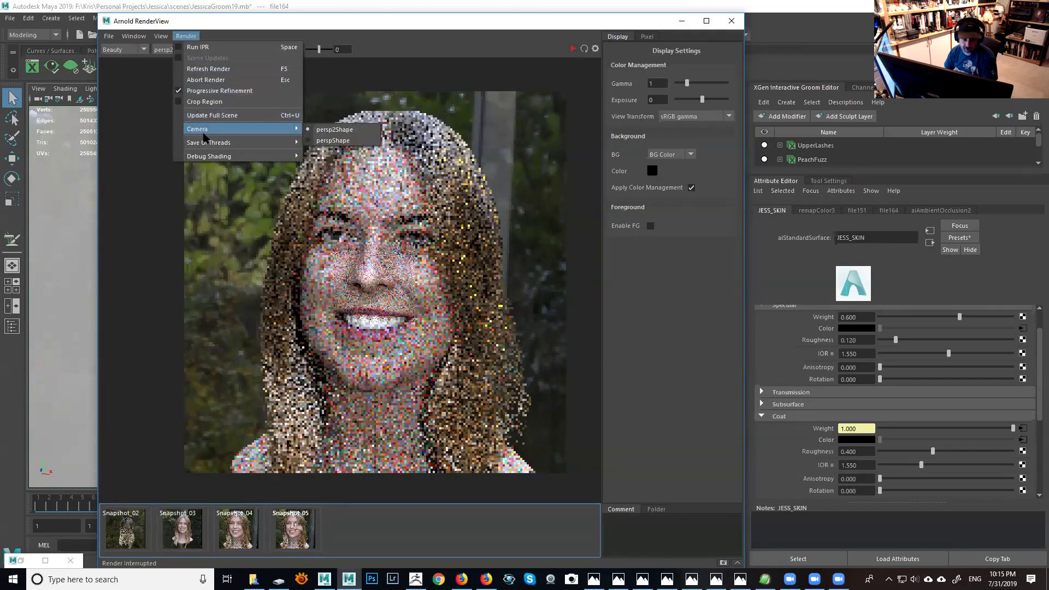
left_click(206, 115)
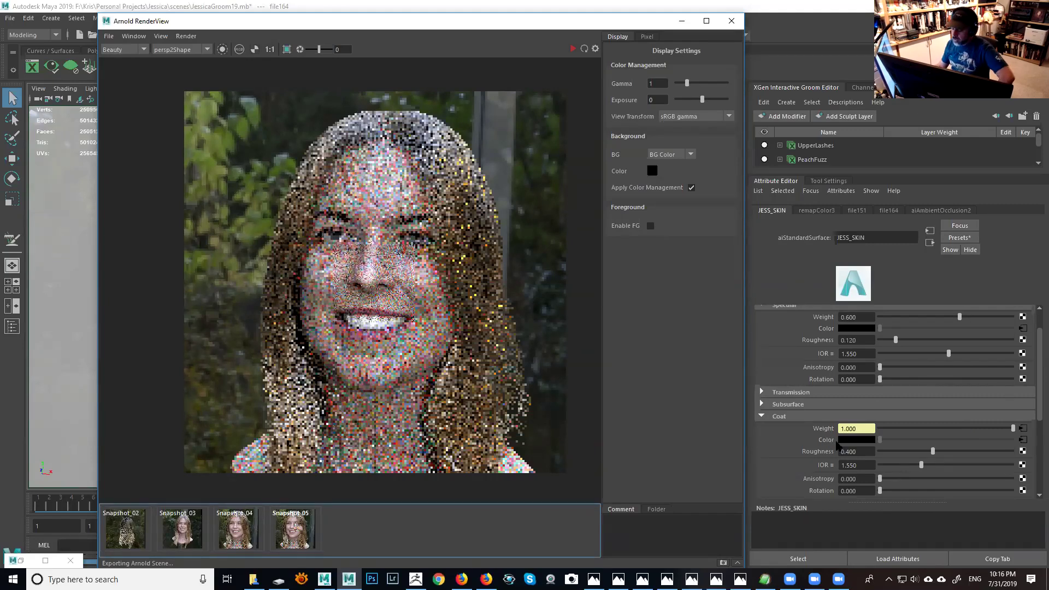
Step: Review the Color Balance and File Attributes of the file texture driving JESS_SKIN's coat, and return to the shader
left_click(1033, 407)
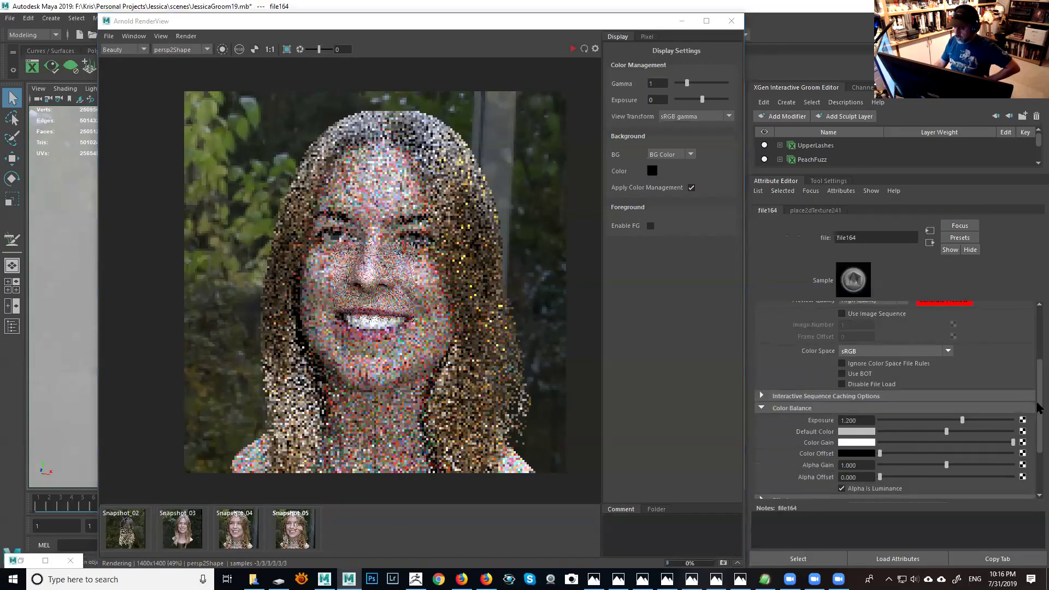
left_click_drag(1039, 411, 1040, 352)
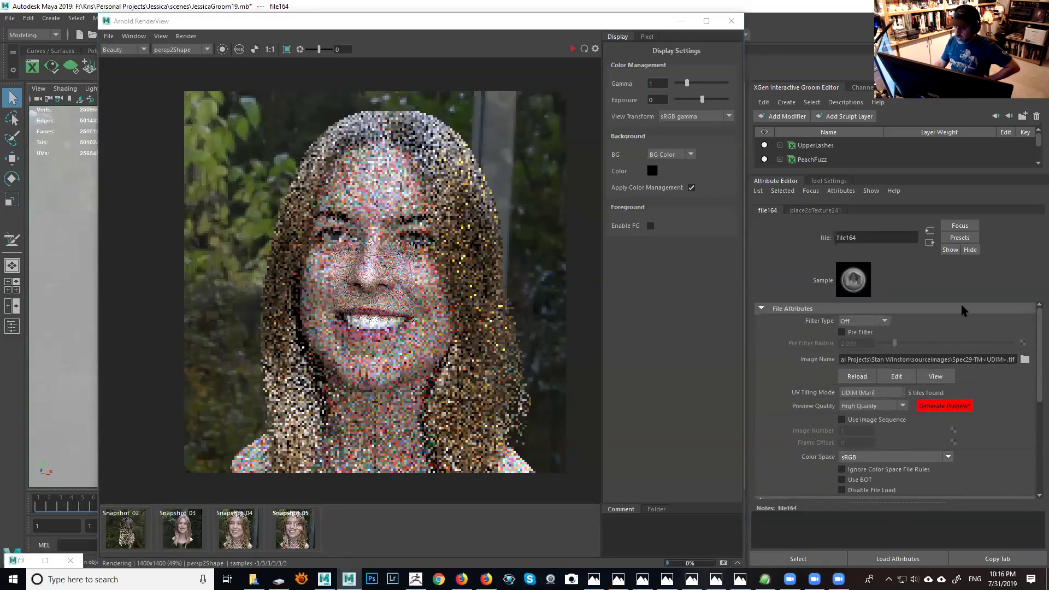
left_click(930, 243)
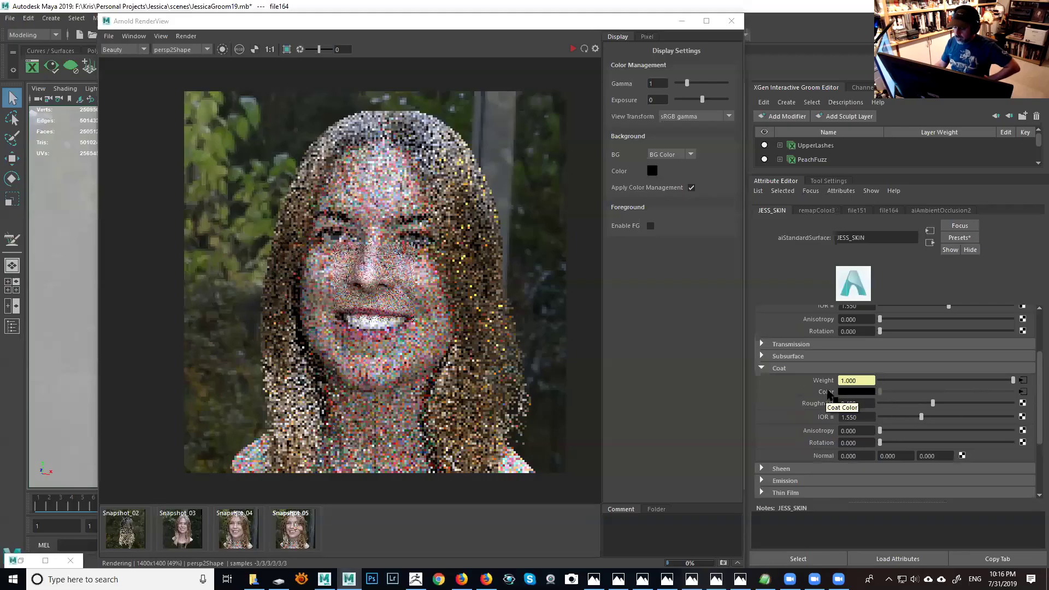
Step: Examine JESS_SKIN's Sheen attributes and browse the aiStandardSurface presets, including Velvet, without applying one
left_click(762, 368)
left_click(762, 381)
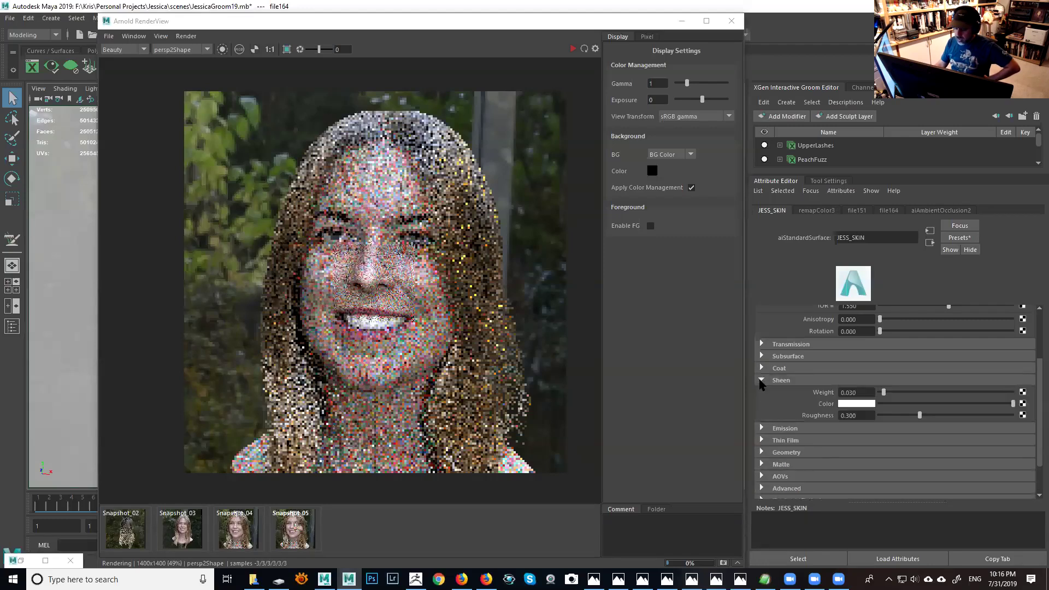
double_click(855, 393)
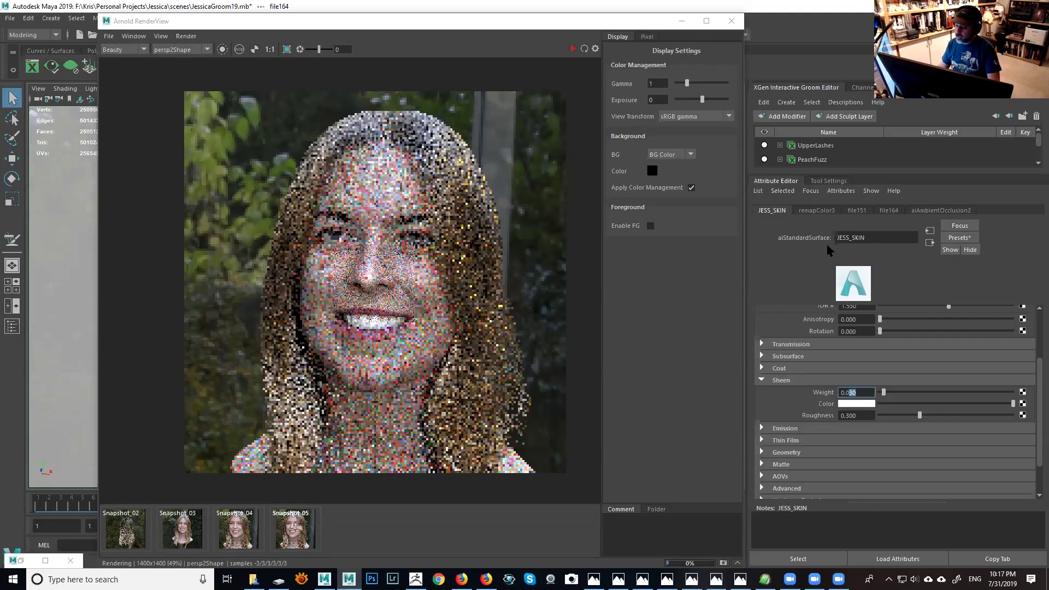
left_click(957, 239)
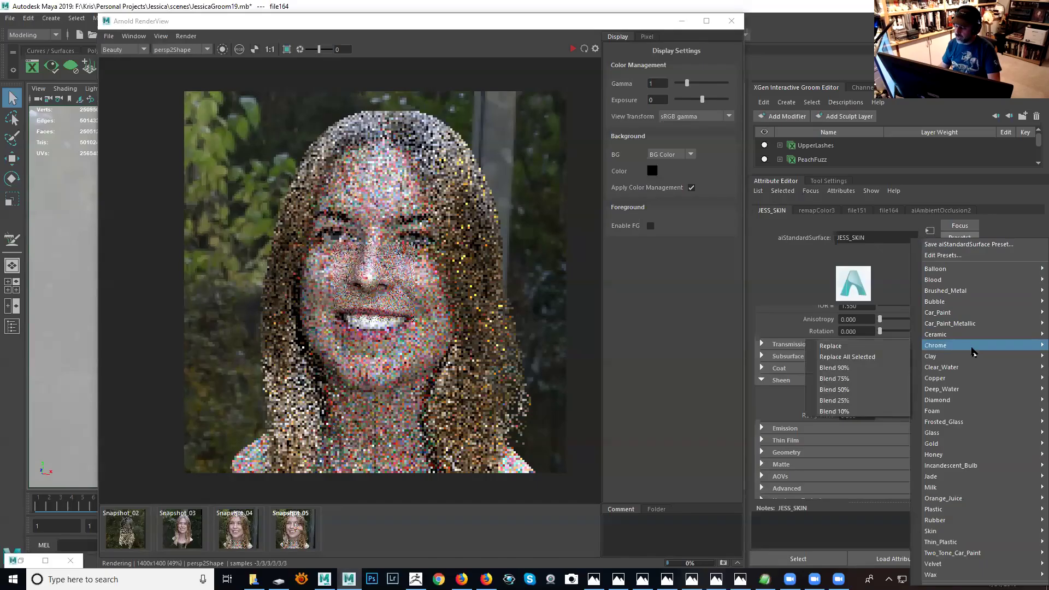
mouse_move(966, 425)
mouse_move(963, 533)
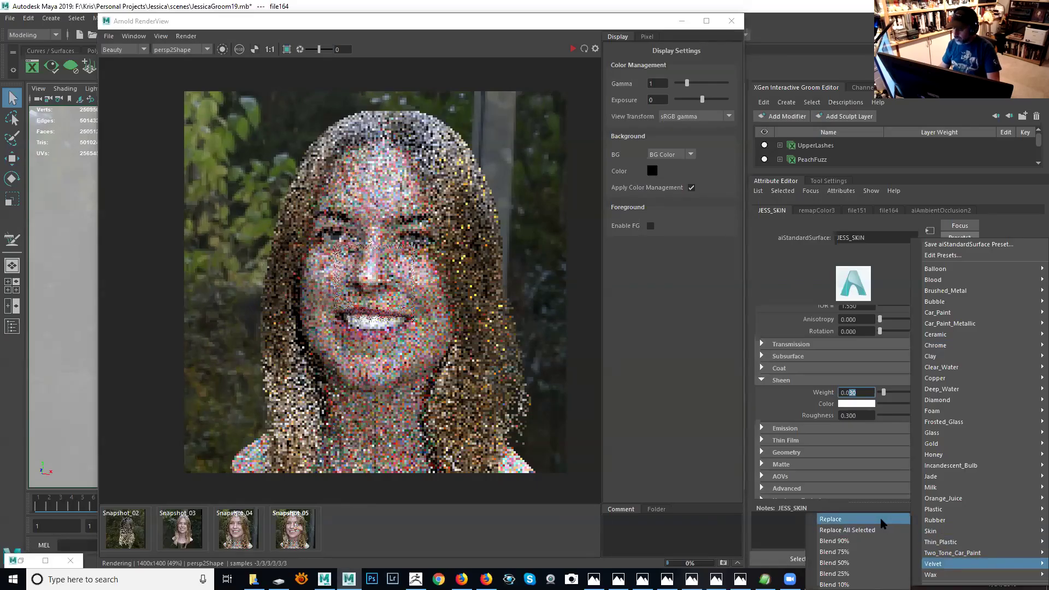
left_click(988, 183)
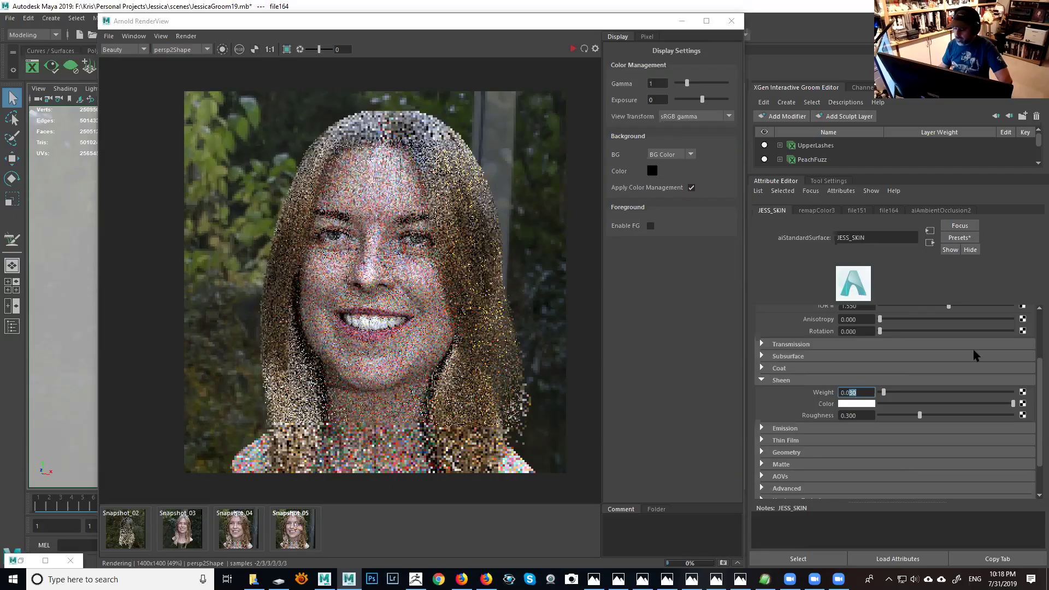
Step: Open the file texture feeding JESS_SKIN's Coat Weight, set its Exposure to 0 and refresh the render
left_click(763, 369)
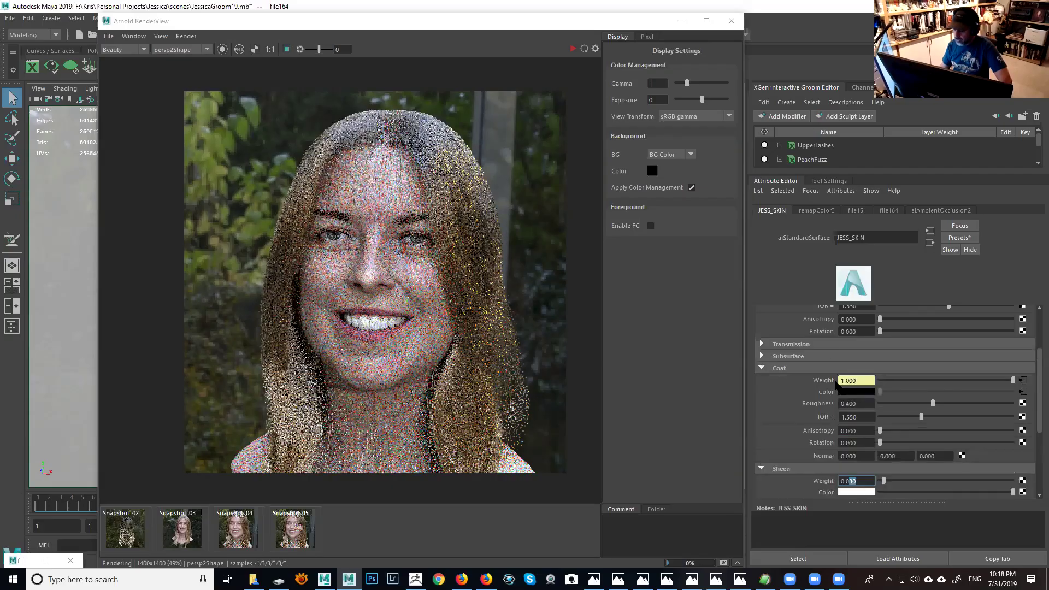
left_click(1022, 381)
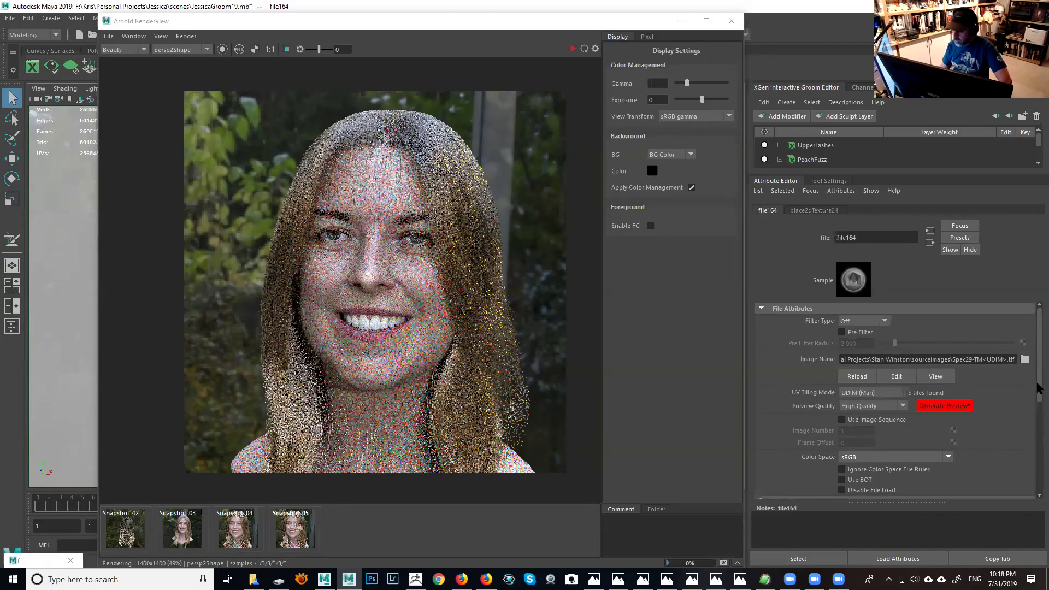
scroll(1027, 386, "down", 5)
left_click(856, 423)
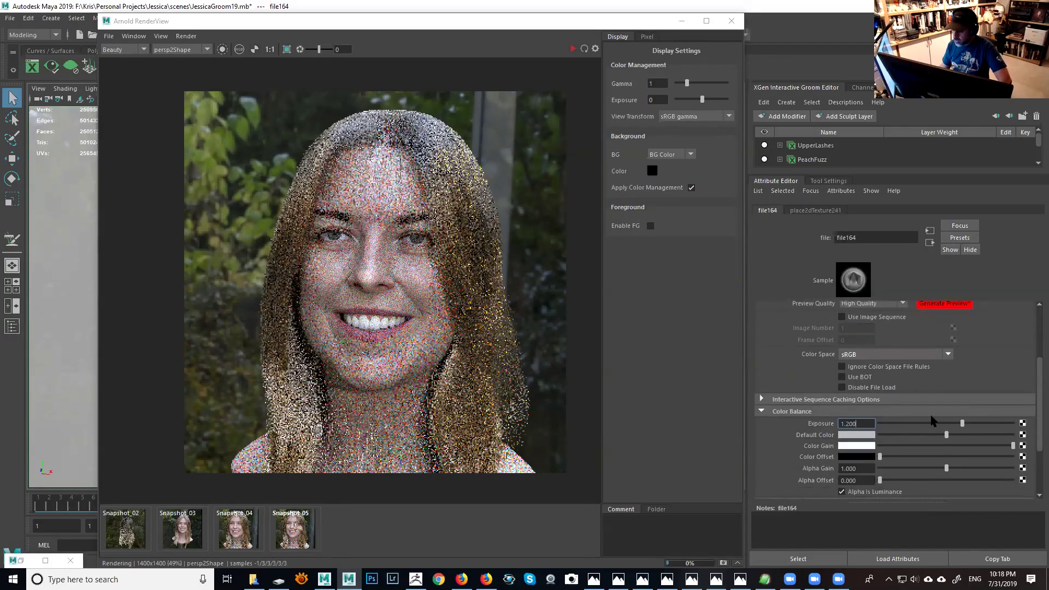
double_click(850, 426)
type("0")
key("Return")
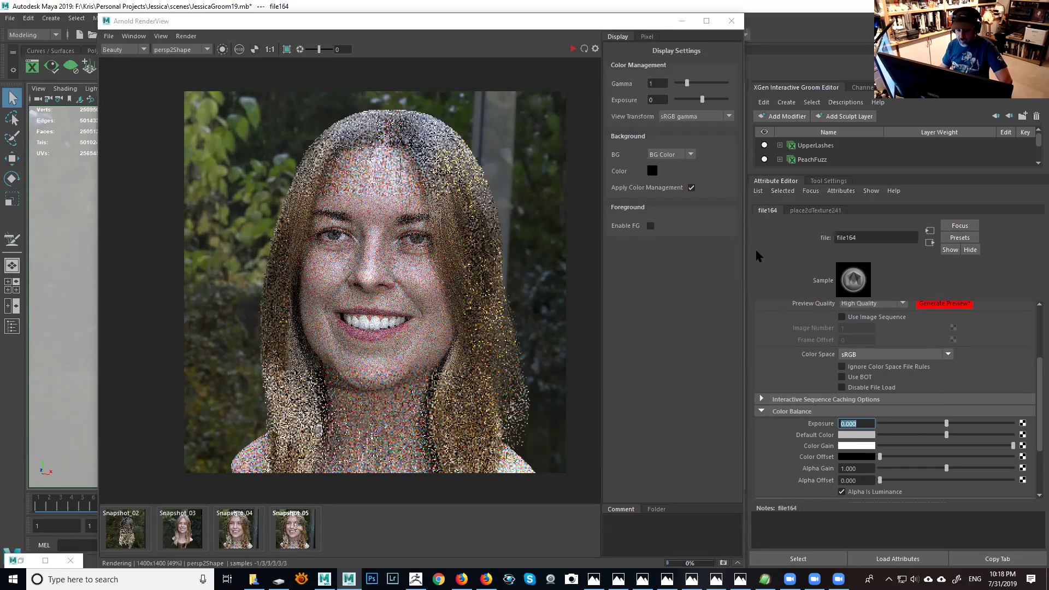
left_click(715, 236)
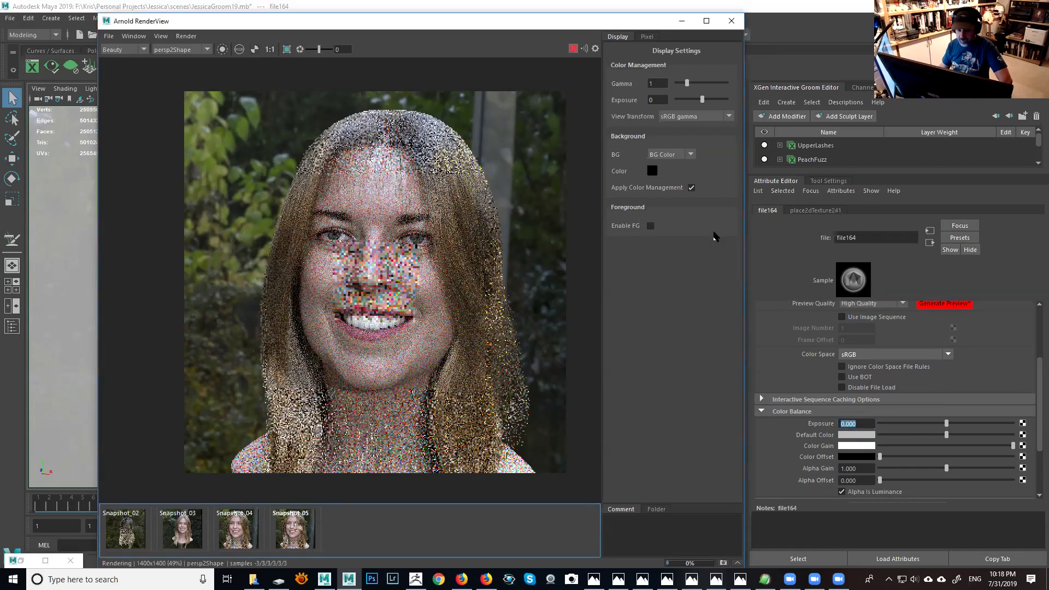
Step: Try Exposure values between about -4.9 and 5 on the coat file texture to compare the rendered skin highlights
left_click(907, 424)
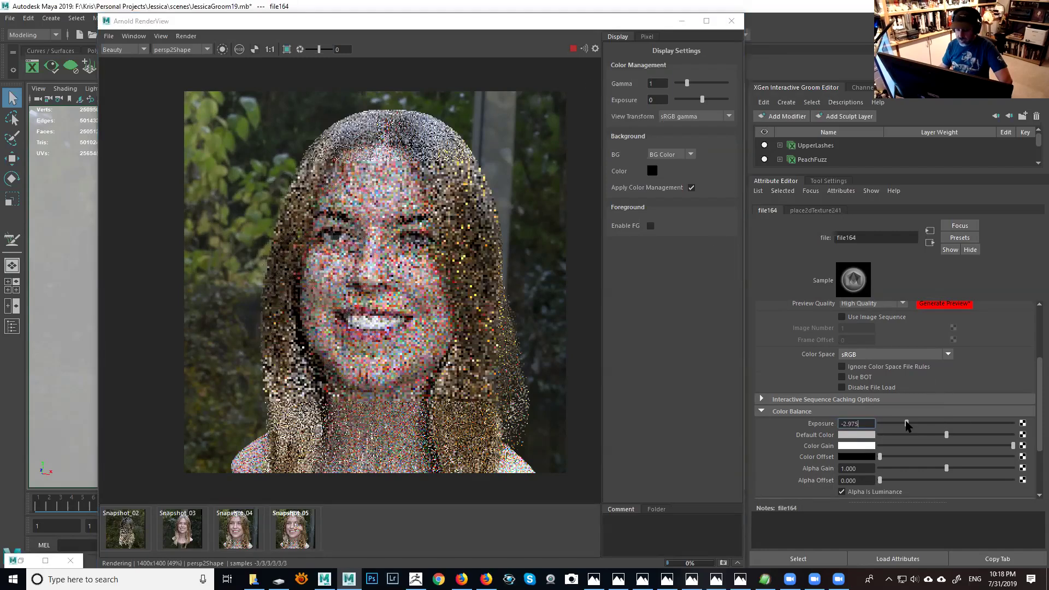
left_click_drag(907, 426, 881, 427)
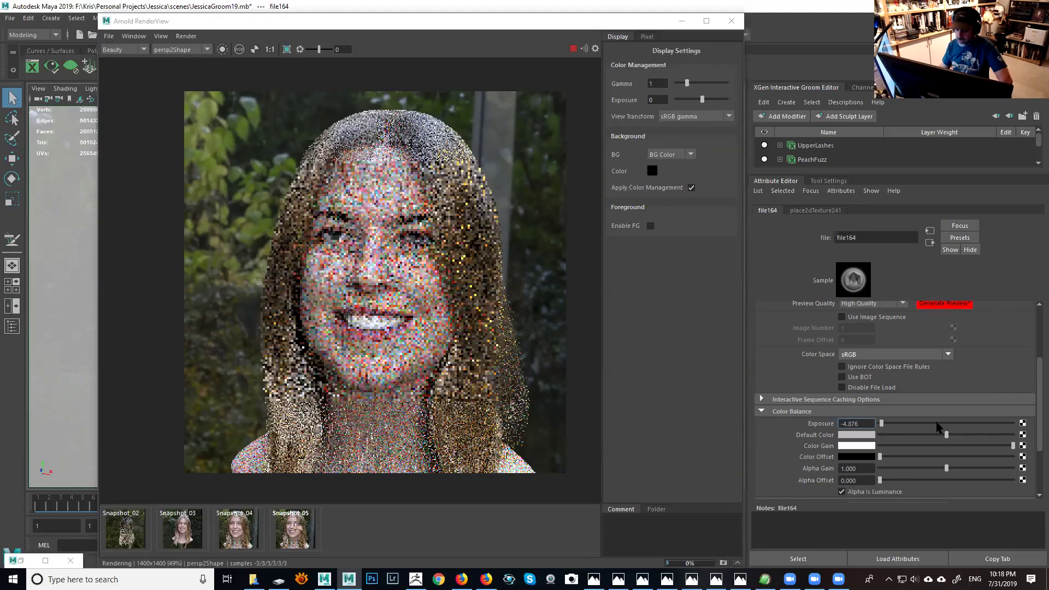
left_click(963, 425)
left_click(1016, 424)
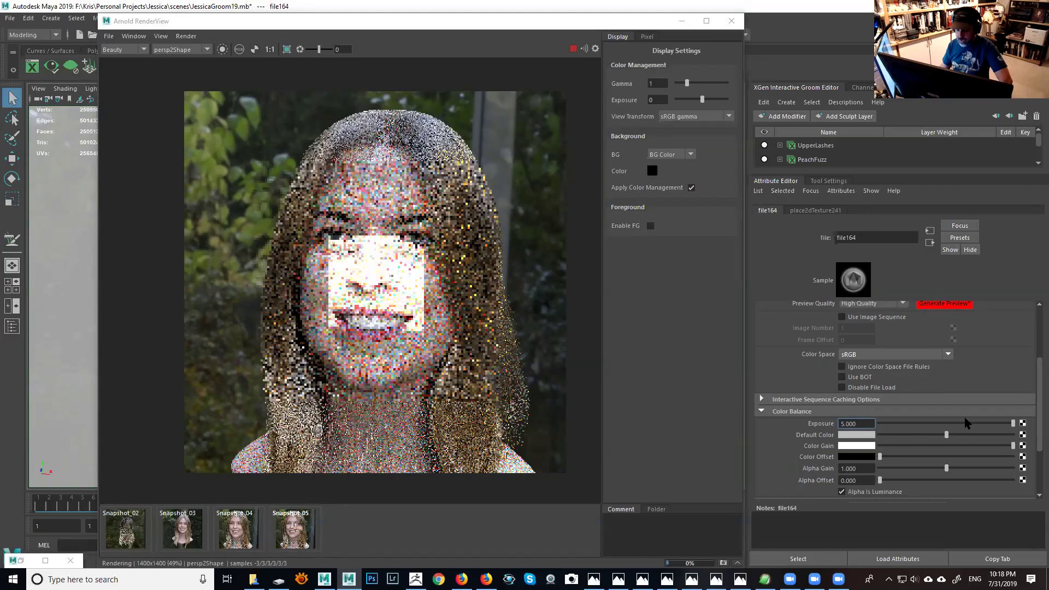
left_click(915, 424)
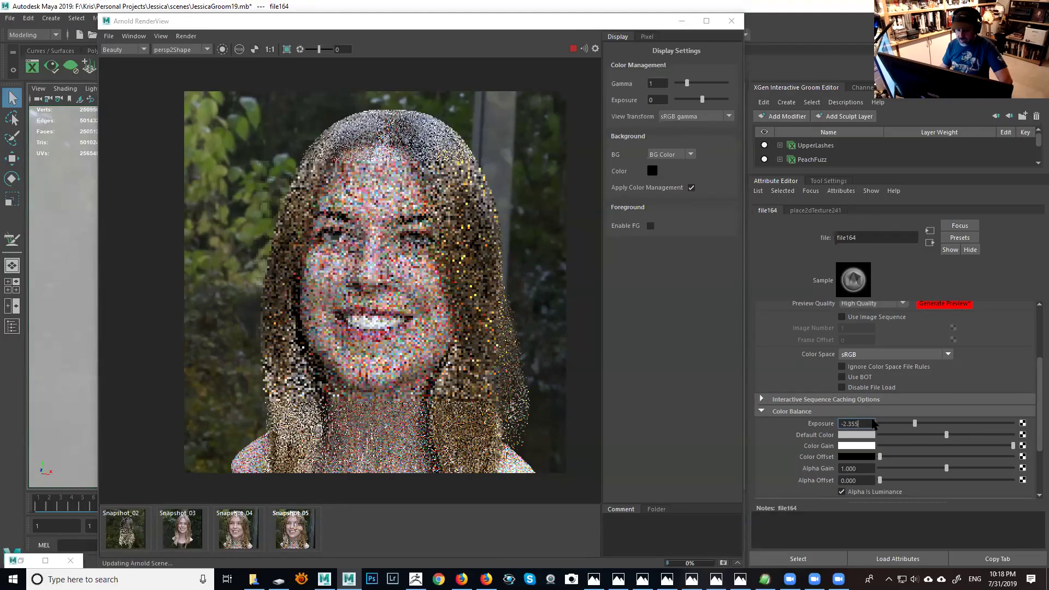
left_click(926, 424)
Step: Set the coat file texture's Exposure to 1
left_click(950, 426)
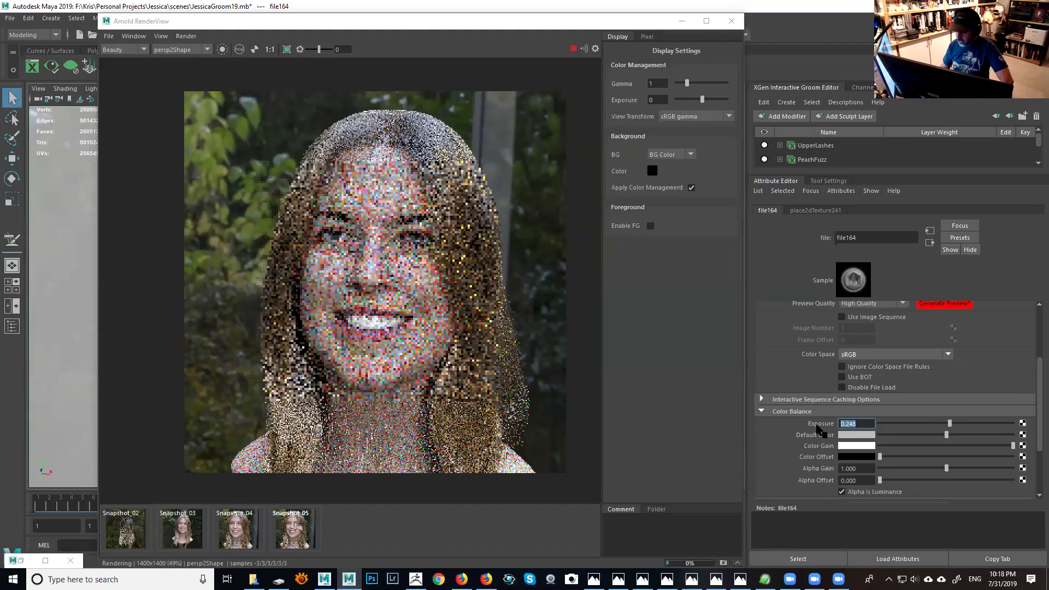
type("1")
key("Return")
Step: Return to JESS_SKIN and break the file texture connection on its Coat Color
left_click(929, 243)
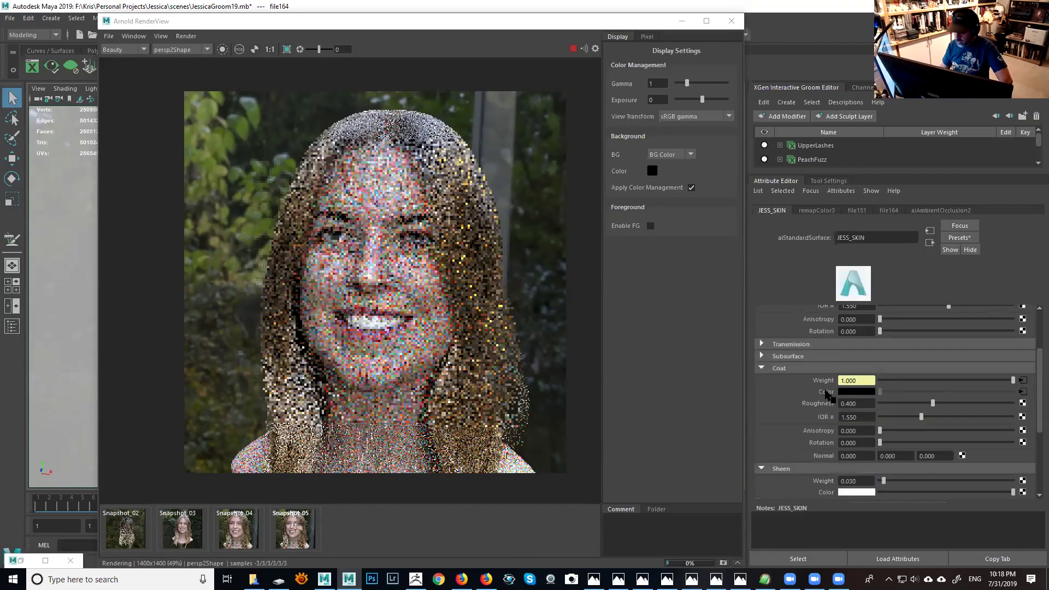
right_click(827, 395)
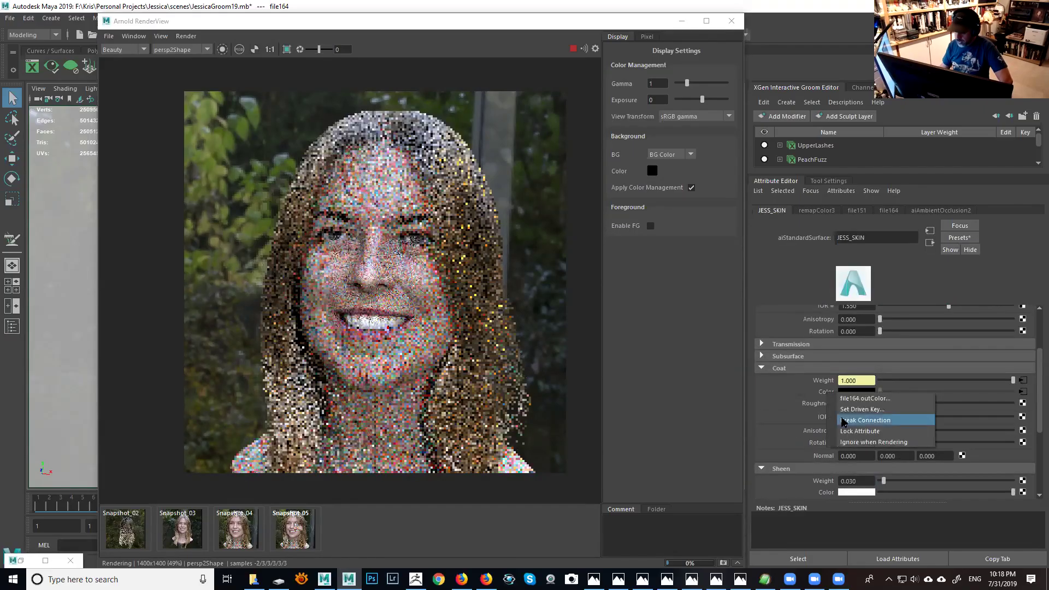
left_click(907, 421)
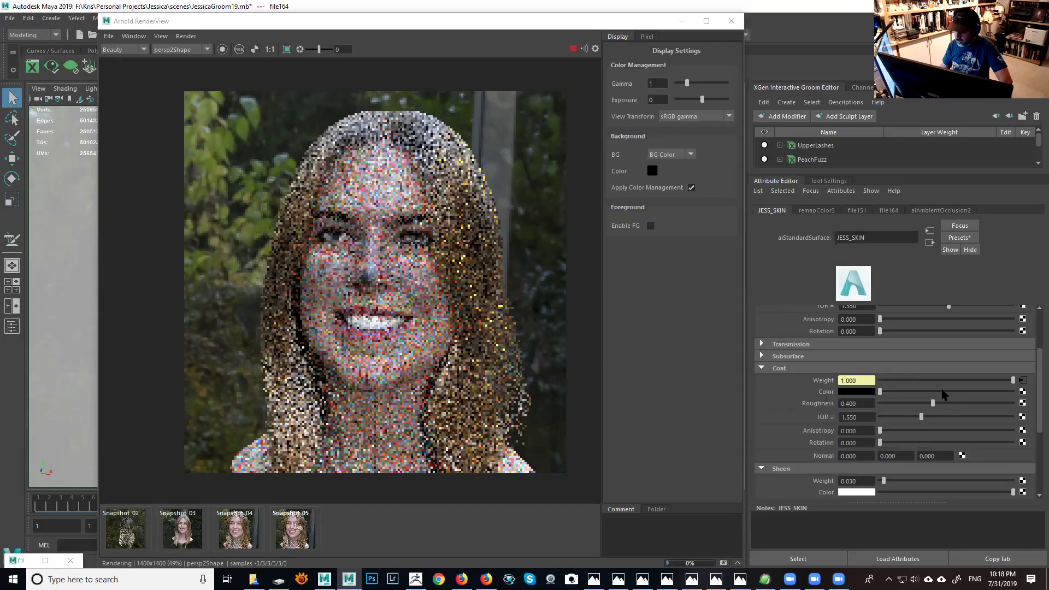
Step: Set JESS_SKIN's Coat Color to white, switch it to black for comparison and restore white
left_click(1014, 392)
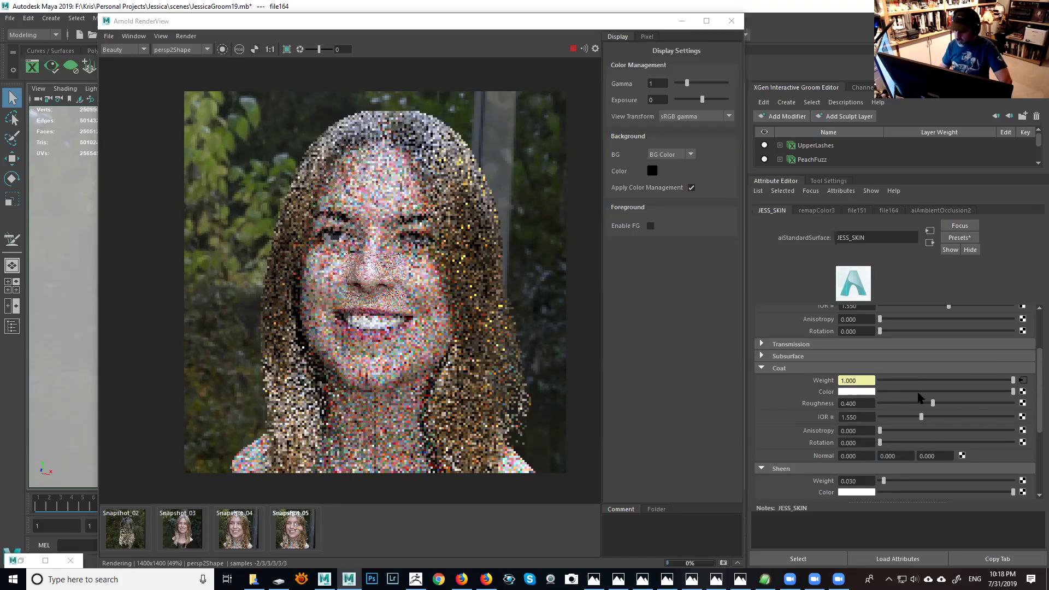
left_click_drag(905, 392, 863, 392)
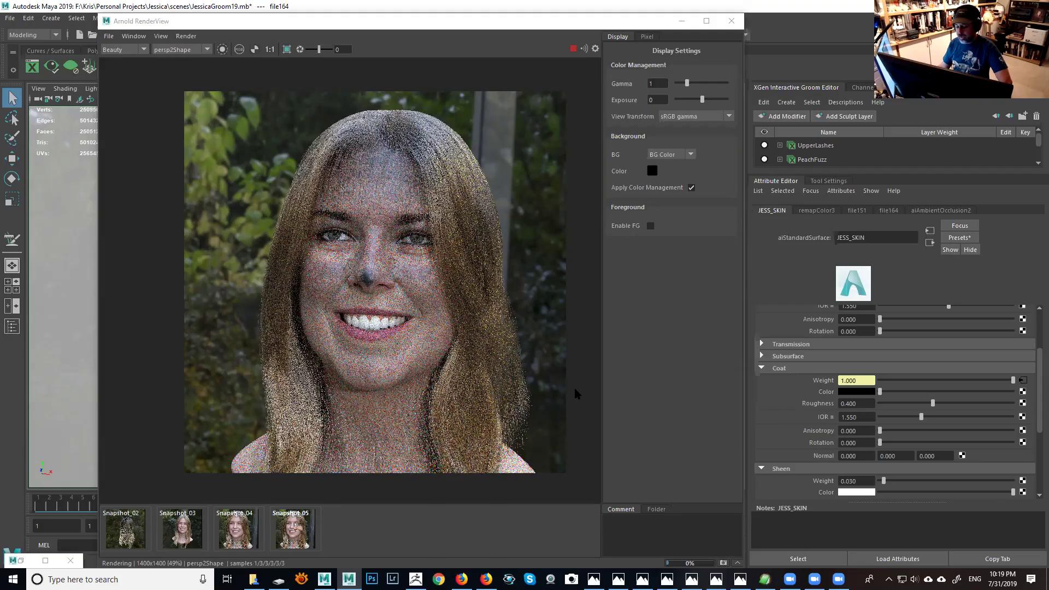
left_click_drag(880, 392, 1014, 392)
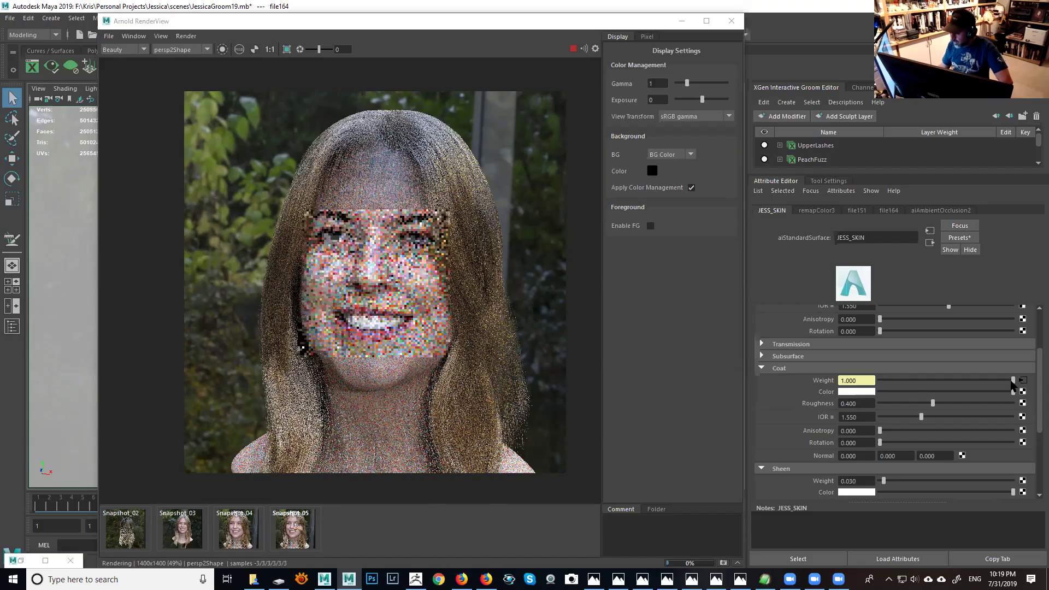
Step: Look through JESS_SKIN's Sheen, Thin Film and Geometry attributes, including the bump mapping input
scroll(916, 404, "down", 3)
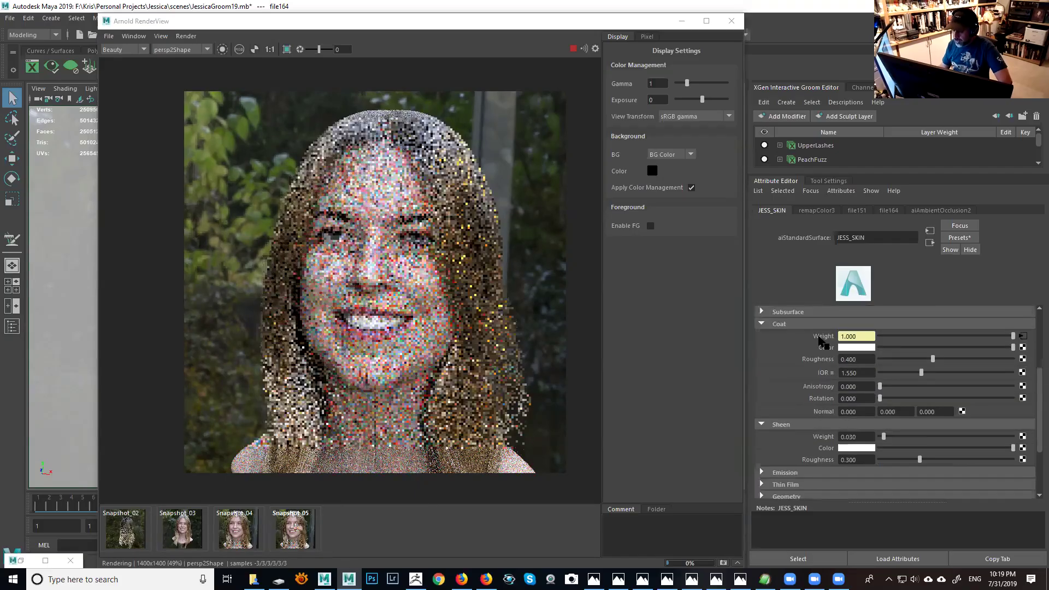
scroll(1040, 445, "down", 4)
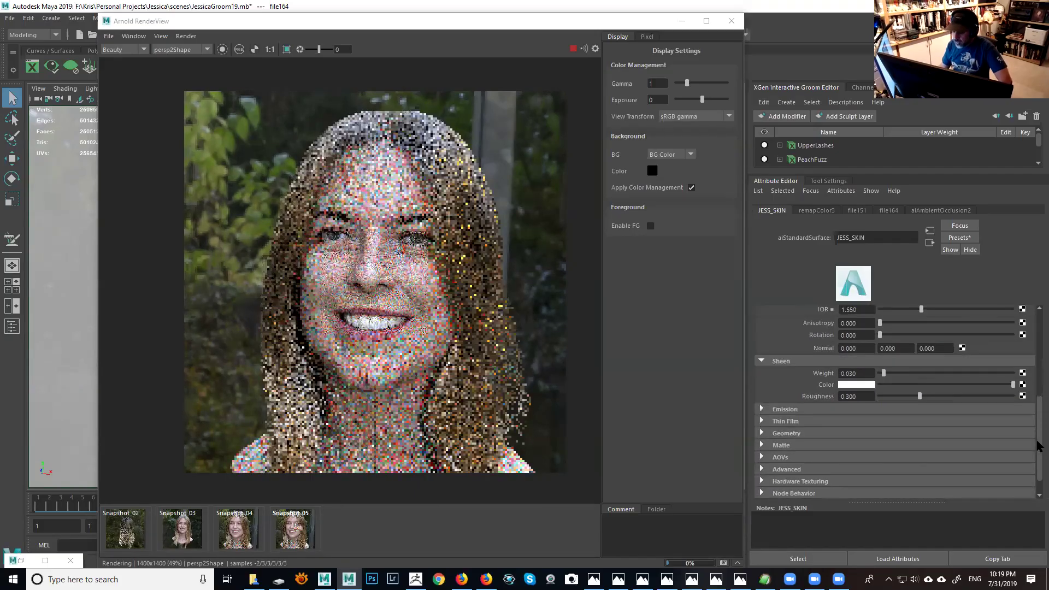
scroll(814, 388, "down", 2)
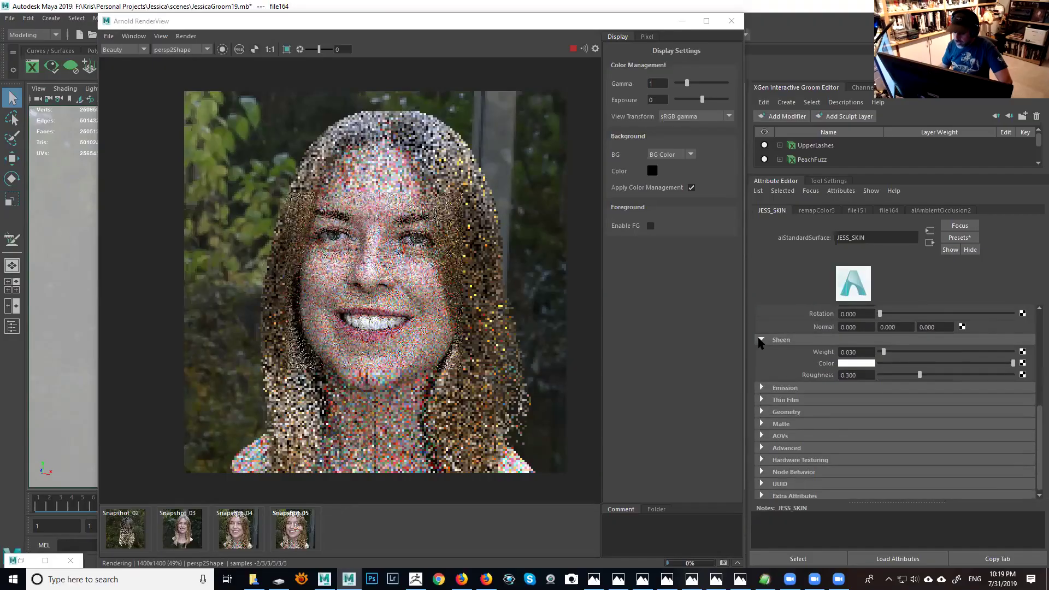
left_click(768, 371)
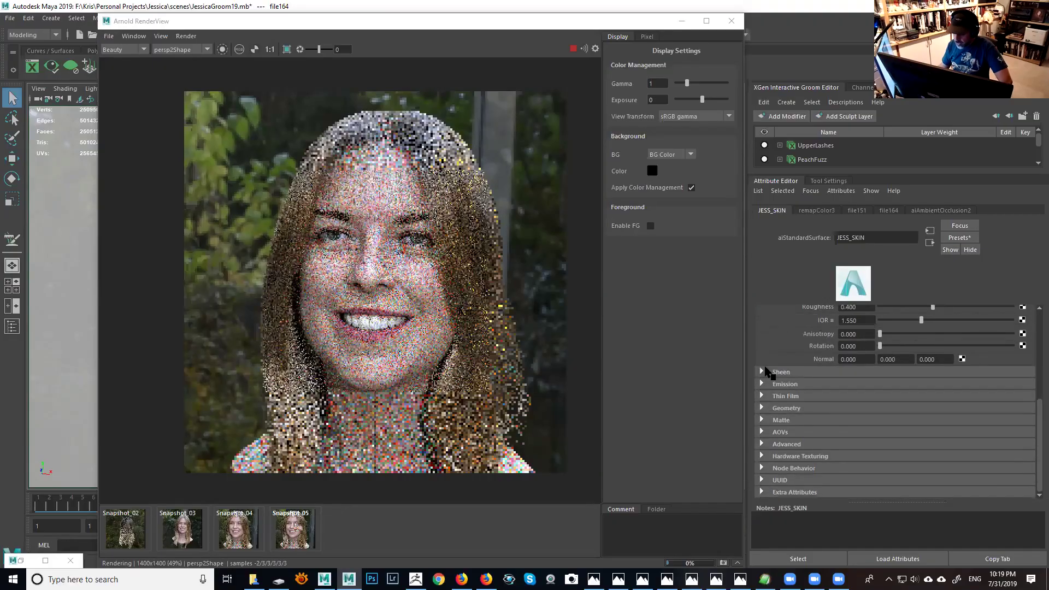
left_click(762, 397)
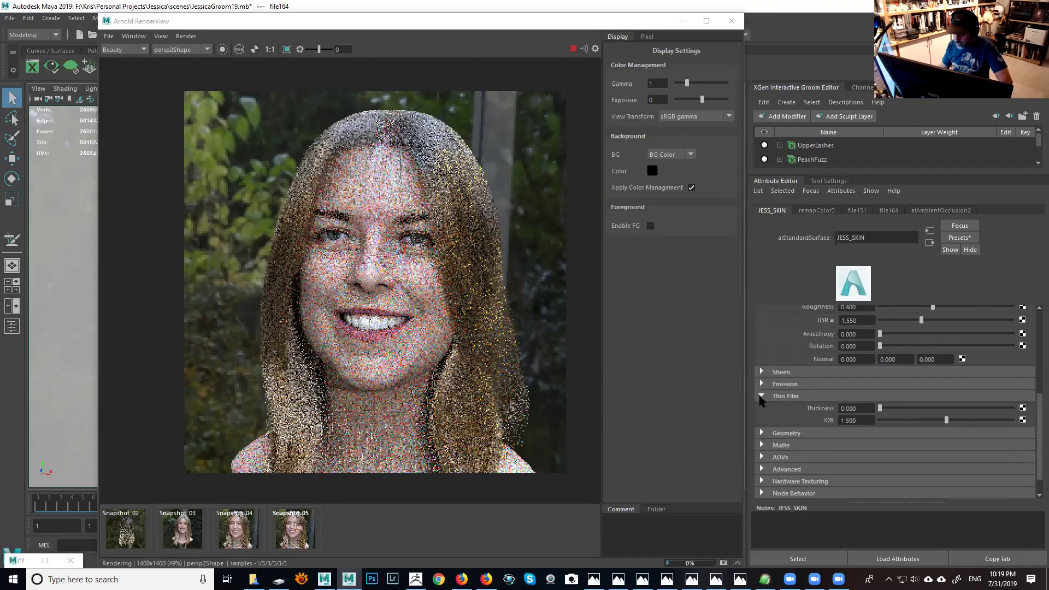
left_click(762, 396)
left_click(763, 409)
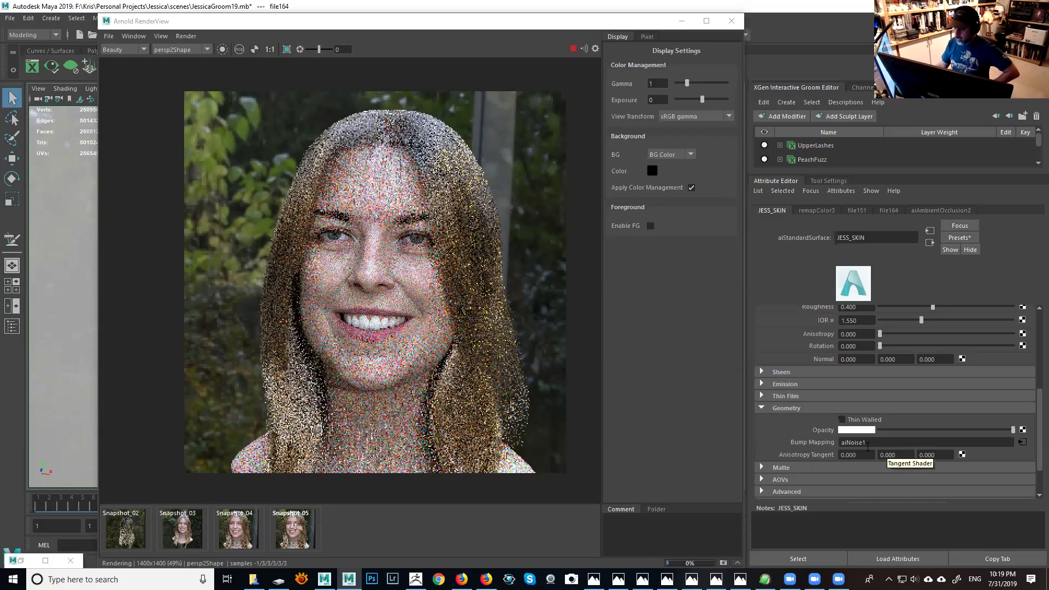
Step: Stop the running render and minimize the Arnold RenderView
left_click(573, 48)
key("alt+F4")
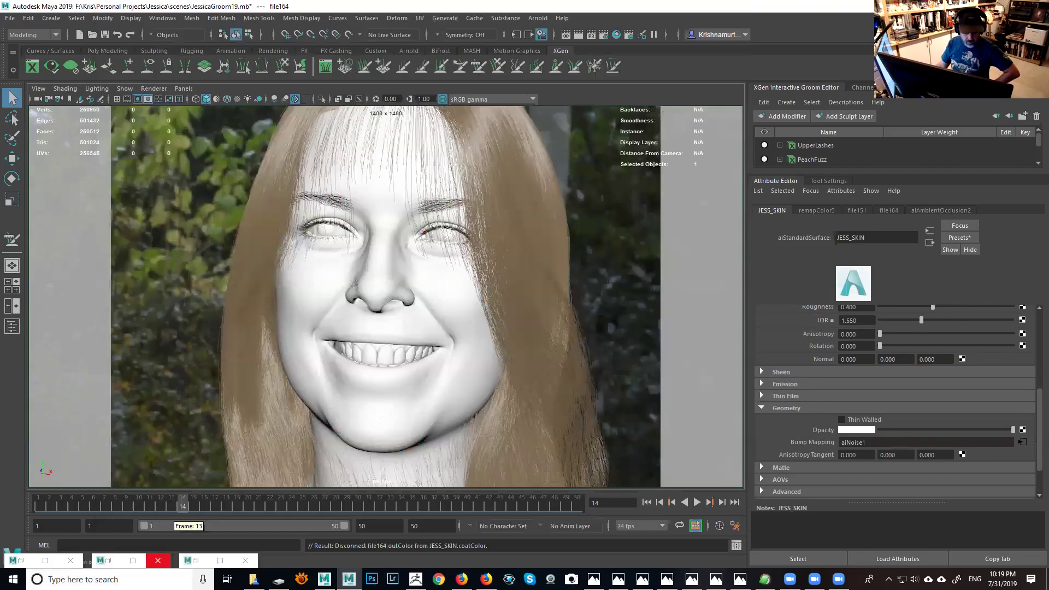
Step: Restore the Hypershade, list the Arnold texture nodes and open the noise node feeding JESS_SKIN's Bump Mapping
left_click(196, 561)
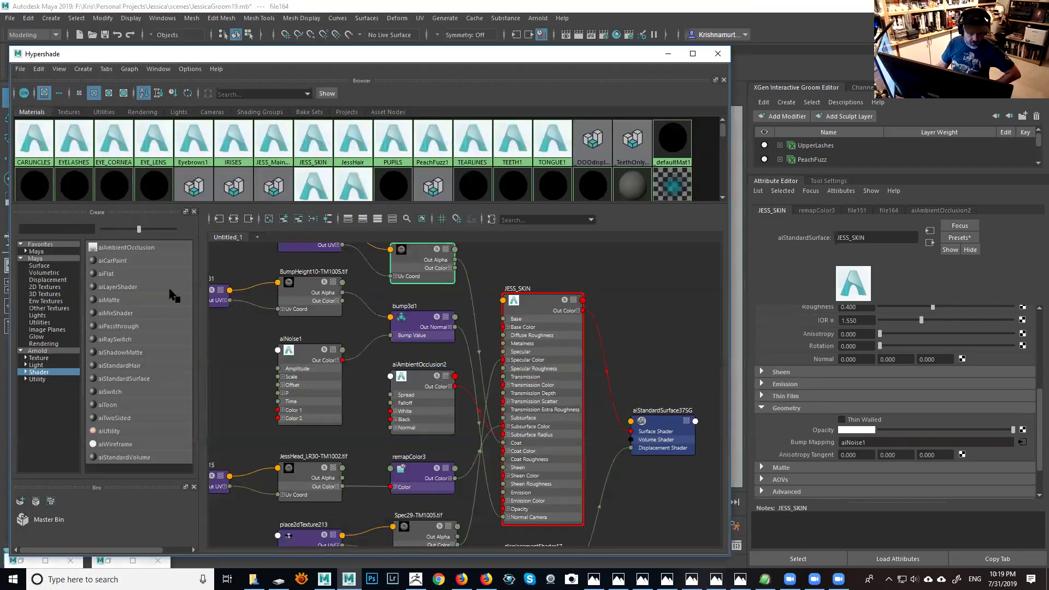
left_click(39, 360)
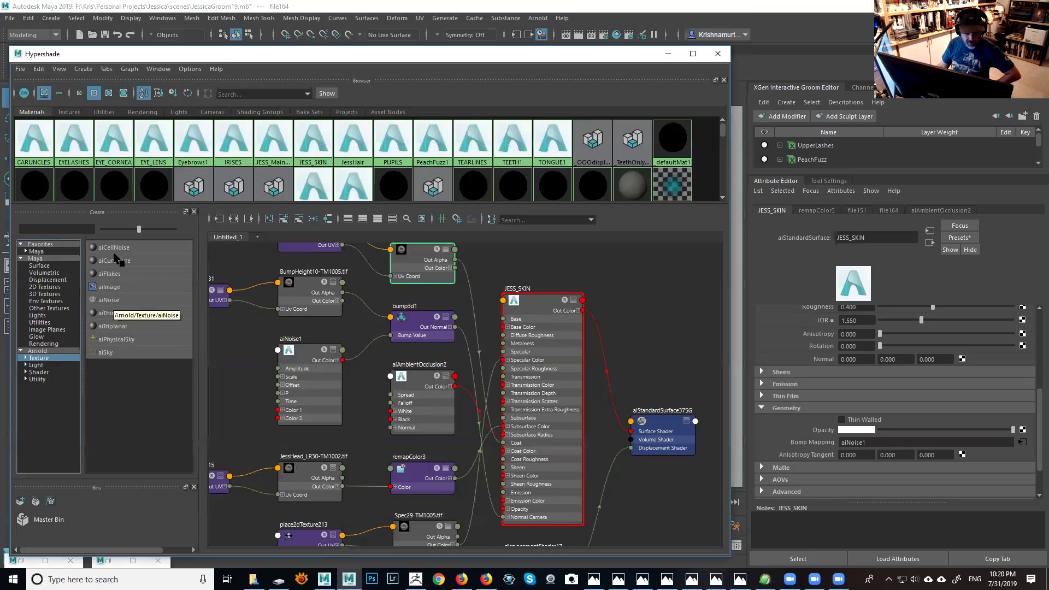
left_click(1023, 443)
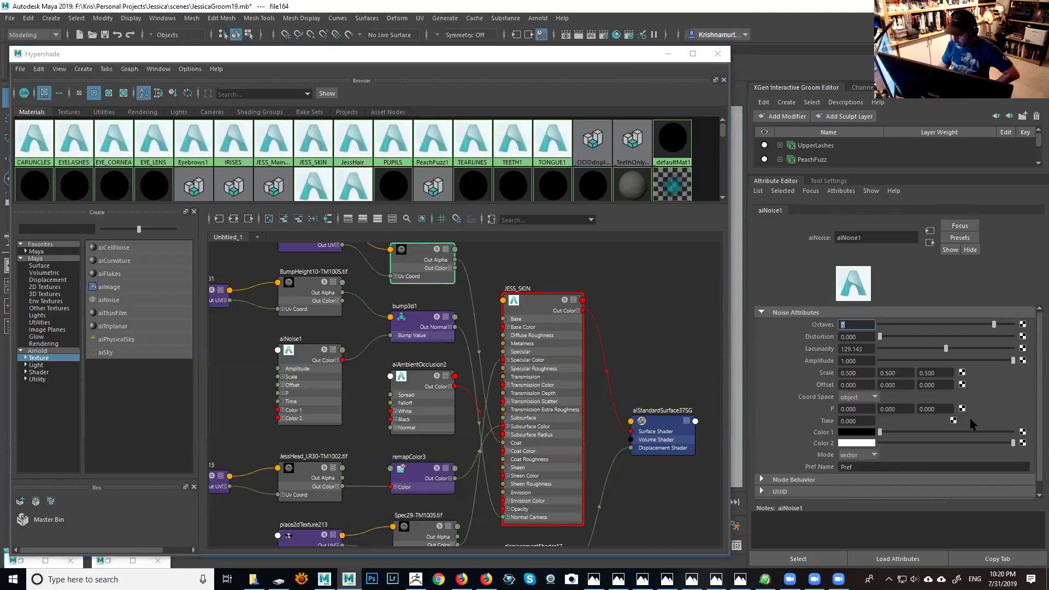
Step: Look through aiNoise1's noise attributes, including the available Mode and Coord Space options
scroll(1039, 389, "down", 1)
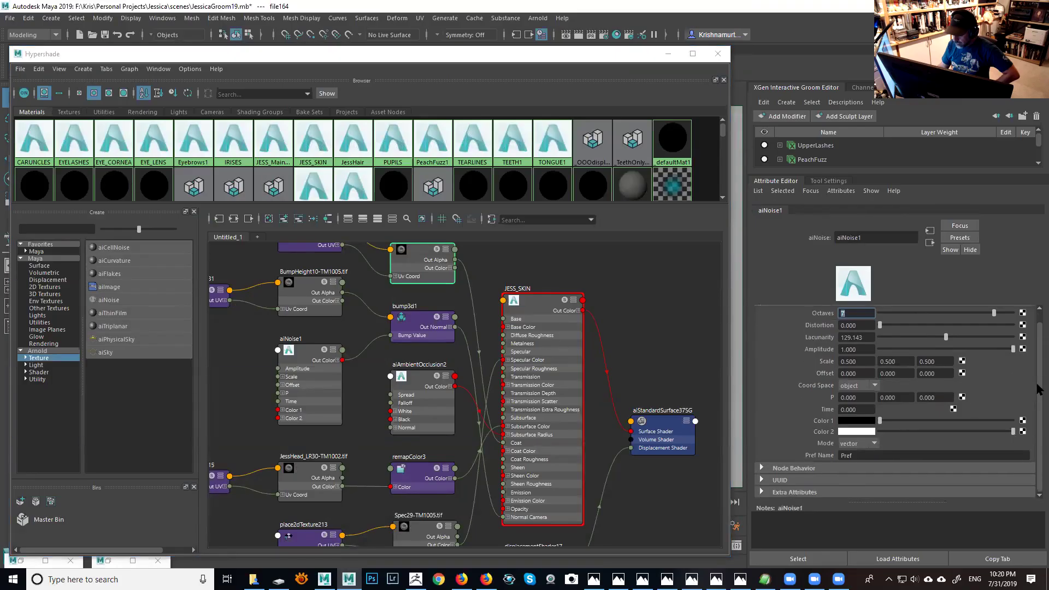
scroll(1038, 361, "up", 1)
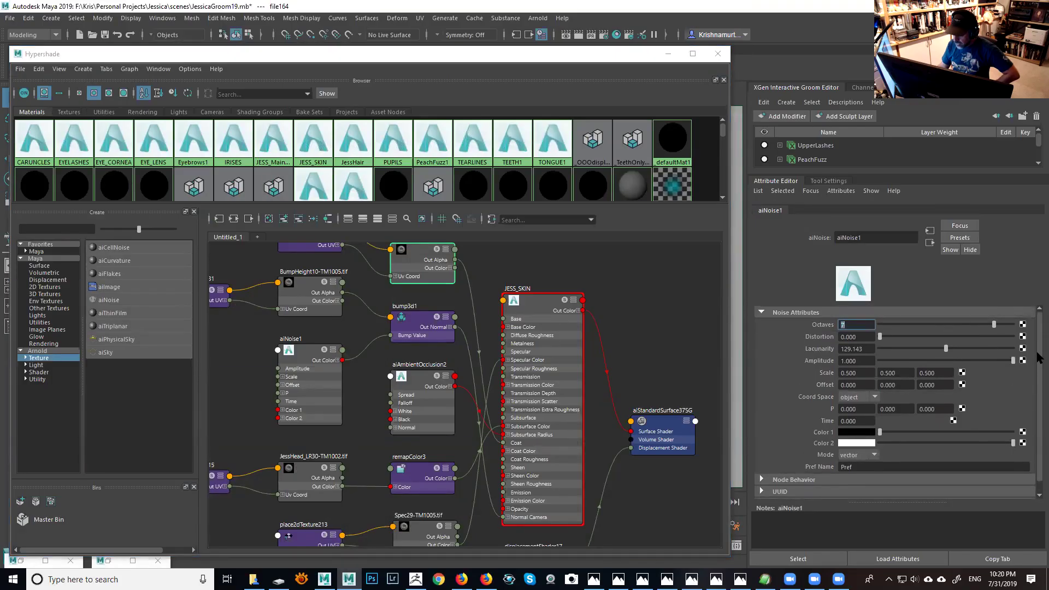
left_click(874, 456)
left_click(875, 397)
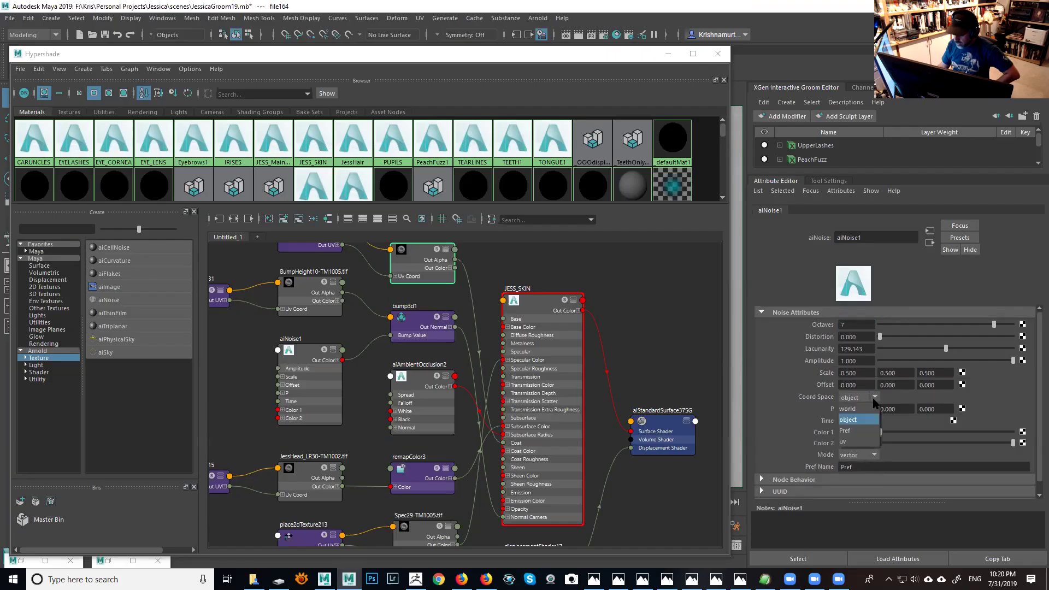
left_click(874, 400)
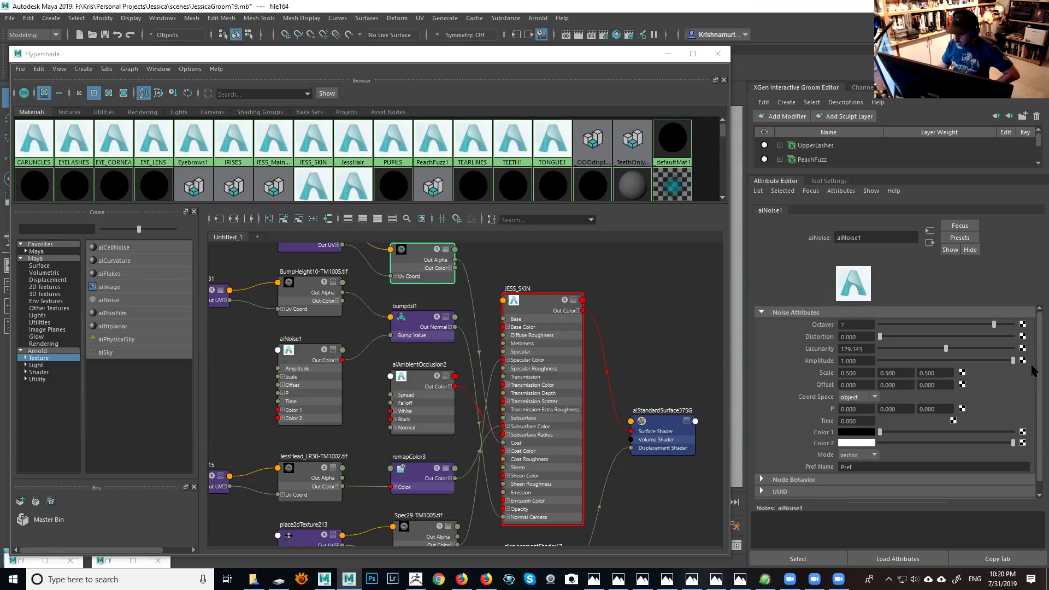
scroll(1039, 377, "down", 1)
scroll(1039, 414, "up", 1)
scroll(1038, 411, "down", 1)
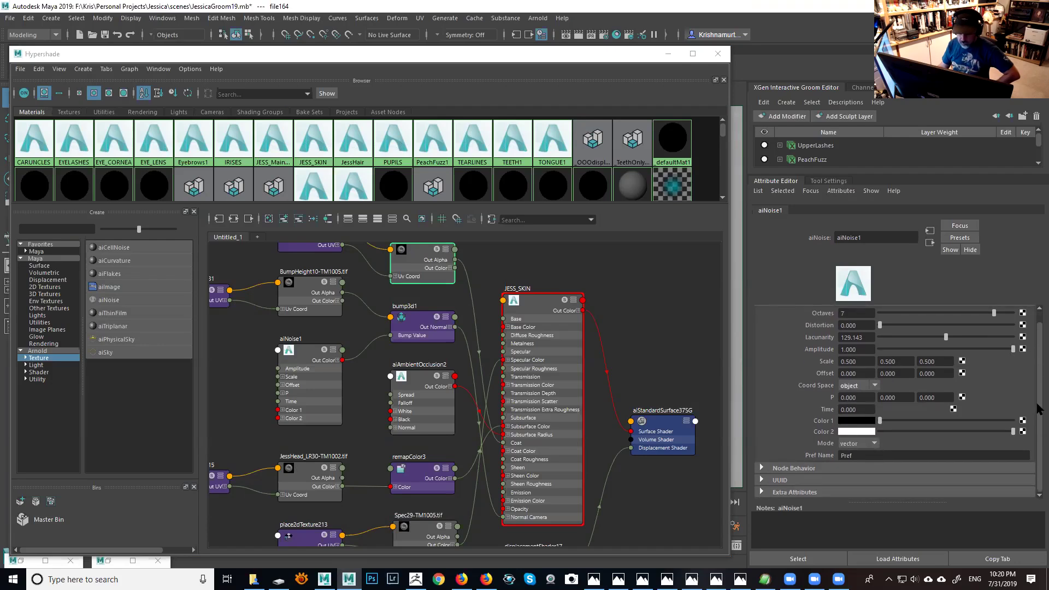
scroll(1039, 388, "up", 1)
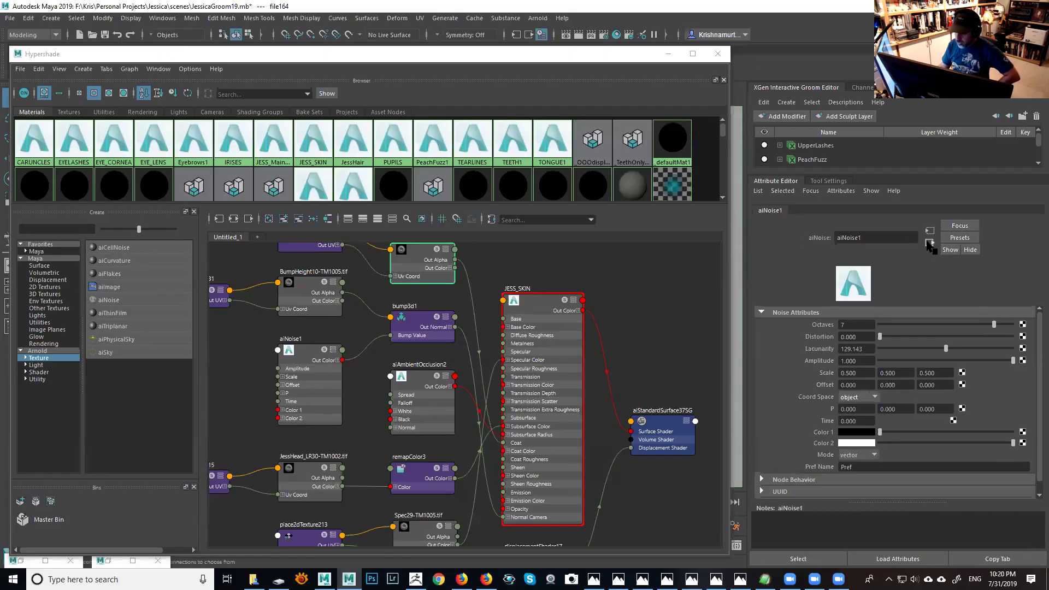
Step: Create an aiCellNoise texture node and set its Pattern to alligator and Octaves to 2
left_click(114, 248)
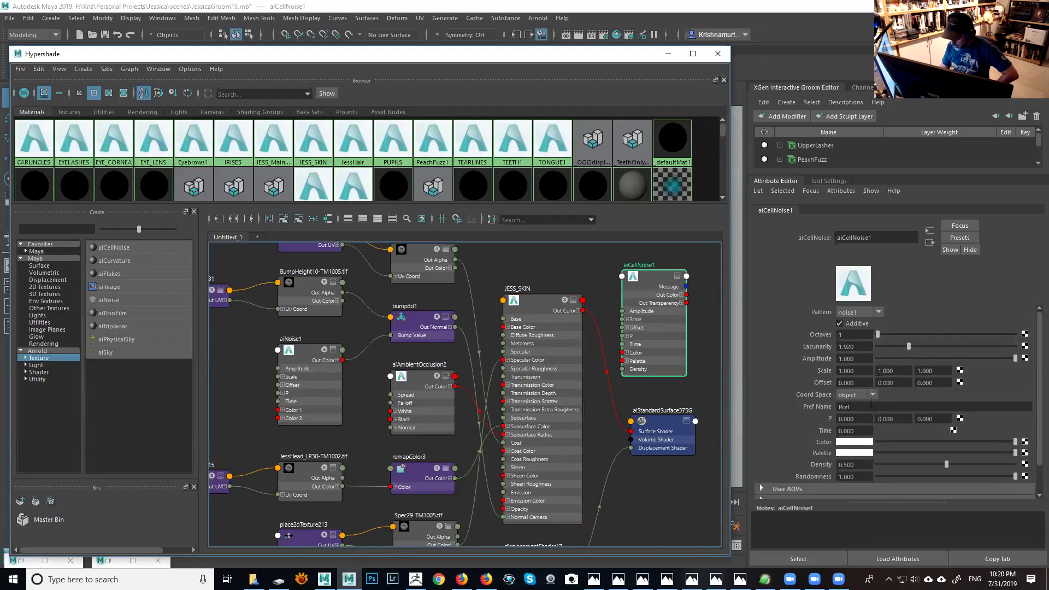
left_click(877, 312)
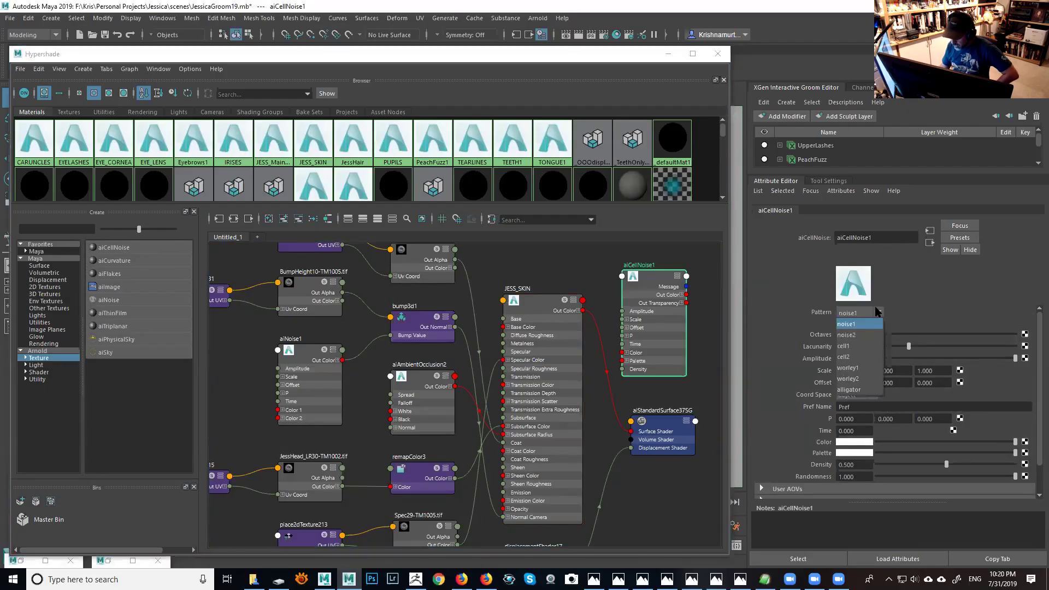
left_click(858, 390)
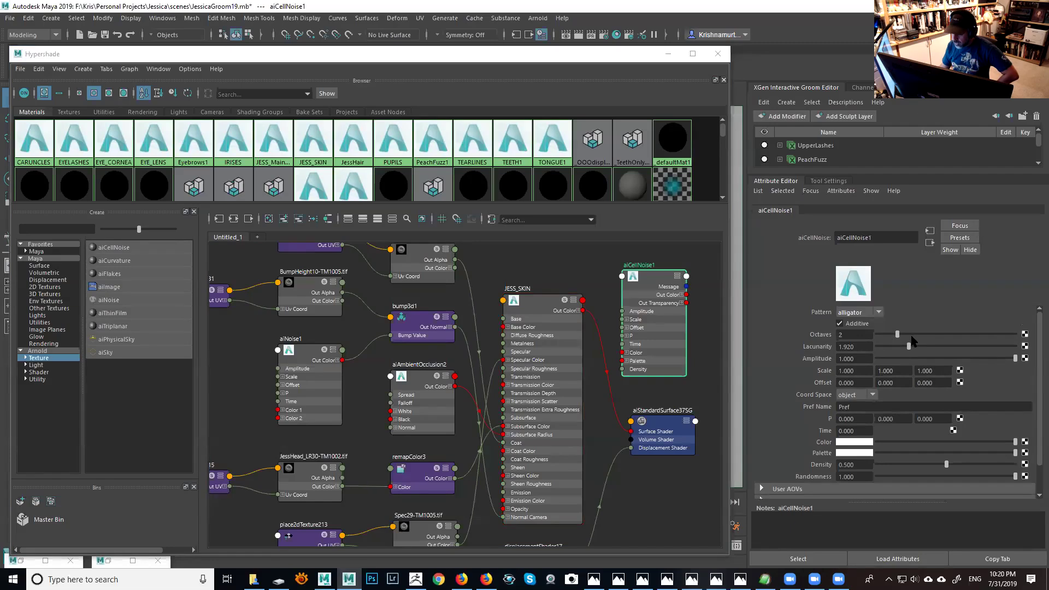
left_click_drag(913, 335, 909, 337)
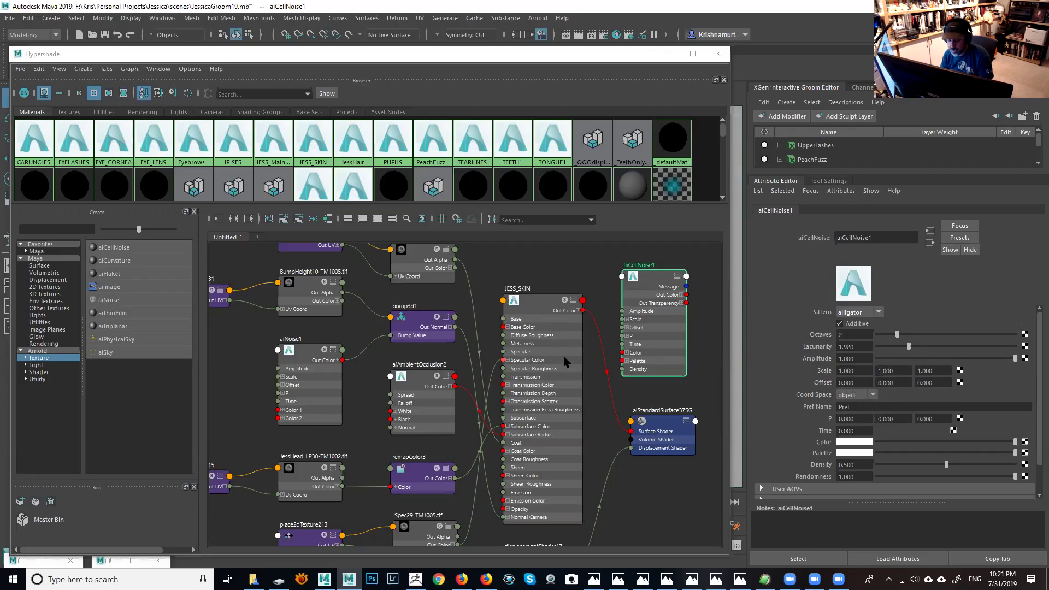
Step: Select bump3d1 in the node graph and trace its connections between aiNoise1 and JESS_SKIN's Bump Mapping
middle_click_drag(566, 362, 588, 331, "alt")
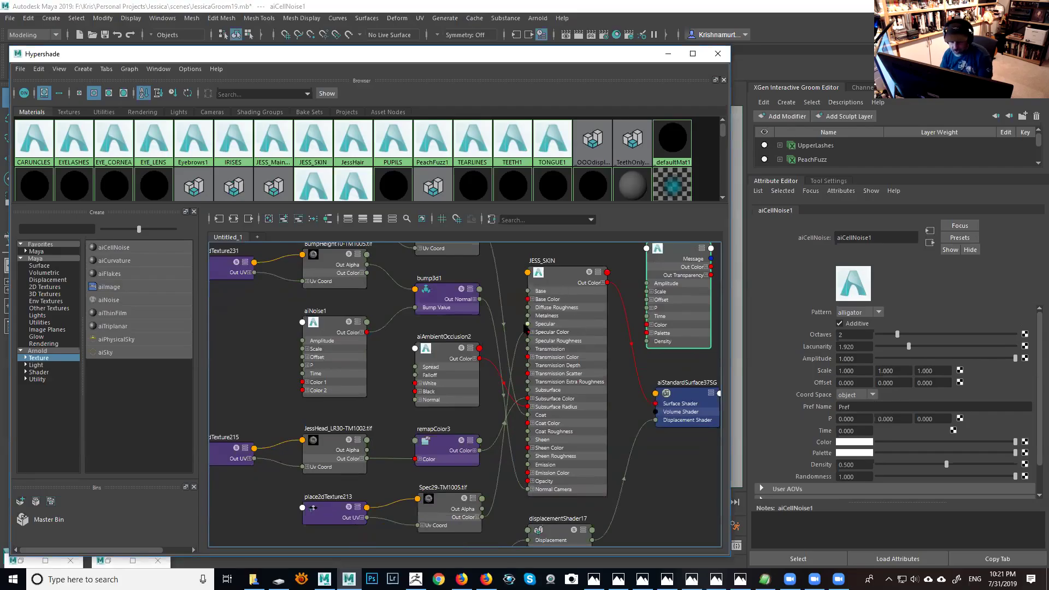
middle_click_drag(537, 399, 535, 470, "alt")
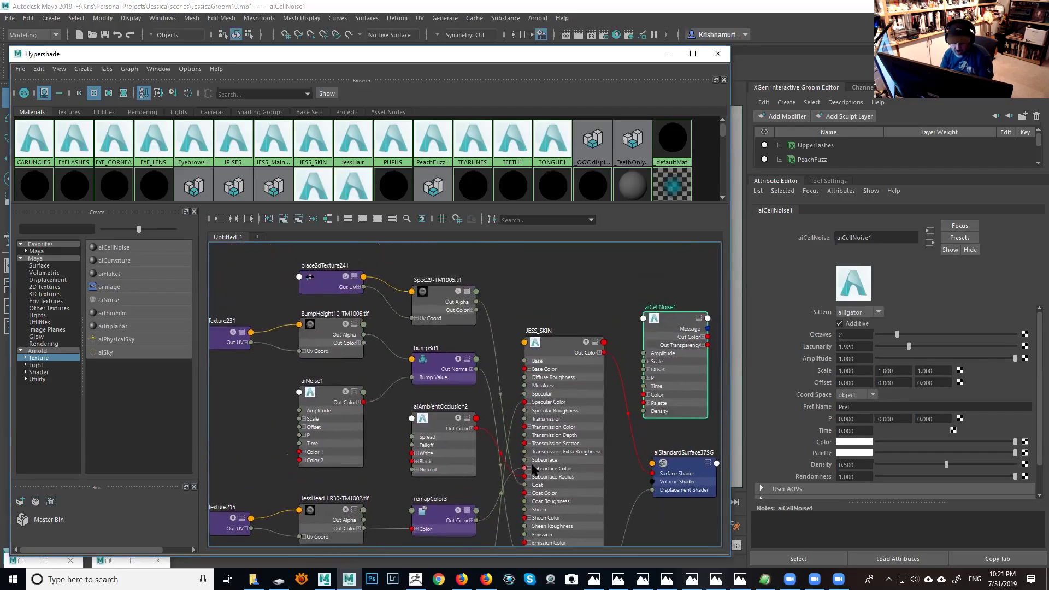
middle_click_drag(453, 374, 451, 356, "alt")
left_click(449, 359)
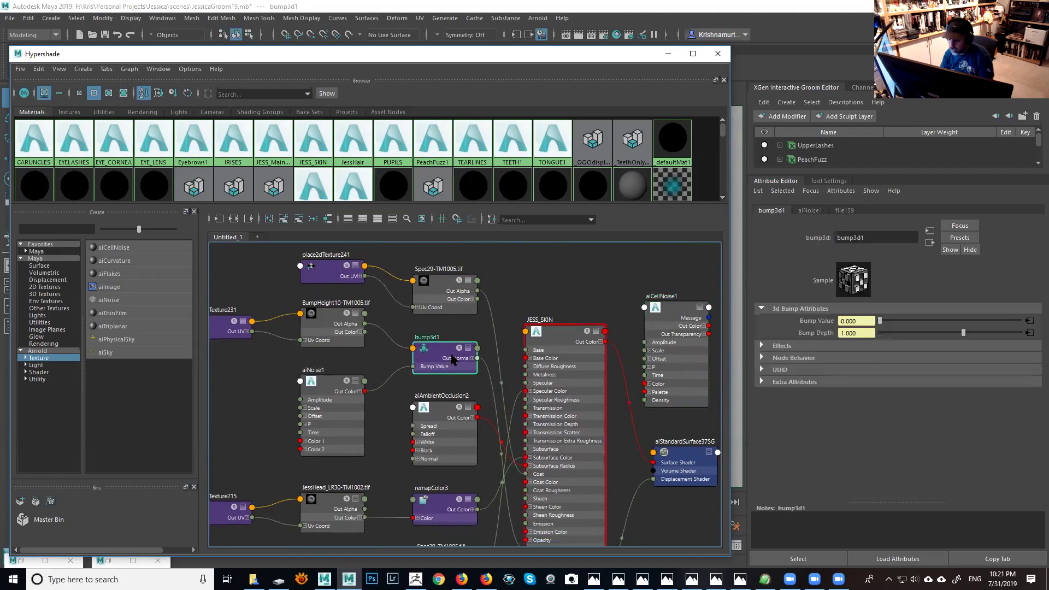
left_click(1029, 323)
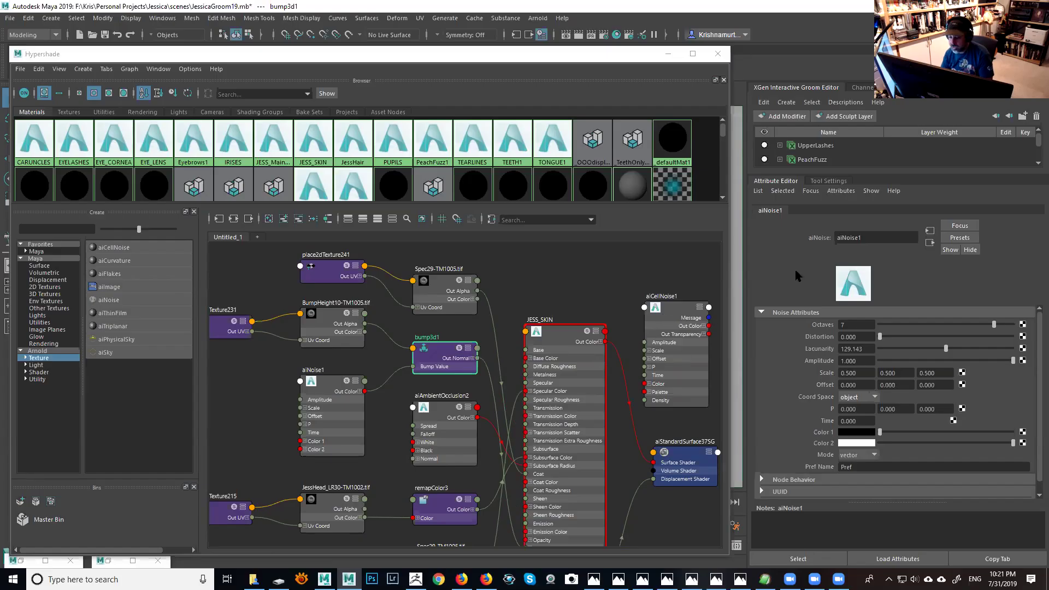
left_click(930, 242)
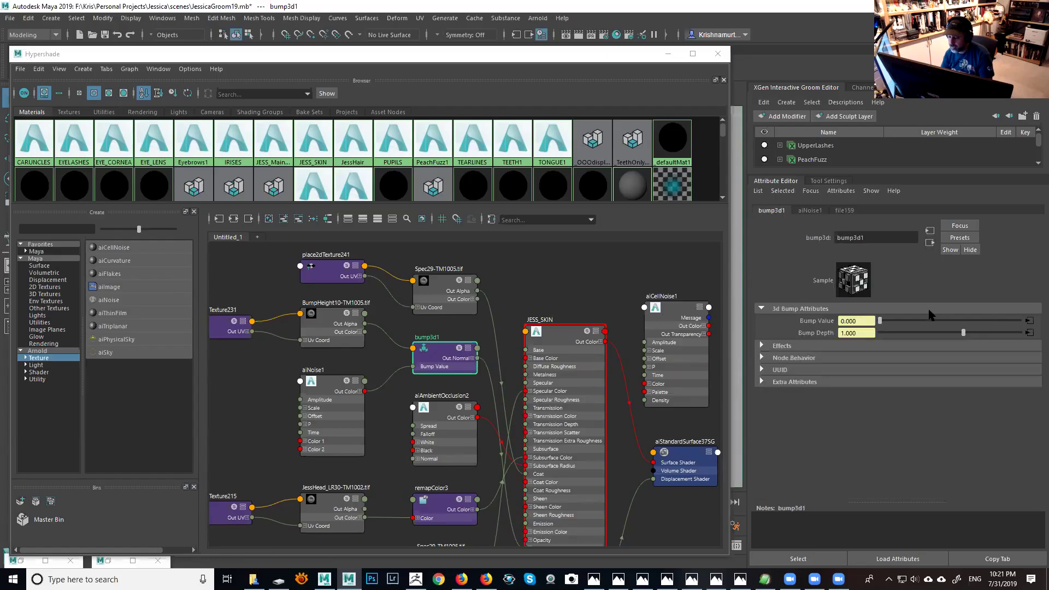
left_click(930, 243)
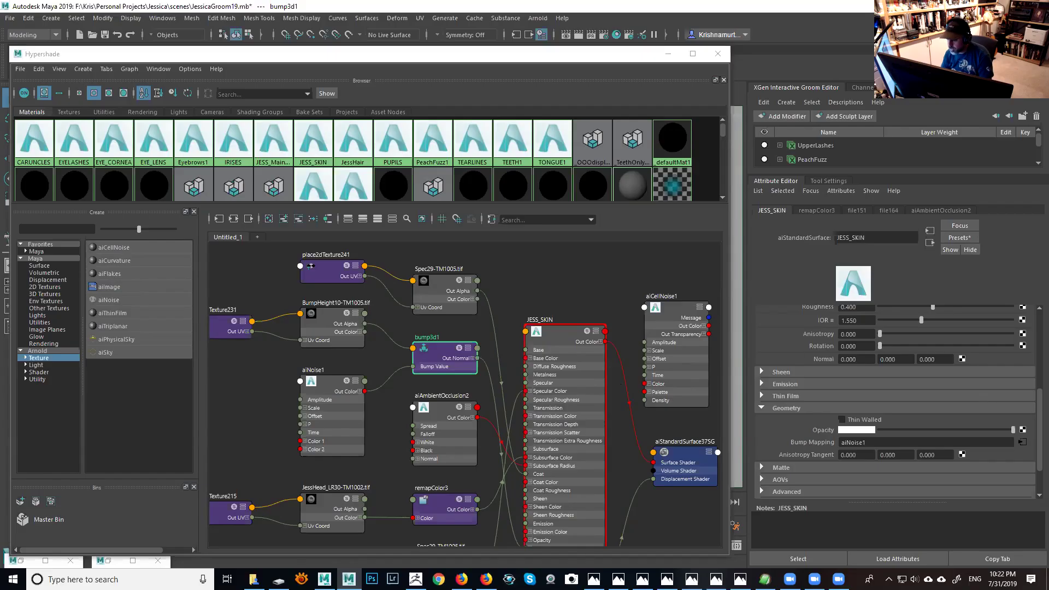
left_click(1023, 443)
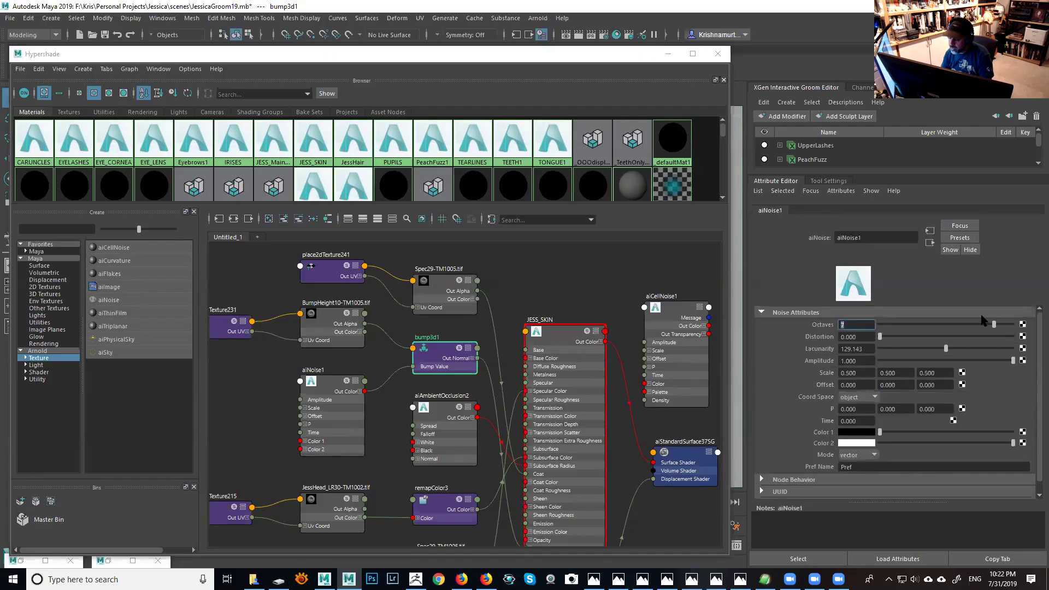
left_click(930, 243)
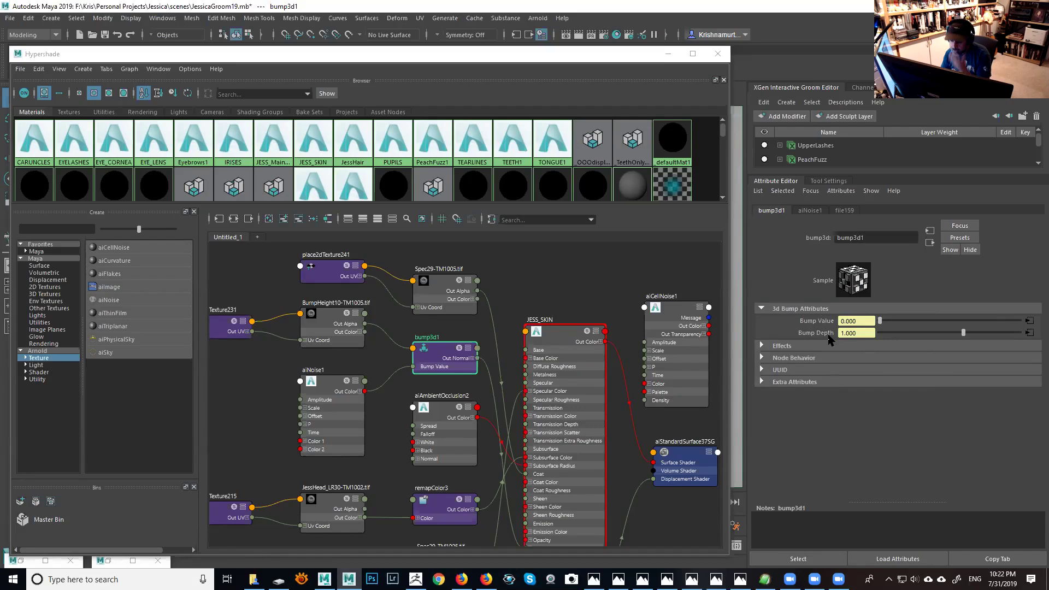
Step: View the BumpHeight10 texture driving bump3d1's Bump Depth, compare it with the JessHead_BumpHeight subtool in ZBrush, then close the image viewer
left_click(1030, 335)
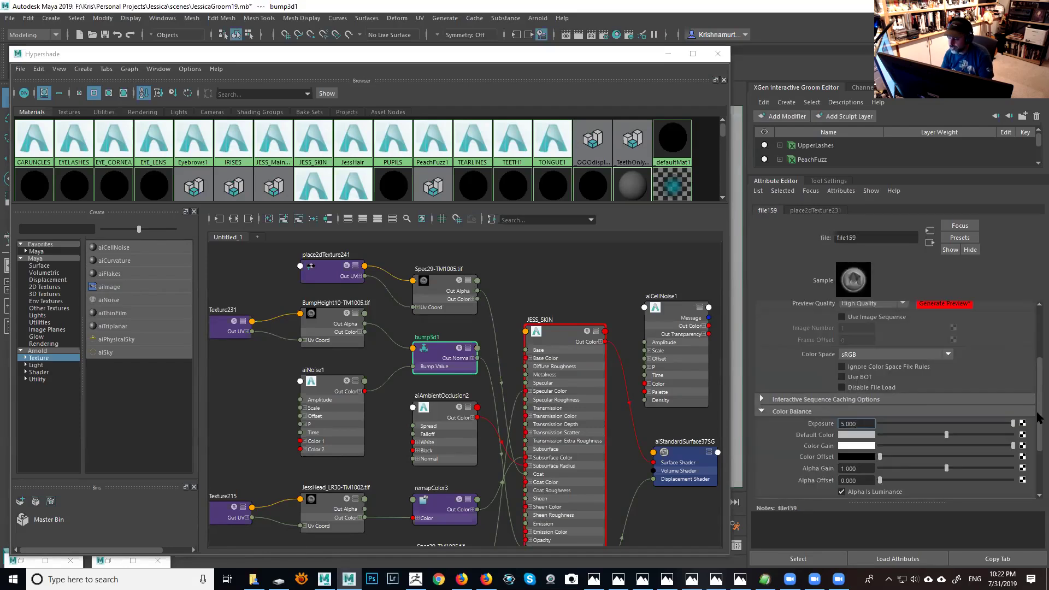
scroll(1038, 418, "up", 3)
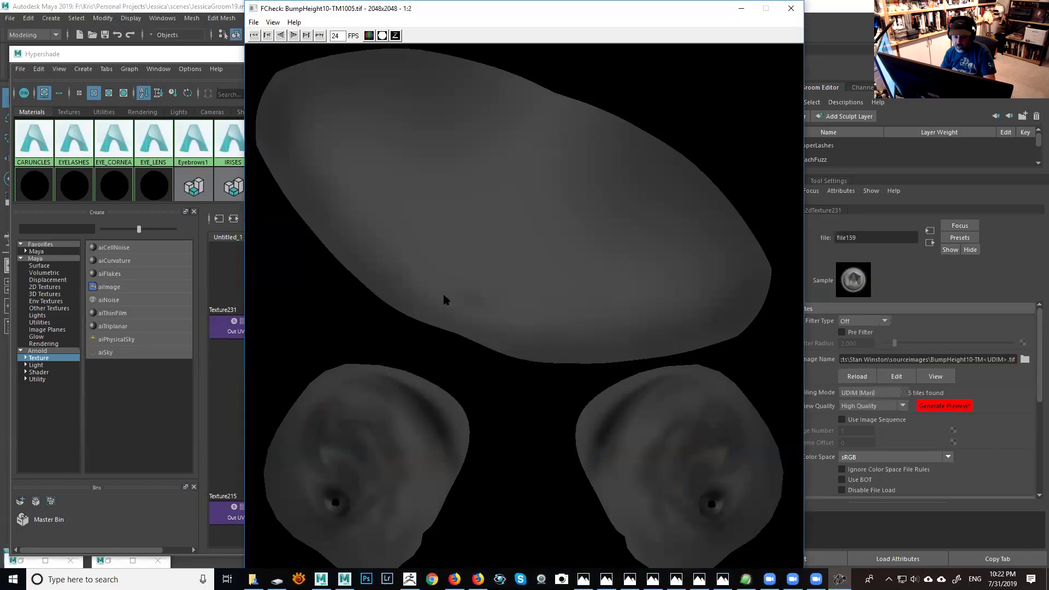
left_click(409, 580)
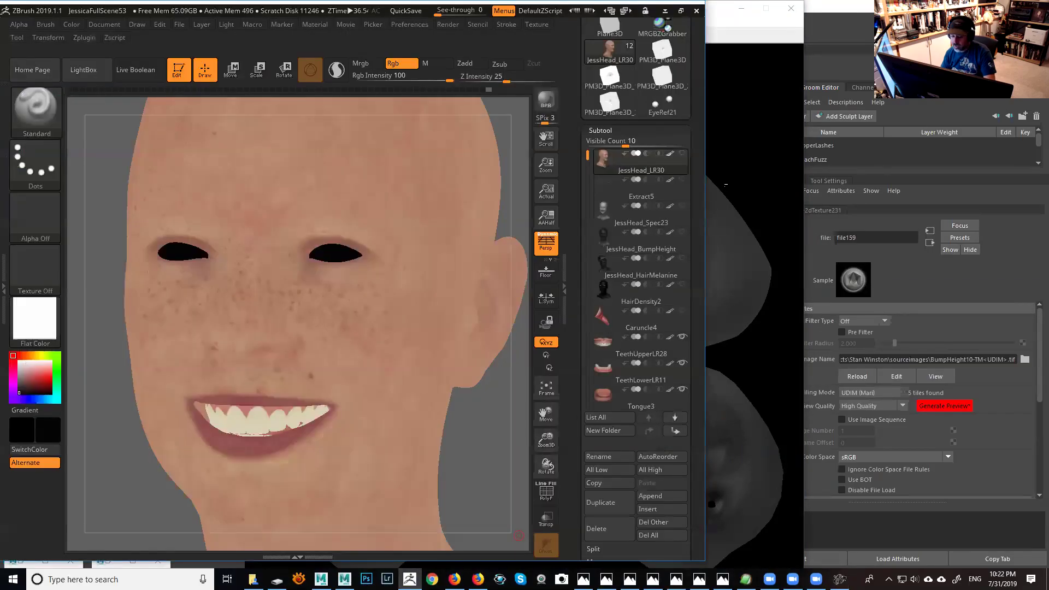
left_click(681, 10)
left_click(961, 244)
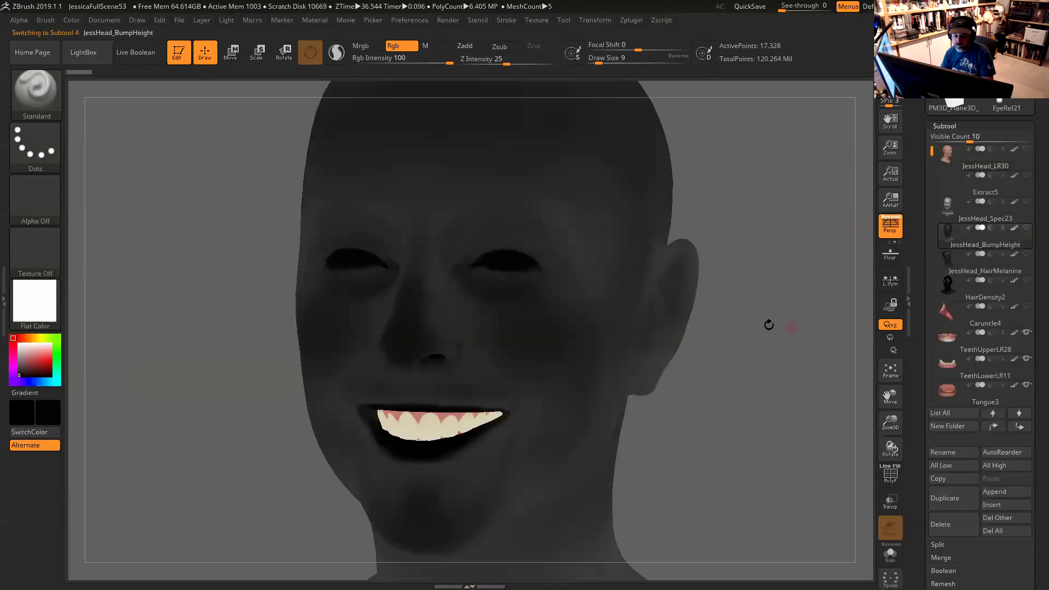
left_click_drag(751, 358, 863, 209)
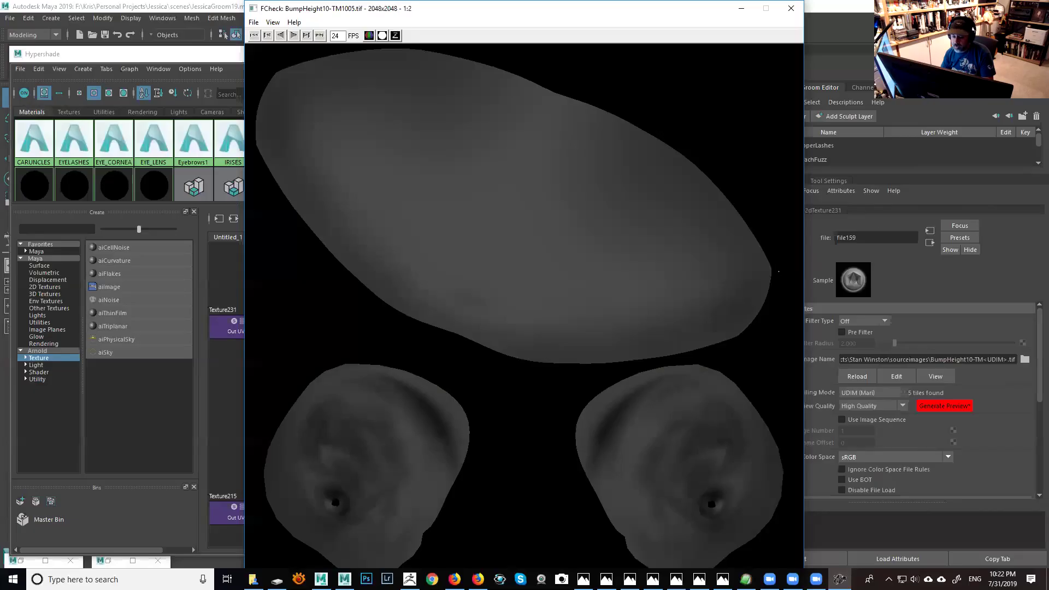
left_click(790, 8)
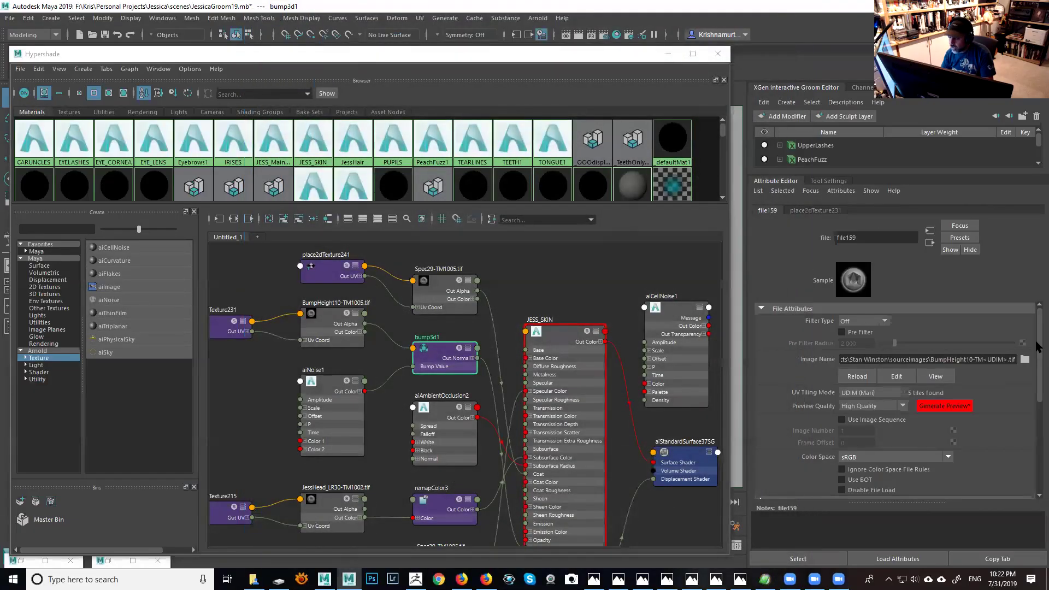
Step: Review the bump height texture's Color Balance and Arnold settings in Maya, glancing back at the ZBrush head for comparison
left_click_drag(1038, 339, 1037, 407)
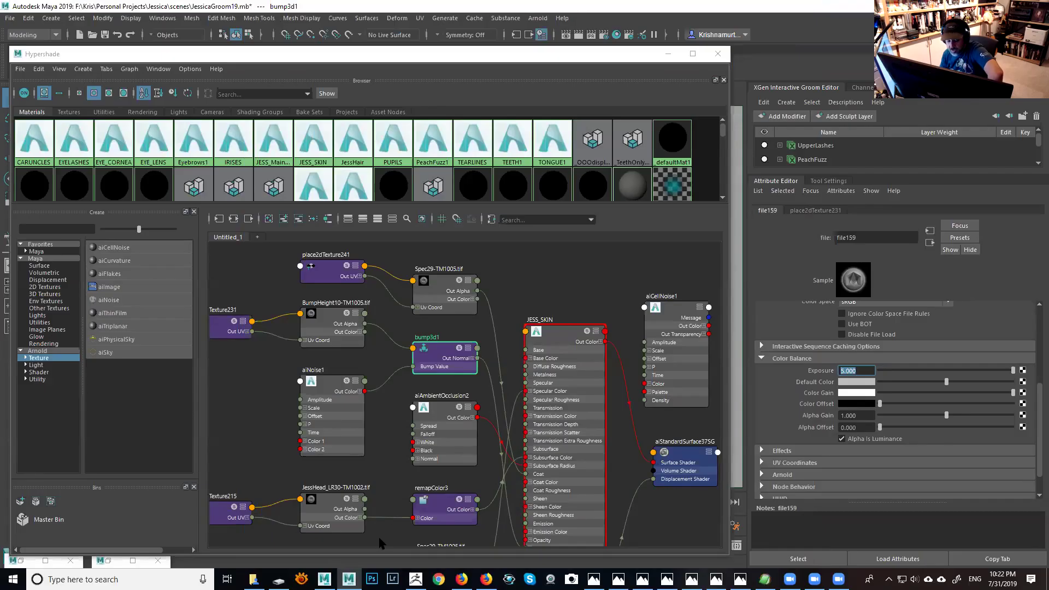
key("alt+Tab")
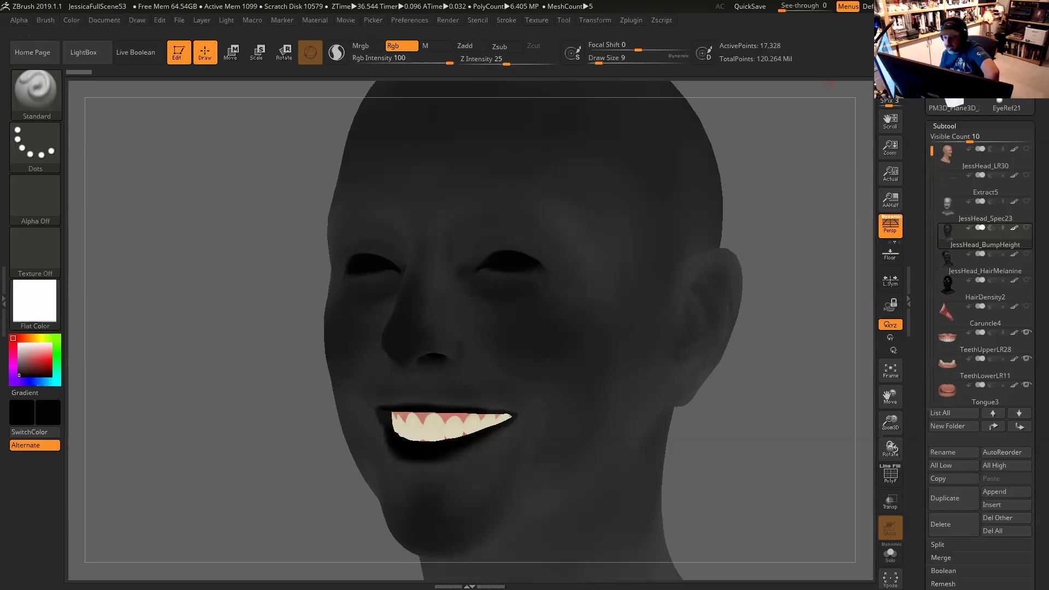
key("alt+Tab")
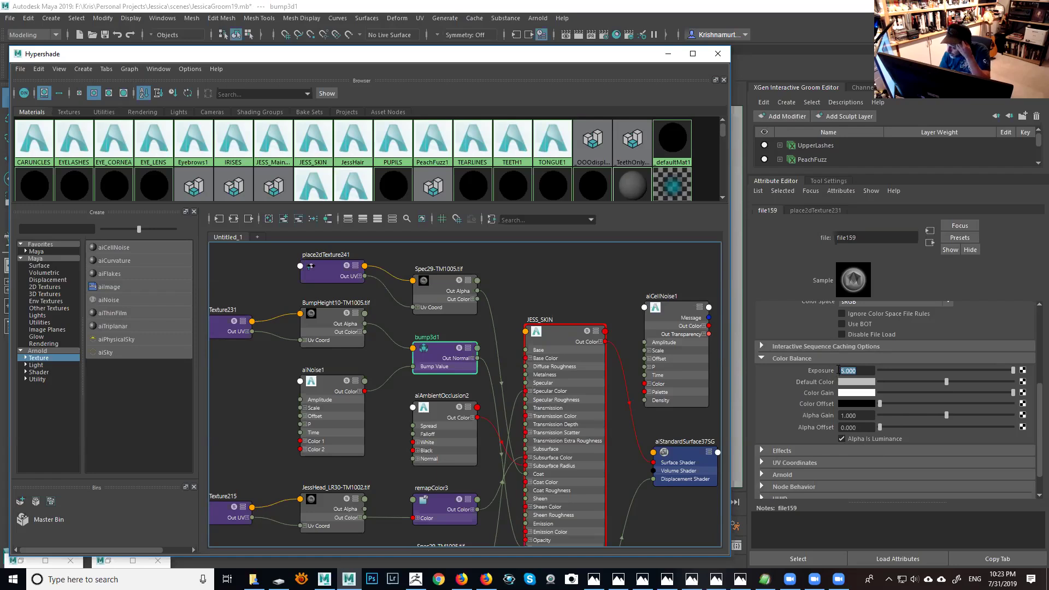
left_click(790, 474)
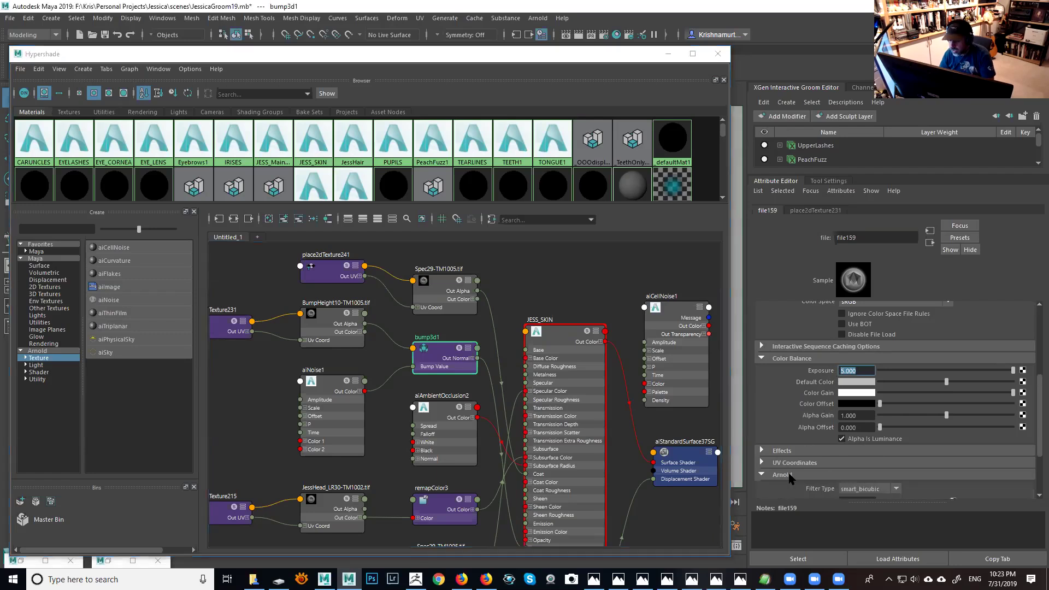
scroll(1038, 405, "down", 3)
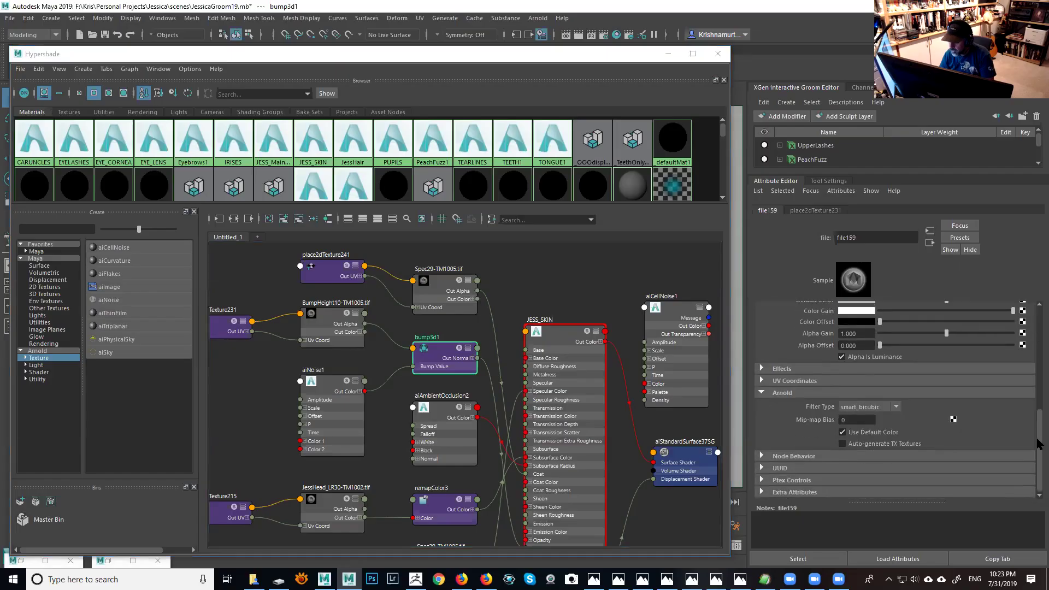
Step: Return through bump3d1 to JESS_SKIN and show its Advanced attributes
left_click(930, 243)
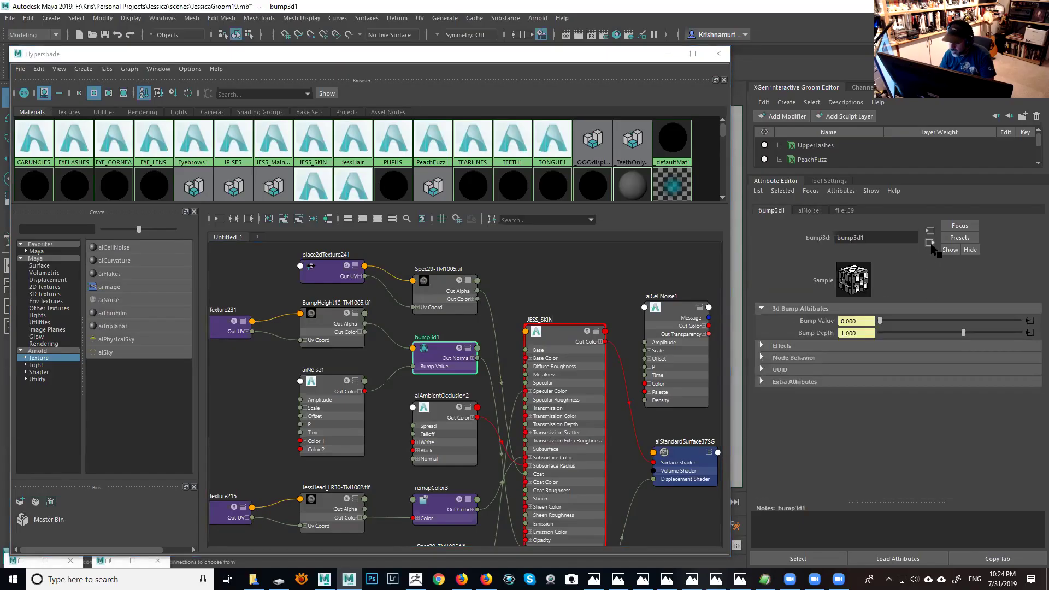
left_click(930, 243)
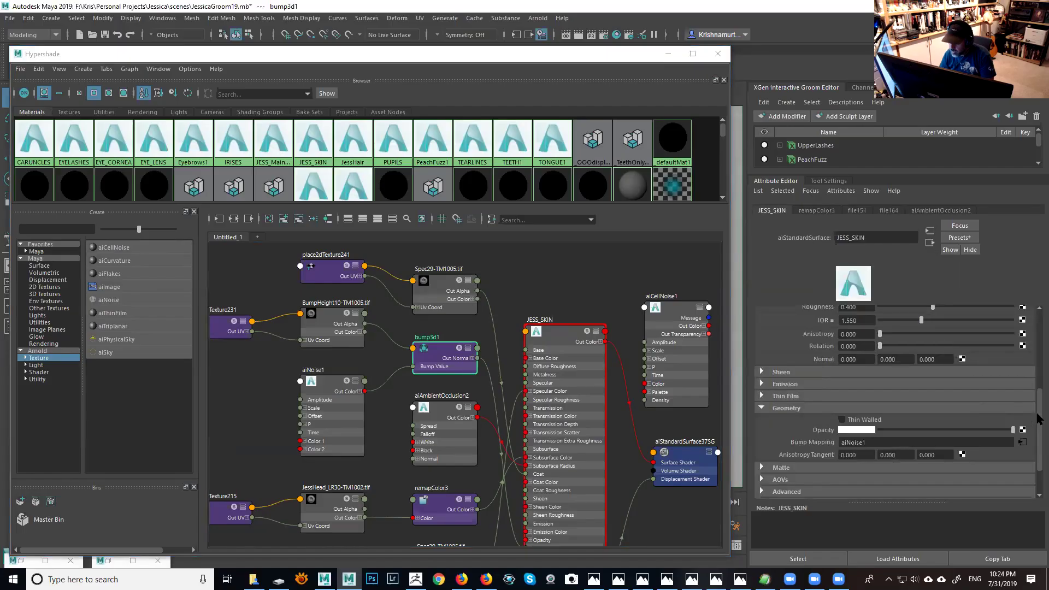
left_click_drag(1039, 418, 1039, 453)
left_click(801, 445)
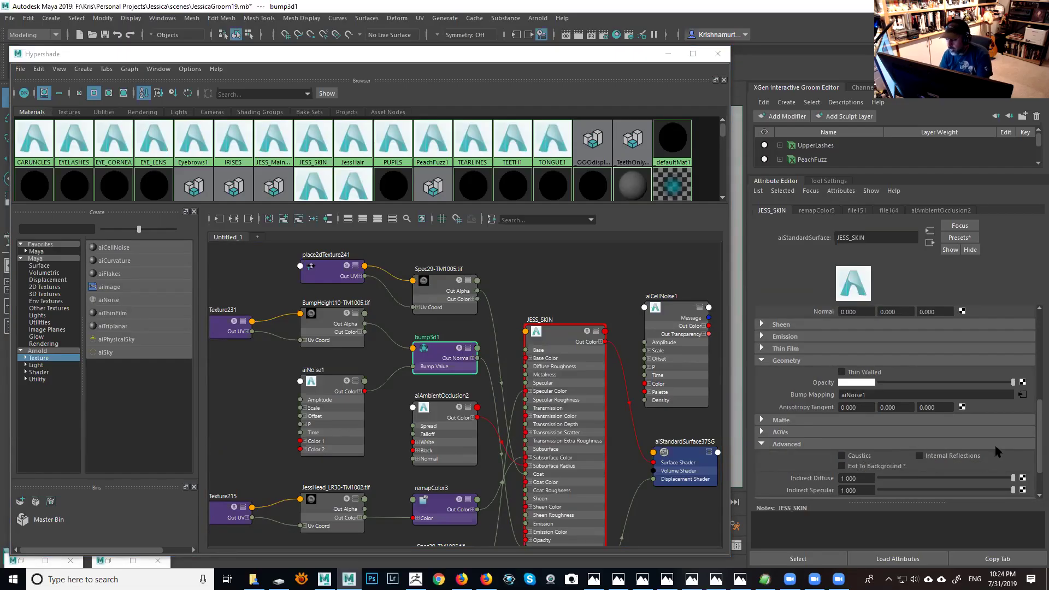
Step: Collapse JESS_SKIN's Coat and Specular attribute groups and bring its whole node network into view
left_click_drag(1039, 463, 1032, 358)
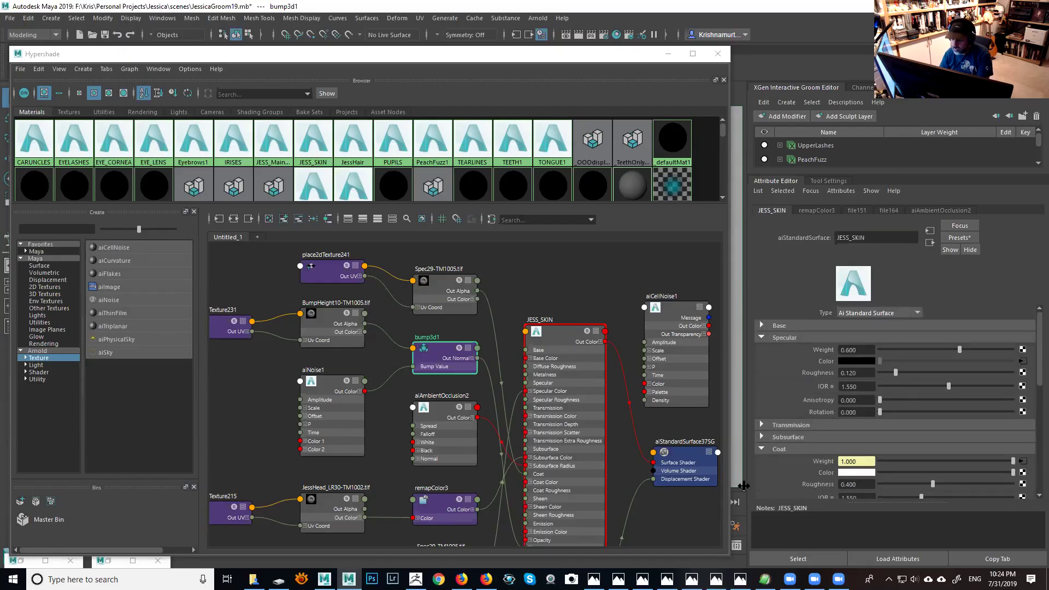
left_click(762, 450)
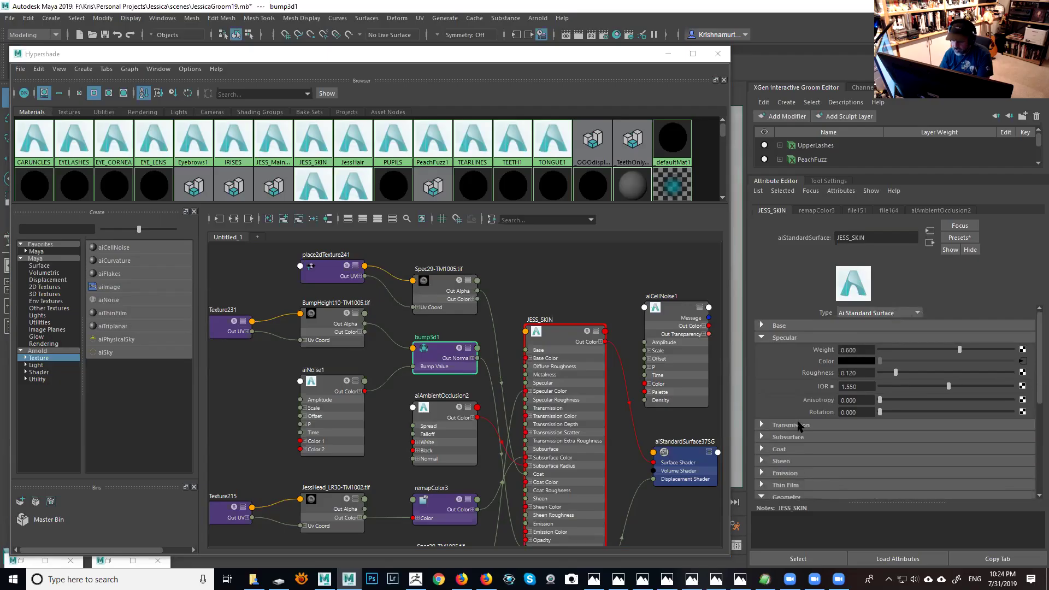
left_click(761, 339)
middle_click_drag(537, 433, 492, 354, "alt")
scroll(492, 354, "down", 3)
scroll(481, 366, "up", 2)
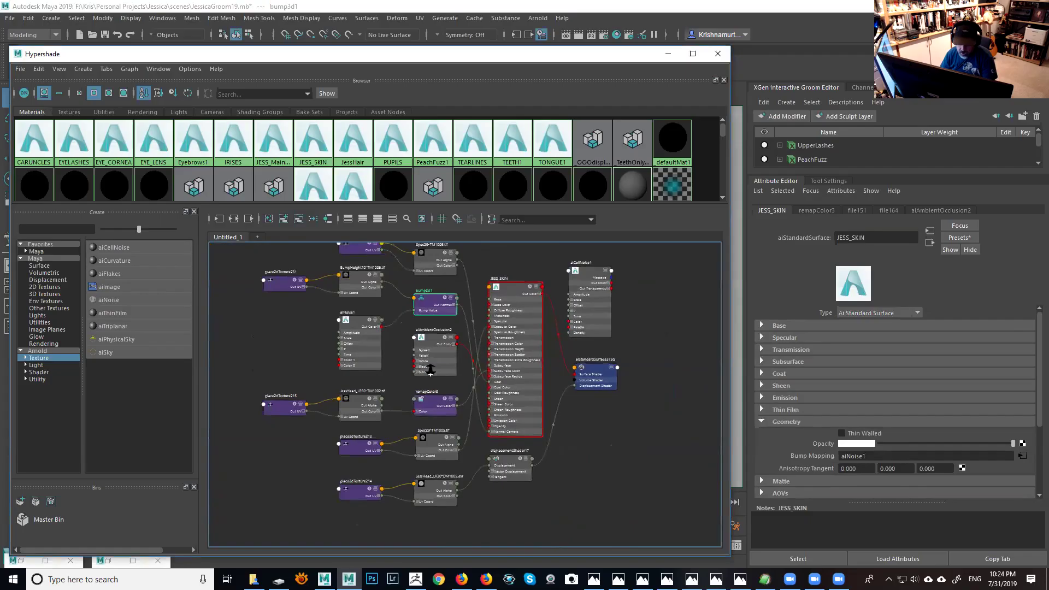
middle_click_drag(413, 419, 416, 433, "alt")
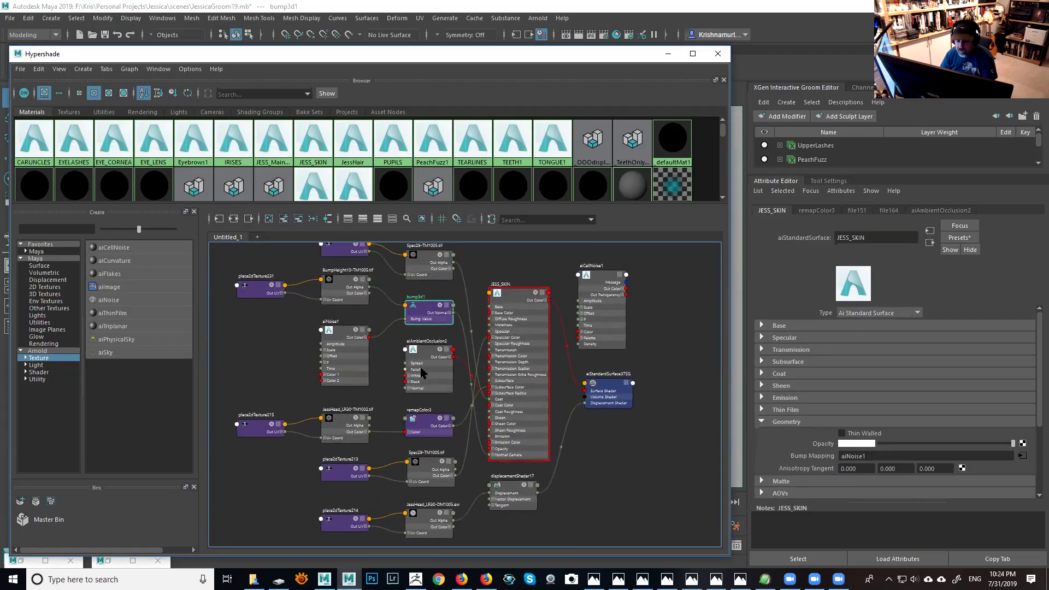
mouse_move(436, 347)
middle_mouse_down("alt")
mouse_move(446, 363)
mouse_move(451, 356)
middle_mouse_up("alt")
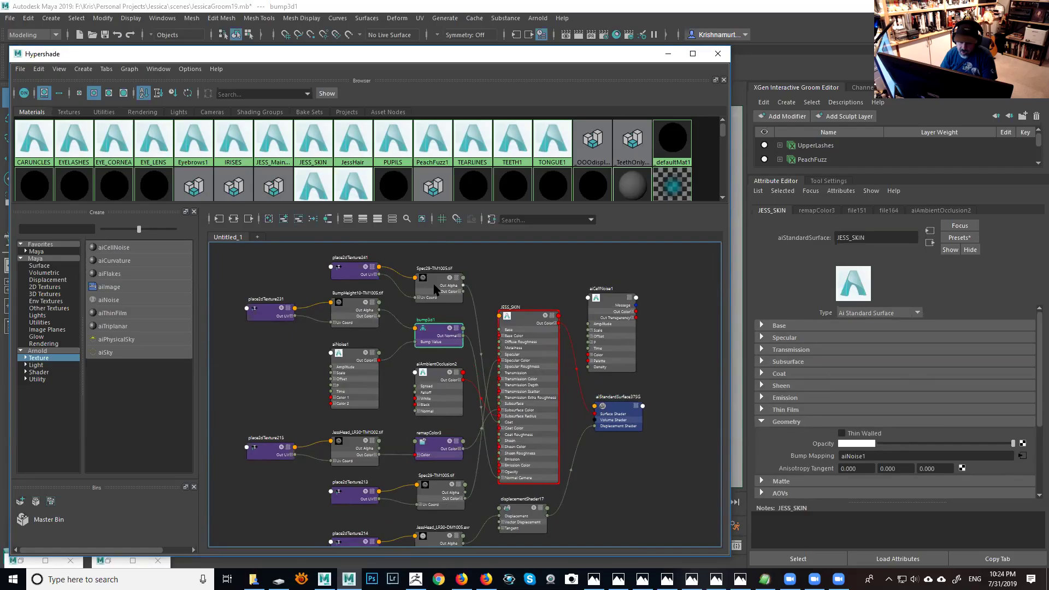
Step: Select the two Spec29 file textures, the BumpHeight10 texture and aiNoise1 together to point out the skin shader's inputs
left_click(436, 290)
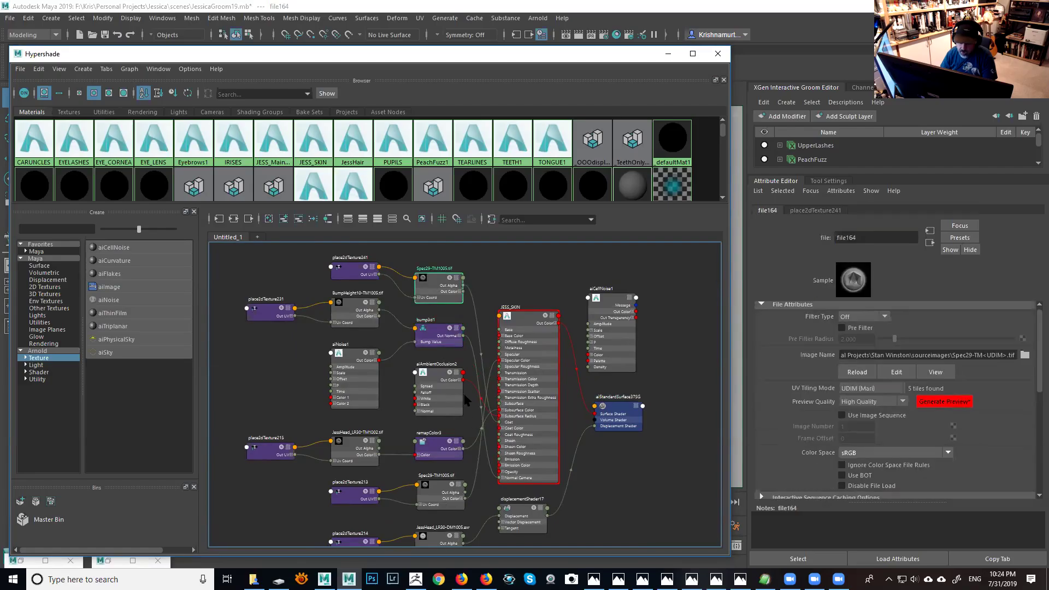
scroll(462, 404, "down", 1)
left_click(445, 478)
middle_click_drag(444, 359, 443, 371)
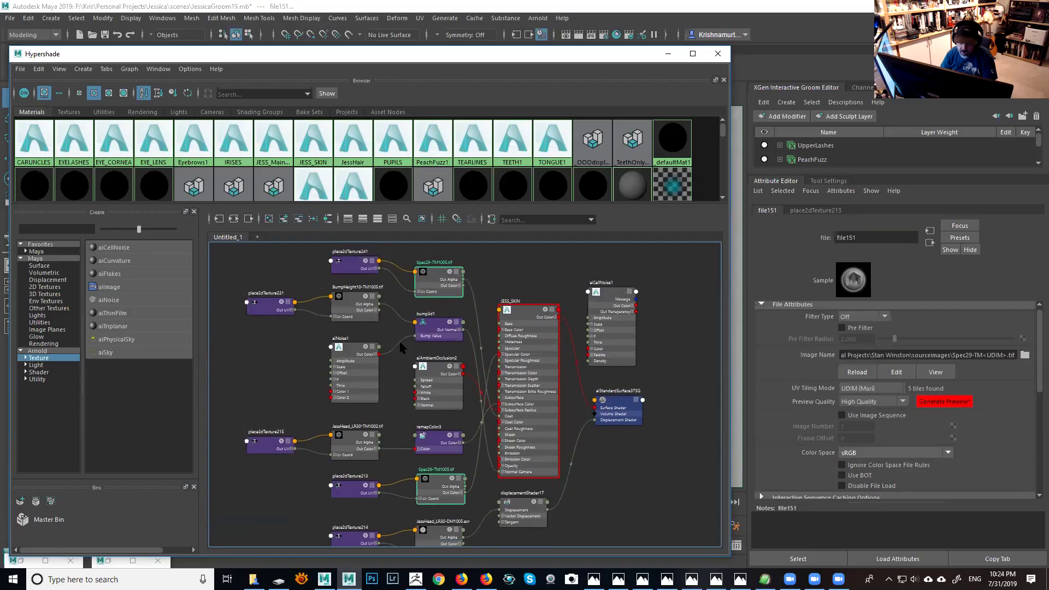
left_click(365, 310)
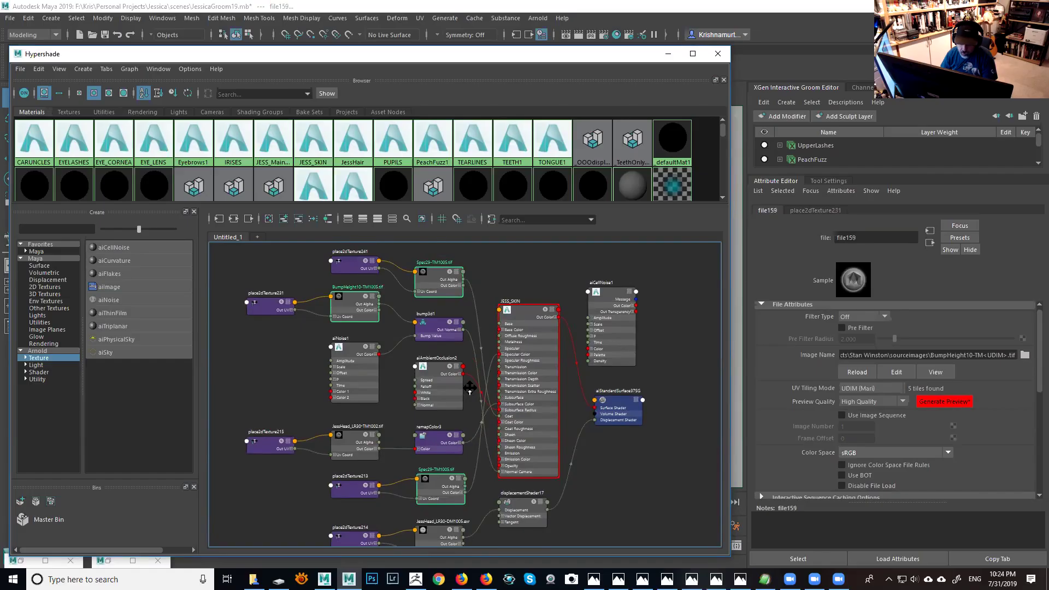
middle_click_drag(470, 388, 472, 372)
left_click(365, 354)
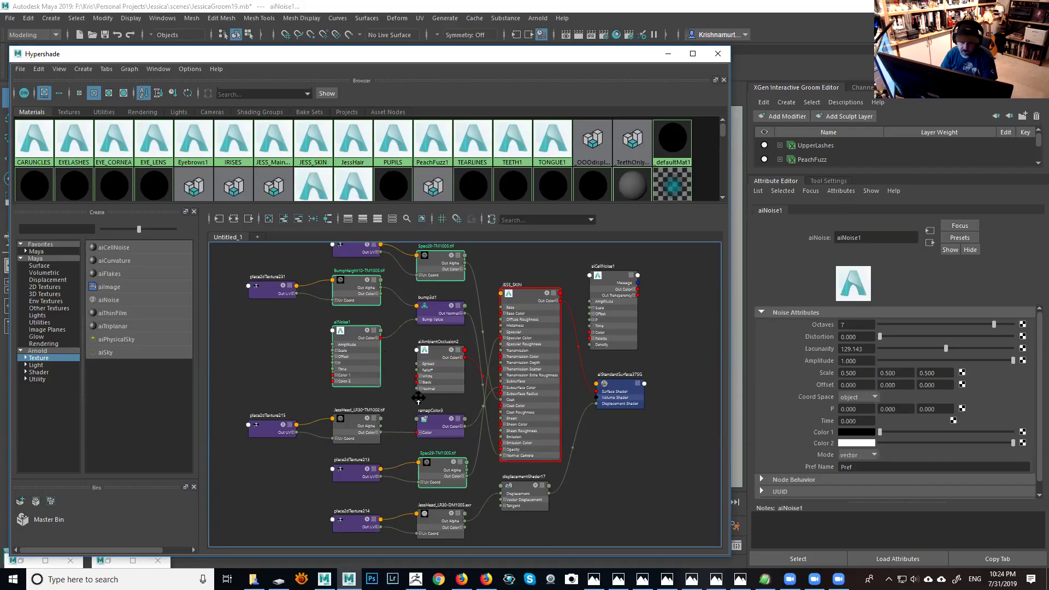
middle_click_drag(418, 397, 422, 375)
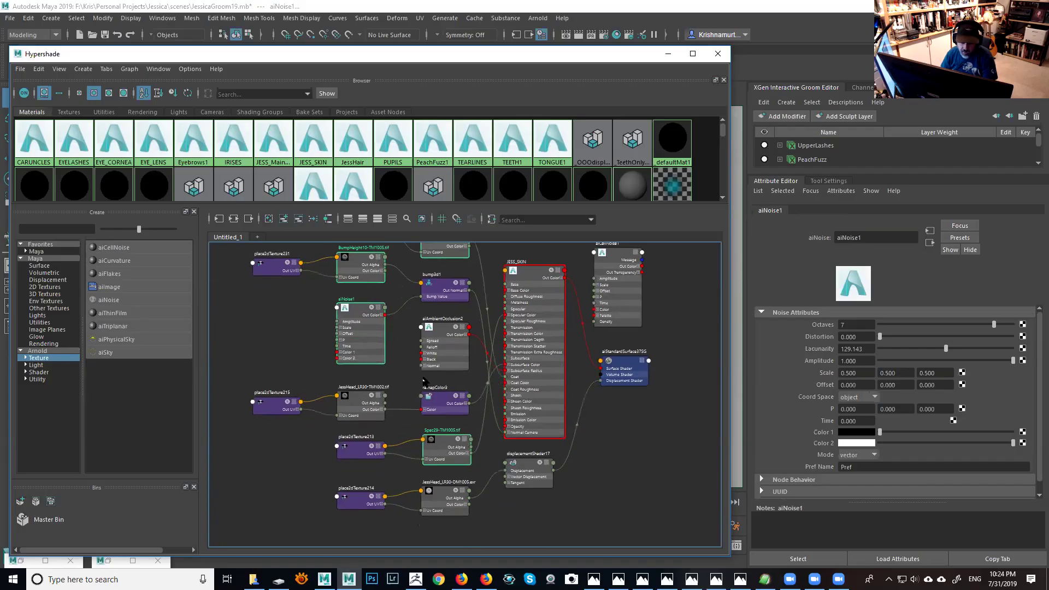
Step: Add the JessHead_LR30 color and JessHead_LR30-DM displacement textures to the selection and review the complete skin network
left_click(352, 409)
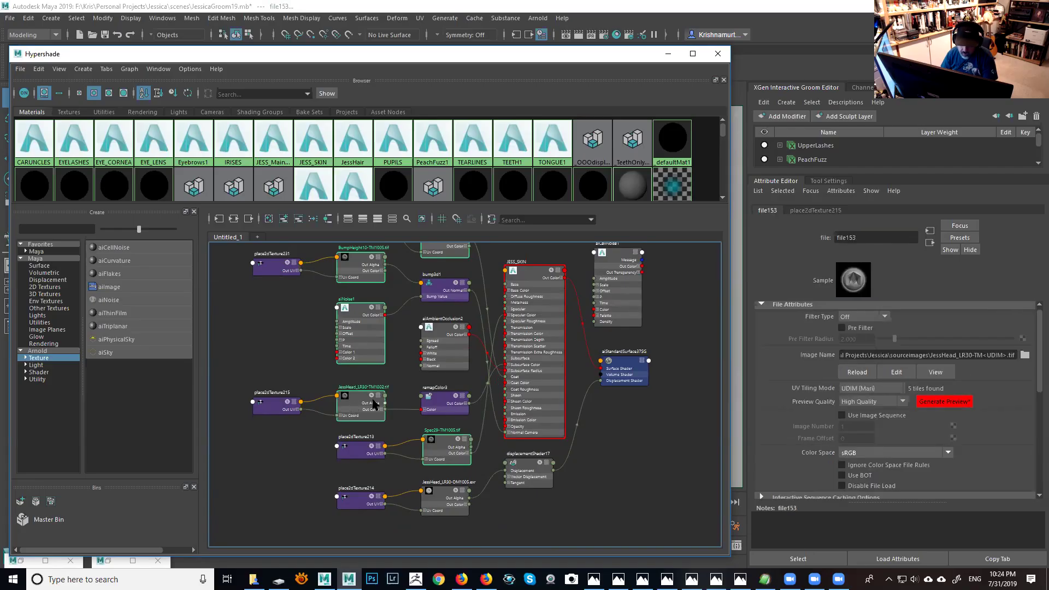
left_click(446, 506)
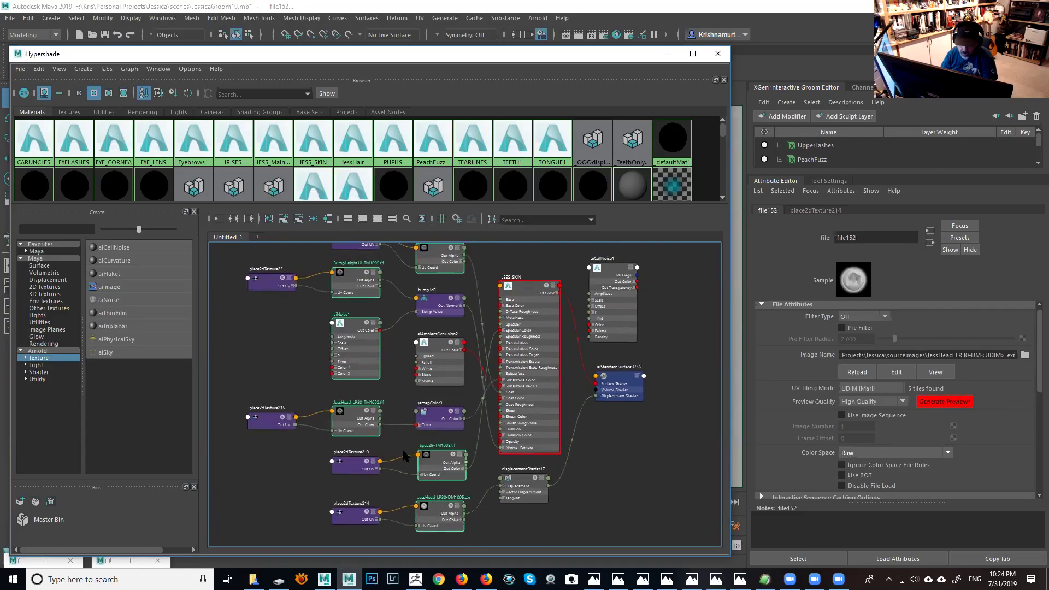
middle_click_drag(383, 367, 383, 413, "alt")
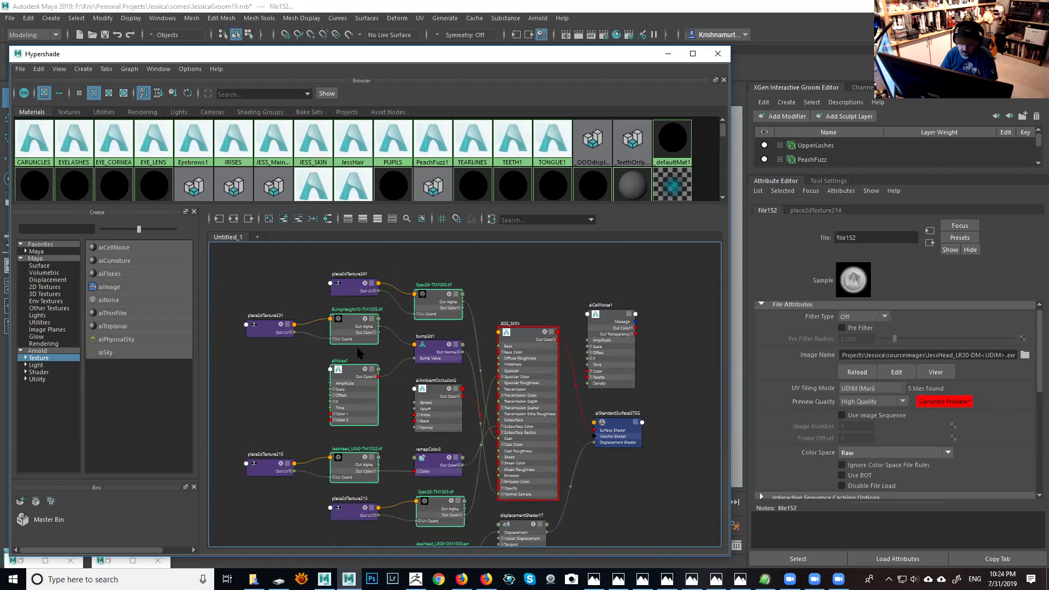
middle_click_drag(363, 347, 363, 336, "alt")
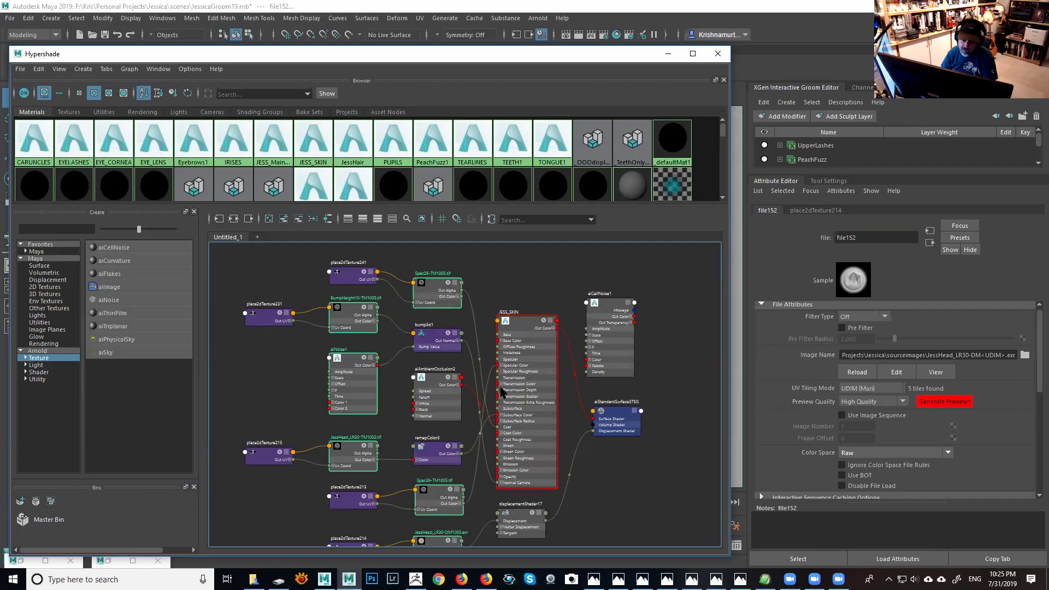
middle_click_drag(483, 423, 490, 391, "alt")
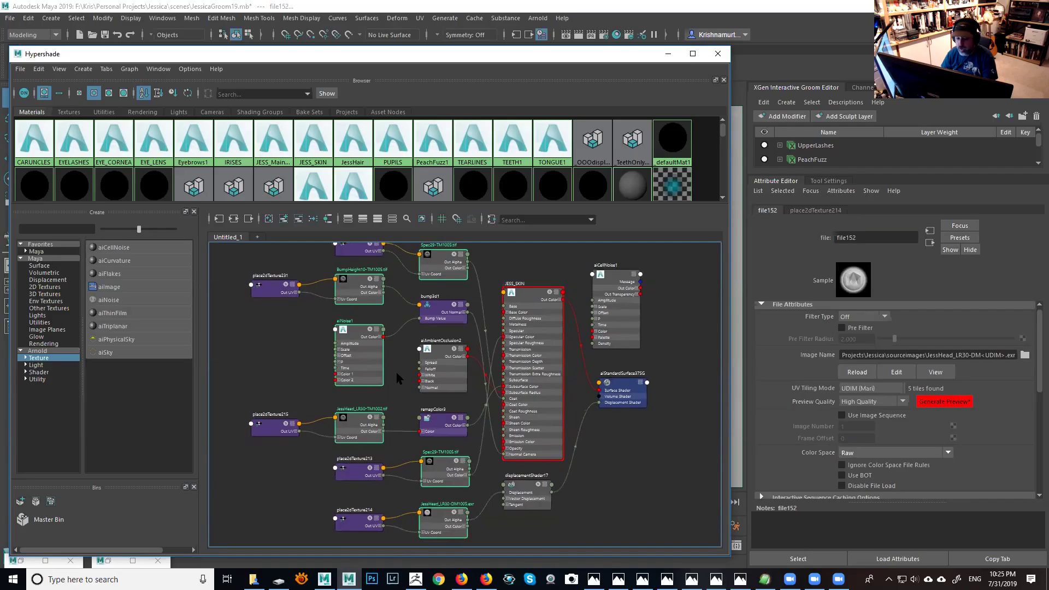
scroll(461, 372, "down", 3)
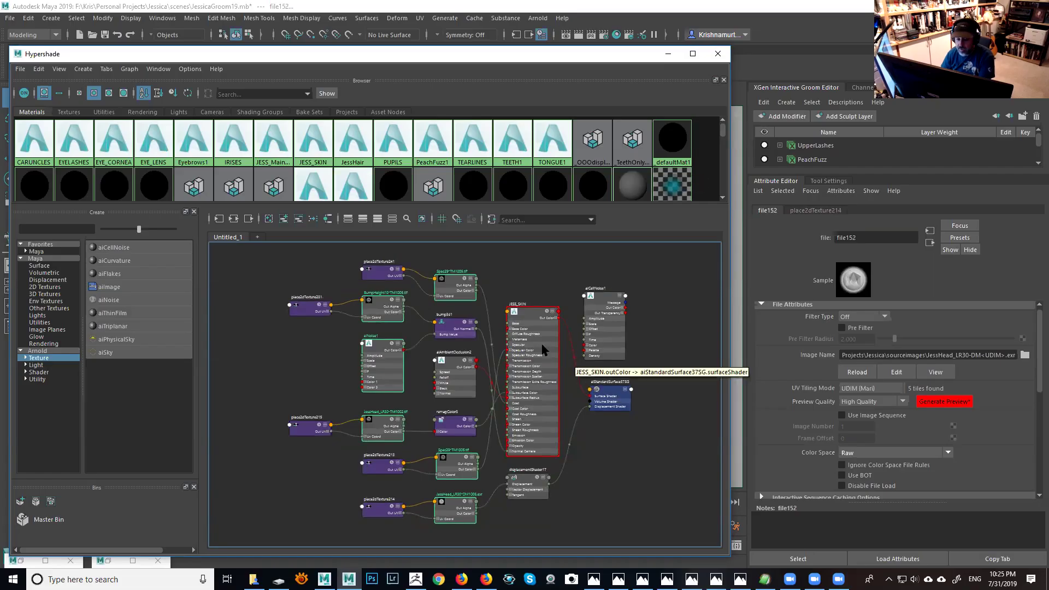
Step: Minimize Hypershade, restore the Arnold RenderView and display Snapshot_04 closer on the face
left_click(668, 54)
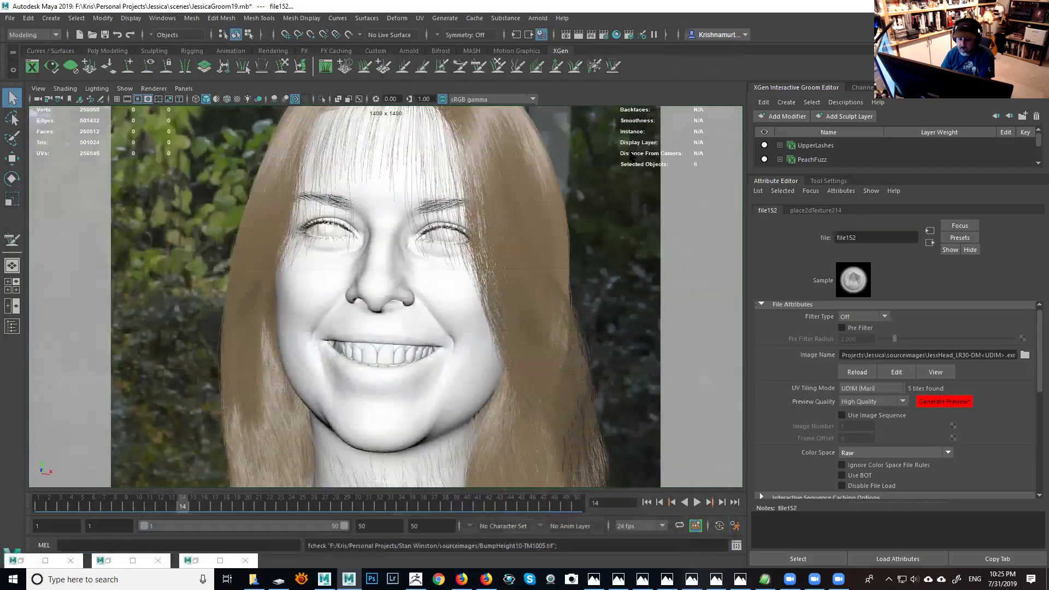
left_click(197, 563)
left_click(668, 54)
left_click(109, 561)
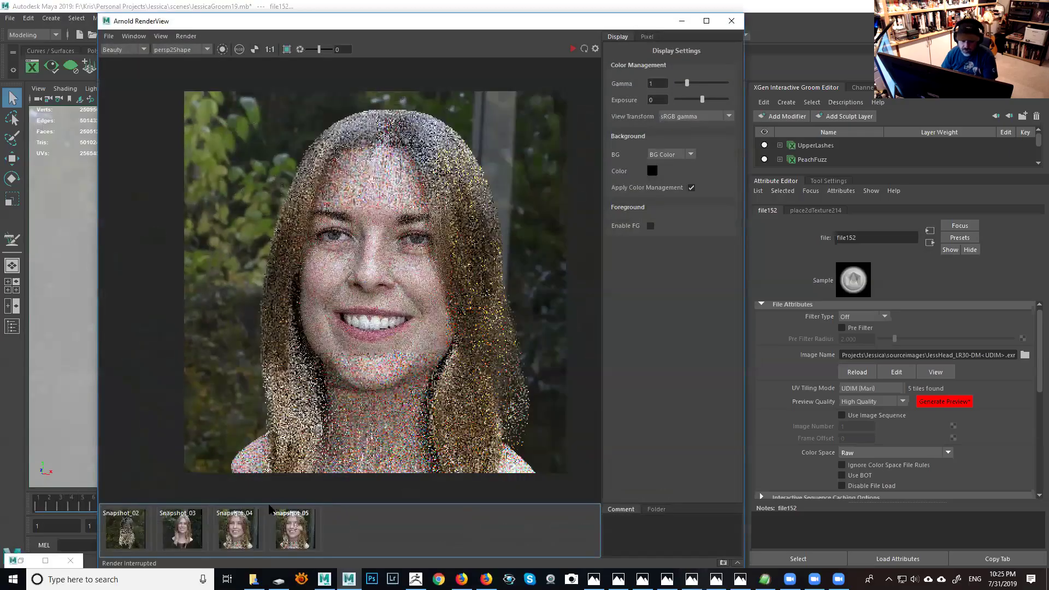
left_click(260, 536)
scroll(355, 278, "up", 3)
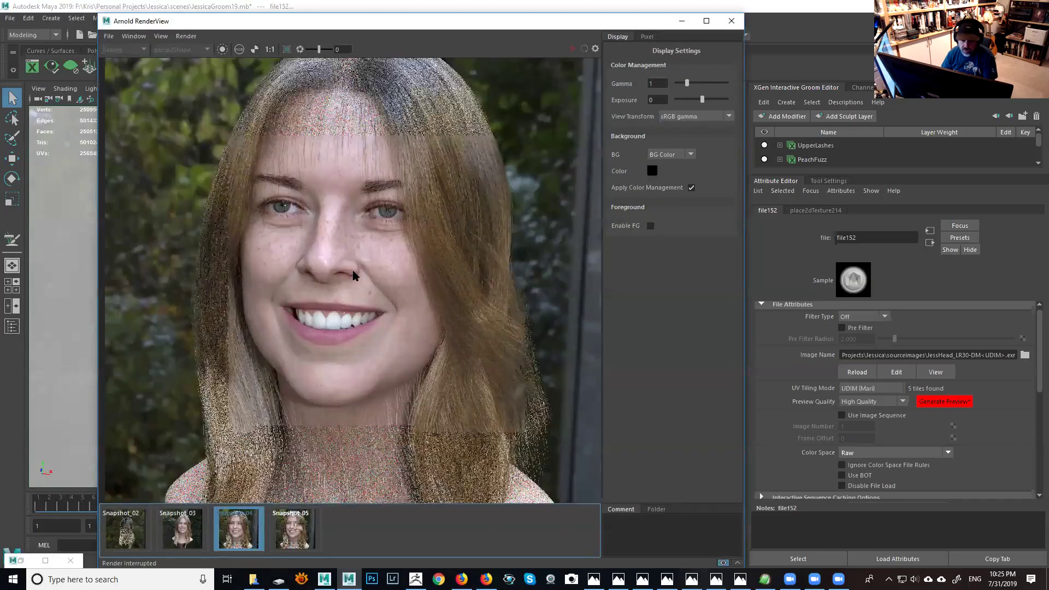
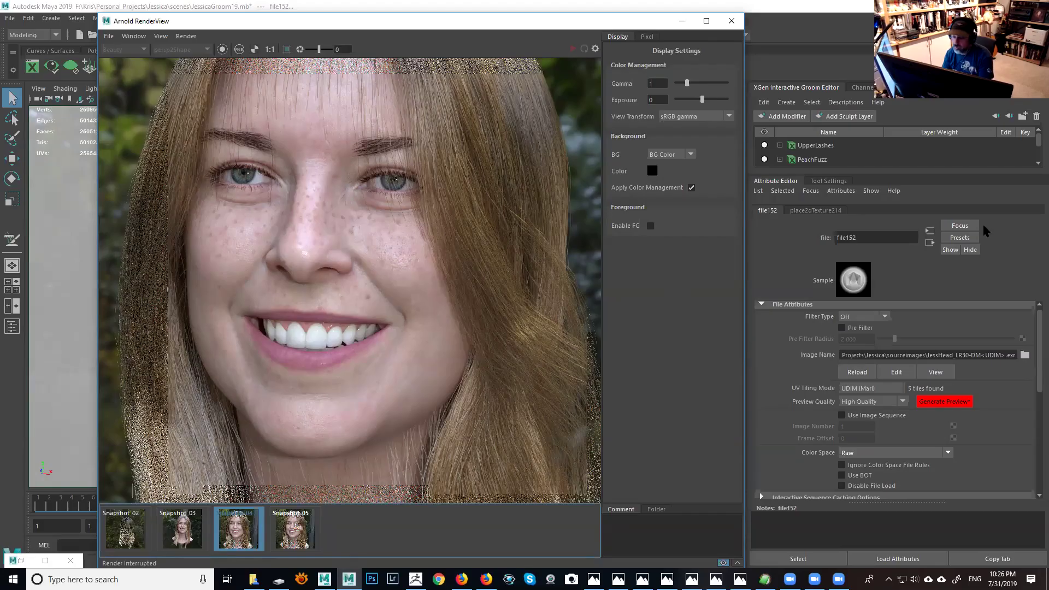
Step: Follow file152's output connection to displacementShader17, then minimize the Arnold RenderView
left_click(929, 243)
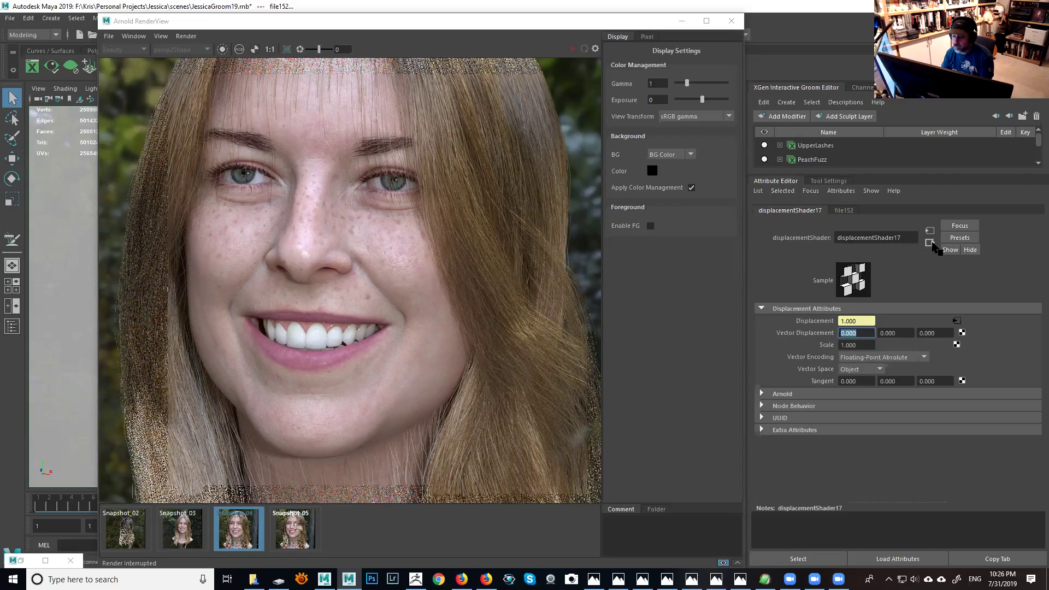
left_click(628, 28)
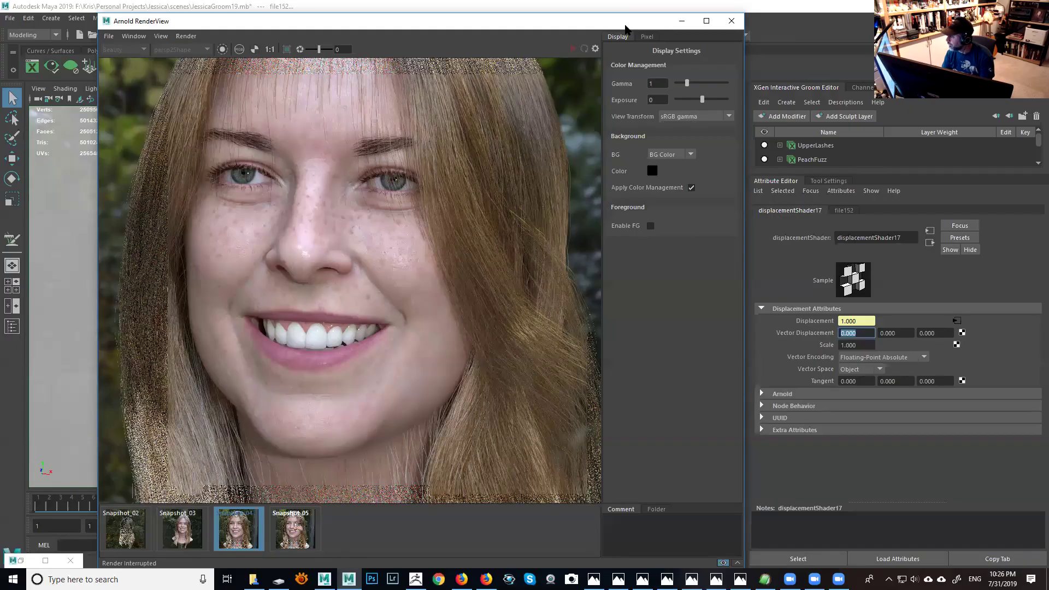
left_click(681, 21)
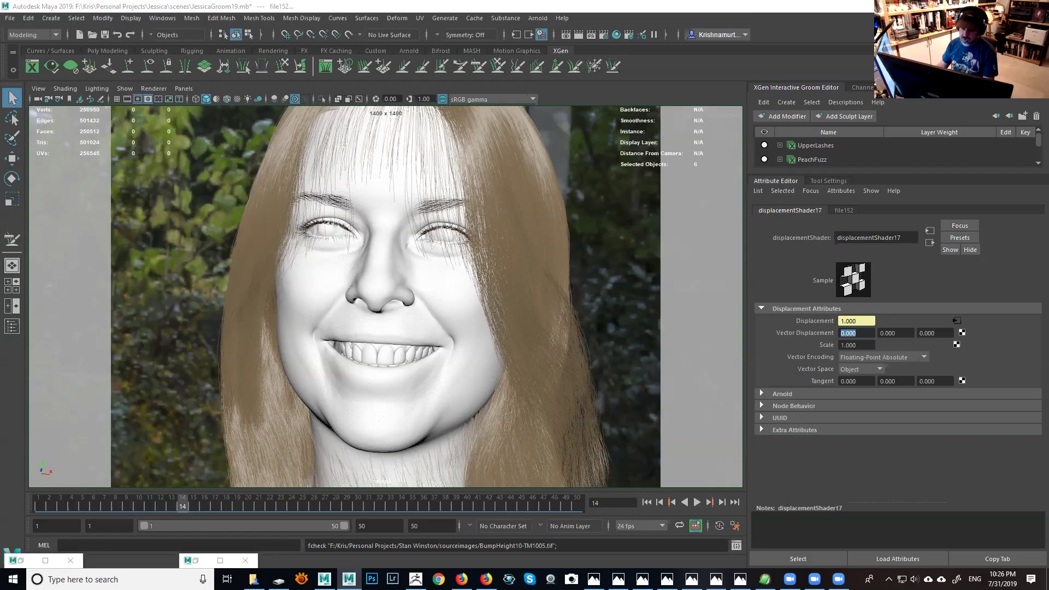
Step: Restore the Arnold RenderView and examine the skin detail around the nose, cheeks and eyes in Snapshot_04
left_click(349, 579)
scroll(446, 295, "up", 2)
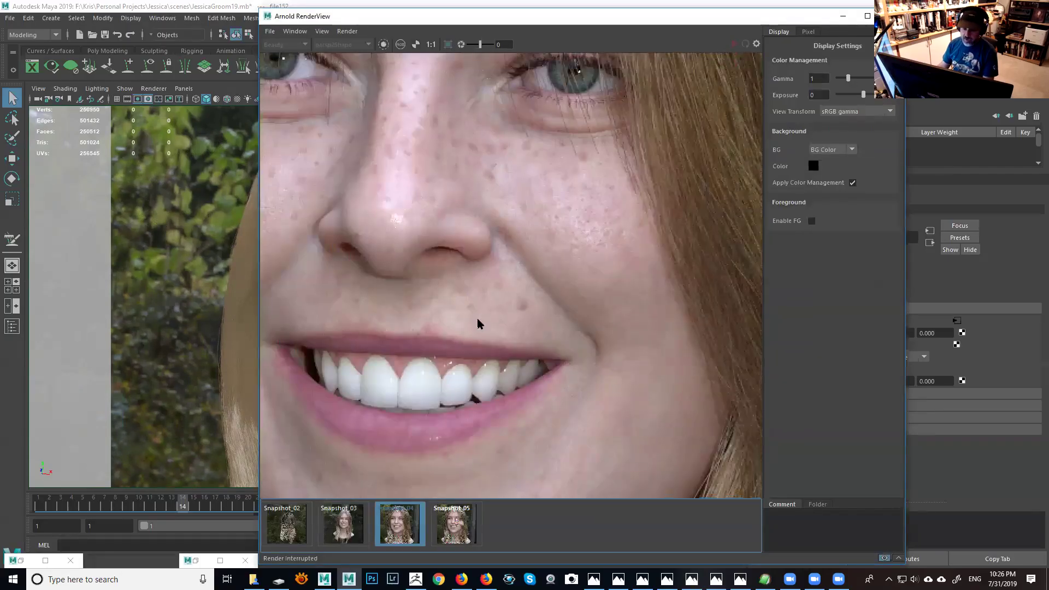
scroll(481, 321, "up", 1)
scroll(490, 319, "down", 1)
scroll(497, 314, "up", 1)
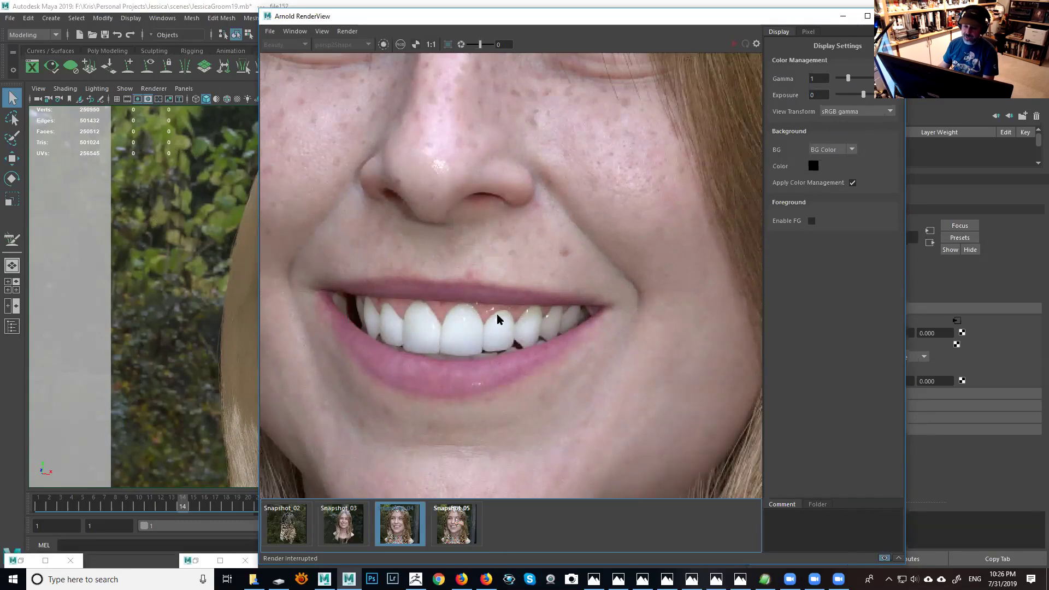
middle_click_drag(497, 313, 529, 398)
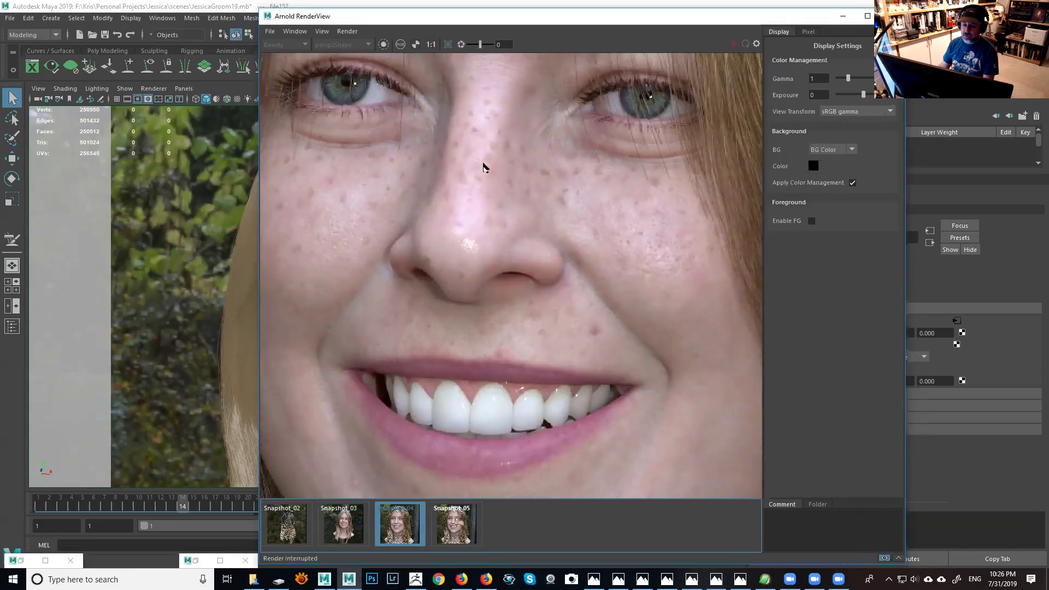
middle_click_drag(517, 189, 535, 235)
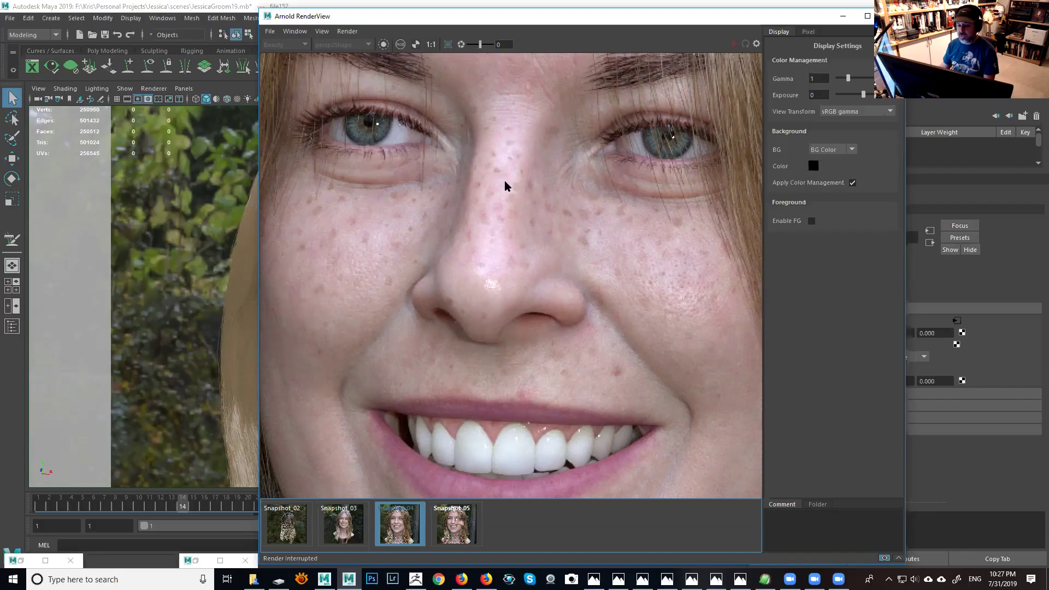
Step: Compare the full face with close-ups of the upper lip, mouth and teeth in the Snapshot_04 render
scroll(504, 180, "down", 2)
scroll(525, 188, "up", 1)
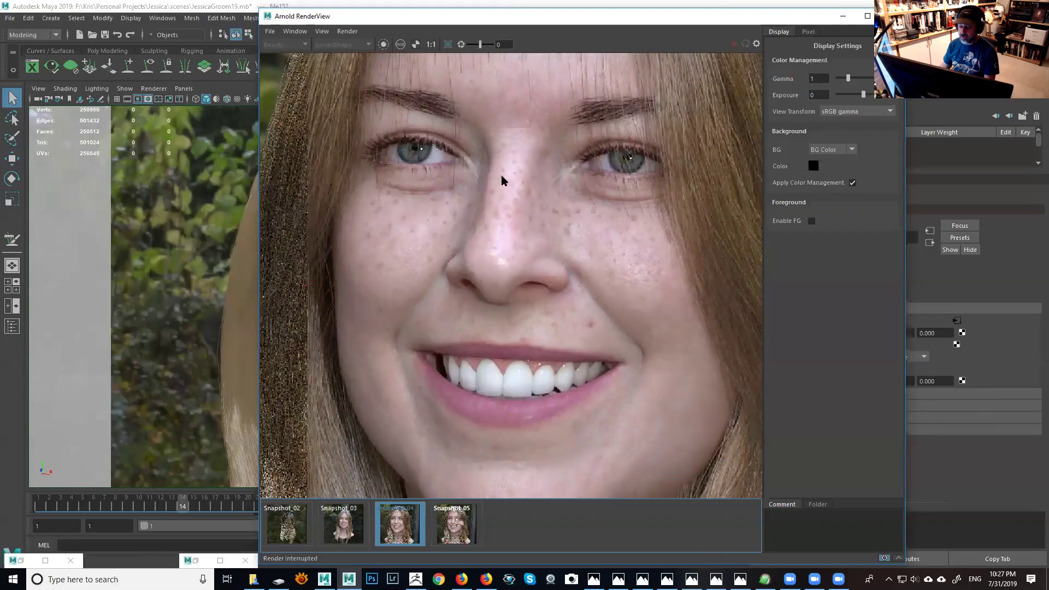
scroll(504, 183, "up", 2)
scroll(510, 160, "up", 1)
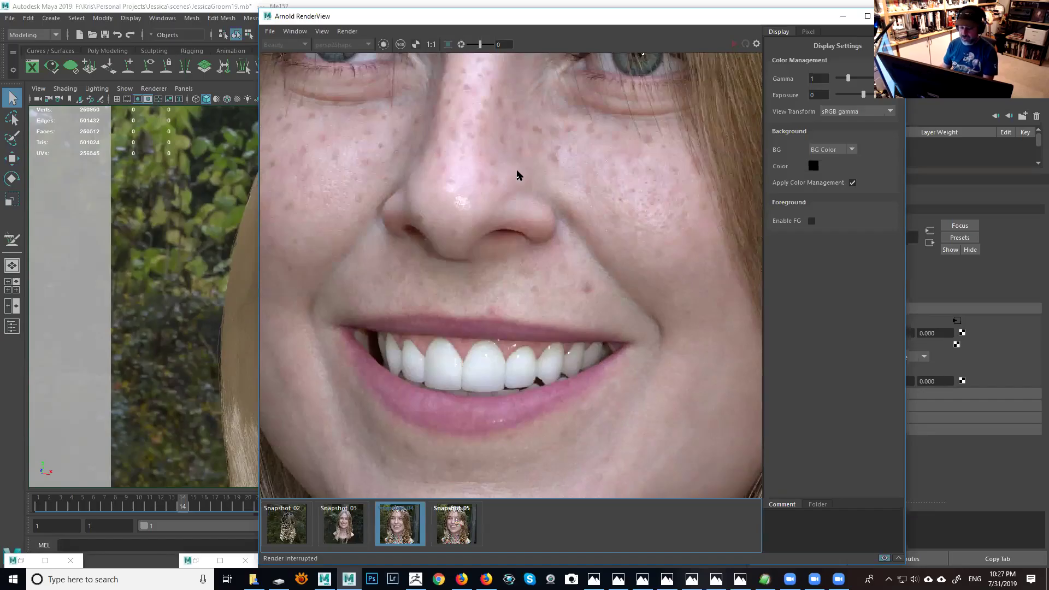
middle_click_drag(552, 164, 488, 217)
scroll(556, 206, "down", 2)
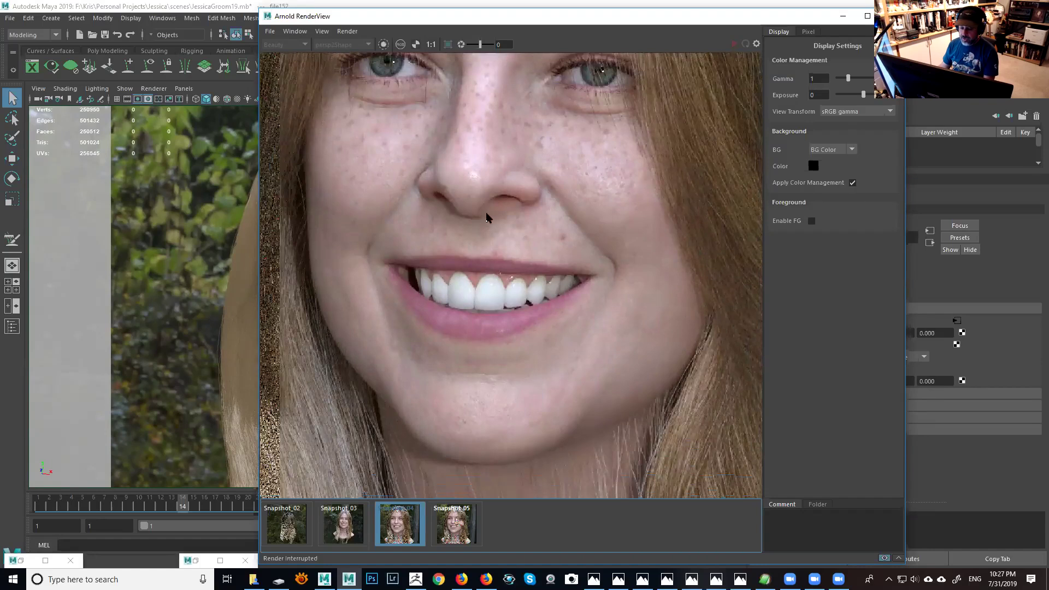
scroll(488, 217, "up", 1)
scroll(585, 201, "up", 3)
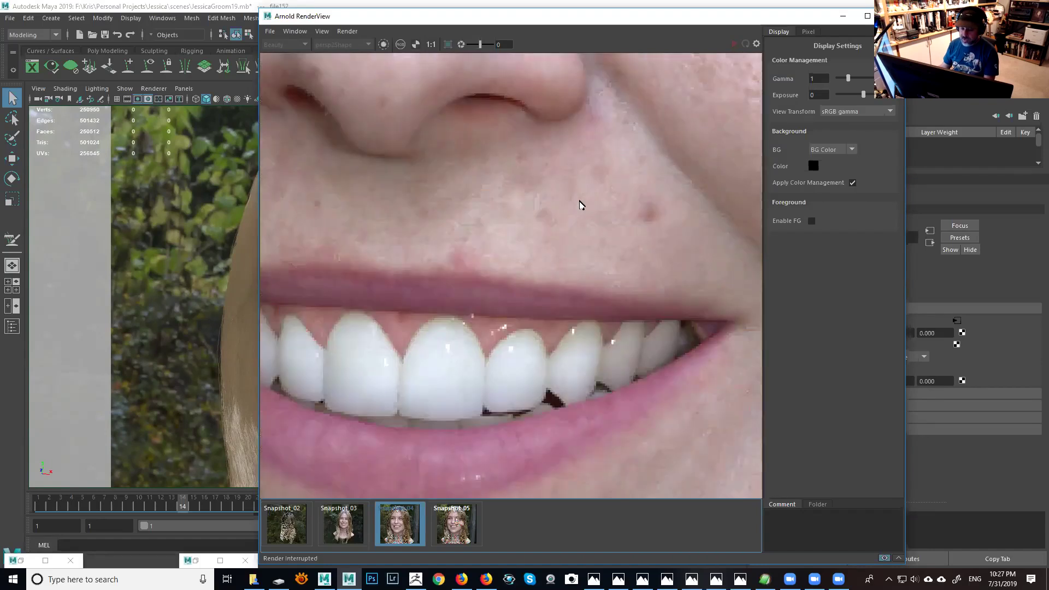
middle_click_drag(601, 217, 626, 192)
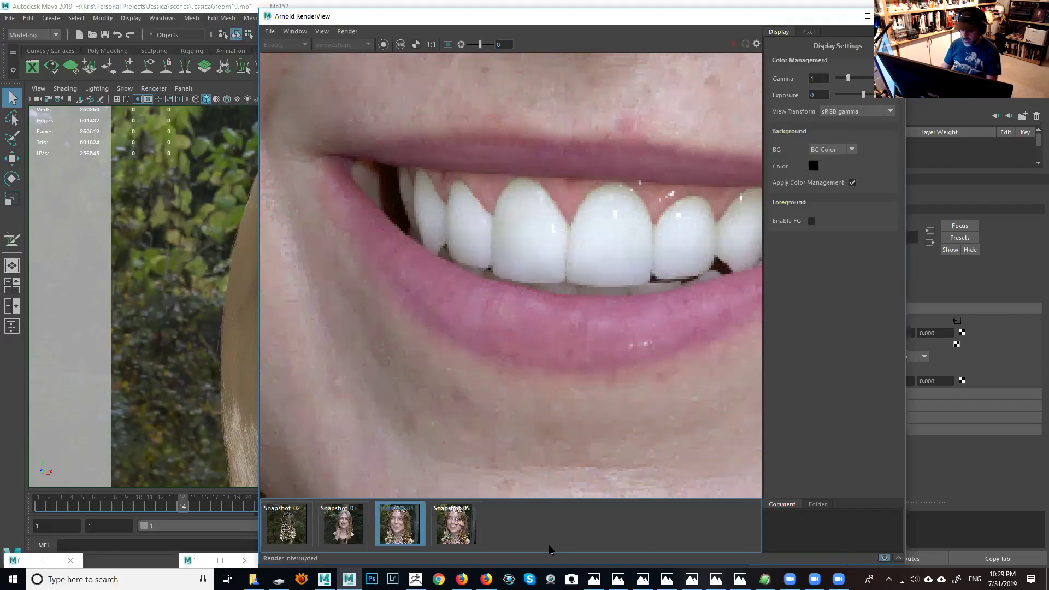
Step: Switch to ZBrush and select the TeethUpperLR28 subtool
left_click(416, 579)
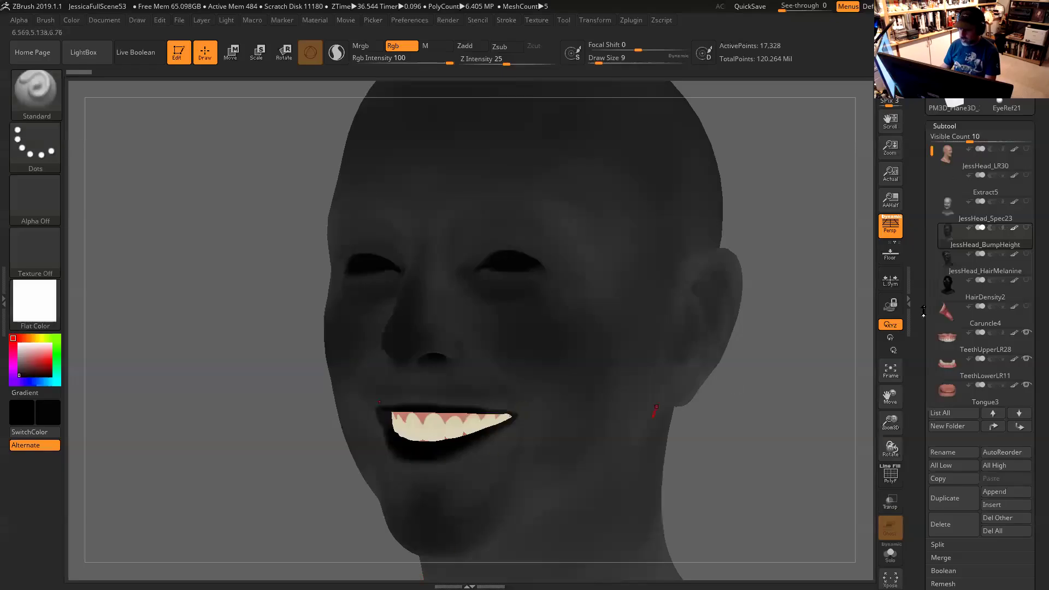
mouse_move(950, 340)
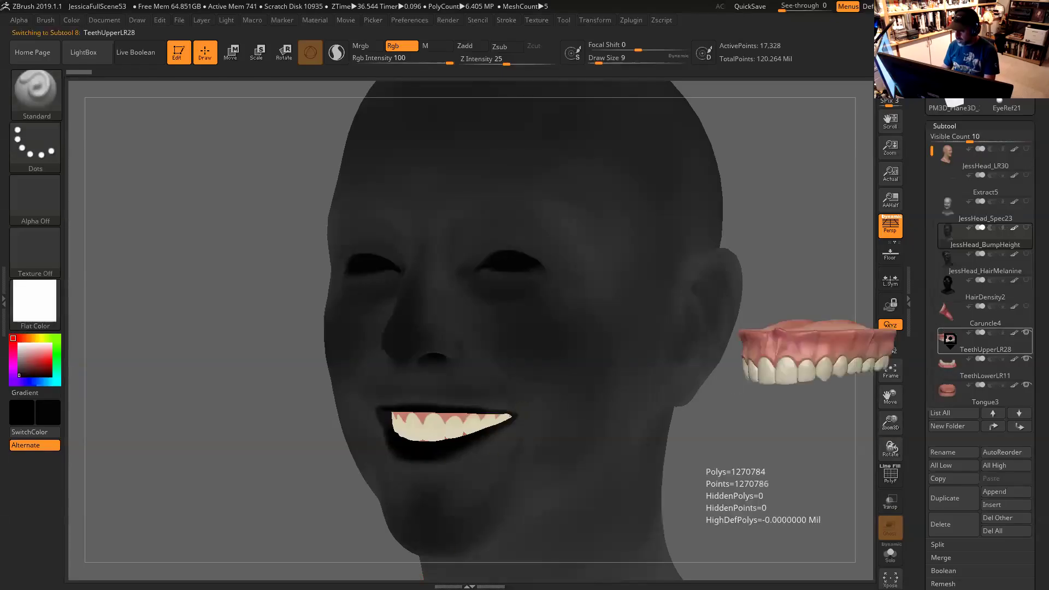
Step: Set the active material to StartupMaterial and show only the TeethUpperLR28 subtool, hiding the head, eyes and lower teeth
left_click(1027, 279)
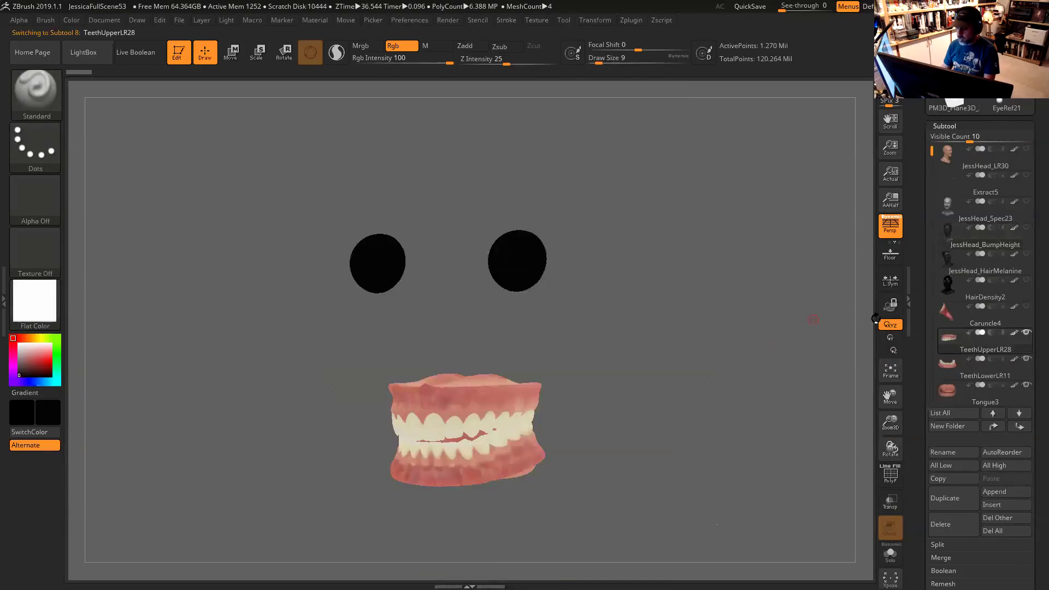
left_click(50, 304)
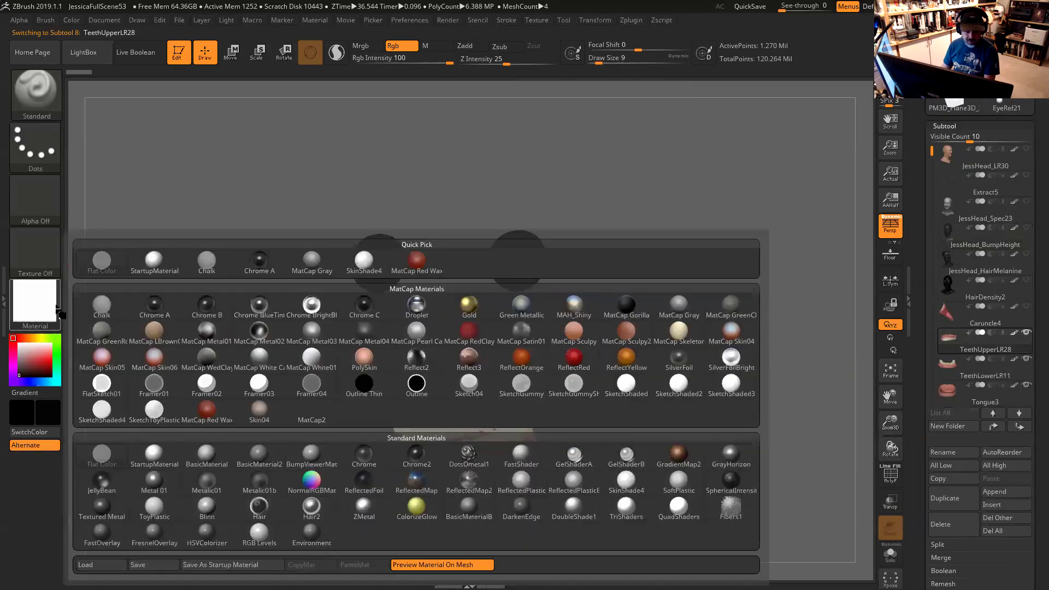
left_click(167, 277)
left_click_drag(675, 317, 747, 290)
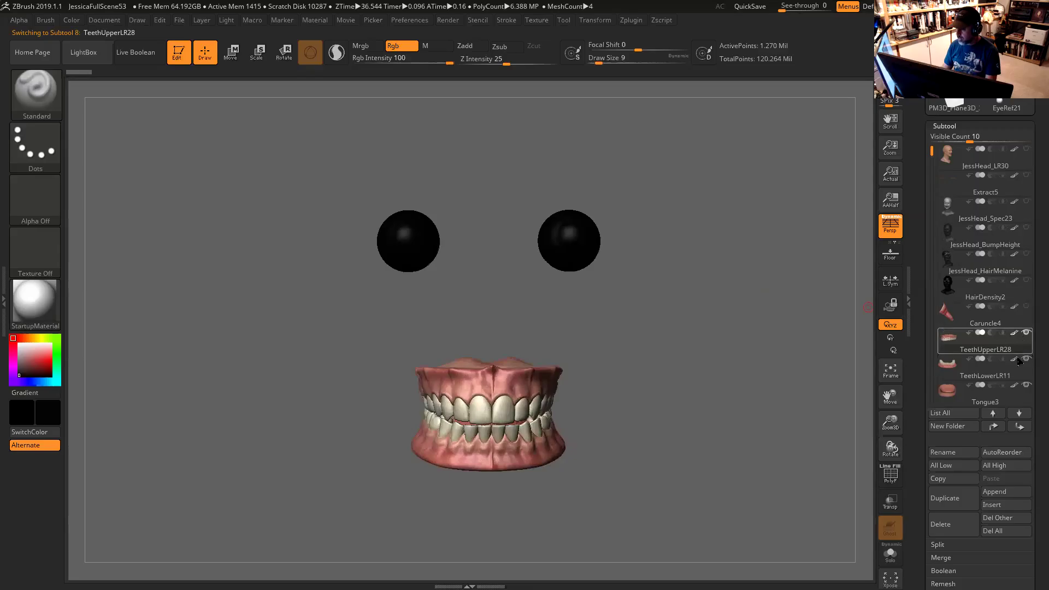
left_click(1026, 332, "shift")
Step: Examine the sculpted upper teeth and gums up close from the palate side, underneath and the front
left_click_drag(668, 370, 519, 187)
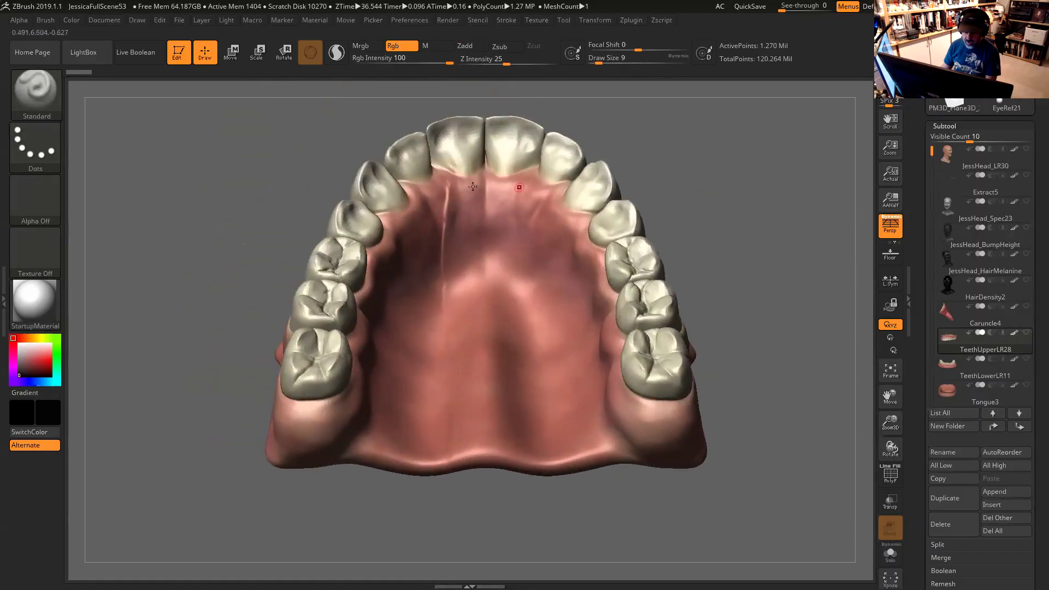
left_click_drag(655, 169, 437, 224)
left_click_drag(755, 212, 642, 256)
left_click_drag(707, 214, 562, 206)
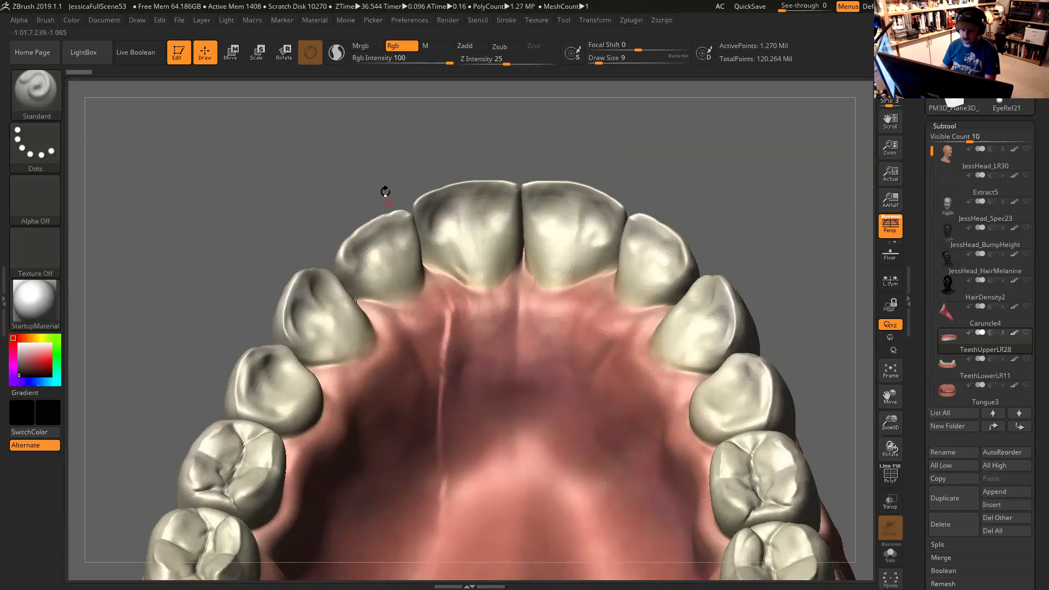
left_click_drag(385, 191, 371, 273)
left_click_drag(382, 211, 401, 233)
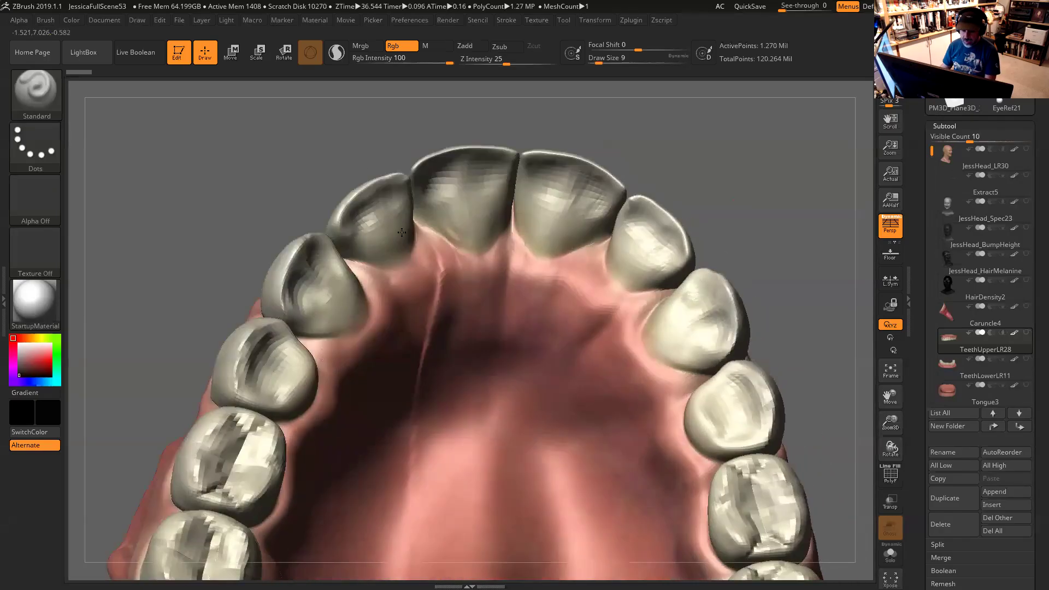
left_click_drag(601, 129, 618, 255)
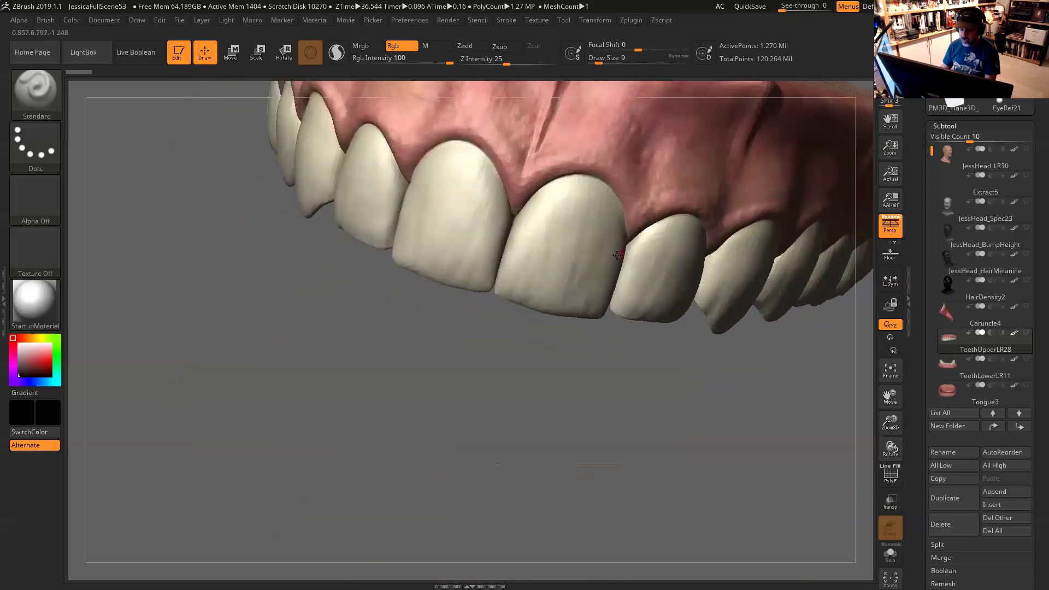
left_click_drag(527, 345, 531, 220)
left_click_drag(570, 179, 563, 364)
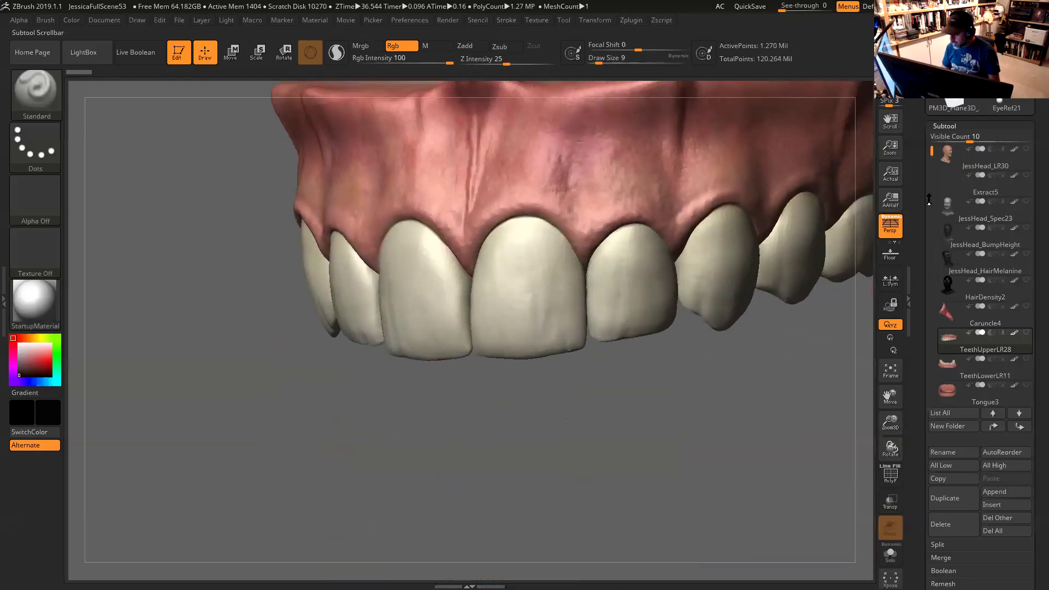
Step: Select the TeethUpperHR_Temp1 subtool and display it with the Flat Color material
left_click_drag(929, 201, 929, 299)
left_click(958, 290)
mouse_move(710, 434)
left_mouse_down()
mouse_move(728, 431)
mouse_move(735, 459)
mouse_move(722, 424)
left_mouse_up()
left_click(34, 300)
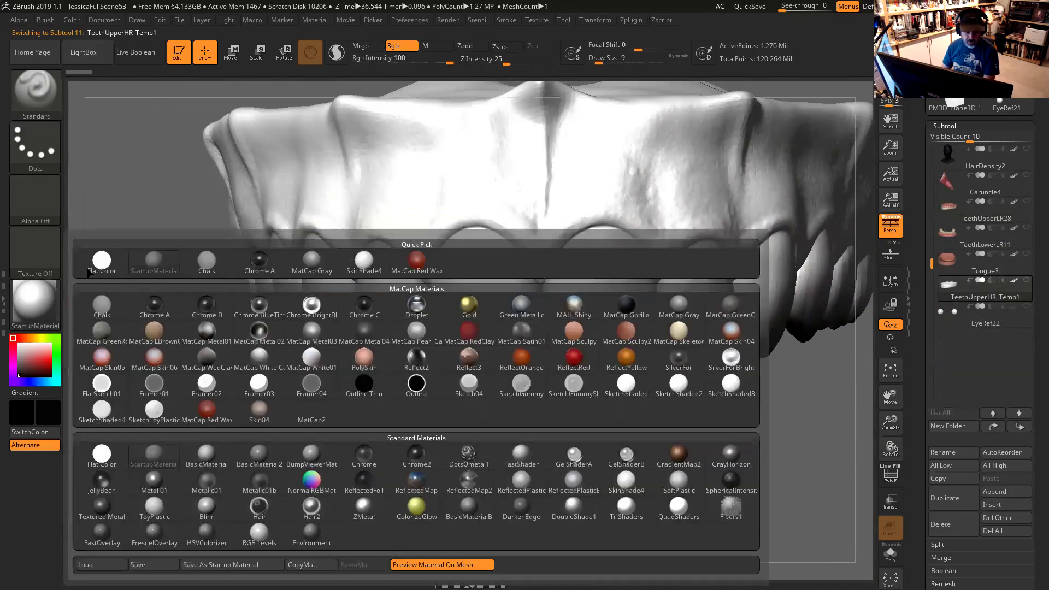
left_click(90, 271)
left_click_drag(671, 476, 686, 503)
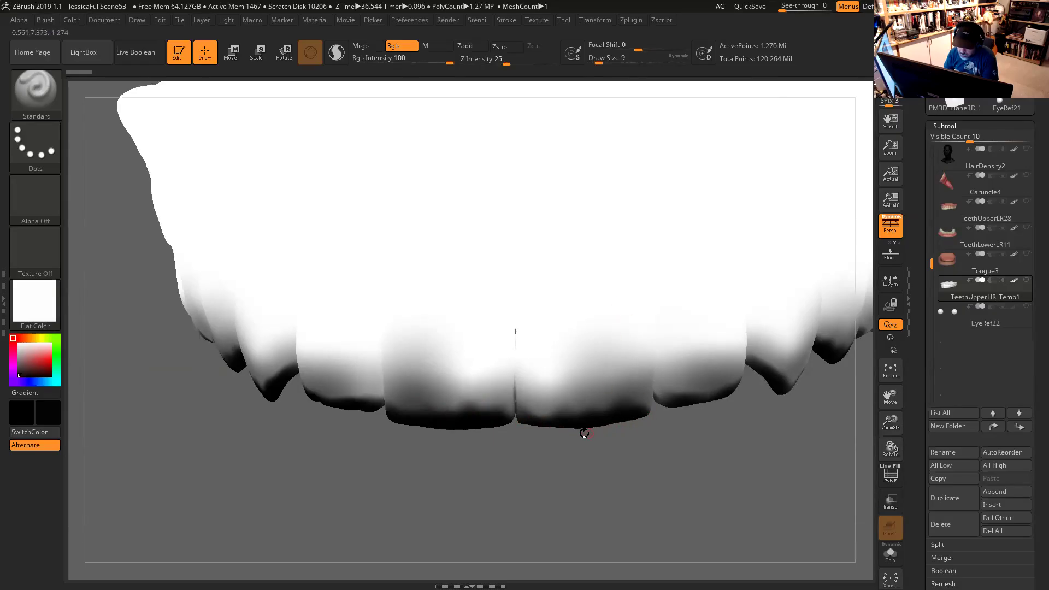
Step: Examine the black-and-white map painted along the biting edges of the upper teeth from the front, underneath and the side
left_click_drag(641, 443, 555, 265)
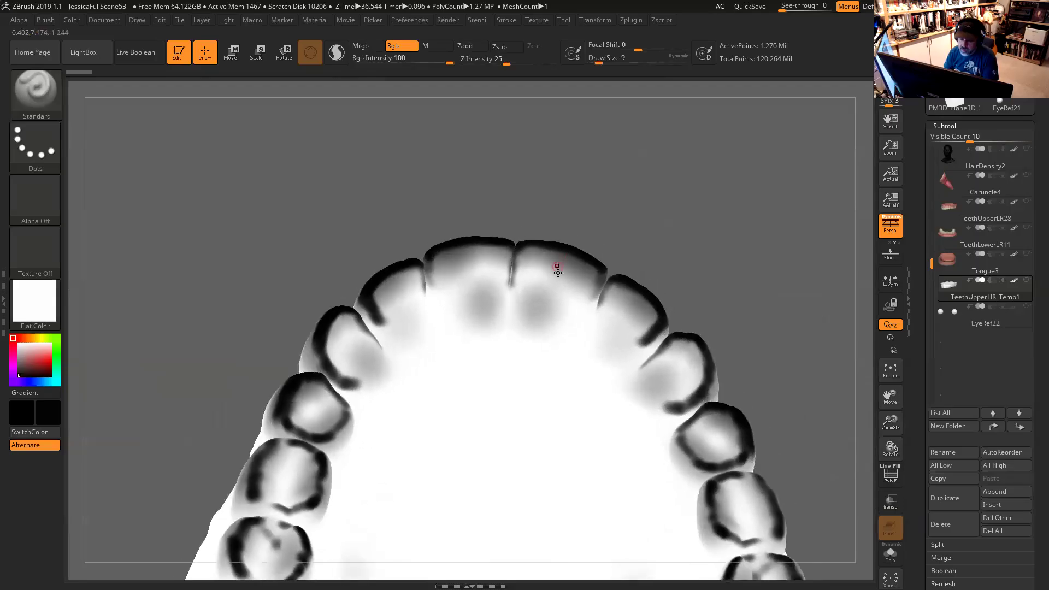
left_click_drag(630, 194, 616, 186)
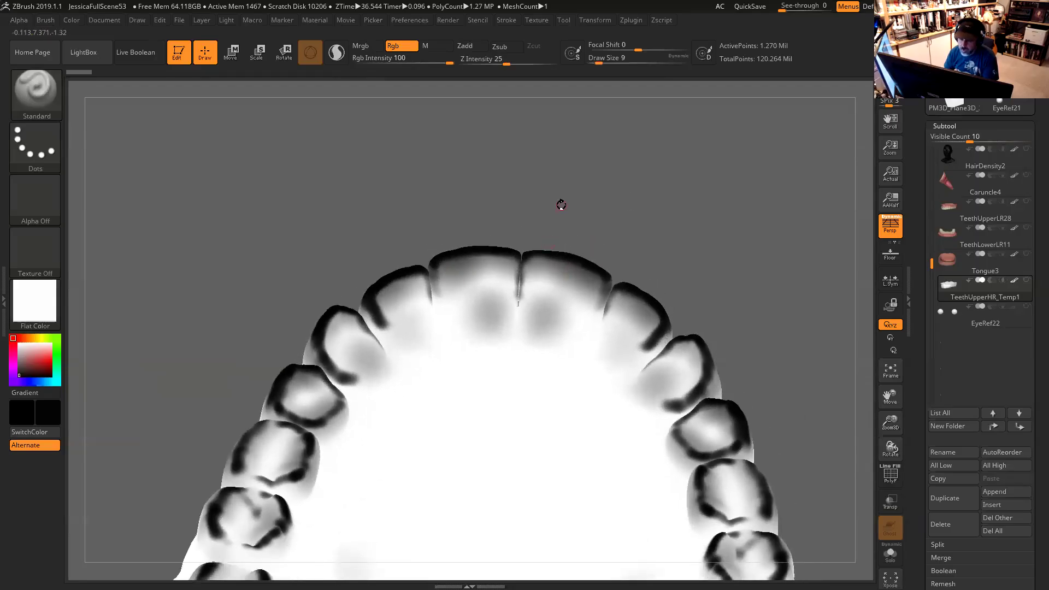
left_click_drag(560, 204, 632, 331)
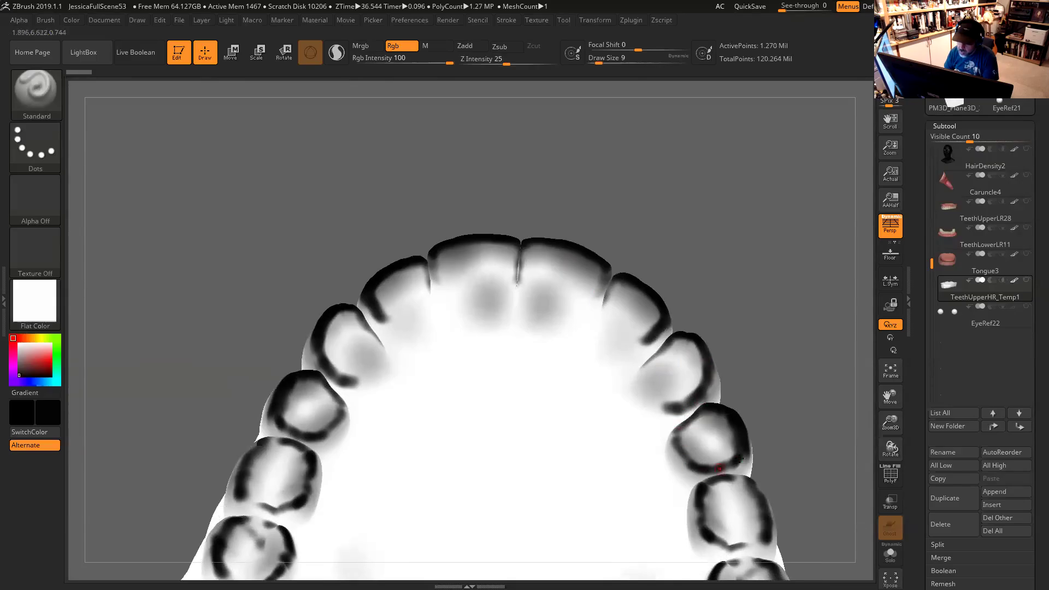
left_click_drag(764, 315, 645, 330)
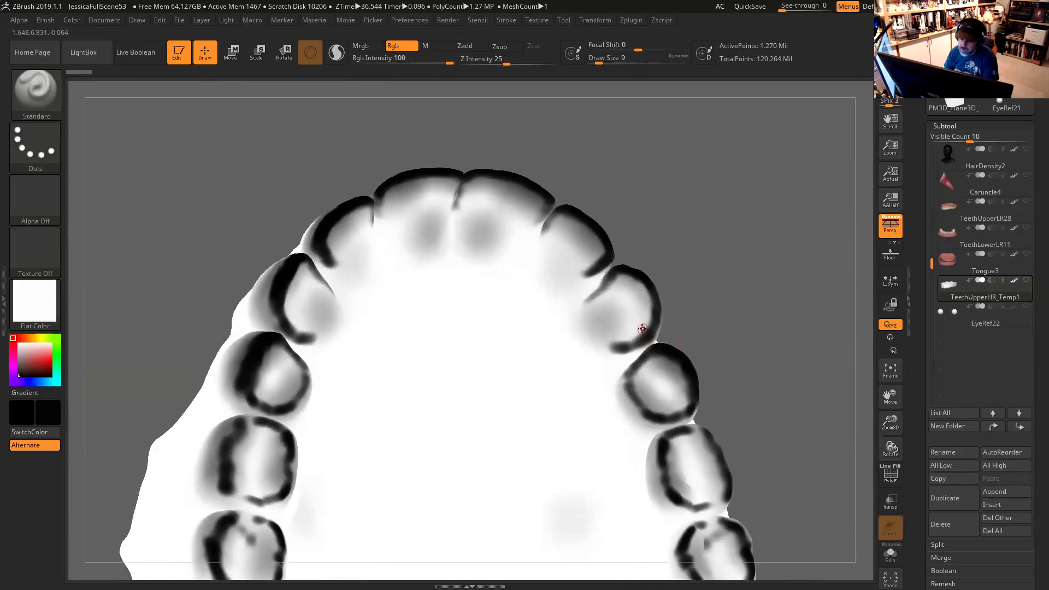
left_click_drag(653, 227, 658, 363)
left_click_drag(583, 419, 565, 464)
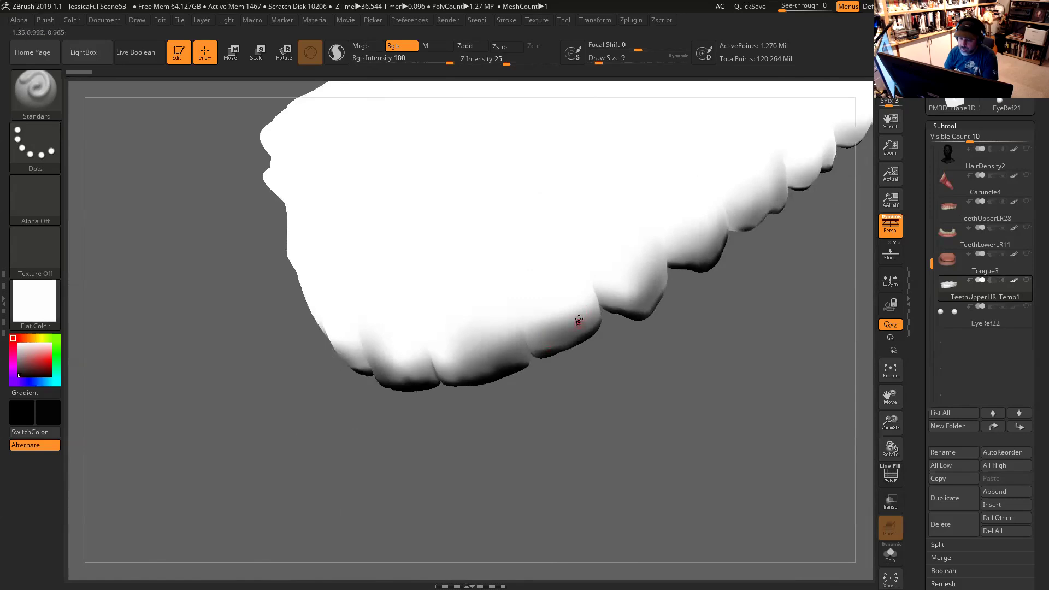
mouse_move(574, 318)
right_mouse_down()
mouse_move(588, 363)
mouse_move(569, 324)
right_mouse_up()
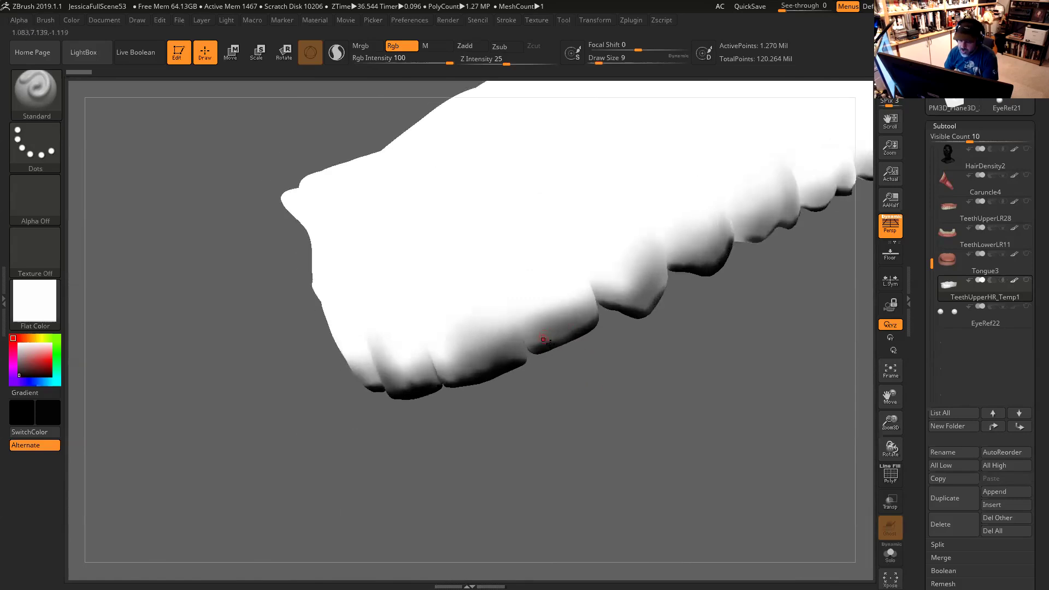
right_click_drag(604, 370, 604, 351)
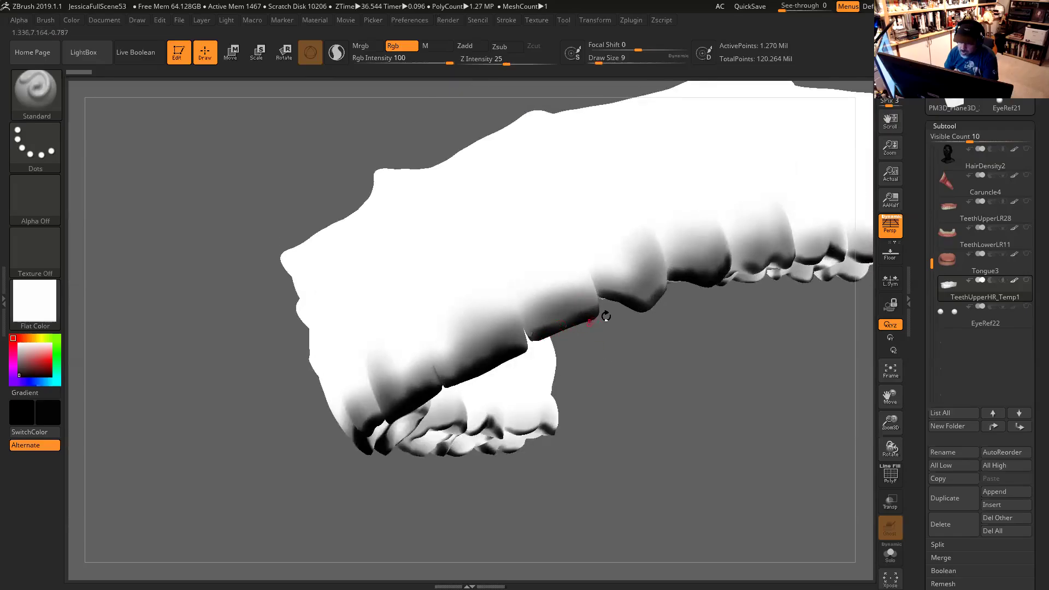
left_click_drag(690, 343, 657, 433)
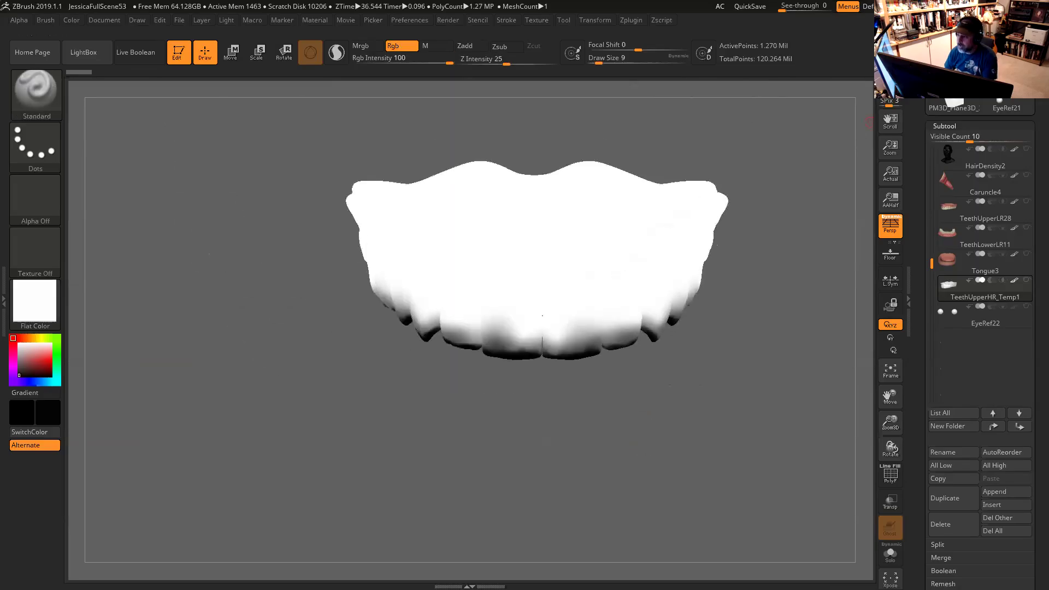
Step: Select the TeethUpperLR28 subtool again and render a HighDef preview of its painted color
left_click(949, 209)
left_click_drag(767, 313, 726, 181)
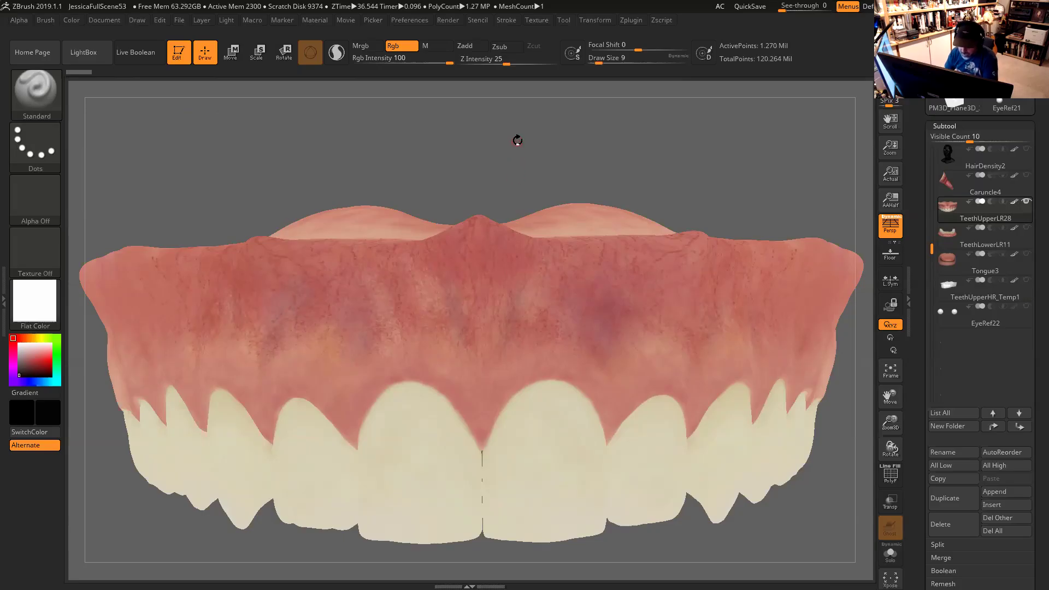
key("a")
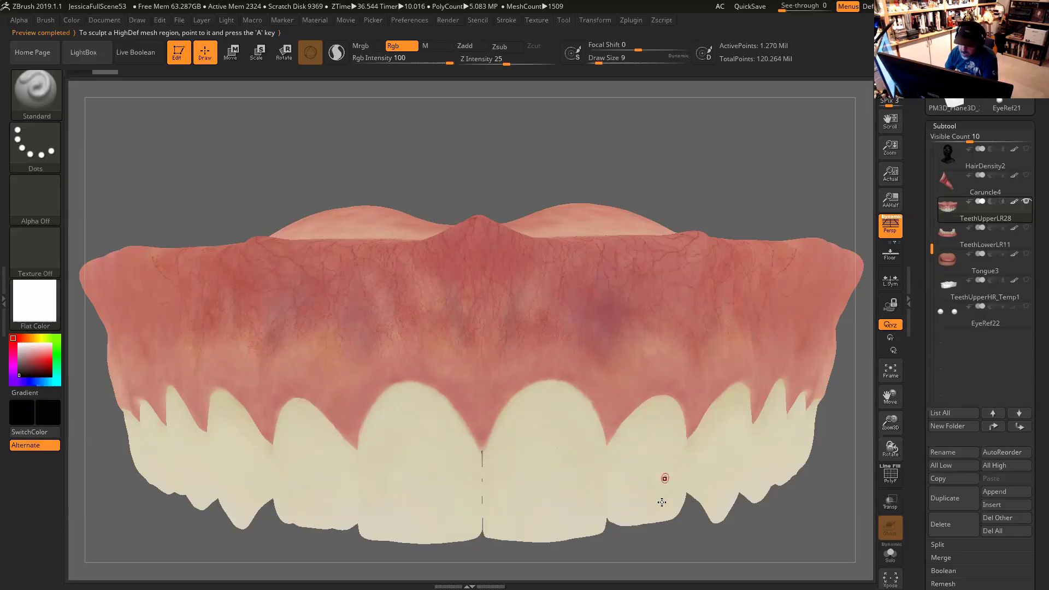
Step: Show the polyframe on a low subdivision level of the upper teeth and inspect the polygroups where teeth meet gums
left_click_drag(666, 539, 744, 433)
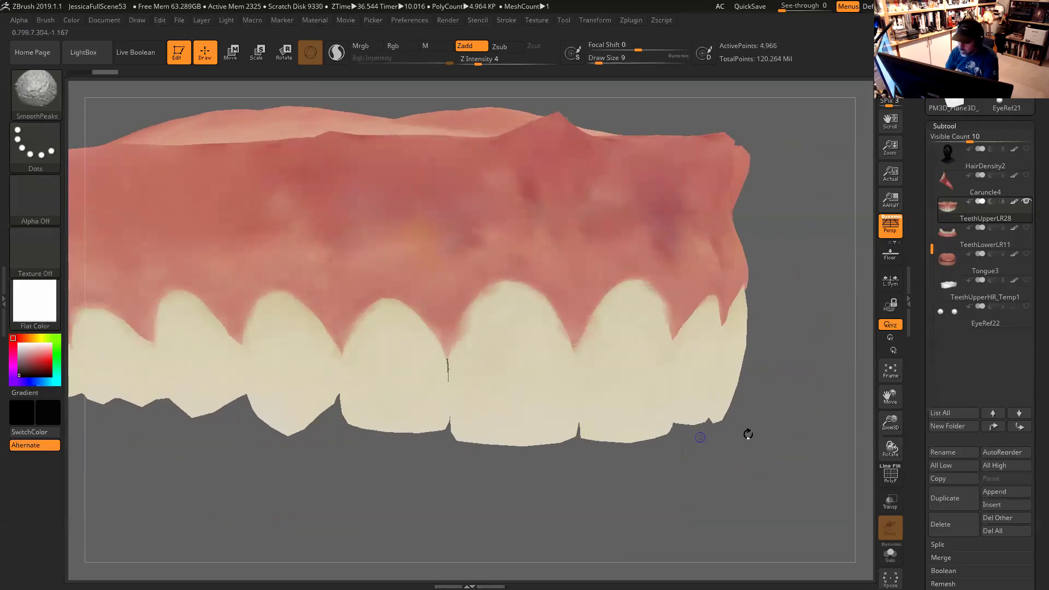
left_click(891, 473)
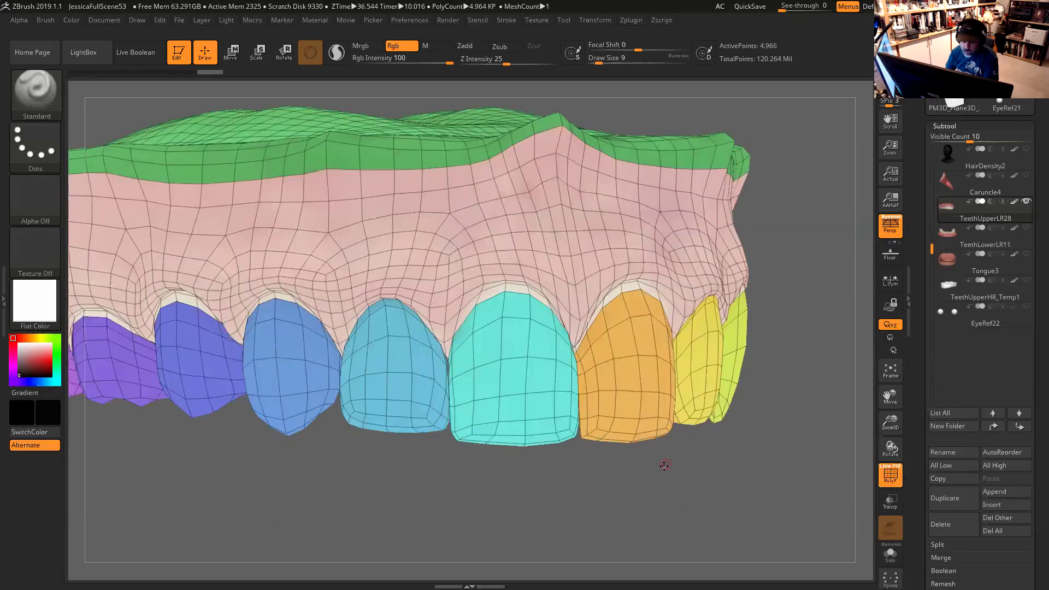
key("d")
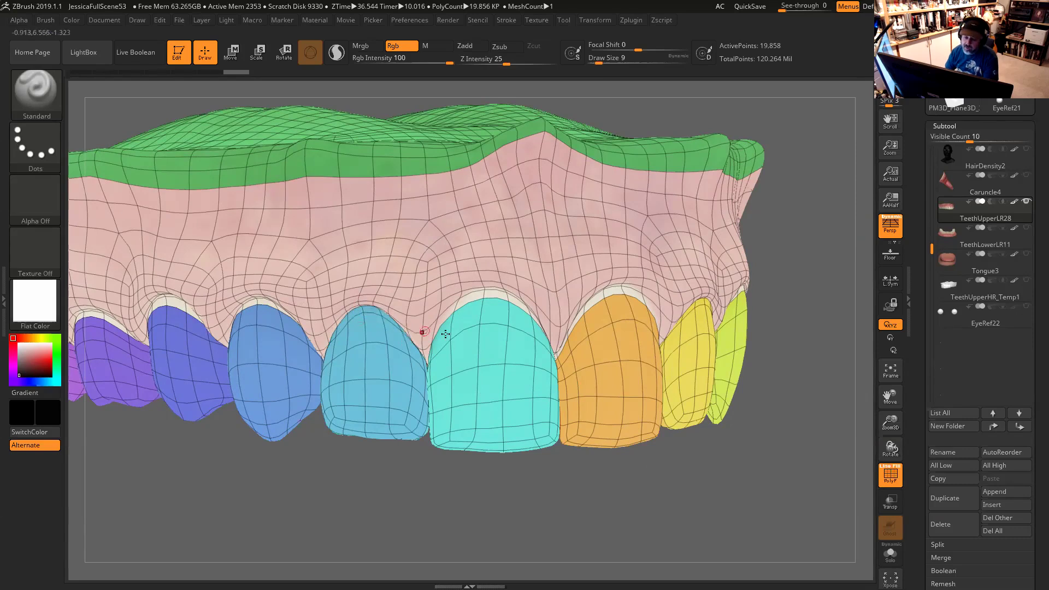
left_click_drag(556, 485, 441, 348)
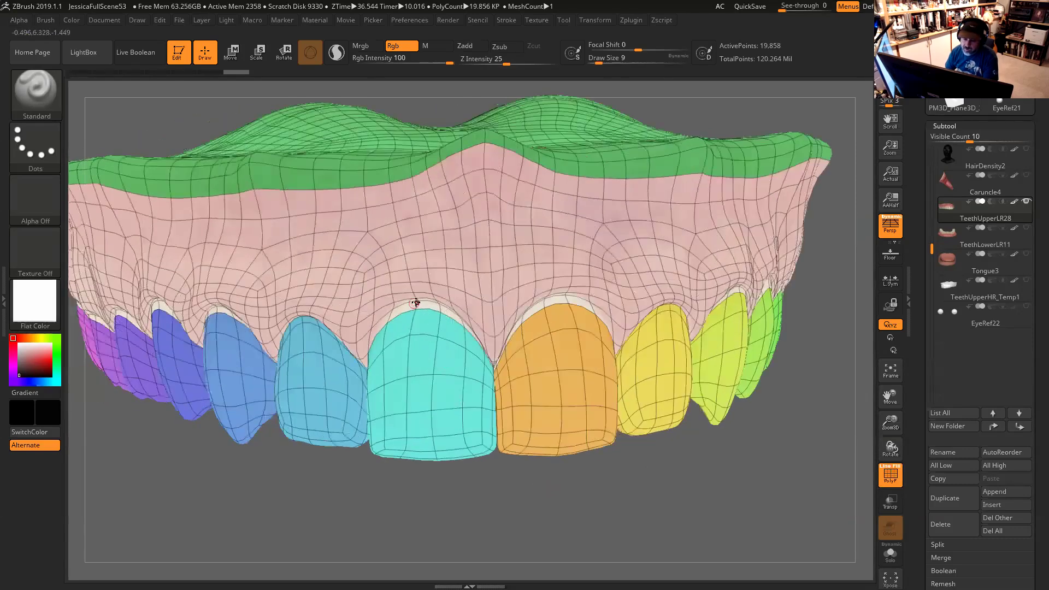
left_click_drag(525, 502, 485, 380)
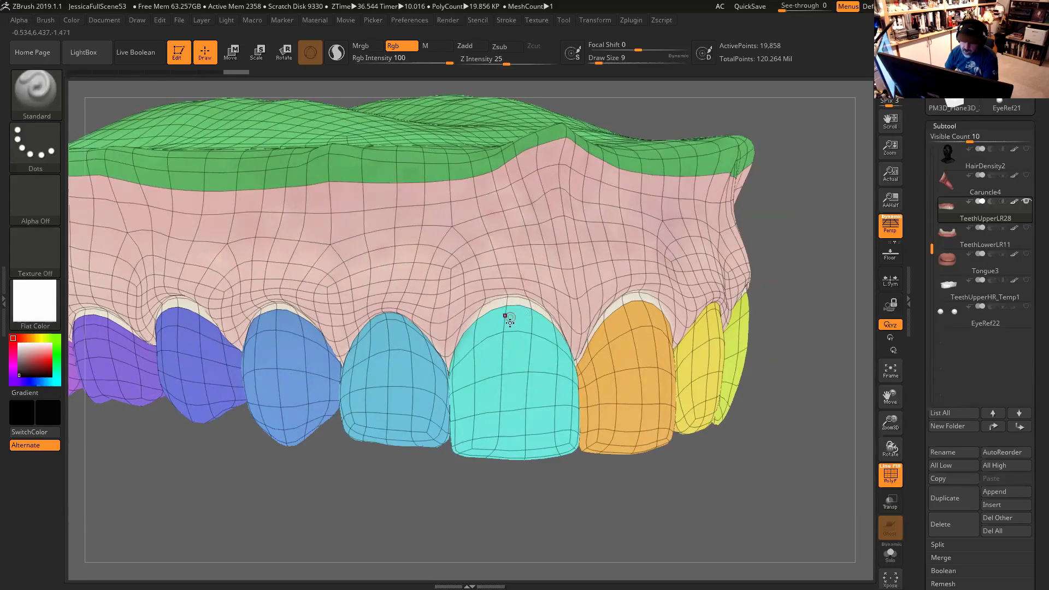
mouse_move(591, 493)
left_mouse_down()
mouse_move(530, 494)
mouse_move(540, 488)
left_mouse_up()
Step: Hide the orange front-tooth polygroup to show the geometry behind it, and restore the full mesh's visibility
key("ctrl+shift")
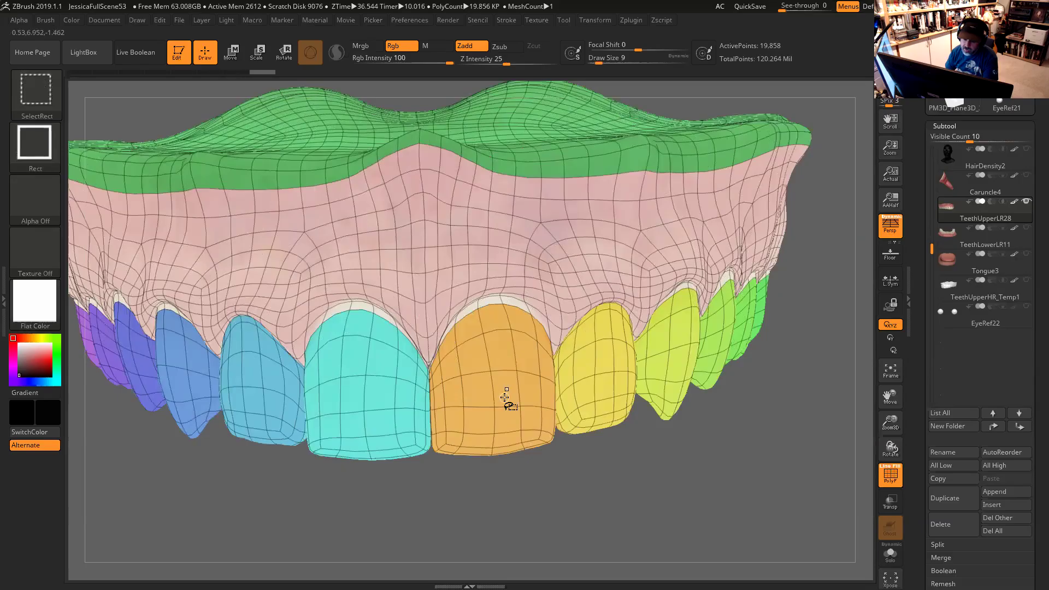
left_click(506, 394, "ctrl+shift")
left_click(590, 351, "ctrl+shift")
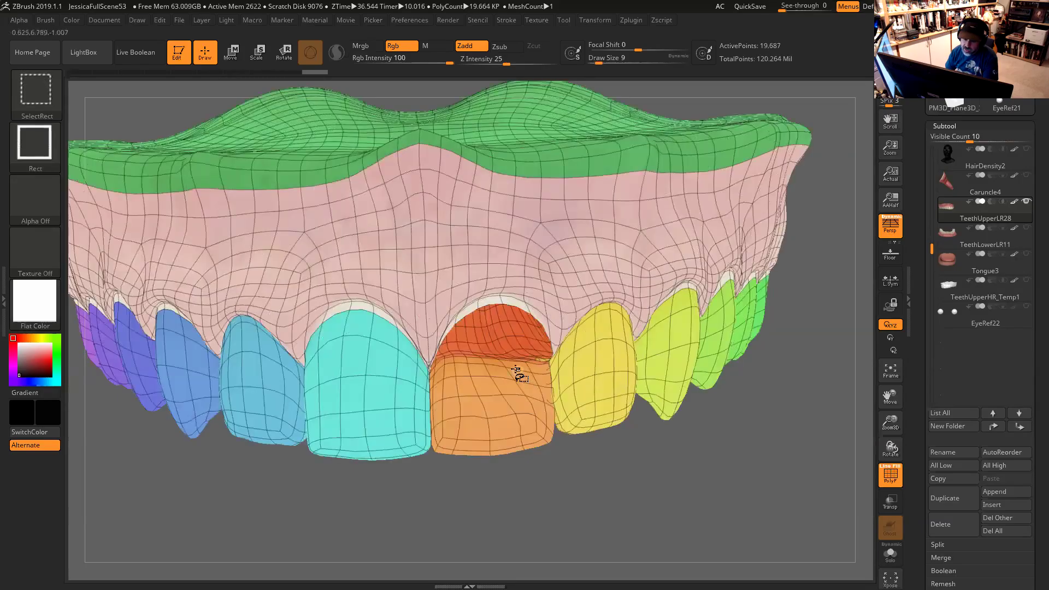
key("ctrl+z")
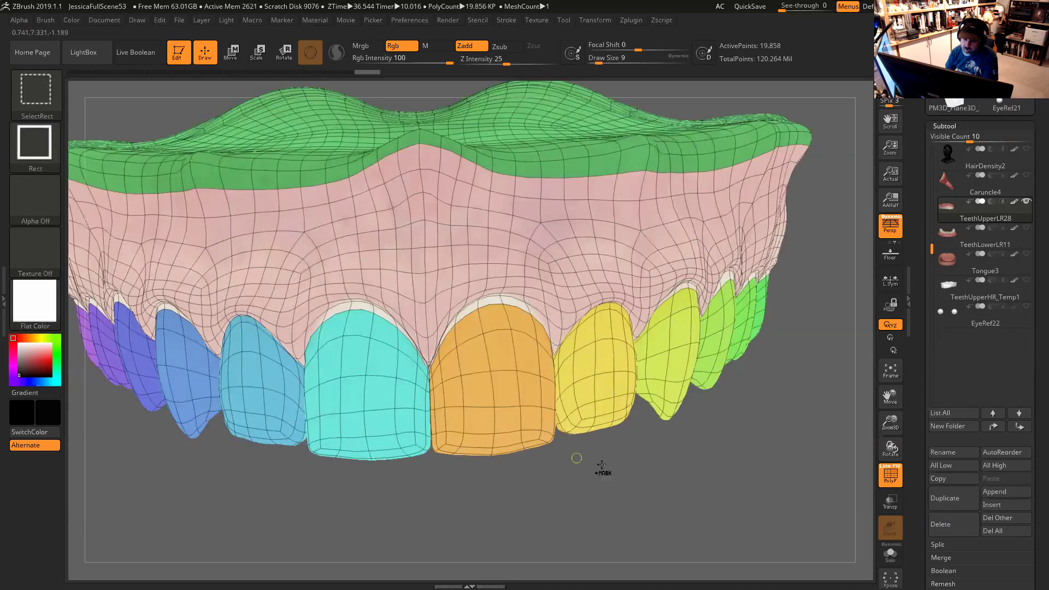
left_click_drag(574, 461, 621, 475)
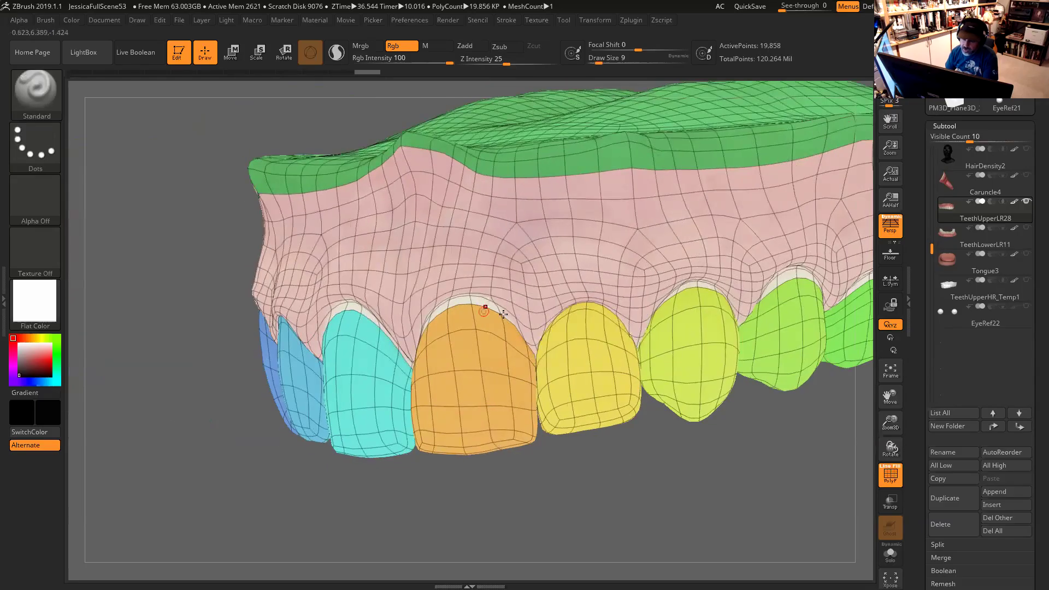
left_click_drag(620, 488, 675, 413)
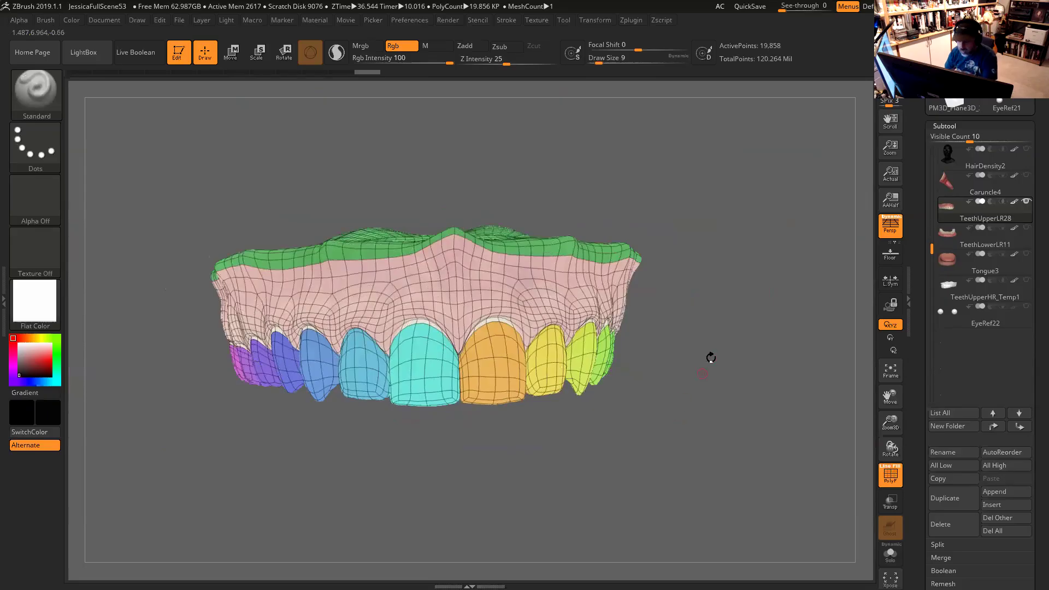
Step: Turn off the polyframe and return the upper teeth to their highest subdivision level
left_click(892, 475)
left_click_drag(675, 426, 744, 453, "alt")
key("d")
key("d")
key("d")
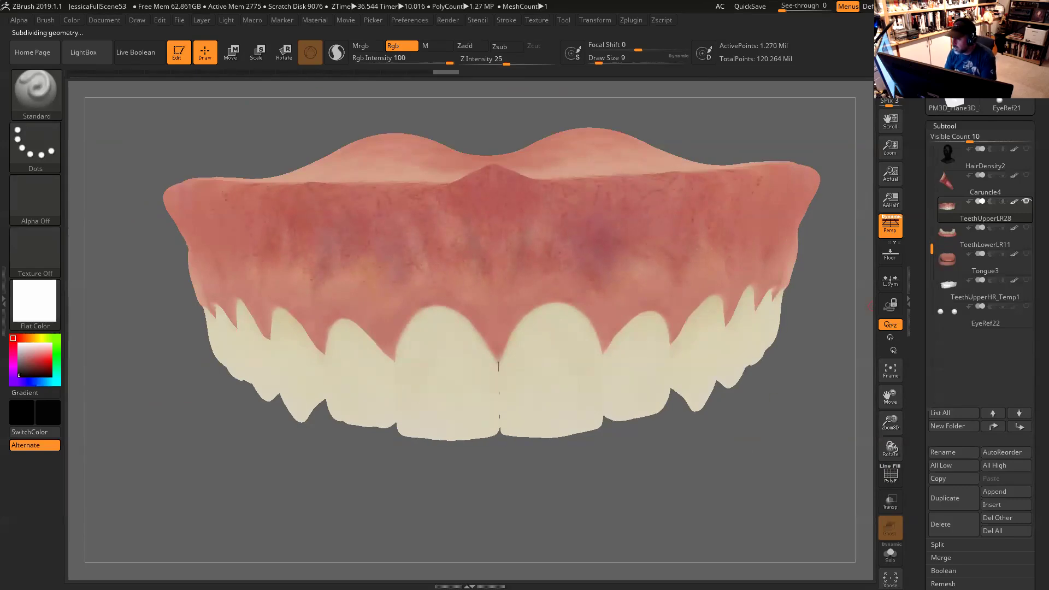
Step: Switch to Maya, select the TEETH_UPPER mesh in the viewport and view the whole smiling face in the Arnold RenderView
key("alt+Tab")
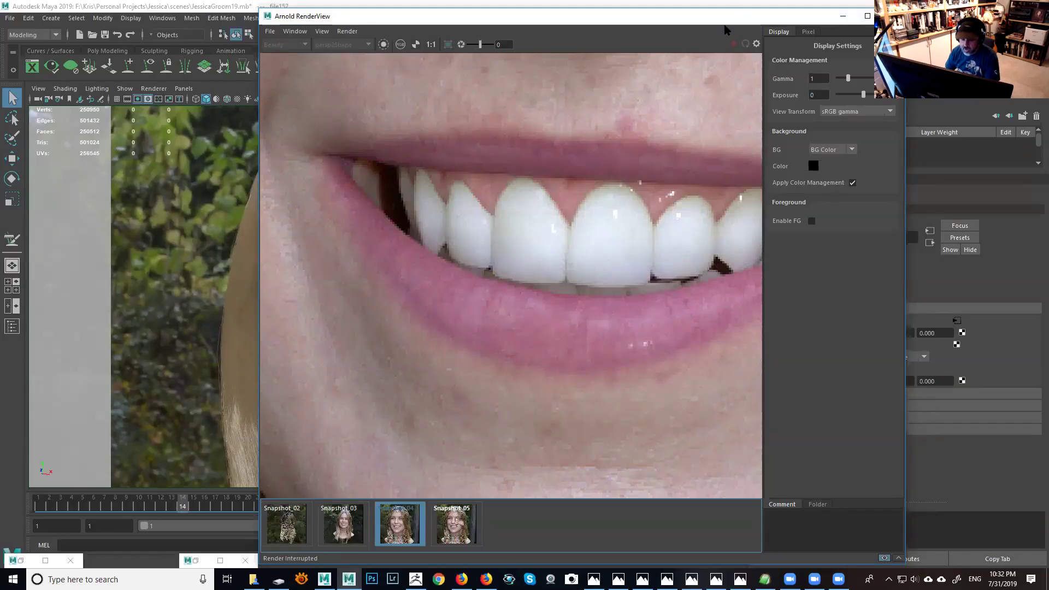
left_click_drag(726, 28, 454, 404)
left_click(394, 364)
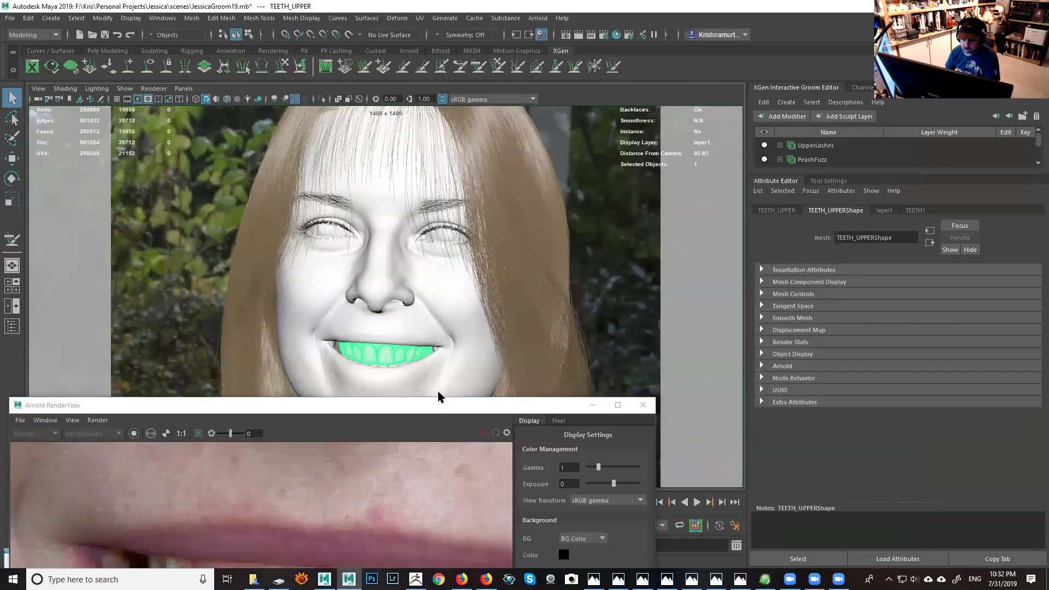
left_click_drag(484, 402, 576, 76)
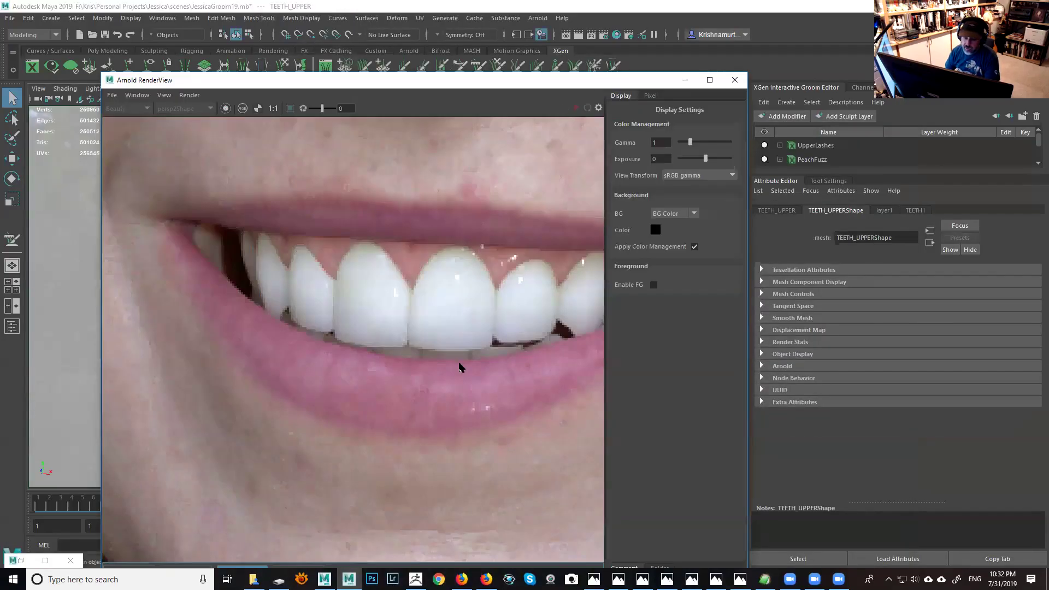
scroll(462, 350, "down", 5)
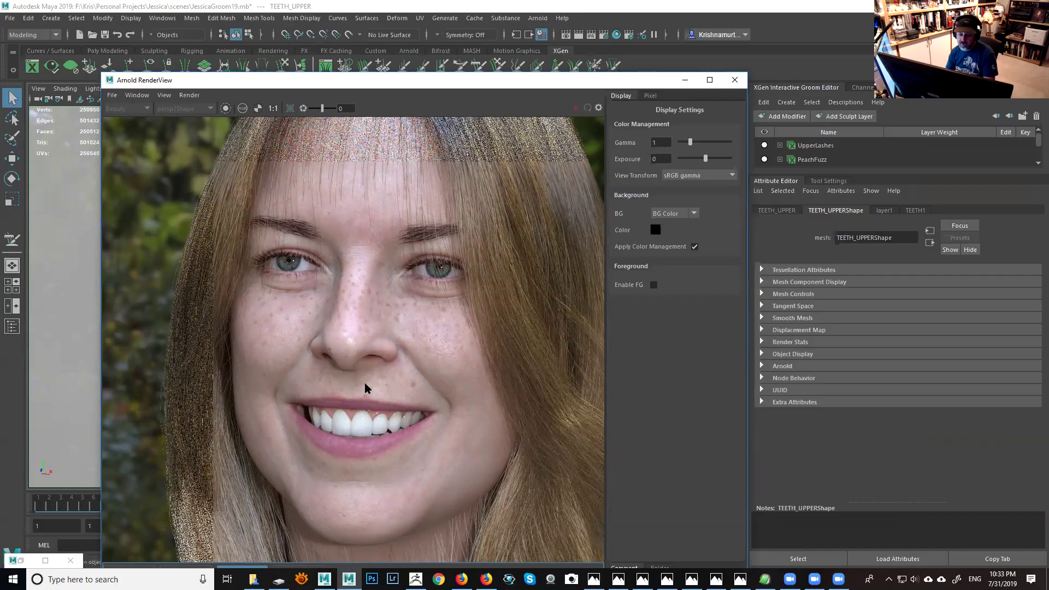
Step: Minimize the Arnold RenderView and open the TEETH1 shader's Base and Subsurface attributes for the upper teeth
left_click(686, 80)
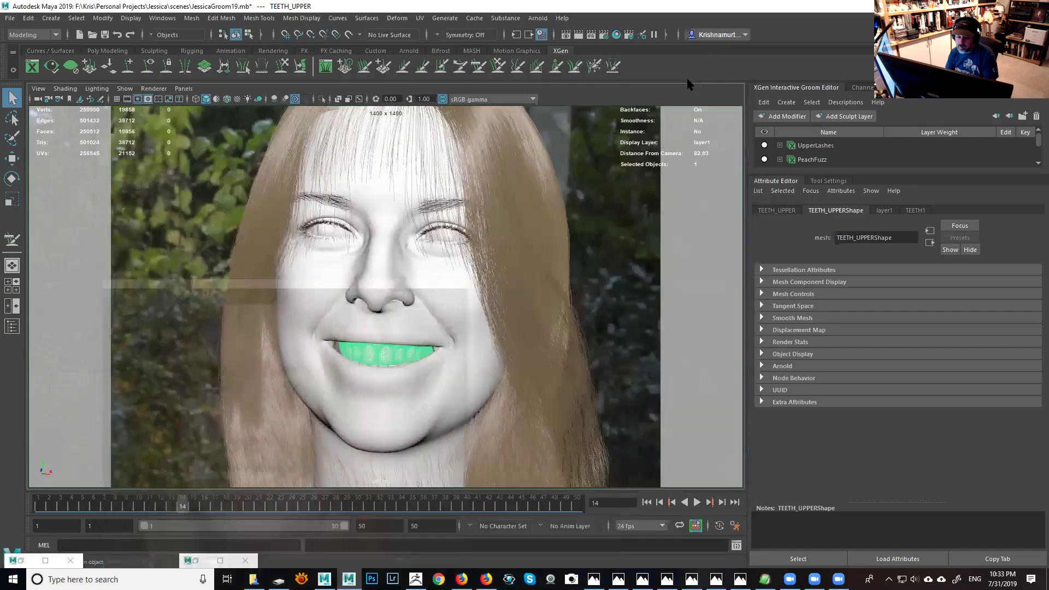
left_click(915, 211)
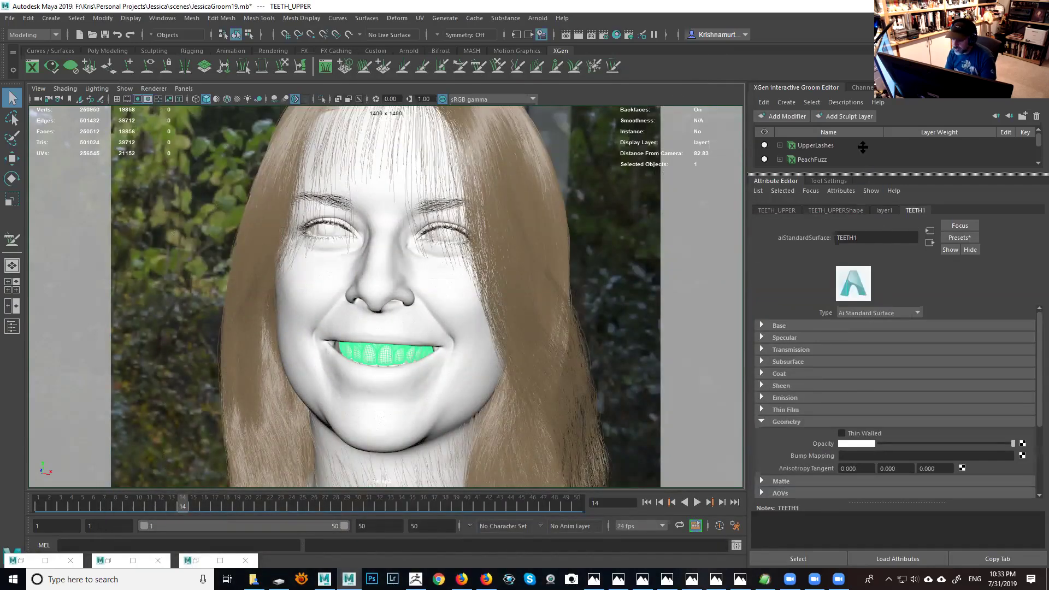
left_click(762, 325)
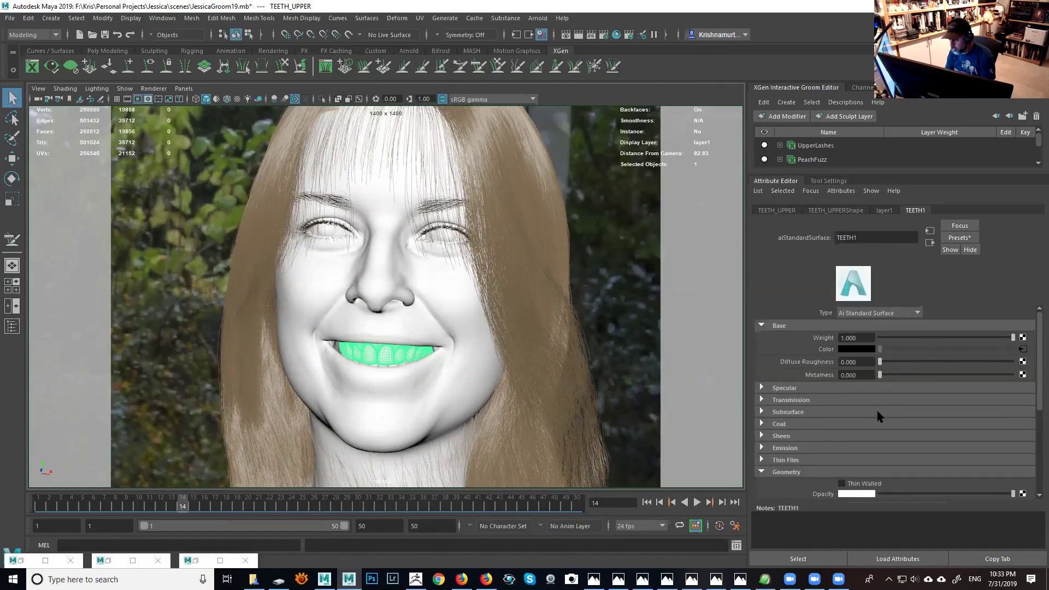
left_click(762, 413)
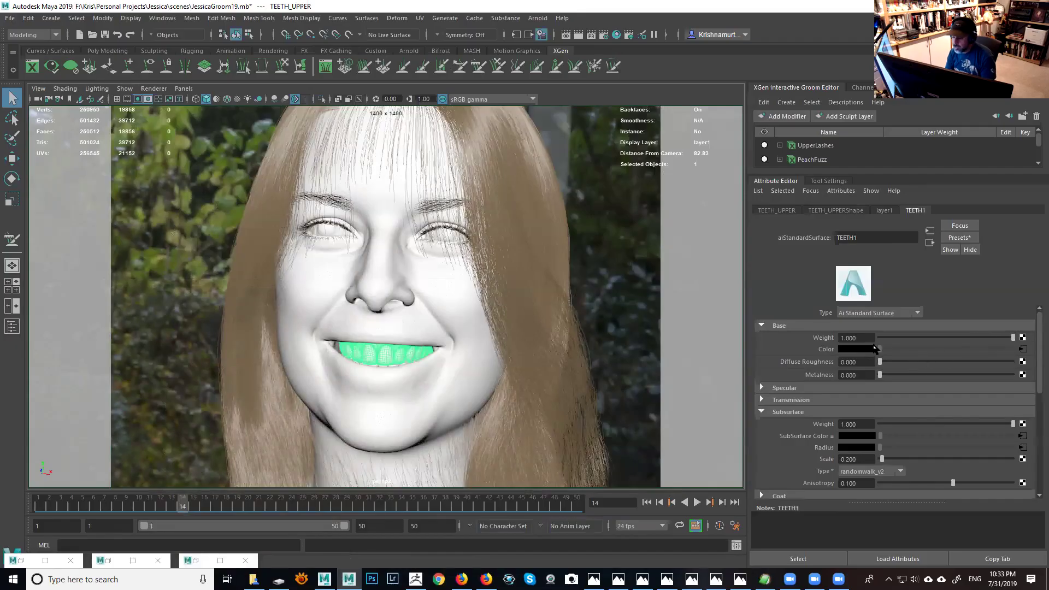
Step: View the texture file connected to the TEETH1 base color in the image viewer, and return to the TEETH1 shader
left_click(1023, 350)
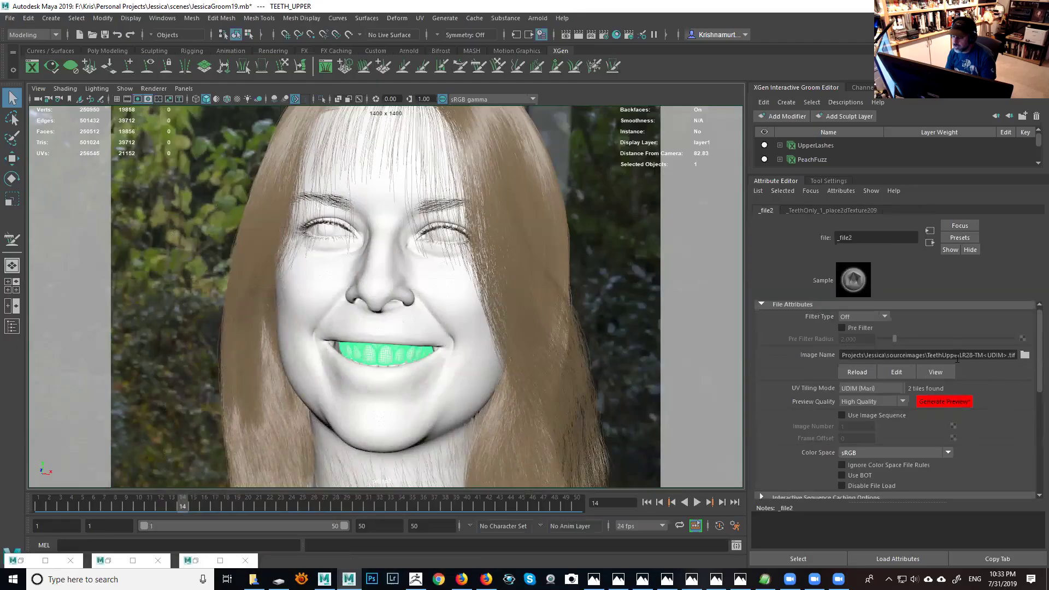
left_click(945, 374)
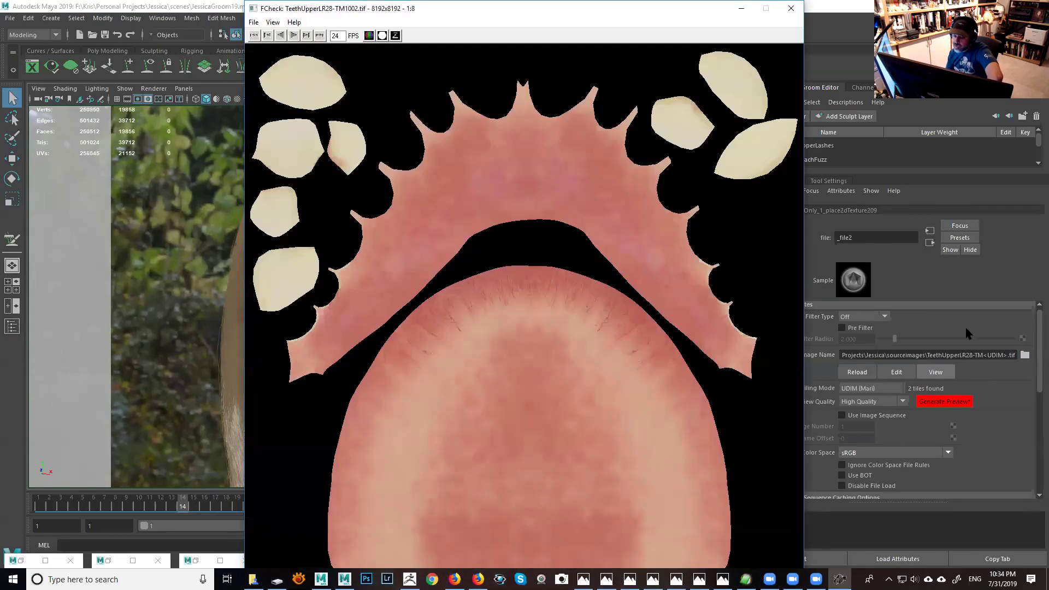
left_click(782, 17)
left_click(930, 242)
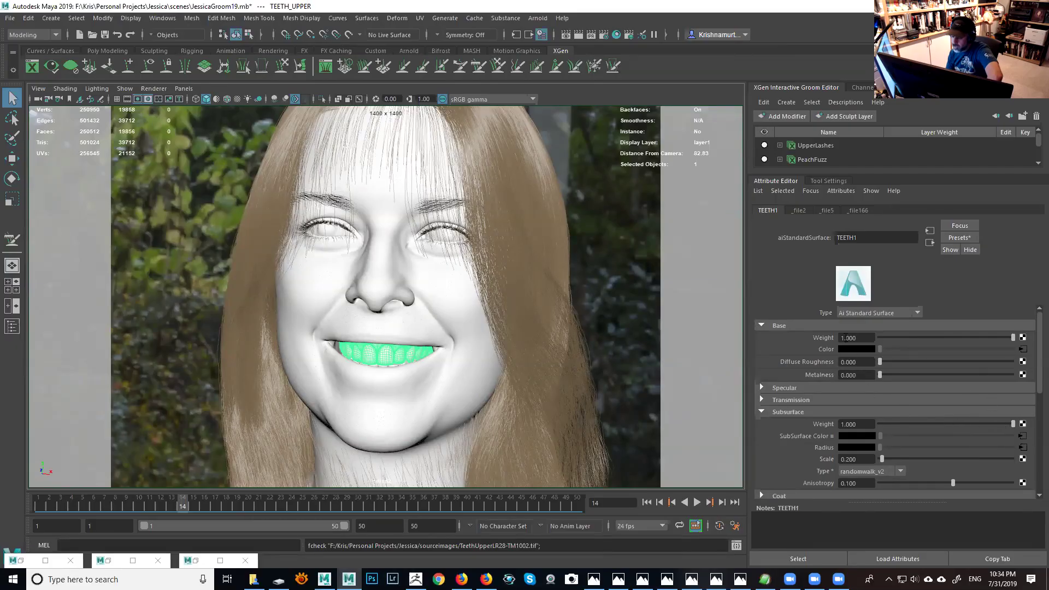
Step: Show the TEETH1 shader's Specular attributes and examine the highlights on the rendered teeth up close in the Arnold RenderView
left_click(761, 326)
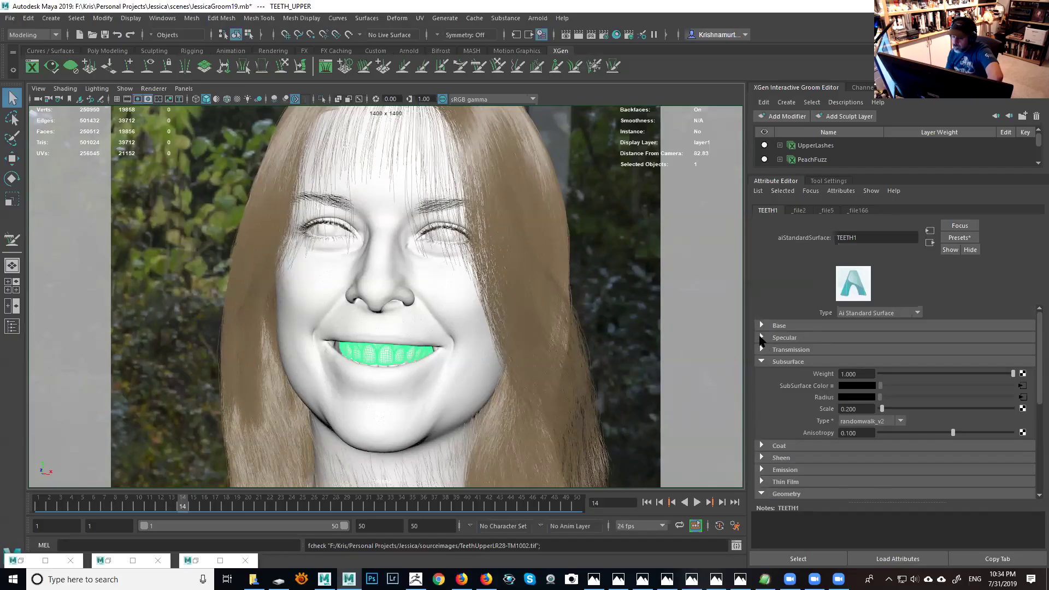
left_click(761, 338)
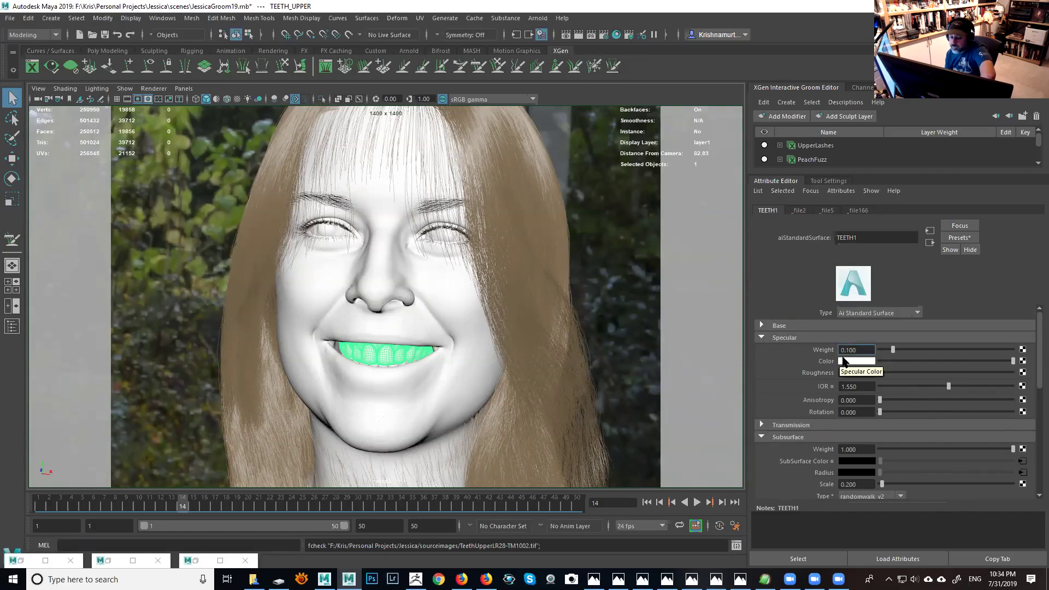
left_click(195, 563)
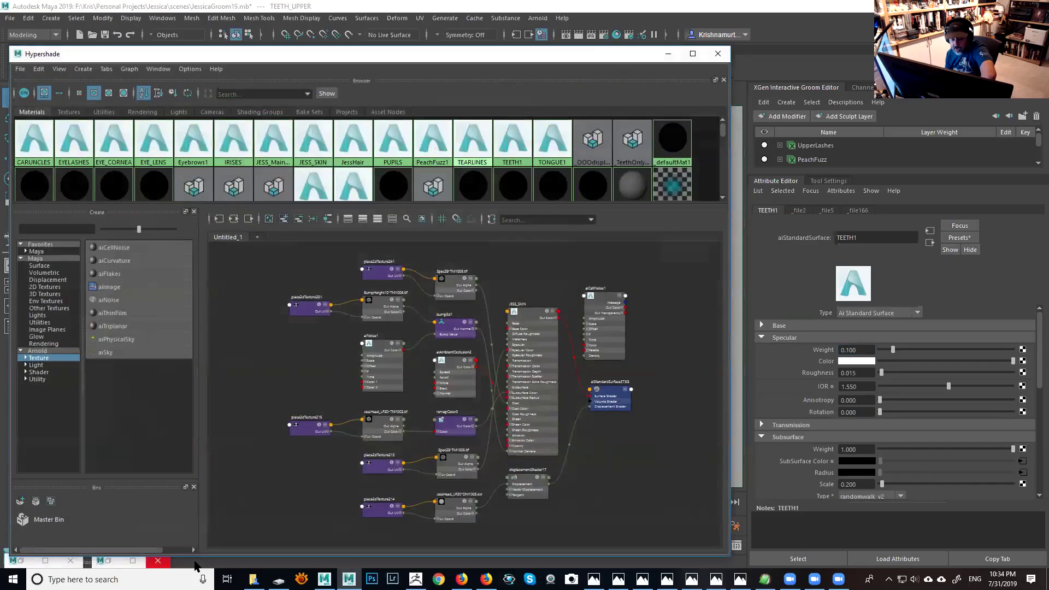
left_click(668, 54)
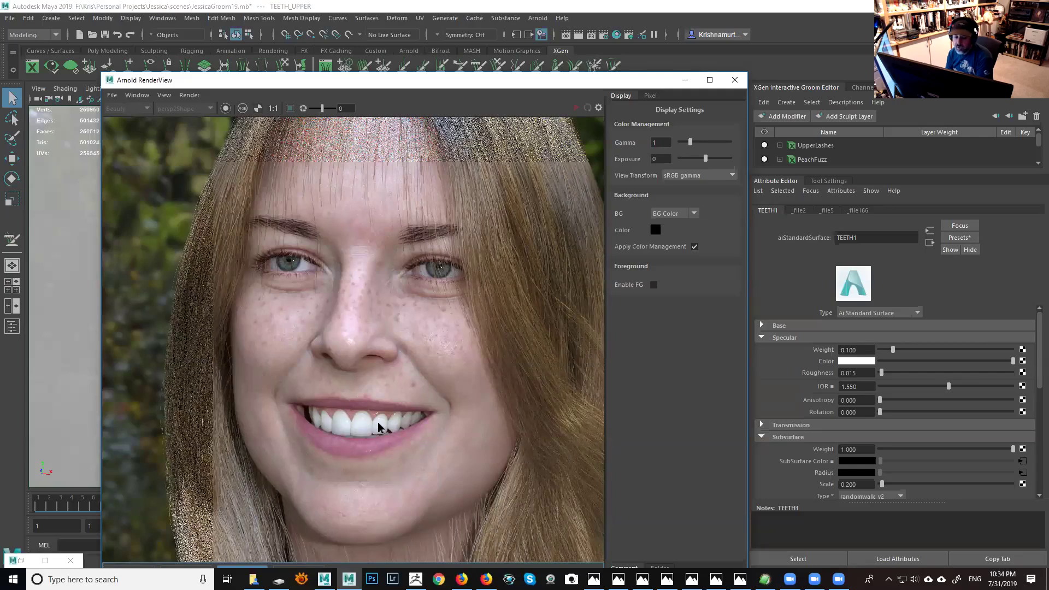
scroll(385, 422, "up", 2)
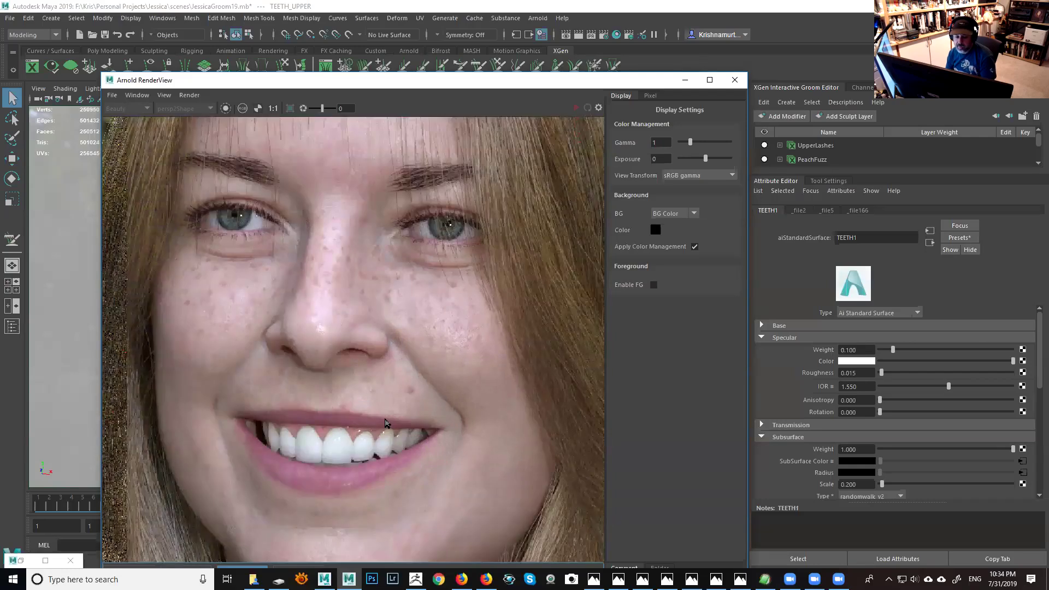
middle_click_drag(410, 379, 410, 306)
scroll(417, 366, "down", 2)
scroll(417, 366, "up", 3)
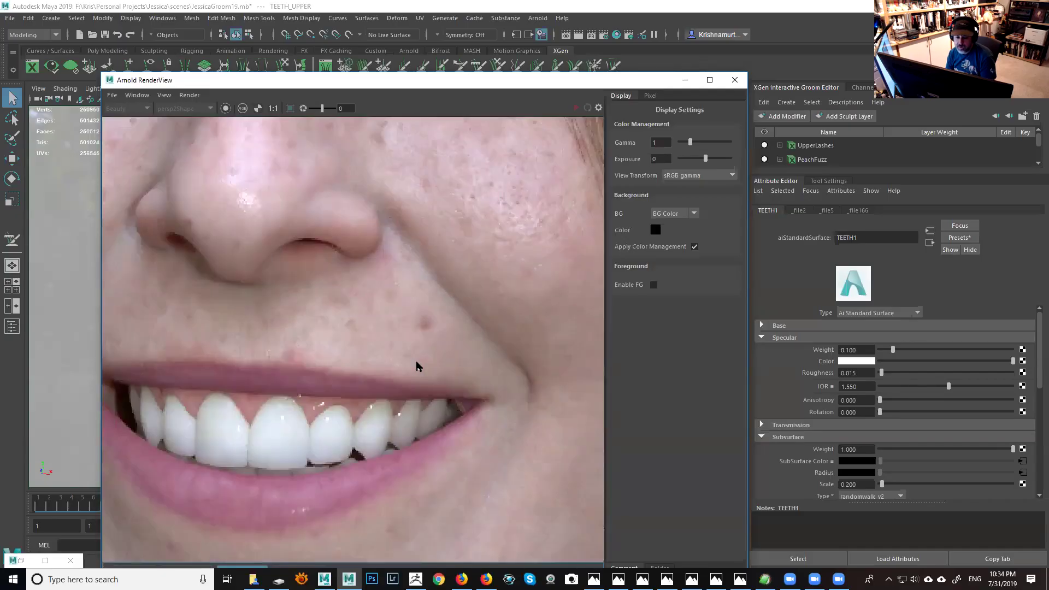
scroll(375, 425, "down", 1)
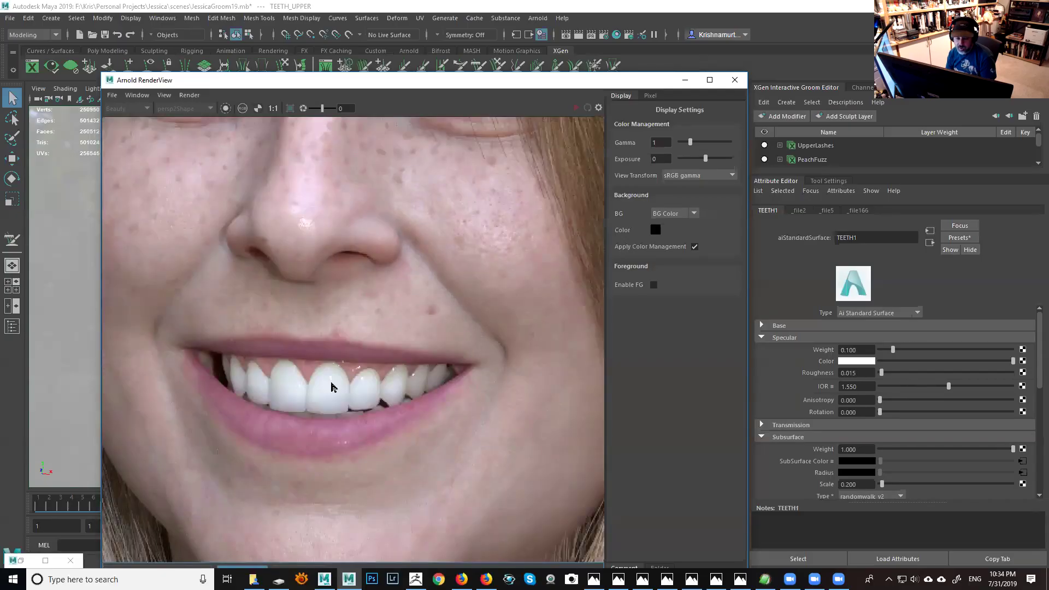
Step: Move the Arnold RenderView away from the shader attributes and point out the TEETH1 specular Weight and Roughness
left_click(858, 350)
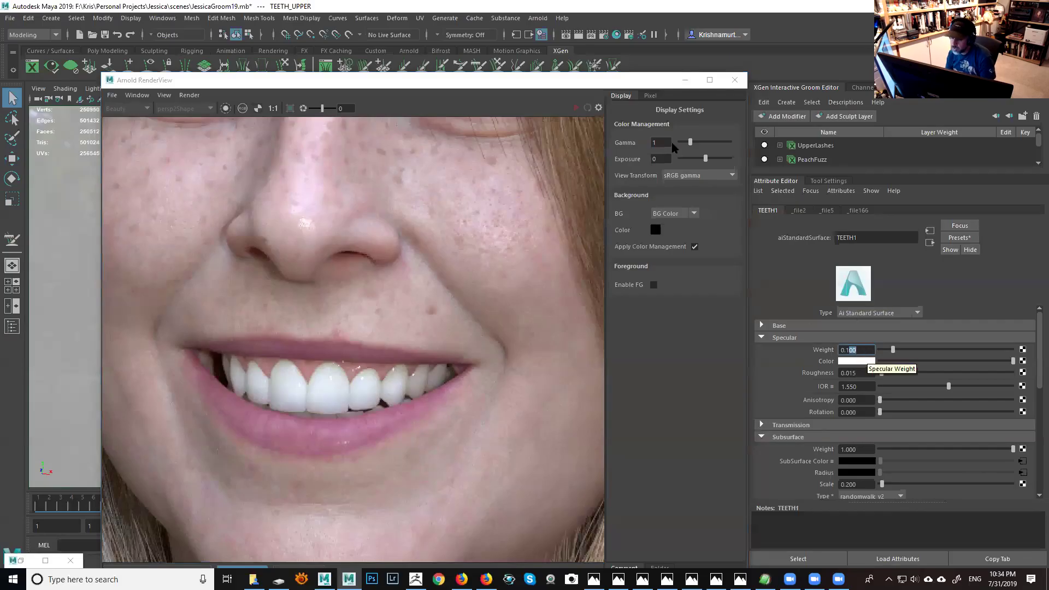
left_click_drag(637, 82, 576, 56)
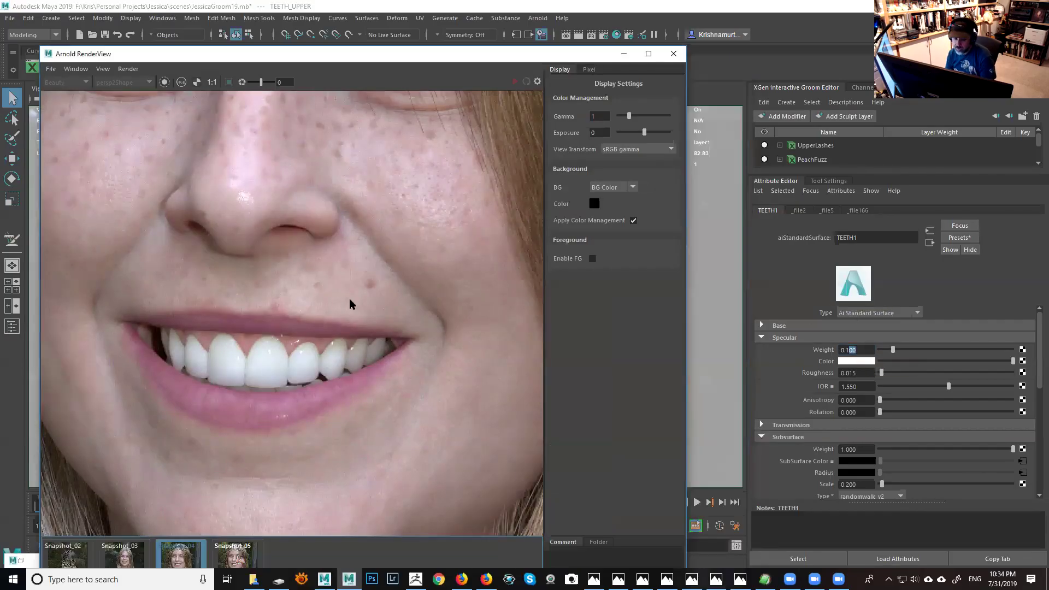
left_click(865, 373)
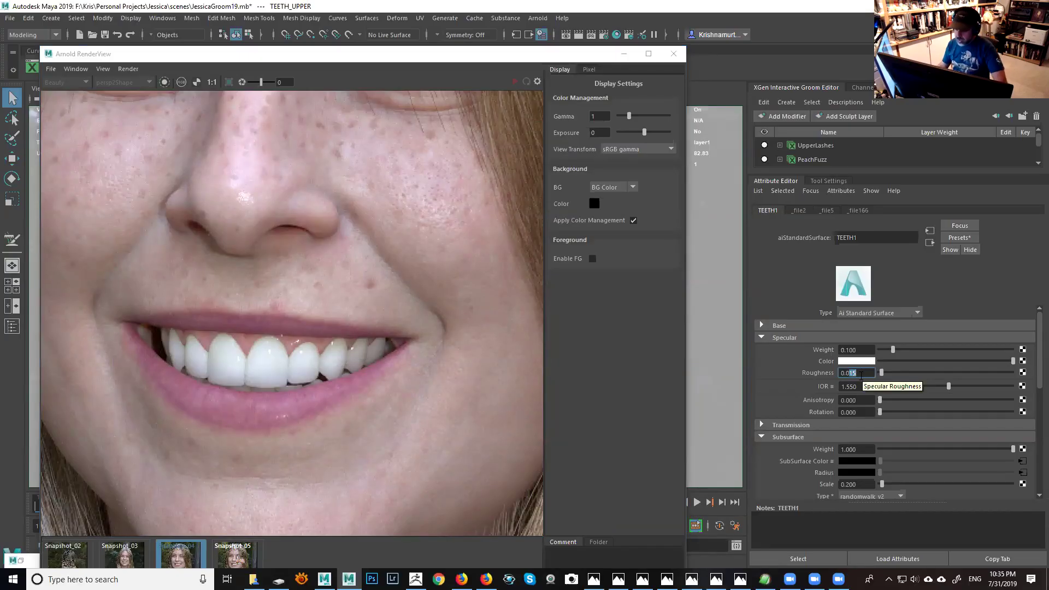
Step: Switch to ZBrush and display the upper teeth with StartupMaterial
key("alt+Tab")
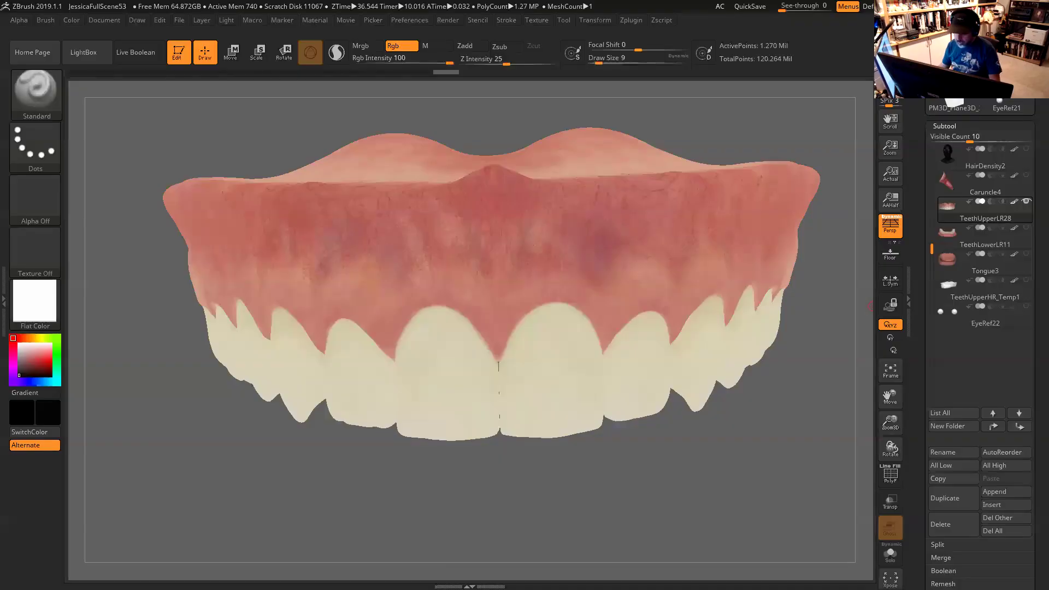
left_click(35, 302)
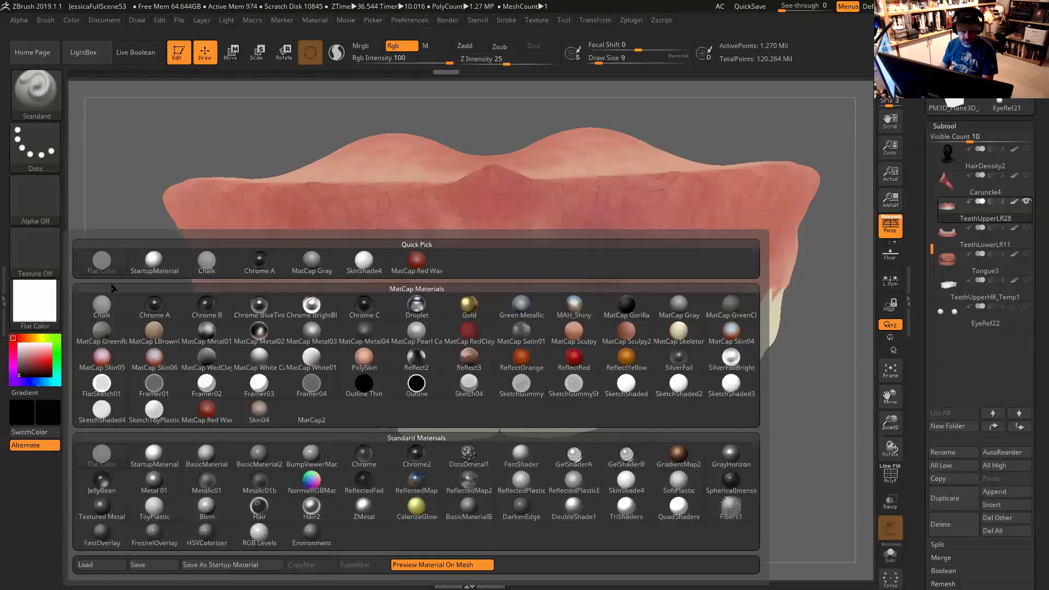
left_click(159, 261)
Step: Examine the fine sculpted surface detail on the upper front teeth up close from several angles
left_click_drag(555, 511, 523, 362)
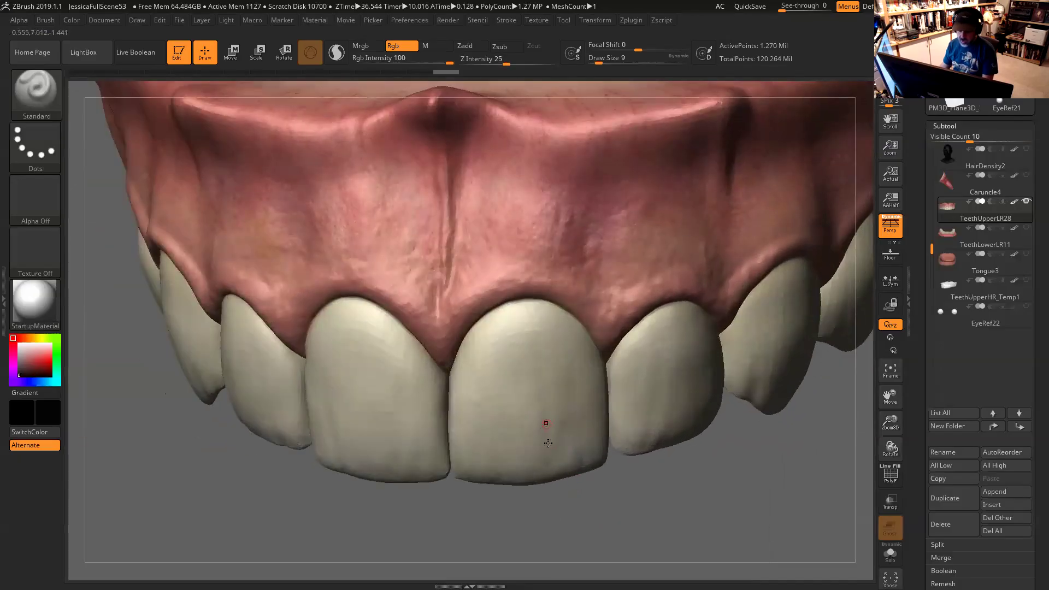
left_click_drag(598, 541, 541, 374)
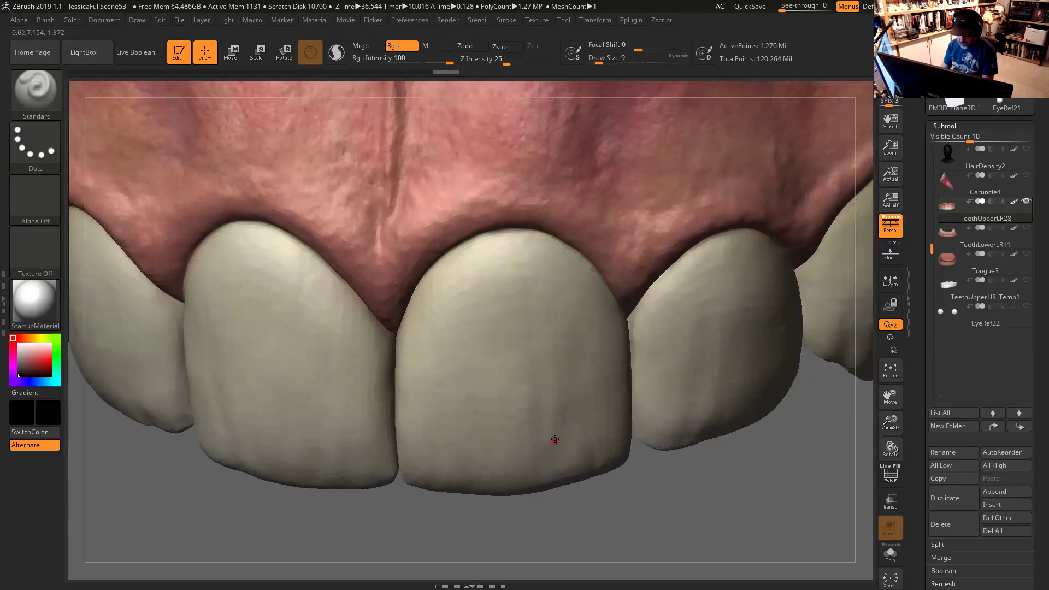
left_click_drag(670, 480, 581, 429)
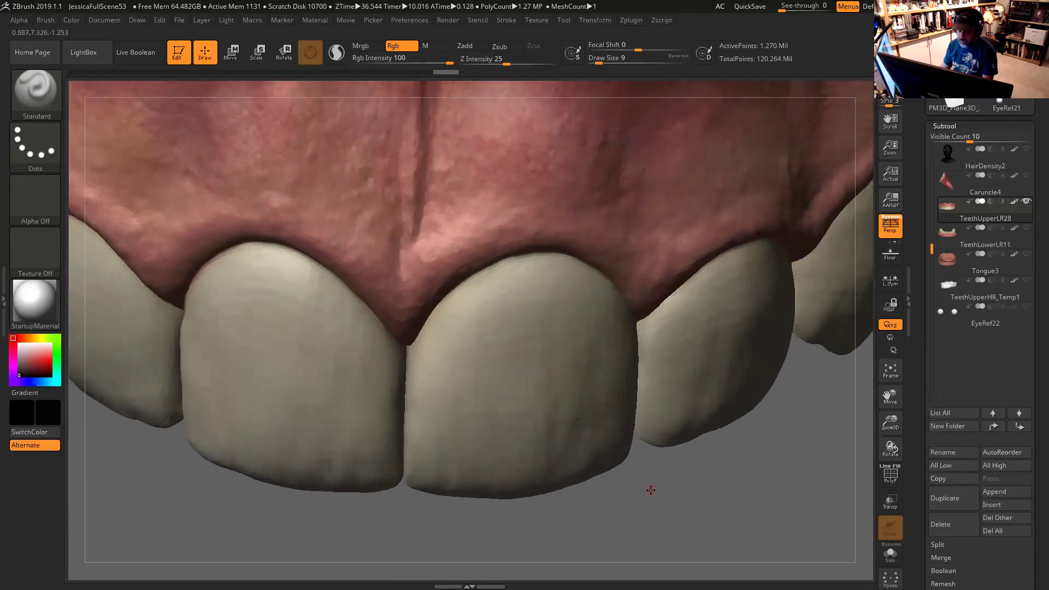
left_click_drag(651, 490, 655, 492)
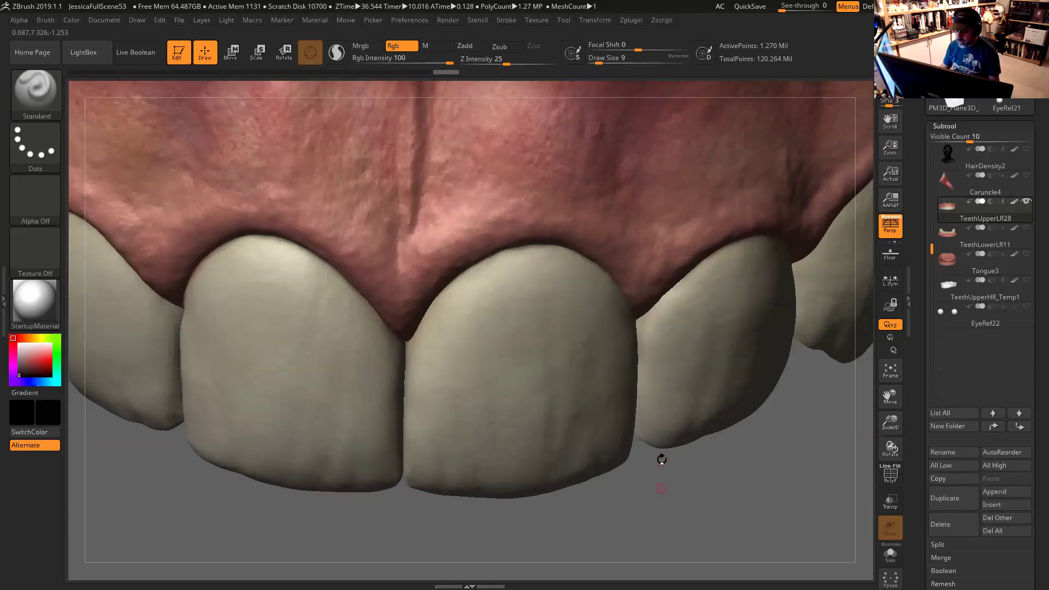
left_click_drag(703, 479, 634, 415)
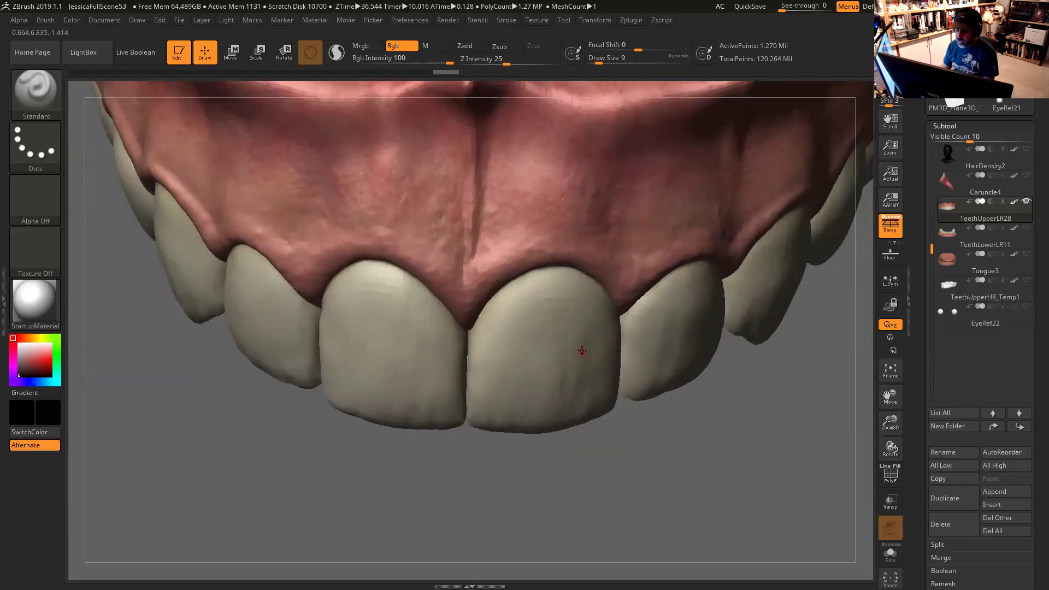
left_click_drag(593, 460, 628, 440)
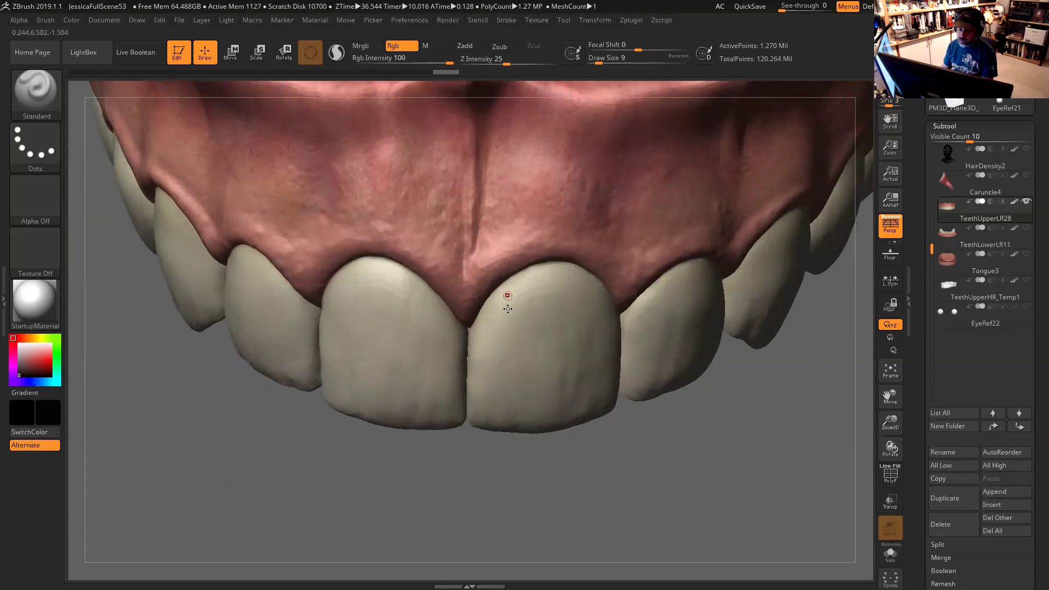
left_click_drag(575, 479, 566, 384)
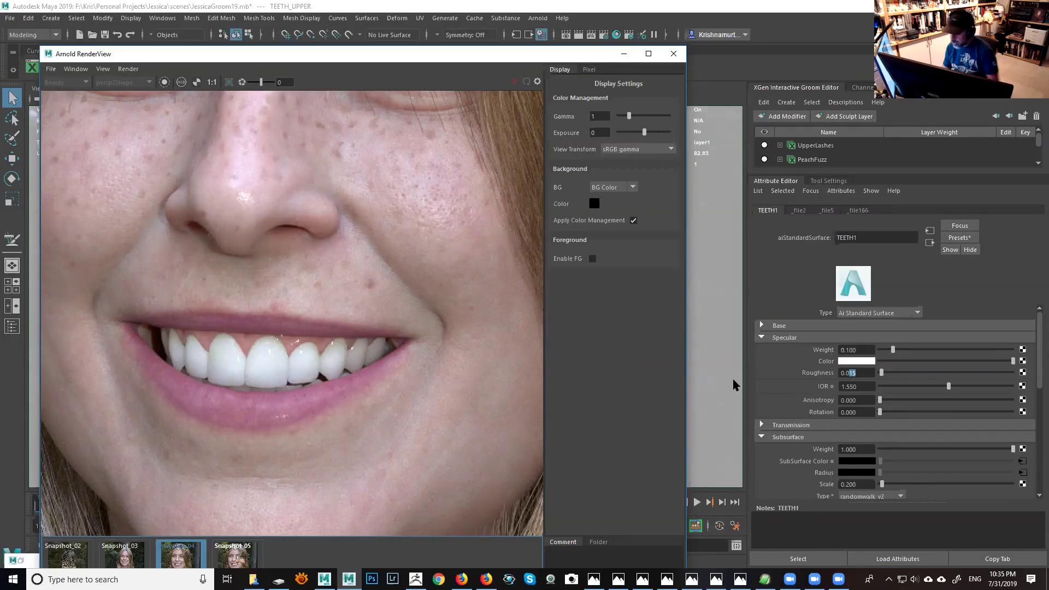
Step: Examine the TEETH1 shader's specular IOR and its Transmission attributes, down to Extra Roughness
left_click(860, 387)
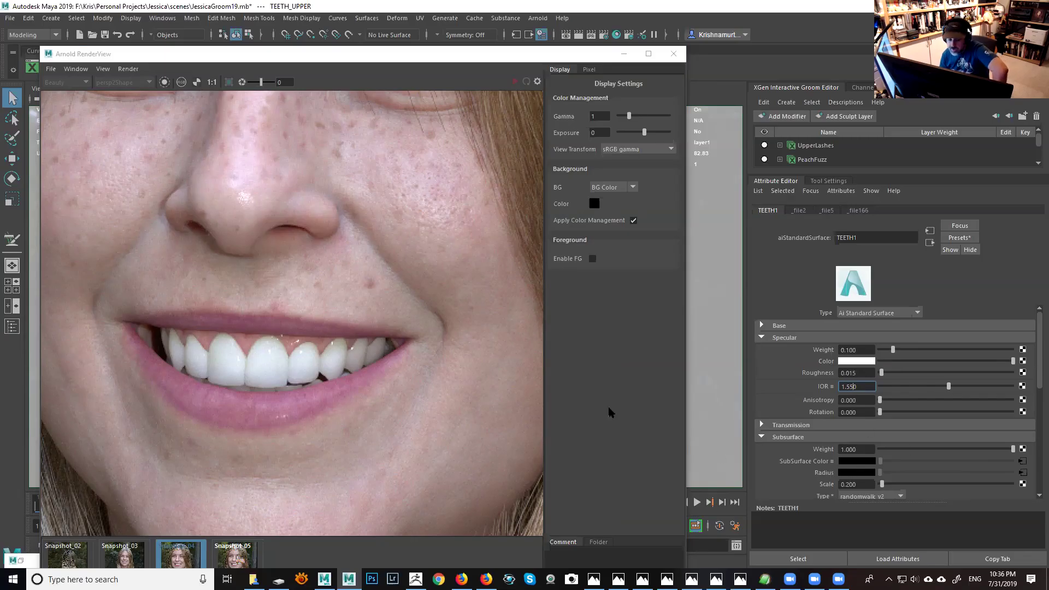
left_click_drag(1039, 350, 1040, 375)
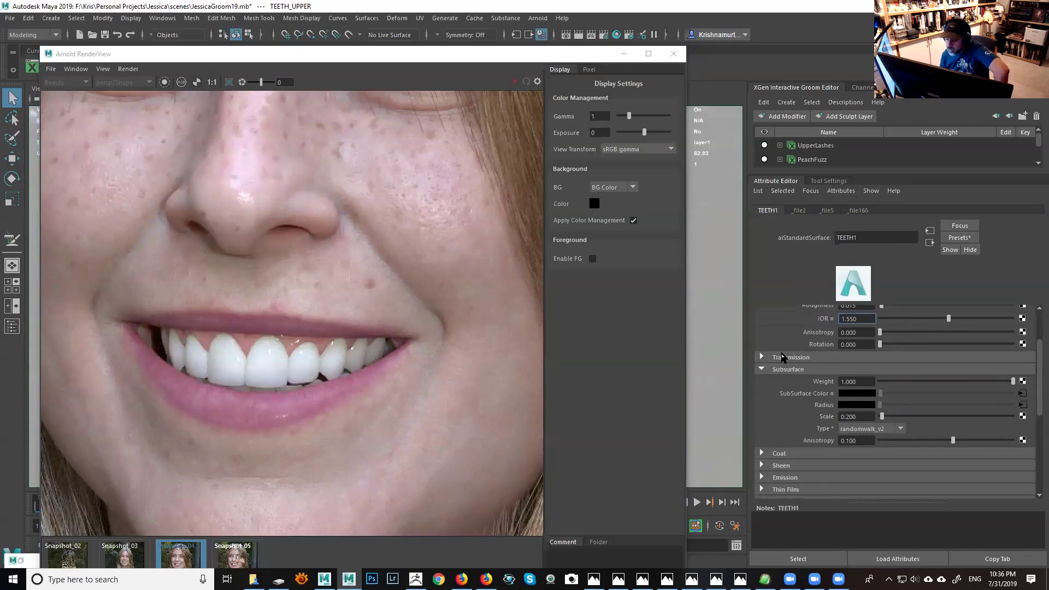
left_click(785, 357)
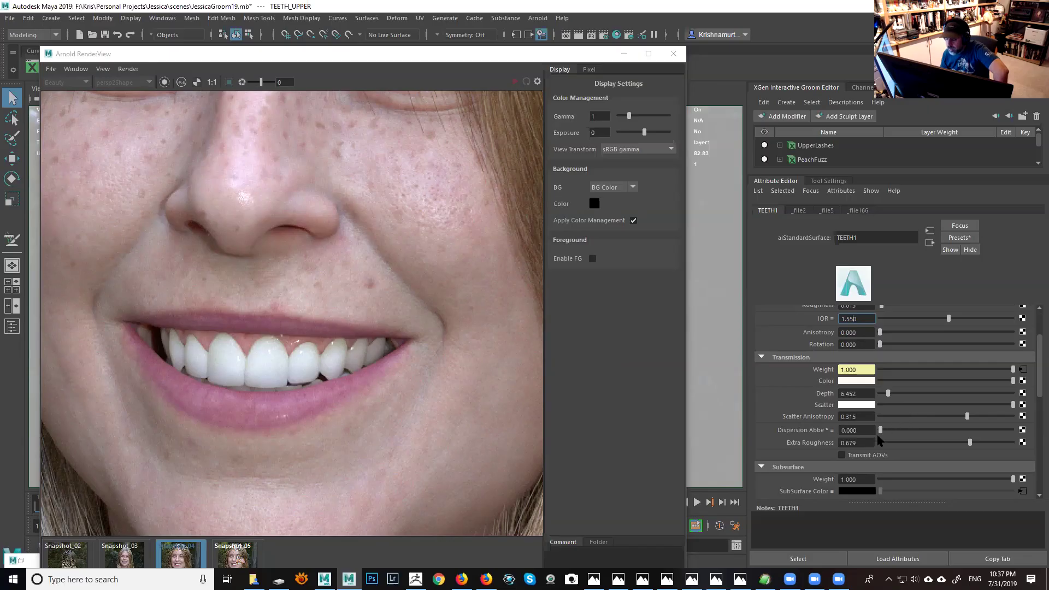
left_click_drag(866, 444, 842, 444)
left_click(862, 445)
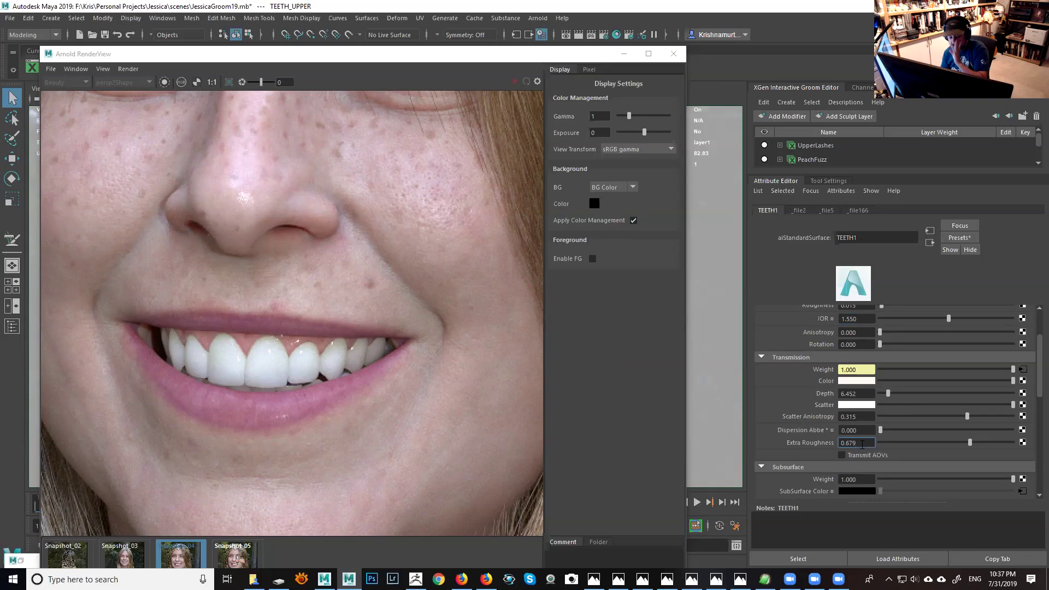
left_click_drag(863, 444, 839, 443)
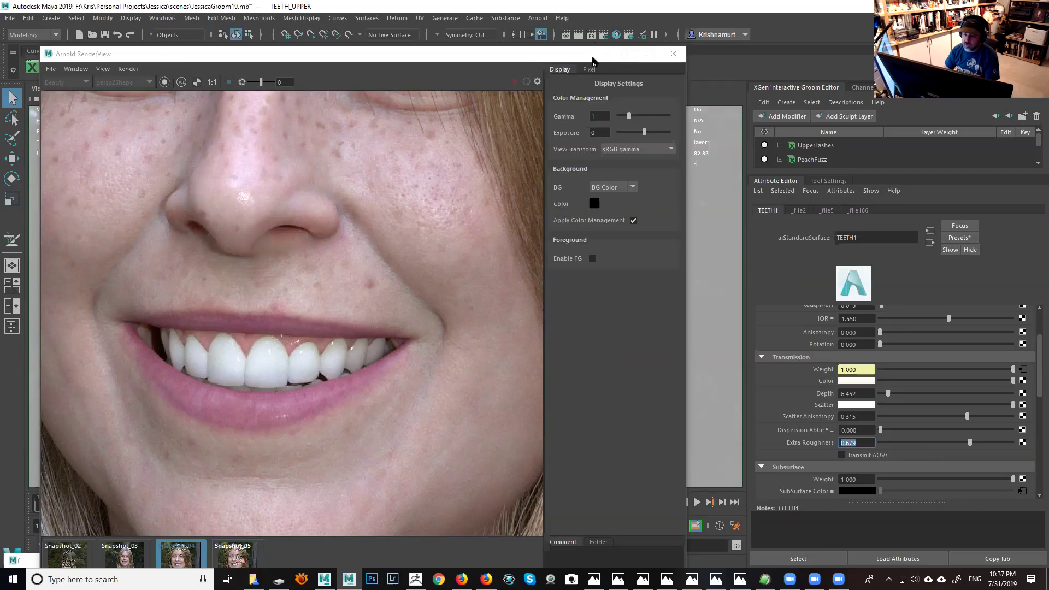
Step: Select the upper teeth together with the flash area light and sky dome light, and hide all unselected objects in the scene
left_click_drag(593, 63, 557, 446)
left_click(404, 360)
right_click_drag(457, 336, 222, 203, "alt")
left_click_drag(424, 239, 495, 312)
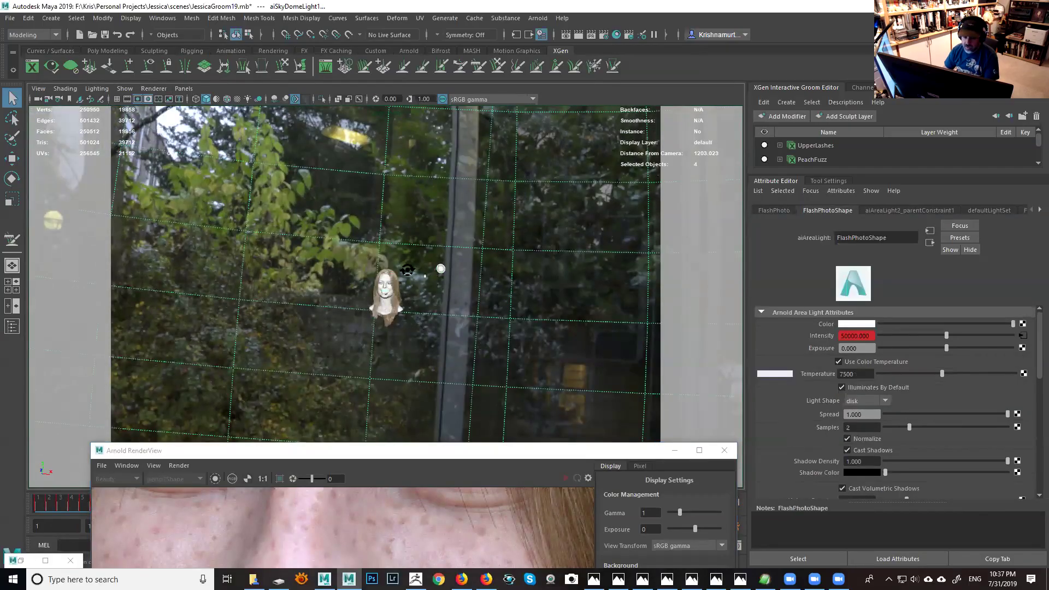
key("f")
scroll(433, 265, "up", 5)
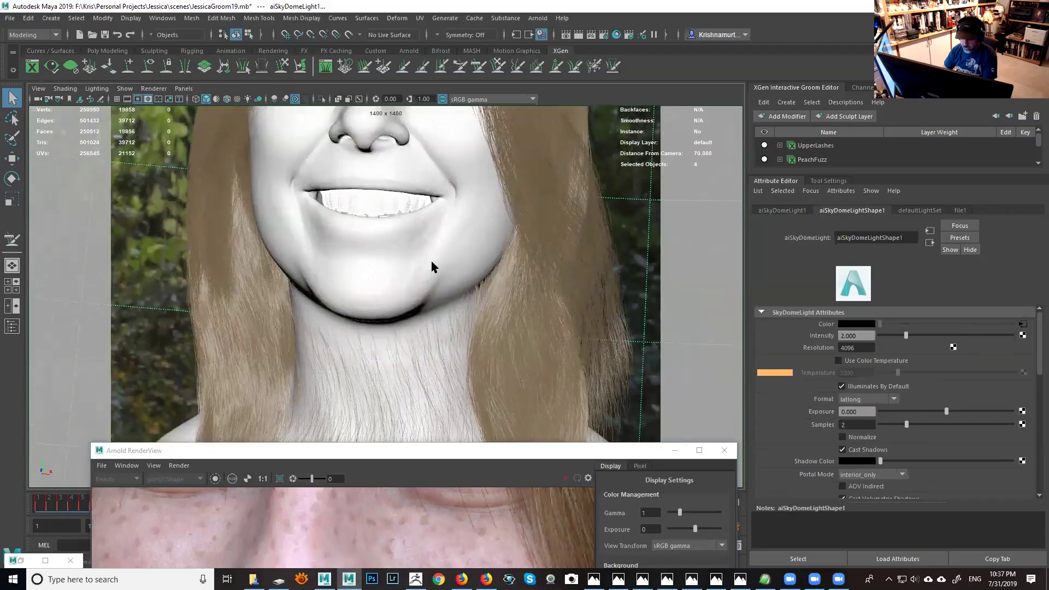
key("ctrl+h")
scroll(407, 227, "up", 3)
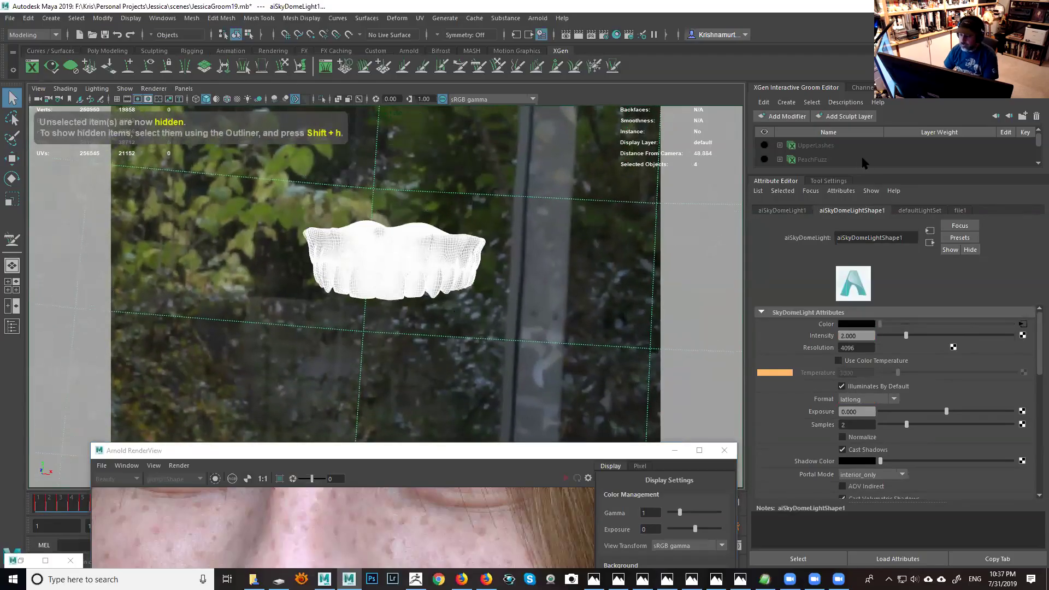
scroll(461, 249, "up", 2)
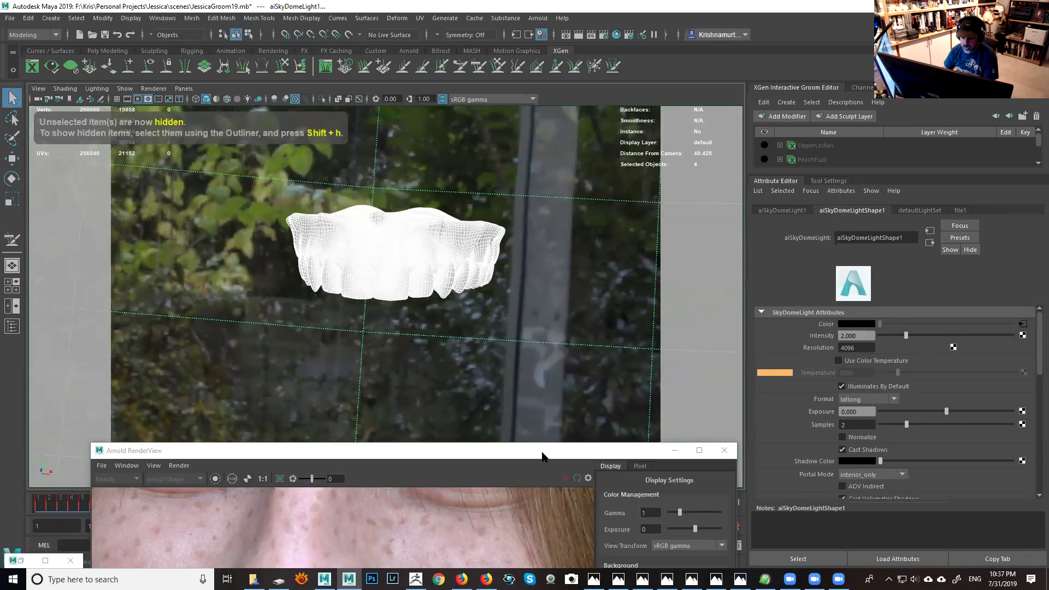
Step: Render the isolated upper teeth in the Arnold RenderView and frame the gums and front teeth
left_click_drag(543, 452, 559, 15)
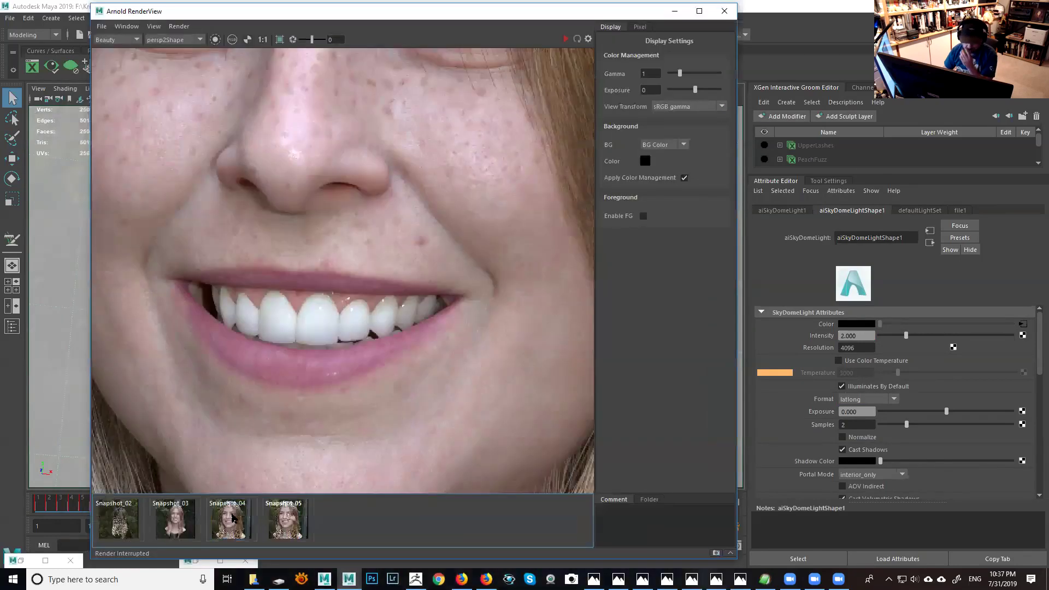
left_click(566, 39)
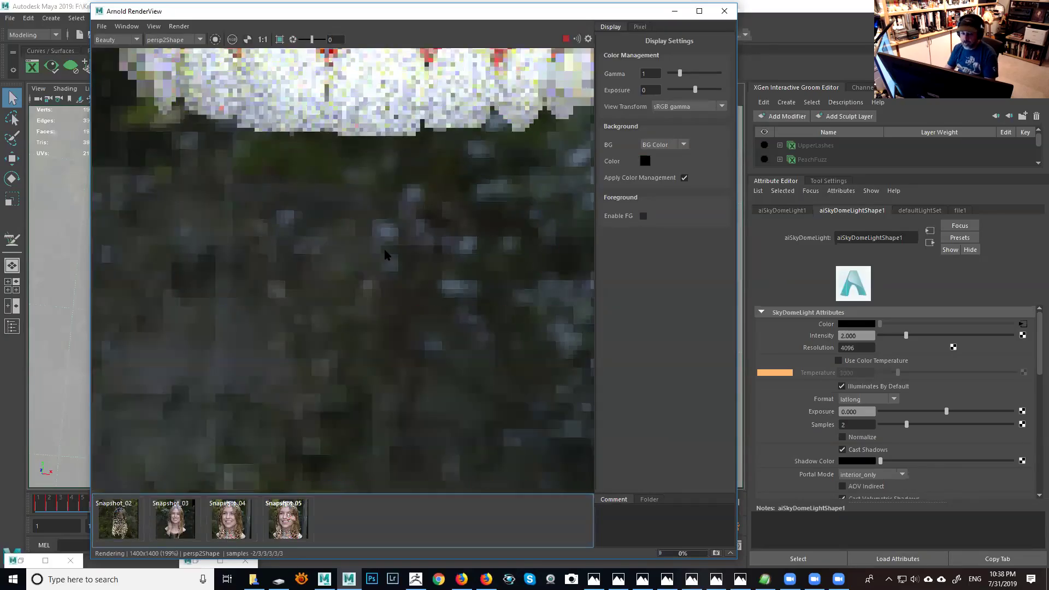
middle_click_drag(430, 199, 444, 388)
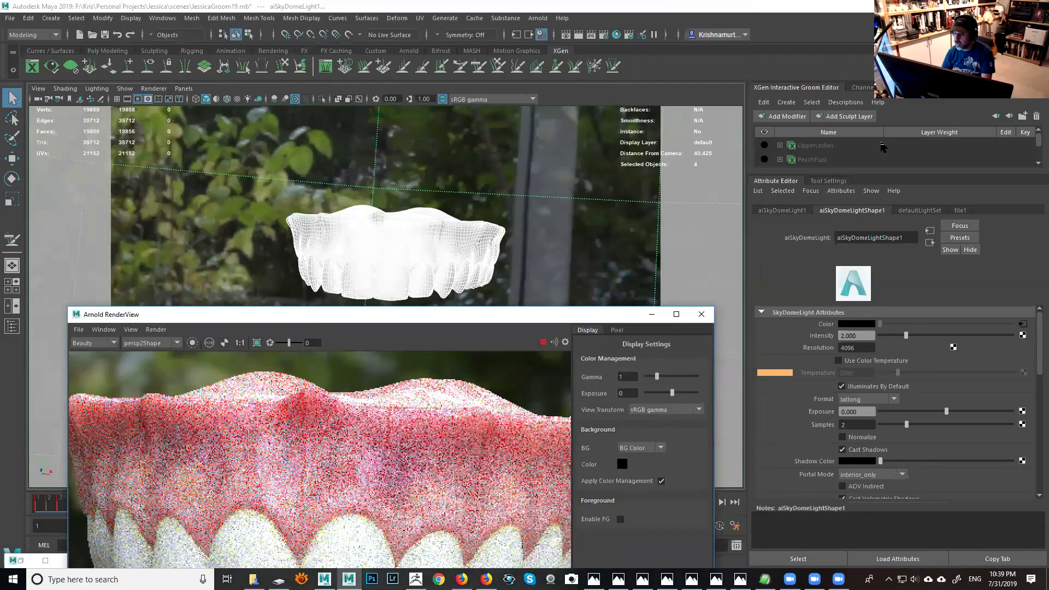
Step: Show the Outliner and expand the LIGHTS group to list its individual lights
left_click(12, 326)
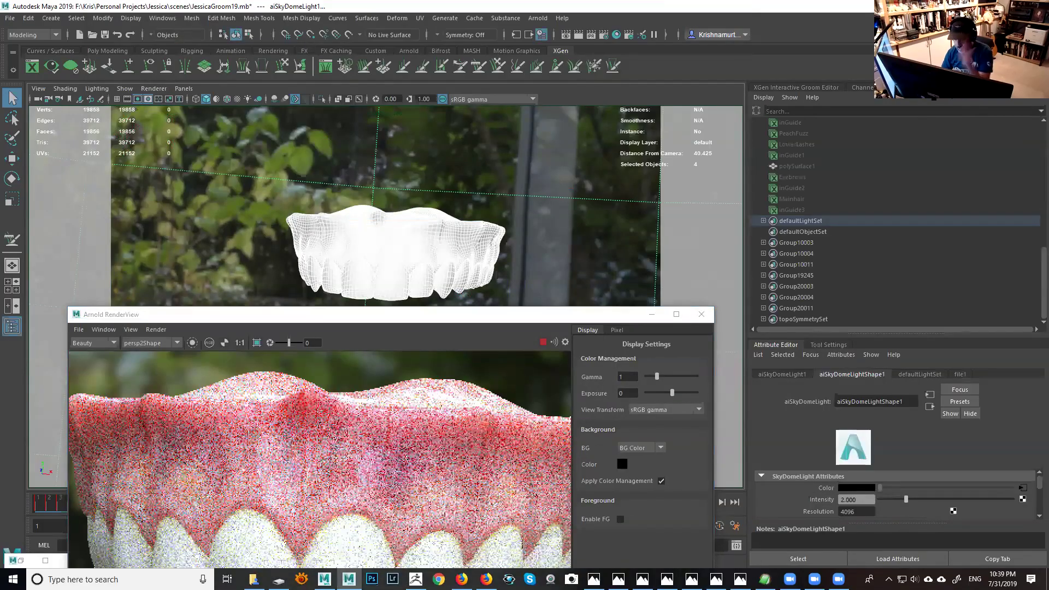
left_click_drag(1040, 269, 1040, 197)
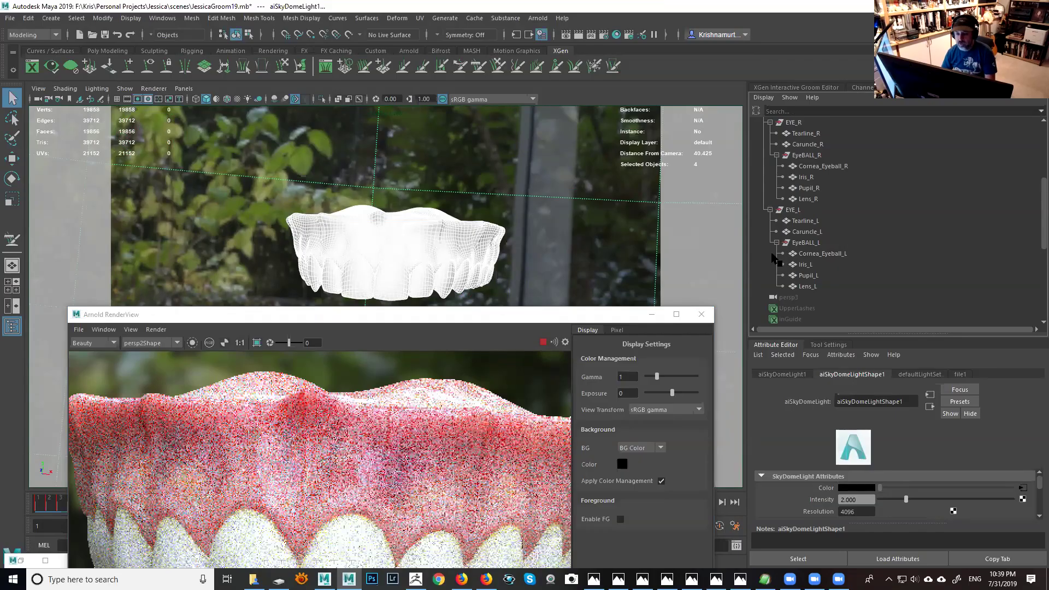
left_click_drag(1041, 227, 1040, 187)
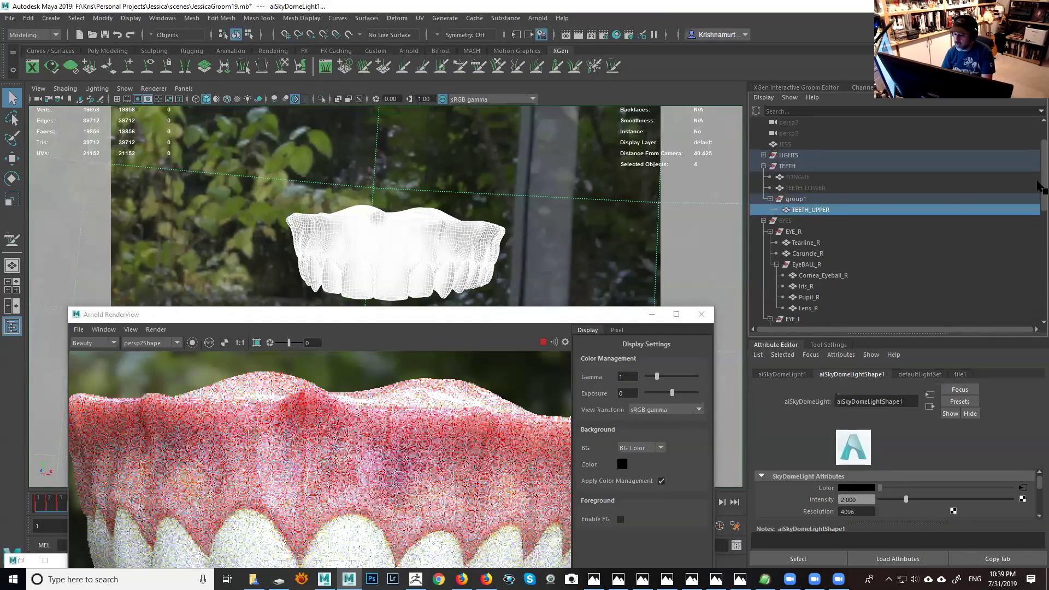
left_click(763, 155)
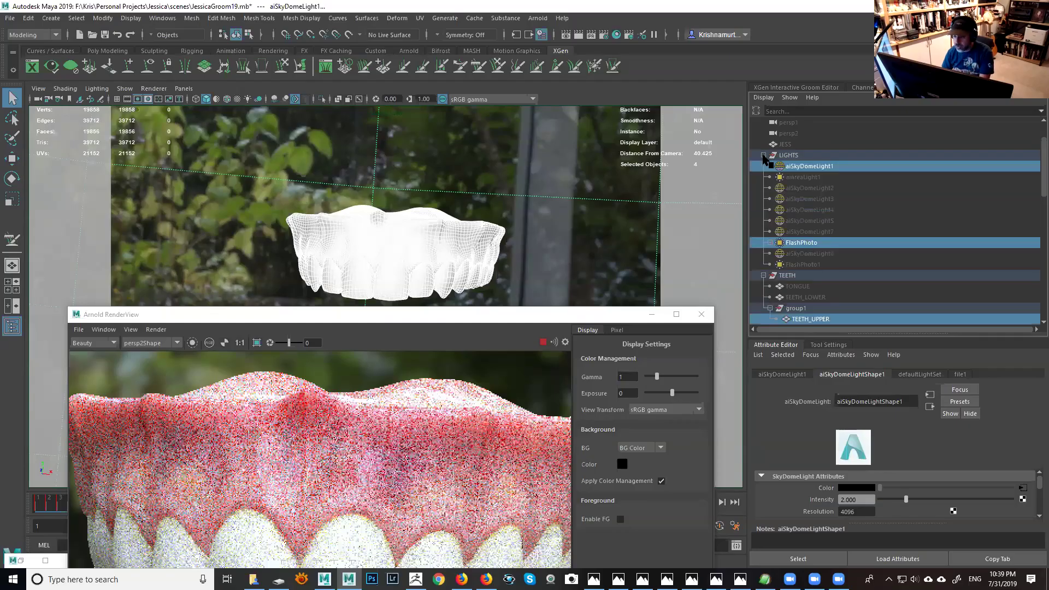
Step: Set the FlashPhoto area light's intensity to 20000 and set a key on that value
left_click(809, 245)
left_click(876, 500)
type("20")
key("Return")
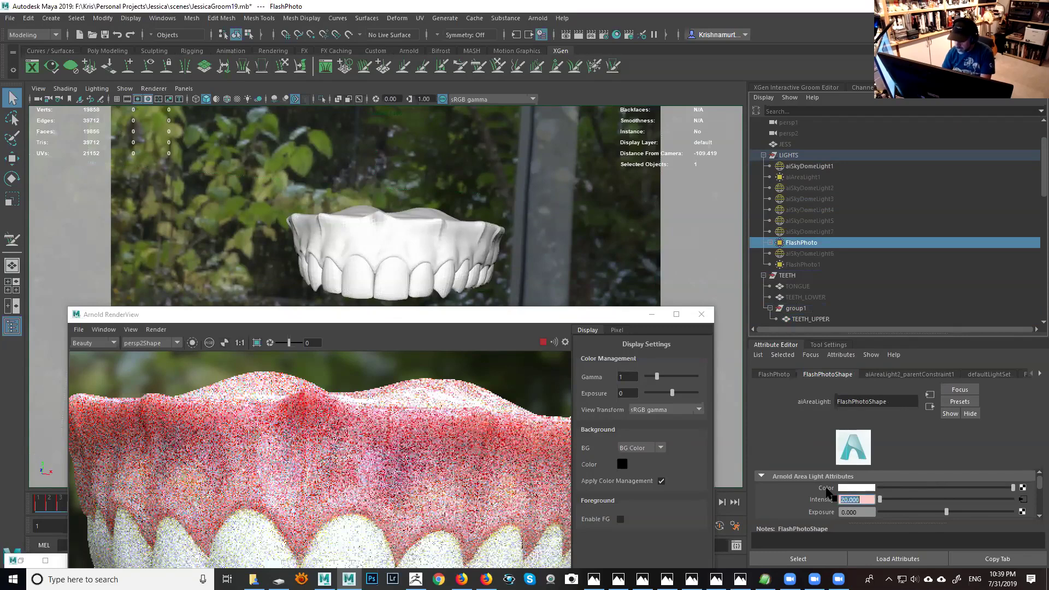
type("2000")
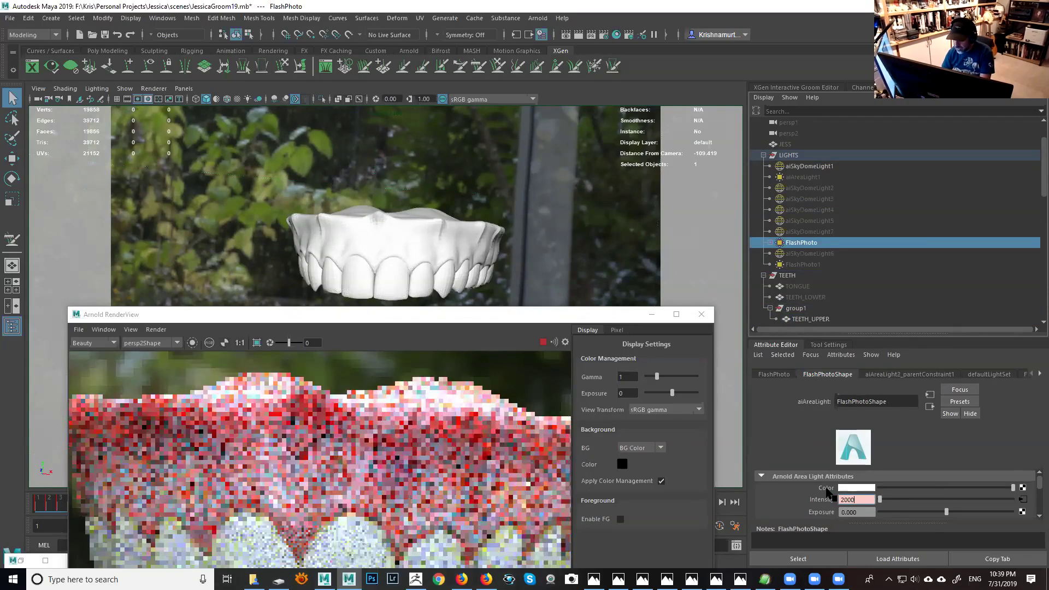
type("0")
key("Return")
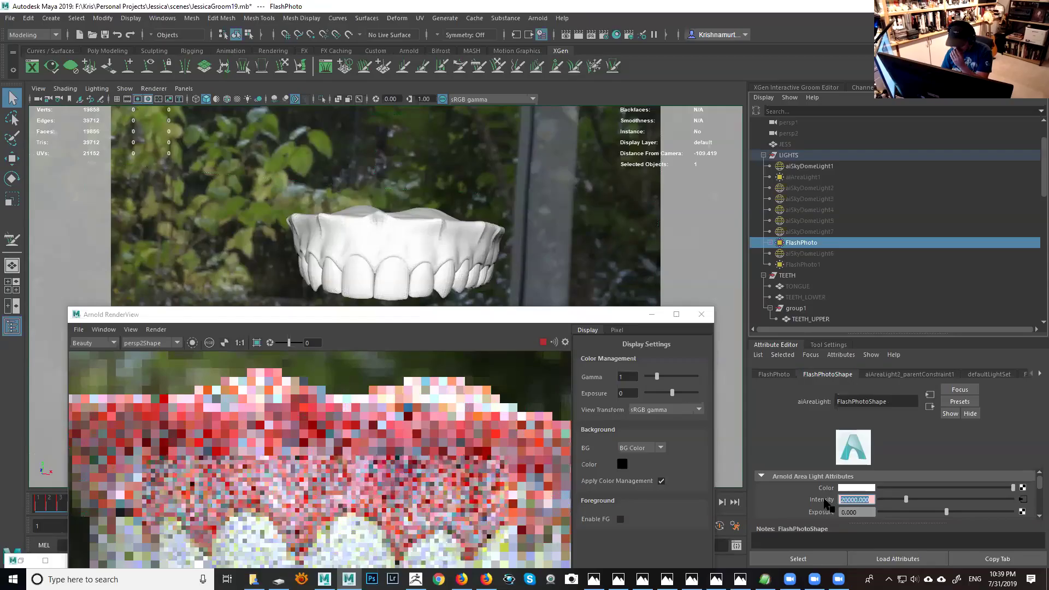
right_click(826, 504)
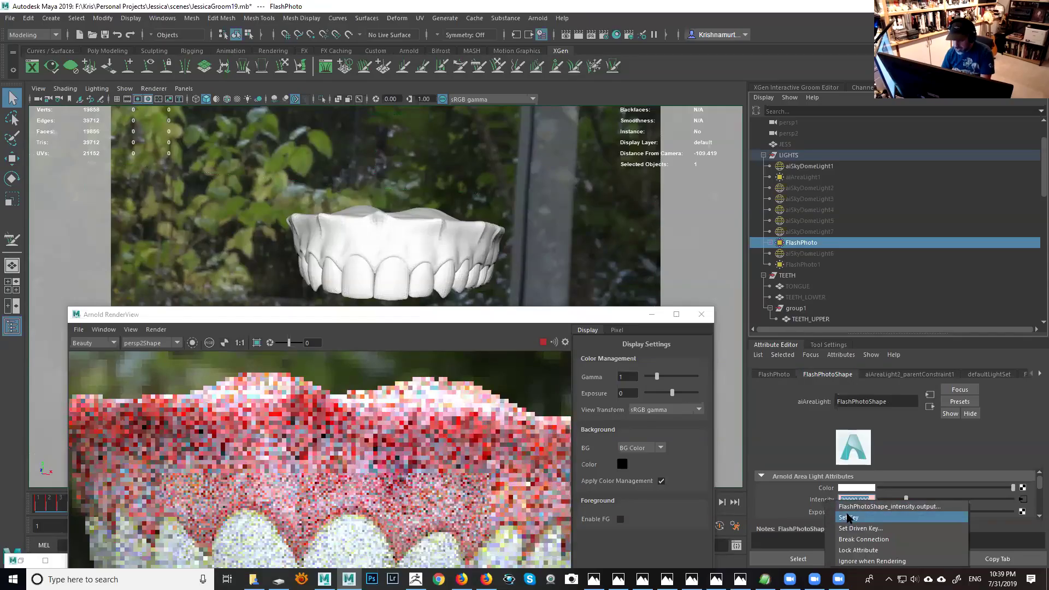
left_click(848, 518)
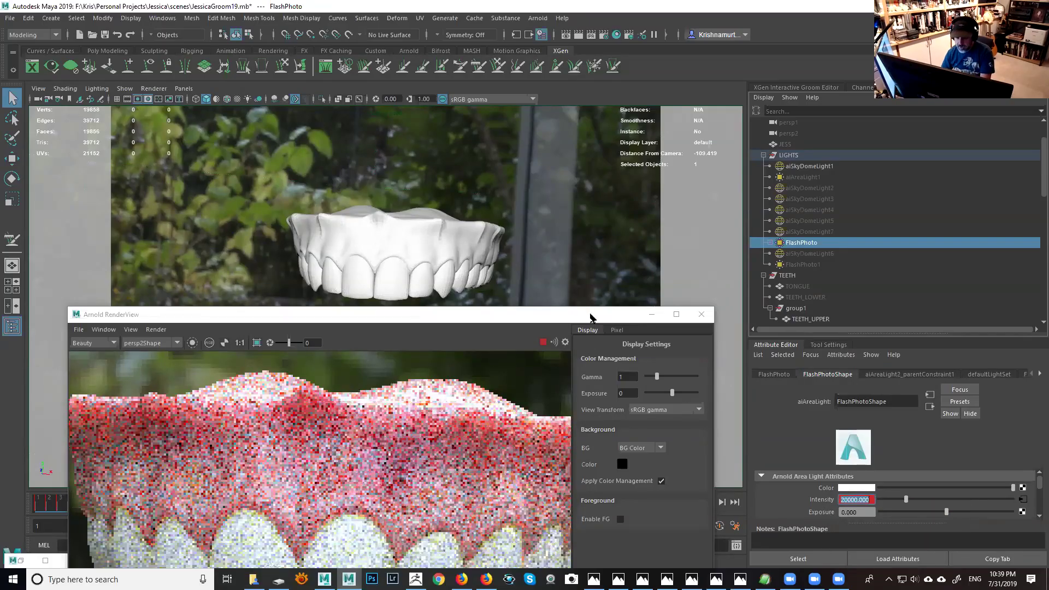
Step: Select TEETH_UPPER and examine the Arnold visibility attributes of its shape beside the render
left_click_drag(619, 234, 623, 128)
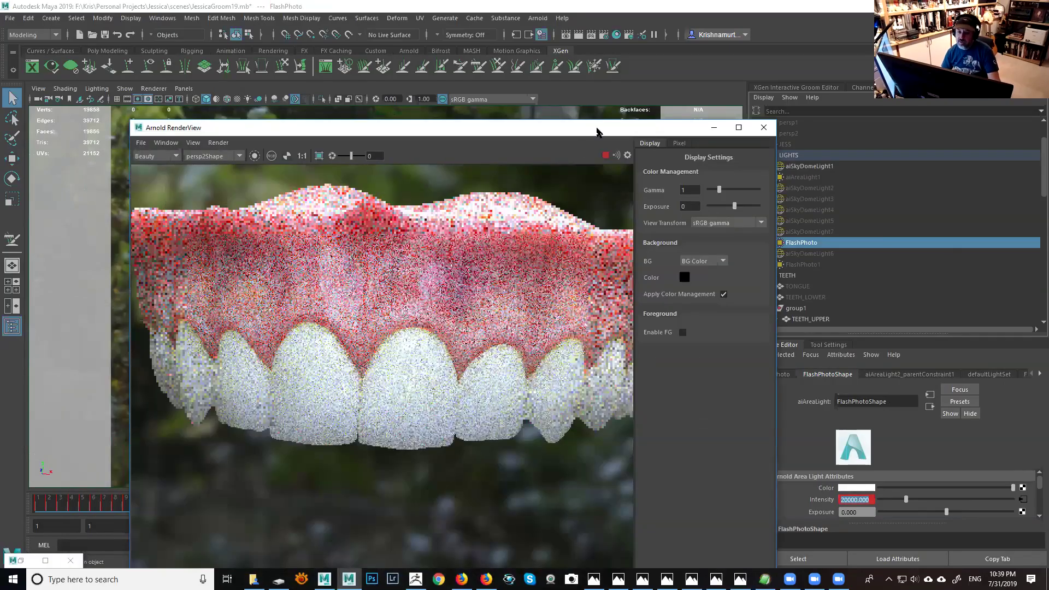
left_click_drag(596, 131, 580, 304)
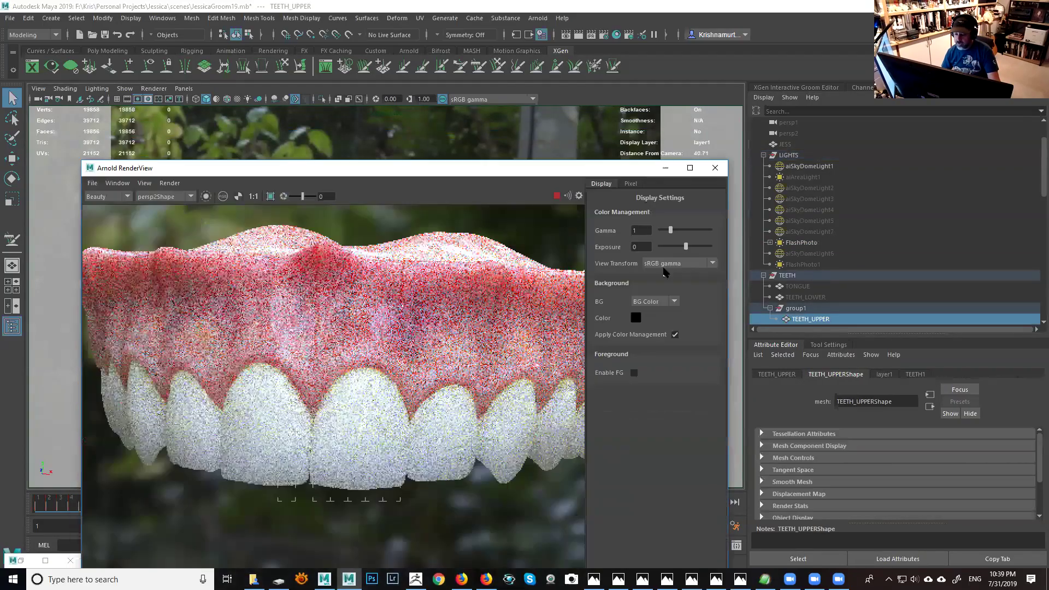
scroll(837, 471, "down", 3)
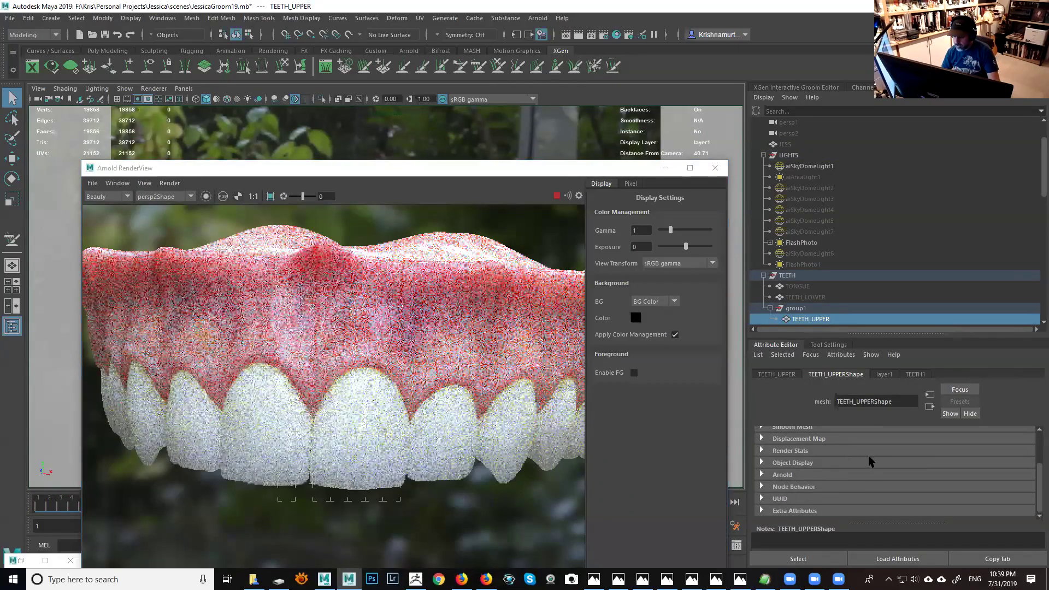
left_click(872, 473)
scroll(874, 473, "down", 2)
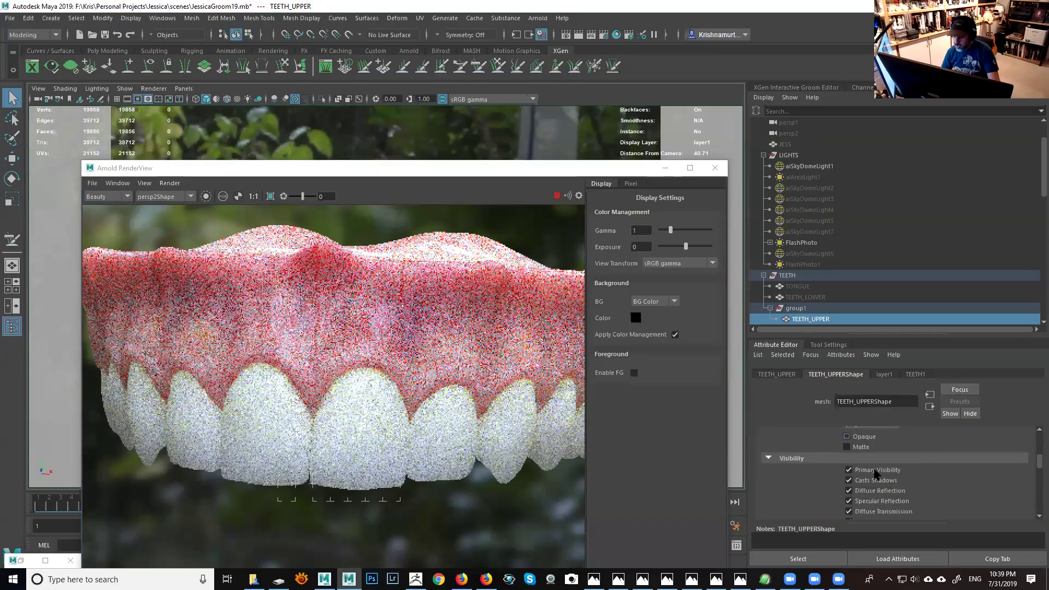
scroll(877, 472, "up", 3)
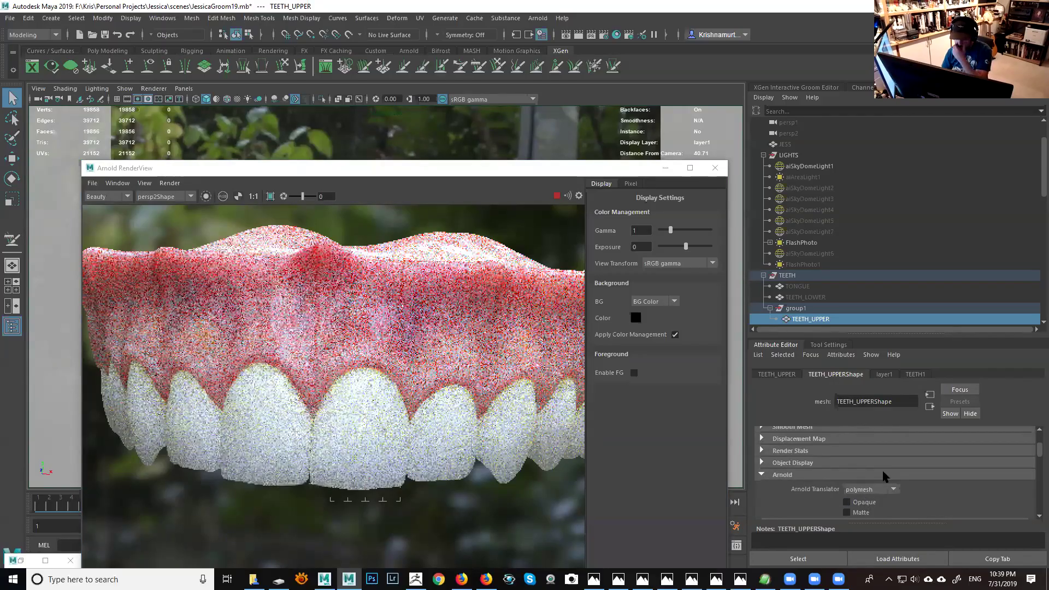
scroll(884, 476, "down", 3)
scroll(883, 475, "down", 2)
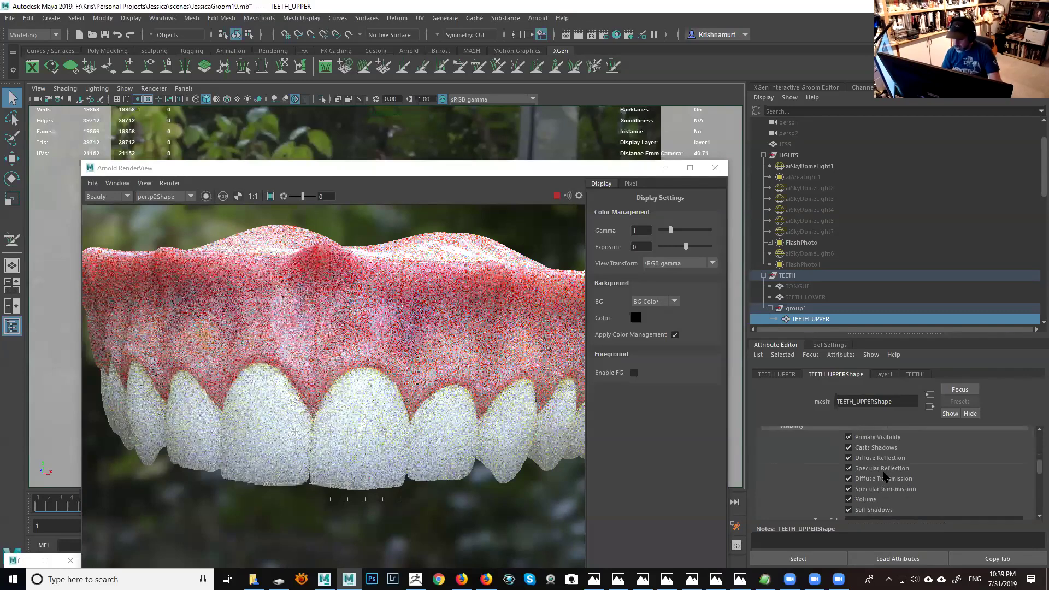
Step: Examine the Arnold Export attributes of the upper teeth mesh, pointing out the sharedSSS entry in SSS Set Name
scroll(884, 475, "down", 3)
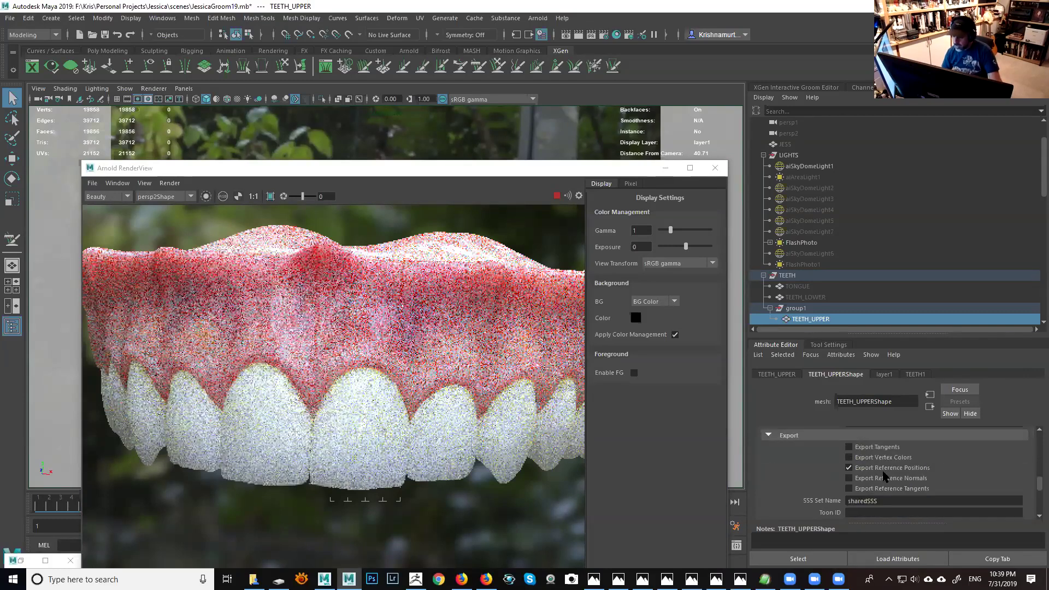
scroll(870, 446, "down", 3)
left_click_drag(878, 436, 862, 436)
left_click(871, 435)
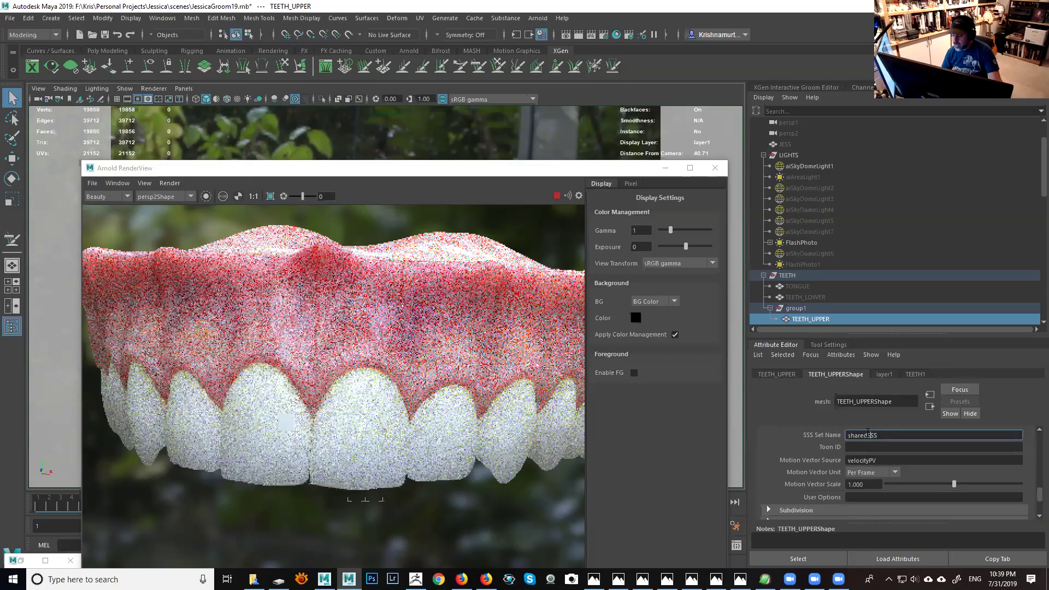
double_click(888, 436)
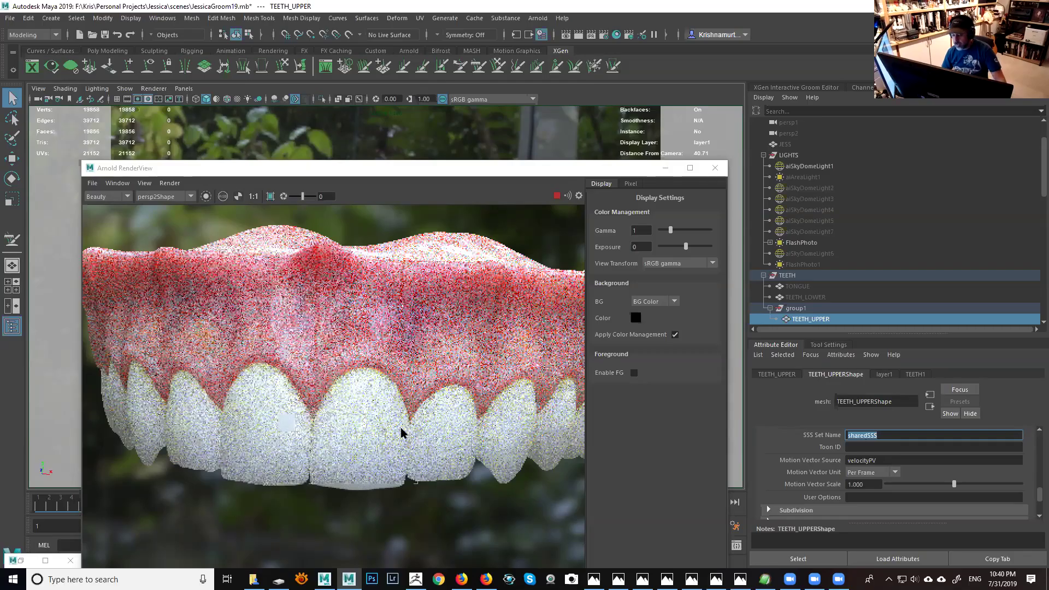
left_click(877, 436)
key("ctrl+a")
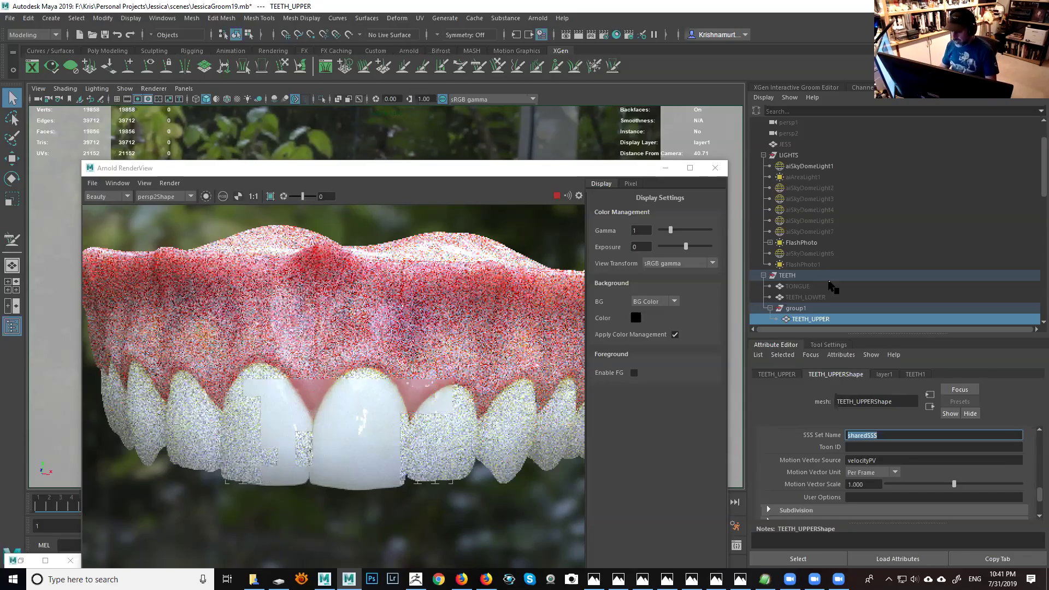
Step: Stop the render and set the TEETH1 shader's transmission Extra Roughness to 0
left_click(557, 196)
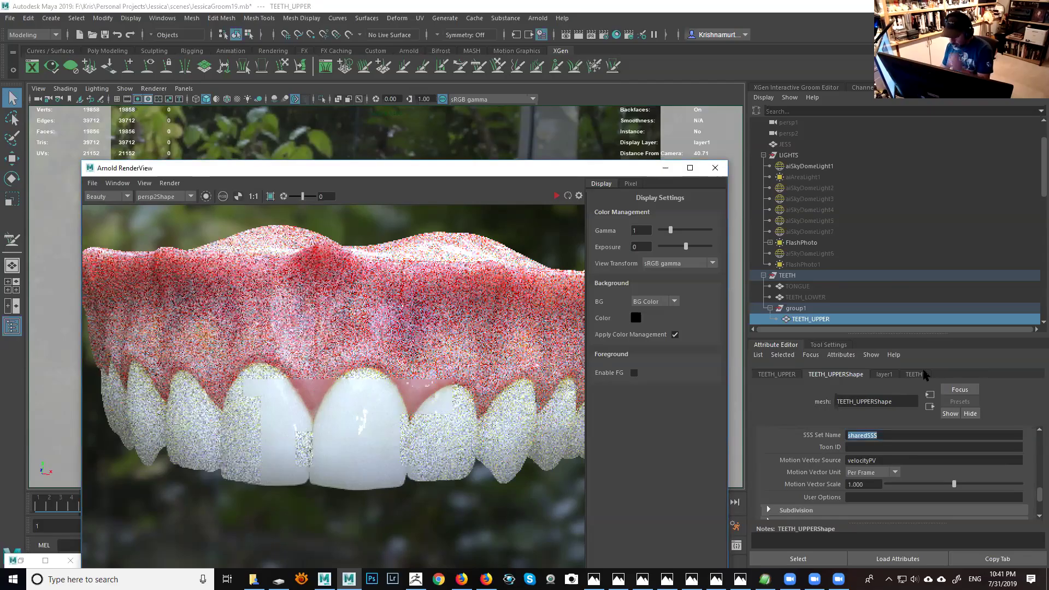
left_click(922, 375)
left_click_drag(935, 338, 928, 104)
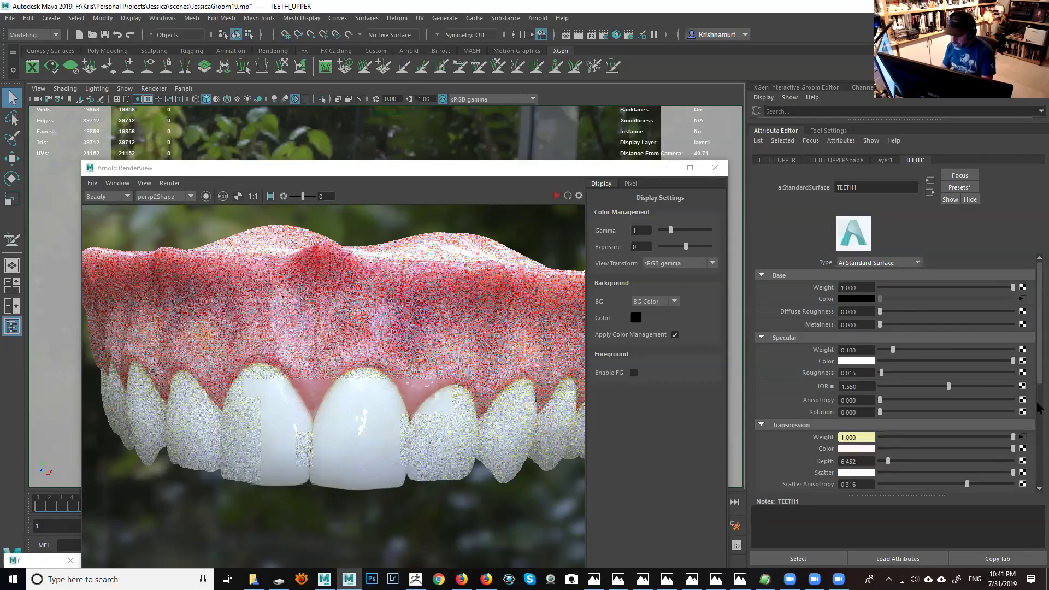
scroll(1038, 404, "down", 4)
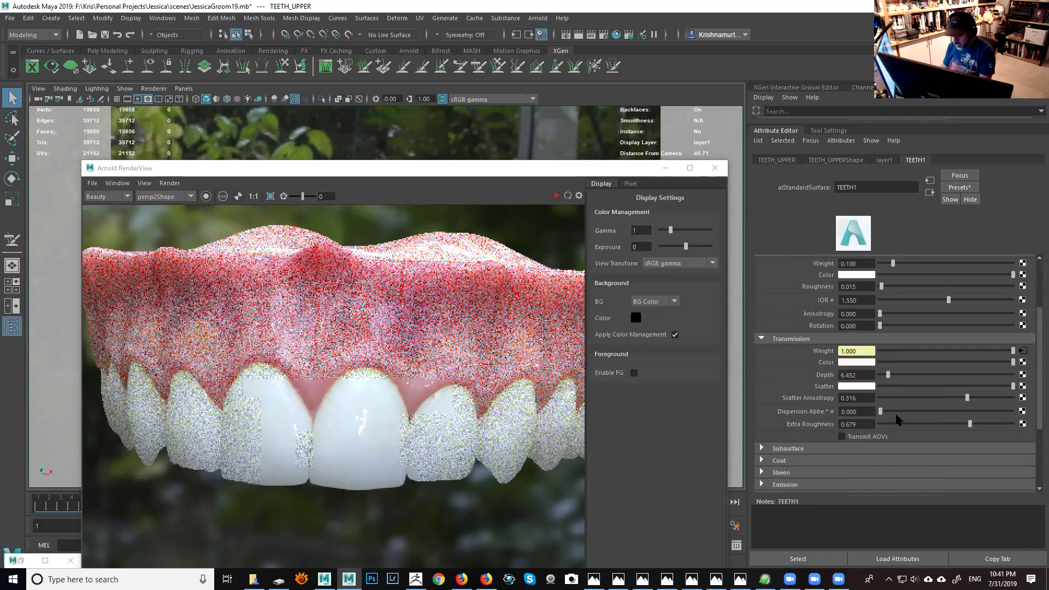
double_click(858, 425)
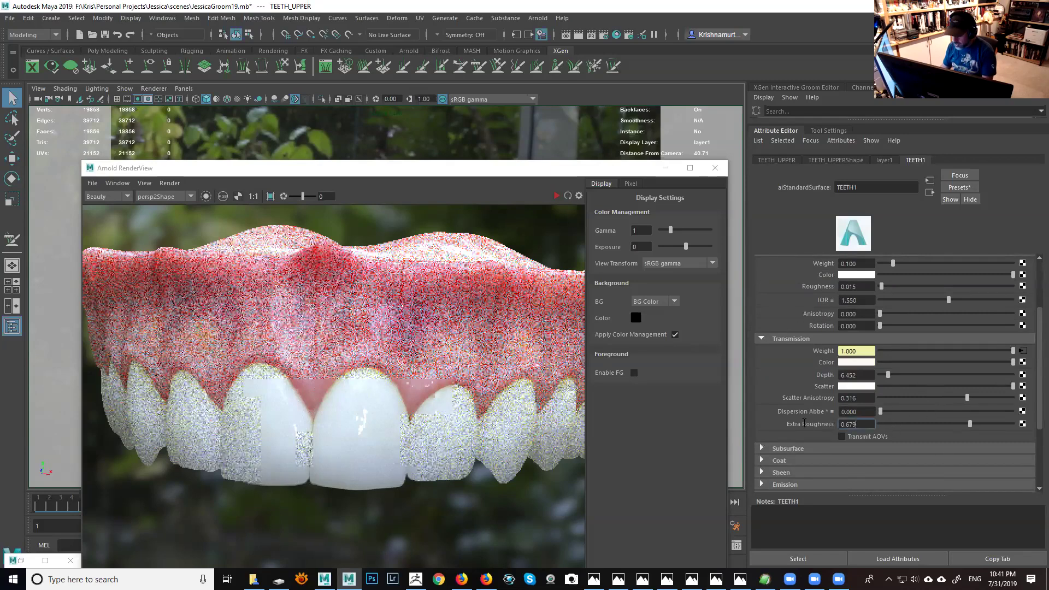
type("0")
key("Return")
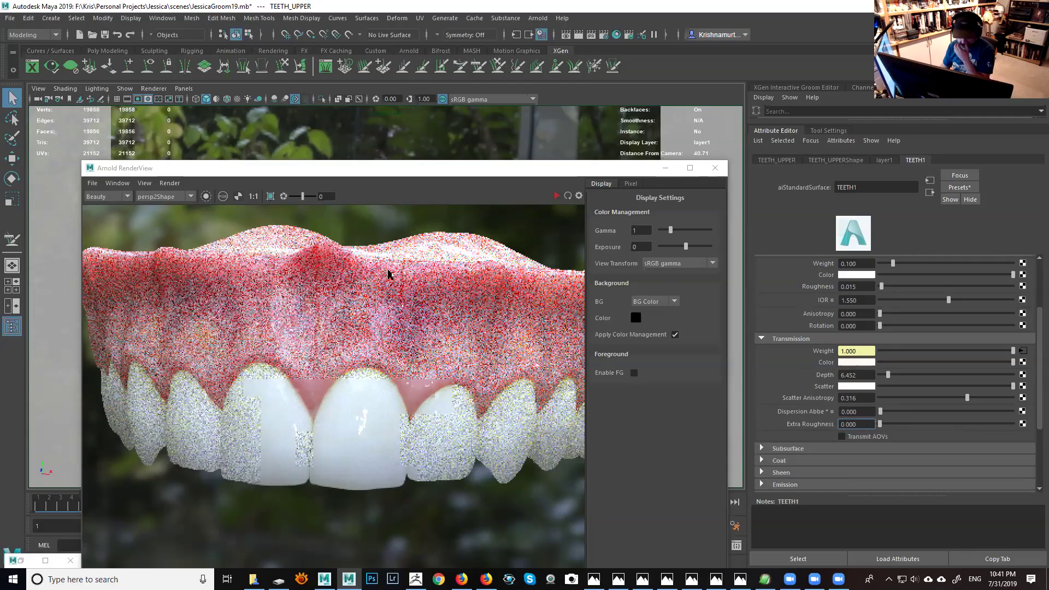
Step: Limit the render to a crop region over the lower part of the front teeth and restart it
left_click(271, 196)
left_click_drag(304, 424, 430, 507)
left_click(556, 197)
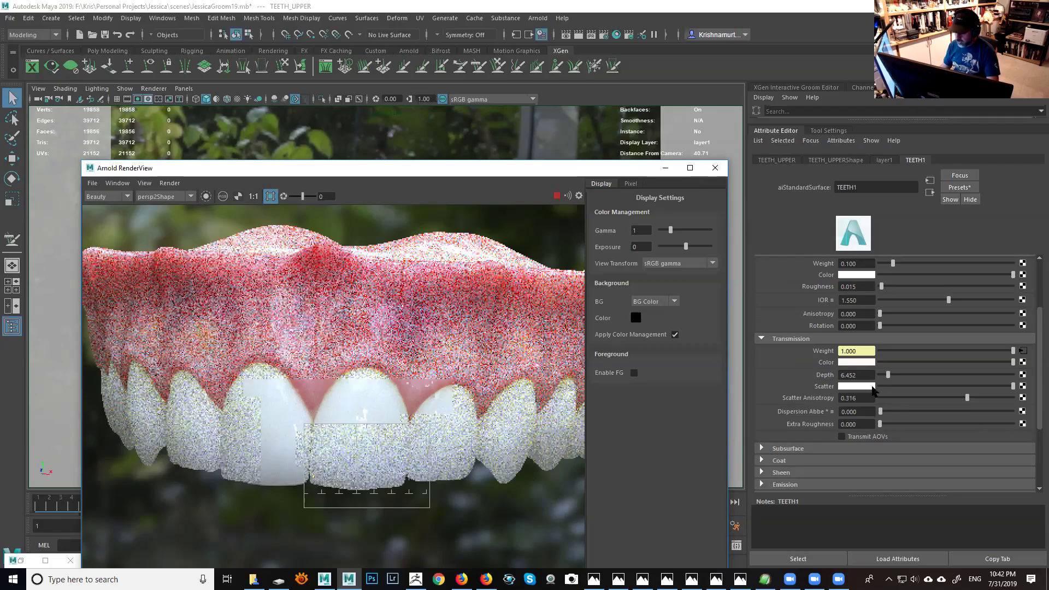
Step: Raise TEETH1's transmission Depth to 8.264 and Extra Roughness to 1.000, and stop the render
mouse_move(885, 376)
left_mouse_down()
mouse_move(872, 377)
mouse_move(919, 380)
mouse_move(892, 378)
mouse_move(1039, 351)
mouse_move(891, 377)
left_mouse_up()
left_click_drag(881, 425, 1020, 430)
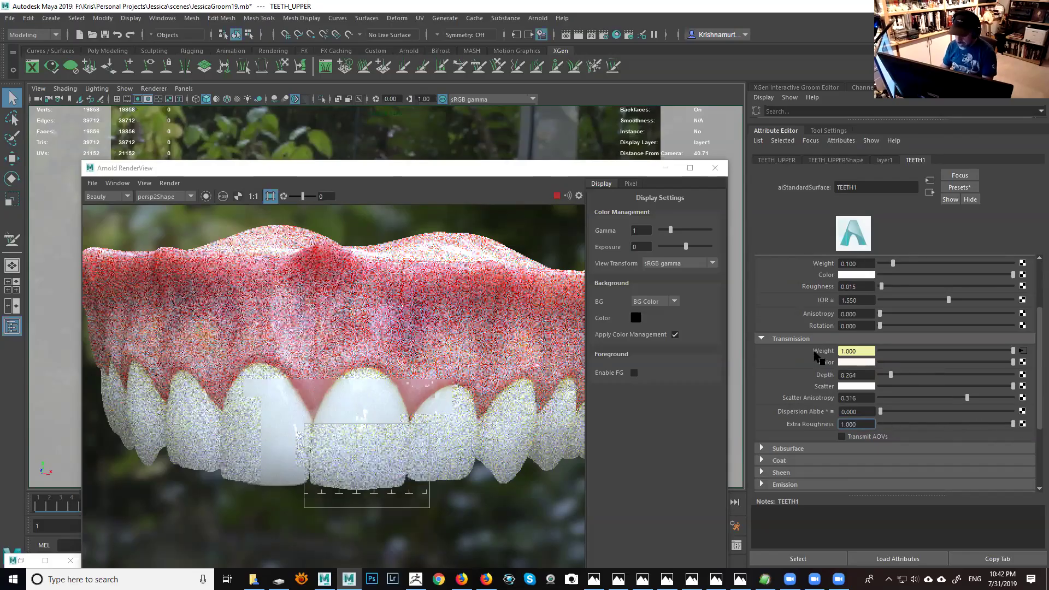
left_click(847, 424)
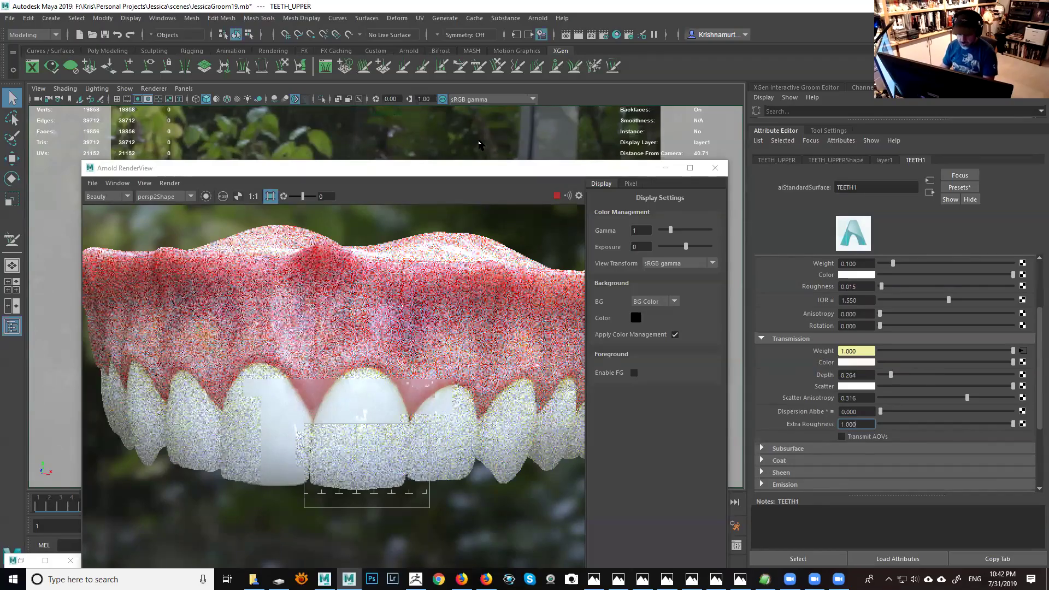
left_click(557, 196)
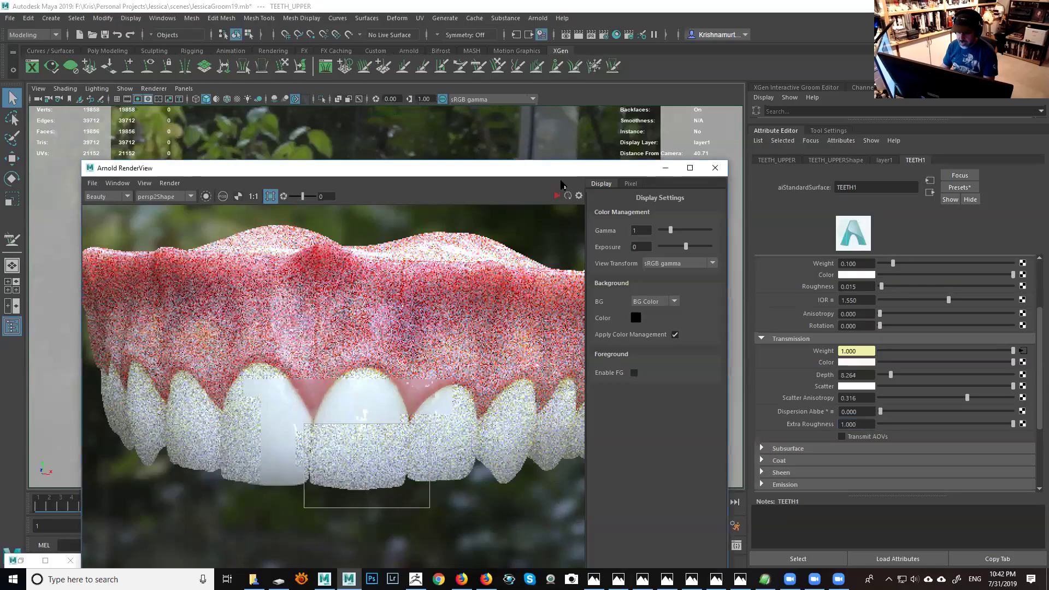
Step: Reselect the upper teeth and reopen the TEETH1 shader's attributes
left_click(572, 124)
left_click(572, 123)
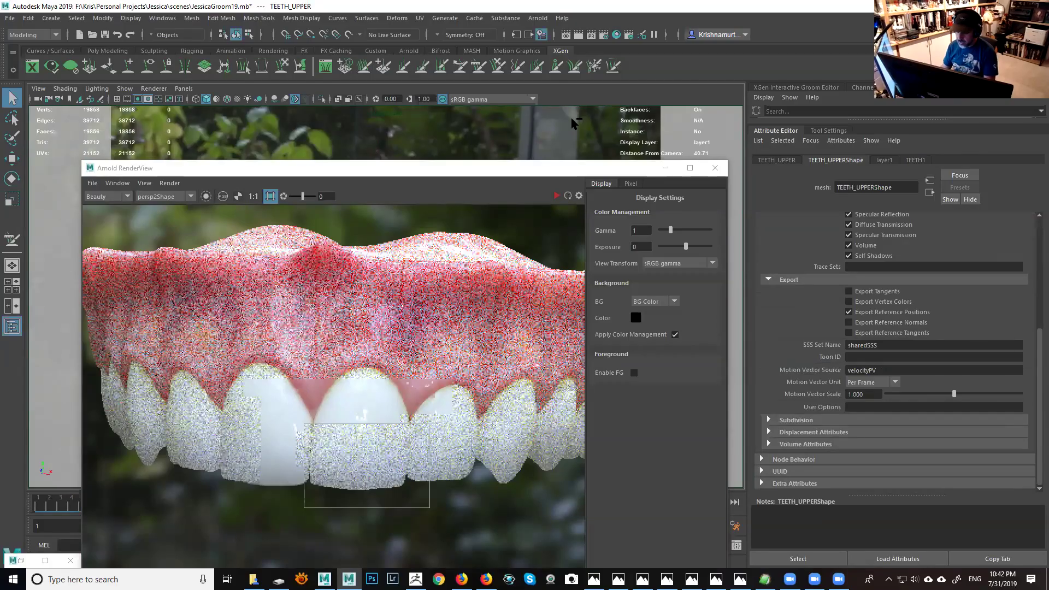
left_click(567, 144)
left_click(569, 157)
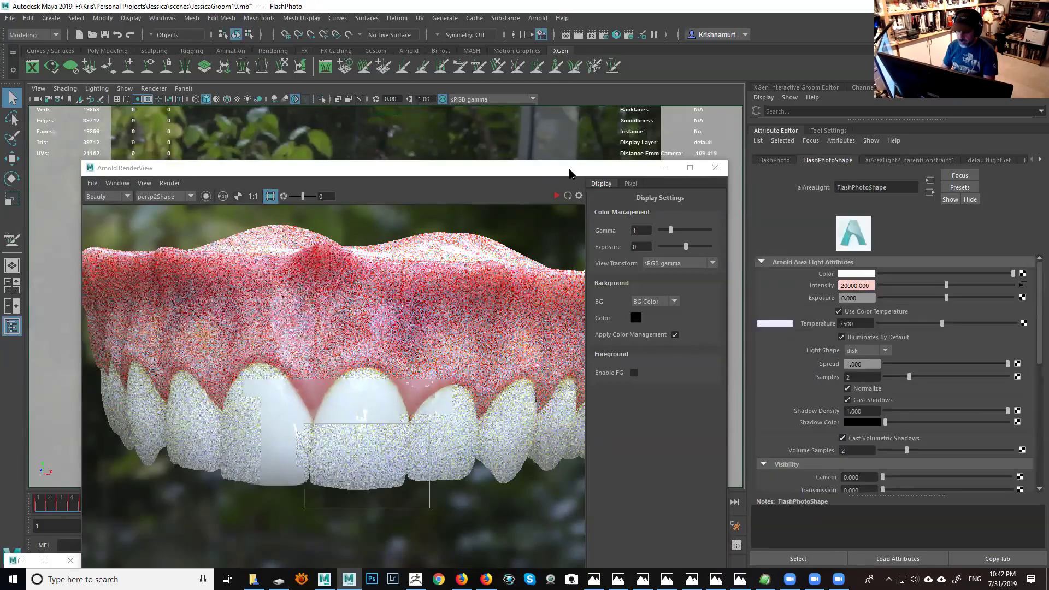
left_click(440, 249)
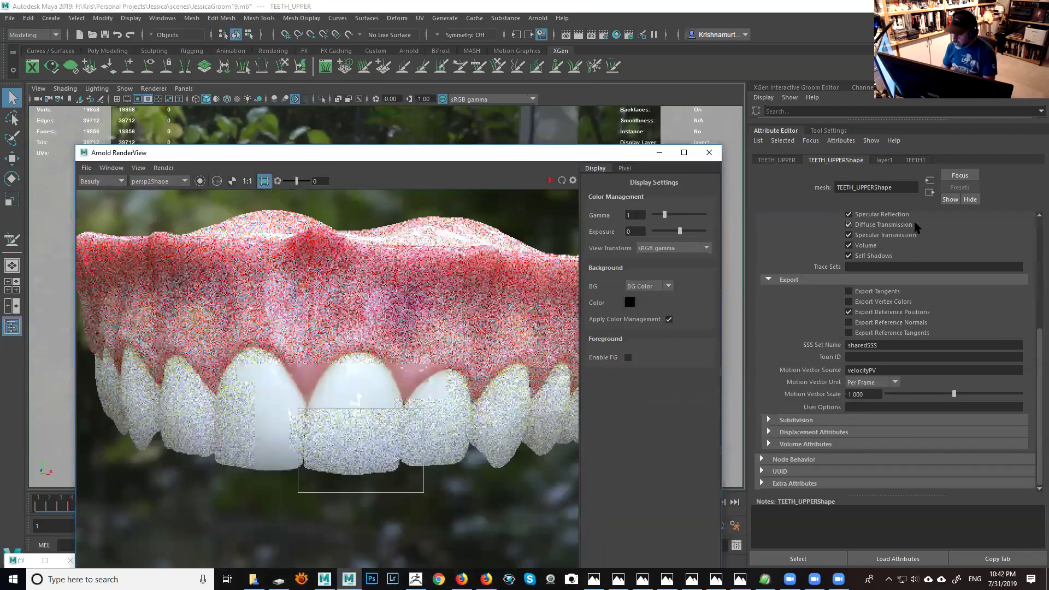
left_click(916, 160)
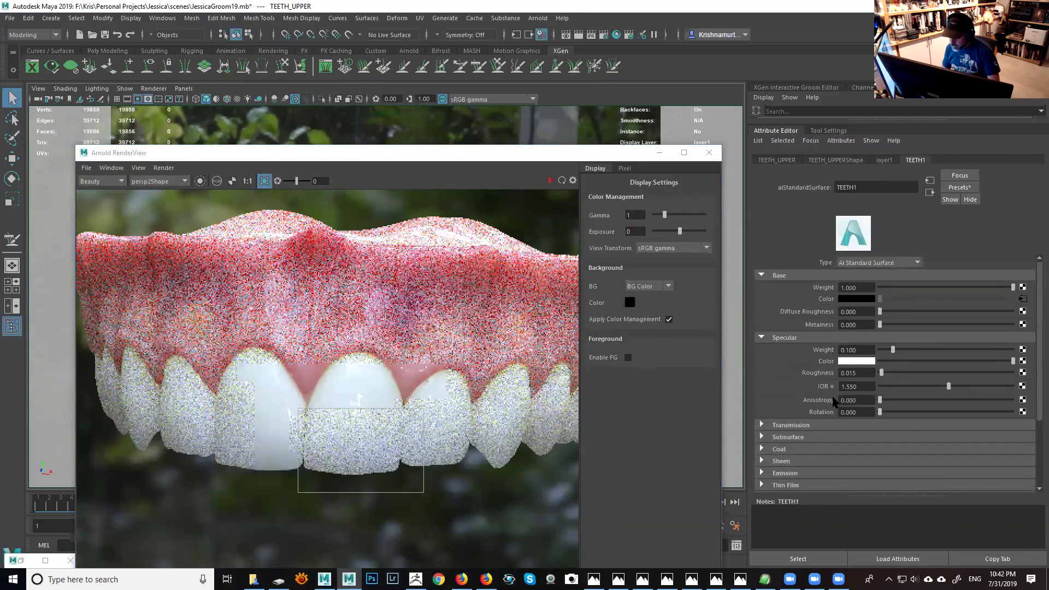
Step: Open the texture file driving TEETH1's transmission Weight and inspect its Transparency9-TM image in FCheck, closing the viewer when done
left_click(798, 431)
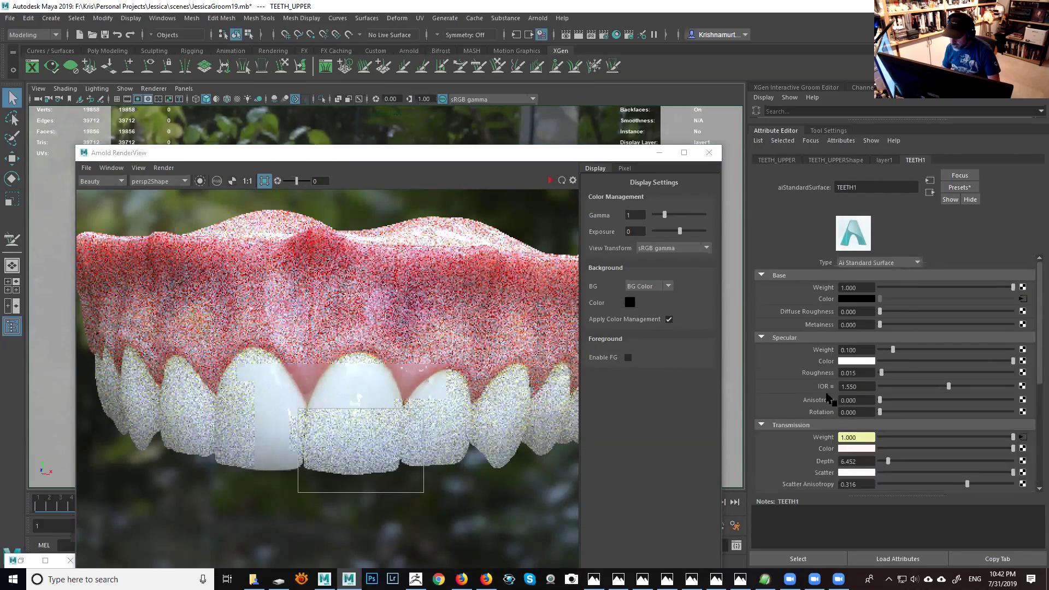
scroll(828, 397, "down", 1)
scroll(829, 397, "down", 1)
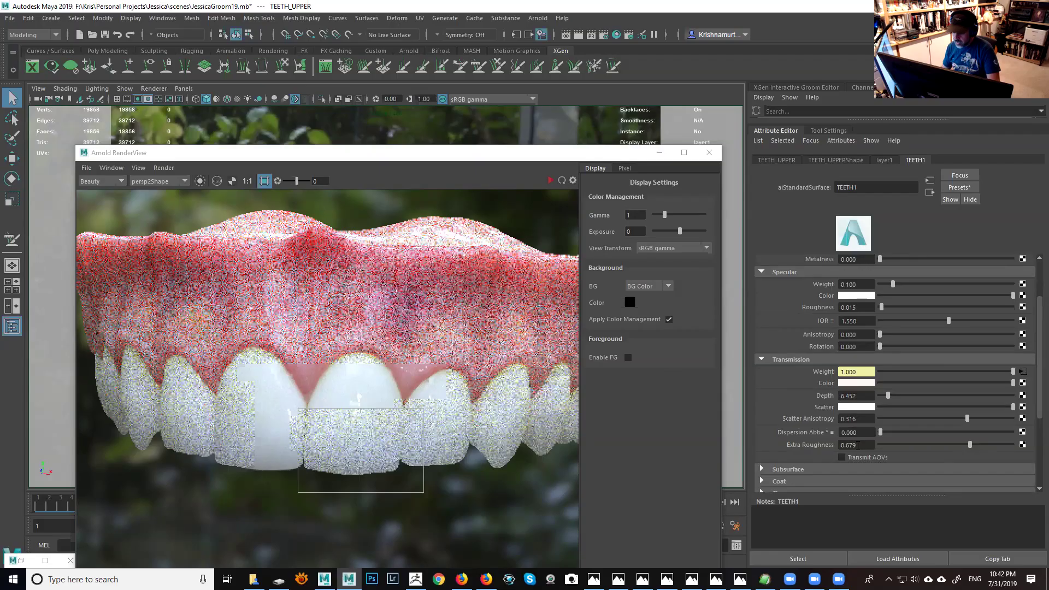
left_click(867, 398)
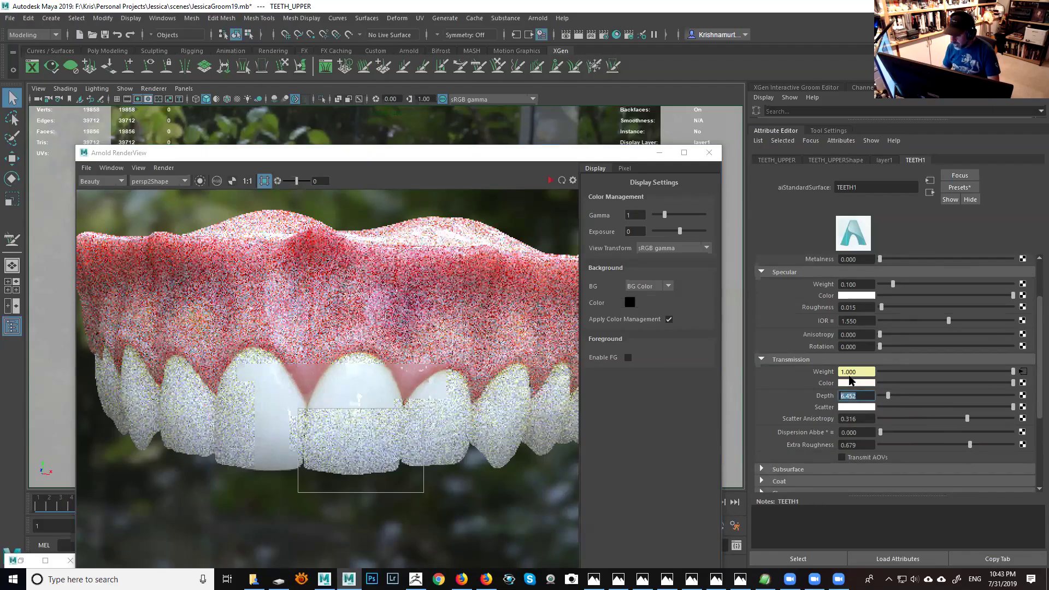
left_click(1023, 373)
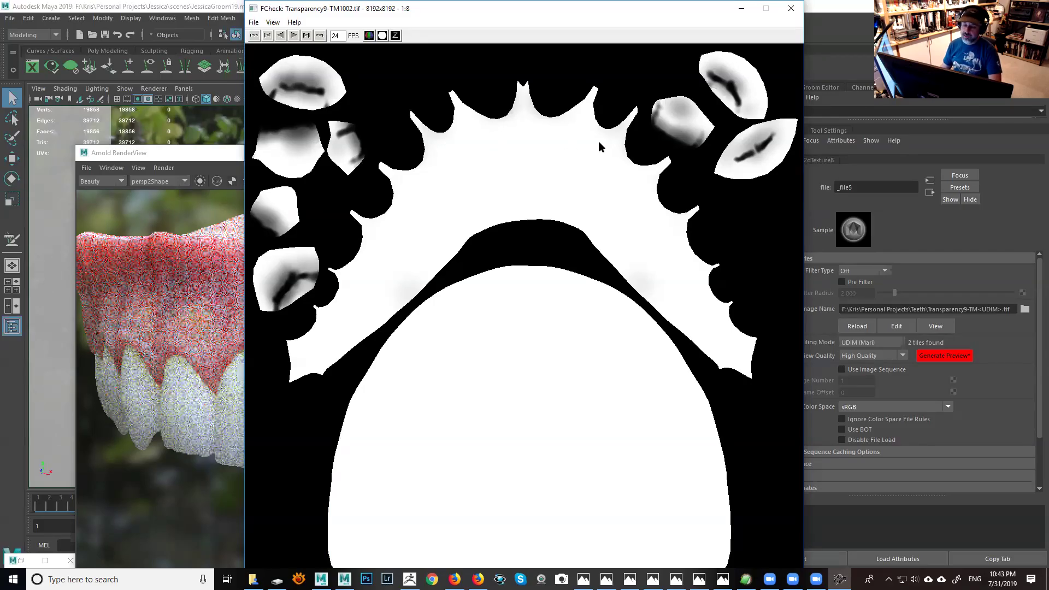
left_click(791, 8)
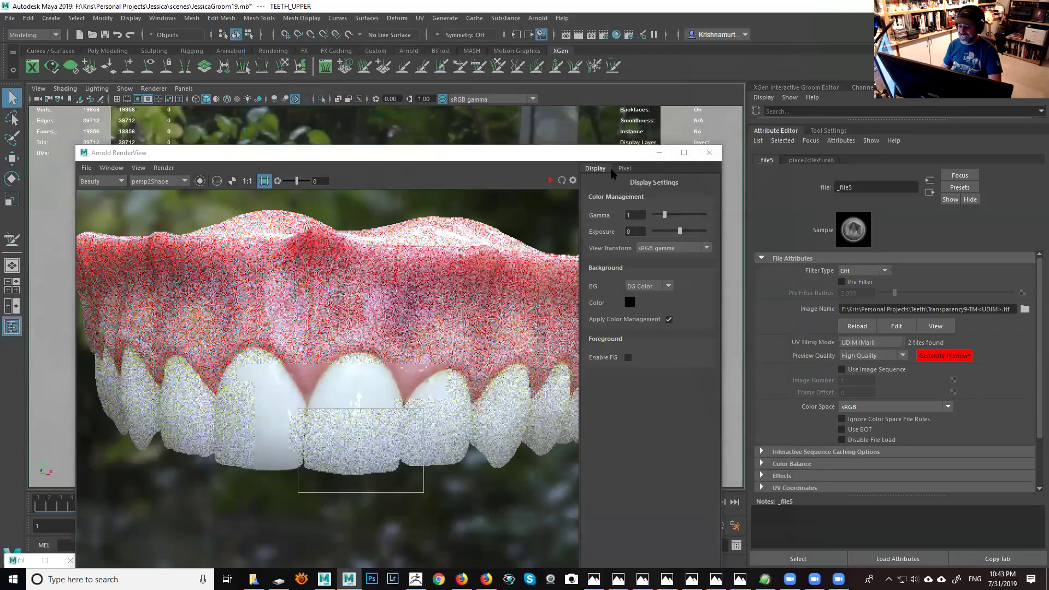
Step: Set the transmission texture's Alpha Gain to 1 in its Color Balance settings and restart the cropped render of the front teeth
left_click_drag(606, 147, 605, 62)
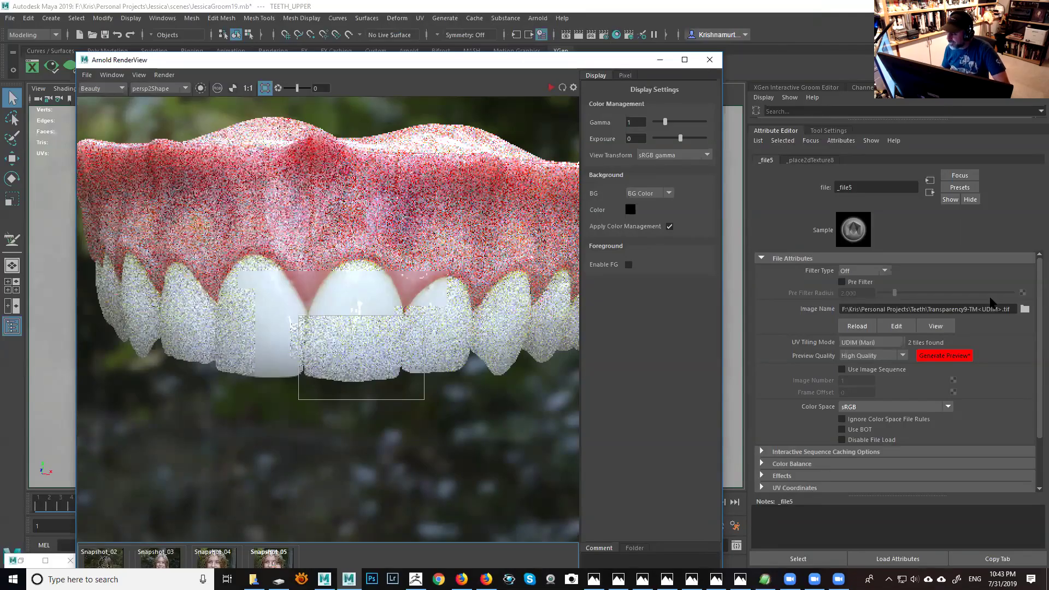
scroll(1035, 304, "down", 3)
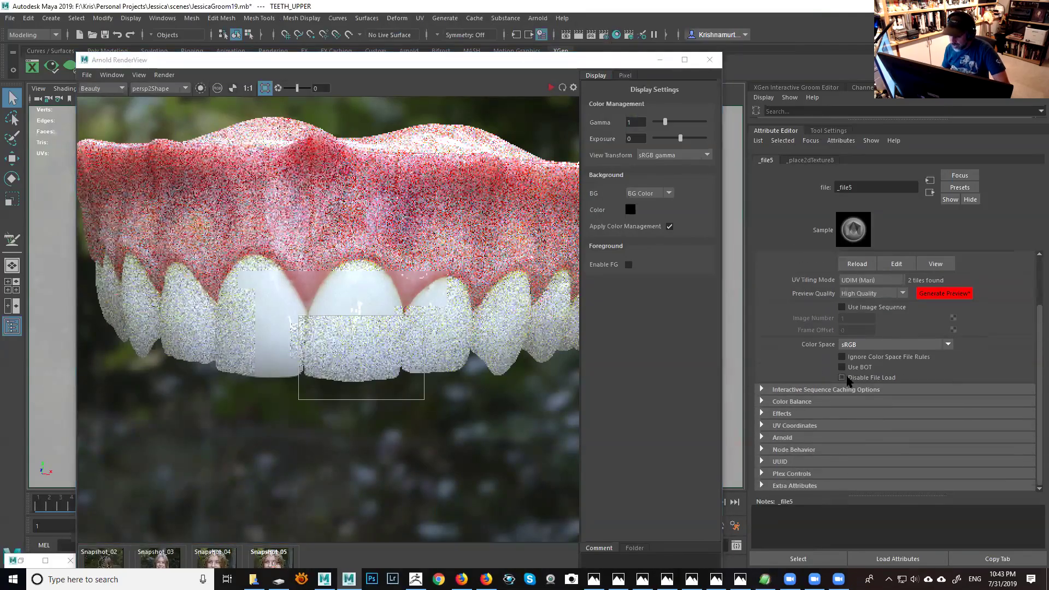
left_click(792, 402)
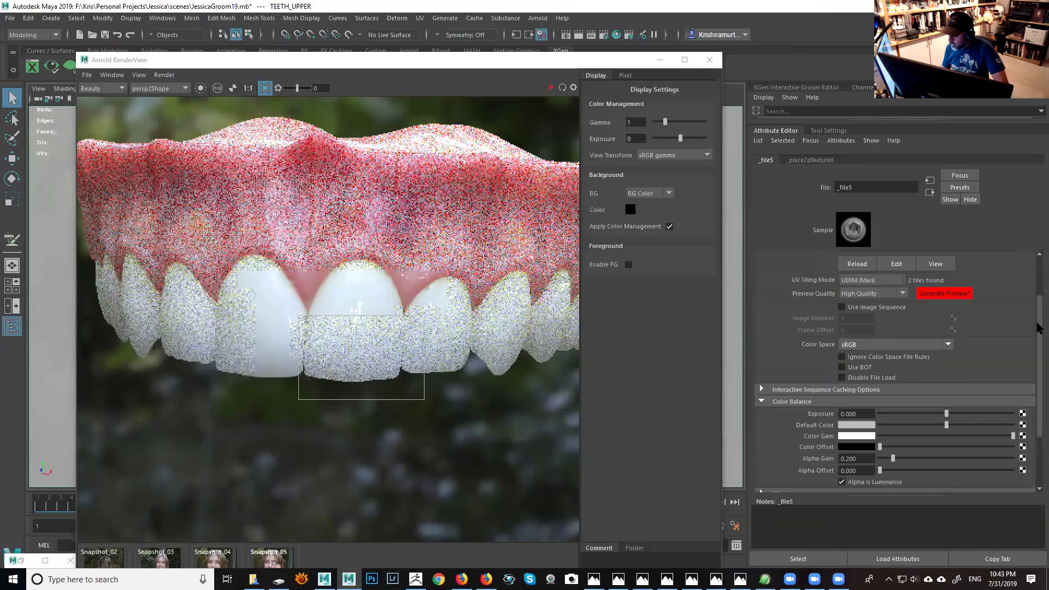
left_click_drag(1039, 320, 1038, 358)
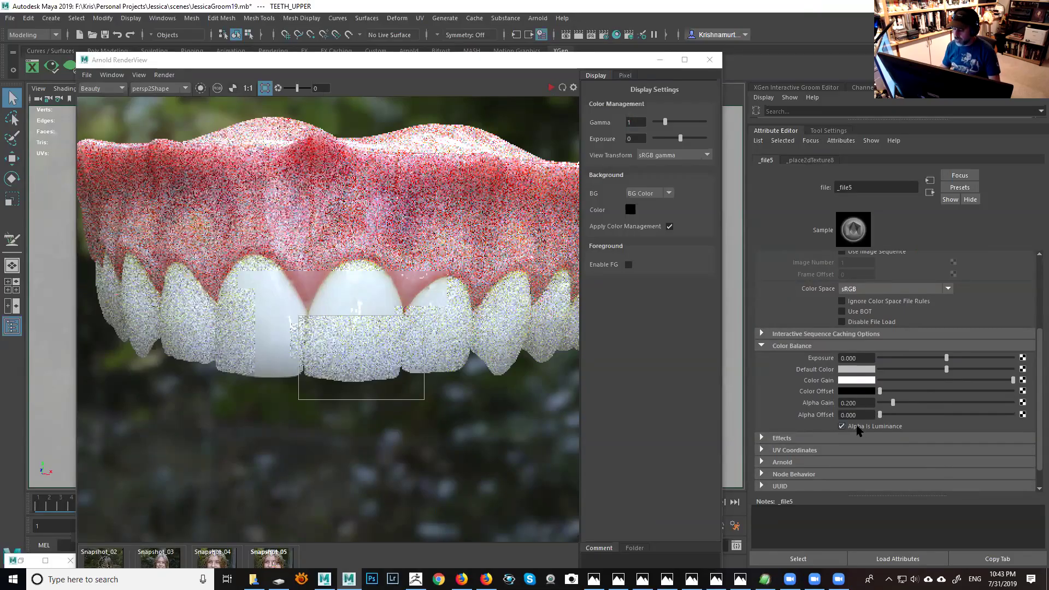
left_click_drag(900, 409, 940, 406)
double_click(867, 404)
type("1")
key("Return")
left_click(551, 87)
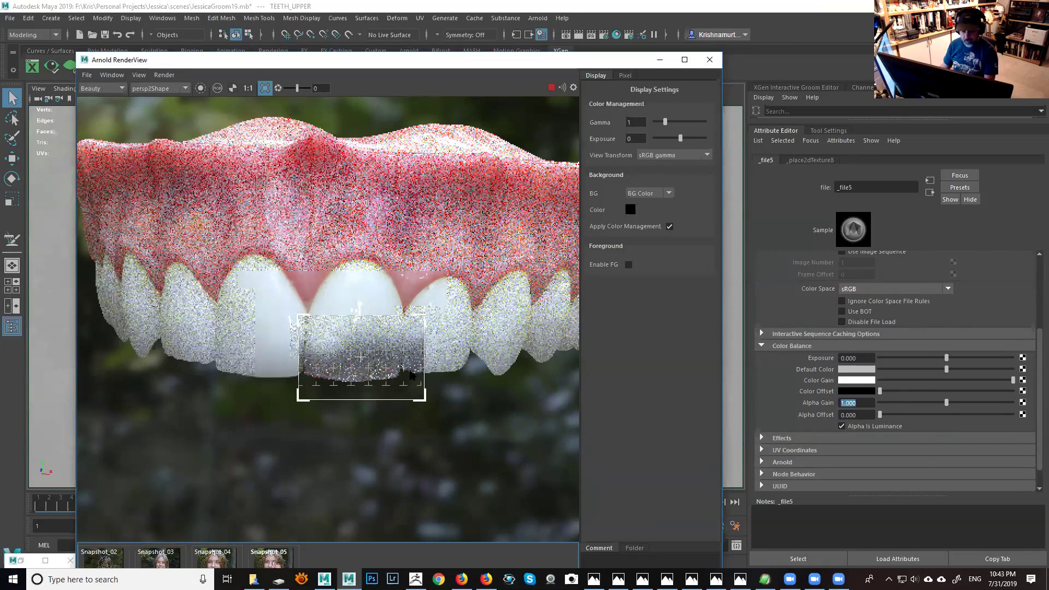
scroll(406, 375, "up", 2)
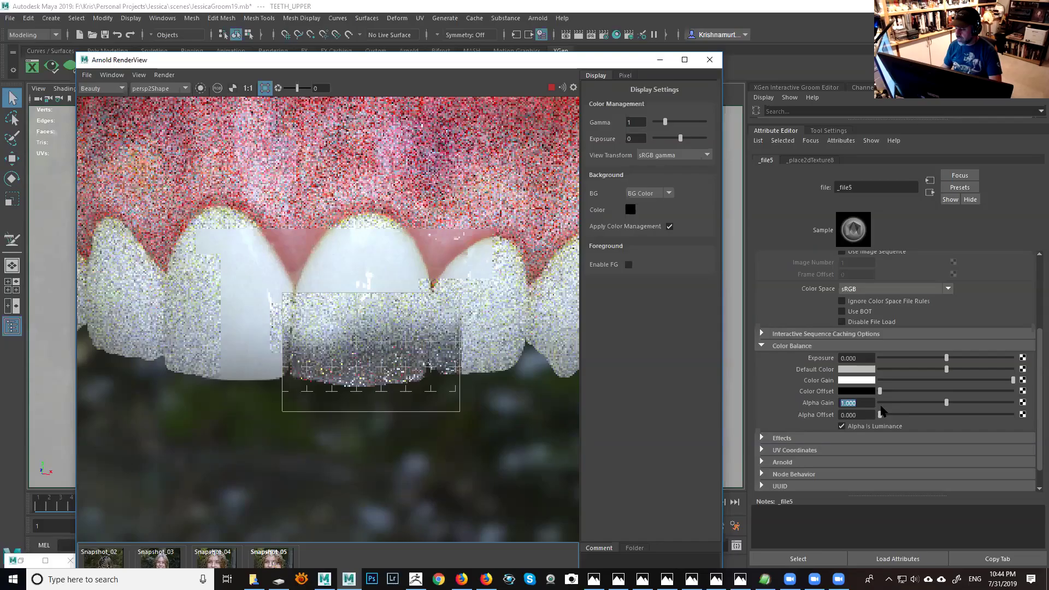
Step: Check the transmission texture's Effects settings, and test its Alpha Gain at 0.140 and 2.000 in the live render
left_click(785, 438)
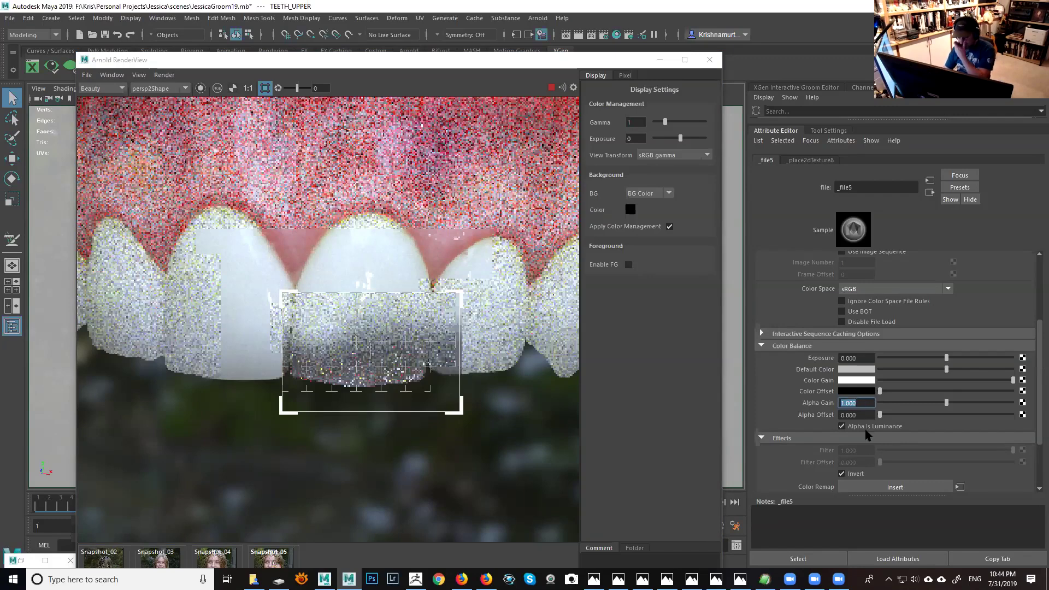
left_click(761, 438)
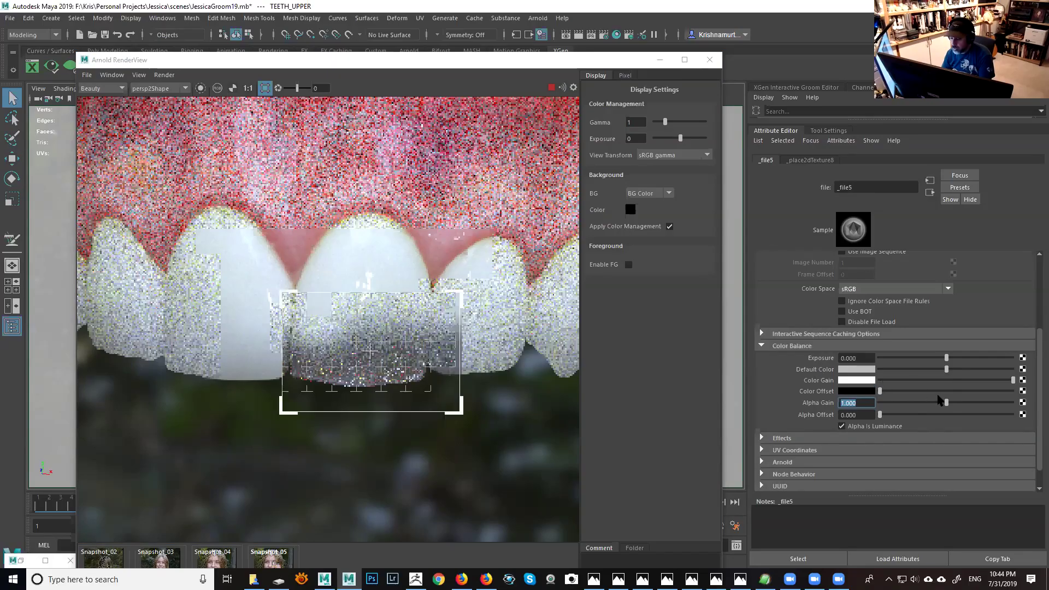
left_click_drag(947, 403, 879, 408)
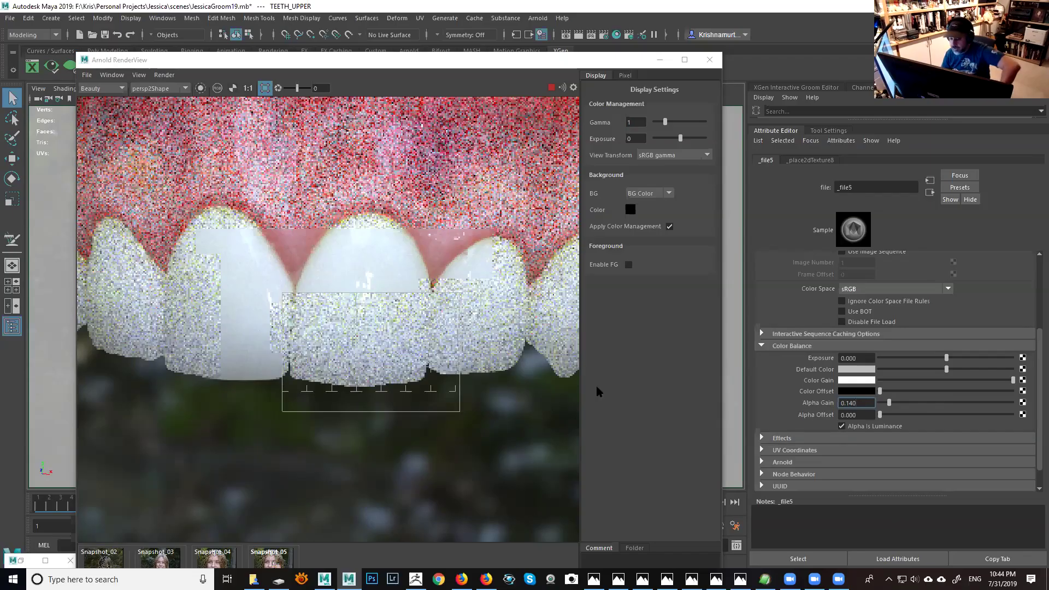
left_click_drag(920, 405, 1016, 405)
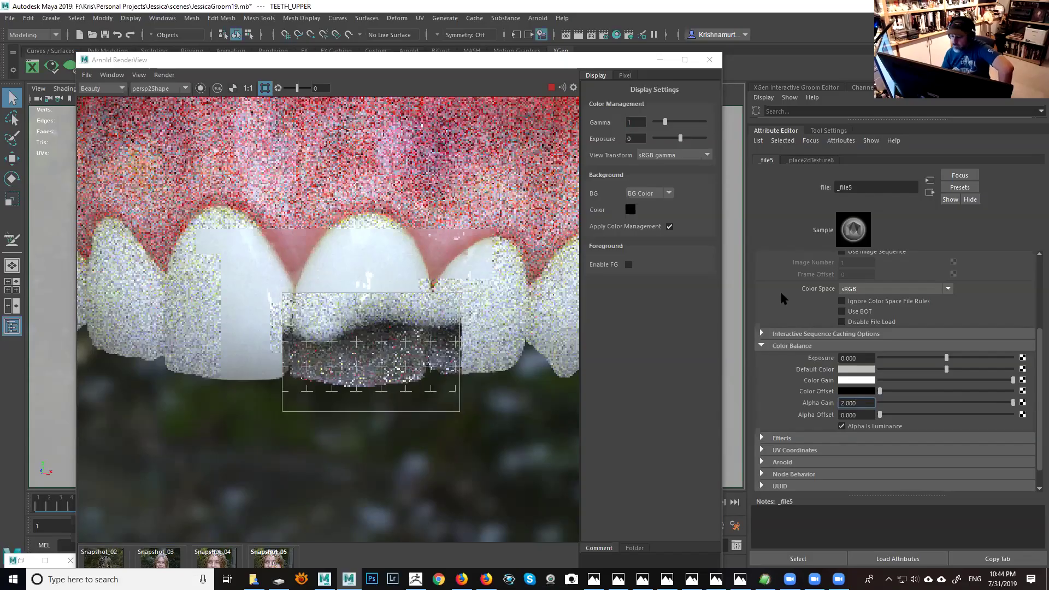
Step: Return to the TEETH1 shader and set its transmission Extra Roughness to 0, inspecting the cropped tooth edge up close
left_click(929, 194)
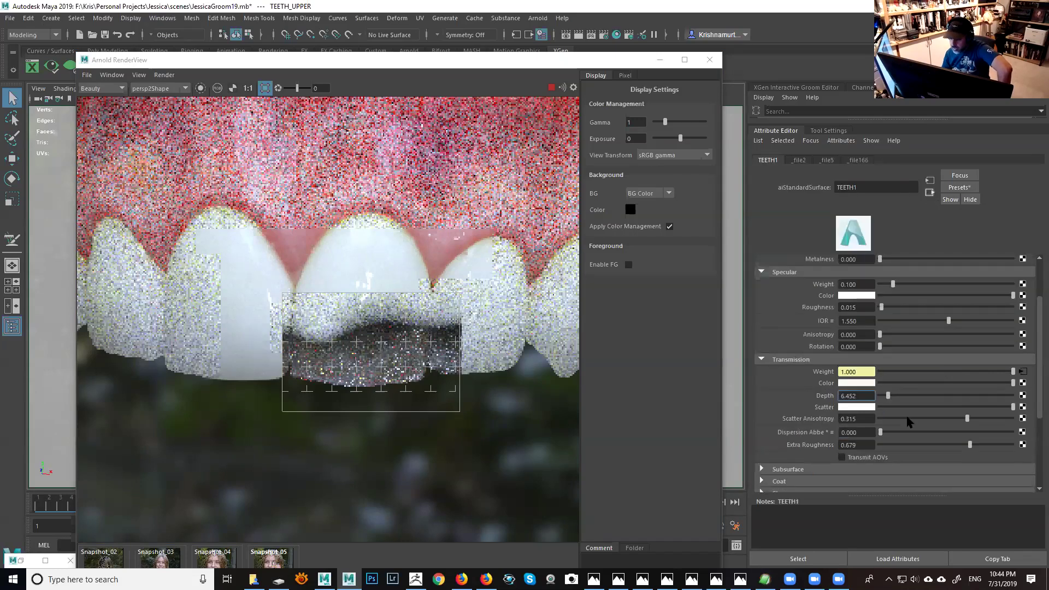
left_click(815, 446)
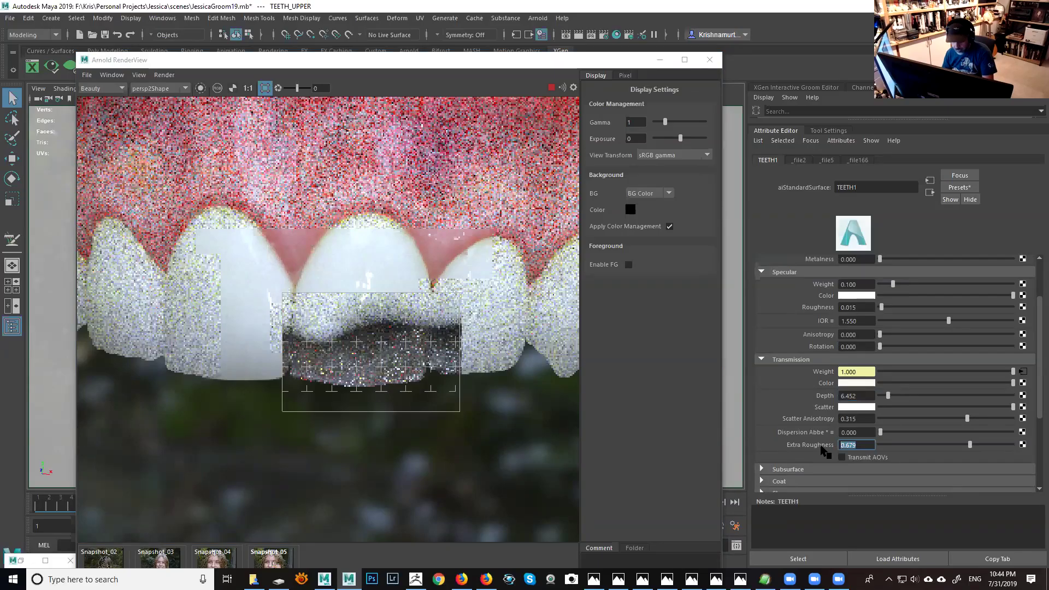
left_click(922, 445)
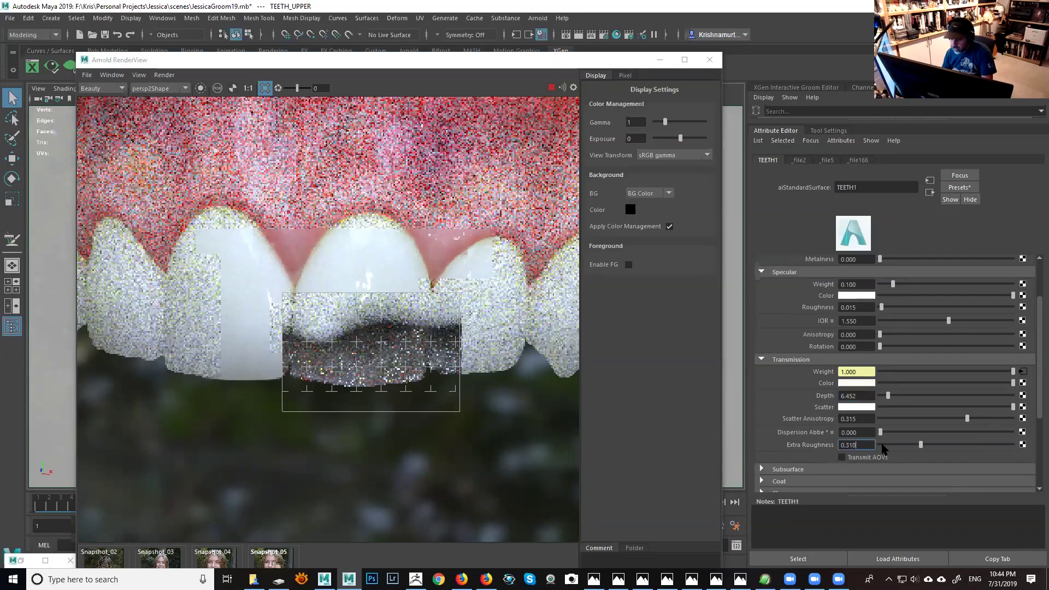
type("0")
key("Return")
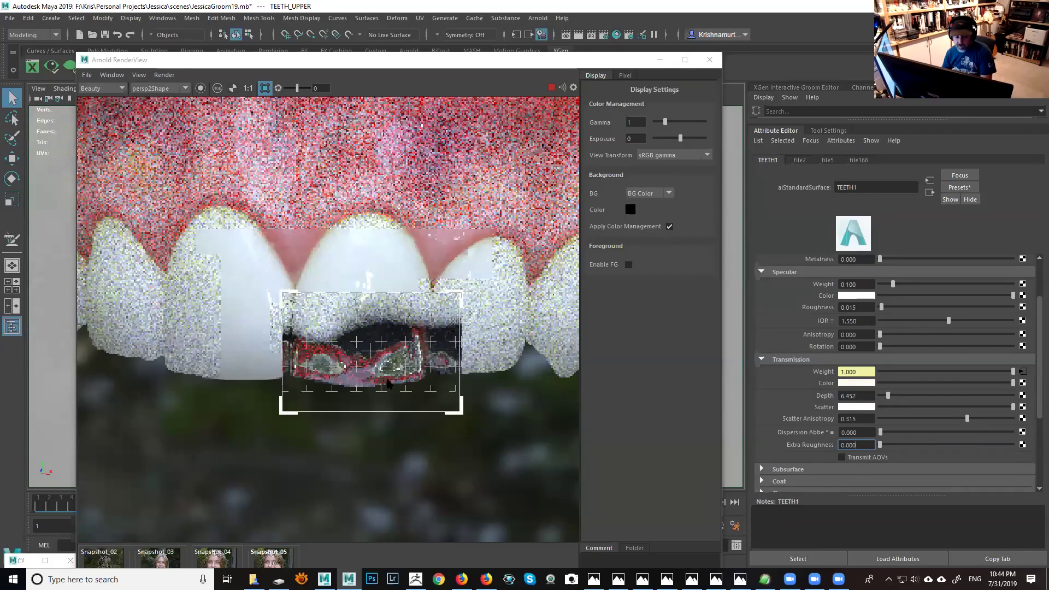
scroll(387, 384, "up", 1)
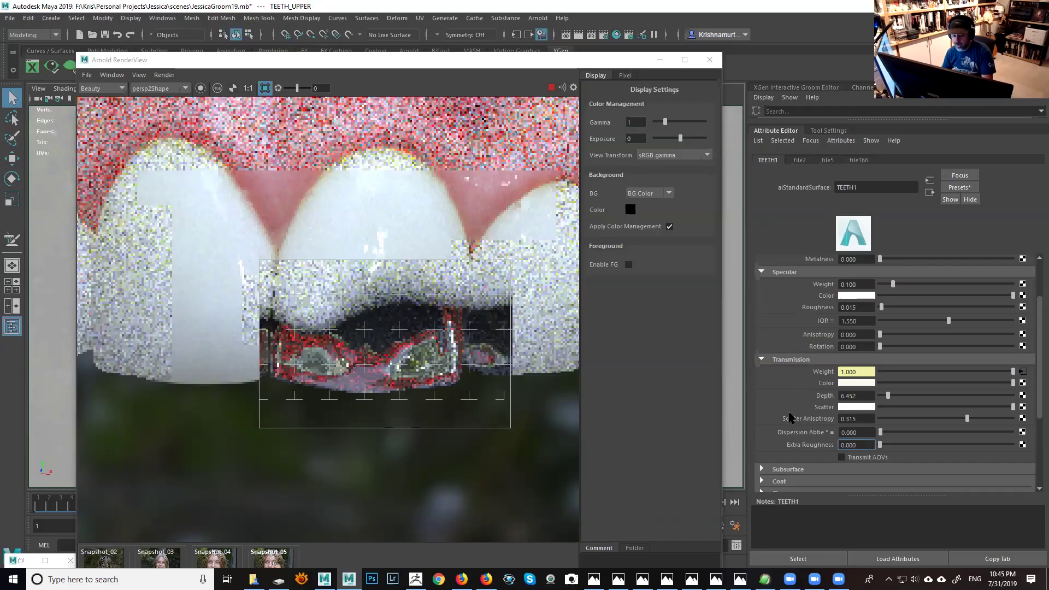
Step: Test higher transmission Extra Roughness values on TEETH1, and settle on 0.679
left_click(894, 444)
left_click_drag(895, 445, 905, 449)
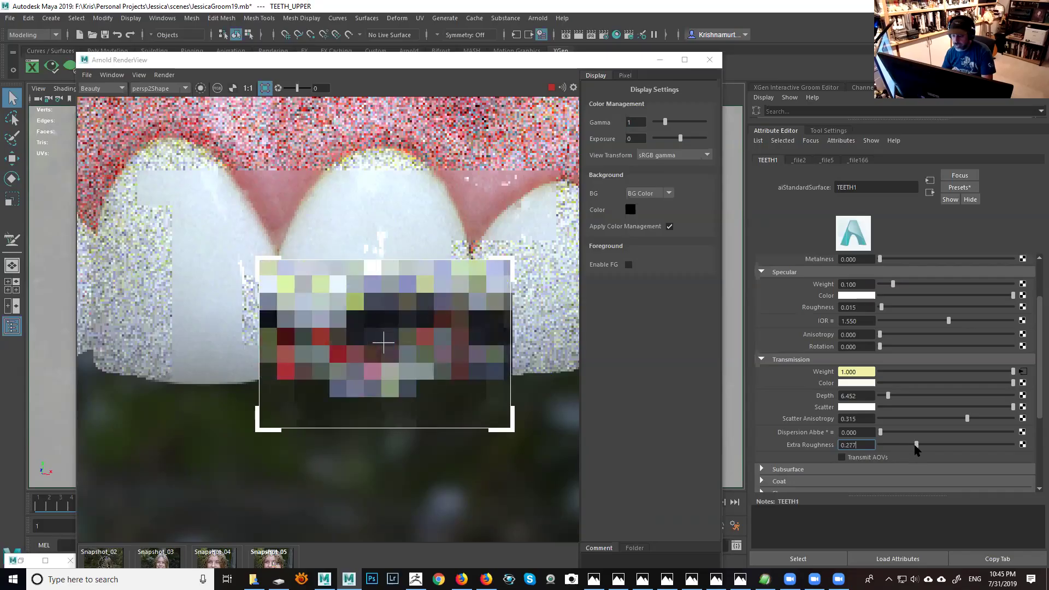
left_click(958, 449)
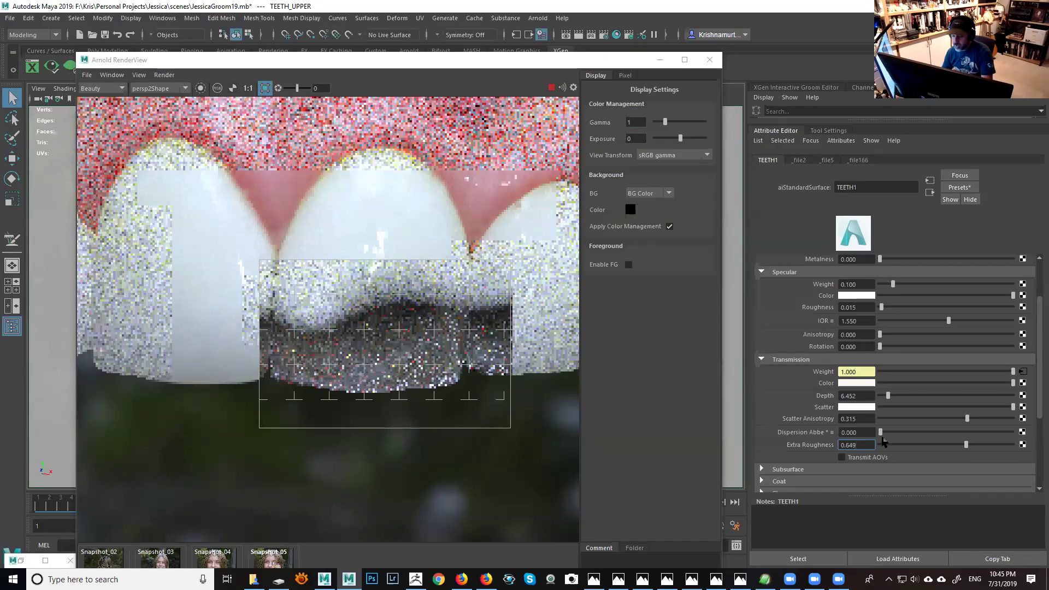
key("Return")
type("0.679")
key("Return")
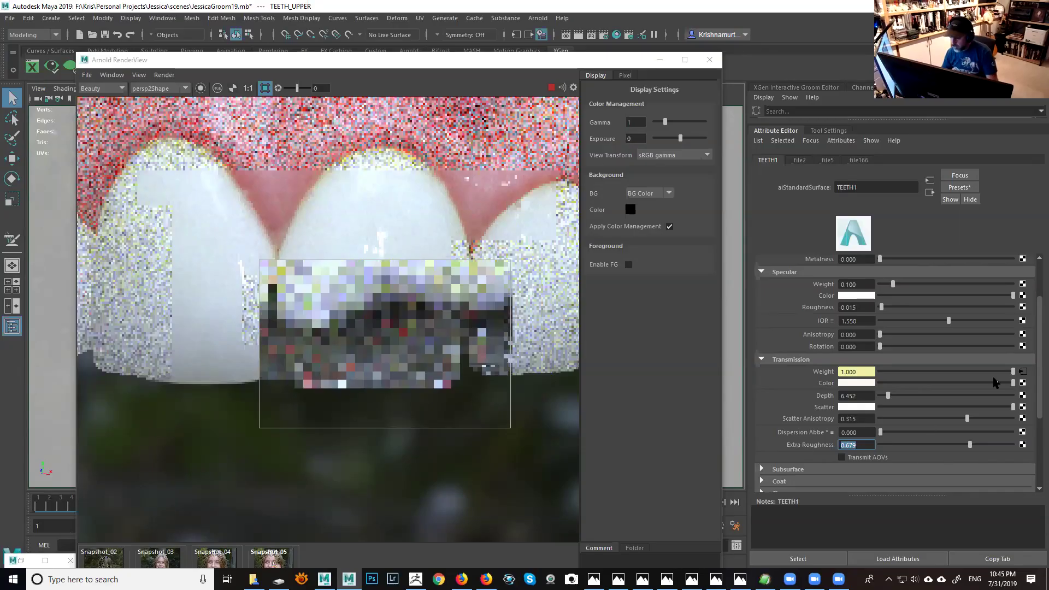
Step: Reopen the texture connected to TEETH1's transmission Weight and set its Alpha Gain to 0.2
left_click(1023, 371)
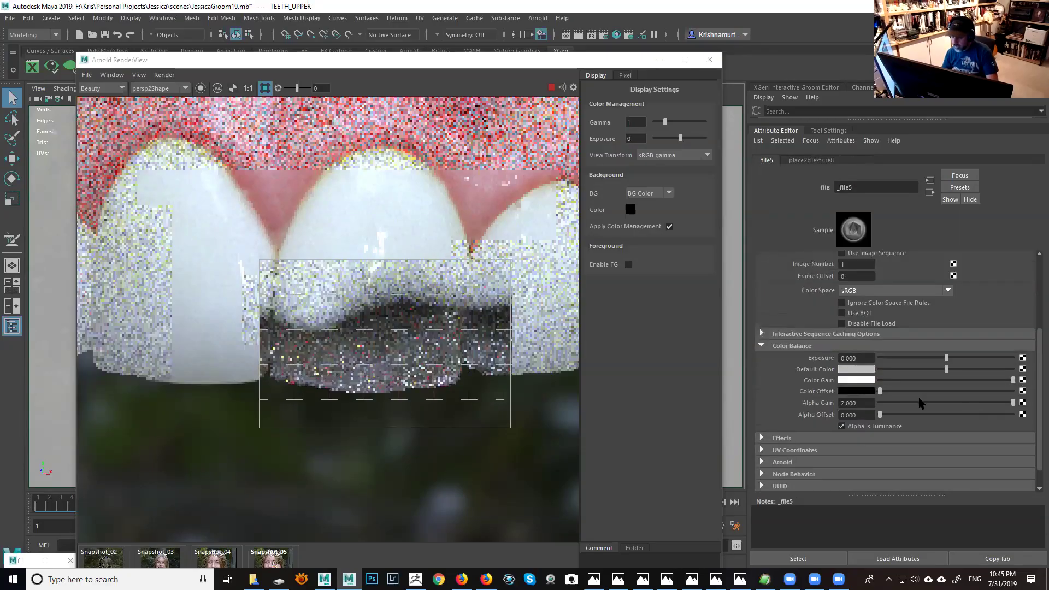
left_click(863, 404)
key("ctrl+a")
type("0.2")
key("Return")
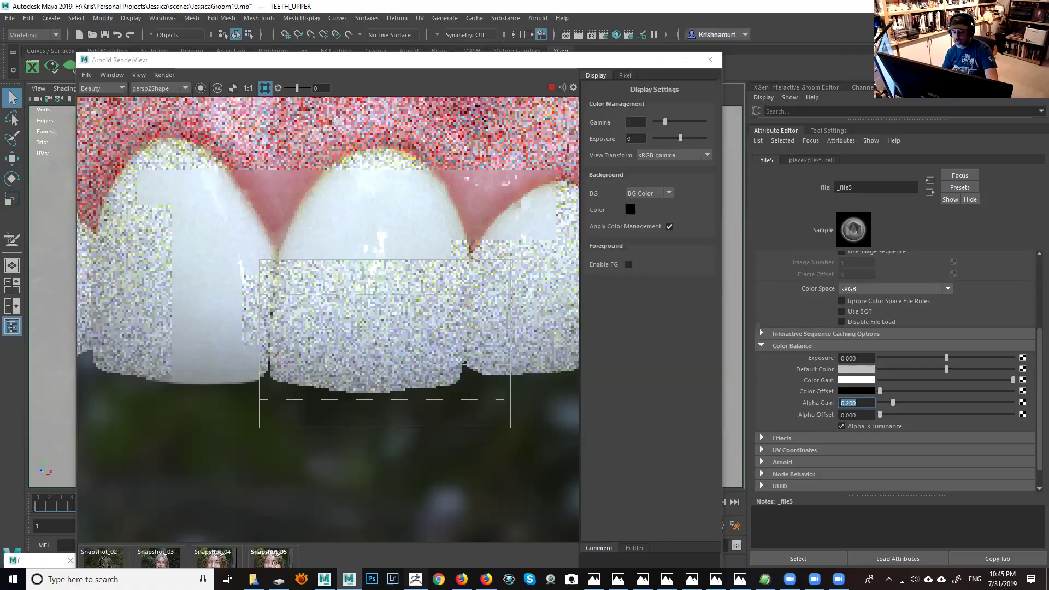
Step: Switch to ZBrush, examine the painted mask on the upper teeth with the Flat Color material, and return to Maya
key("alt+Tab")
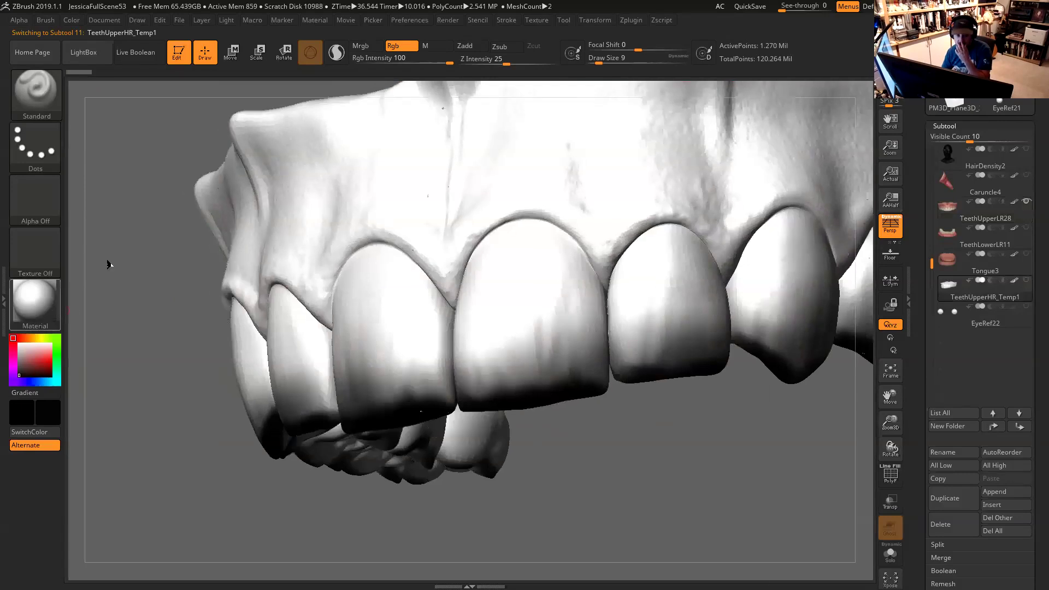
key("m")
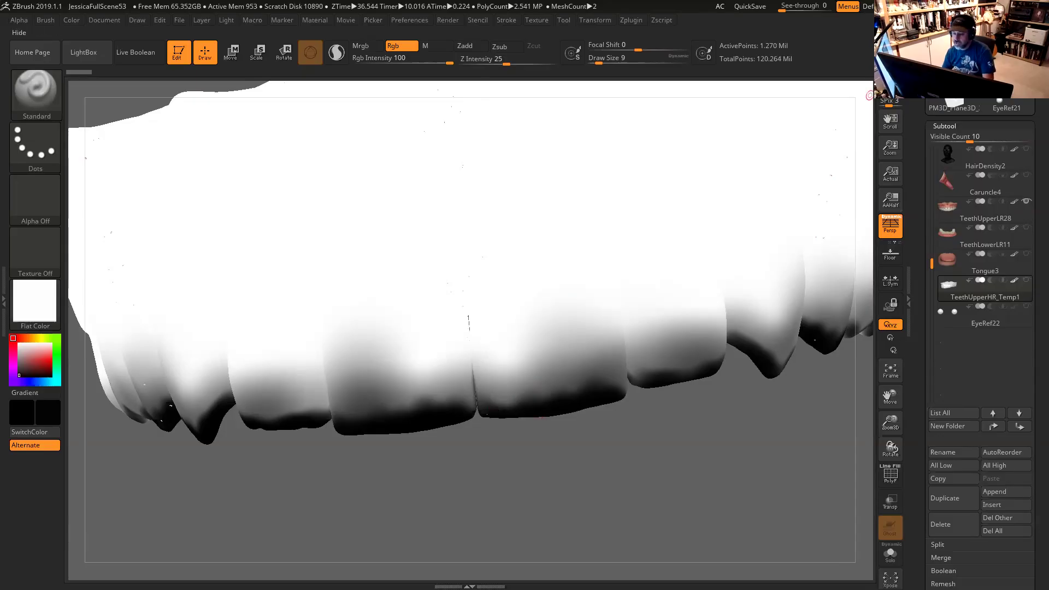
key("alt+Tab")
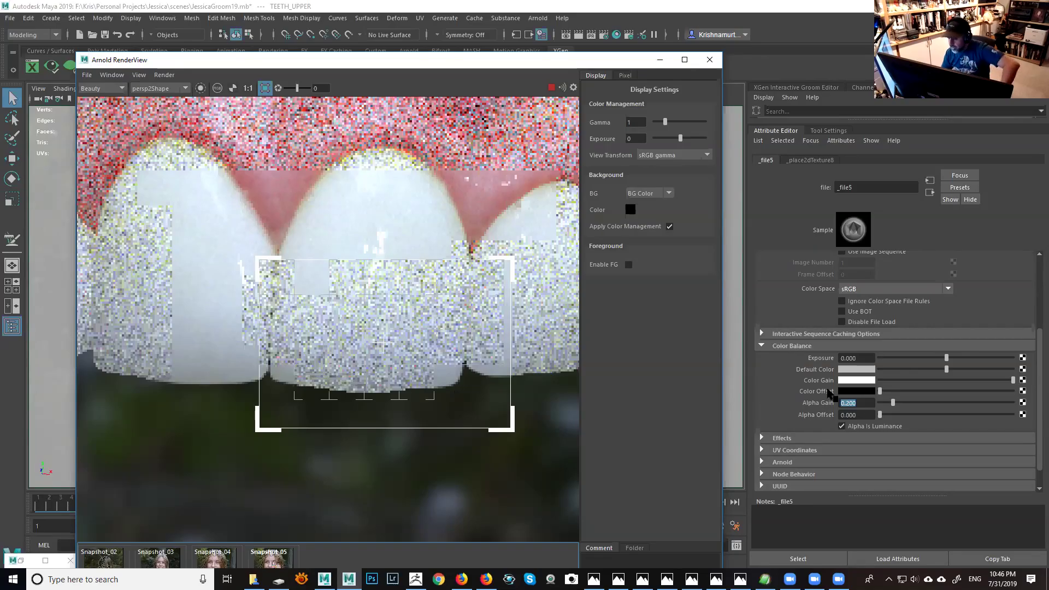
Step: Review the Effects and Arnold settings of the transmission weight texture
scroll(829, 402, "down", 1)
scroll(829, 402, "up", 1)
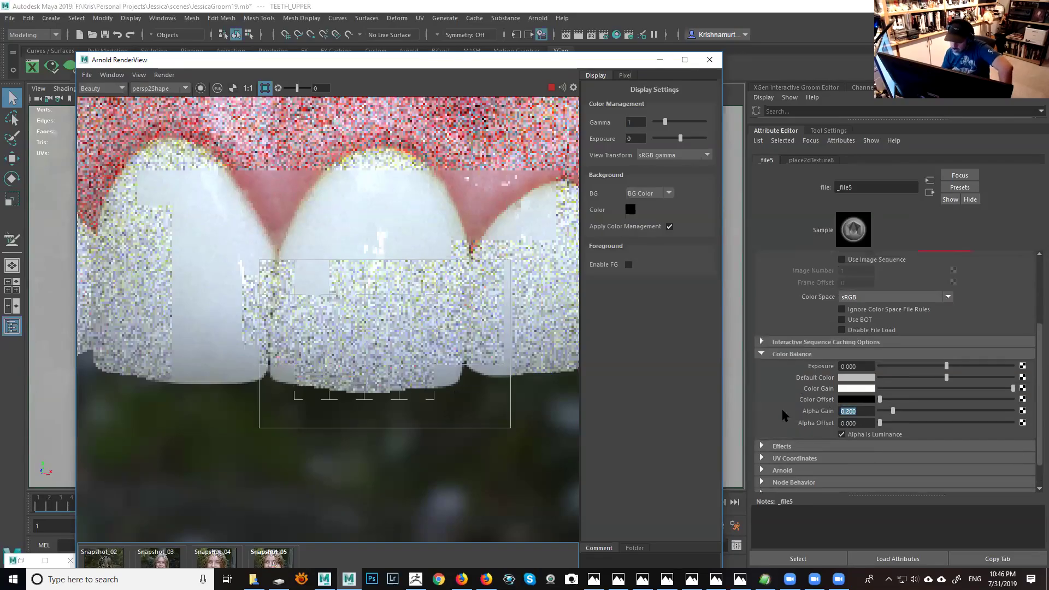
scroll(785, 417, "down", 1)
left_click(763, 413)
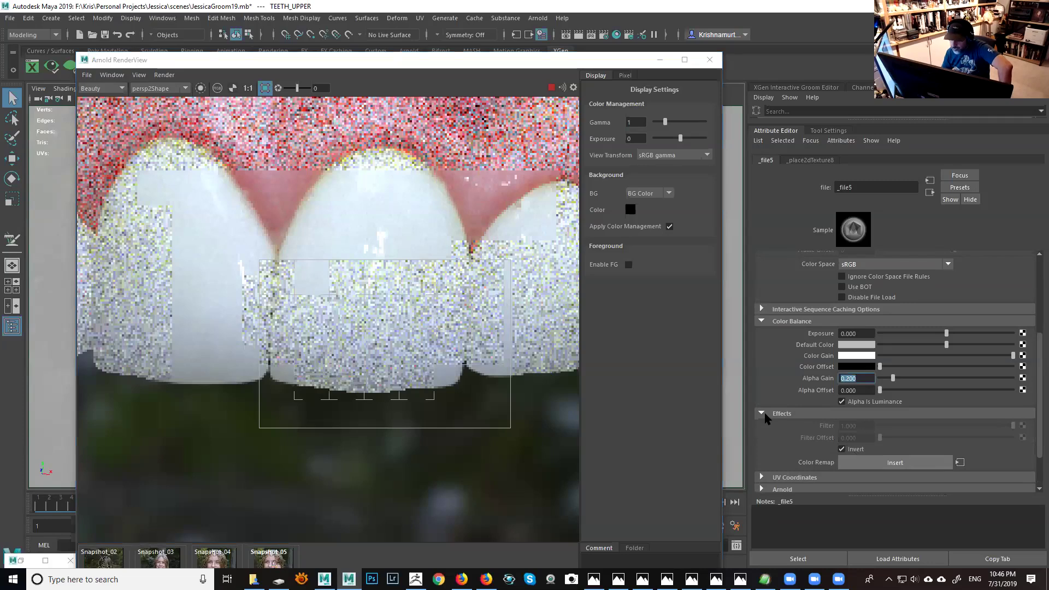
left_click(855, 413)
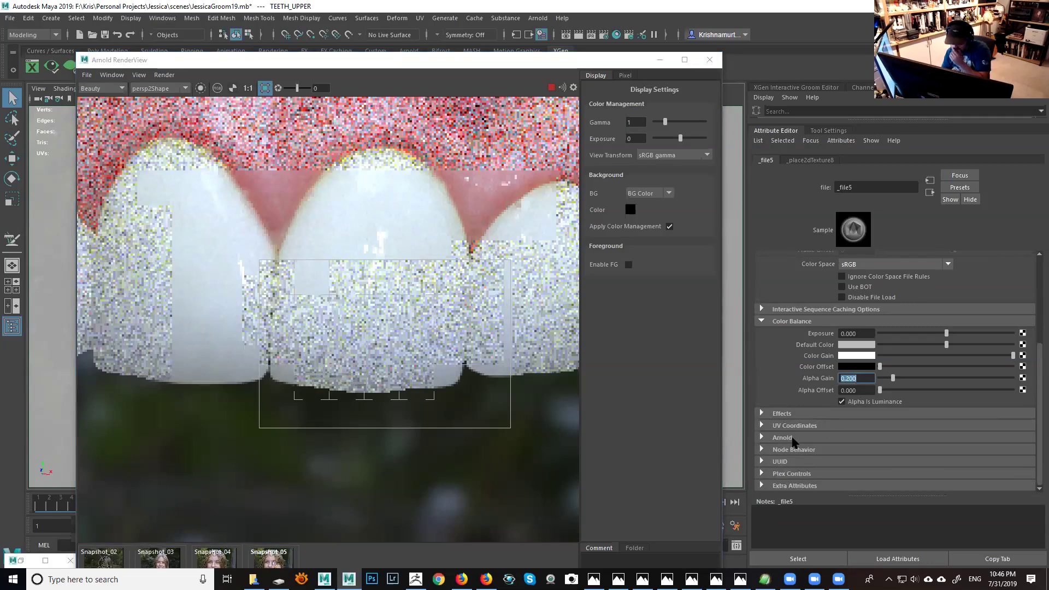
left_click(882, 437)
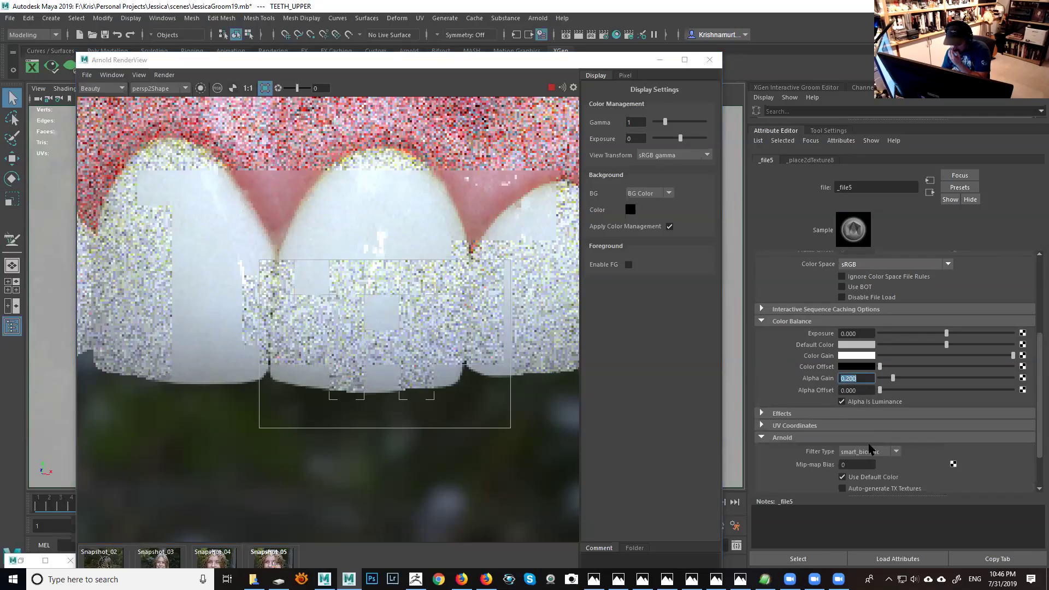
scroll(871, 442, "down", 3)
scroll(890, 342, "up", 2)
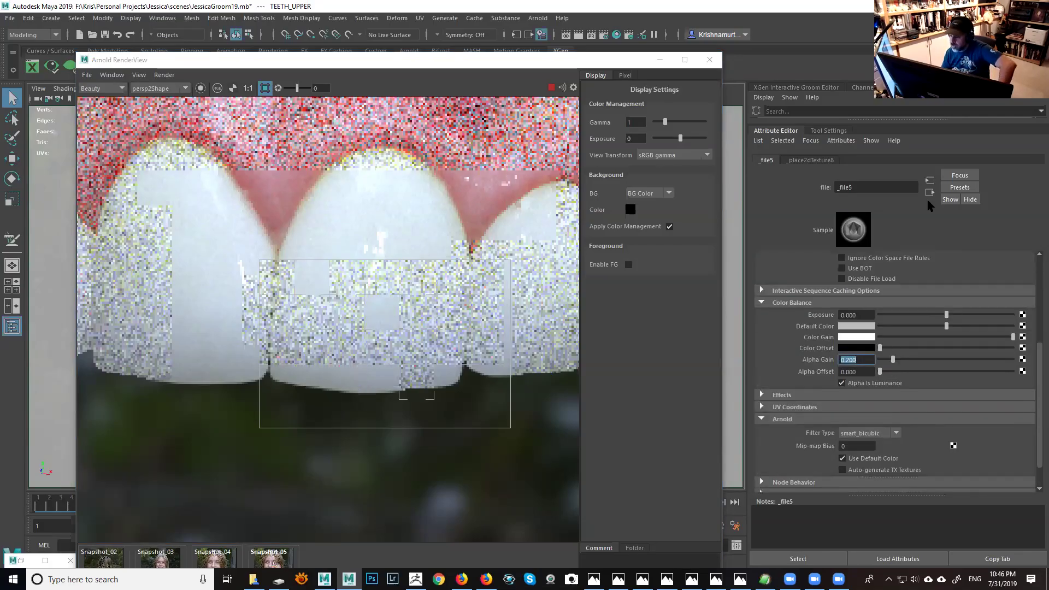
Step: Return to the TEETH1 shader, review its Subsurface settings, and open the texture connected to SubSurface Color
left_click(930, 192)
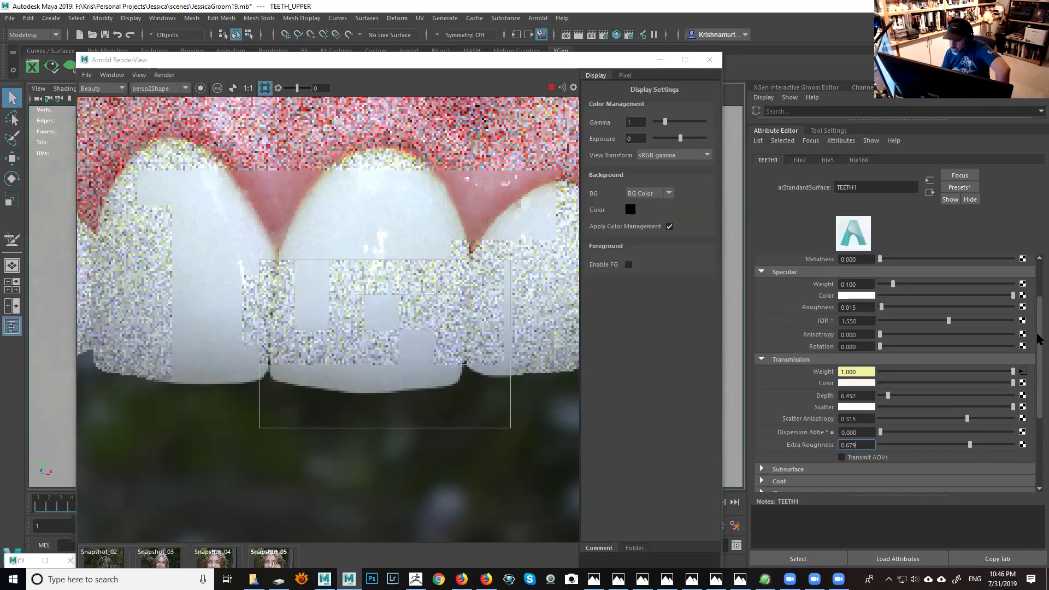
scroll(1038, 339, "down", 1)
scroll(790, 386, "down", 3)
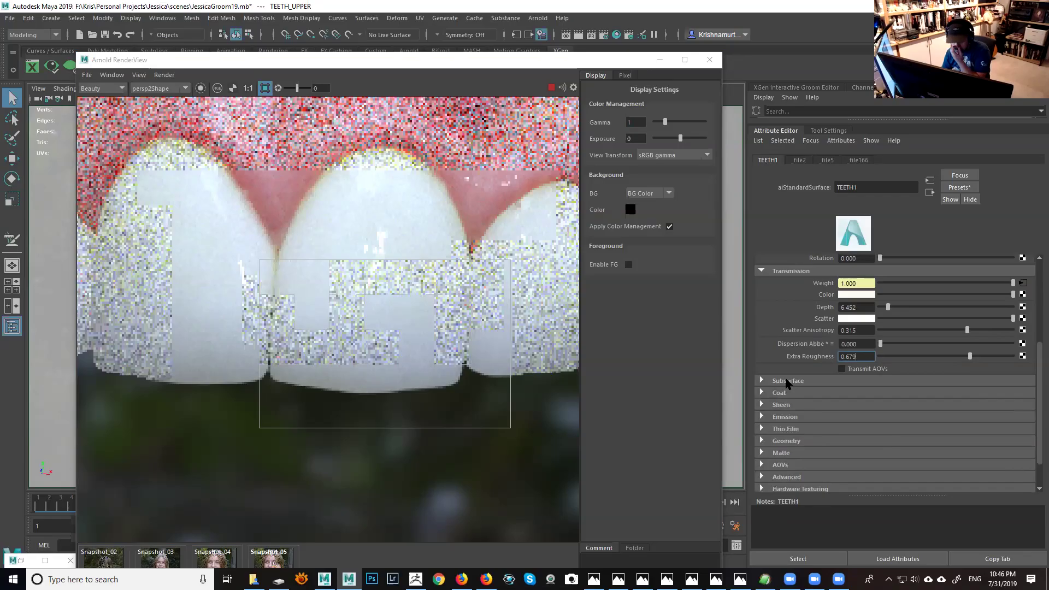
left_click(788, 381)
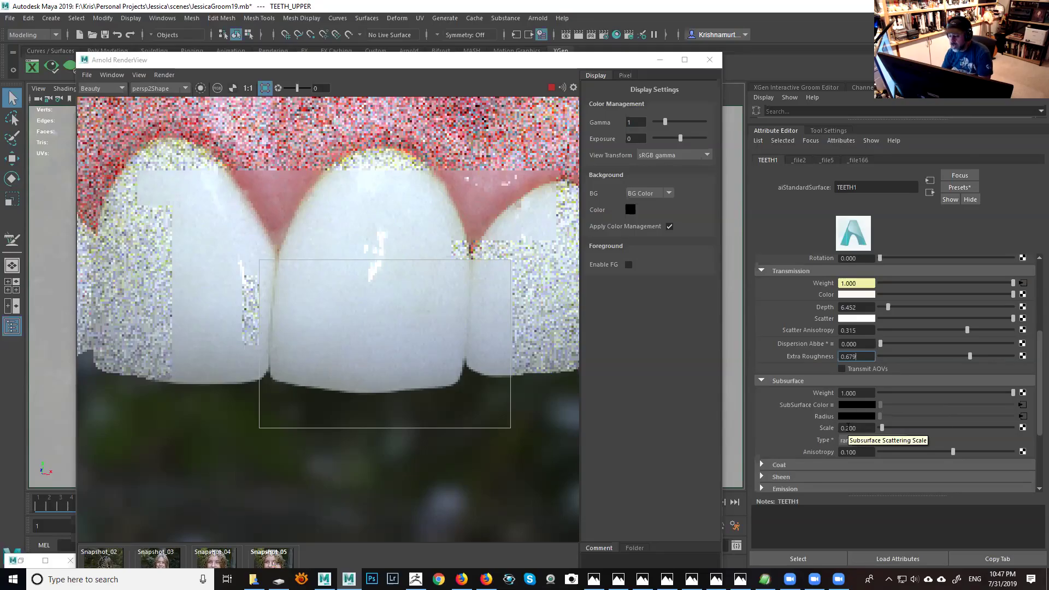
left_click_drag(849, 428, 872, 426)
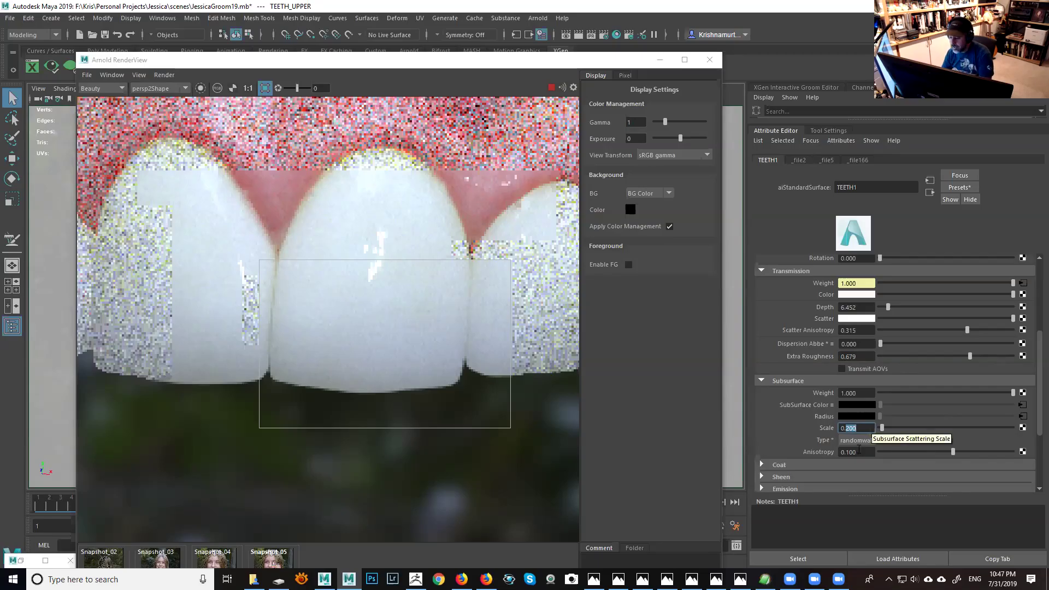
left_click(867, 452)
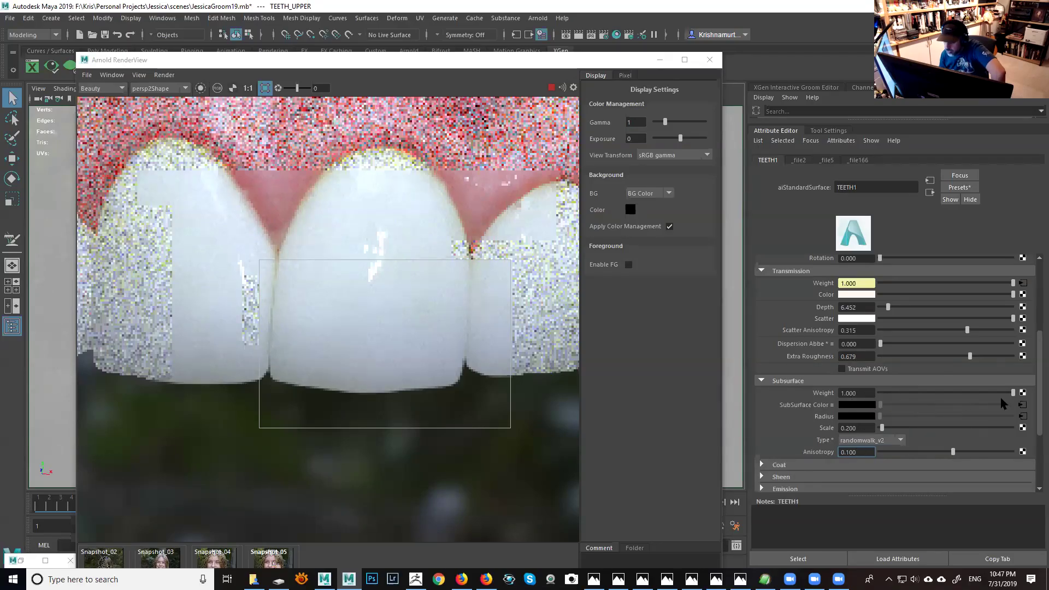
left_click(1024, 405)
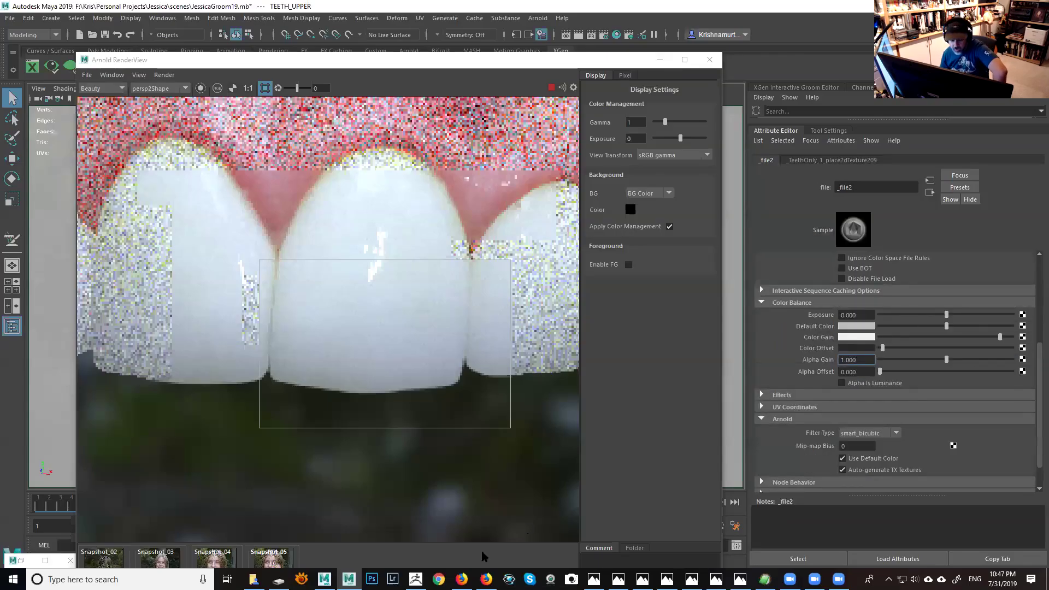
Step: Switch to ZBrush, select the TeethUpperLR28 subtool, examine its painted gums and teeth from several angles, and return to Maya
left_click(415, 580)
key("Up")
key("Up")
key("Up")
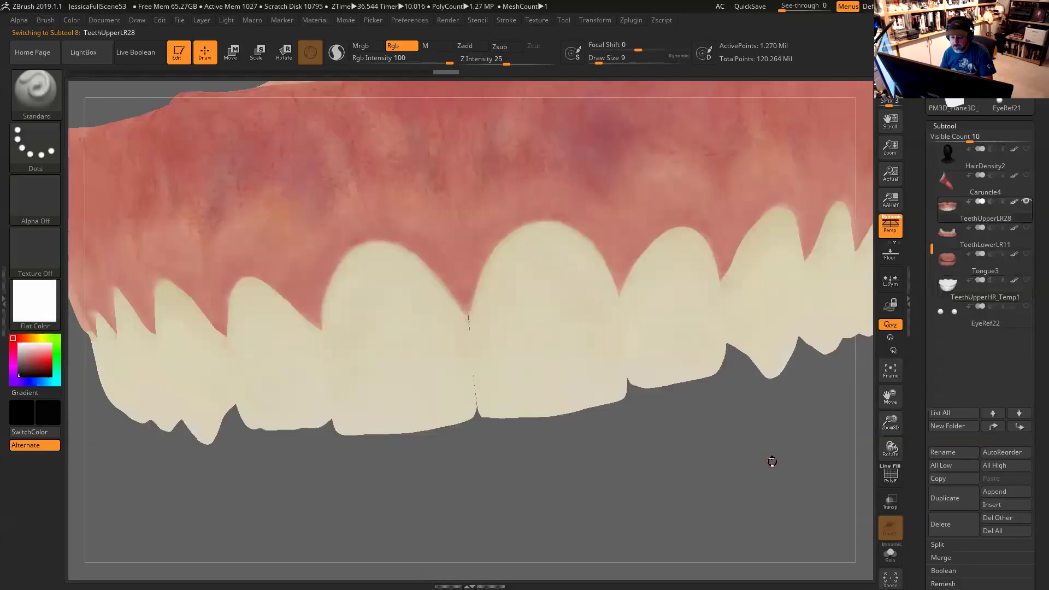
mouse_move(772, 462)
left_mouse_down("alt")
mouse_move(759, 447)
mouse_move(769, 449)
left_mouse_up("alt")
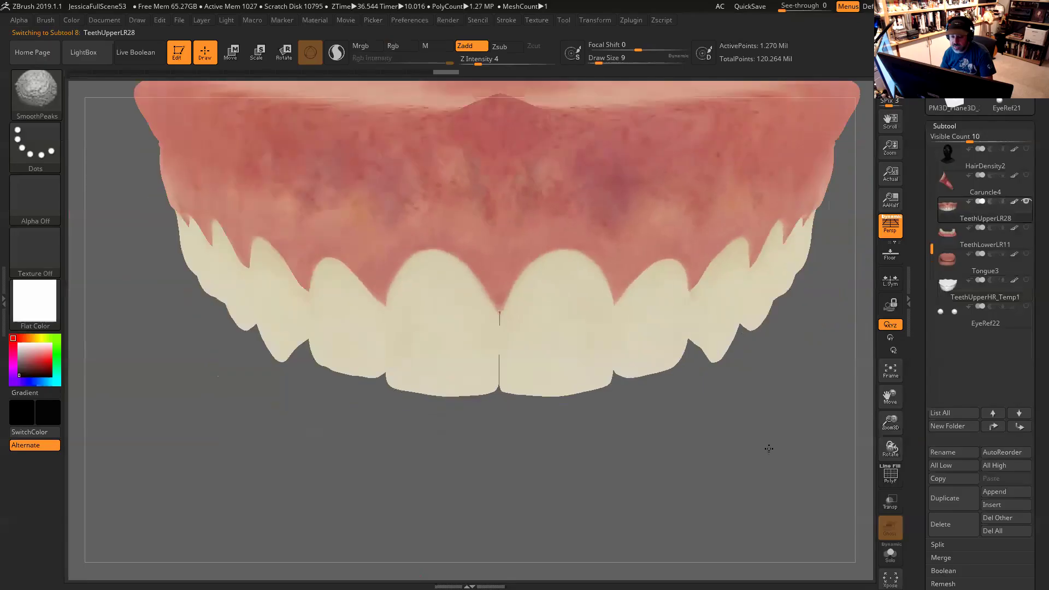
left_click_drag(679, 445, 611, 363)
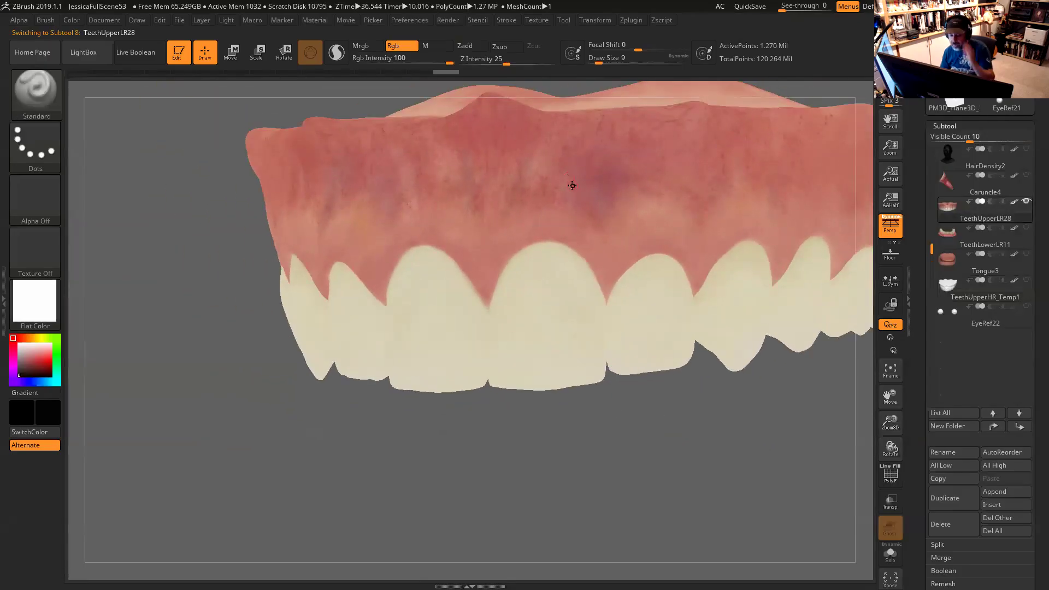
left_click_drag(671, 440, 572, 405)
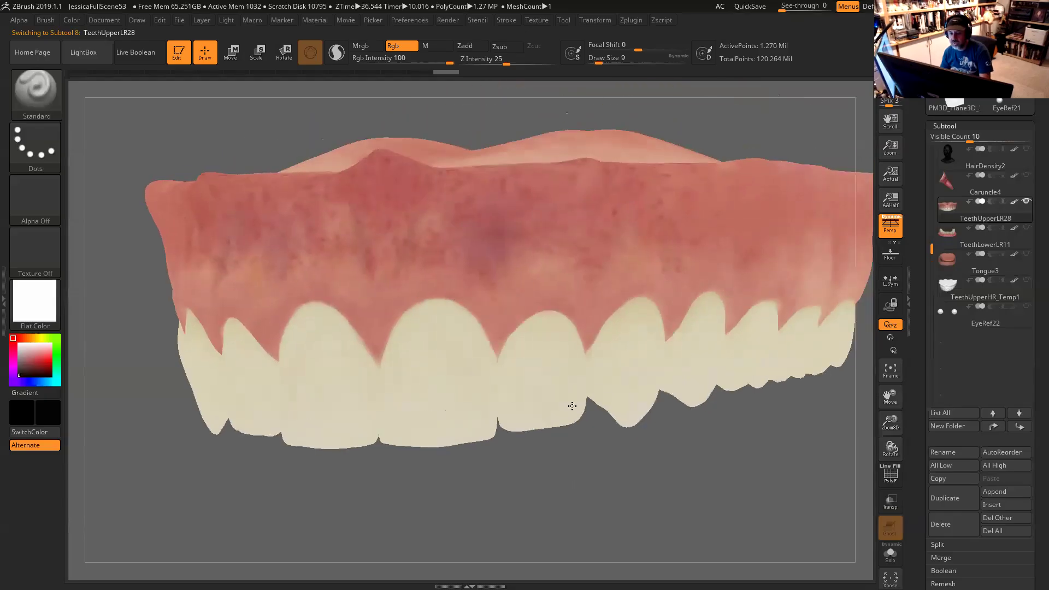
left_click_drag(696, 506, 698, 461)
left_click_drag(686, 498, 686, 502)
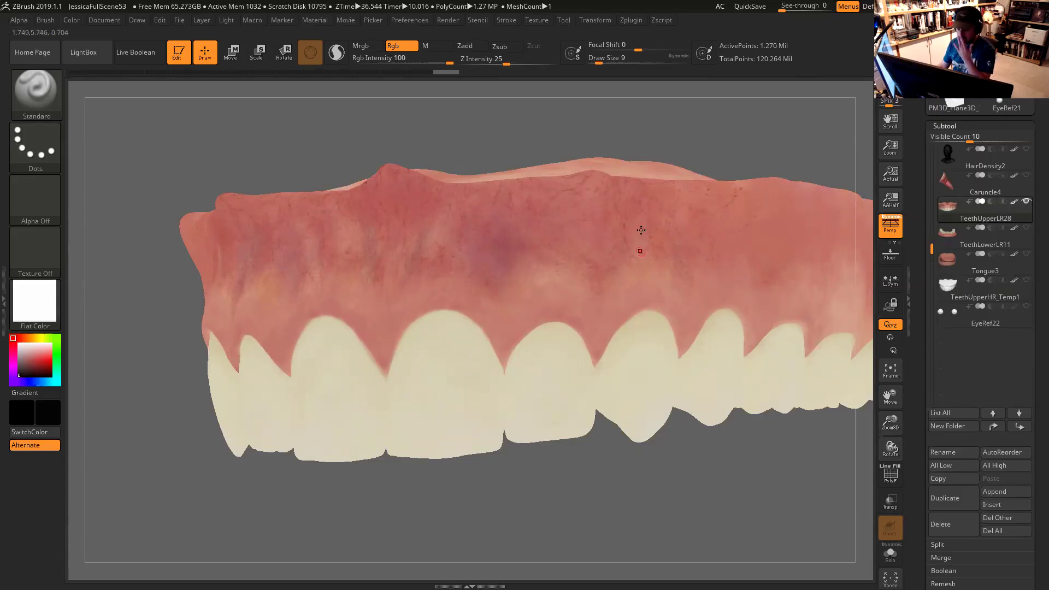
key("alt+Tab")
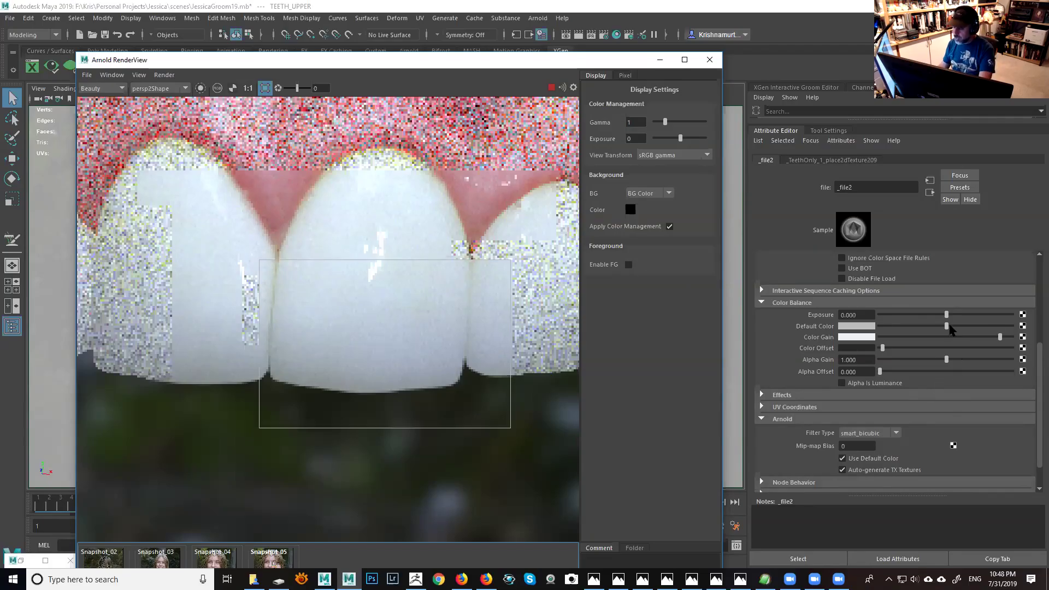
Step: View the image file used by the subsurface color texture, and minimize the viewer after checking it
left_click_drag(1040, 361, 1038, 266)
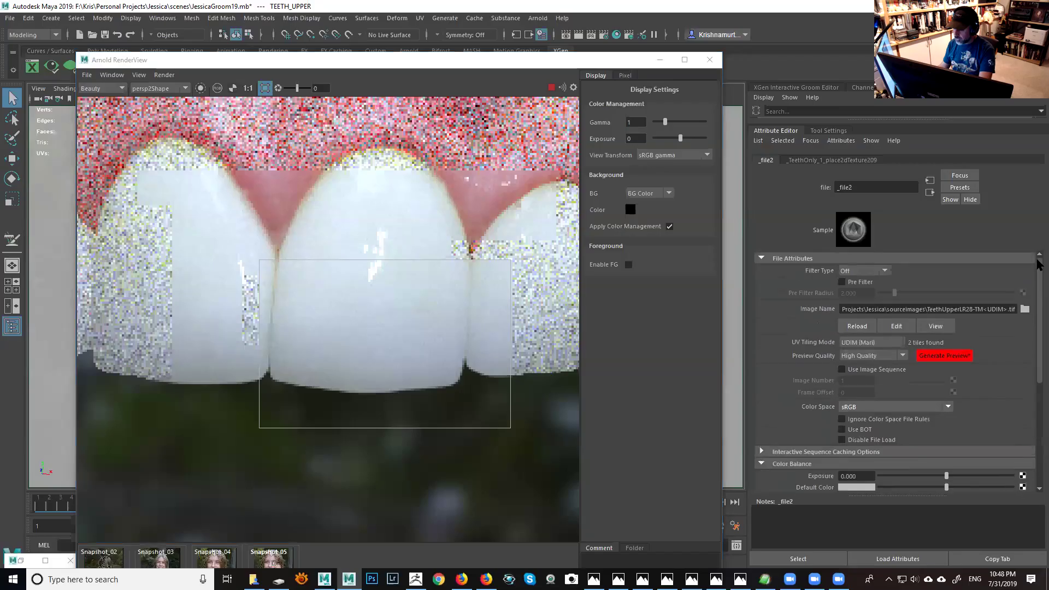
left_click(936, 326)
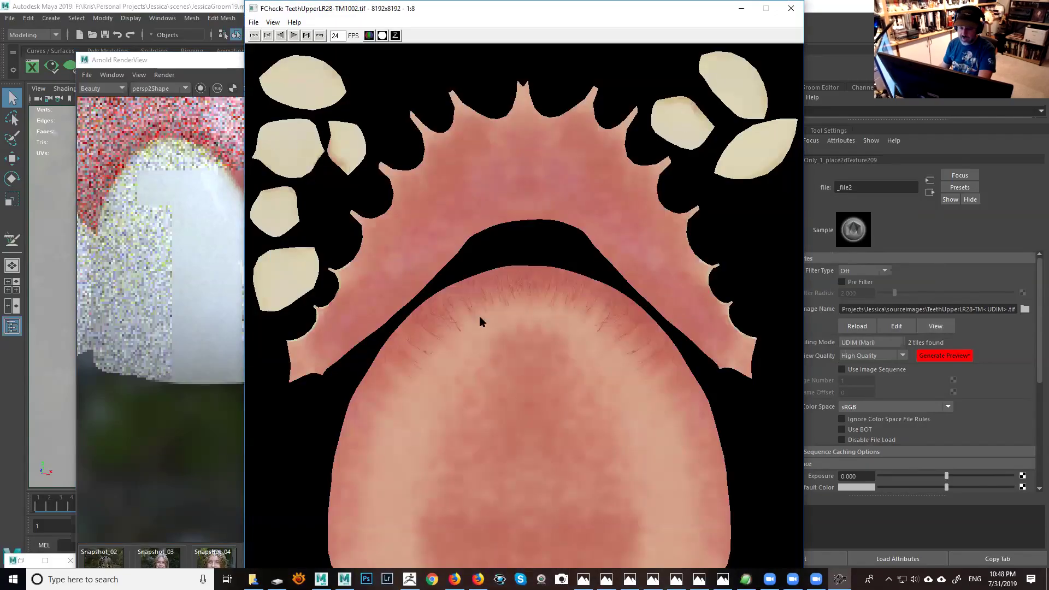
left_click(741, 9)
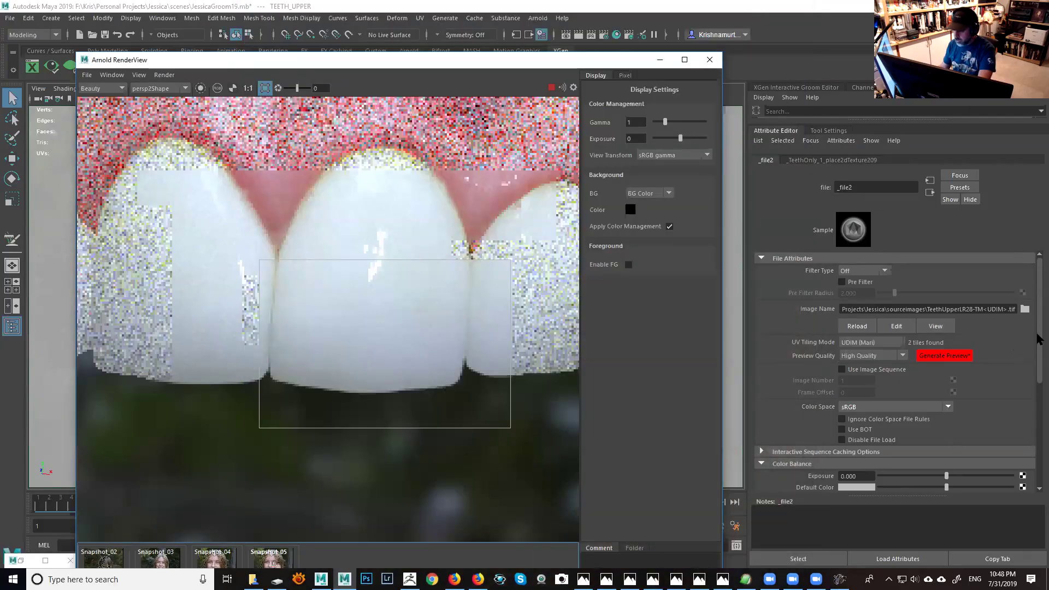
Step: Turn off Auto-generate TX Textures for the subsurface color texture
left_click_drag(1038, 339, 950, 471)
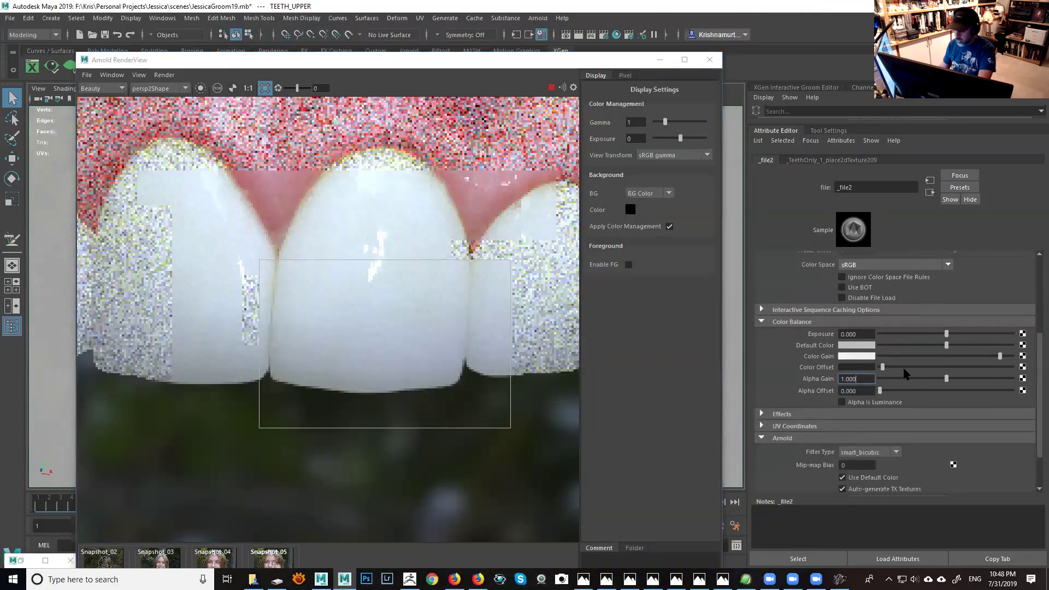
left_click(855, 334)
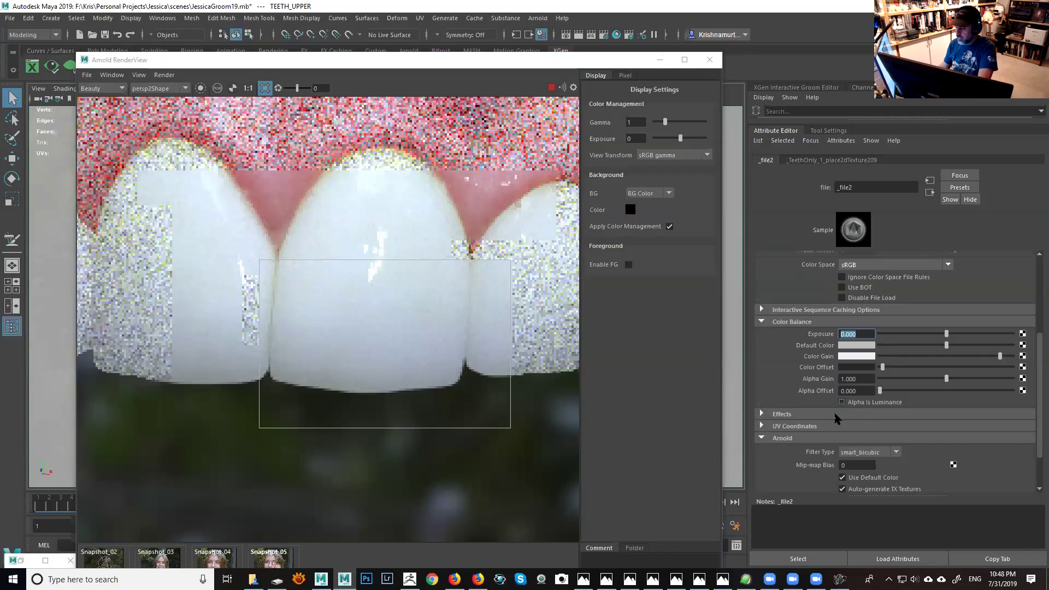
left_click(842, 489)
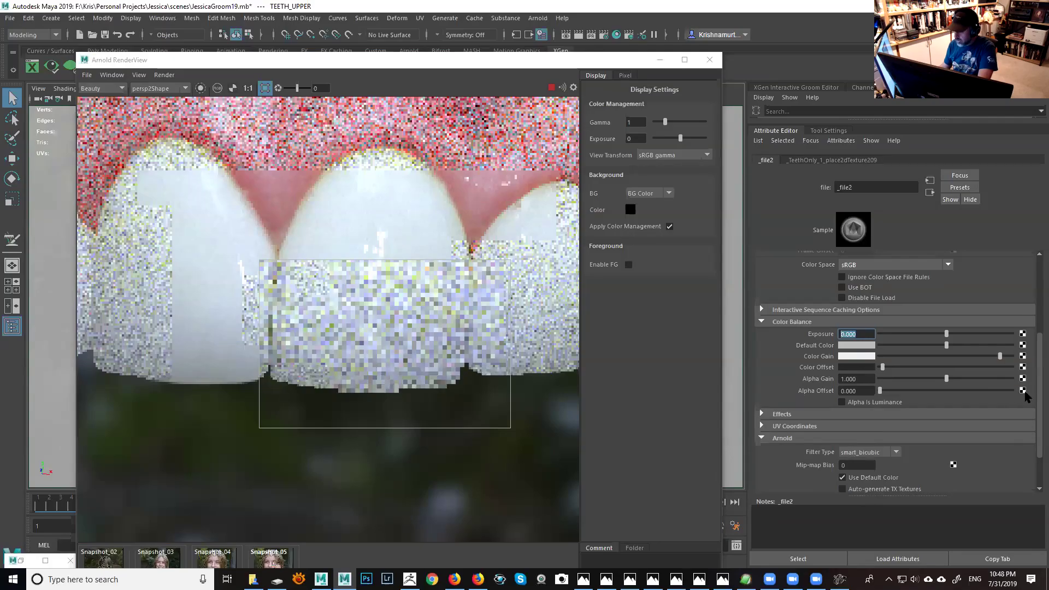
Step: Inspect the subsurface color texture's Color Gain with the color values shown as HSV
scroll(1038, 393, "up", 1)
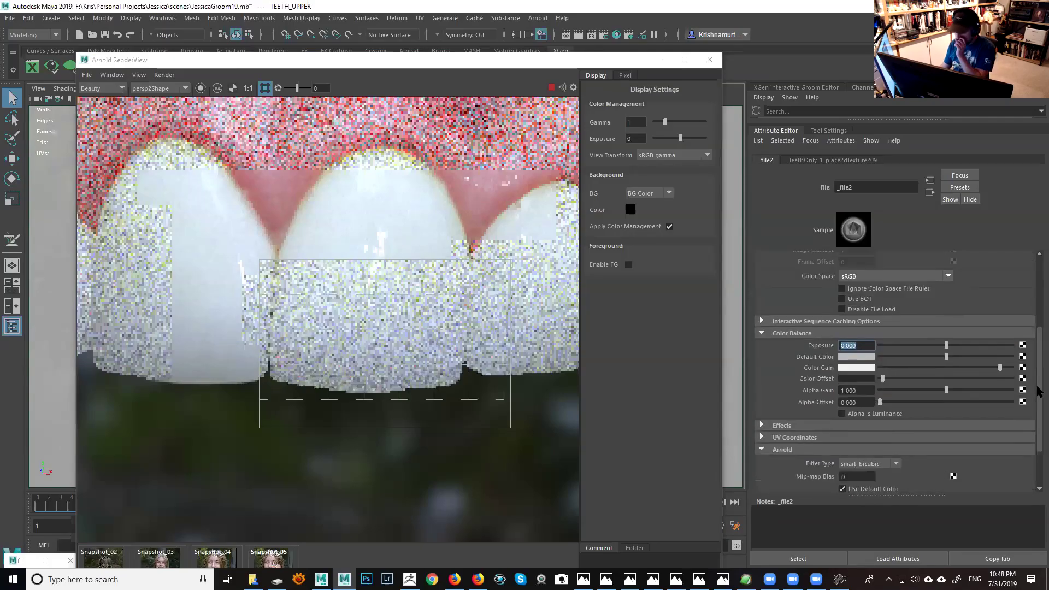
scroll(1038, 393, "down", 1)
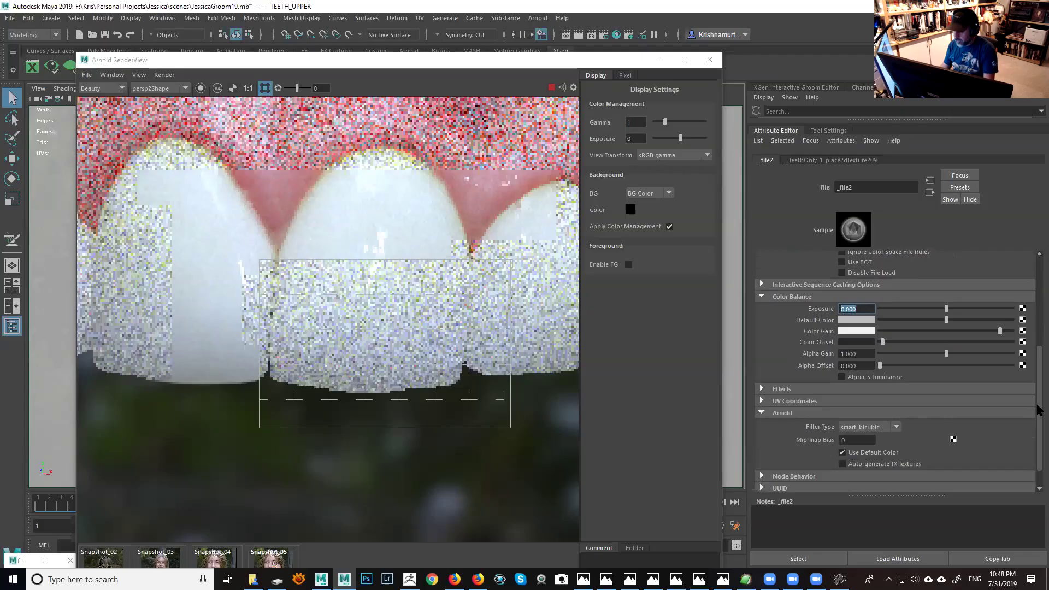
scroll(1038, 396, "up", 1)
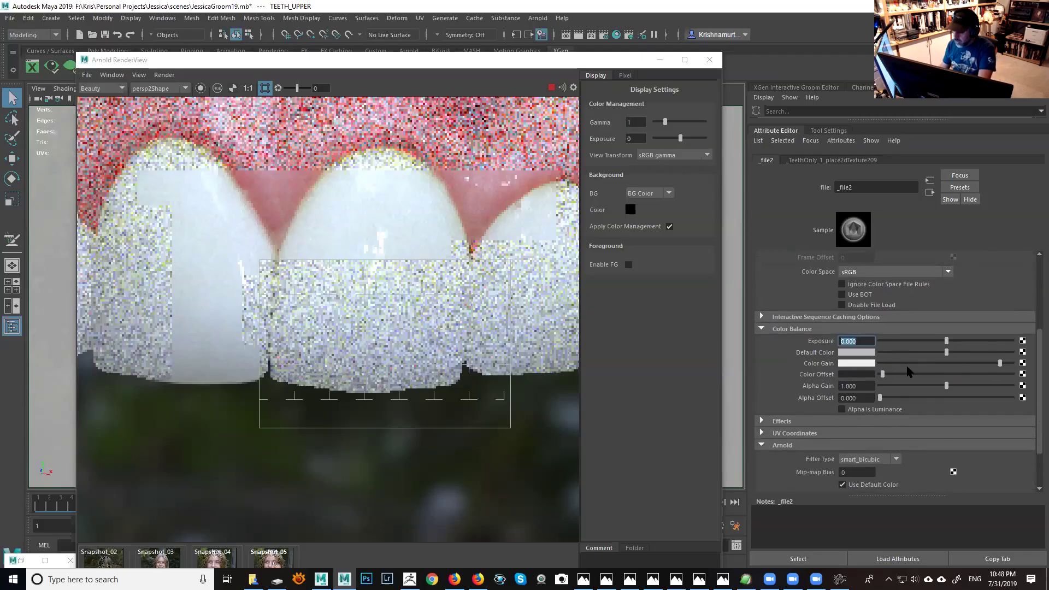
left_click(863, 365)
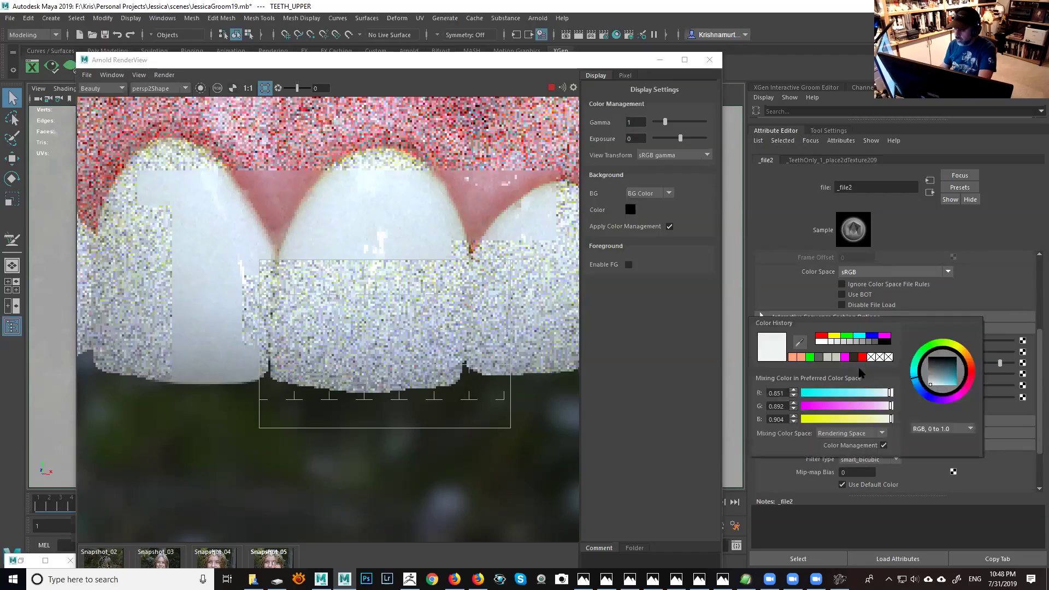
left_click(951, 429)
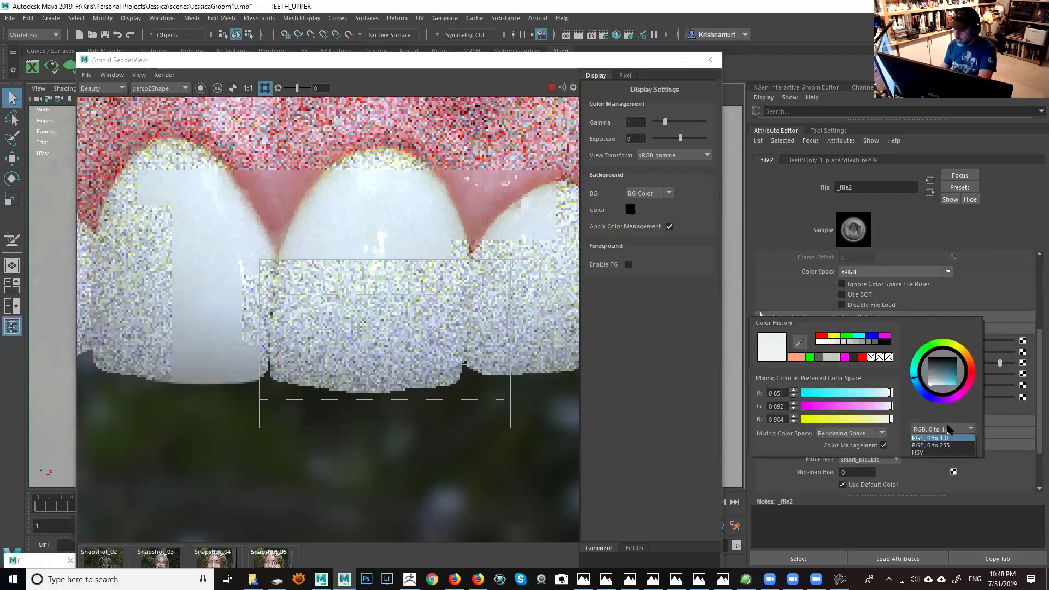
left_click(933, 452)
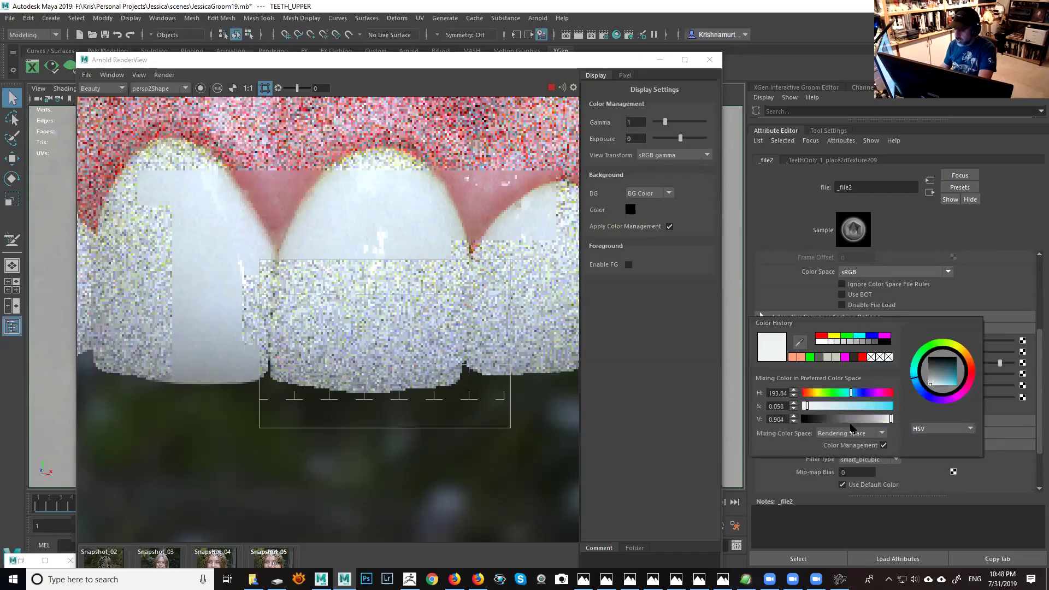
double_click(784, 421)
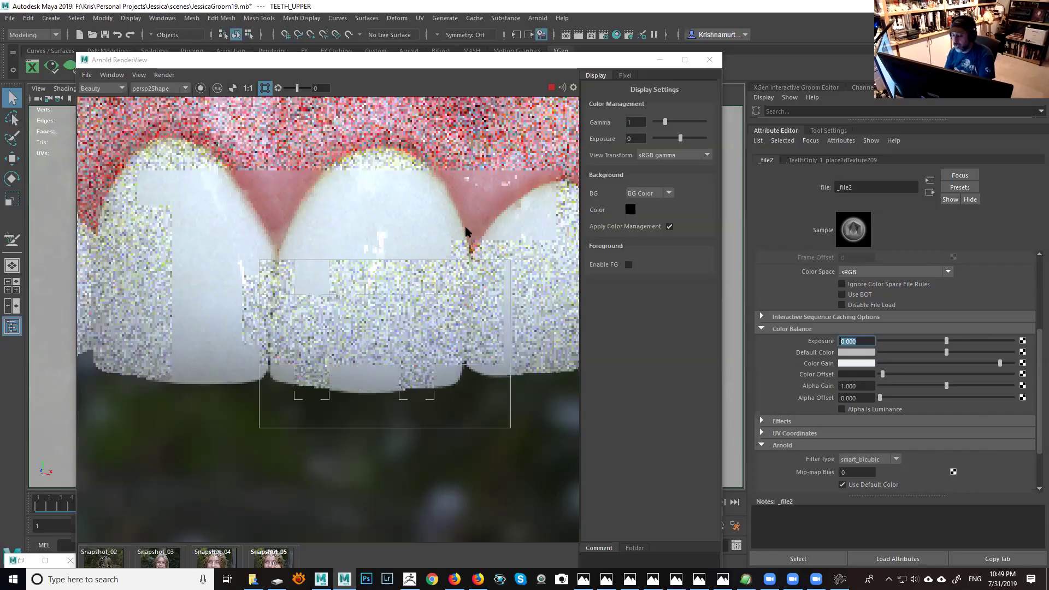
left_click(860, 365)
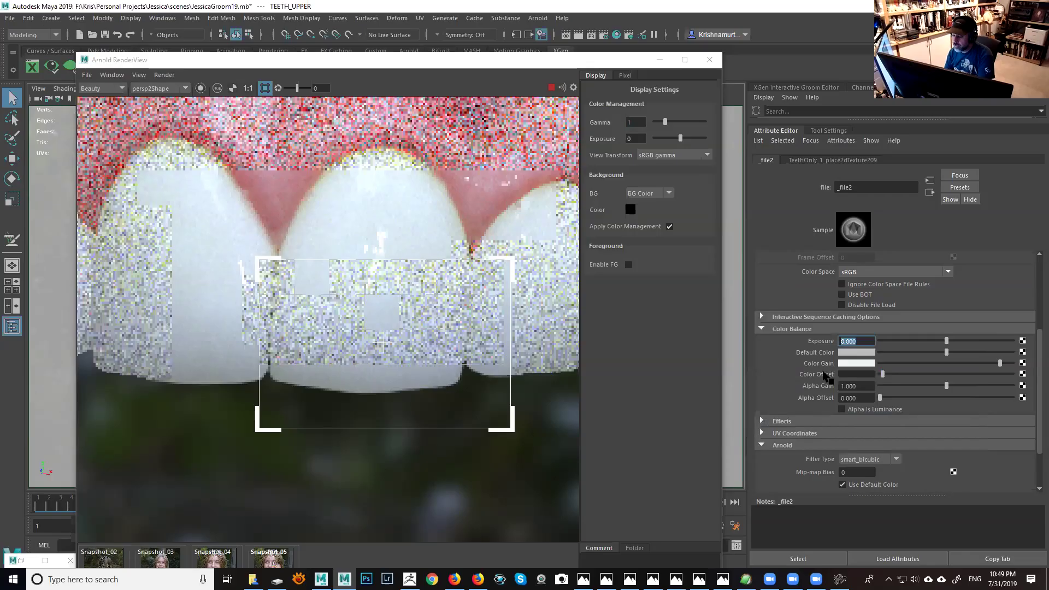
Step: Try adjusting the brightness of the subsurface color texture's Color Offset
left_click(862, 376)
left_click_drag(803, 431, 814, 431)
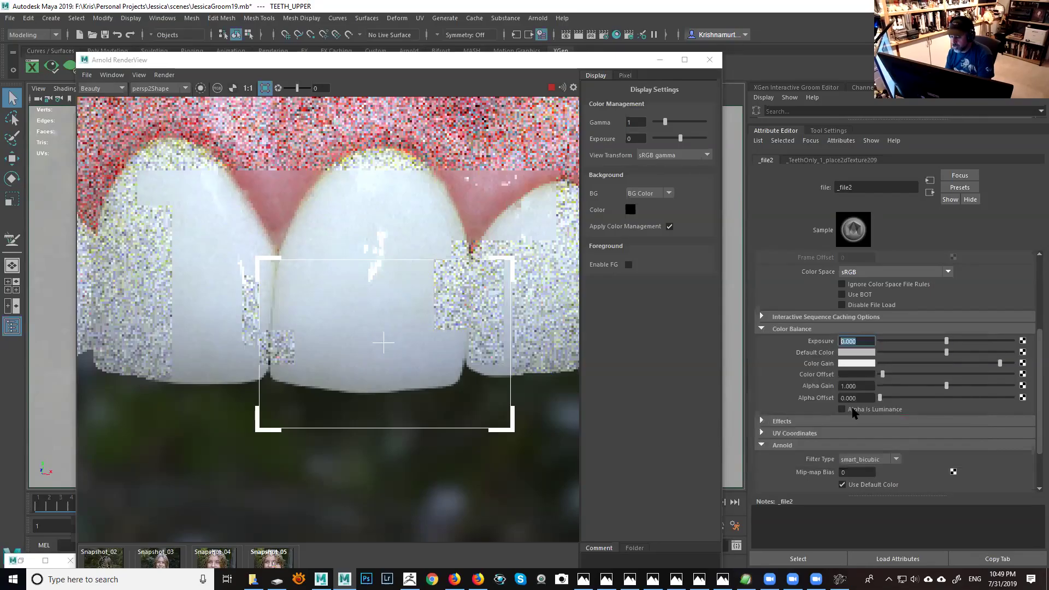
left_click(864, 374)
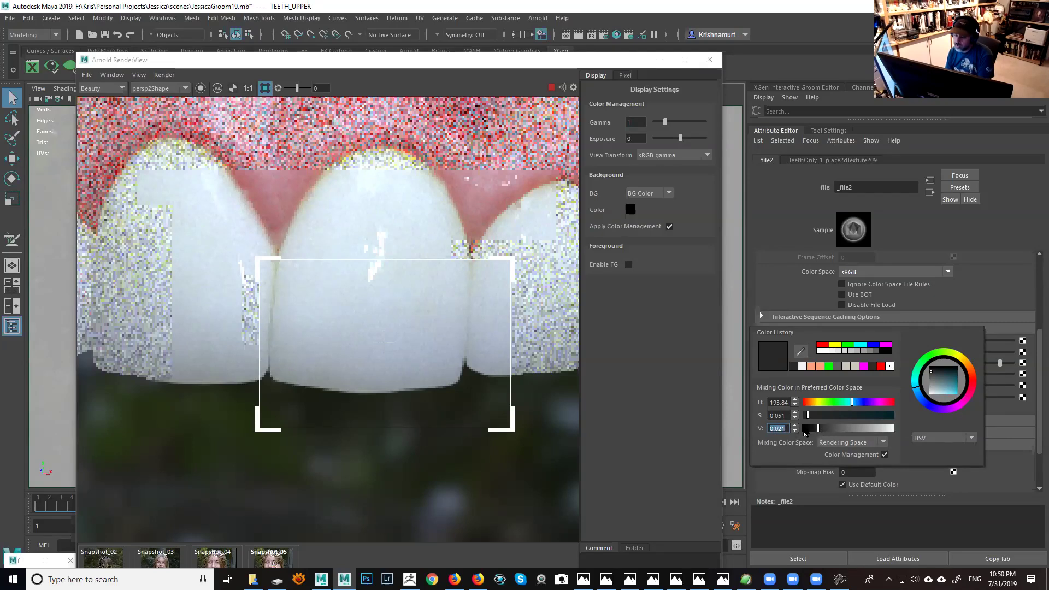
left_click(569, 201)
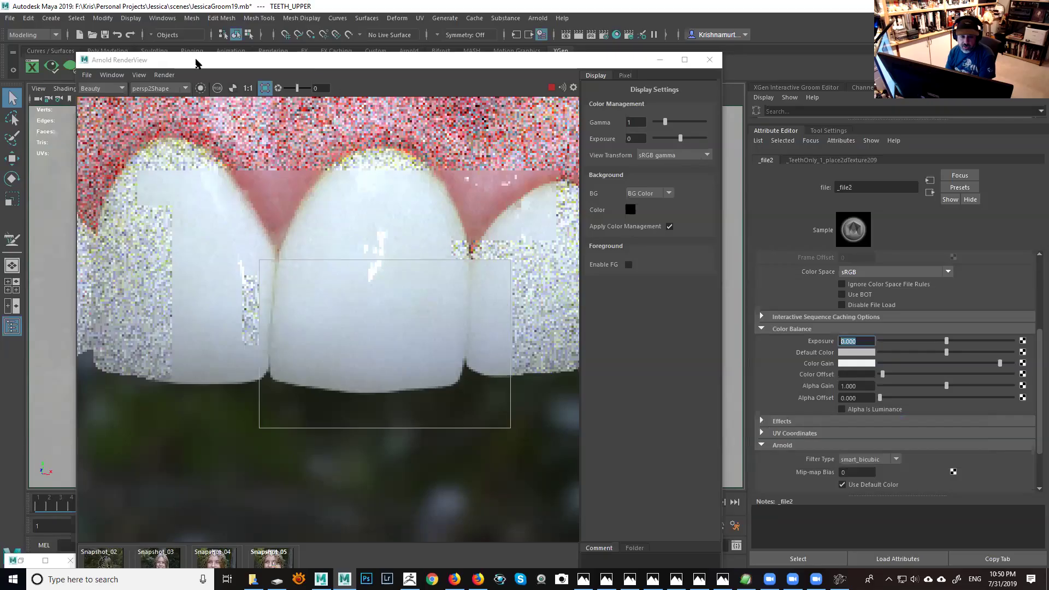
Step: Store a snapshot of the current teeth render, and move the render window up so the stored snapshots are fully visible
left_click(139, 75)
left_click(153, 194)
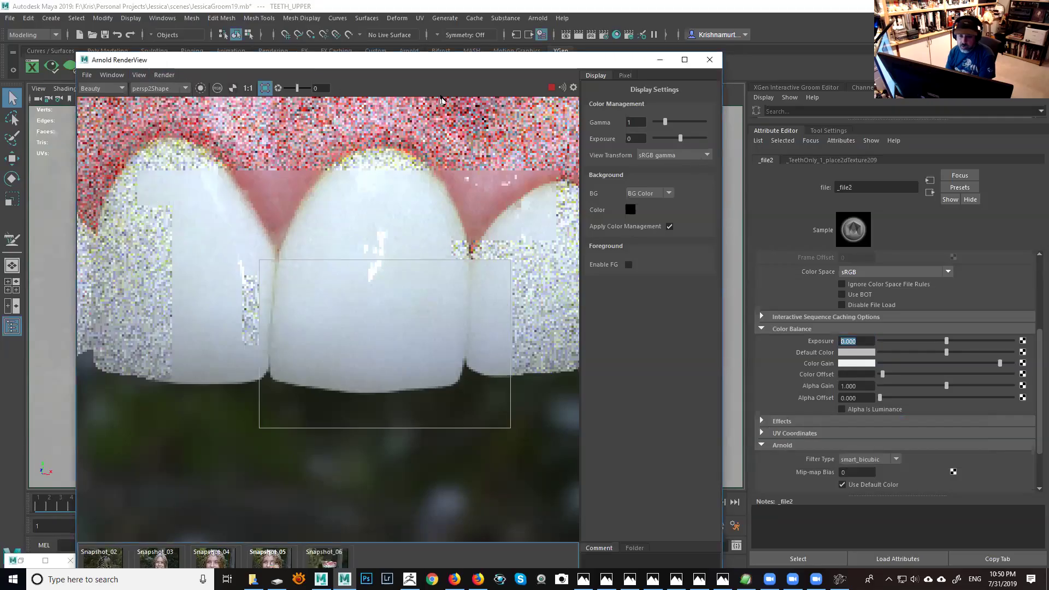
left_click_drag(492, 67, 496, 28)
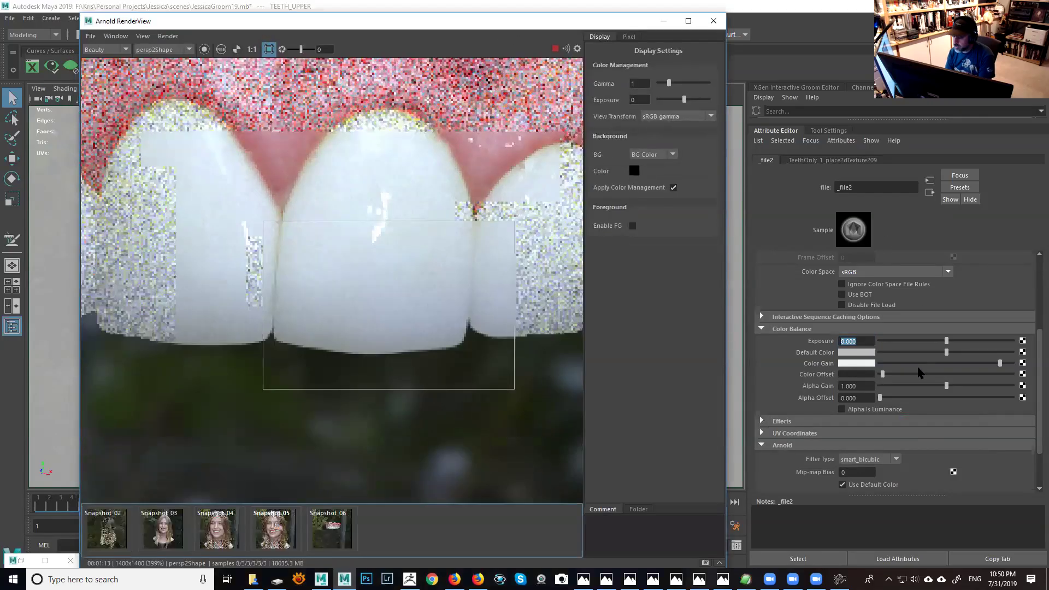
Step: Set the subsurface color texture's Color Offset to black and Color Gain to full white, and display Snapshot_06 for comparison
left_click(868, 375)
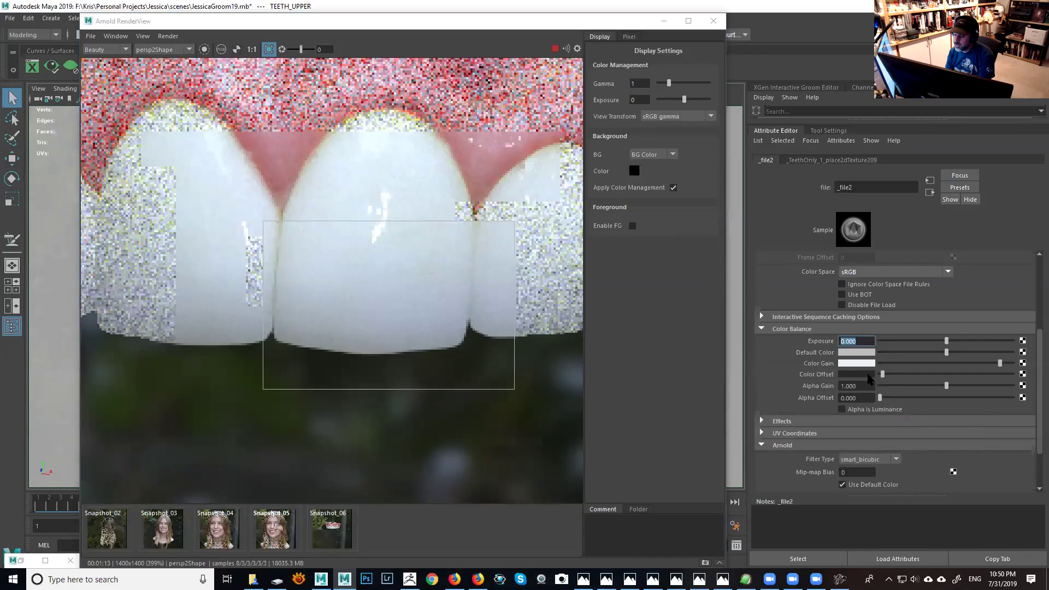
left_click(869, 374)
left_click(862, 365)
left_click_drag(882, 376, 873, 380)
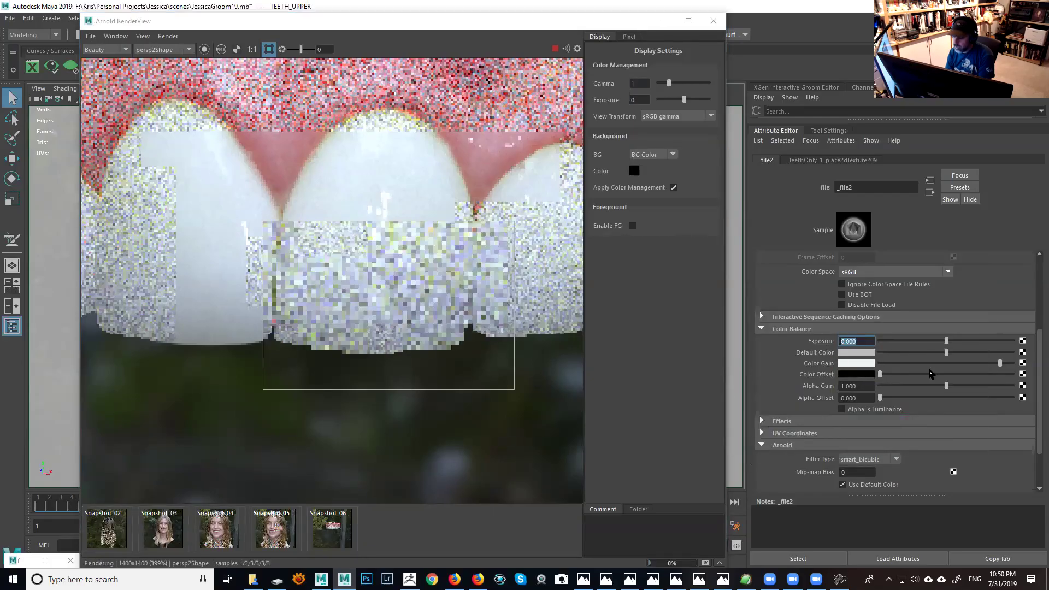
left_click_drag(1000, 362, 1039, 367)
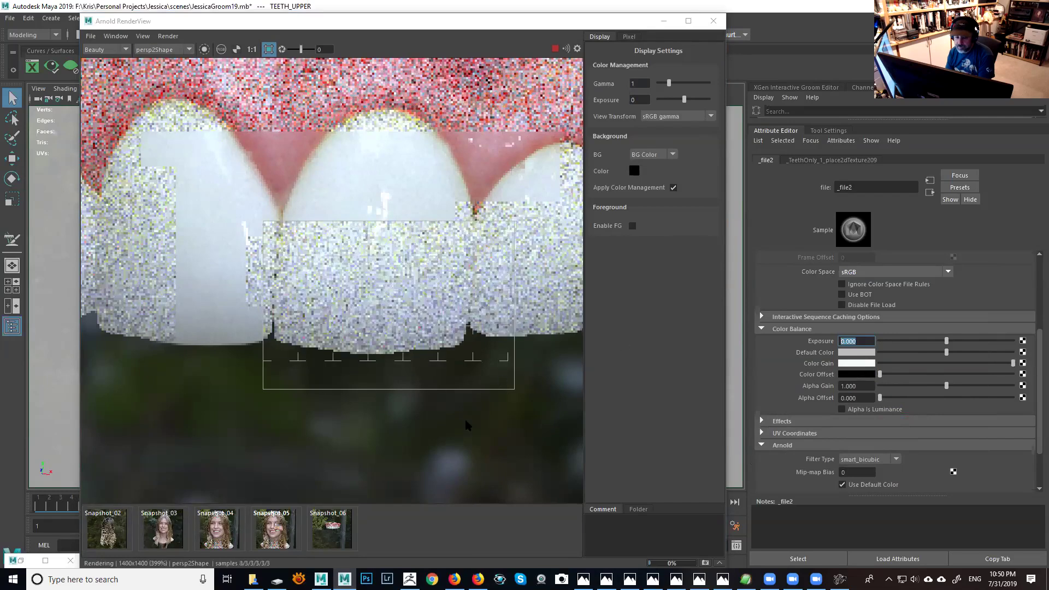
left_click(332, 533)
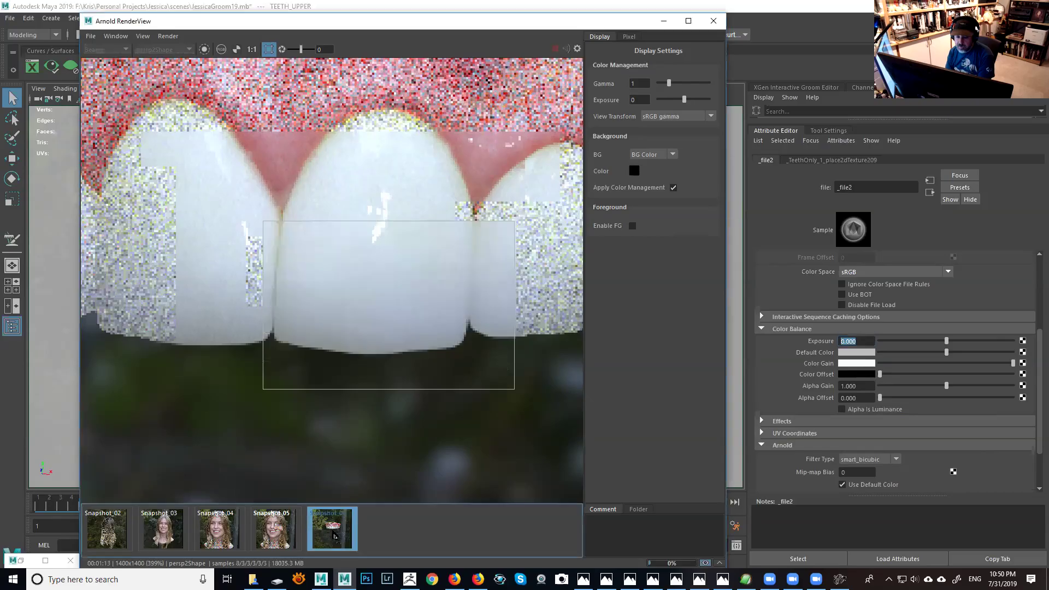
Step: Compare the updating teeth render with Snapshot_06 by repeatedly switching the stored snapshot on and off
left_click(335, 535)
left_click(336, 536)
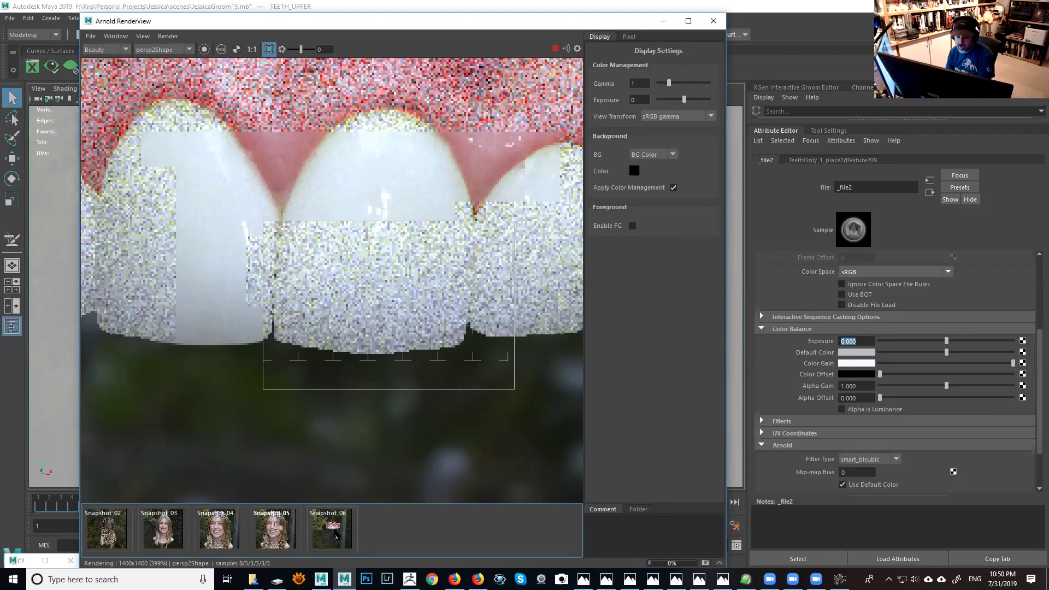
left_click(336, 536)
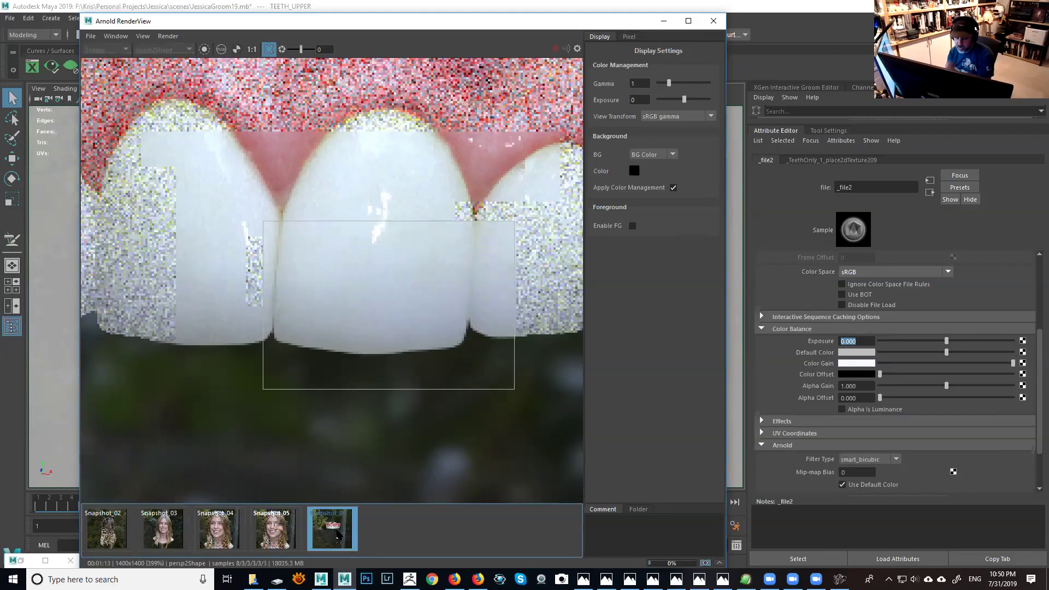
left_click(337, 535)
left_click(337, 536)
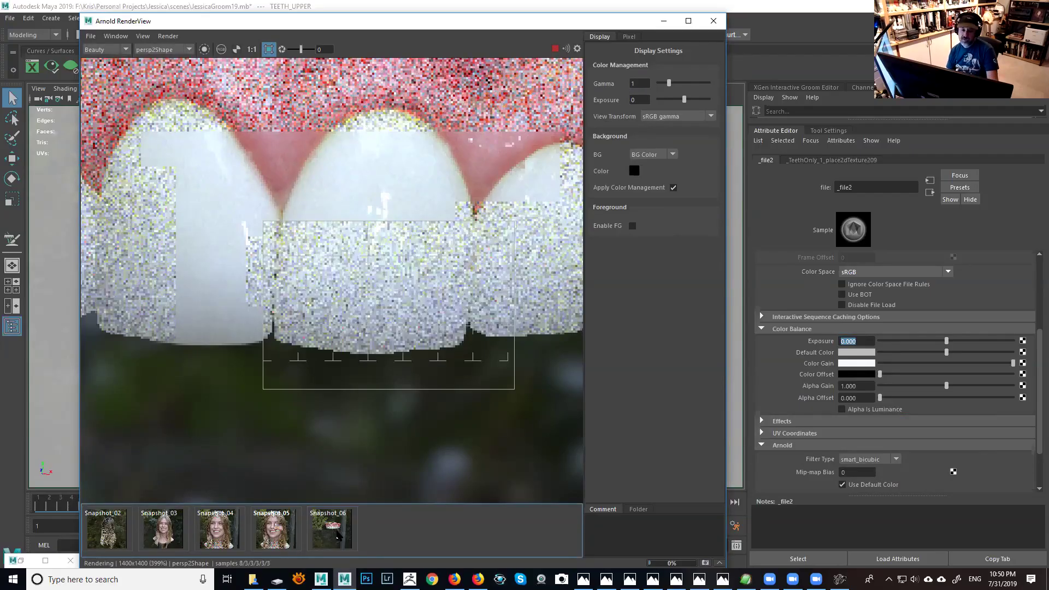
left_click(336, 536)
left_click(338, 537)
left_click(338, 537)
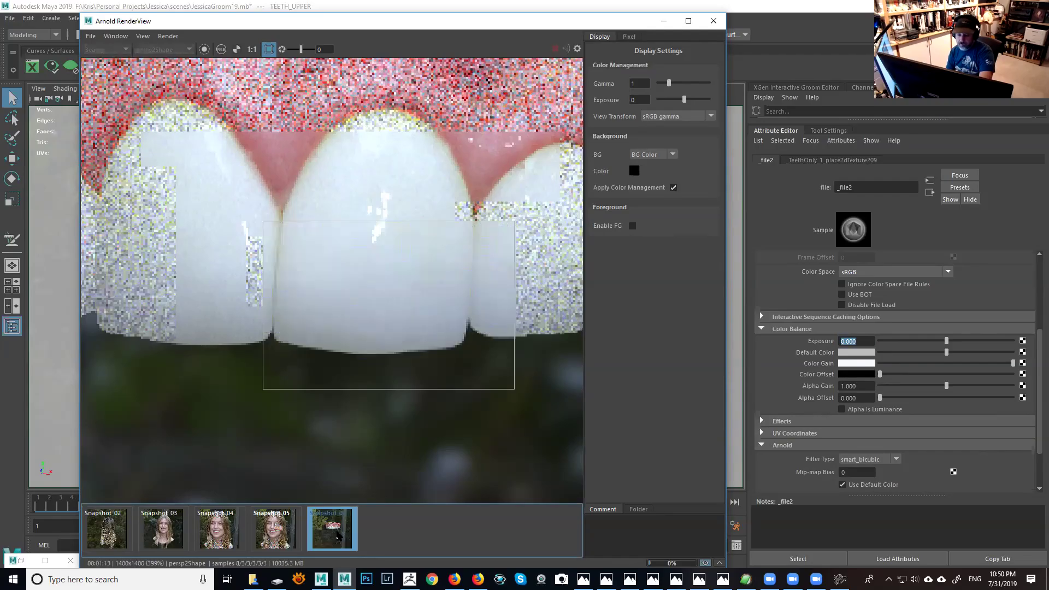
left_click(338, 536)
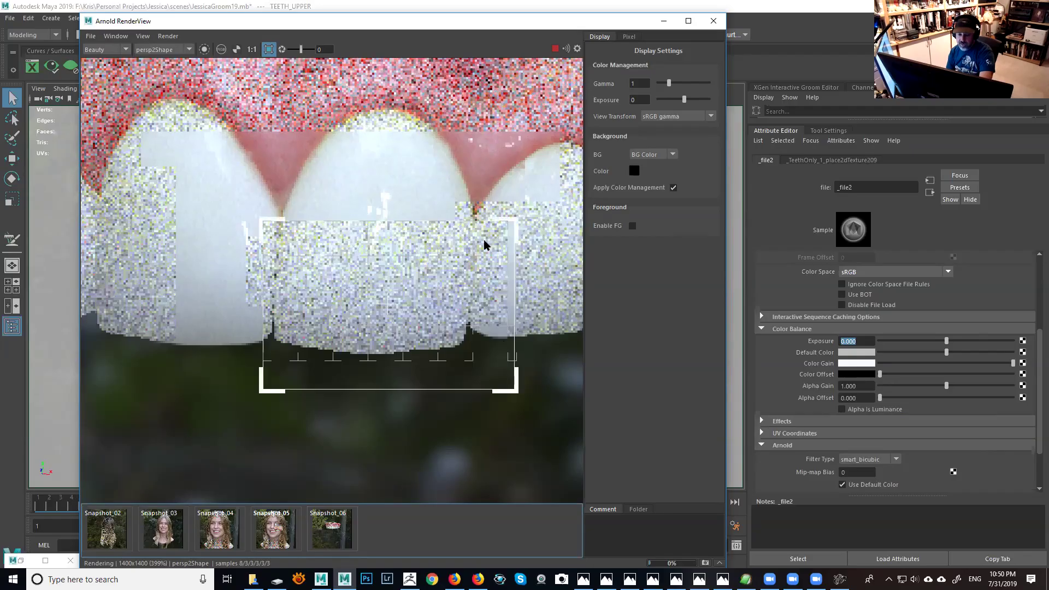
left_click(334, 525)
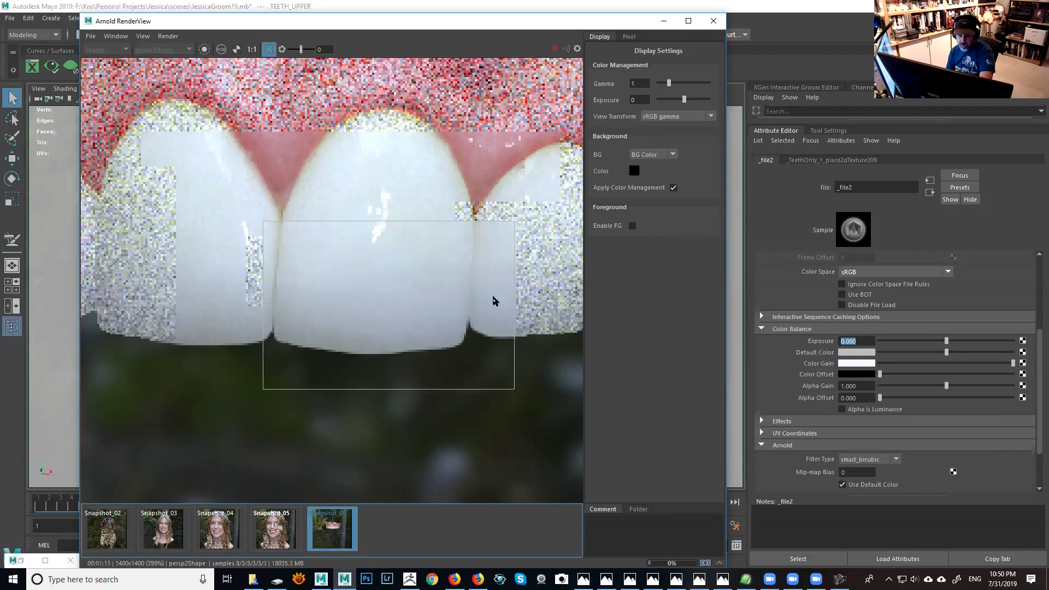
left_click(341, 539)
left_click(343, 539)
left_click(343, 539)
left_click(343, 538)
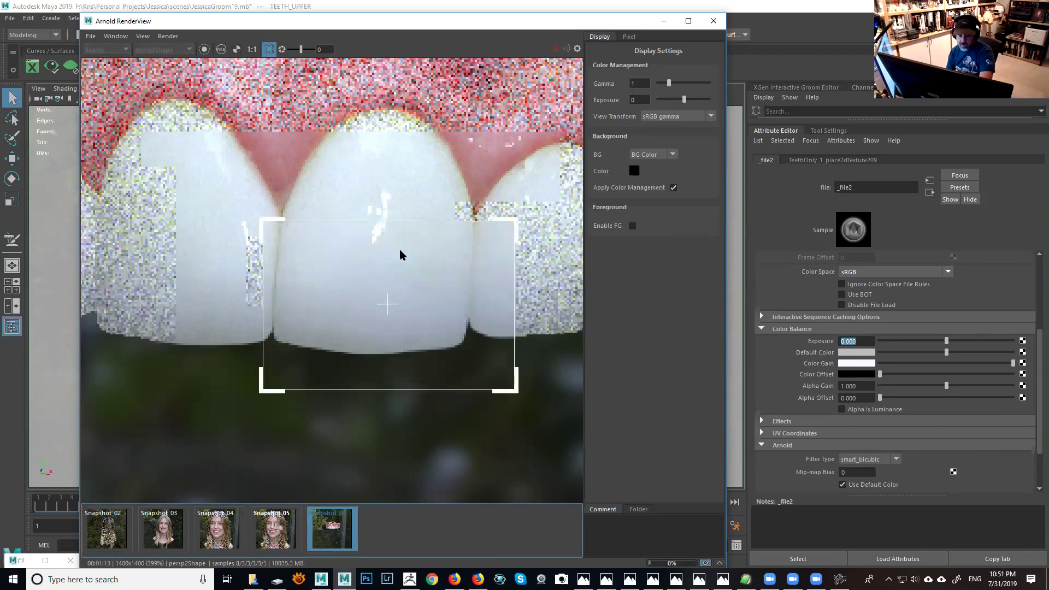
left_click(339, 539)
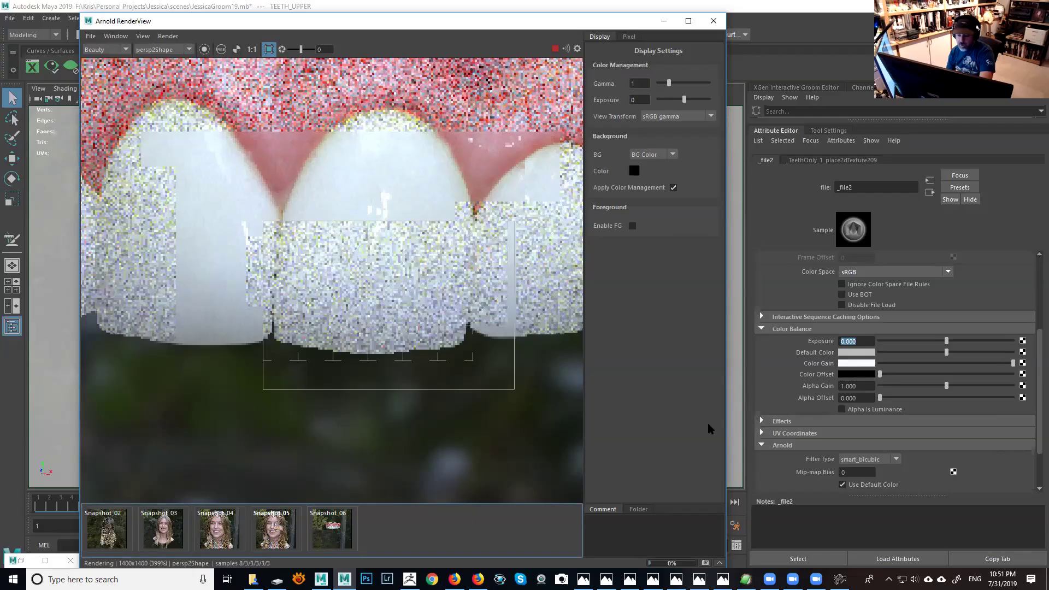
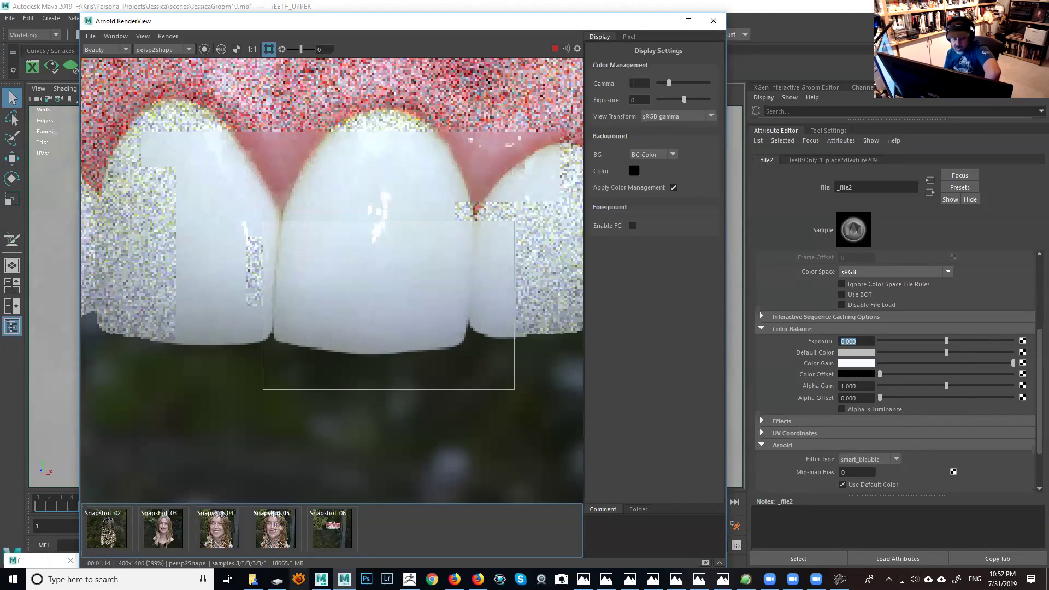
Step: Compare the finished render region on the front teeth with Snapshot_06, alternating between the two, and return to the live render
left_click(328, 539)
left_click(328, 538)
left_click(328, 539)
left_click(328, 538)
left_click(328, 539)
left_click(328, 538)
left_click(328, 538)
left_click(328, 538)
left_click(328, 538)
left_click(327, 538)
left_click(328, 538)
left_click(328, 538)
left_click(328, 538)
left_click(328, 538)
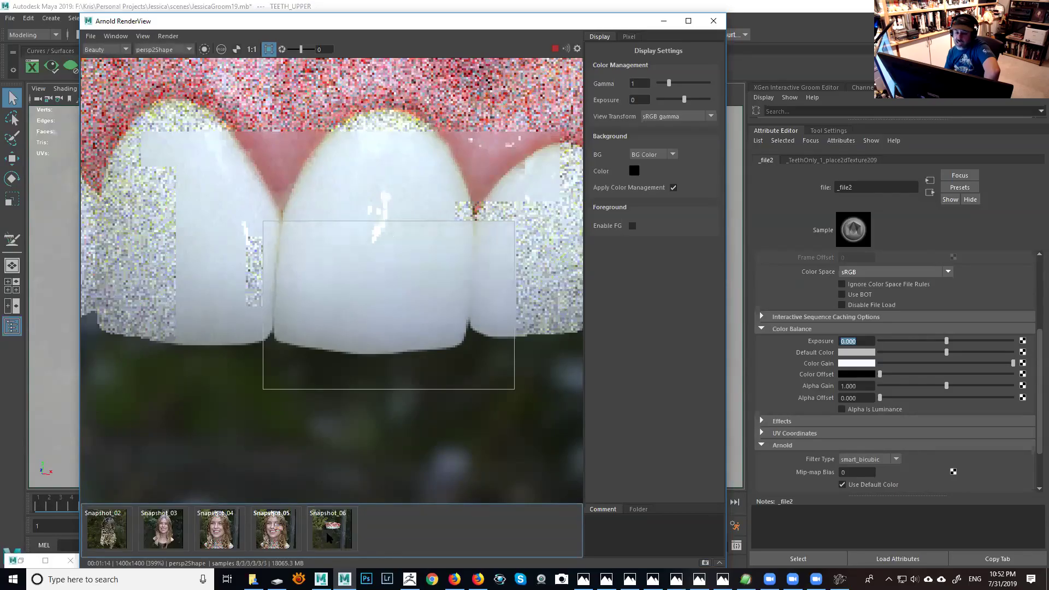
left_click(328, 538)
left_click(328, 539)
left_click(327, 538)
left_click(327, 538)
left_click(327, 538)
left_click(328, 538)
left_click(342, 540)
left_click(342, 540)
left_click(342, 540)
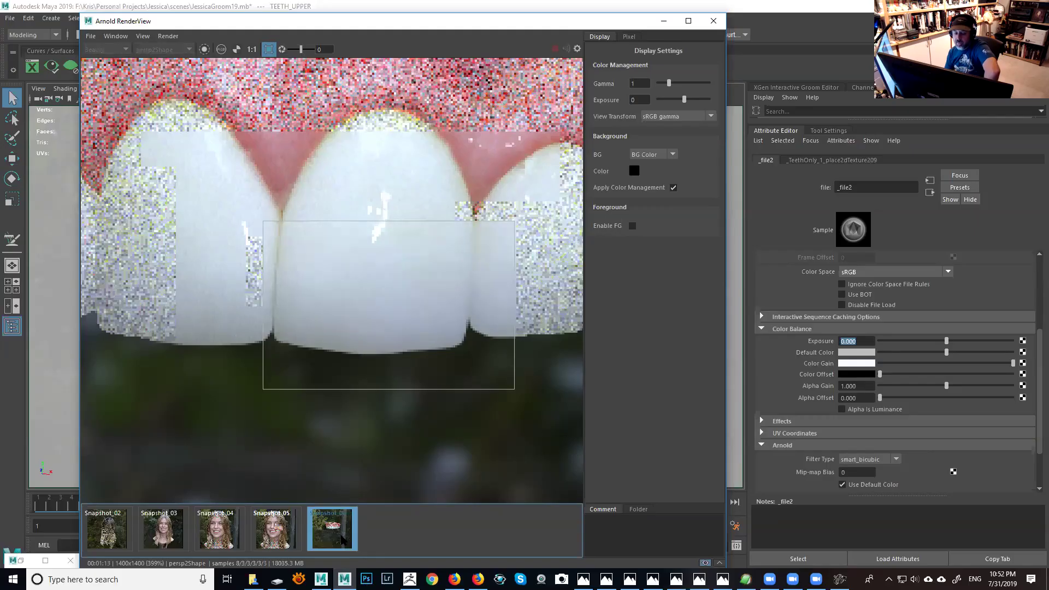
left_click(410, 363)
left_click(324, 541)
left_click(329, 529)
left_click(331, 531)
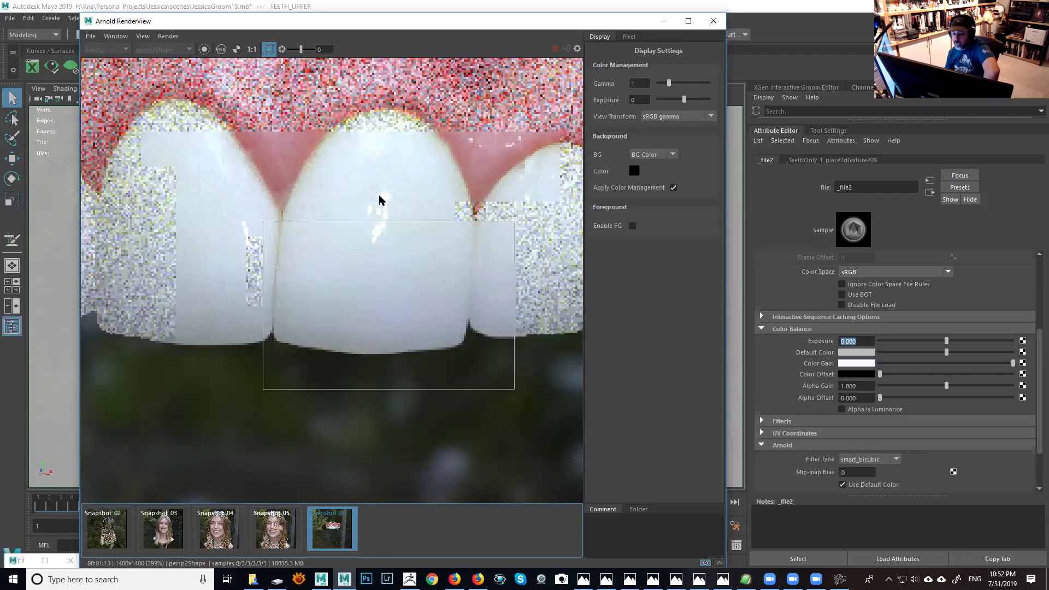
left_click(339, 526)
left_click(339, 527)
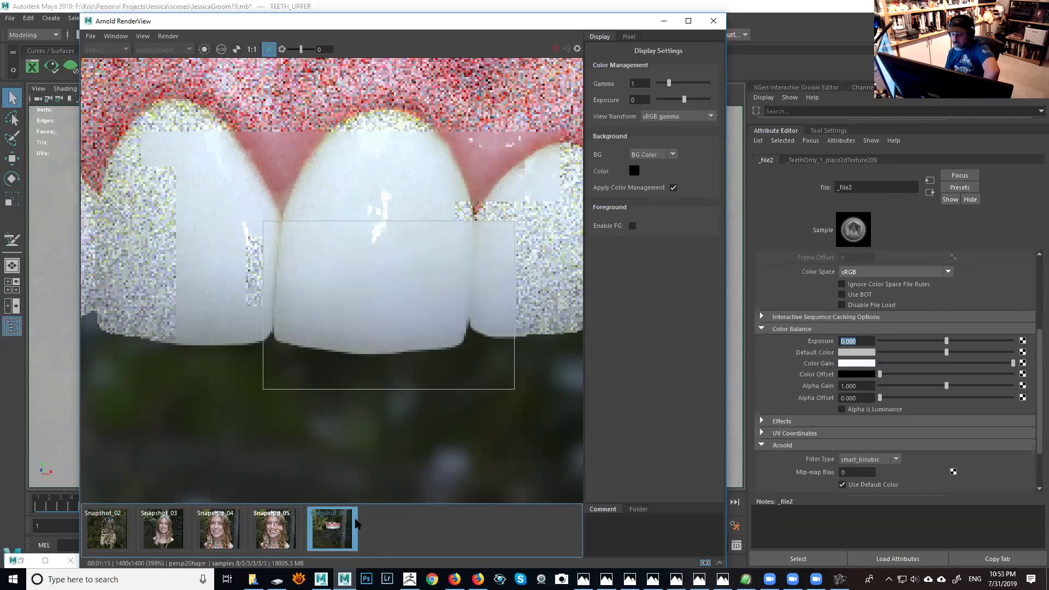
left_click(344, 530)
Step: Set the subsurface color texture's Color Offset to a very dark gray and its Color Gain to a slightly dimmed white
left_click(857, 376)
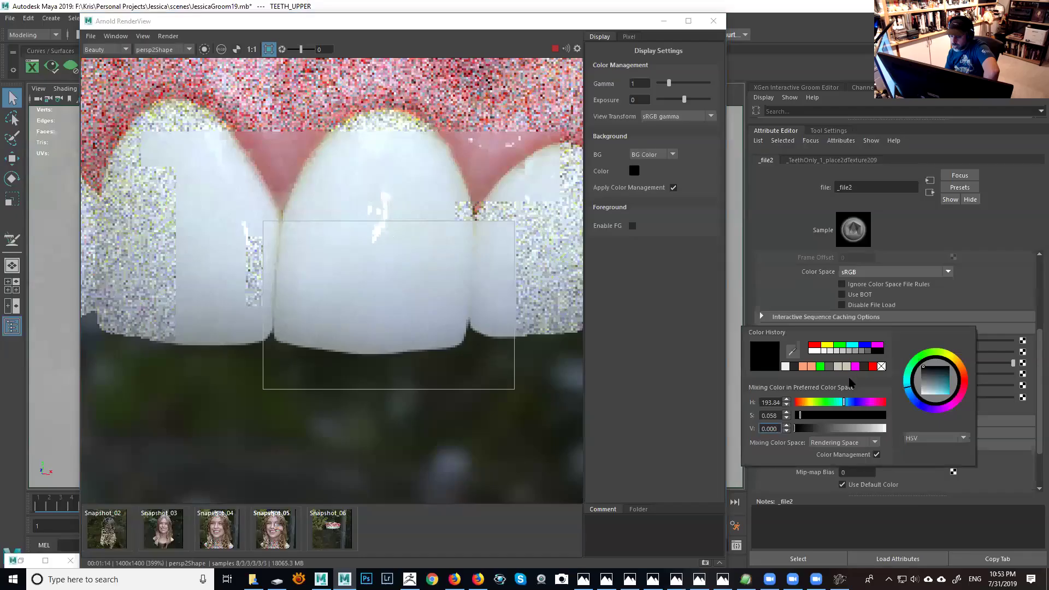
left_click(794, 367)
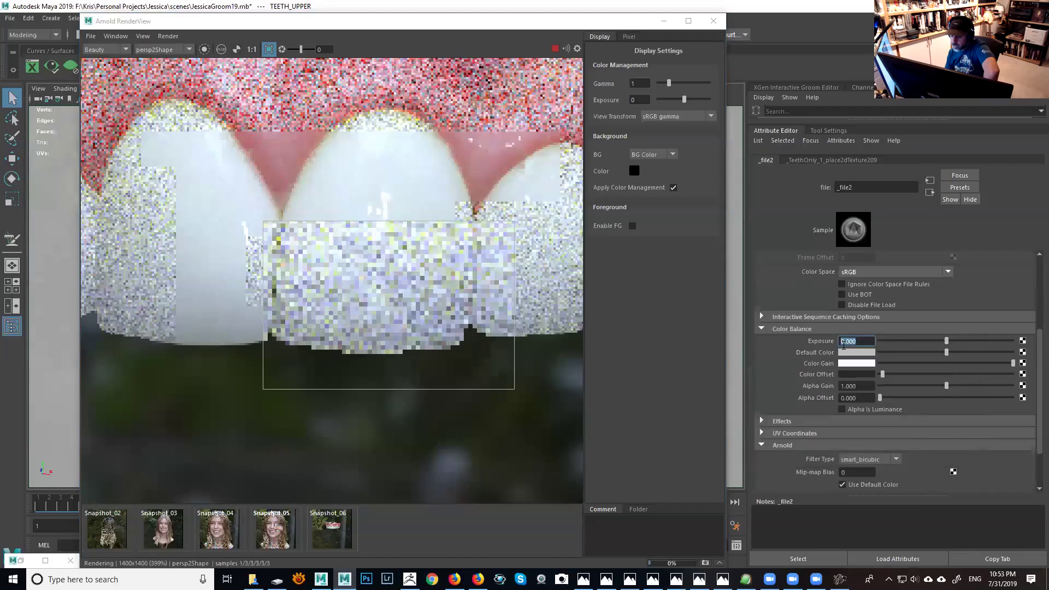
left_click(857, 363)
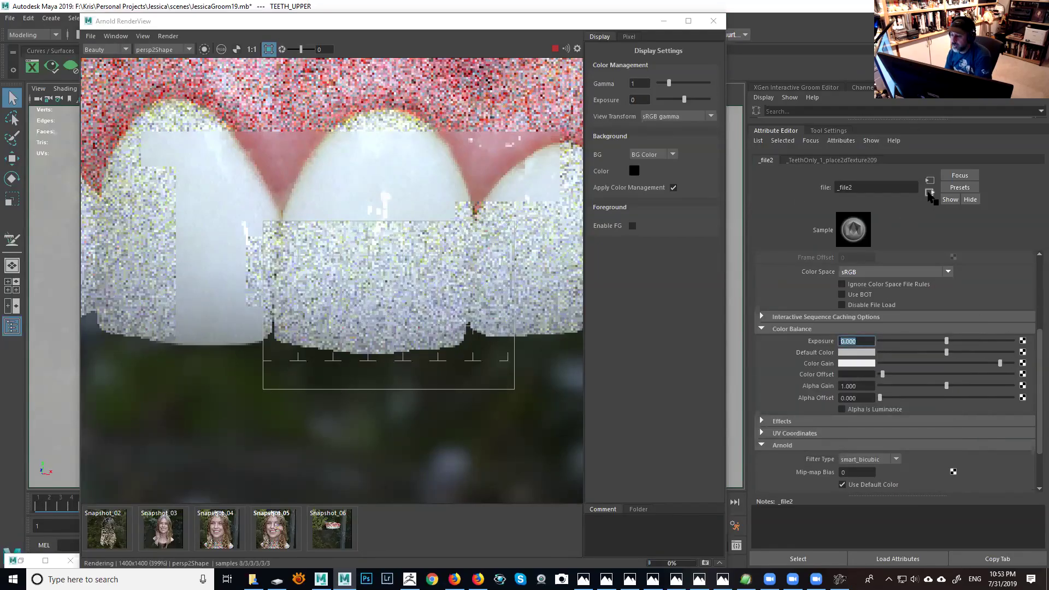
Step: Open the texture connected to TEETH1's subsurface Radius and view its TeethUpperLR28-TM image
left_click(930, 192)
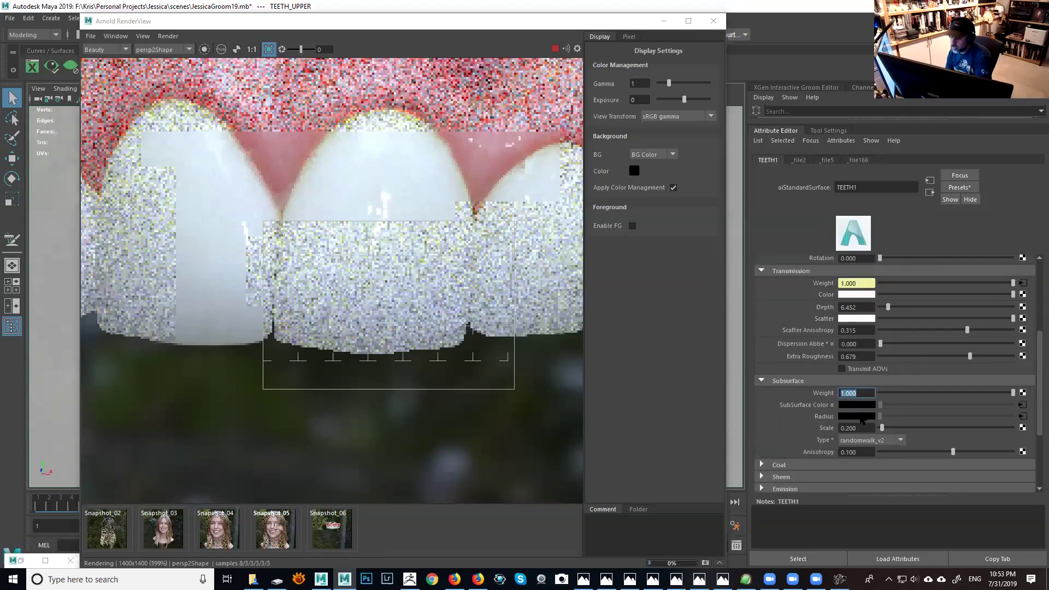
left_click(1024, 417)
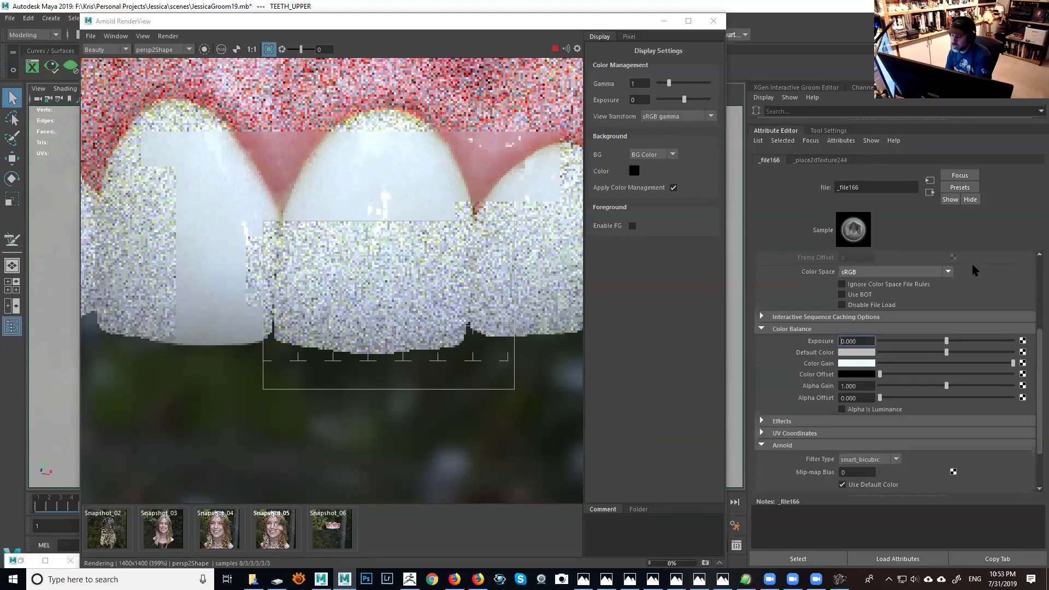
left_click_drag(1039, 344, 1037, 254)
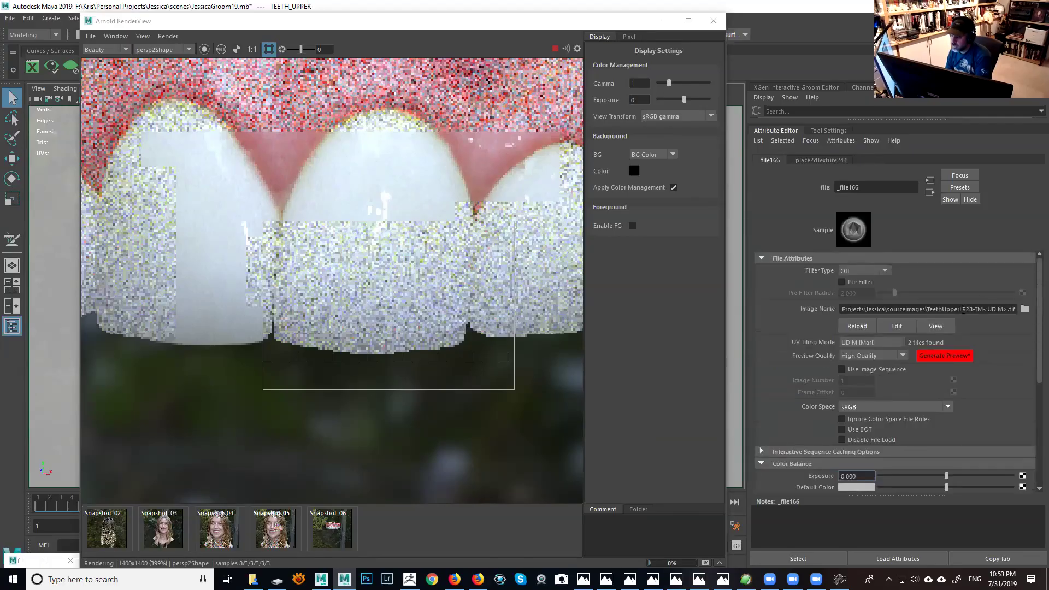
left_click(940, 326)
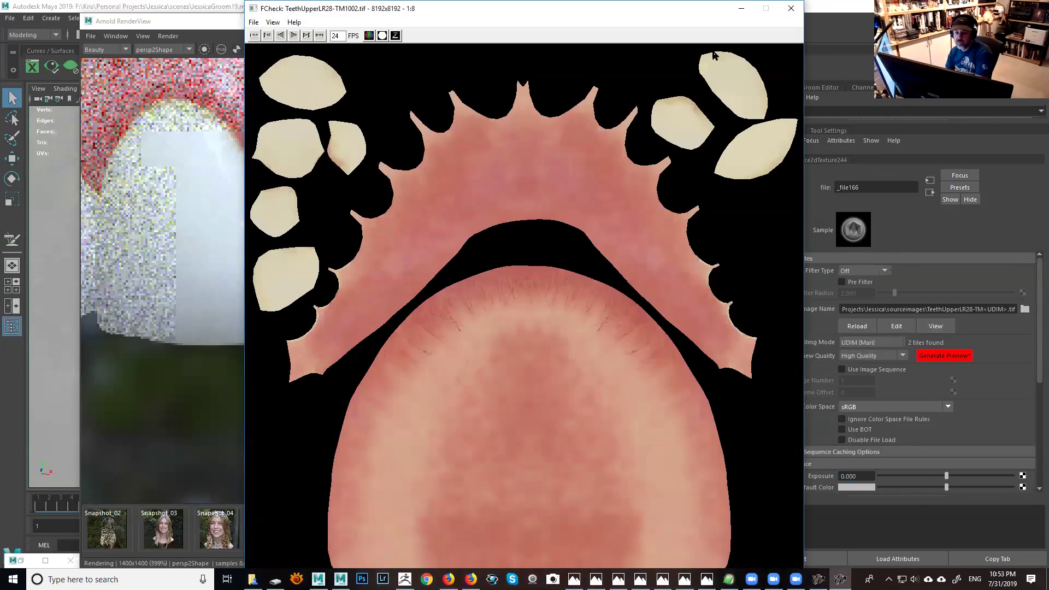
left_click(791, 8)
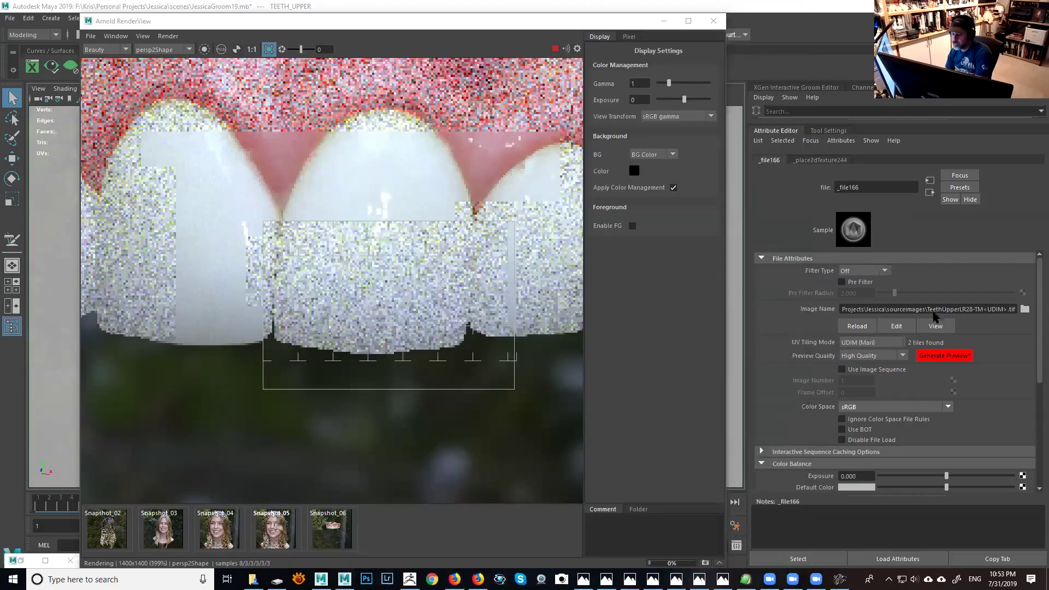
Step: Inspect the subsurface radius texture's Color Balance settings, including the Color Gain color
scroll(932, 341, "down", 3)
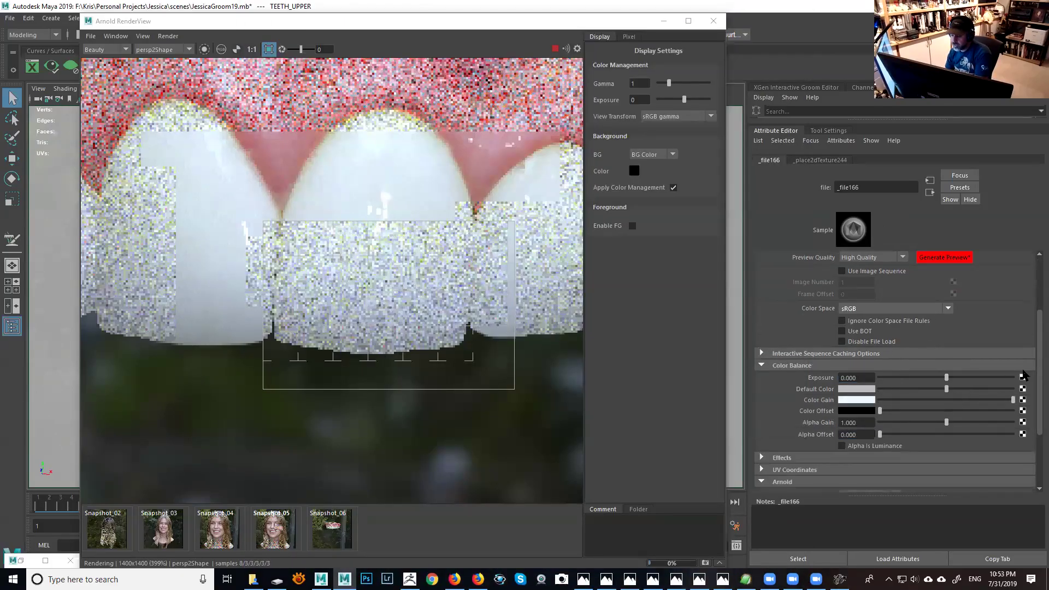
left_click_drag(1037, 373, 1008, 398)
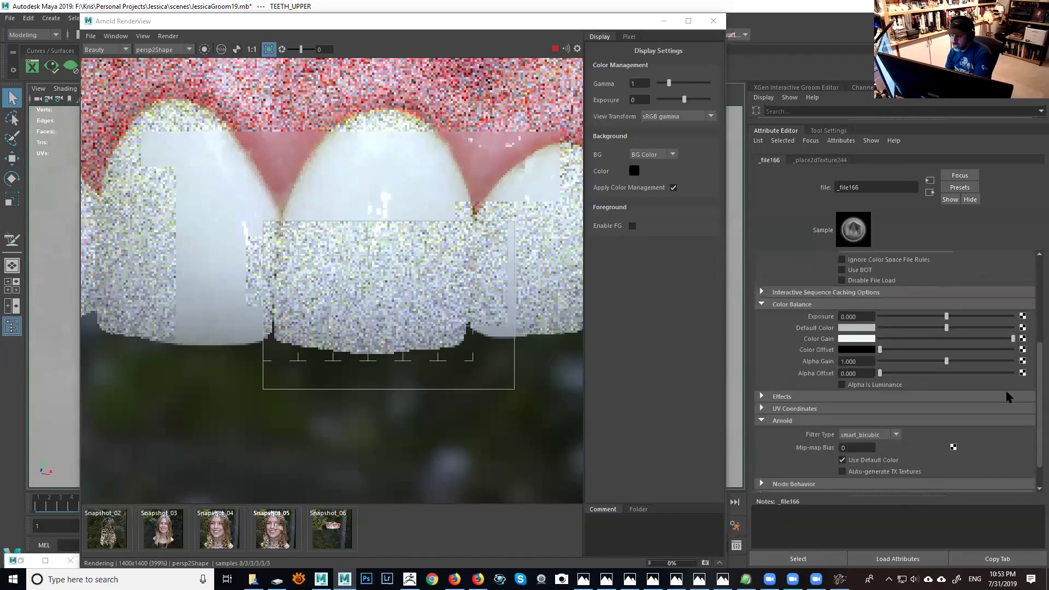
left_click(867, 338)
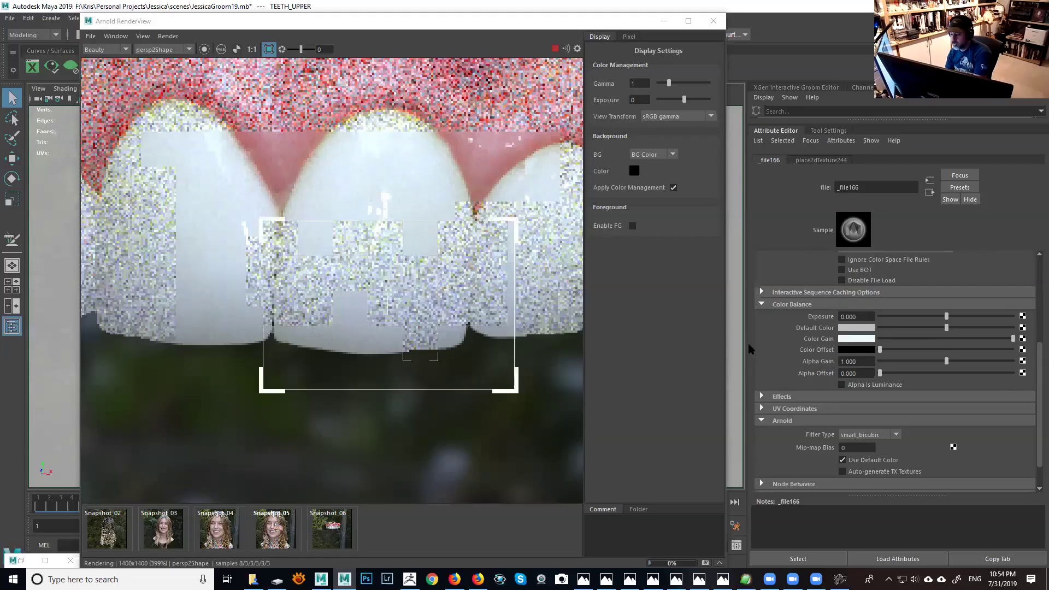
scroll(1036, 372, "down", 2)
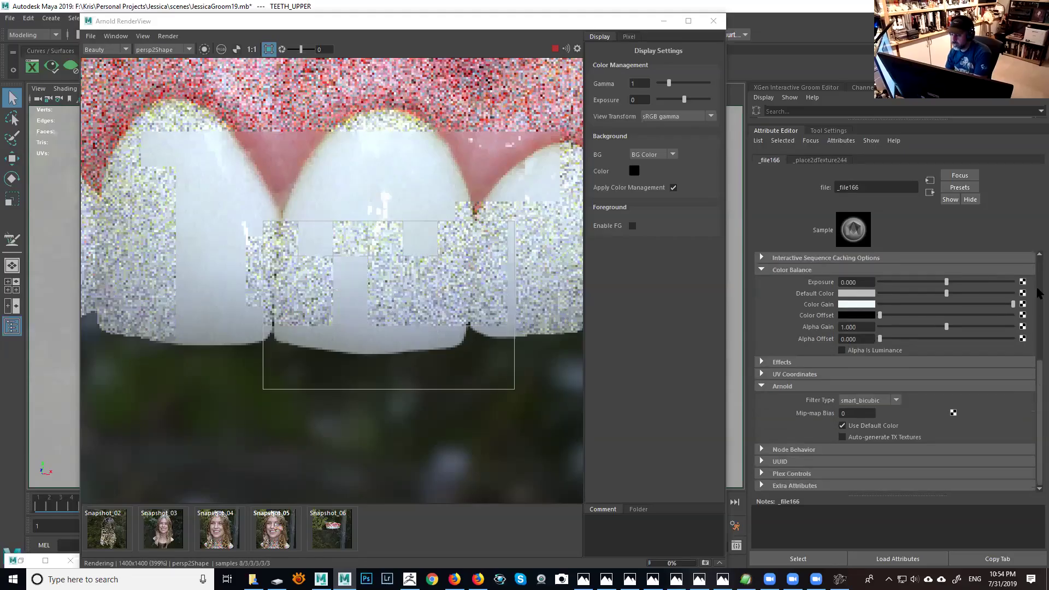
scroll(914, 280, "up", 5)
Step: Return to the TEETH1 shader, collapse its Transmission and Subsurface settings, and expand Coat to show it together with Specular
left_click(929, 192)
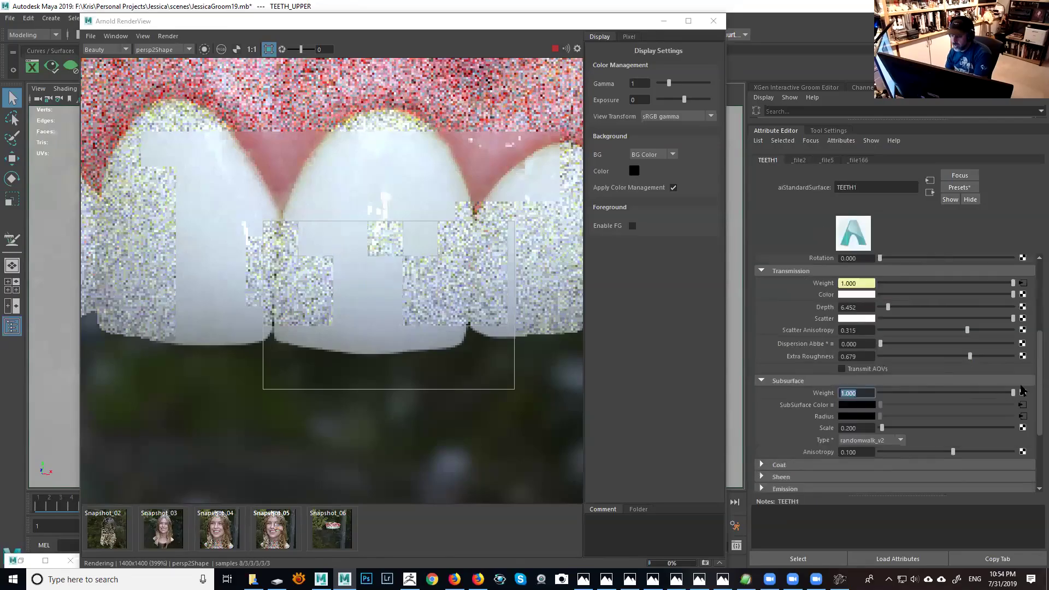
scroll(1038, 370, "up", 3)
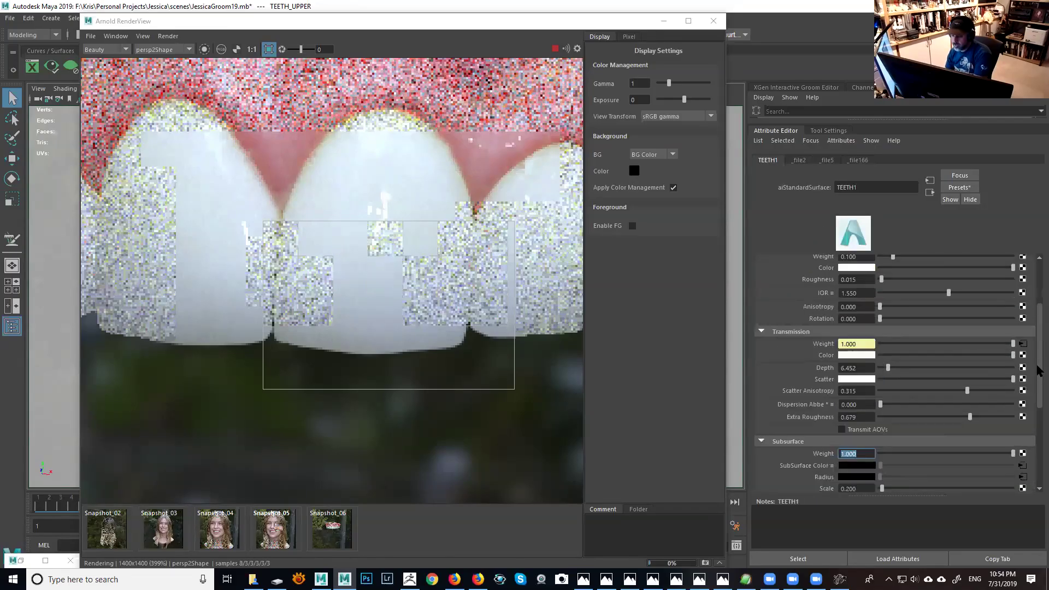
left_click(761, 441)
left_click(761, 294)
scroll(772, 386, "up", 2)
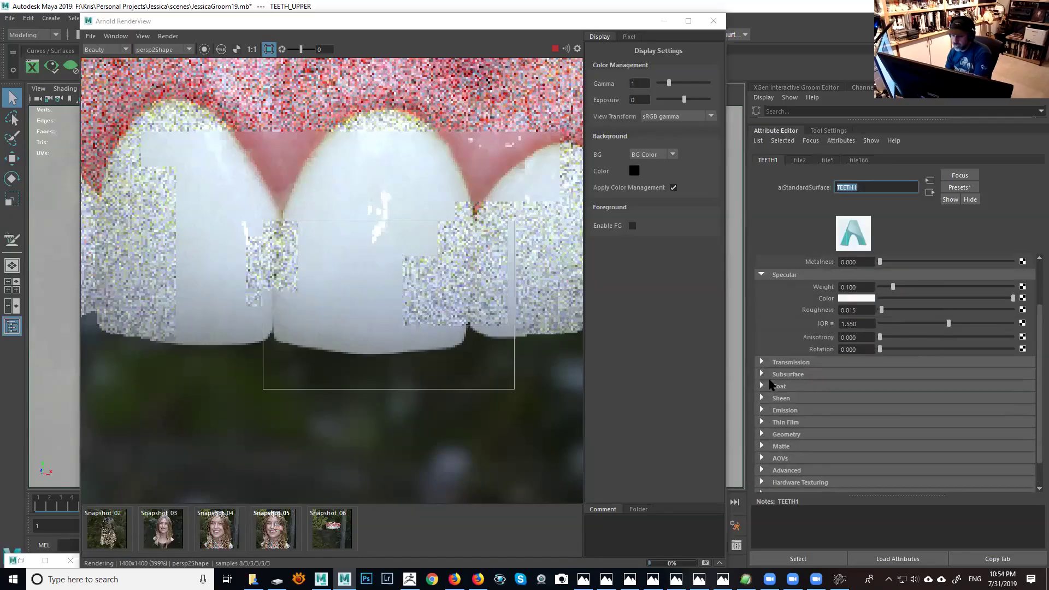
left_click(761, 386)
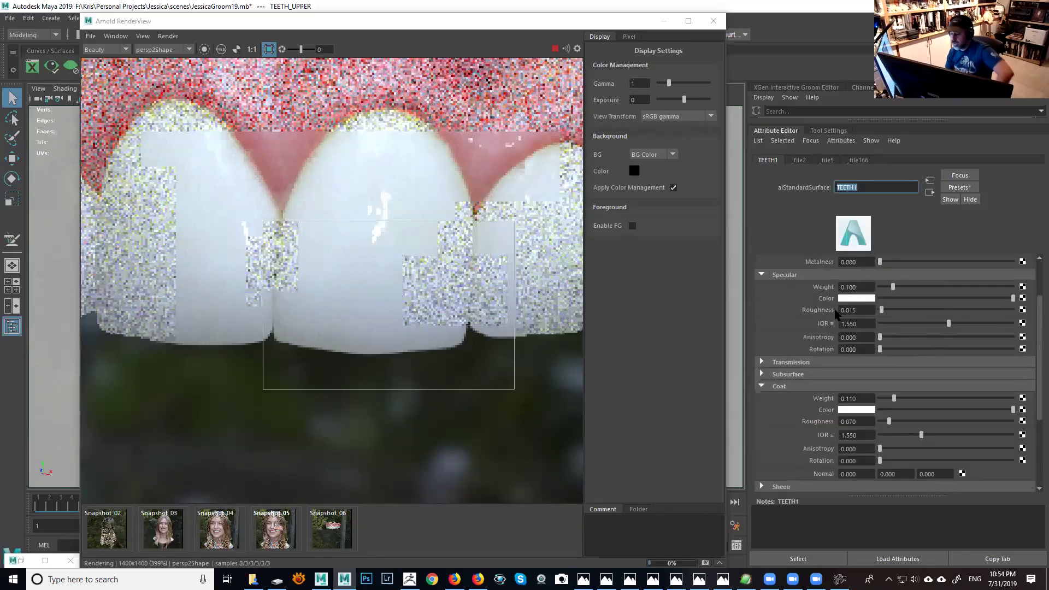
scroll(858, 270, "down", 1)
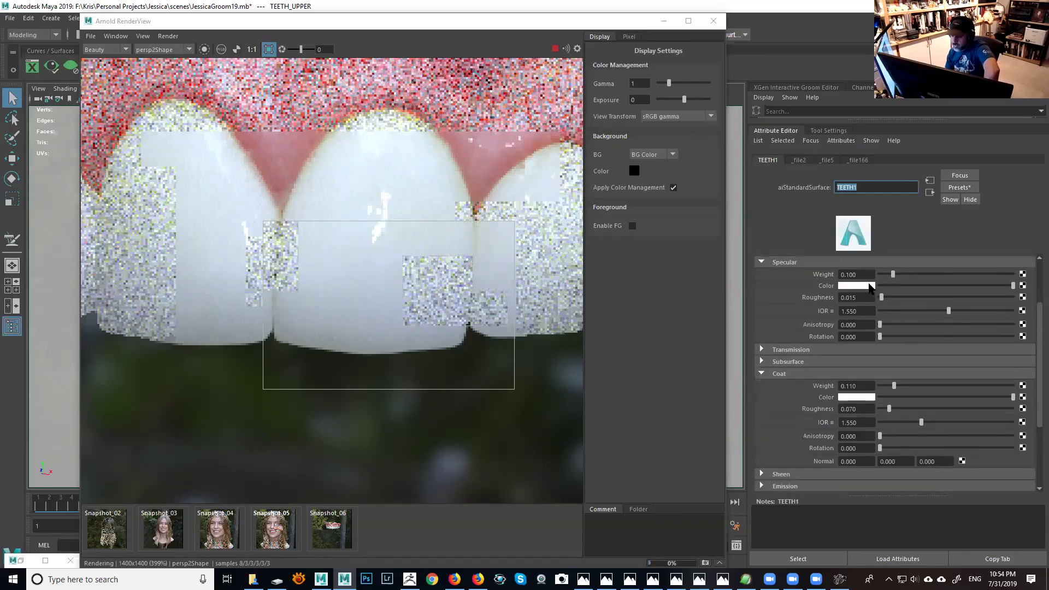
Step: Examine the weight and roughness values of TEETH1's Specular and Coat layers
left_click(858, 270)
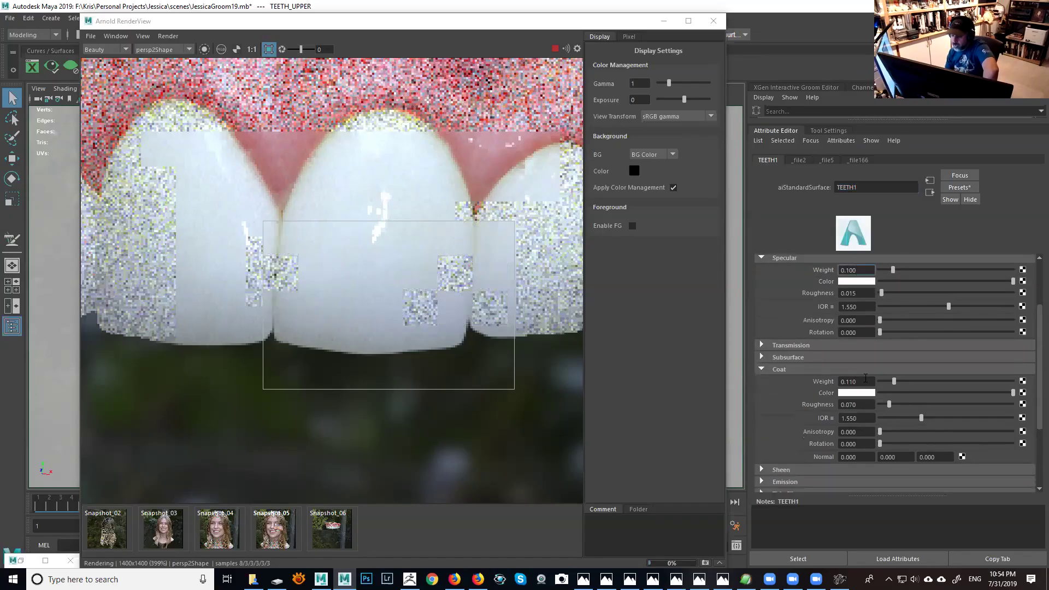
left_click(856, 380)
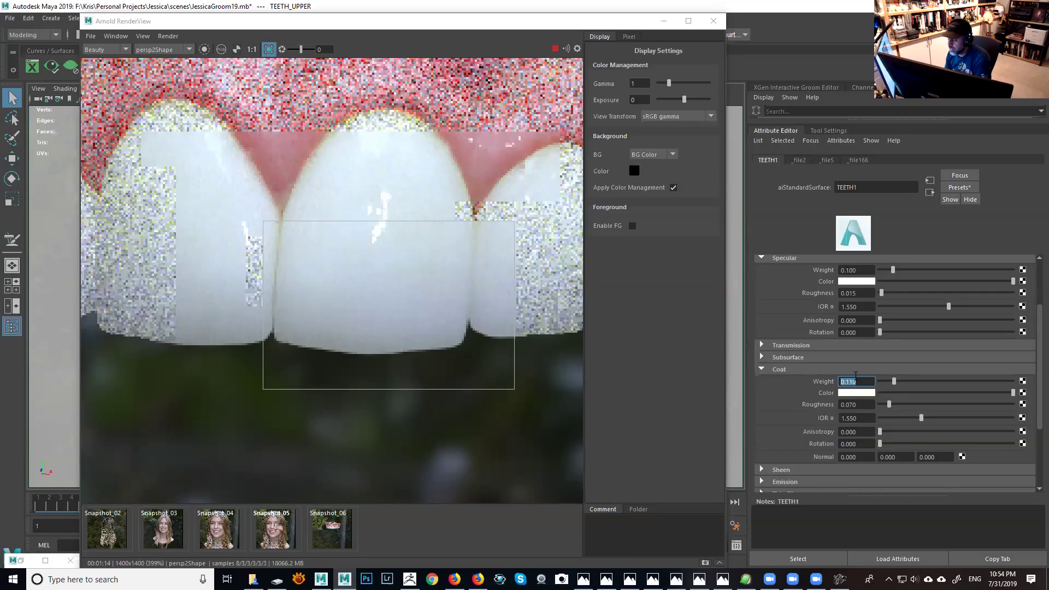
left_click(848, 270)
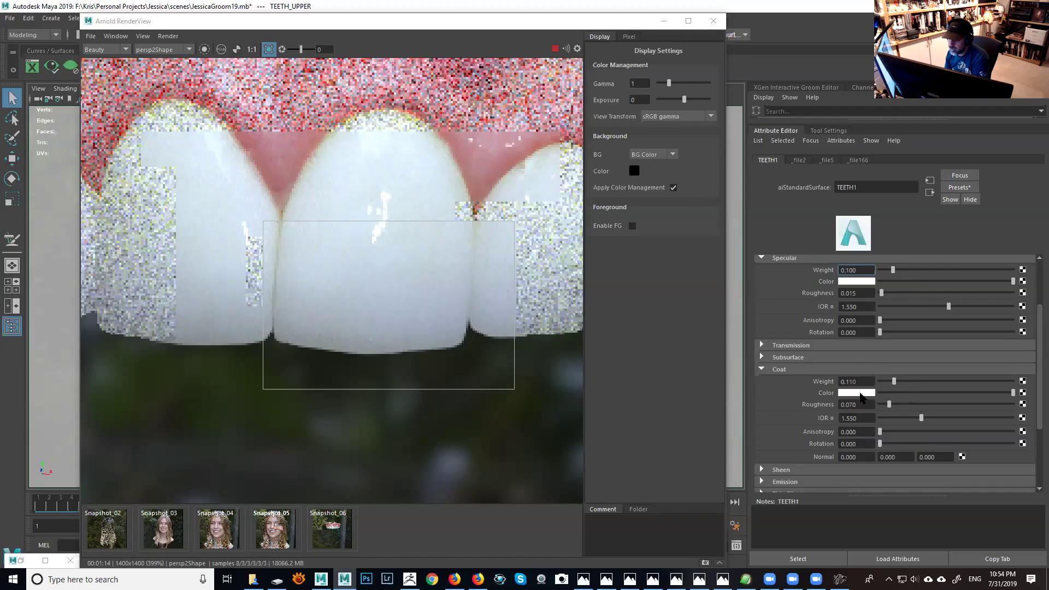
left_click(859, 293)
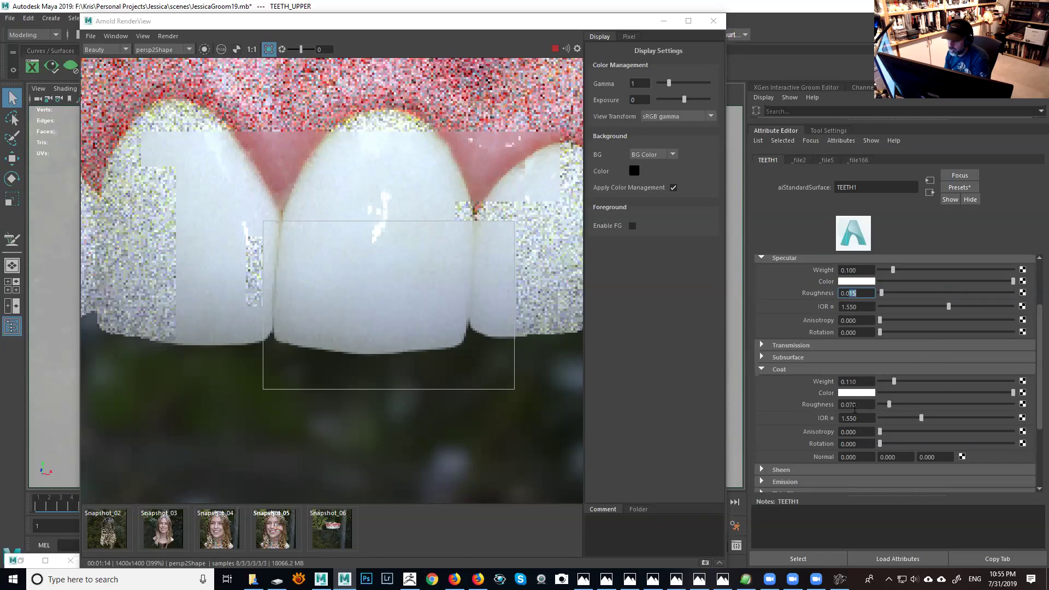
left_click_drag(850, 404, 857, 404)
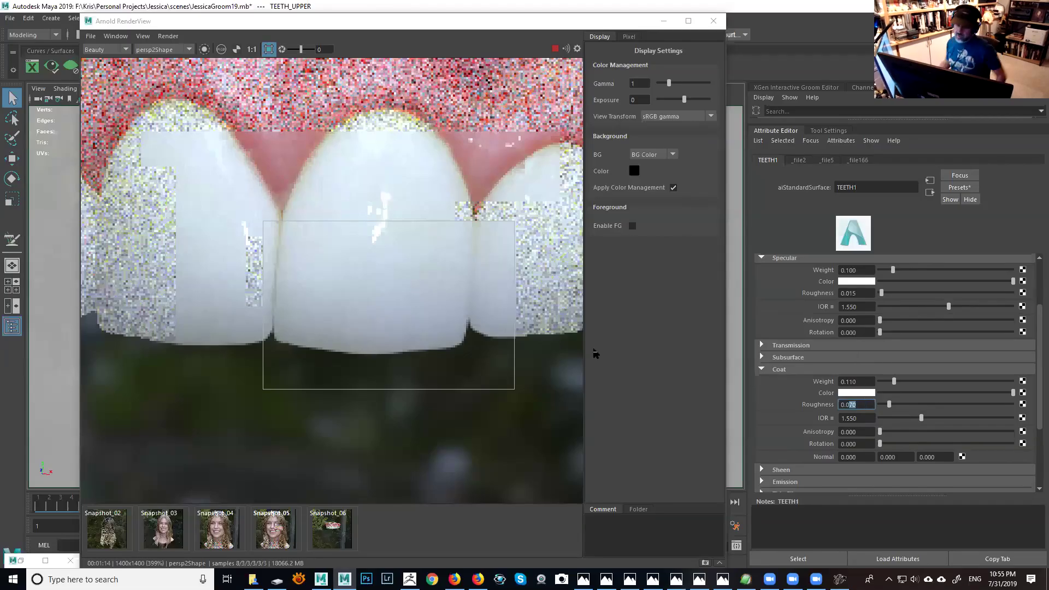
Step: Check the IOR values of TEETH1's Coat and Specular layers
mouse_move(353, 255)
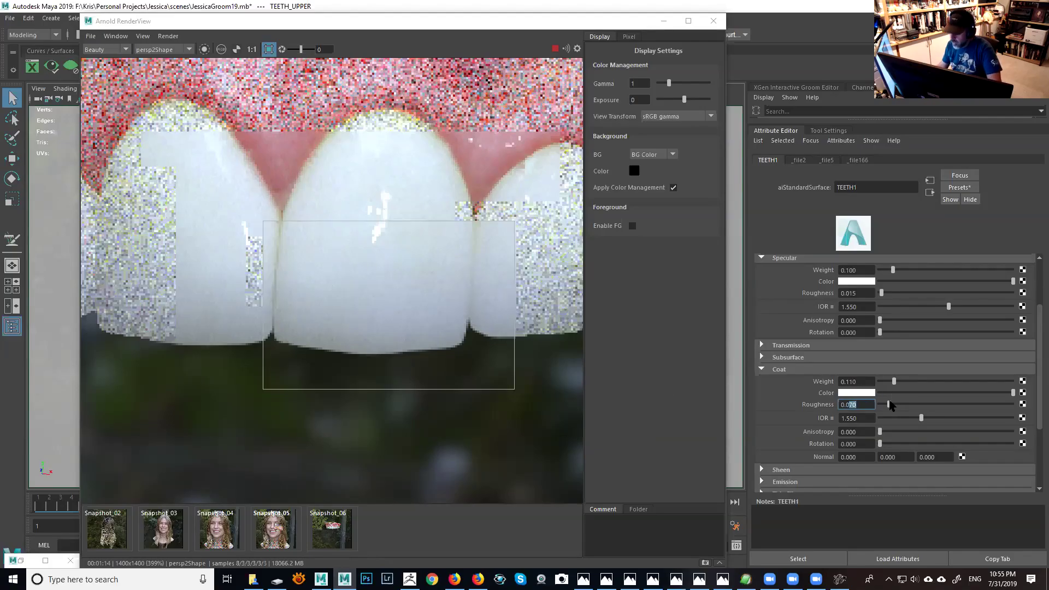
left_click(856, 419)
double_click(867, 307)
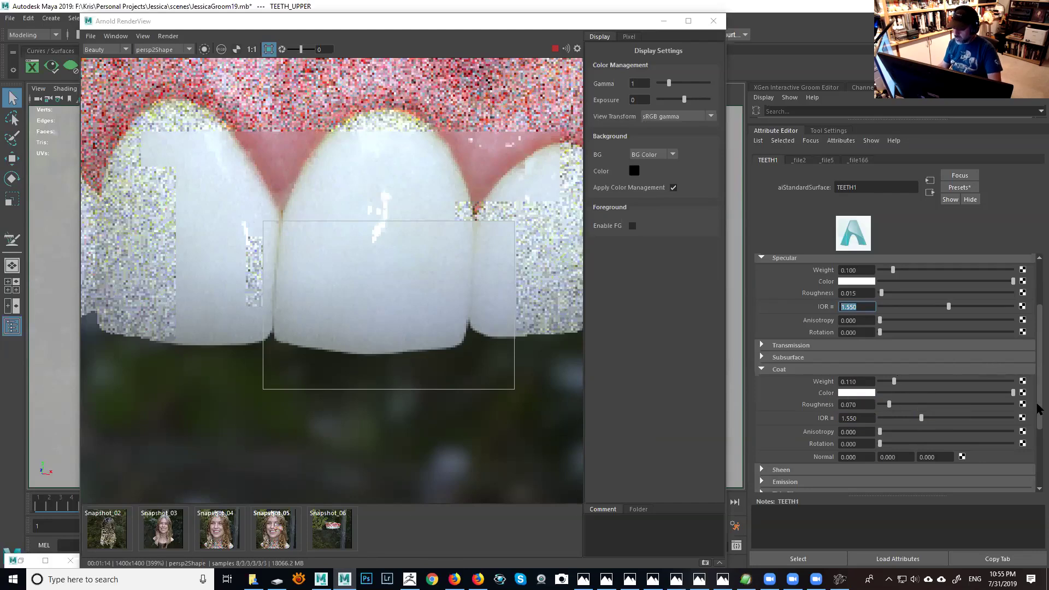
Step: Look through TEETH1's Sheen, Emission and Geometry settings, collapsing each section after viewing it
left_click(1039, 446)
left_click(762, 365)
left_click(763, 365)
left_click(762, 378)
left_click(763, 378)
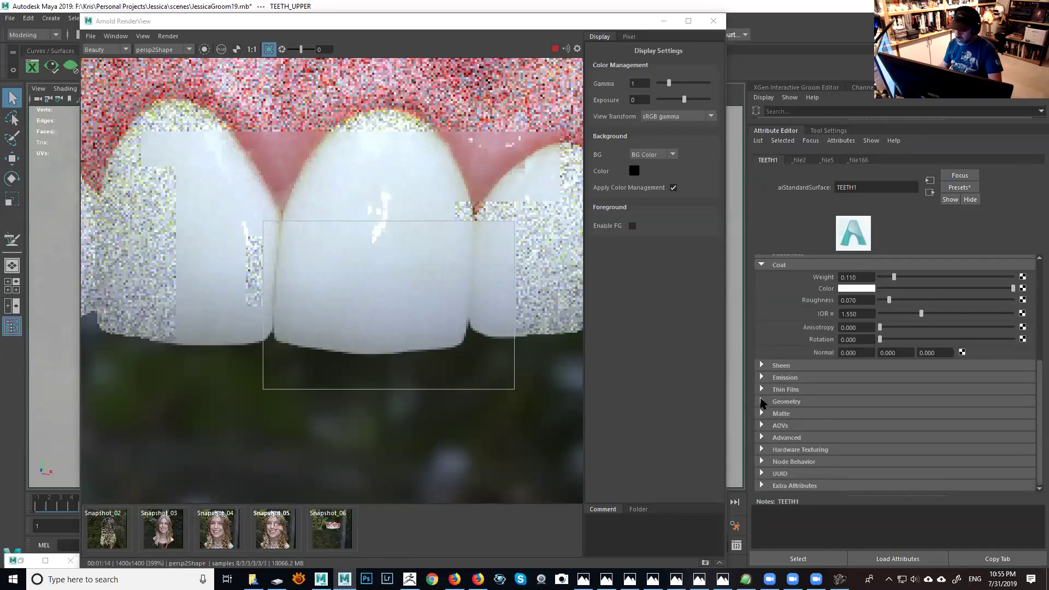
left_click(762, 402)
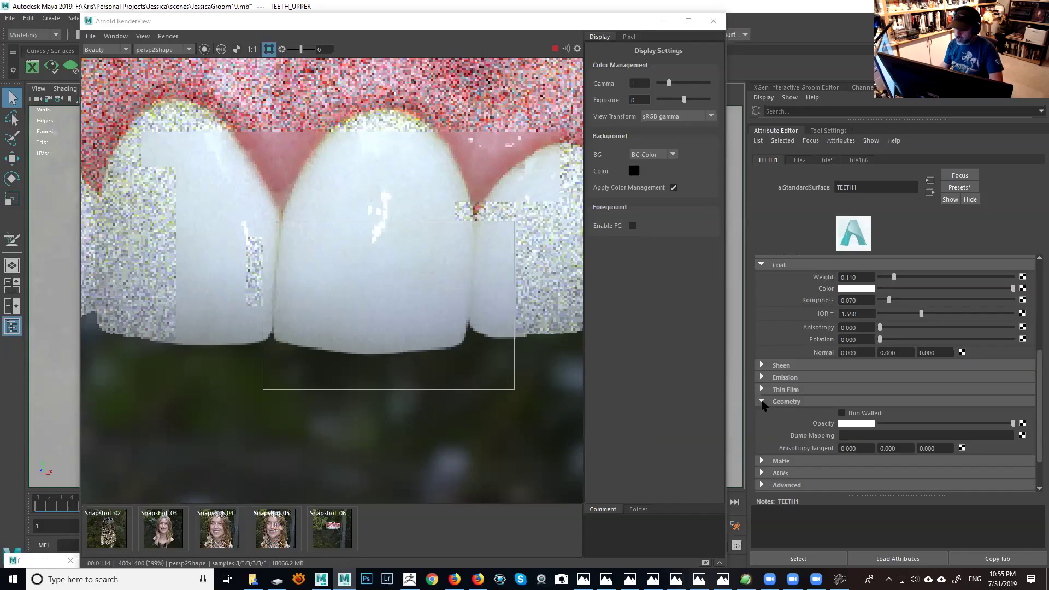
left_click(763, 403)
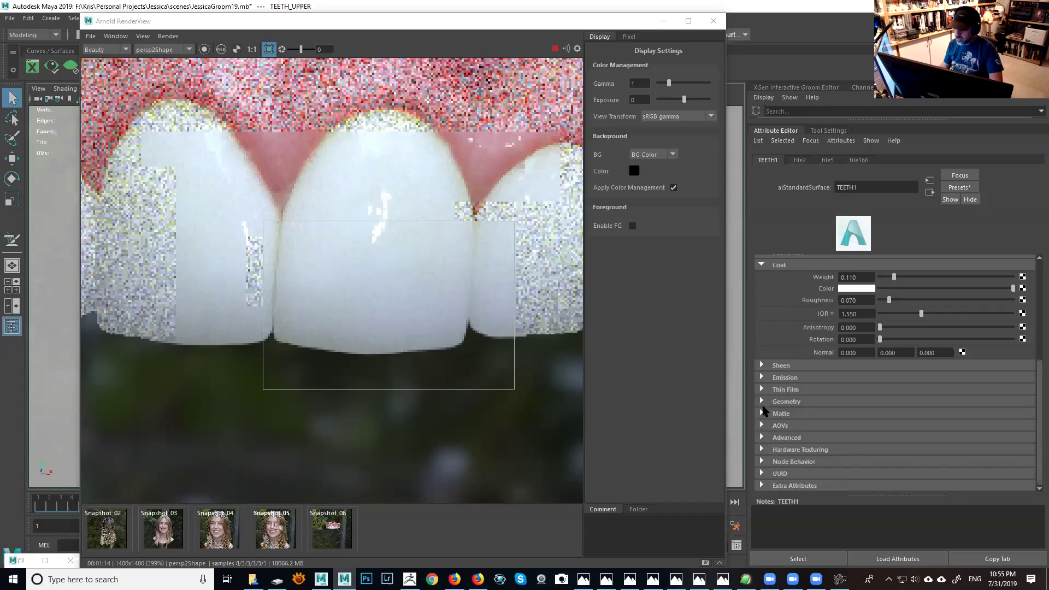
Step: Turn off Exit To Background and Internal Reflections in TEETH1's Advanced settings
left_click(763, 437)
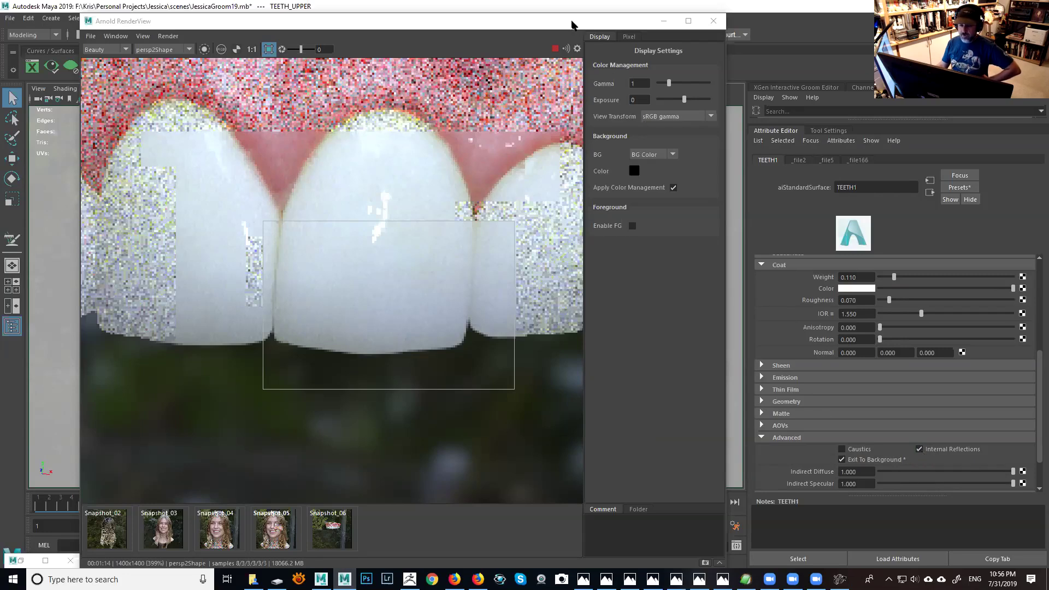
left_click(843, 459)
left_click(919, 450)
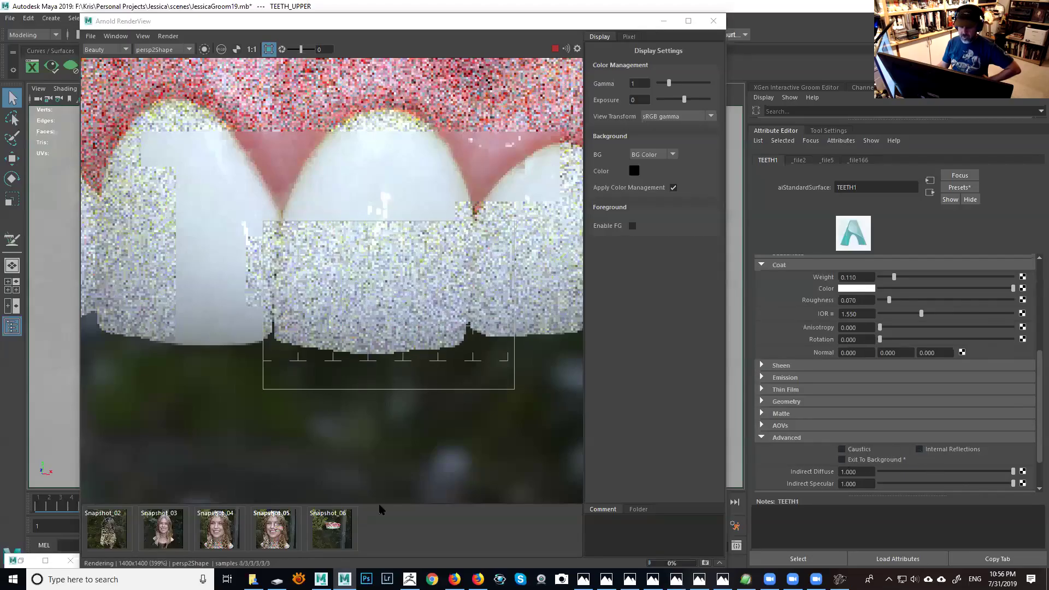
Step: Compare the updated teeth render with Snapshot_06 by repeatedly showing and hiding the snapshot
left_click(339, 533)
left_click(340, 535)
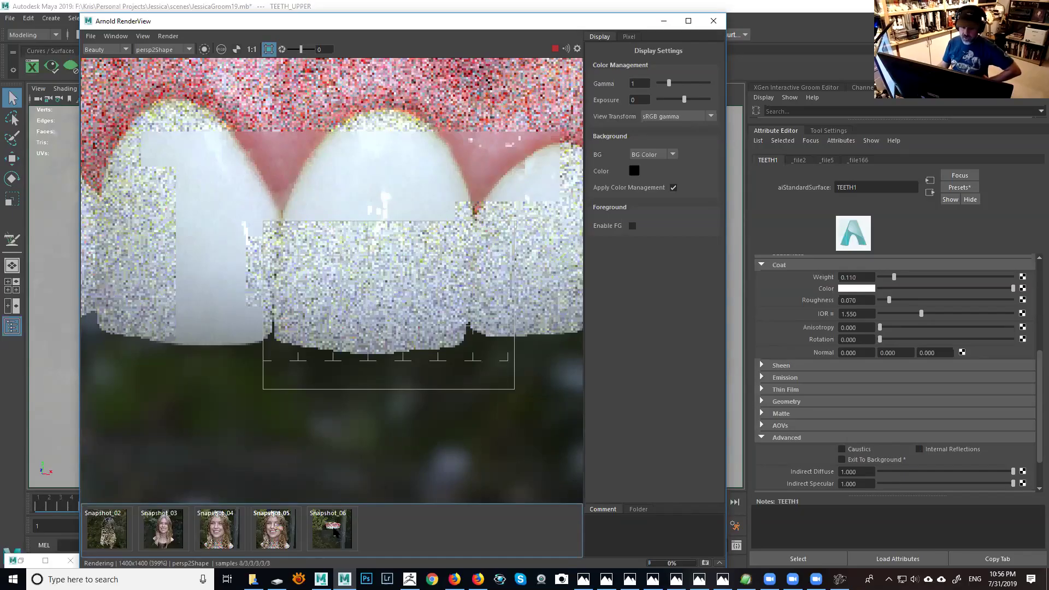
left_click(334, 534)
left_click(334, 534)
left_click(334, 534)
left_click(335, 534)
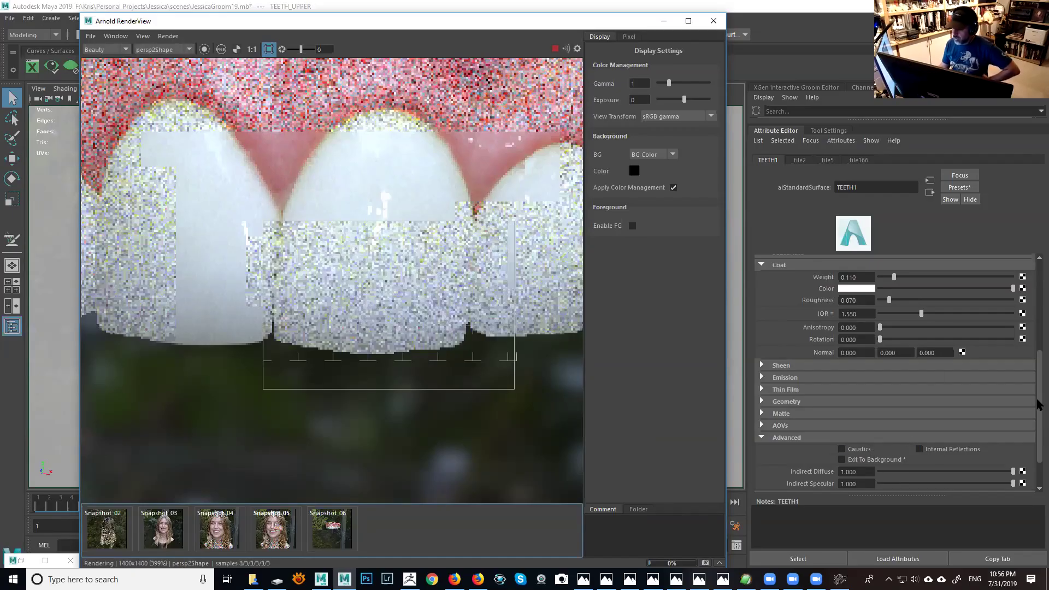
Step: View TEETH1's shading group _TeethUpperSG, return to the shader, and reposition the render window over the viewport
left_click_drag(1039, 389, 1038, 280)
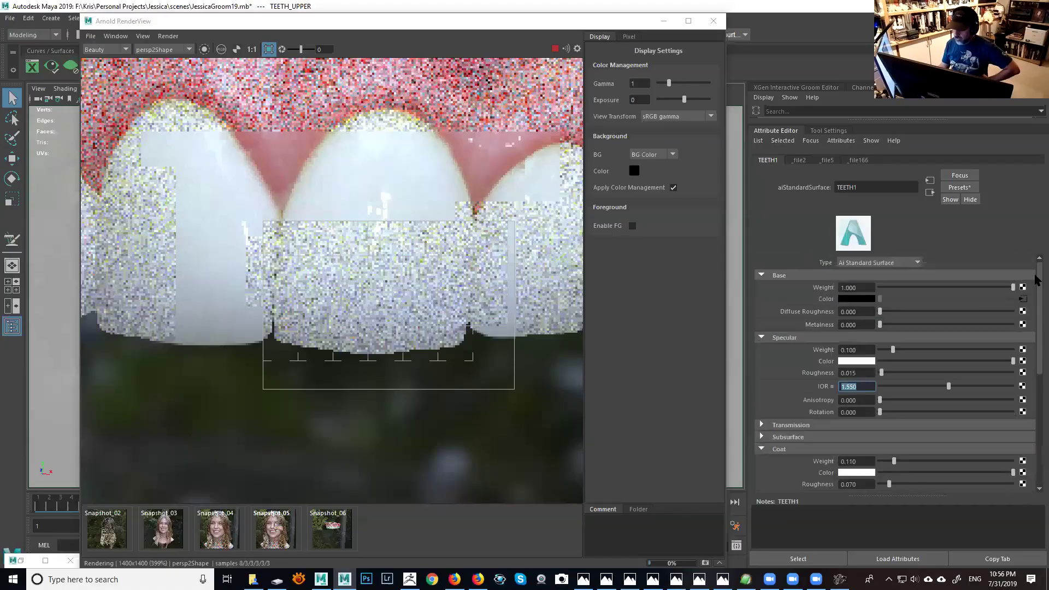
left_click(930, 192)
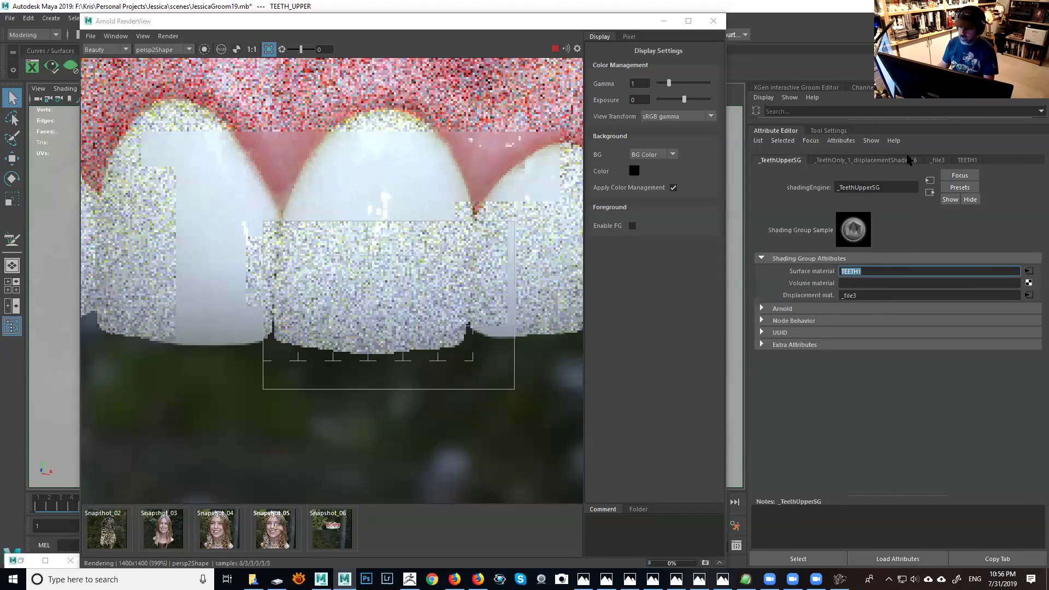
left_click_drag(556, 27, 528, 284)
left_click(966, 160)
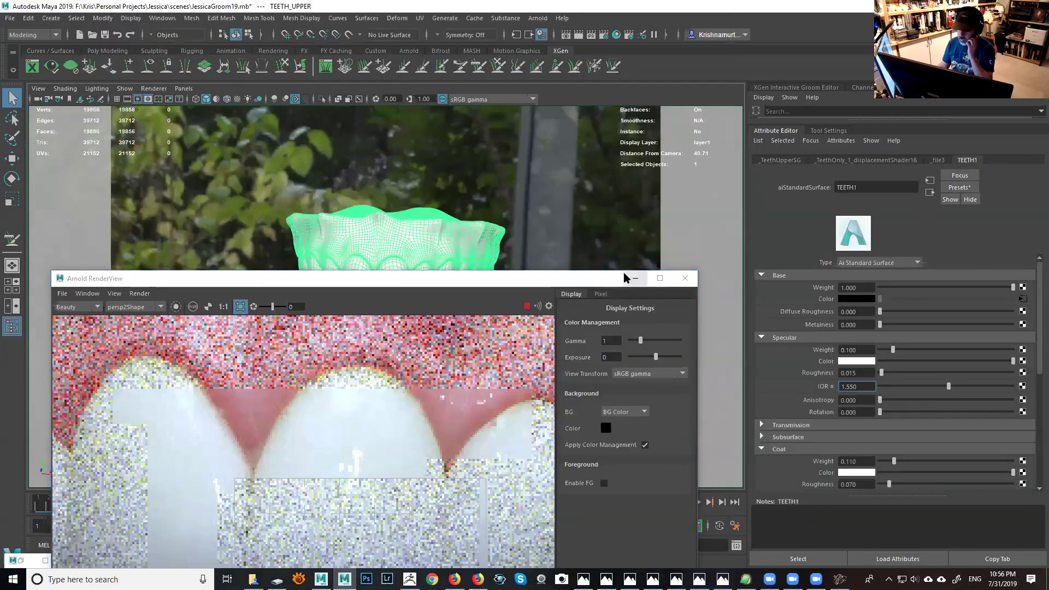
left_click_drag(599, 271, 620, 83)
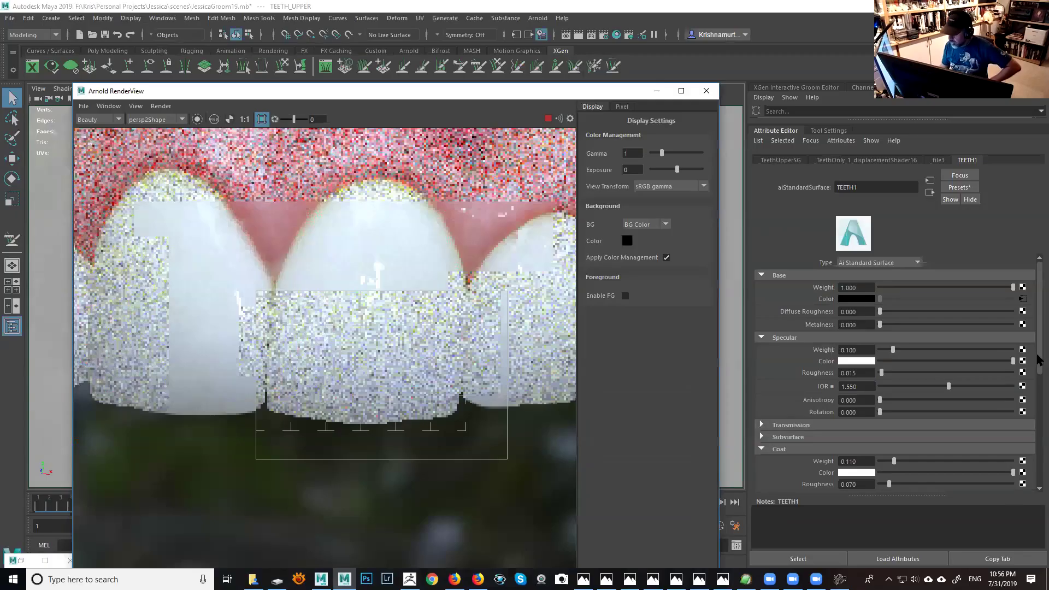
Step: Collapse TEETH1's Coat and Specular settings while reviewing the remaining sections of the shader
left_click_drag(1038, 352, 1038, 402)
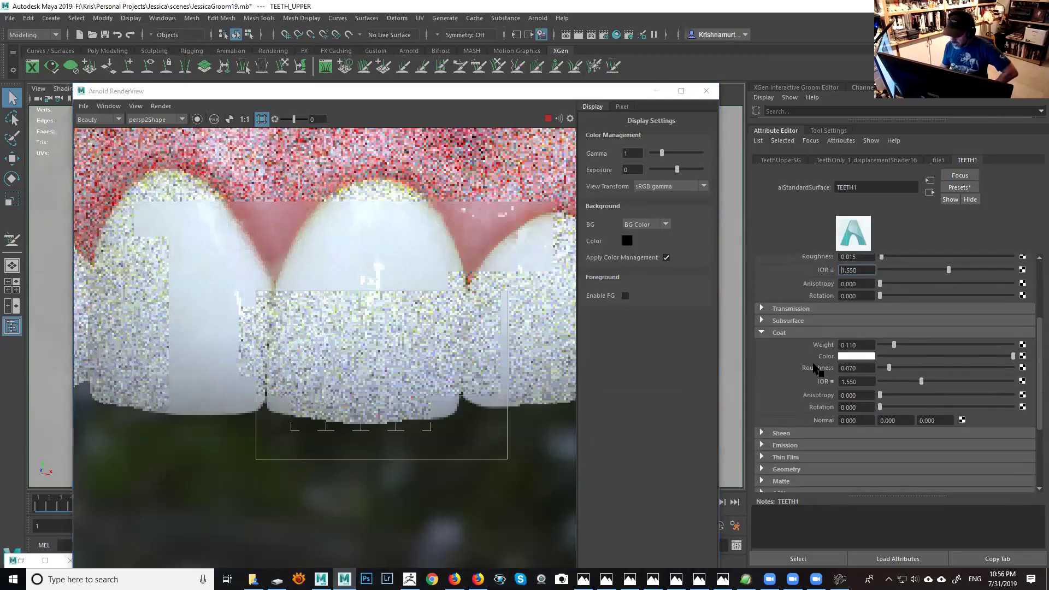
left_click(763, 333)
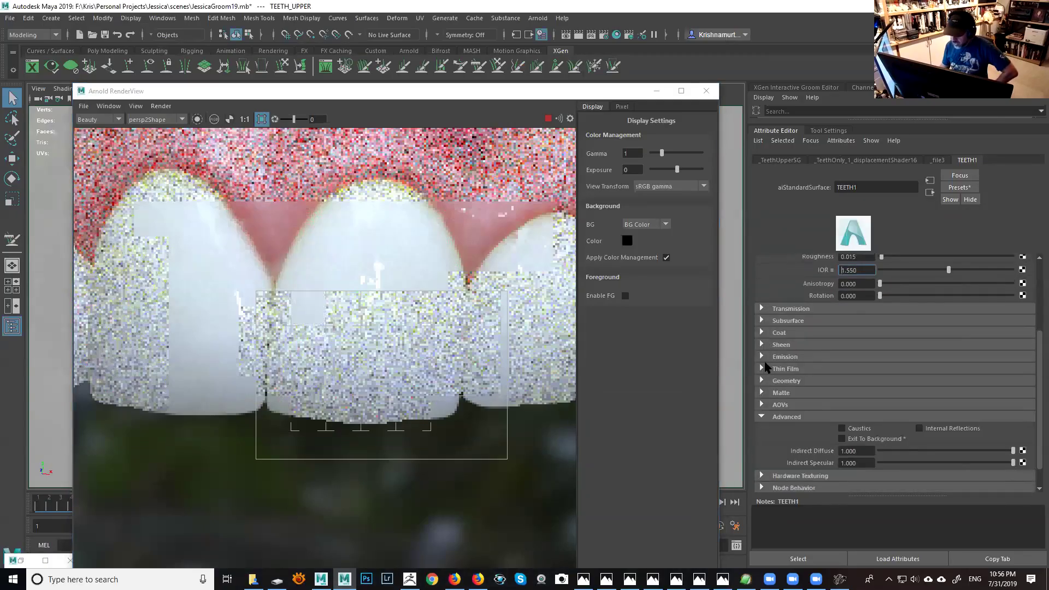
scroll(790, 437, "down", 2)
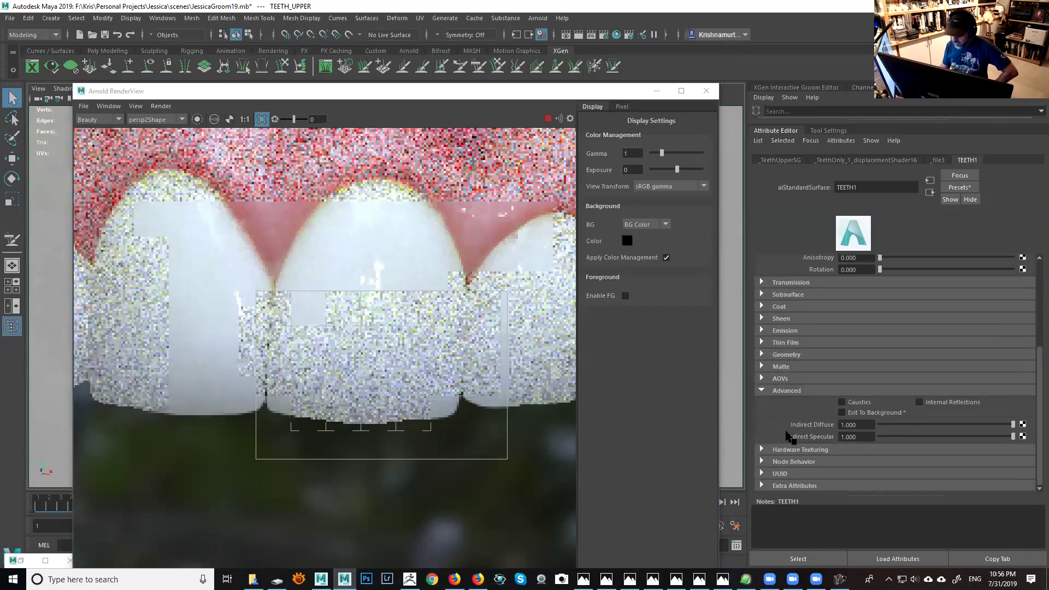
scroll(788, 437, "up", 6)
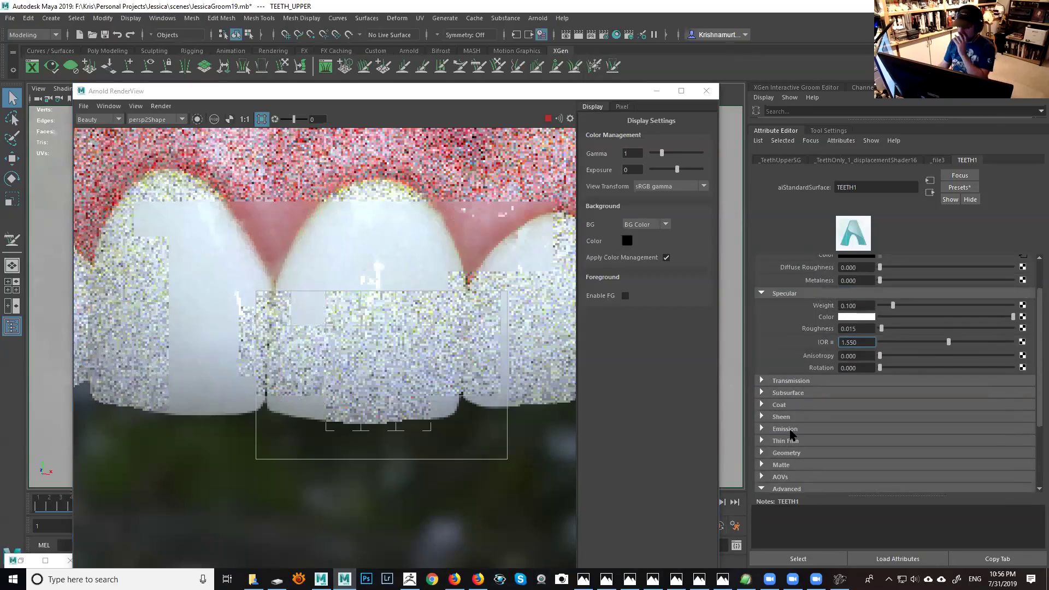
scroll(806, 331, "down", 2)
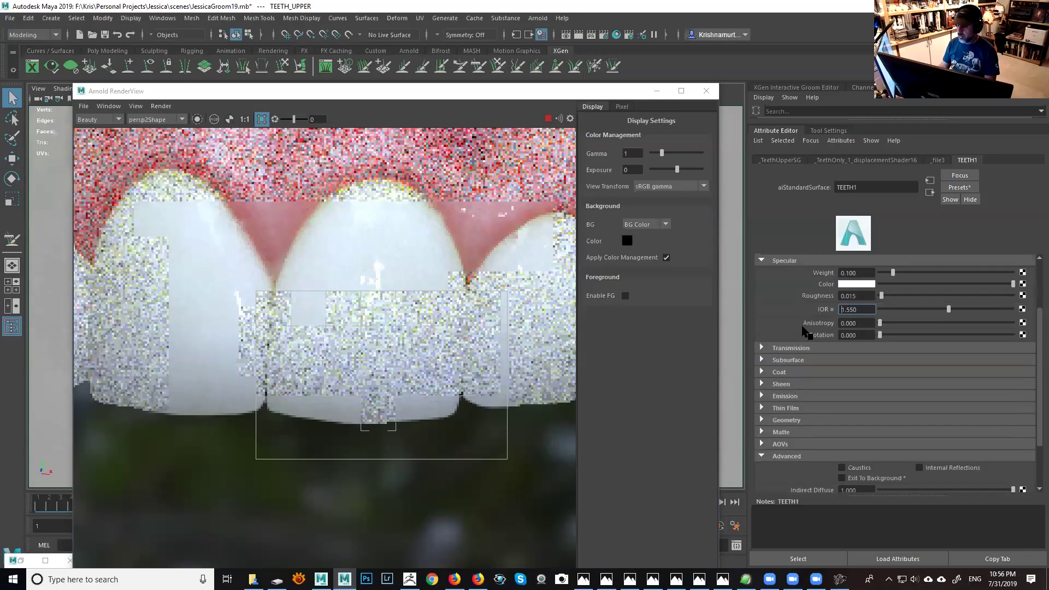
scroll(806, 330, "up", 5)
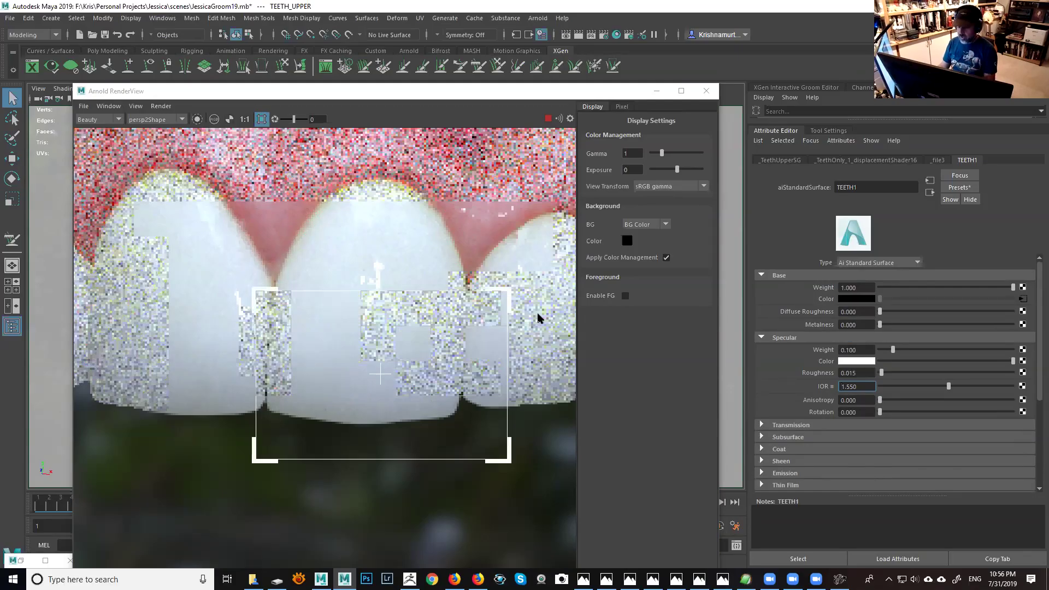
left_click(761, 338)
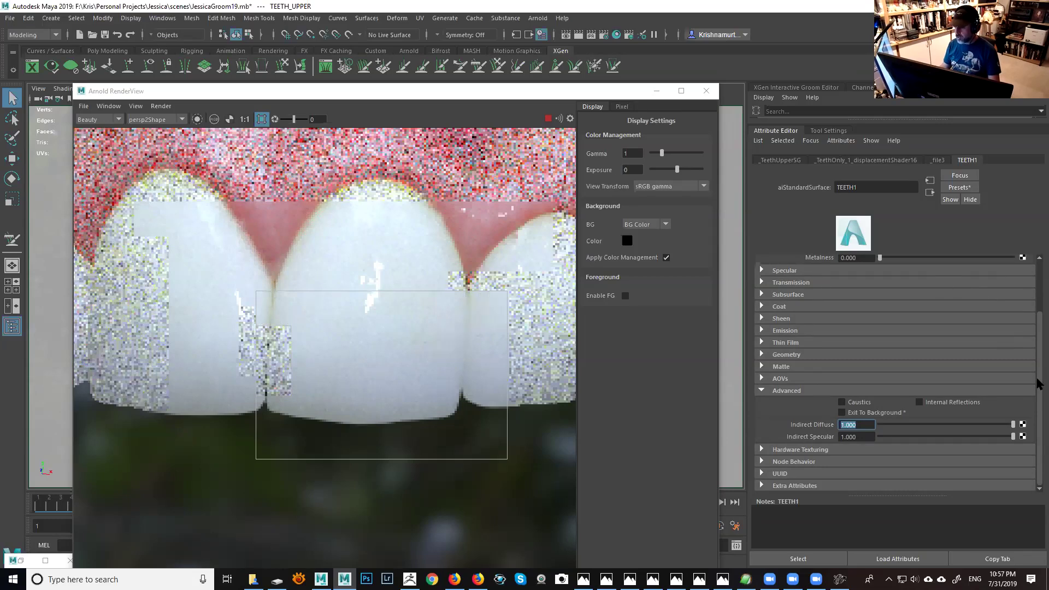
Step: Open TEETH1's output shading group once more, go back to the shader, and shift the render window
scroll(1038, 377, "up", 3)
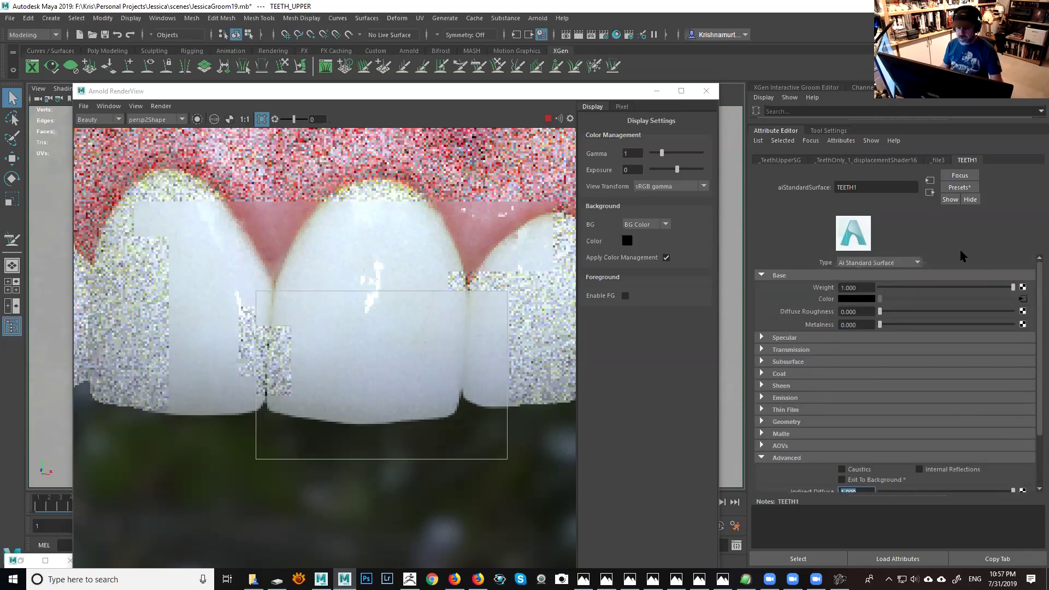
left_click(930, 193)
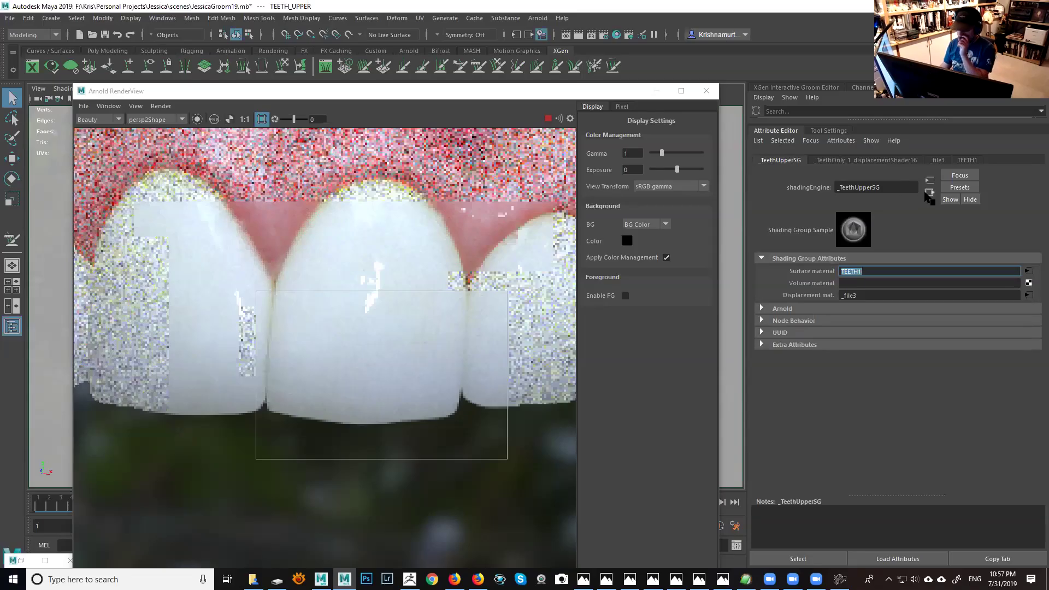
left_click(930, 180)
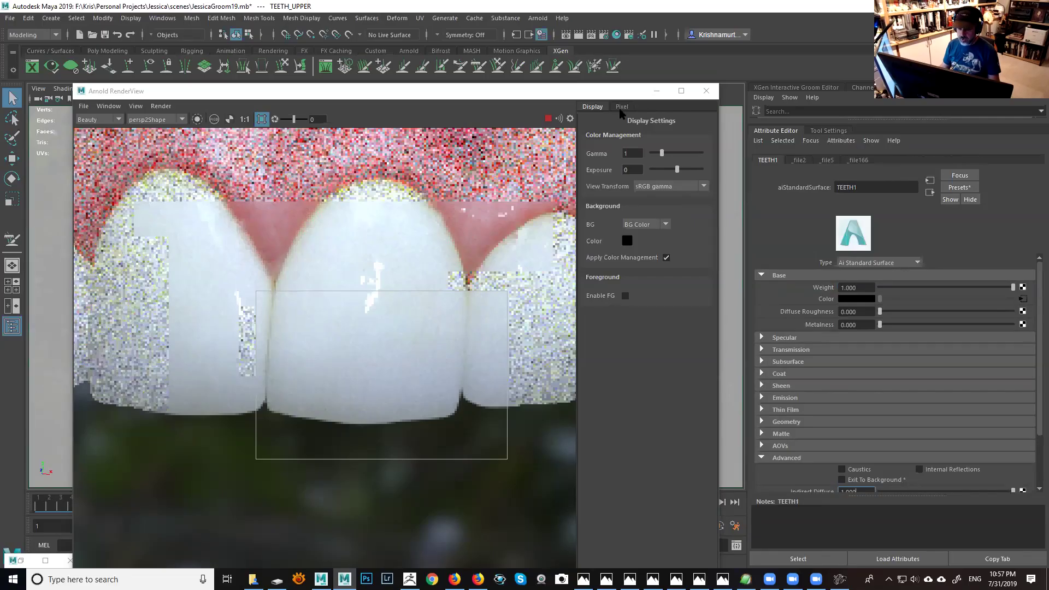
mouse_move(596, 99)
left_mouse_down()
mouse_move(618, 336)
mouse_move(611, 94)
left_mouse_up()
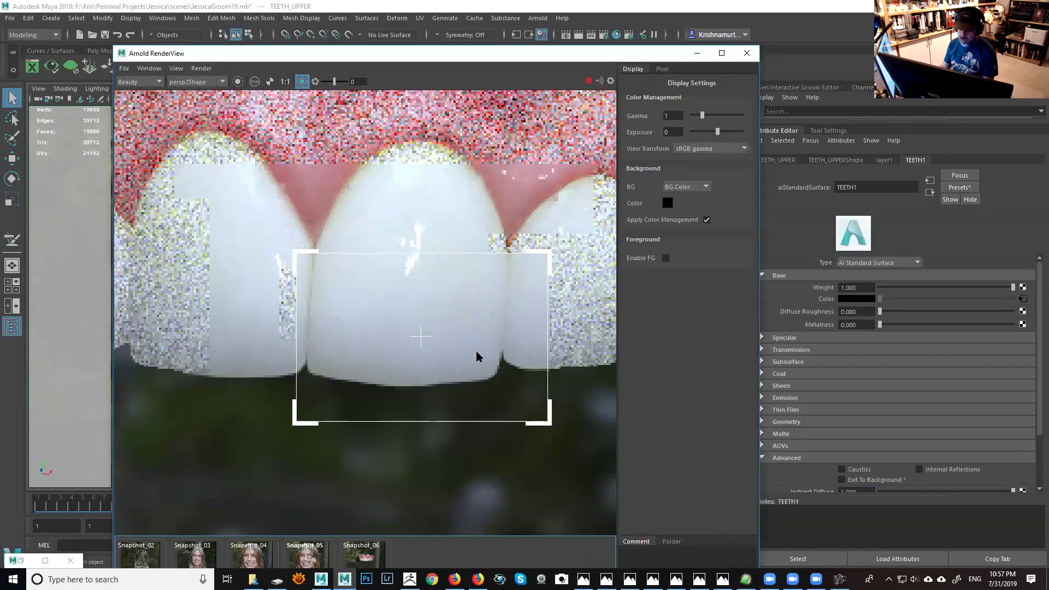
Step: Display Snapshot_04 of the full face to examine the teeth in context, keeping the shader attributes uncovered
scroll(482, 358, "down", 5)
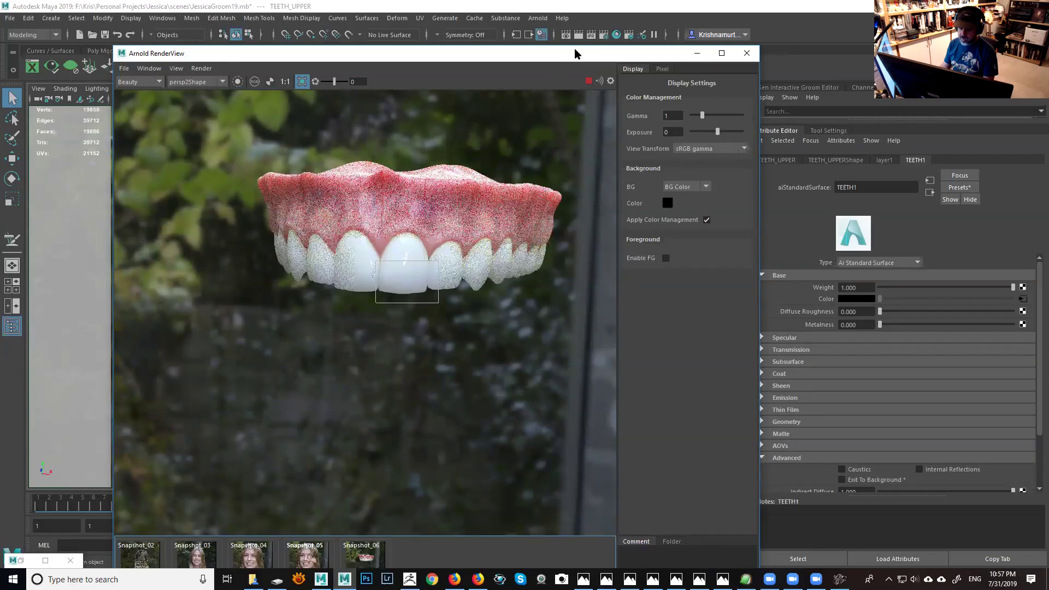
left_click_drag(575, 53, 599, 23)
left_click(294, 539)
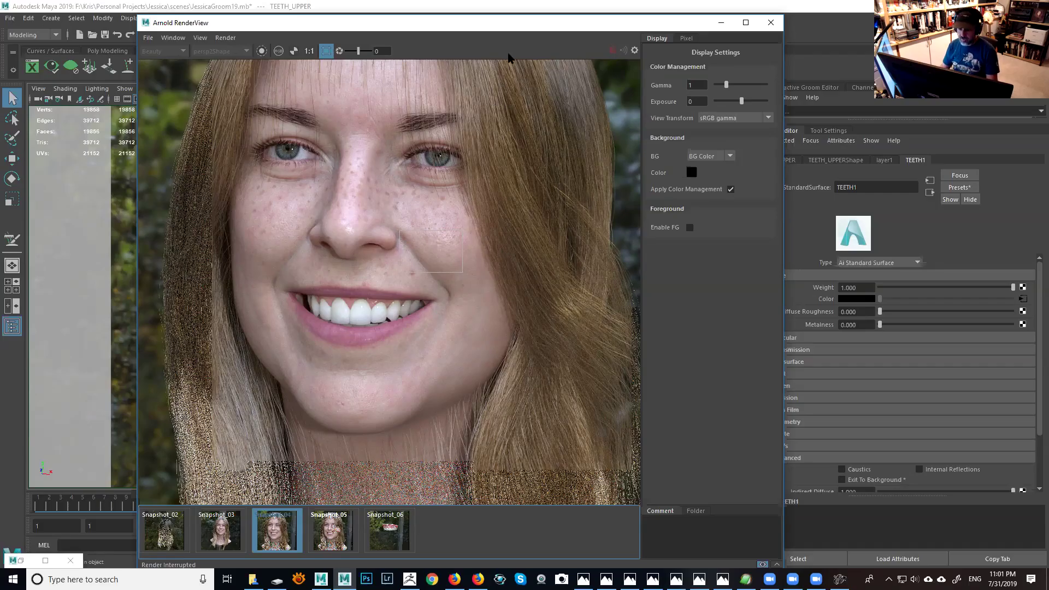
left_click_drag(616, 26, 540, 43)
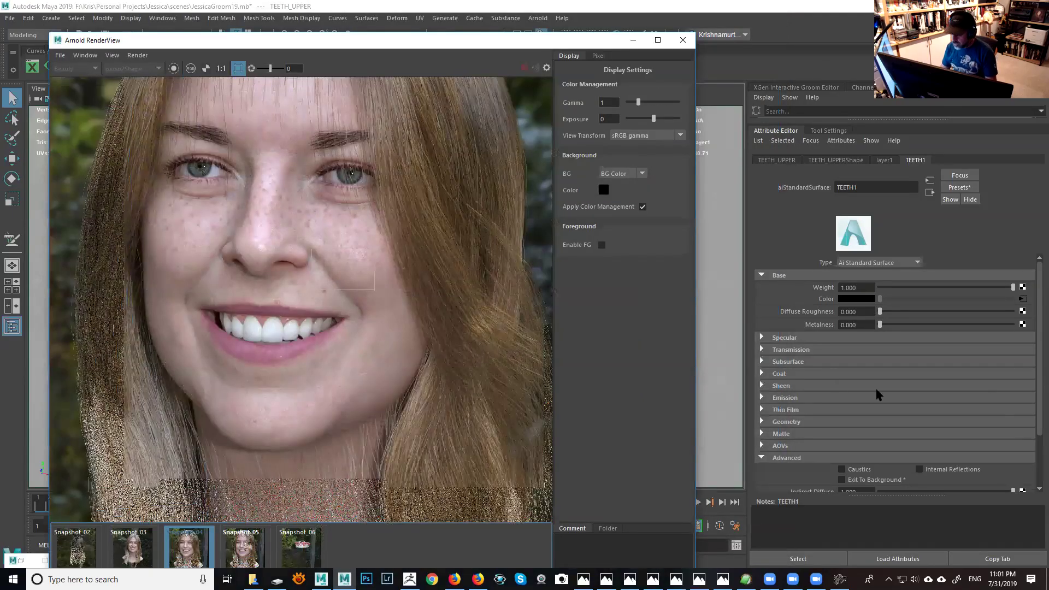
Step: Collapse TEETH1's Advanced settings and return to the beginning of the shader's attributes
left_click_drag(1037, 391, 1039, 451)
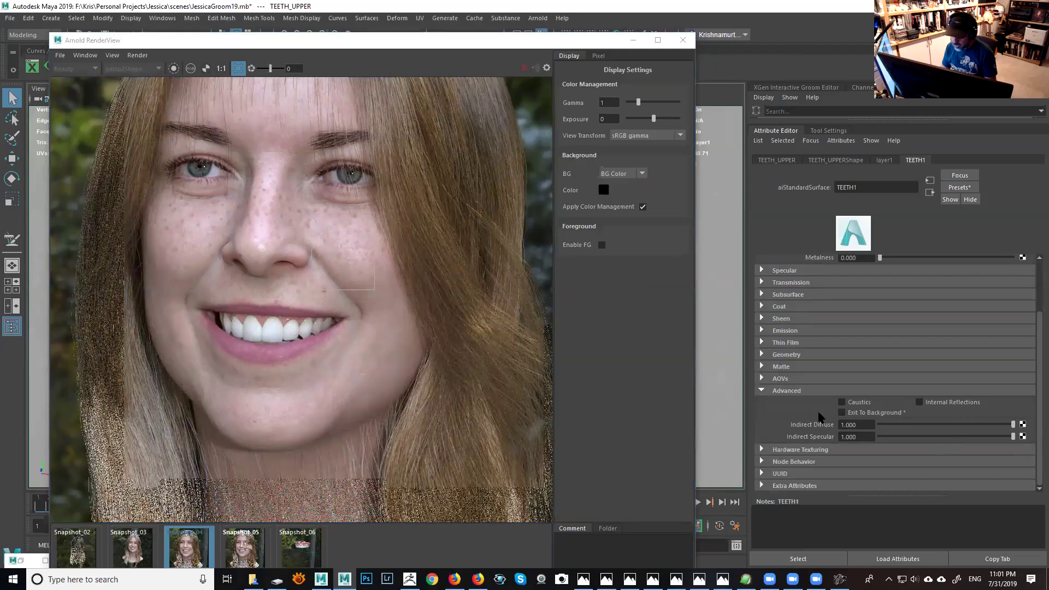
left_click(762, 391)
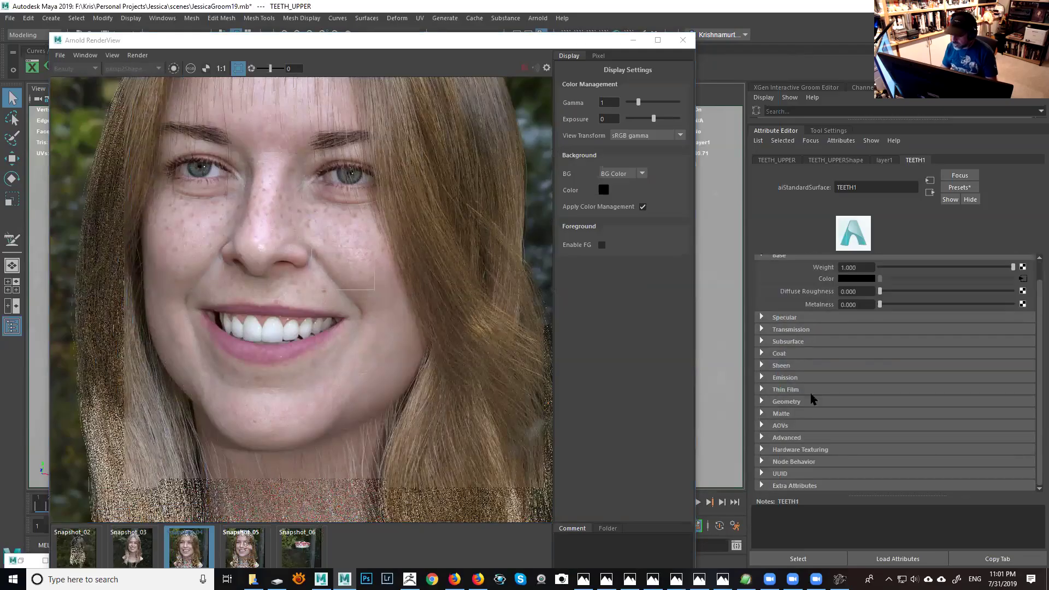
left_click_drag(1037, 344, 1035, 296)
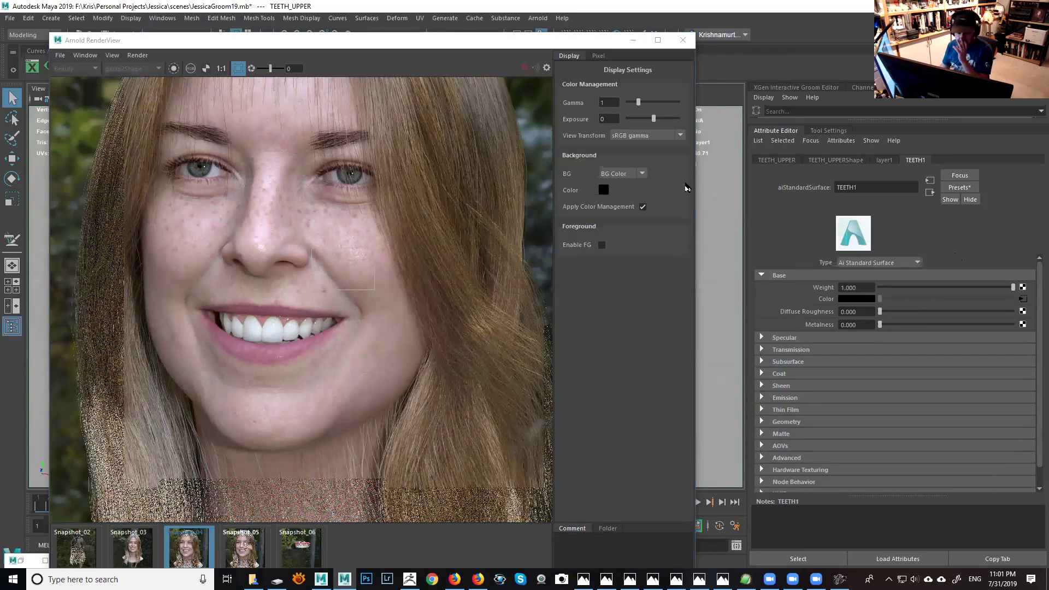
Step: Hide Snapshot_04, stop the live render and turn off the crop region, repositioning the render window
left_click(599, 50)
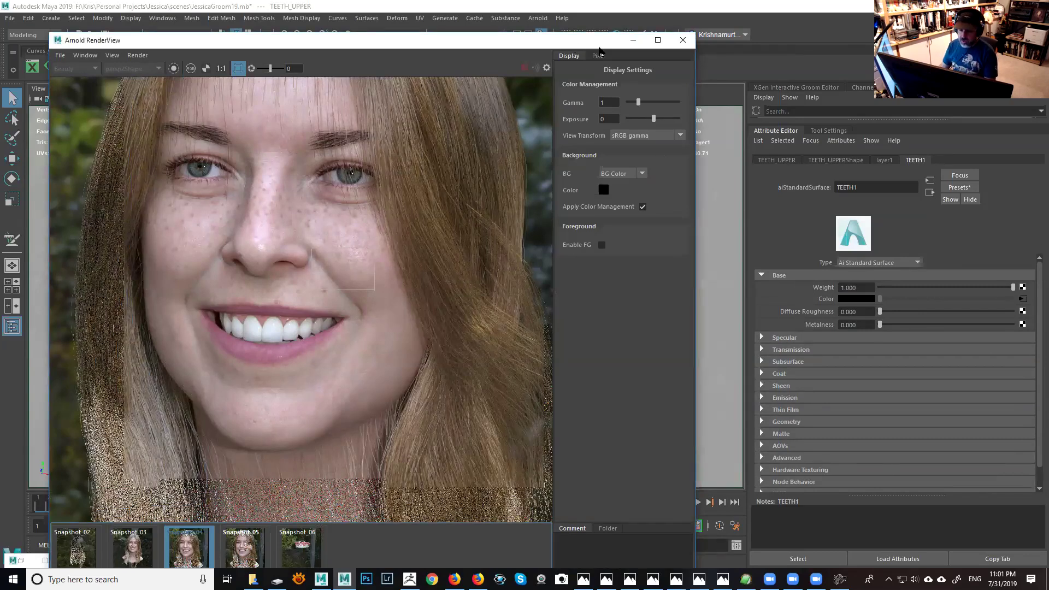
left_click_drag(600, 50, 784, 53)
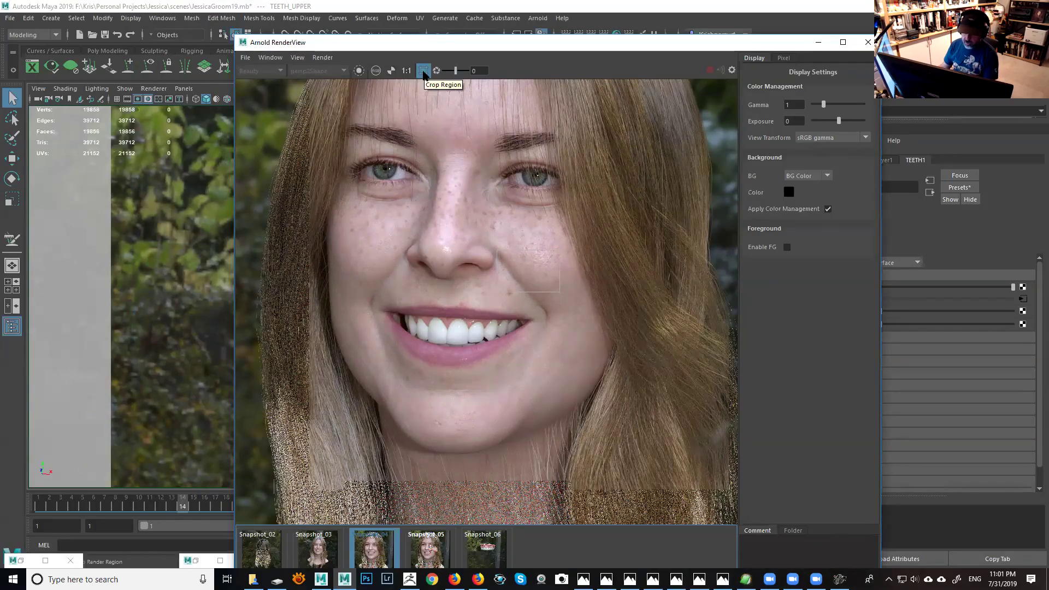
left_click(367, 553)
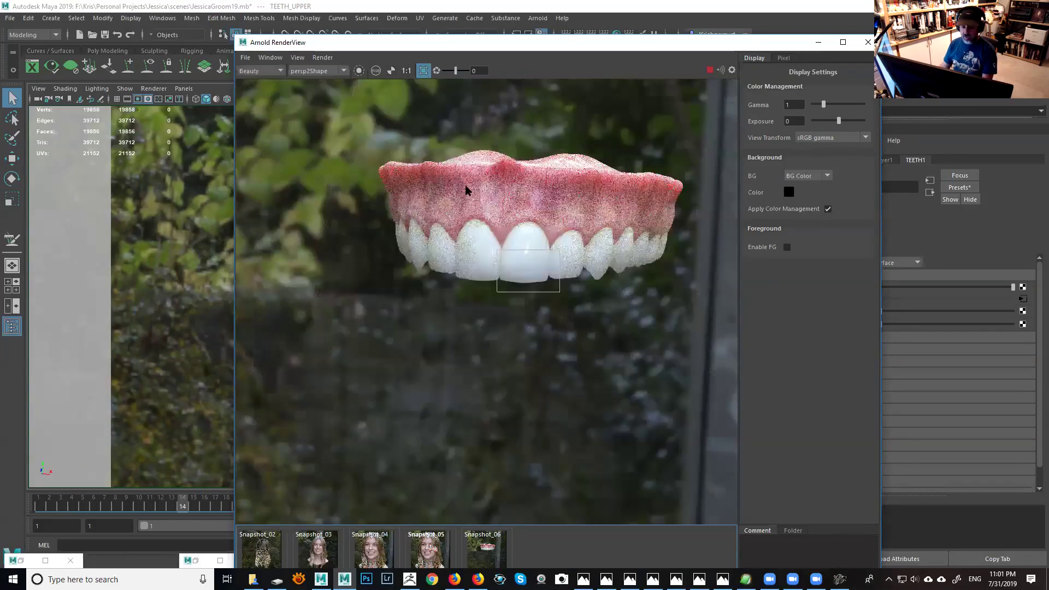
left_click(719, 71)
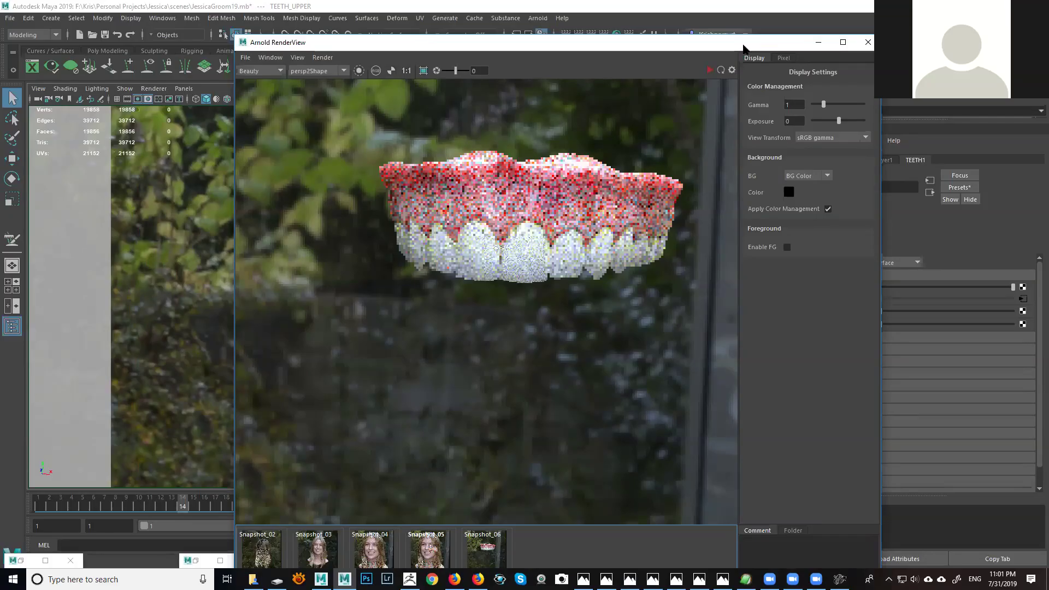
left_click_drag(741, 42, 729, 28)
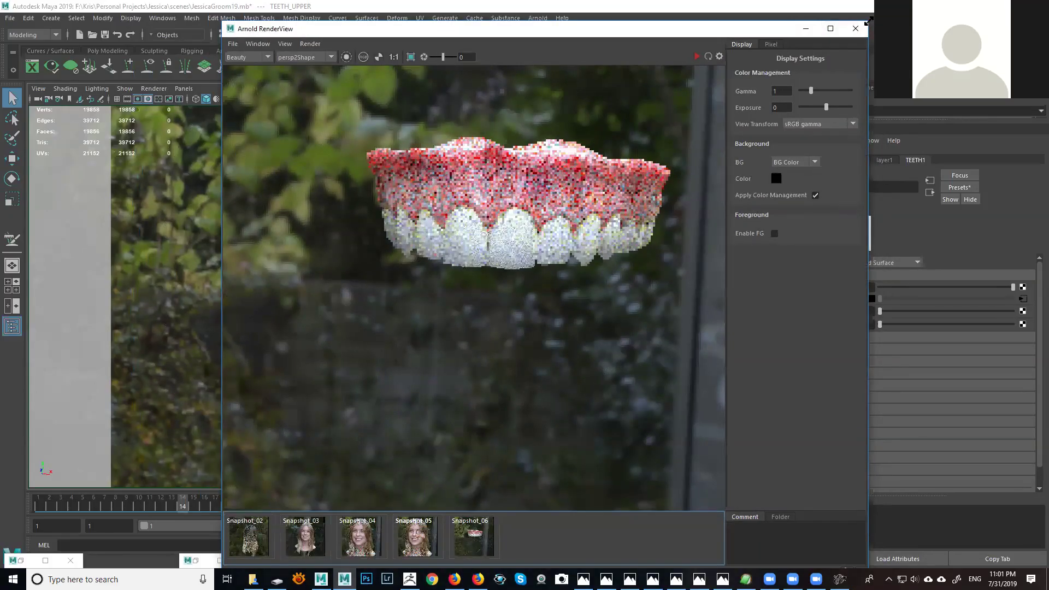
Step: Shrink the render window clear of the shader attributes and display Snapshot_04, closing in on the smiling face
left_click_drag(869, 22, 716, 88)
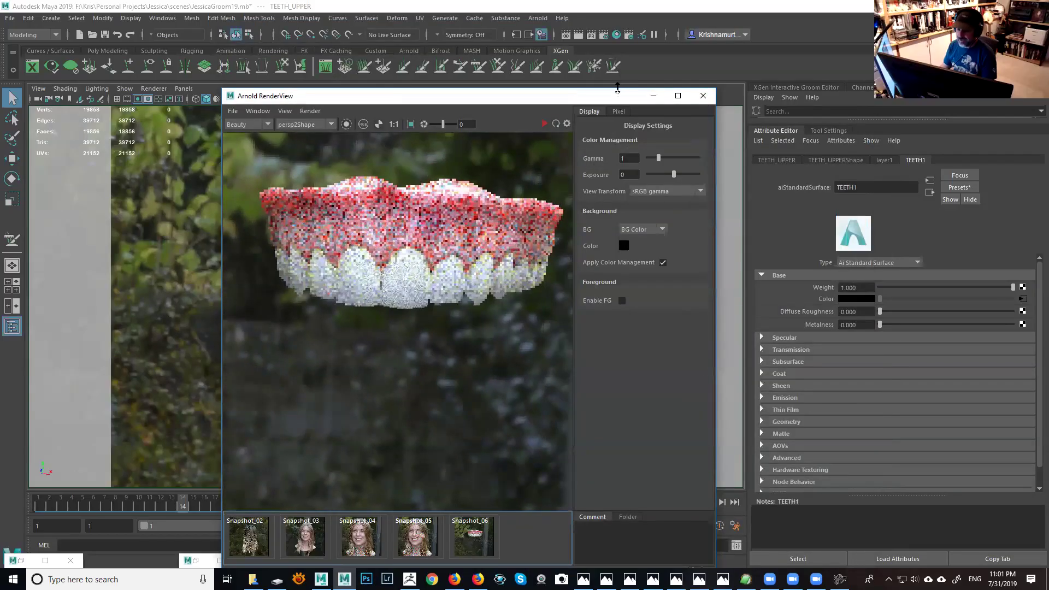
left_click_drag(617, 88, 655, 98)
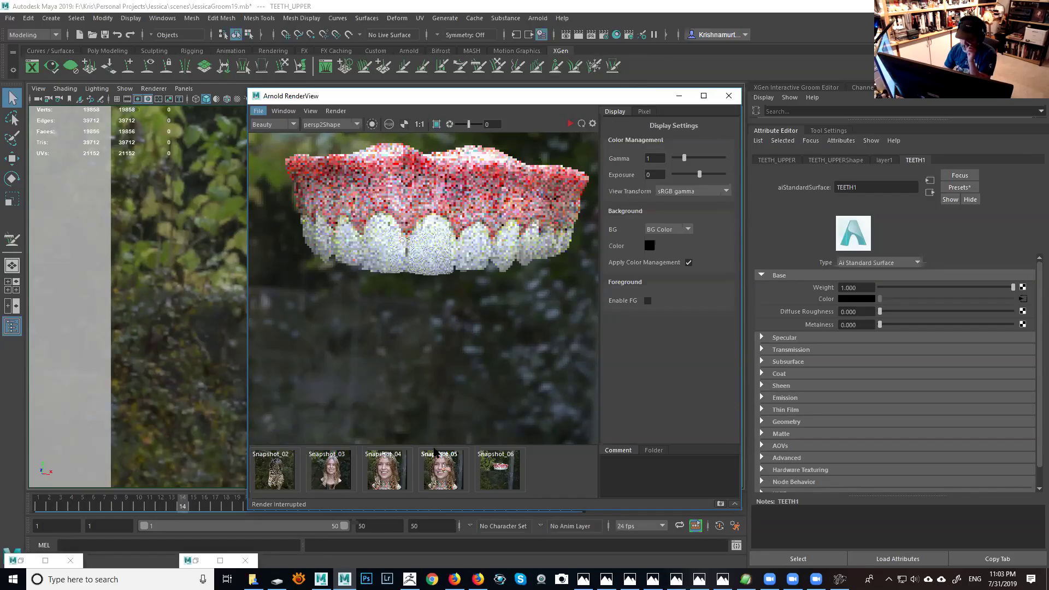
left_click(389, 485)
middle_click_drag(451, 258, 477, 291)
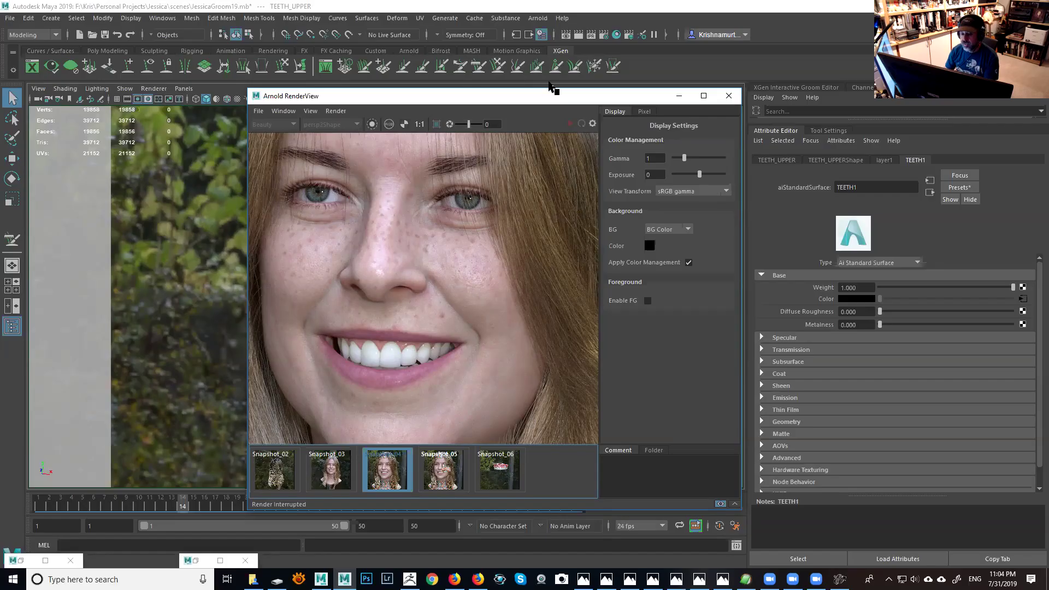
Step: Reposition the render window over the viewport and minimise it to uncover the teeth model
left_click_drag(566, 103, 505, 74)
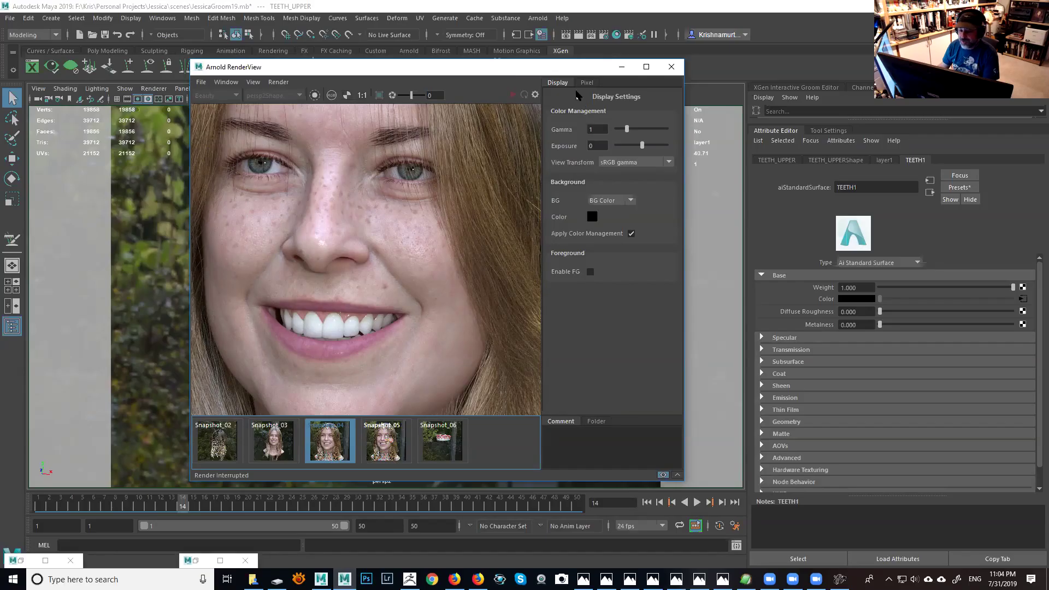
left_click_drag(570, 71, 586, 68)
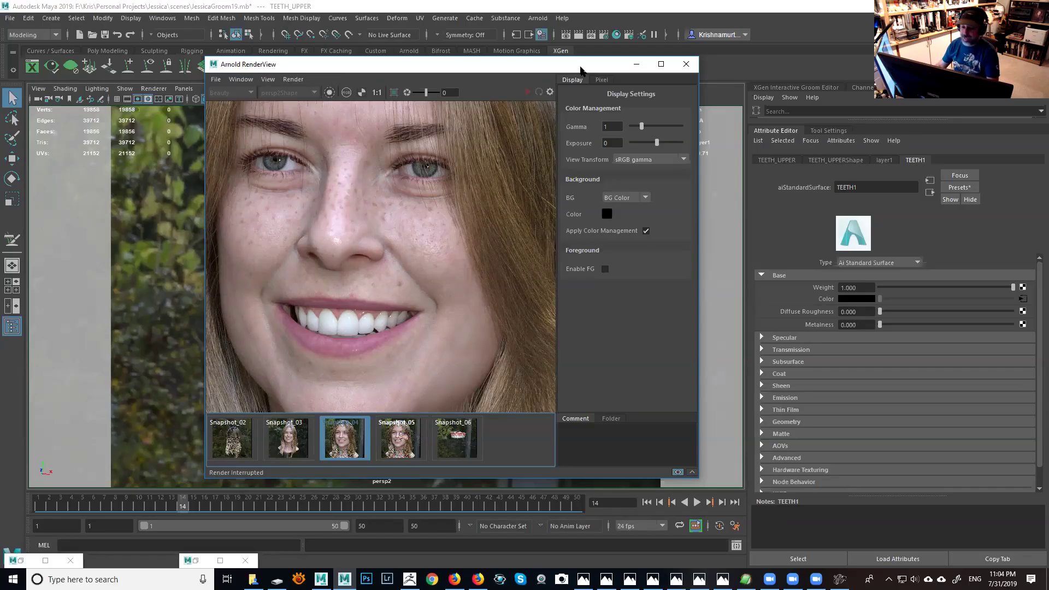
left_click(633, 69)
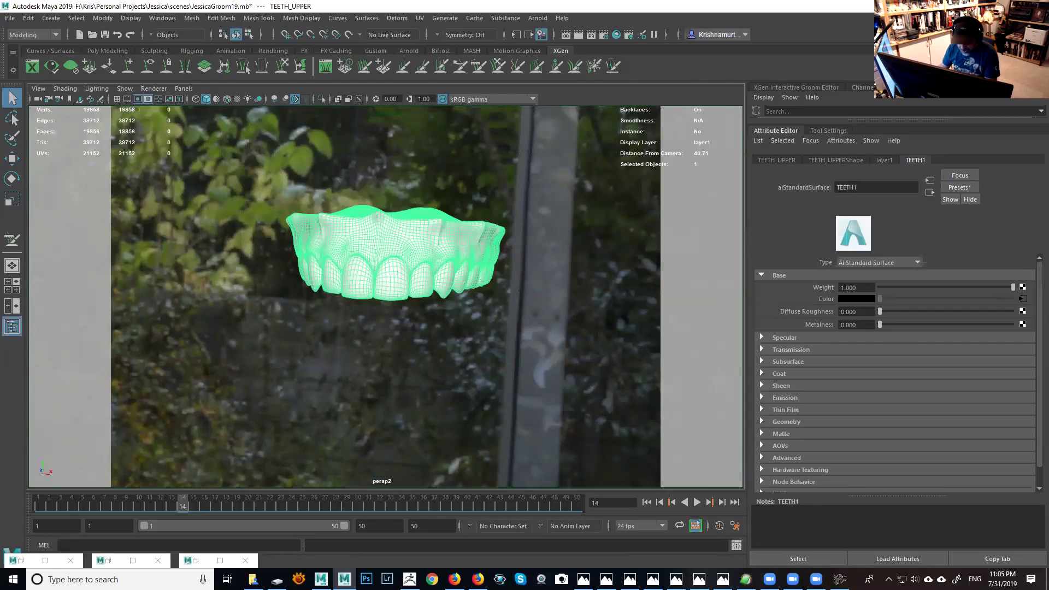
Step: Switch to ZBrush, assign StartupMaterial to the upper teeth model and turn it to a front view
left_click(410, 580)
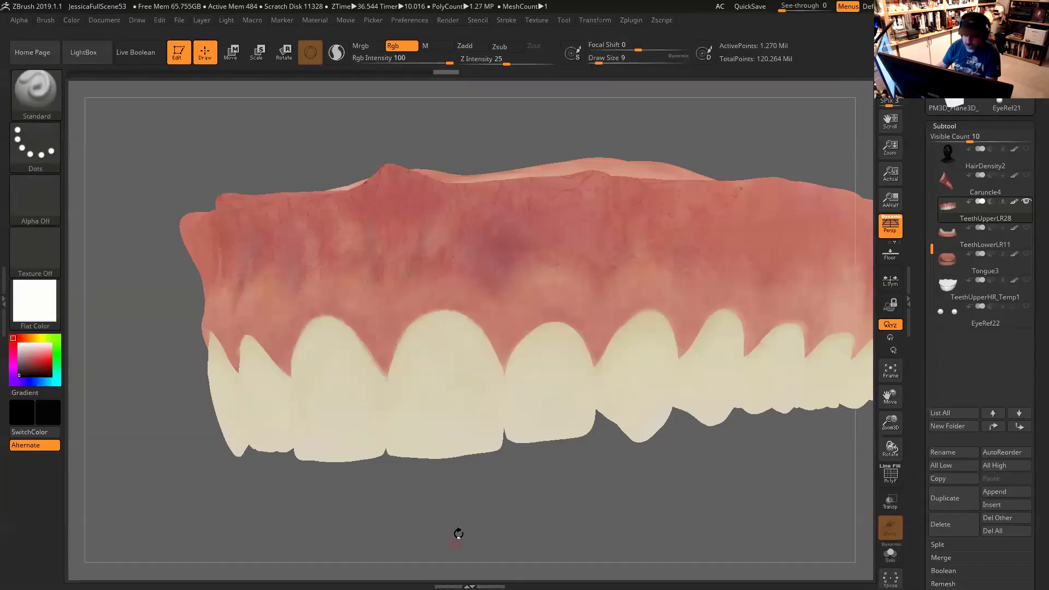
left_click(34, 316)
left_click(137, 267)
mouse_move(665, 445)
left_mouse_down()
mouse_move(663, 370)
mouse_move(722, 362)
mouse_move(780, 279)
left_mouse_up()
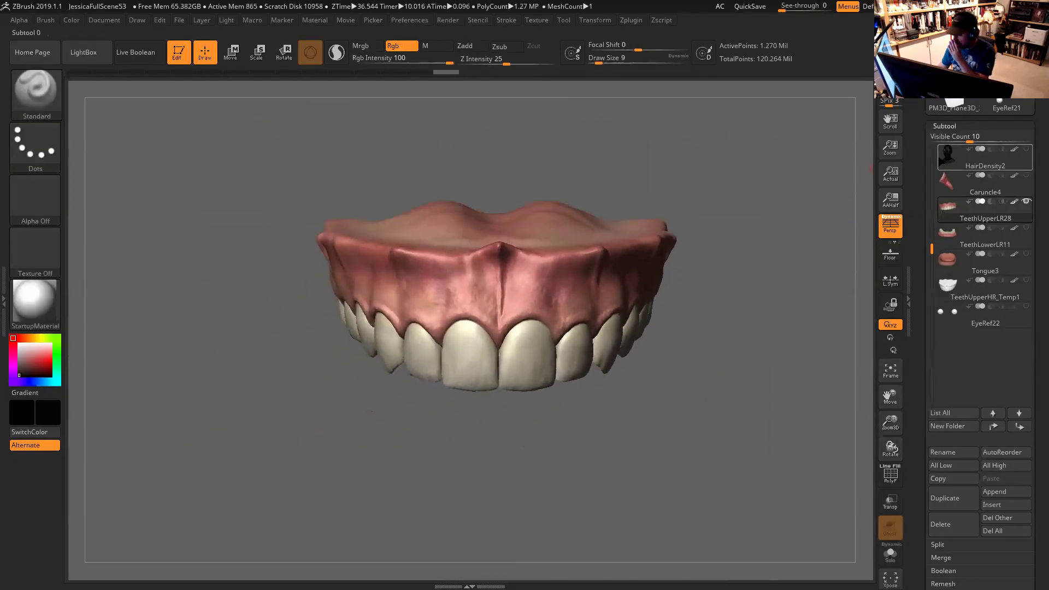
Step: Make the JessHead_LR30 subtool active and frame the whole head in a three-quarter view
left_click_drag(931, 249, 931, 156)
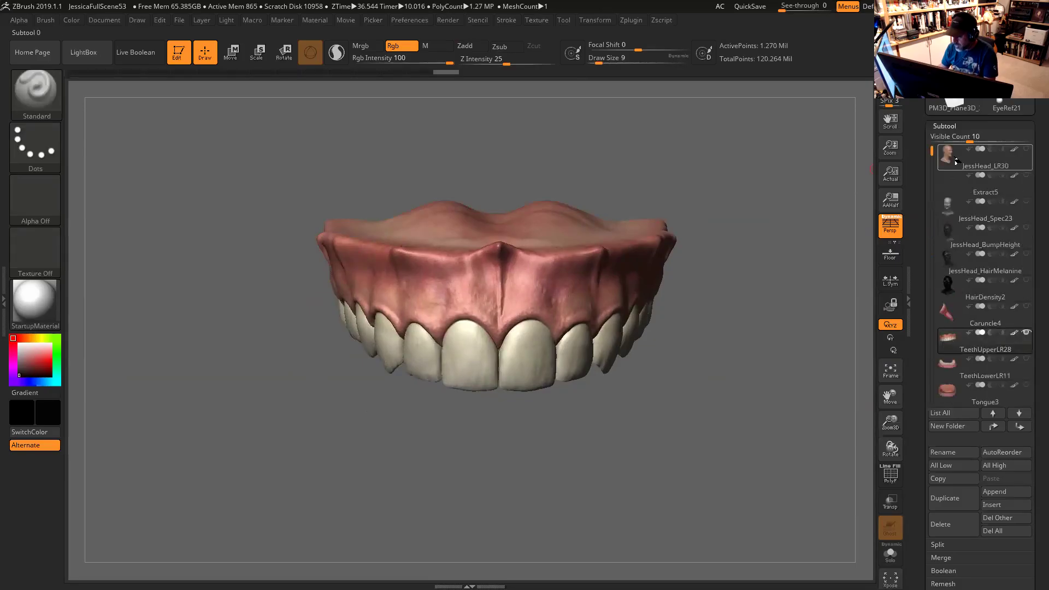
left_click(948, 156)
key("f")
left_click_drag(754, 267, 908, 245)
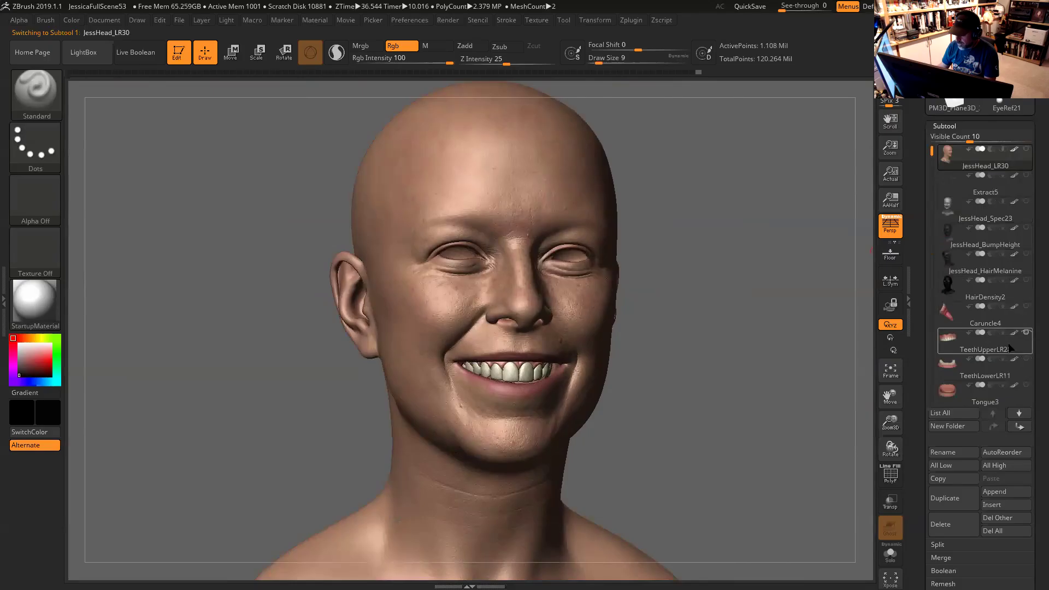
Step: Toggle the TeethUpperLR28 subtool off and on, and show TeethLowerLR11 inside the mouth
mouse_move(1012, 352)
left_click(1024, 333)
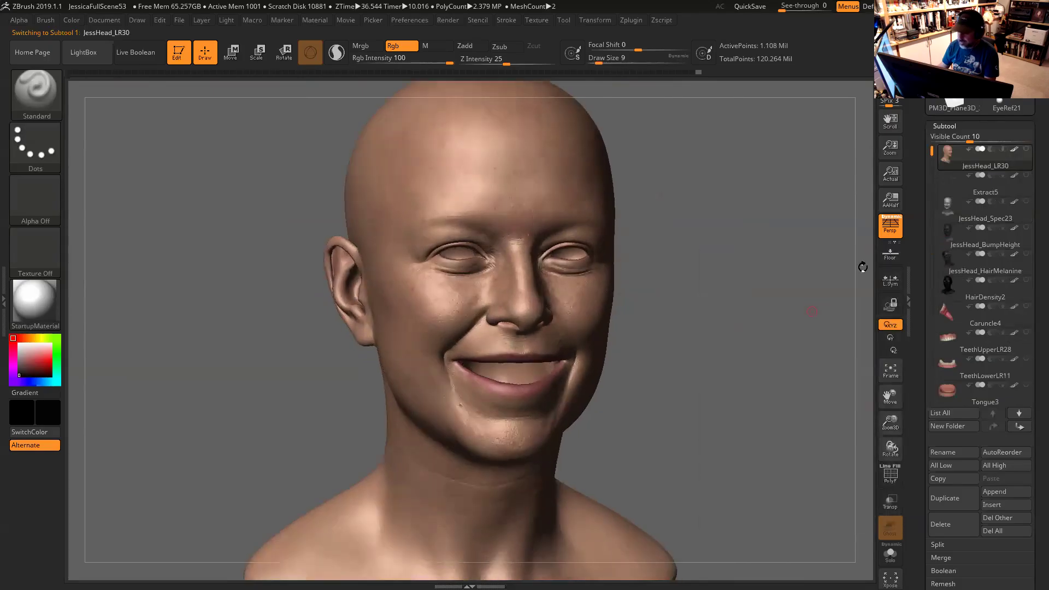
left_click_drag(931, 153, 929, 233)
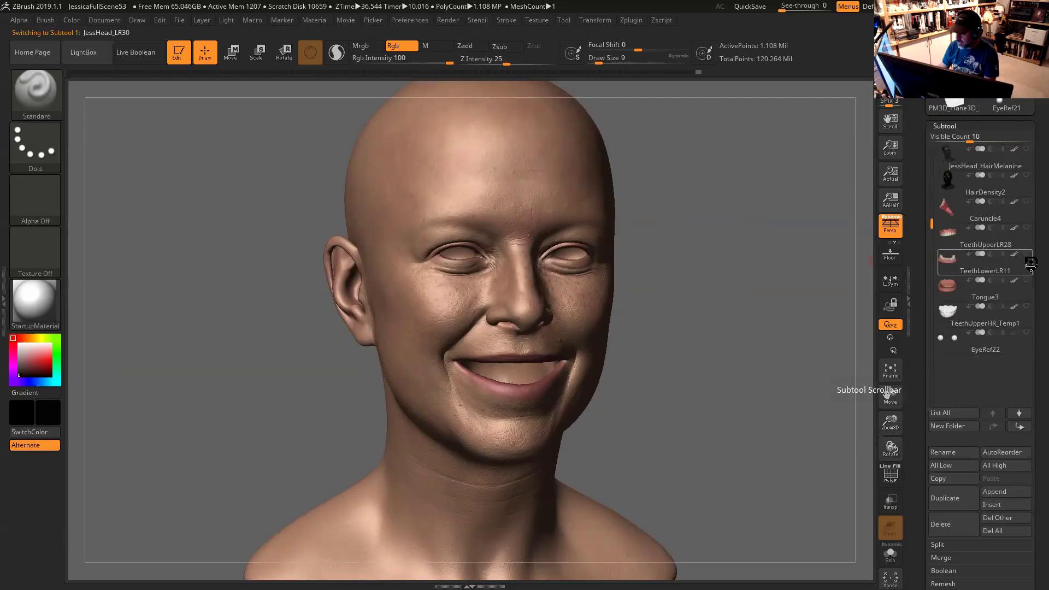
left_click(1024, 227)
left_click(1024, 254)
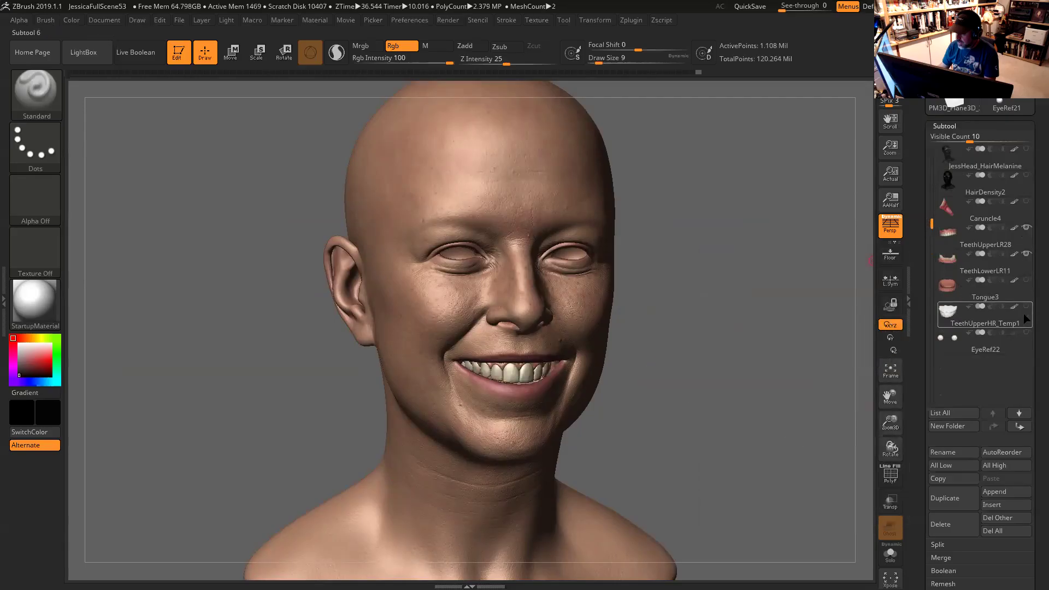
Step: Show the EyeRef22 subtool and choose a muted pink as the active colour, tinting the eyes
left_click(1025, 333)
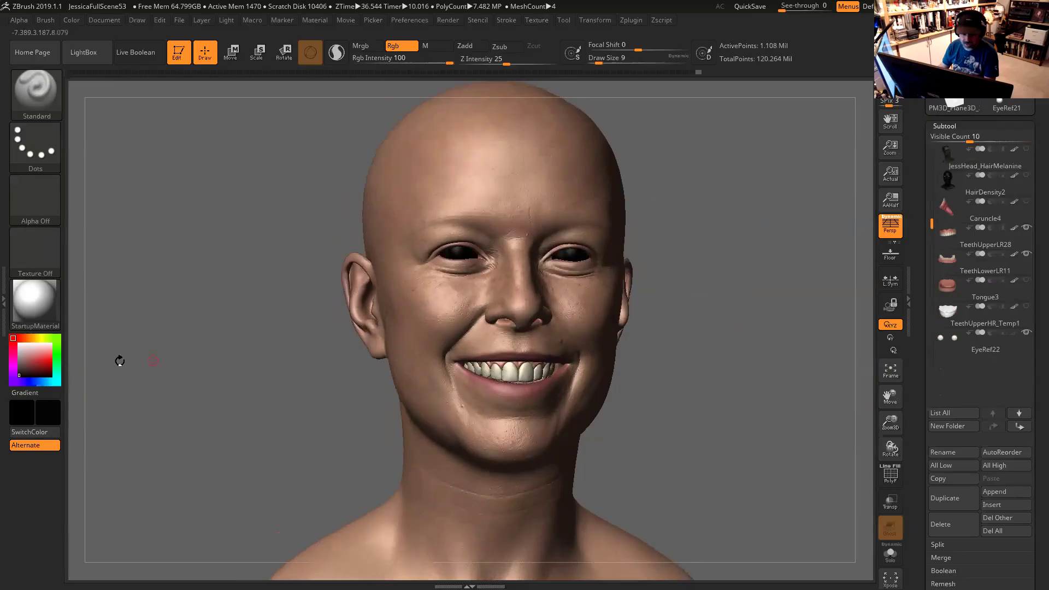
left_click(27, 353)
mouse_move(727, 312)
left_mouse_down("alt")
mouse_move(703, 323)
mouse_move(738, 300)
mouse_move(709, 316)
mouse_move(703, 279)
mouse_move(742, 276)
mouse_move(727, 236)
mouse_move(776, 218)
mouse_move(719, 176)
mouse_move(733, 187)
mouse_move(729, 211)
mouse_move(713, 215)
mouse_move(740, 253)
mouse_move(761, 241)
mouse_move(750, 267)
mouse_move(744, 229)
left_mouse_up("alt")
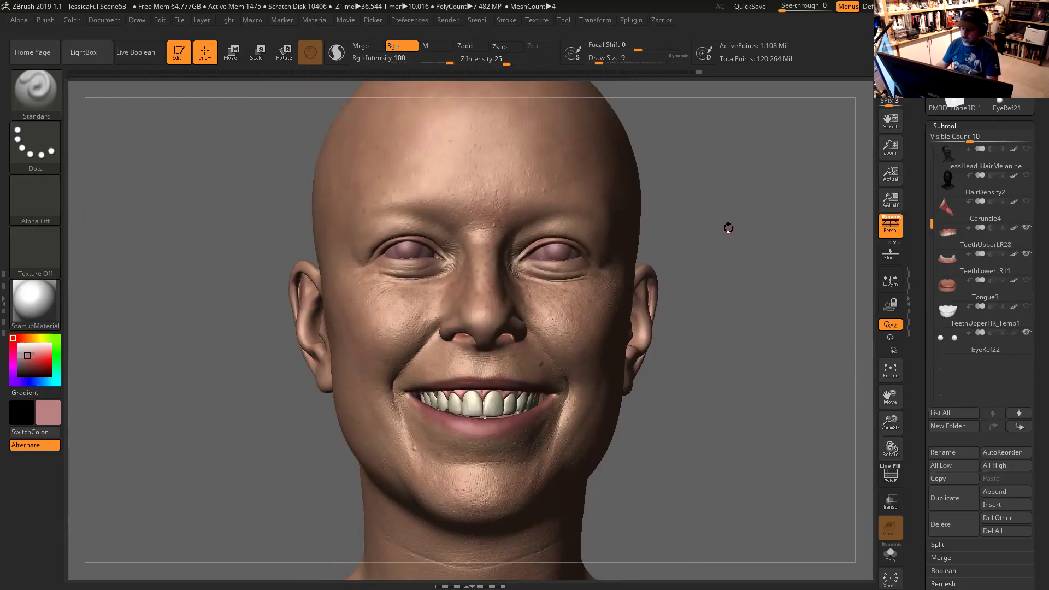
Step: Examine the head sculpt from front, three-quarter, low and side angles, checking how the teeth sit within the smile
mouse_move(792, 267)
left_mouse_down()
mouse_move(782, 274)
mouse_move(806, 264)
mouse_move(790, 266)
left_mouse_up()
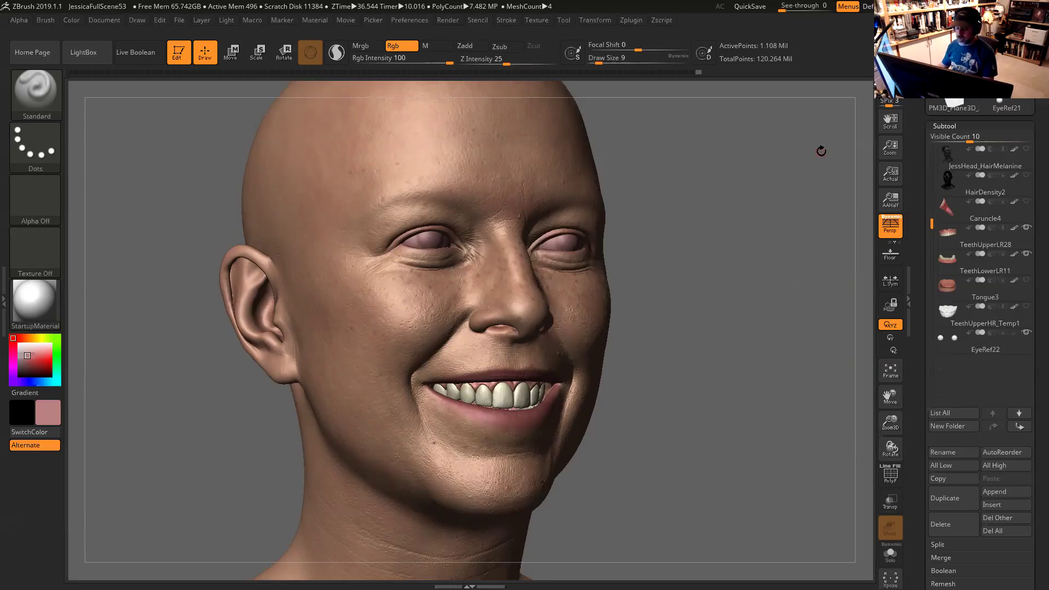
left_click_drag(711, 344, 742, 339)
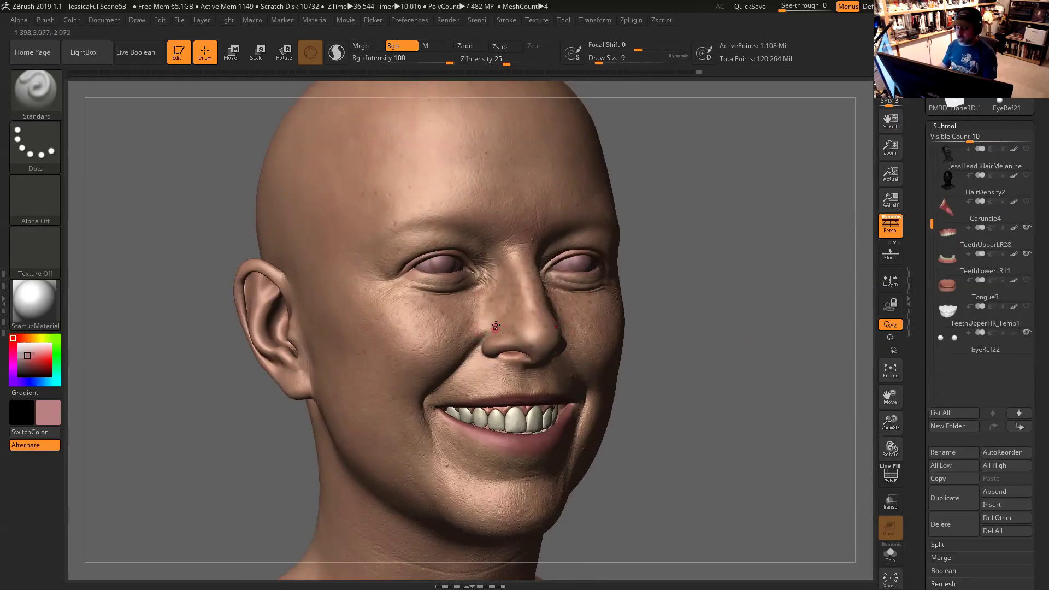
left_click_drag(750, 328, 769, 291, "alt")
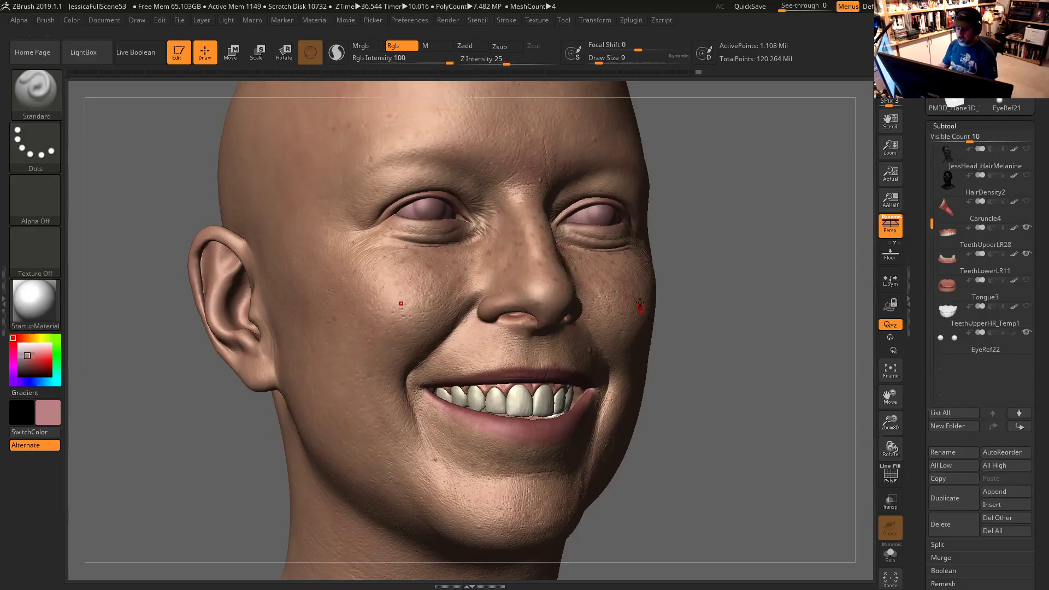
mouse_move(698, 375)
left_mouse_down()
mouse_move(687, 346)
mouse_move(693, 324)
mouse_move(689, 342)
mouse_move(707, 335)
mouse_move(703, 345)
mouse_move(697, 330)
mouse_move(653, 320)
mouse_move(693, 304)
mouse_move(633, 304)
mouse_move(687, 323)
mouse_move(683, 297)
left_mouse_up()
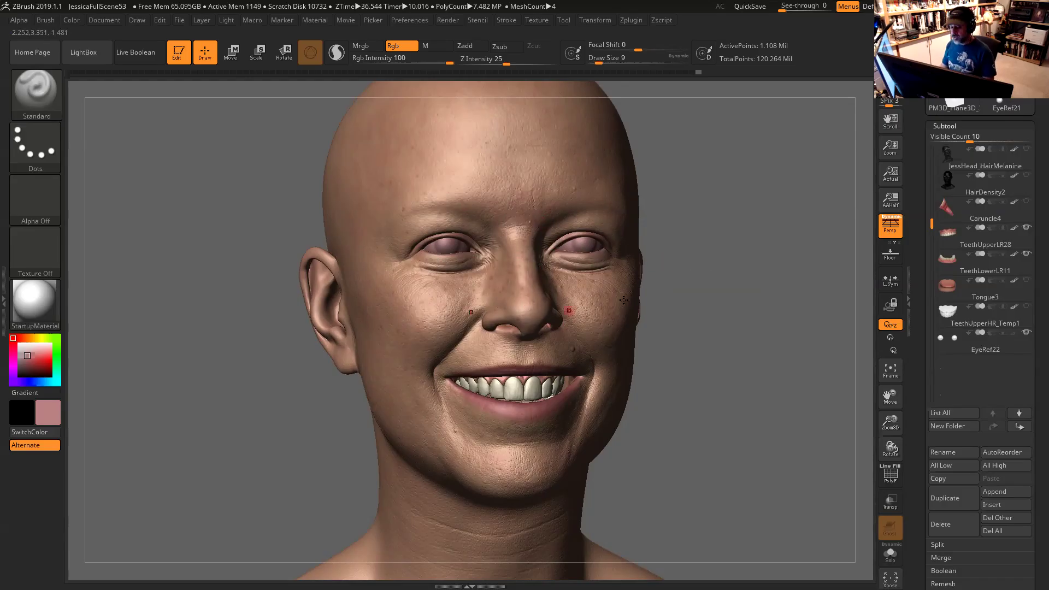
left_click_drag(749, 236, 719, 249)
left_click_drag(686, 208, 698, 236)
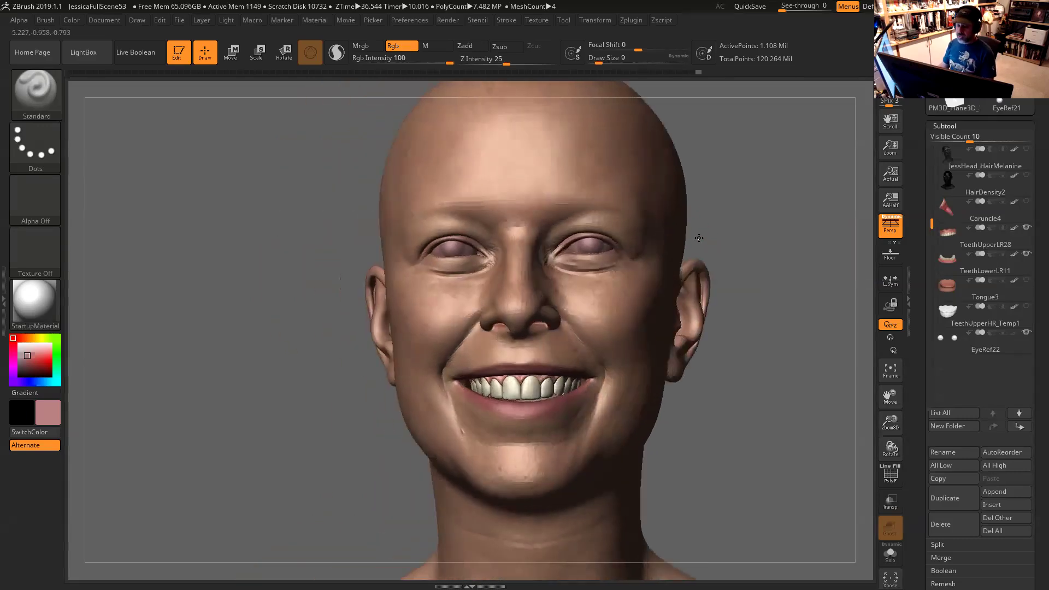
left_click_drag(772, 224, 731, 223)
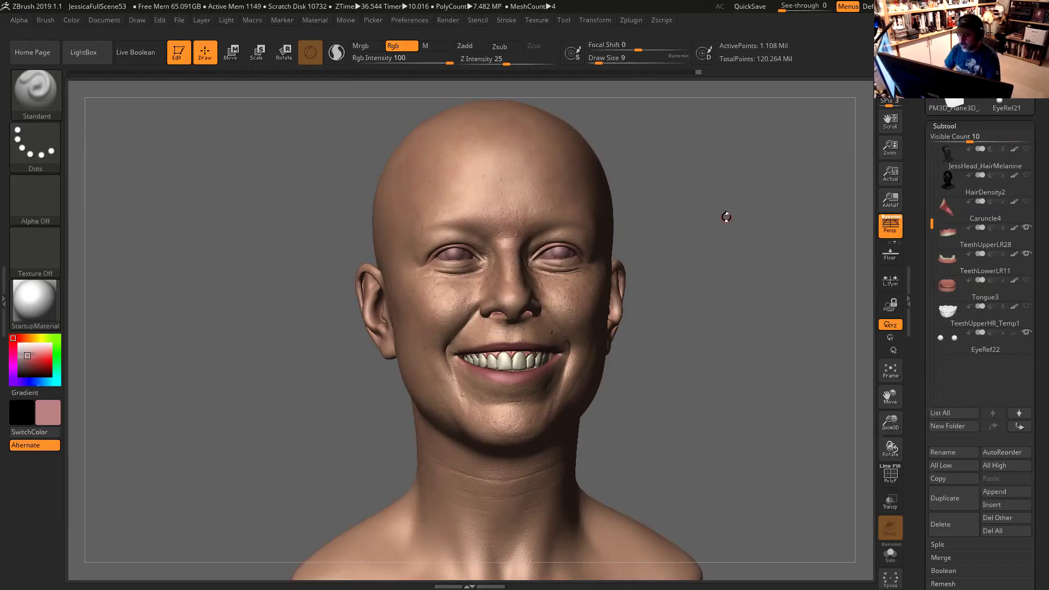
left_click_drag(674, 236, 669, 334, "alt")
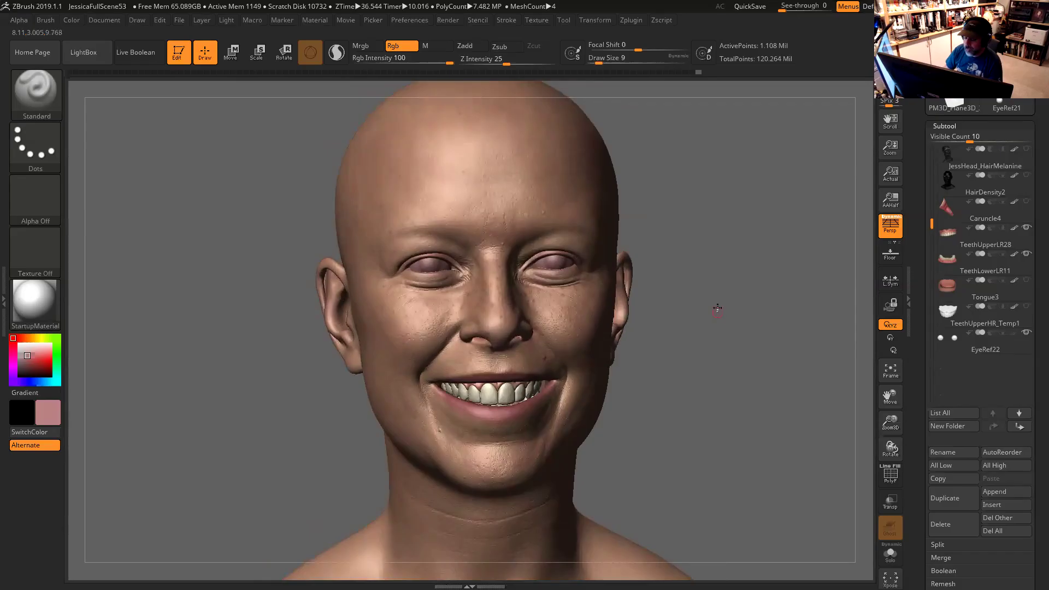
left_click_drag(717, 310, 717, 305)
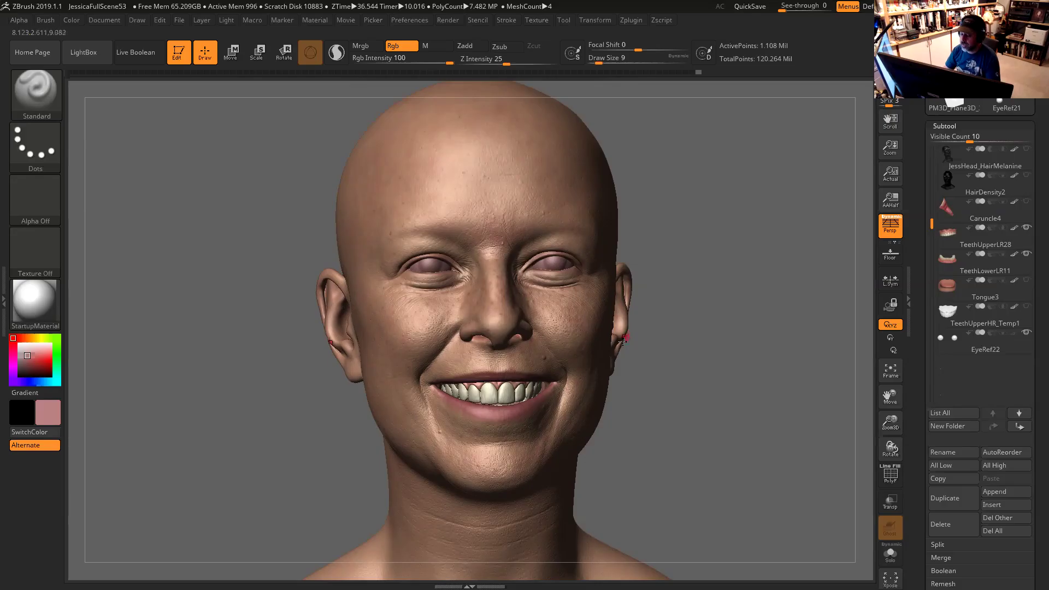
left_click_drag(669, 354, 577, 208)
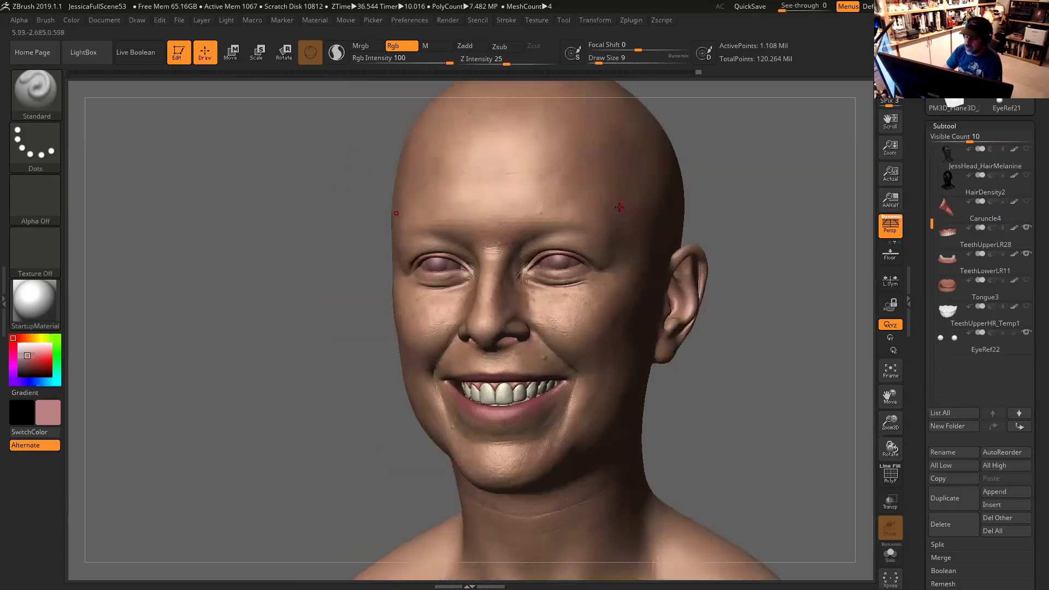
left_click_drag(749, 286, 578, 287)
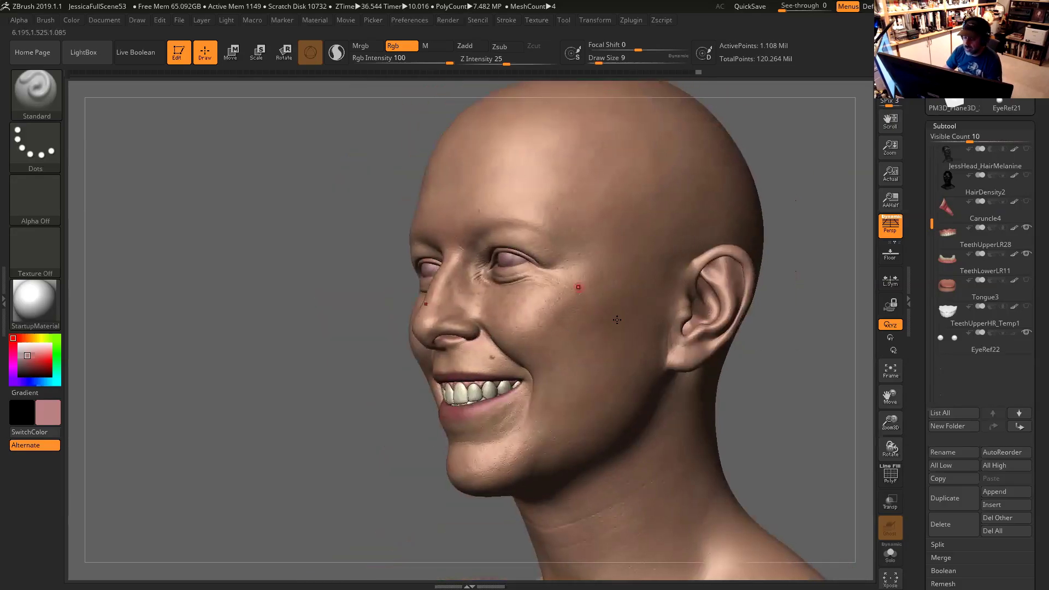
left_click_drag(768, 361, 740, 342)
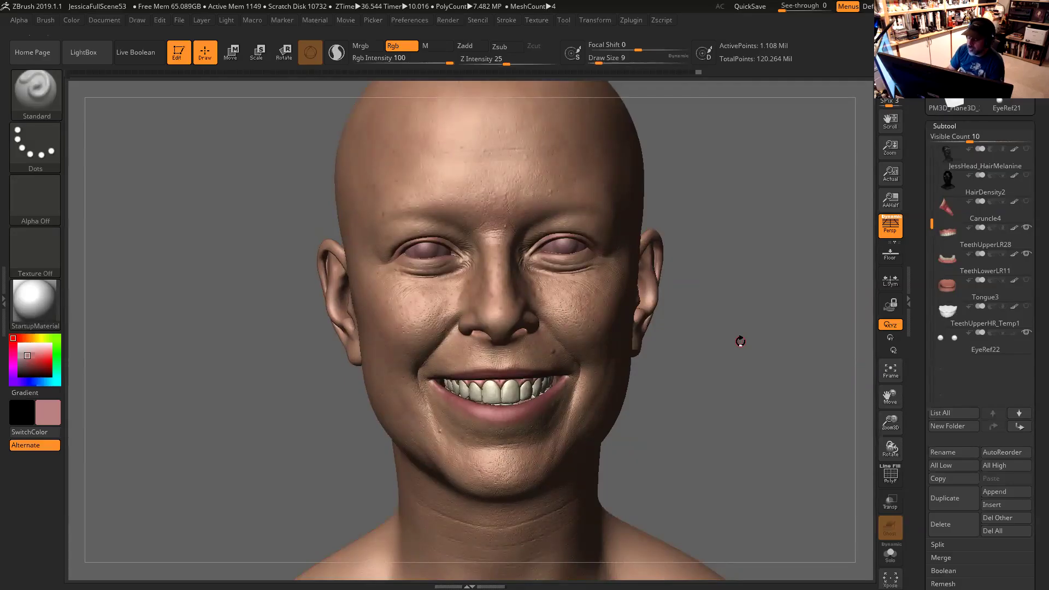
mouse_move(713, 368)
left_mouse_down()
mouse_move(736, 378)
mouse_move(728, 366)
left_mouse_up()
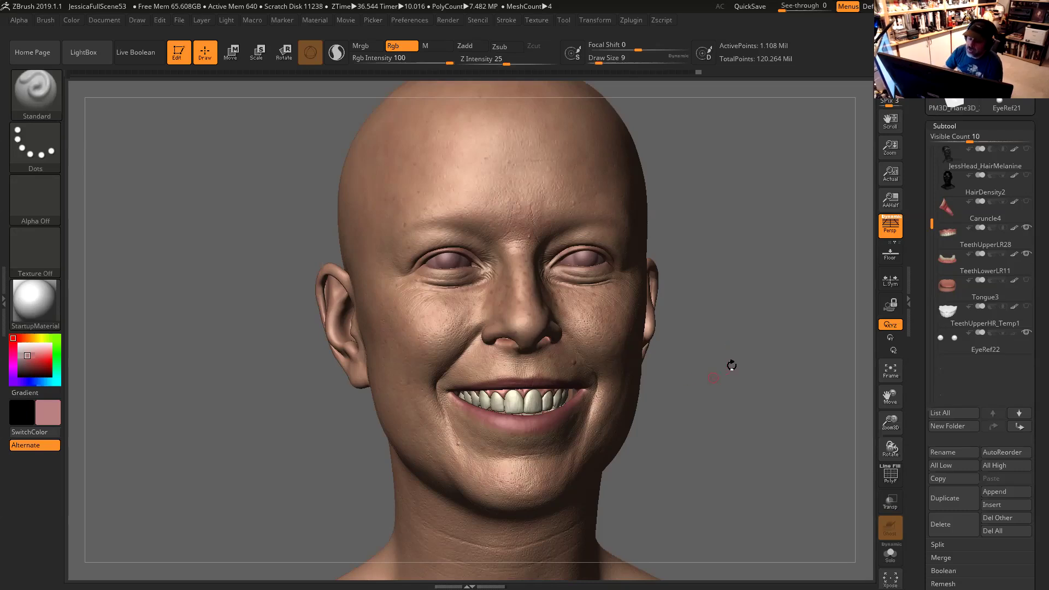
mouse_move(745, 363)
left_mouse_down()
mouse_move(742, 342)
mouse_move(719, 333)
mouse_move(752, 328)
mouse_move(745, 317)
left_mouse_up()
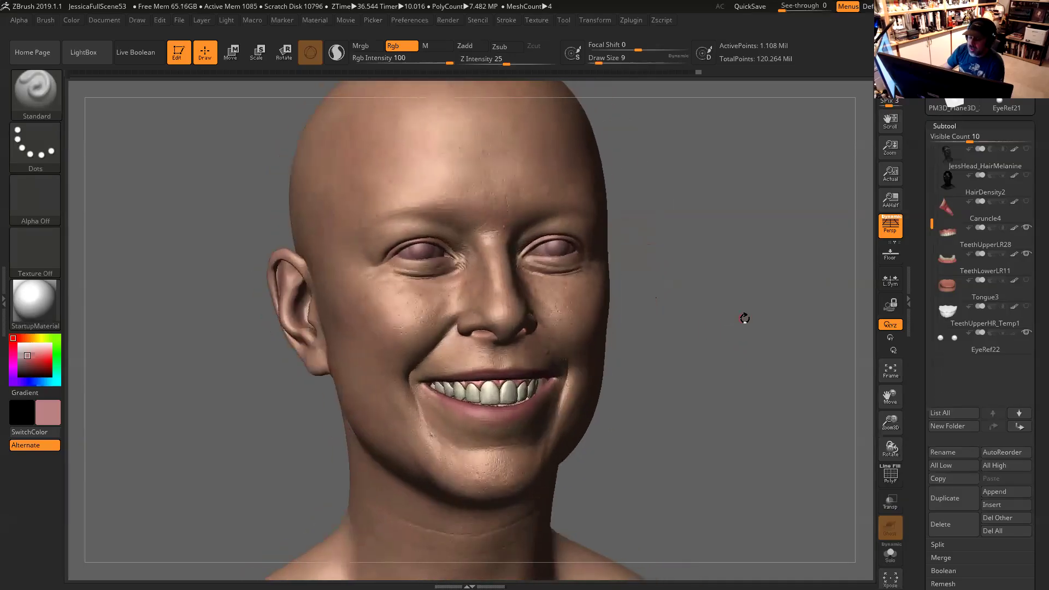
left_click_drag(698, 344, 696, 347)
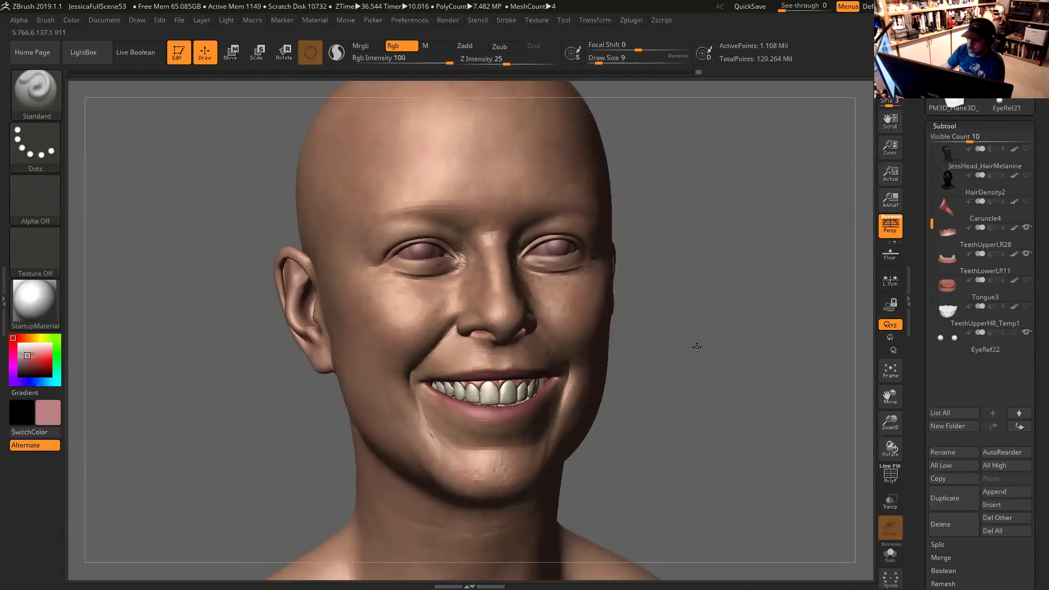
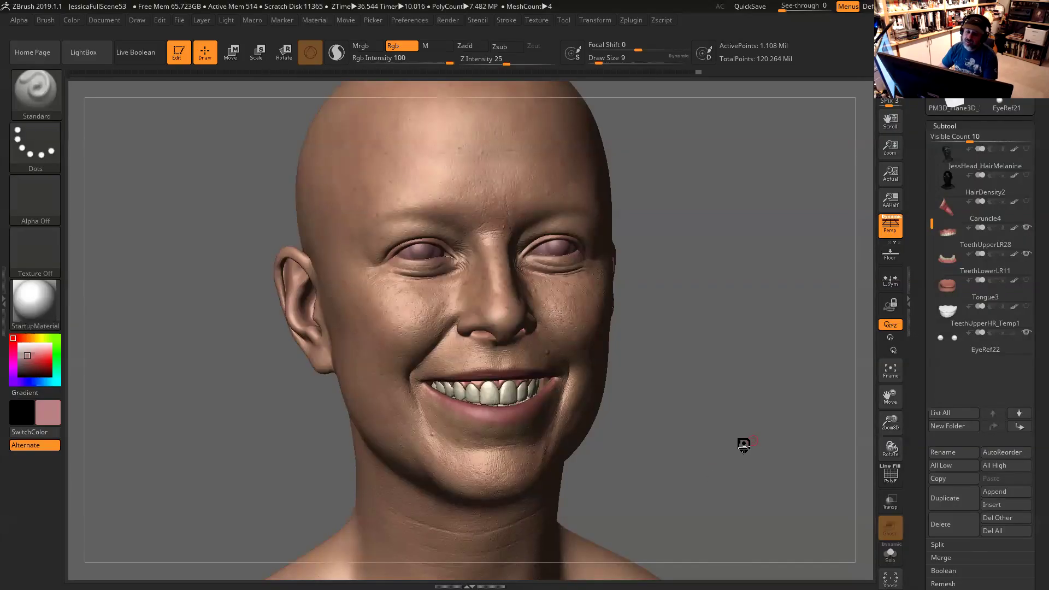
left_click_drag(745, 438, 750, 447)
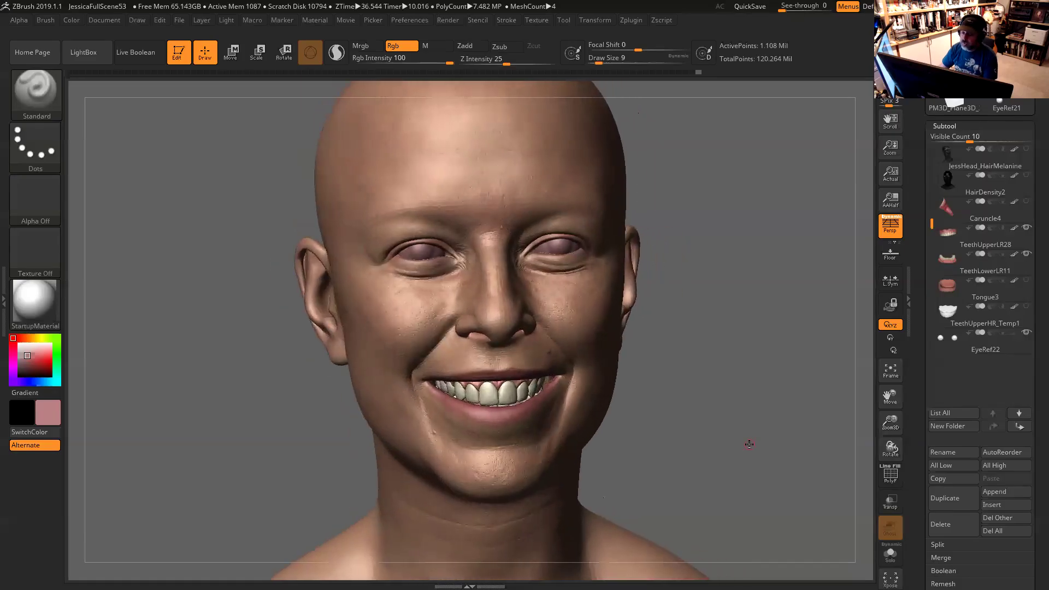
mouse_move(745, 405)
left_mouse_down("alt")
mouse_move(752, 421)
mouse_move(774, 353)
mouse_move(769, 377)
mouse_move(745, 369)
mouse_move(722, 382)
mouse_move(742, 379)
left_mouse_up("alt")
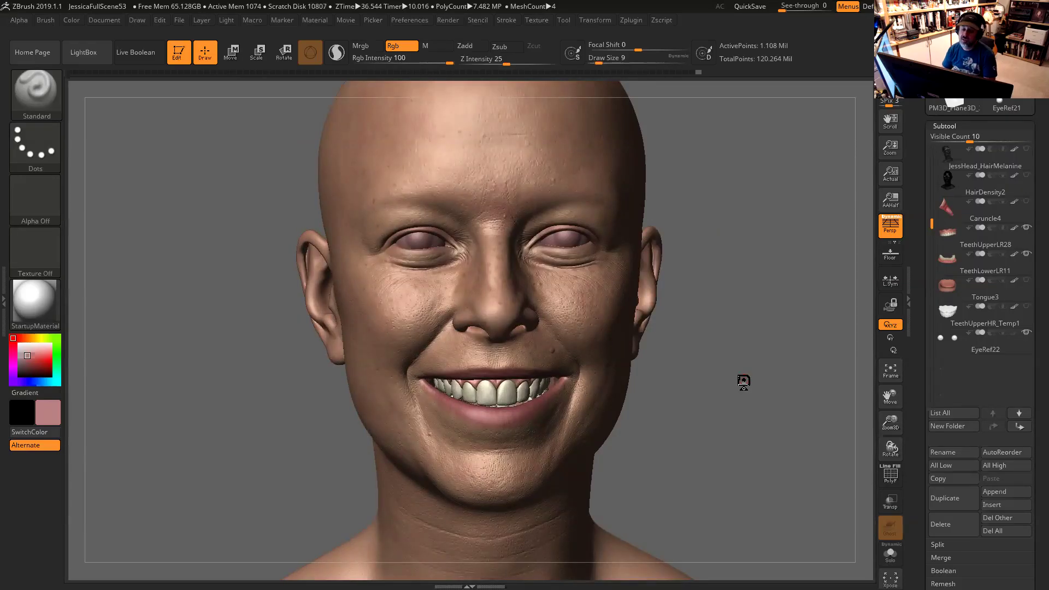
mouse_move(748, 351)
left_mouse_down()
mouse_move(750, 331)
mouse_move(751, 359)
mouse_move(810, 346)
mouse_move(776, 344)
mouse_move(787, 333)
mouse_move(795, 346)
left_mouse_up()
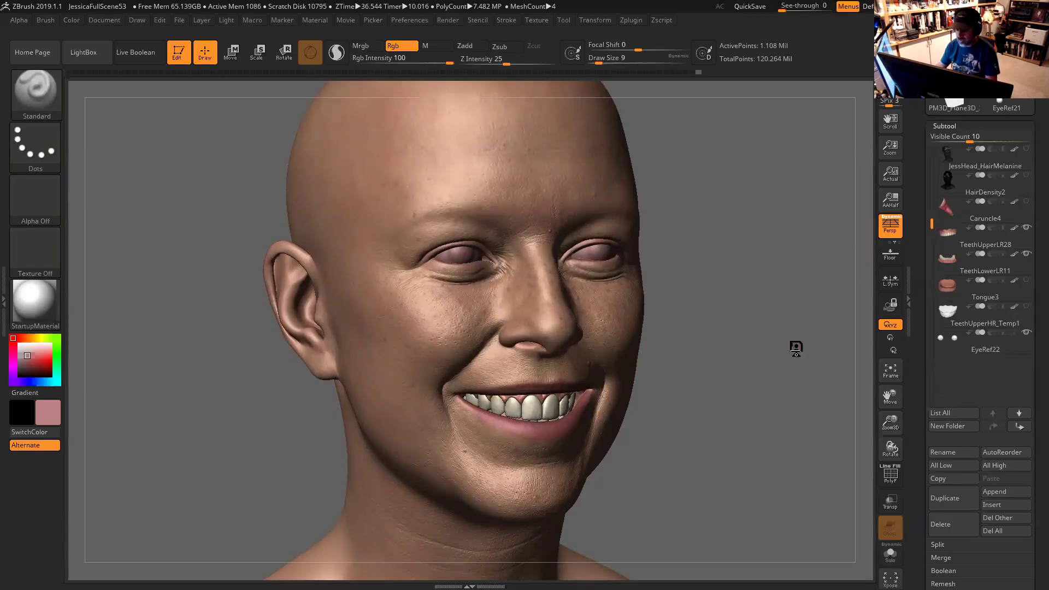
left_click_drag(754, 361, 795, 330)
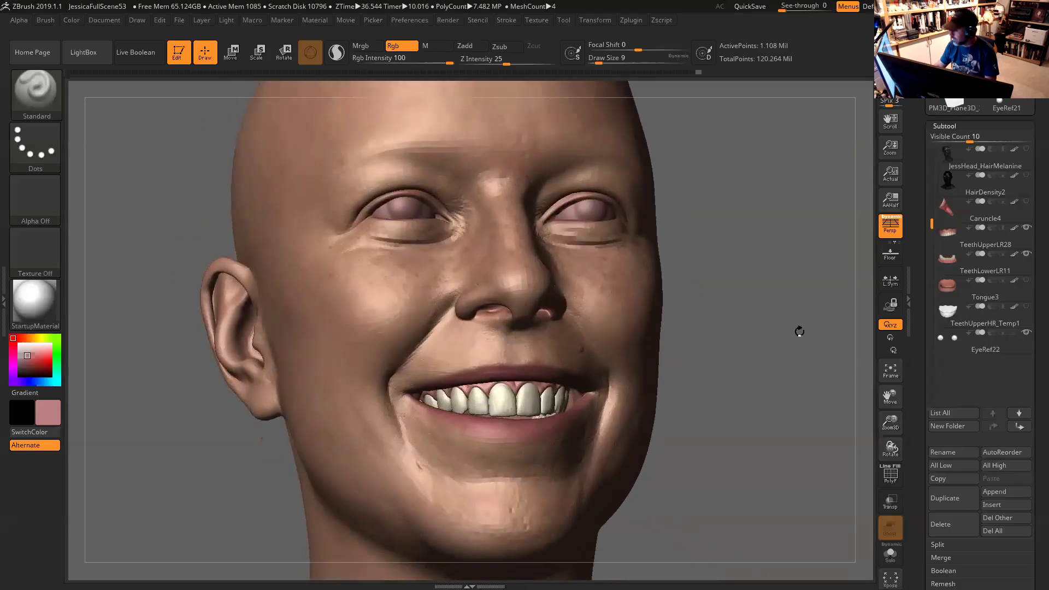
left_click_drag(764, 239, 735, 309)
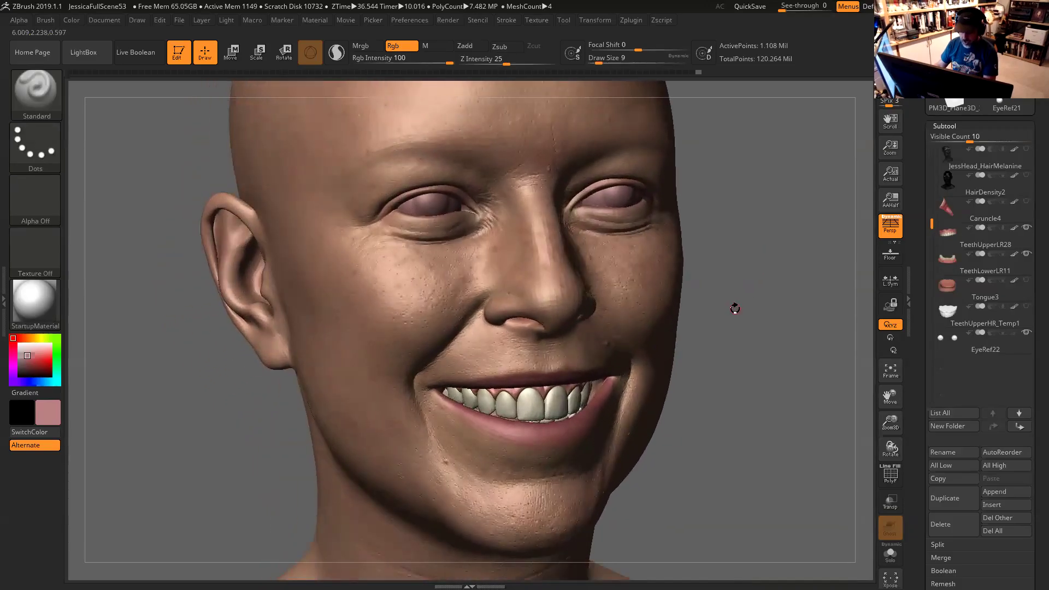
Step: Examine the smiling head with neck and shoulders from both three-quarter sides, judging the overall expression
left_click_drag(743, 318, 743, 318)
left_click_drag(743, 354, 738, 348)
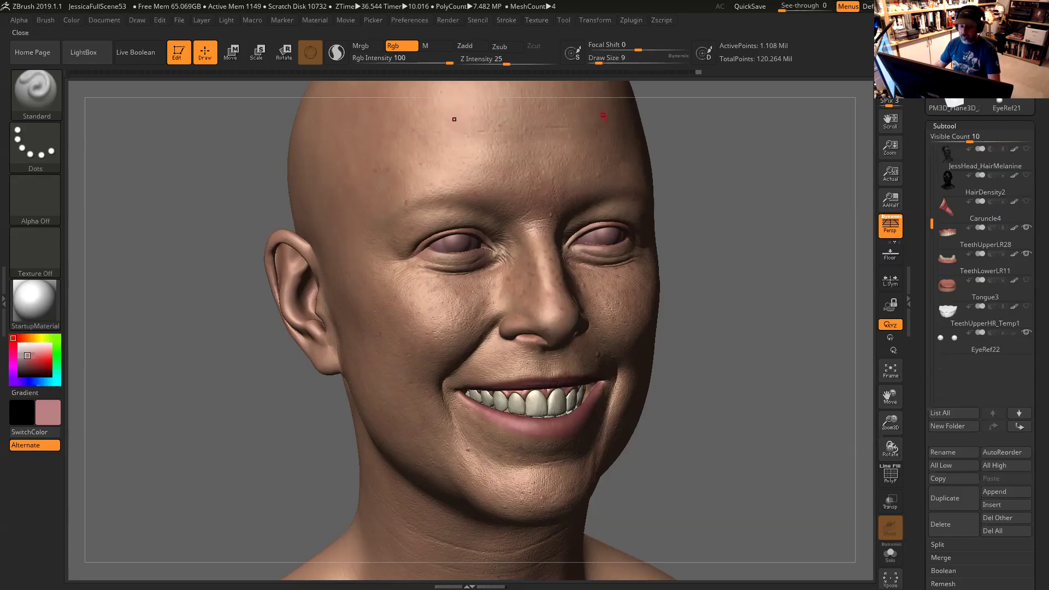
left_click_drag(693, 459, 679, 429)
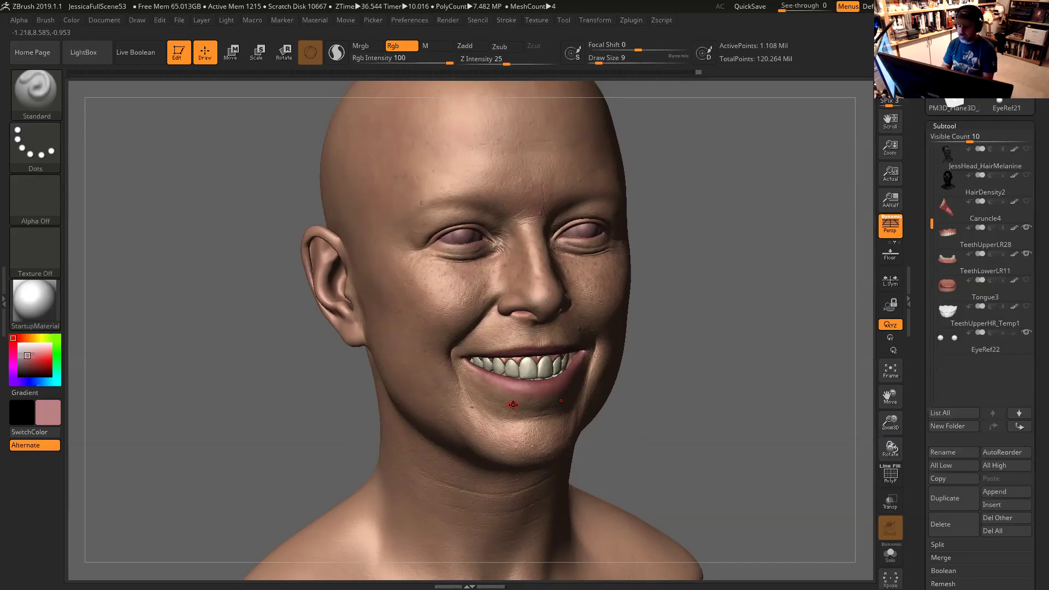
left_click_drag(620, 399, 437, 284)
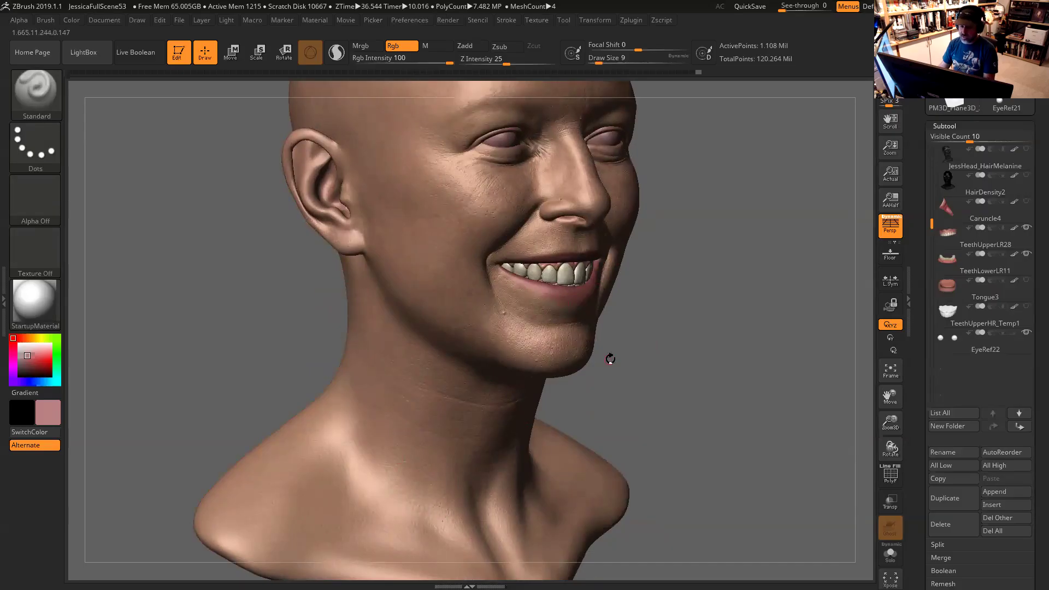
left_click_drag(625, 358, 705, 332)
mouse_move(682, 368)
left_mouse_down()
mouse_move(681, 356)
mouse_move(664, 371)
left_mouse_up()
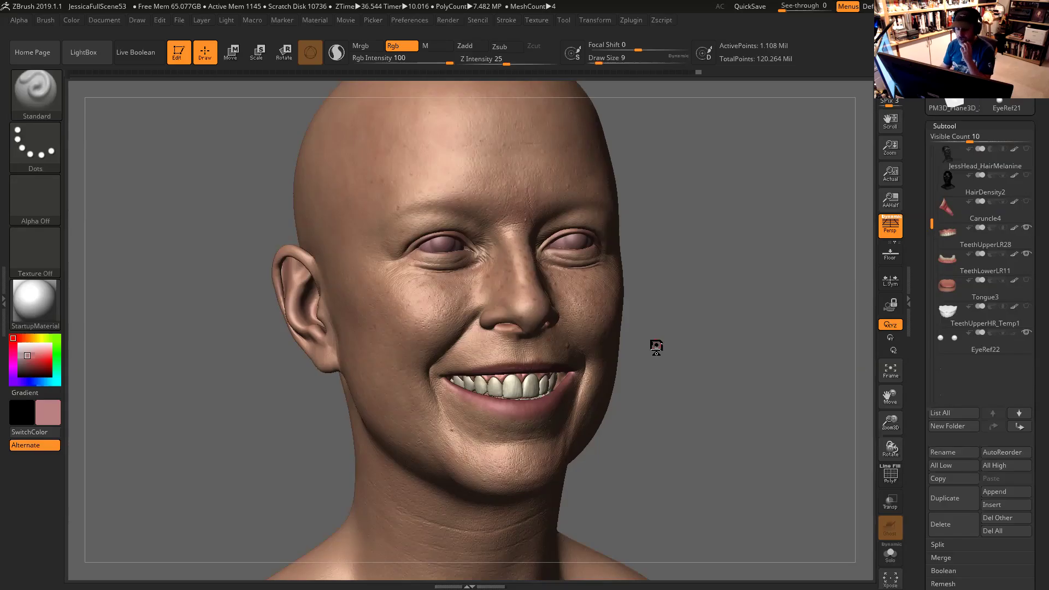
mouse_move(731, 258)
left_mouse_down()
mouse_move(719, 309)
mouse_move(687, 230)
mouse_move(670, 241)
left_mouse_up()
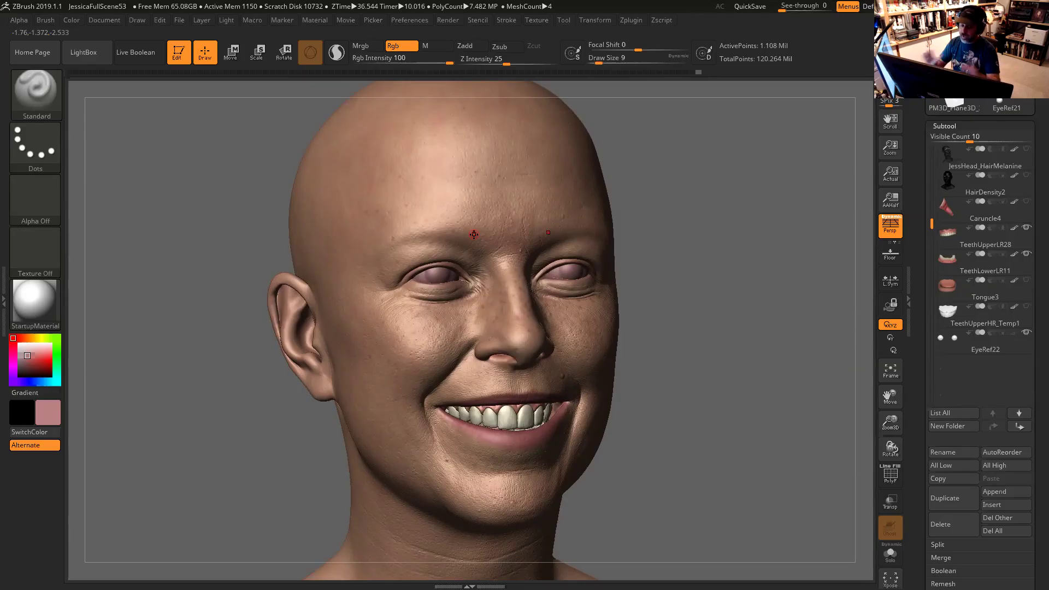
left_click_drag(664, 252, 726, 199)
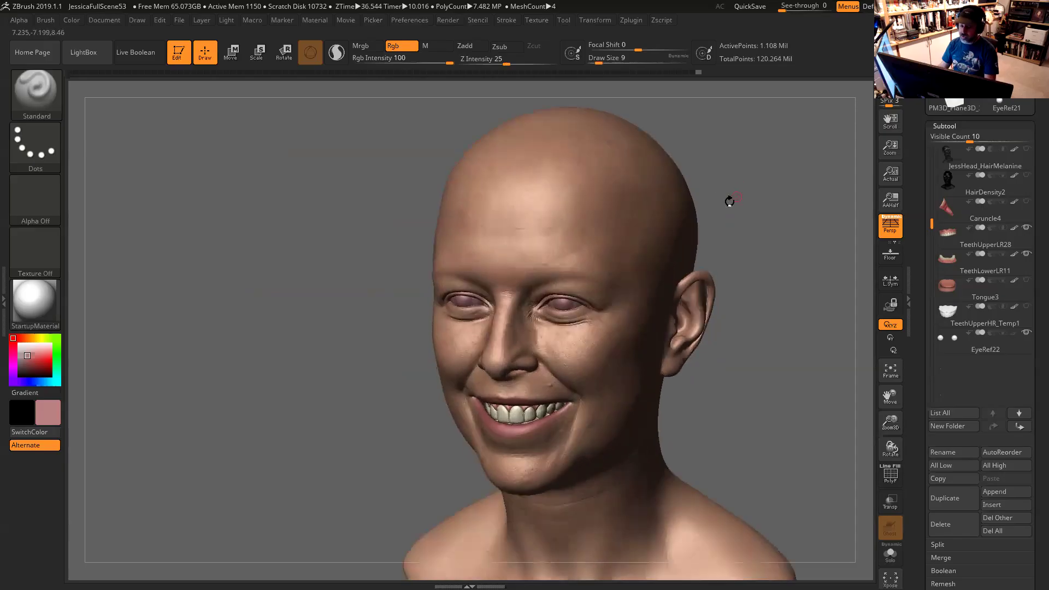
left_click_drag(749, 253, 799, 182)
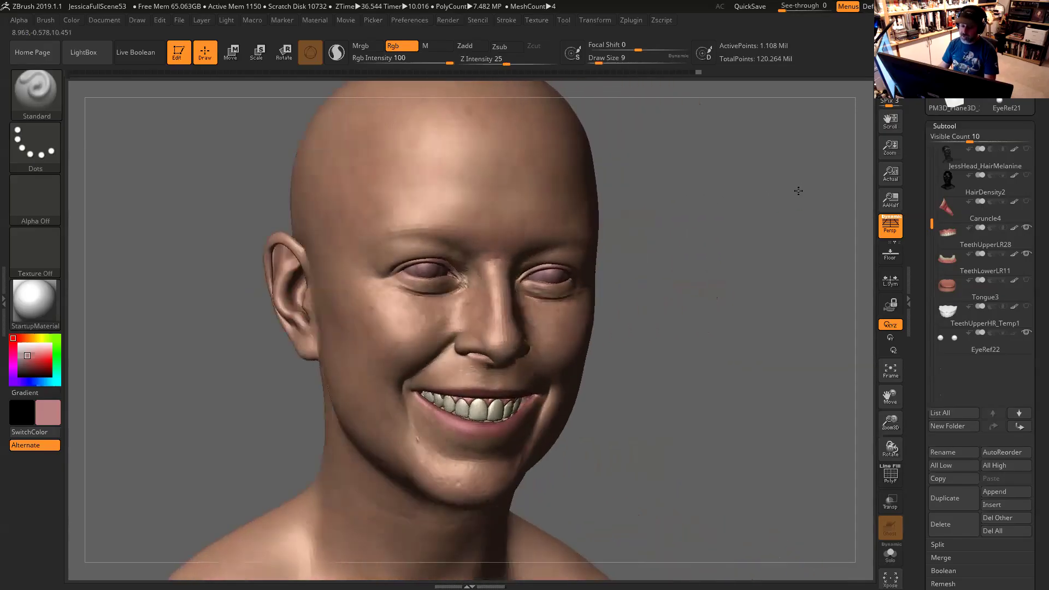
mouse_move(755, 228)
left_mouse_down()
mouse_move(564, 110)
mouse_move(654, 293)
mouse_move(539, 169)
mouse_move(630, 355)
mouse_move(621, 347)
mouse_move(773, 511)
mouse_move(719, 362)
mouse_move(738, 352)
mouse_move(665, 295)
mouse_move(724, 285)
mouse_move(740, 328)
mouse_move(734, 274)
mouse_move(740, 328)
mouse_move(745, 300)
mouse_move(771, 356)
mouse_move(560, 307)
left_mouse_up()
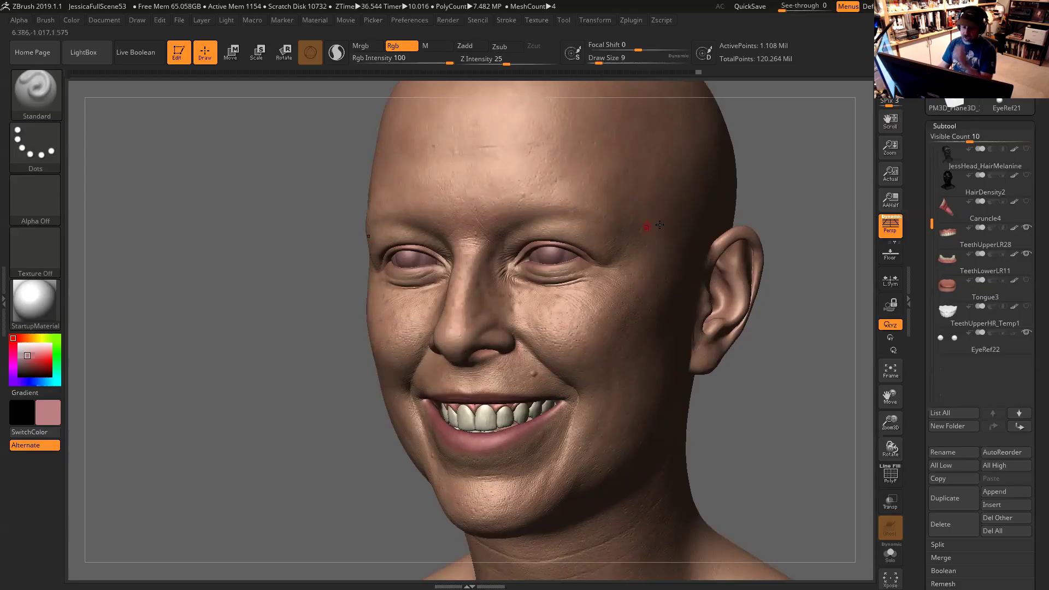
left_click_drag(760, 186, 751, 209)
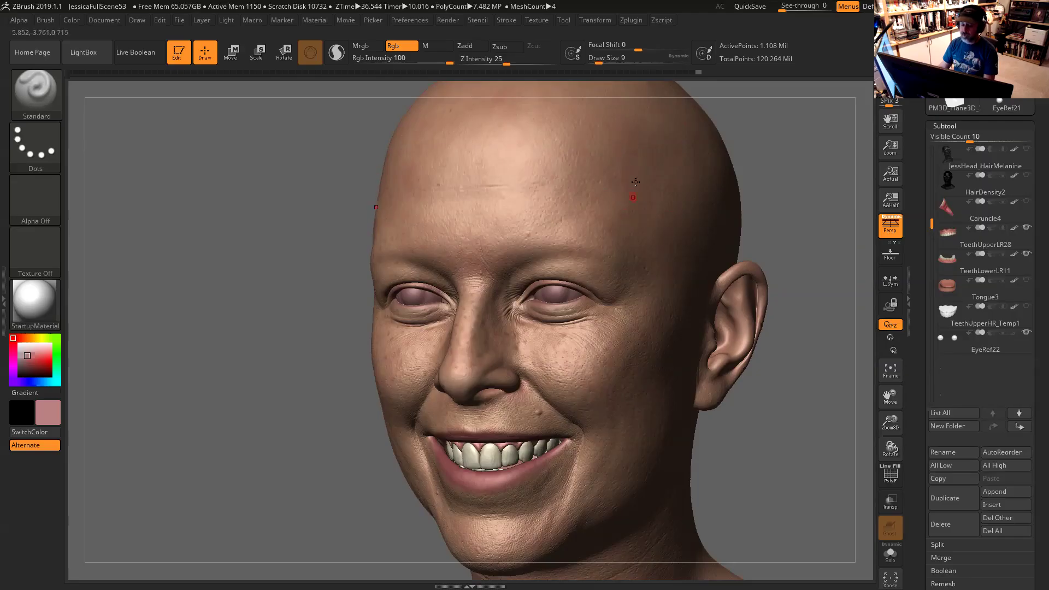
left_click_drag(790, 170, 714, 192)
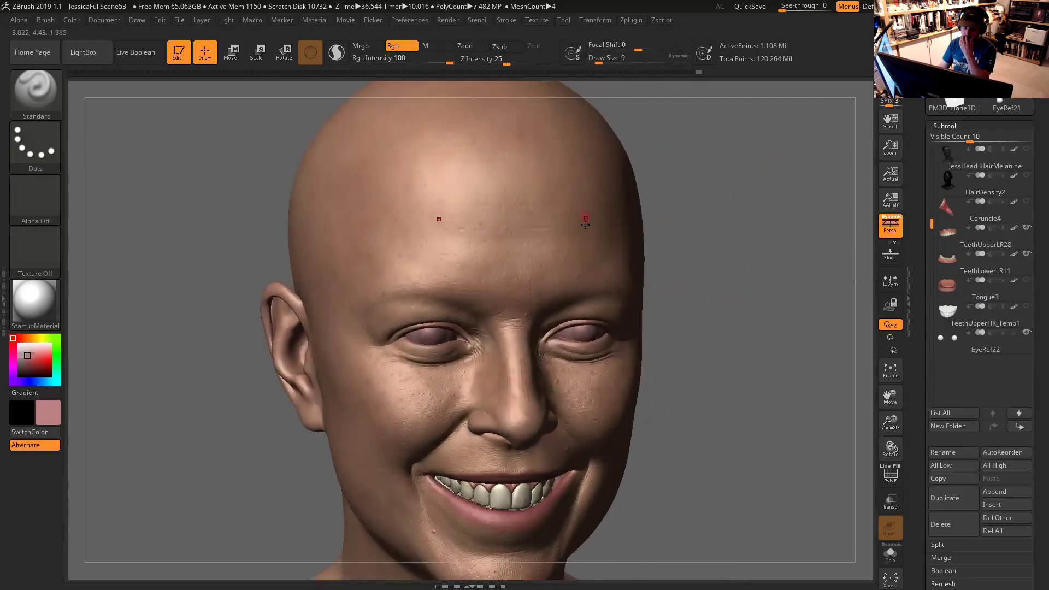
Step: Inspect the face from the front and turned slightly to each side, comparing the smile, cheeks and upper teeth
left_click_drag(727, 228, 716, 224, "shift")
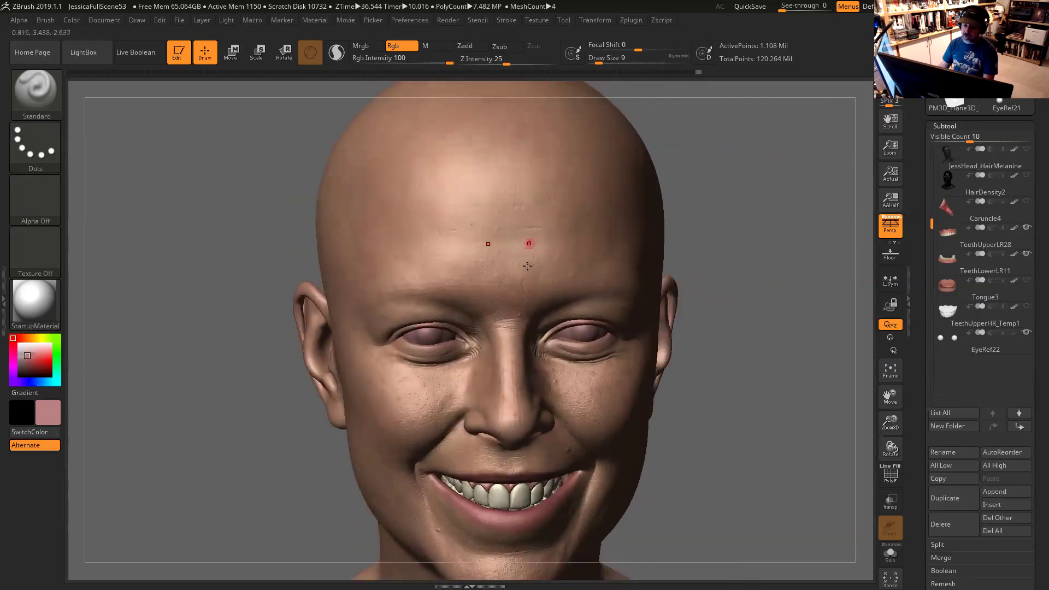
mouse_move(732, 279)
left_mouse_down()
mouse_move(764, 244)
mouse_move(754, 234)
left_mouse_up()
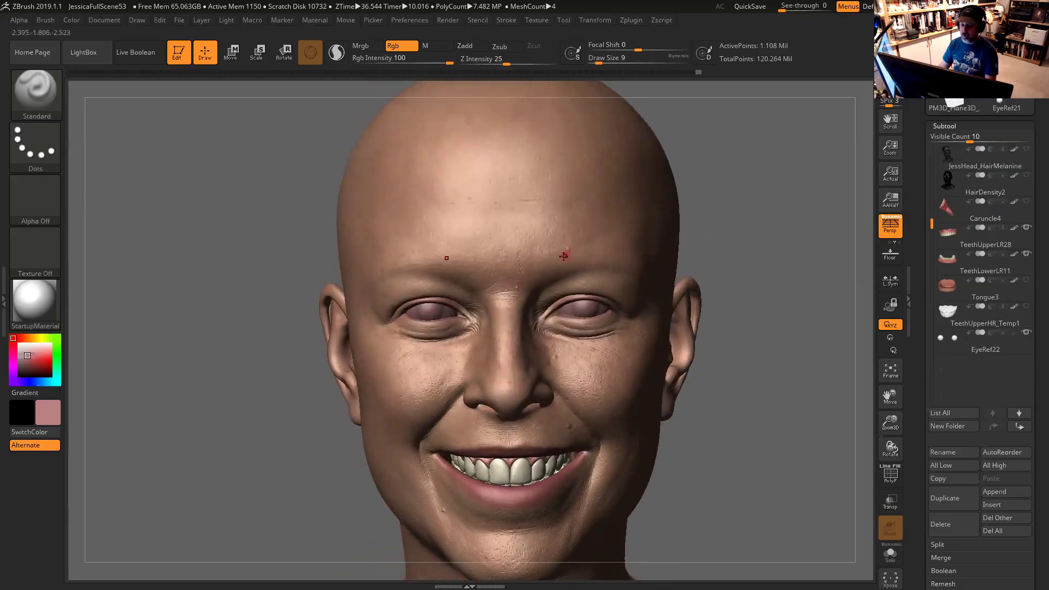
left_click_drag(727, 211, 708, 217)
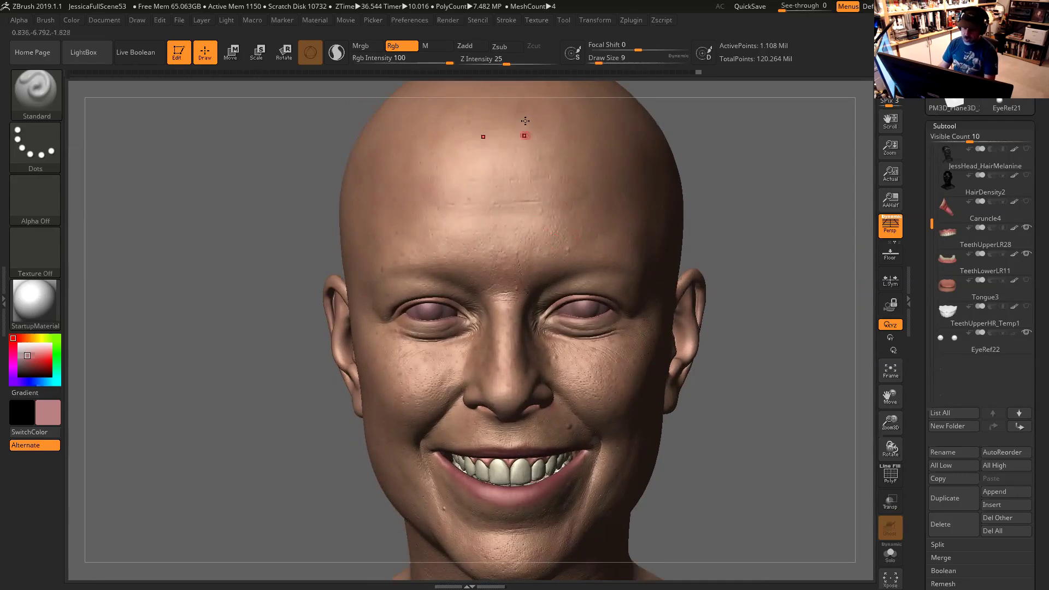
left_click_drag(753, 201, 623, 187)
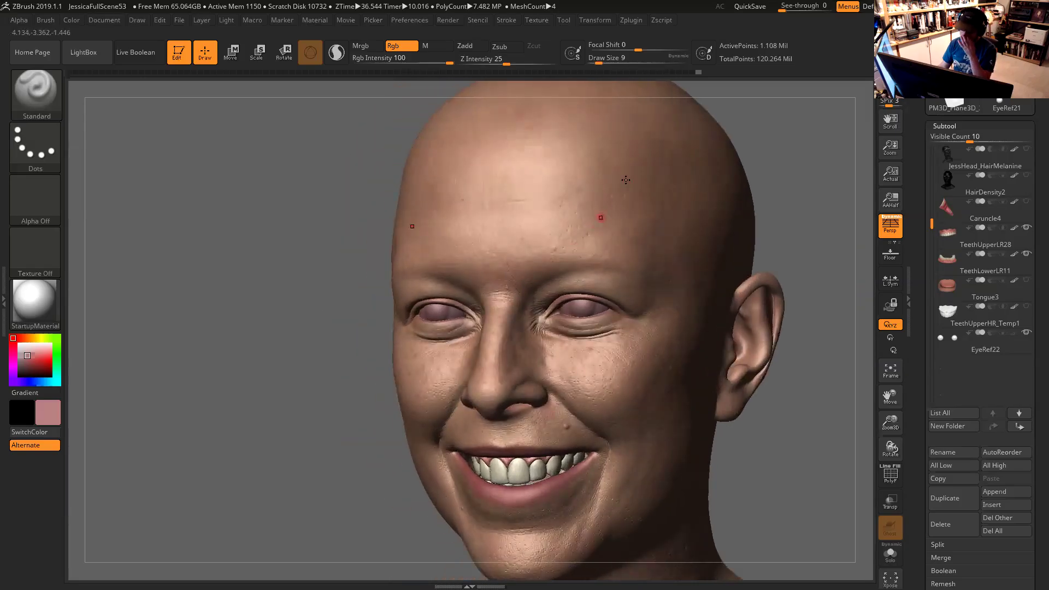
mouse_move(796, 141)
left_mouse_down()
mouse_move(806, 152)
mouse_move(789, 143)
mouse_move(757, 185)
left_mouse_up()
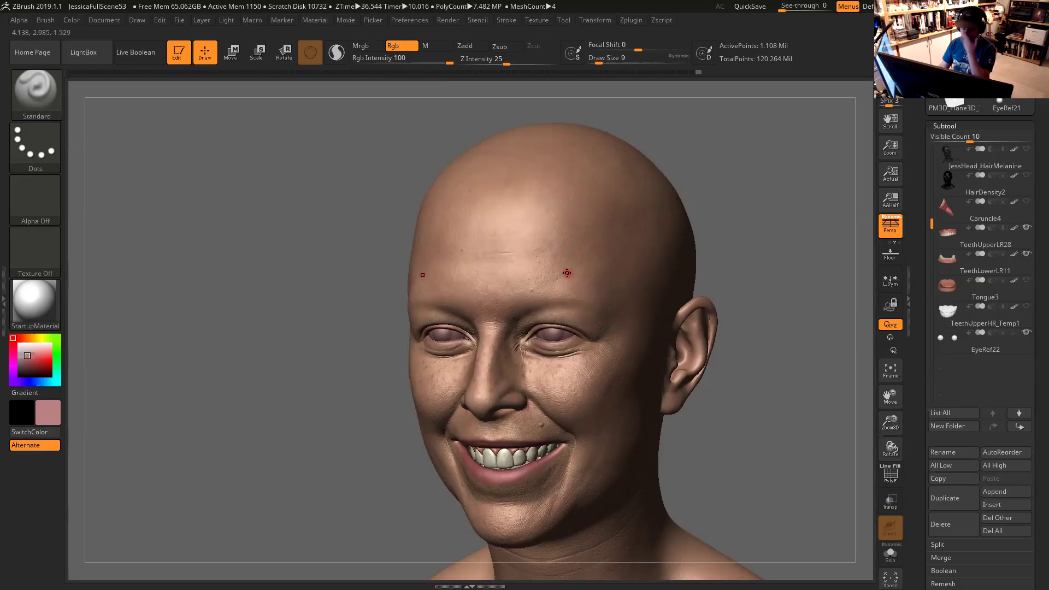
mouse_move(761, 252)
left_mouse_down()
mouse_move(732, 203)
mouse_move(732, 222)
left_mouse_up()
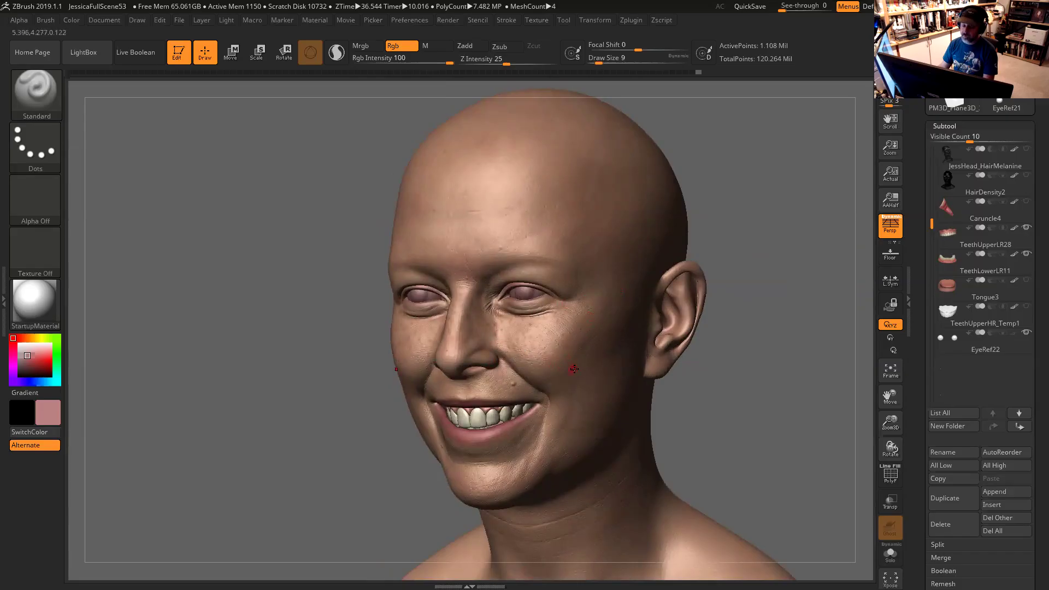
left_click_drag(761, 363, 763, 348)
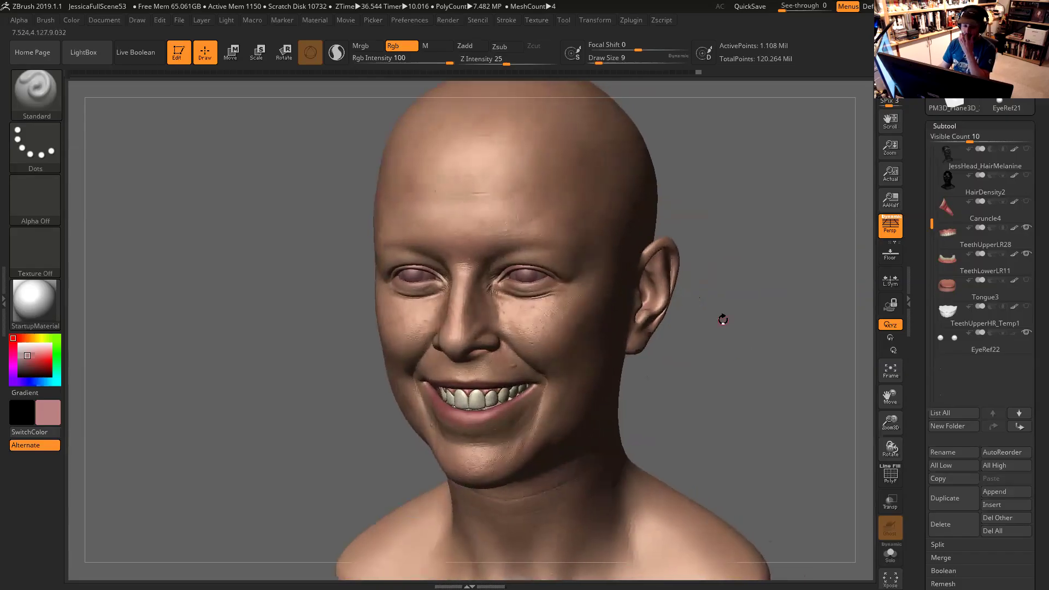
left_click_drag(721, 318, 714, 313)
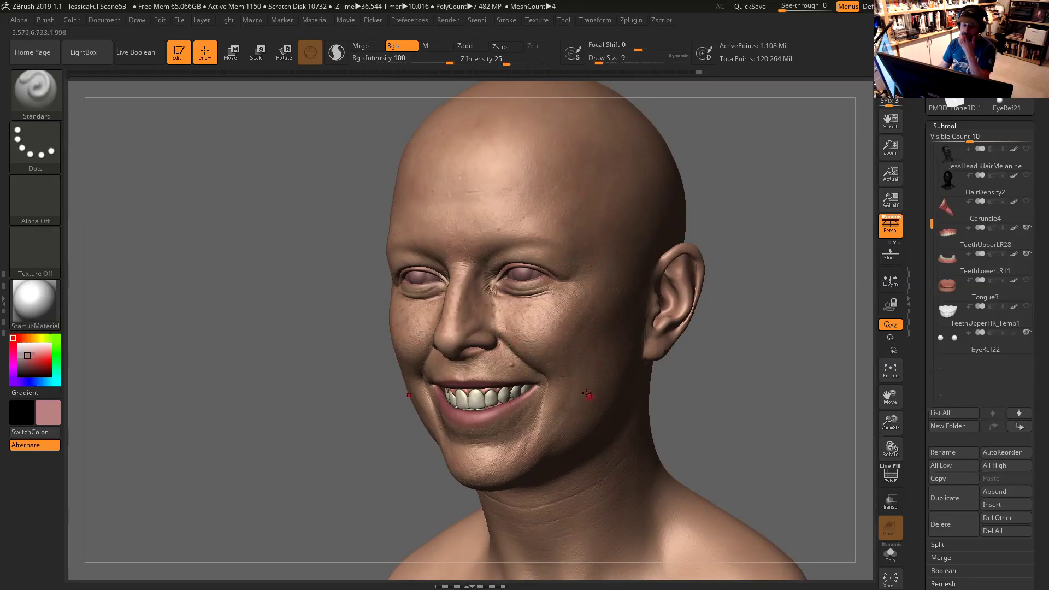
left_click_drag(750, 372, 452, 266)
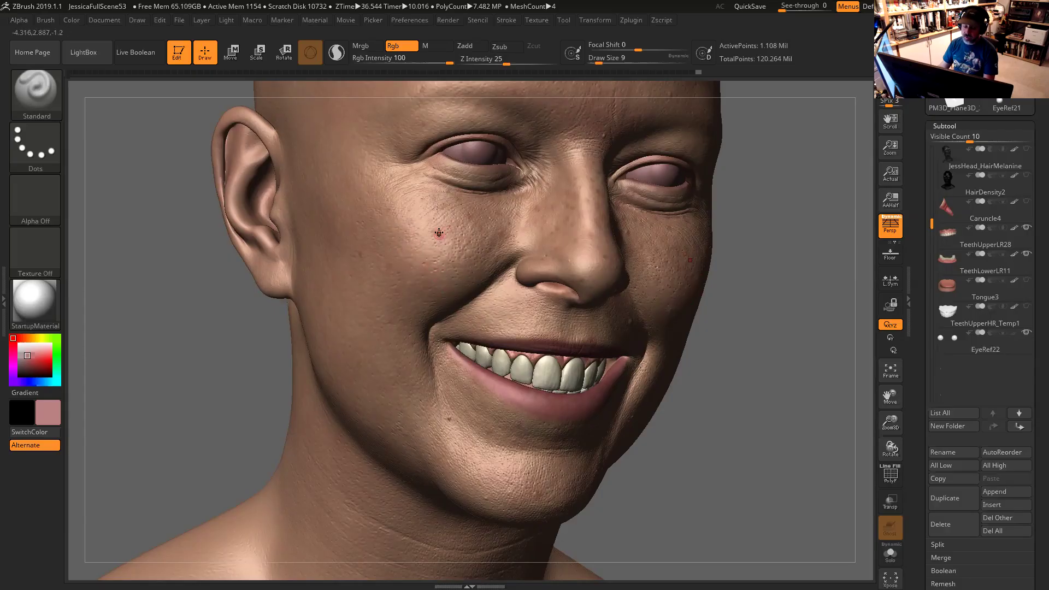
left_click_drag(805, 370, 747, 348)
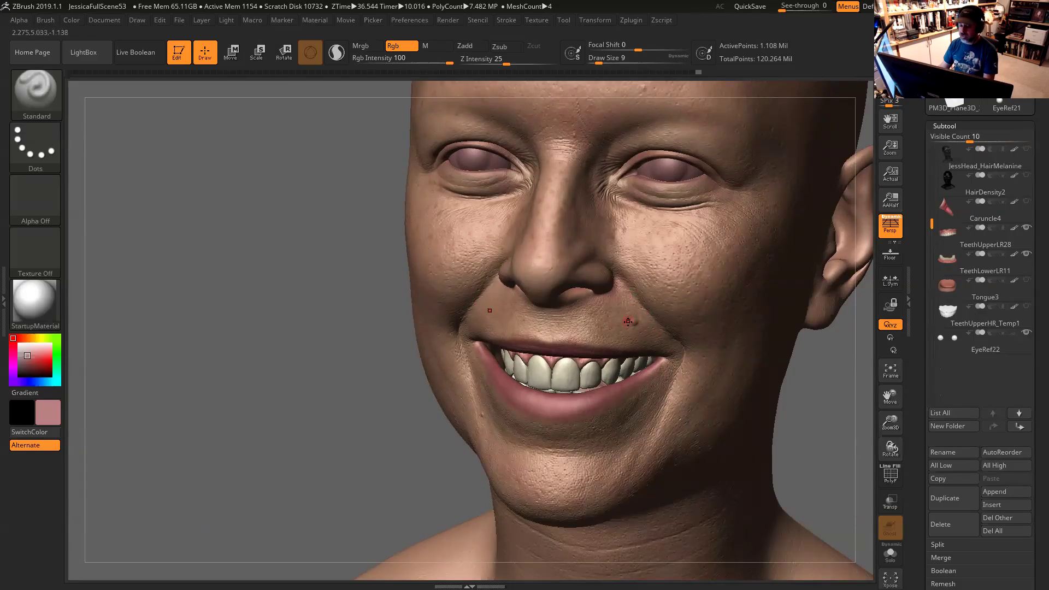
left_click_drag(813, 384, 803, 346)
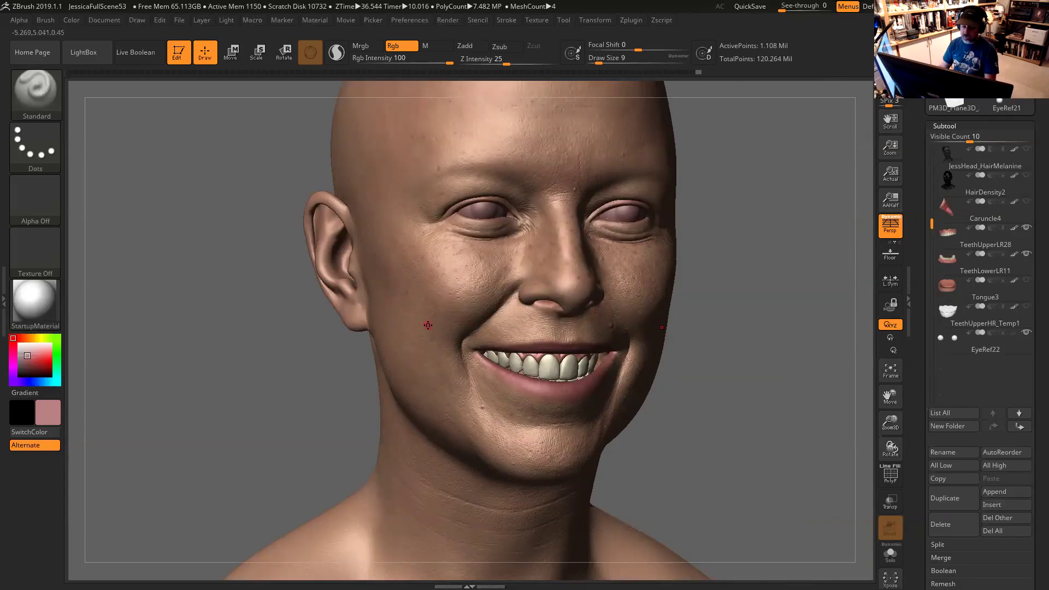
left_click_drag(690, 366, 645, 328)
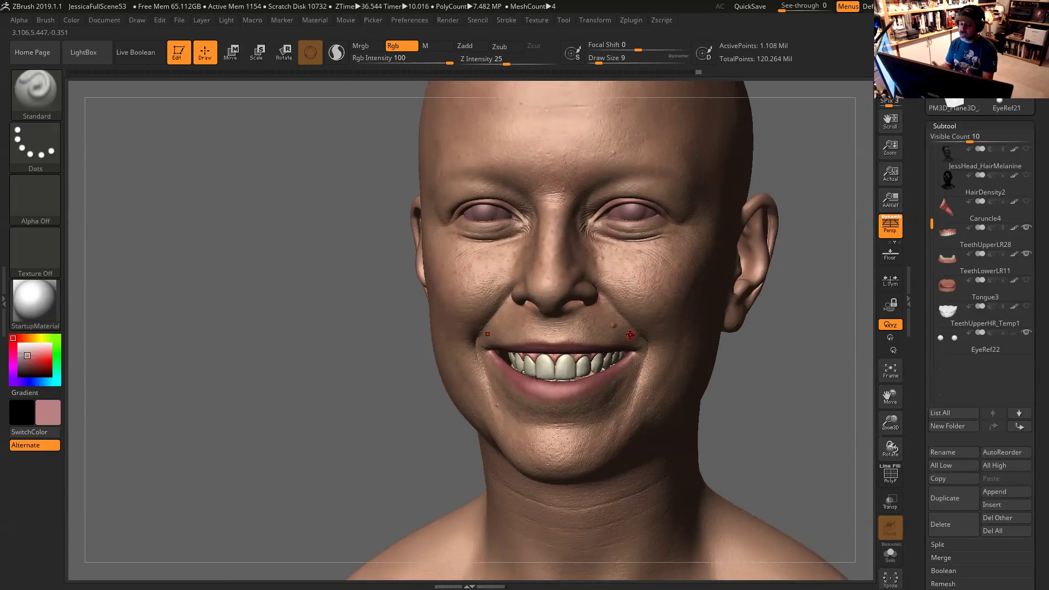
Step: Check the head's side profile, looking at how the teeth and lips project, and return to a three-quarter view
left_click_drag(774, 377, 709, 402)
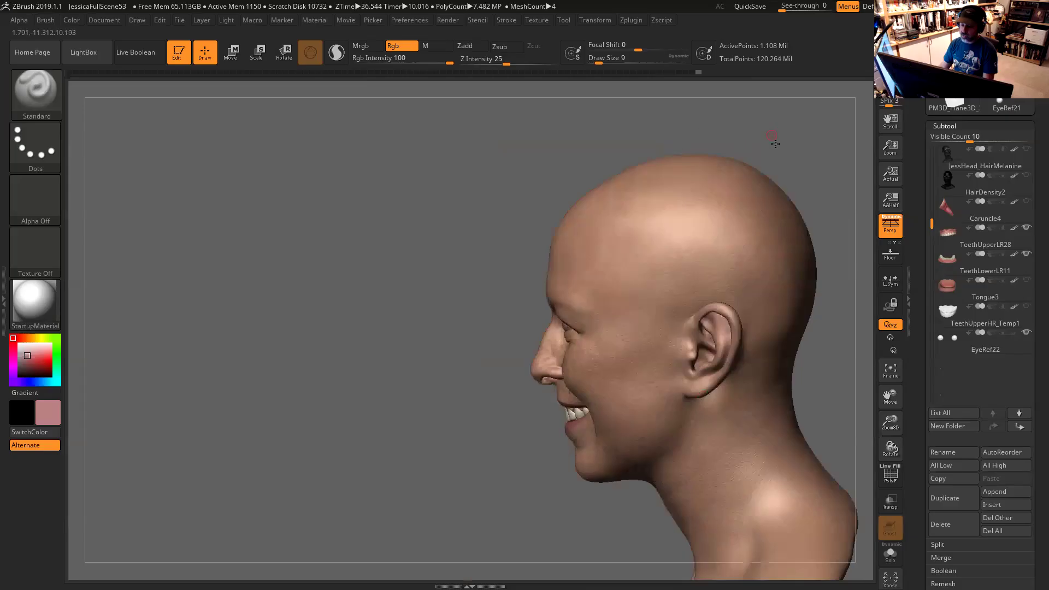
left_click_drag(770, 141, 716, 217)
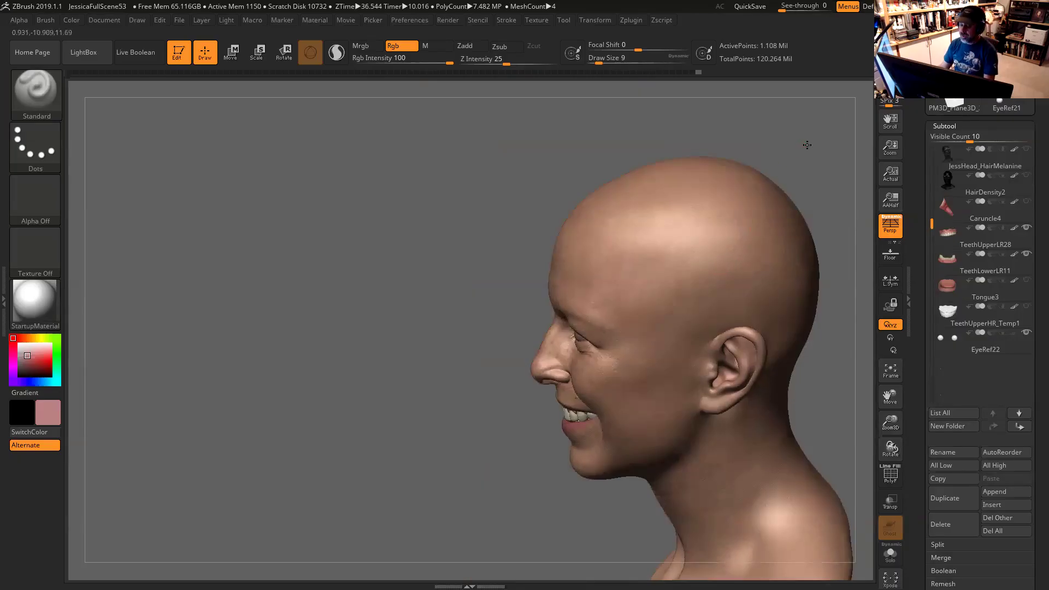
left_click_drag(803, 145, 726, 198)
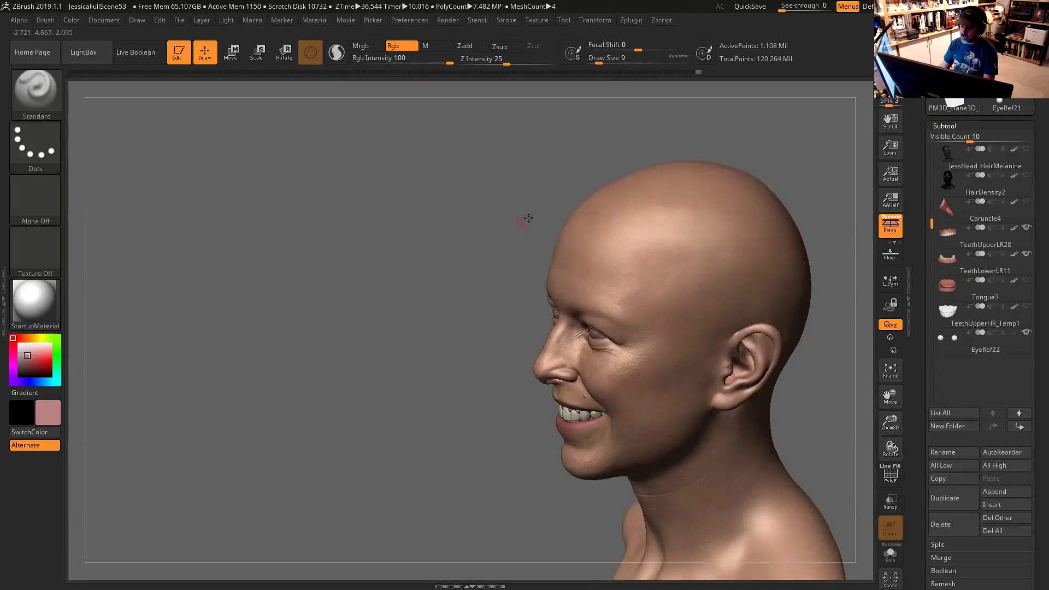
left_click_drag(527, 218, 582, 239)
left_click_drag(729, 208, 656, 229)
left_click_drag(737, 241, 659, 235)
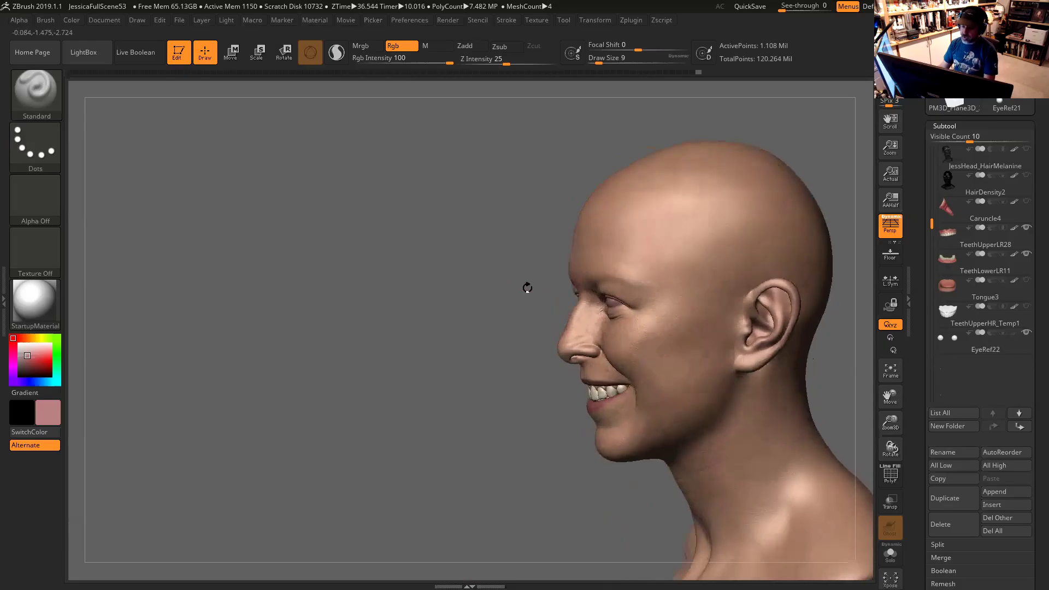
left_click_drag(525, 288, 454, 255, "alt")
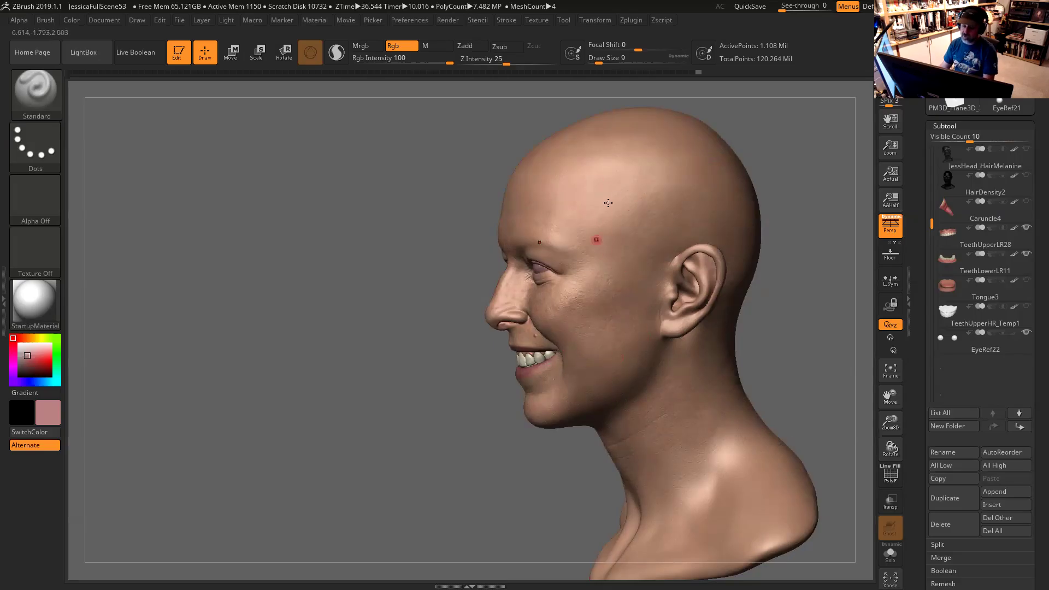
left_click_drag(827, 161, 616, 248)
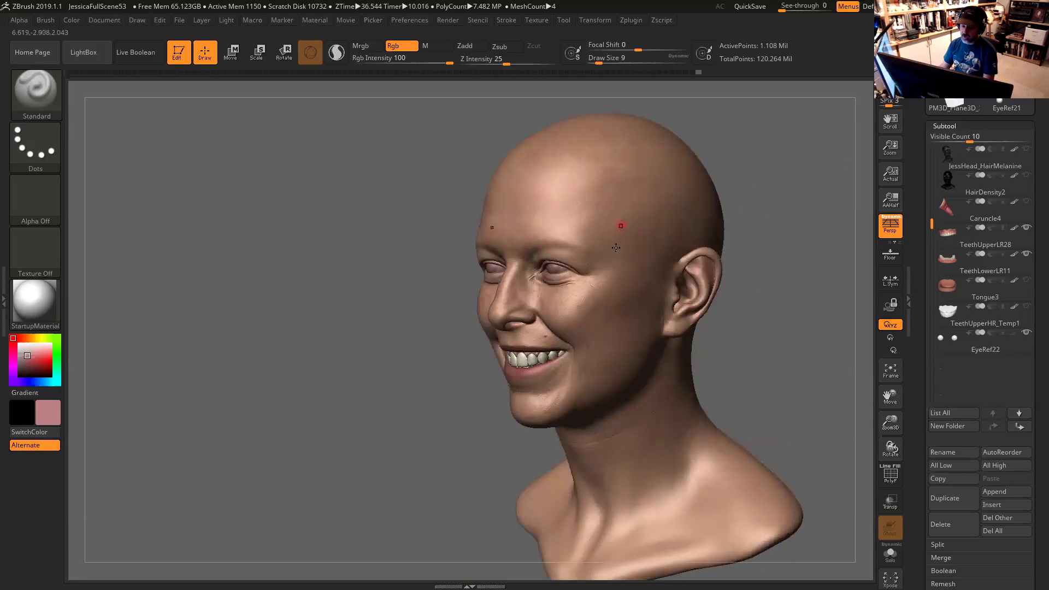
left_click_drag(762, 239, 740, 211)
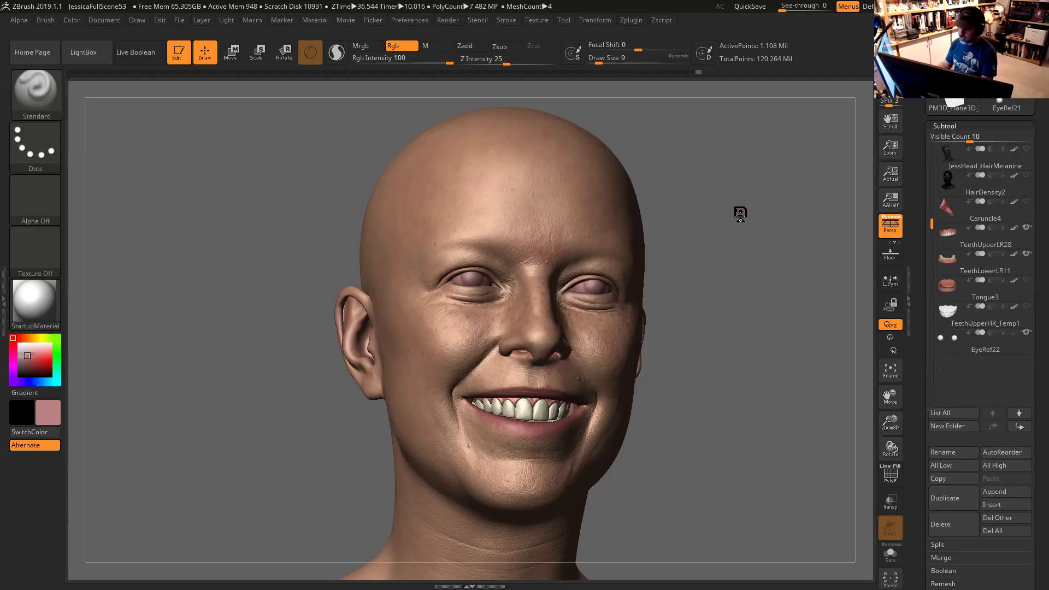
Step: Study the mouth and teeth up close from alternating three-quarter angles, ending on a front view of the face
left_click_drag(782, 290, 614, 304)
left_click_drag(388, 352, 385, 394)
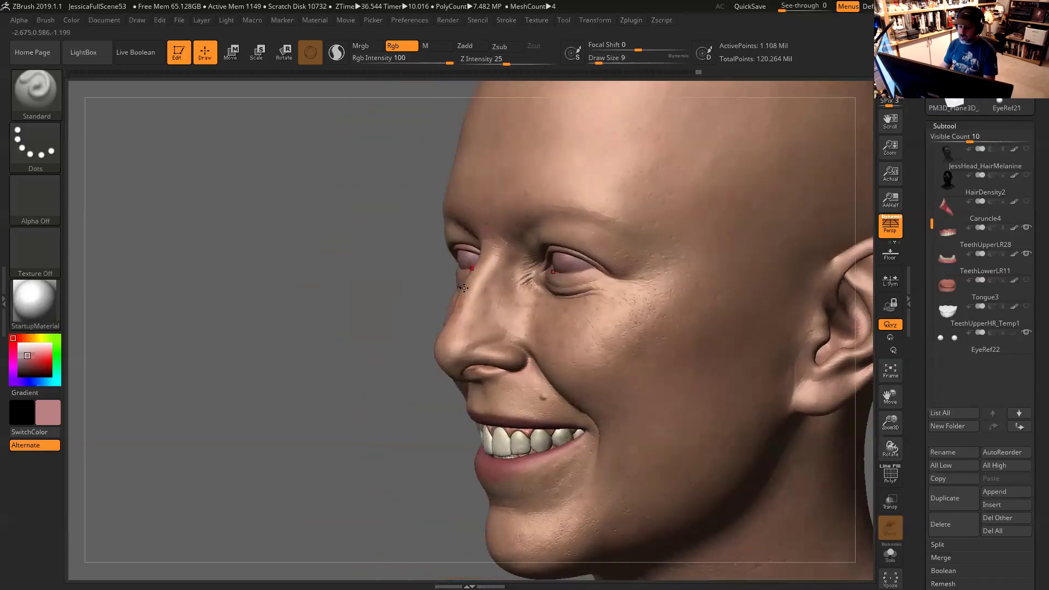
left_click_drag(359, 452, 715, 386)
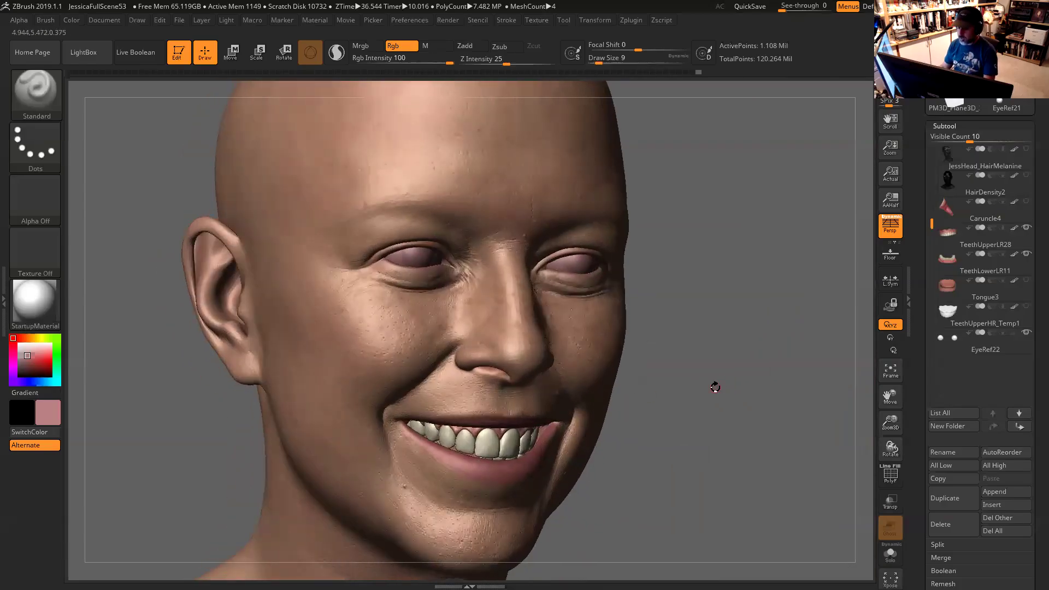
left_click_drag(677, 335, 628, 294)
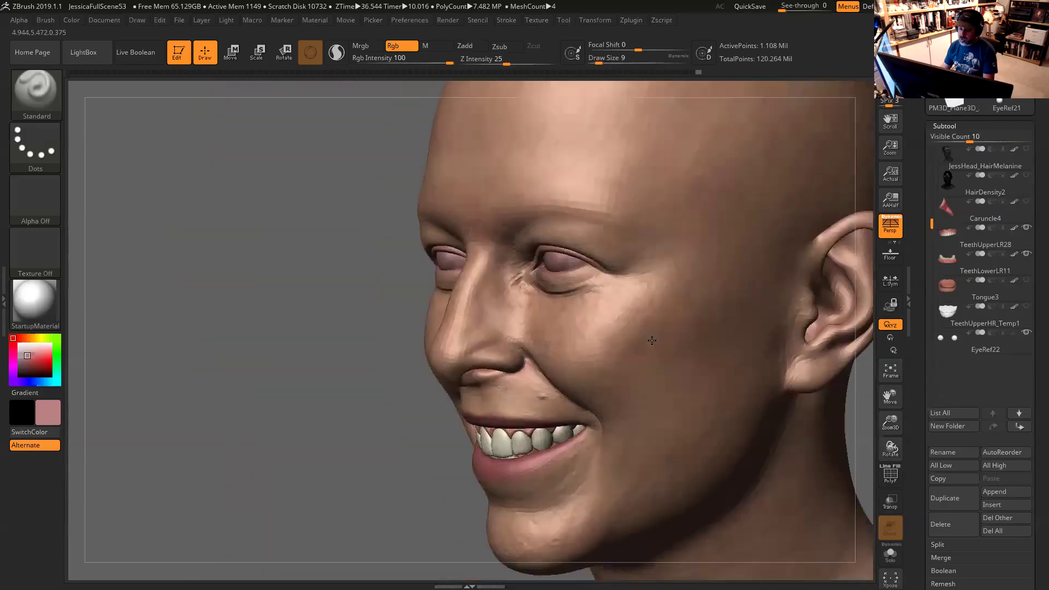
left_click_drag(384, 360, 464, 249)
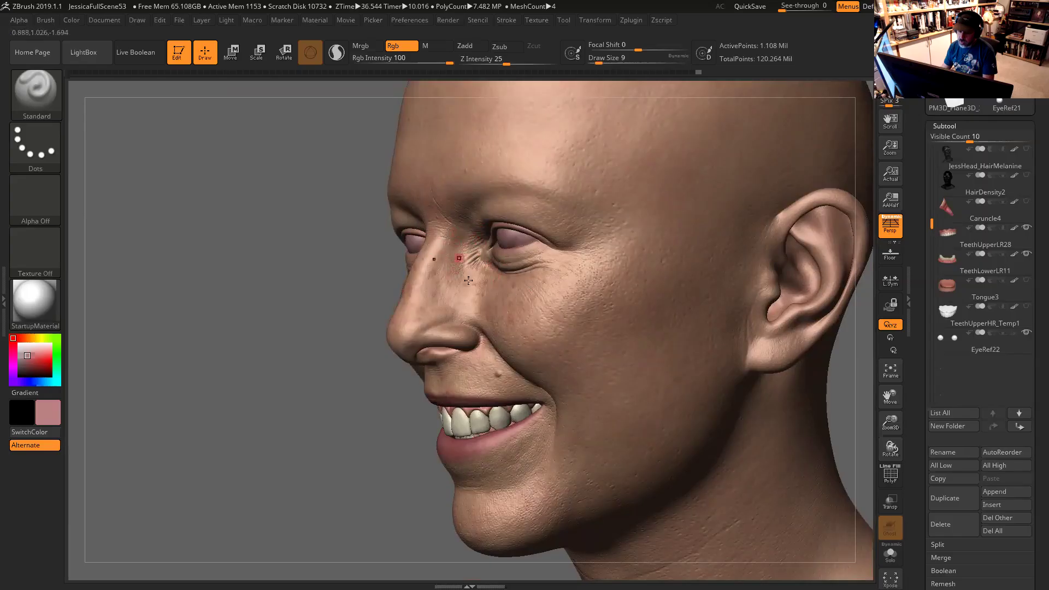
left_click_drag(265, 368, 479, 234)
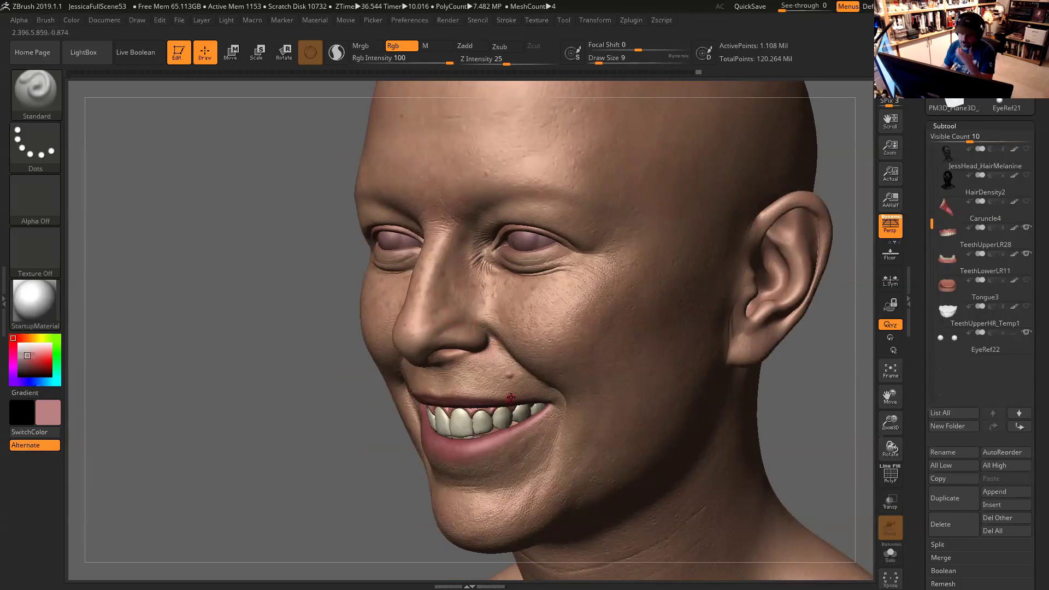
left_click_drag(803, 360, 820, 337)
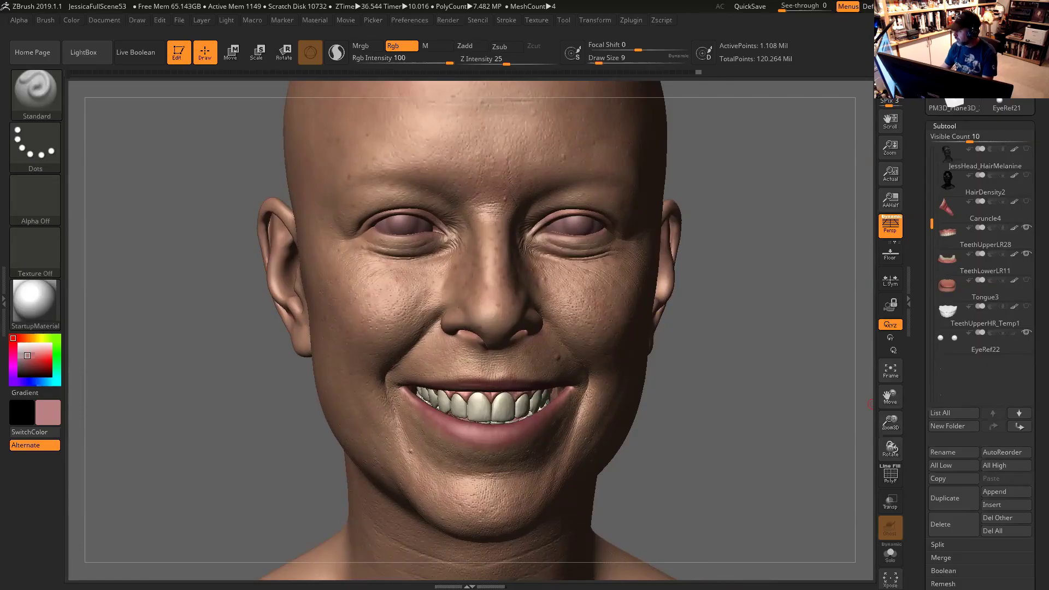
Step: Switch to the reference photos IMG_3728.CR2 and IMG_0219.JPG, study the smile and visible teeth, and return to the head sculpt
key("alt+Tab")
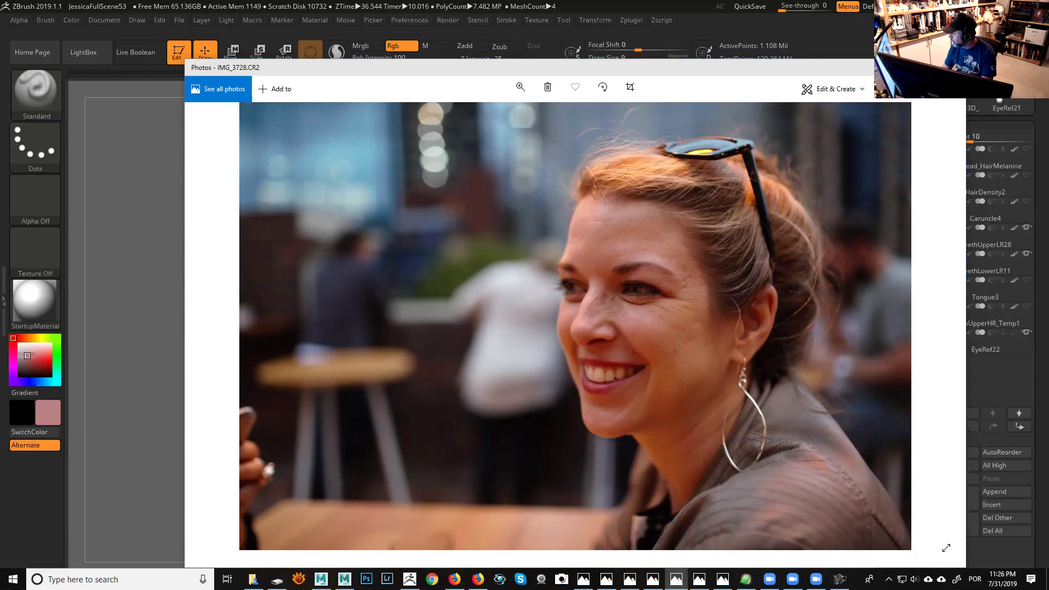
key("alt+Tab")
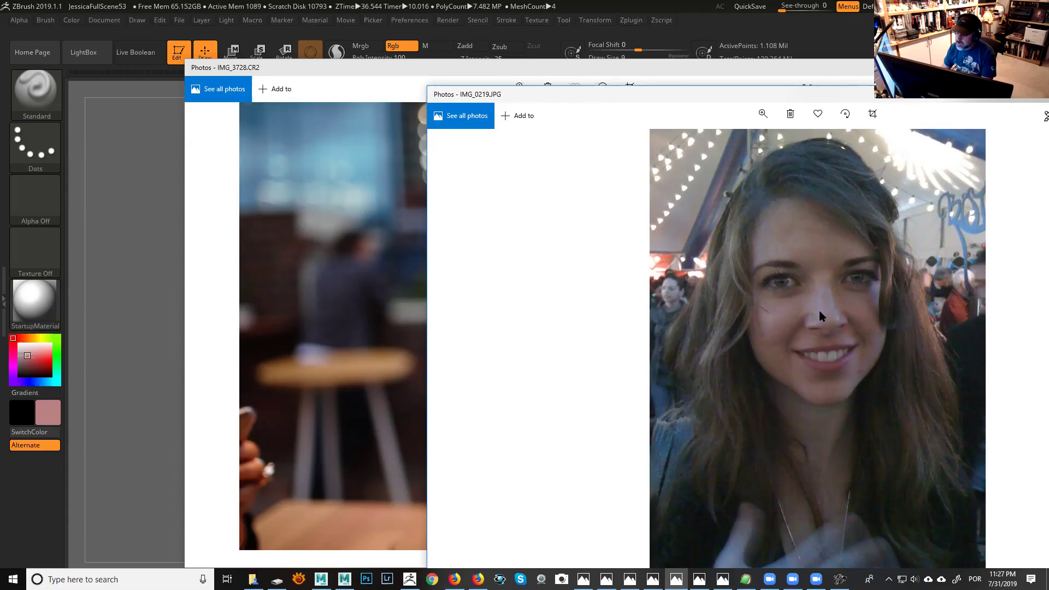
left_click_drag(826, 95, 1048, 115)
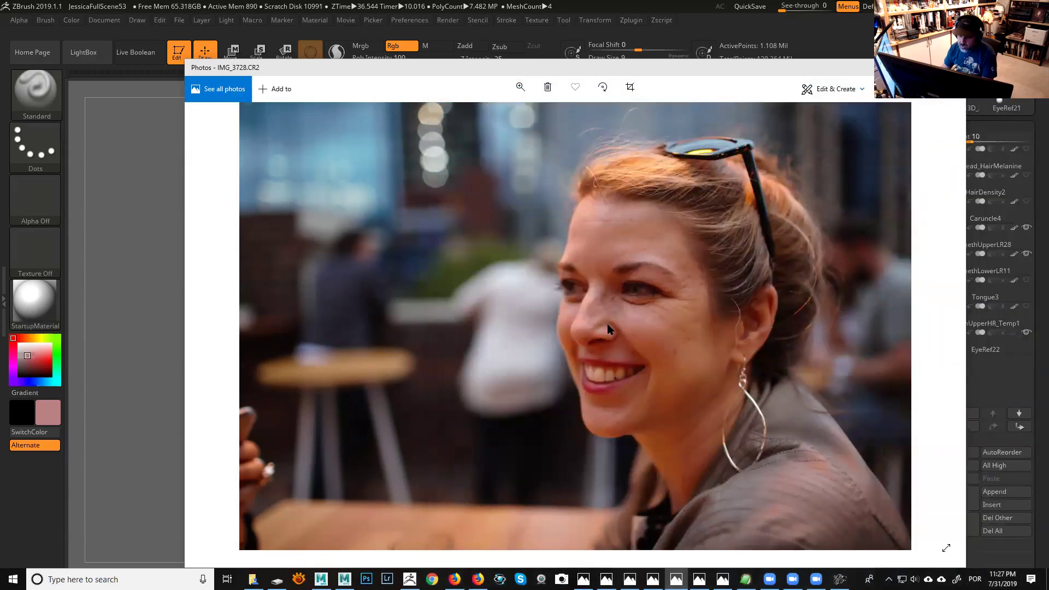
left_click(722, 72)
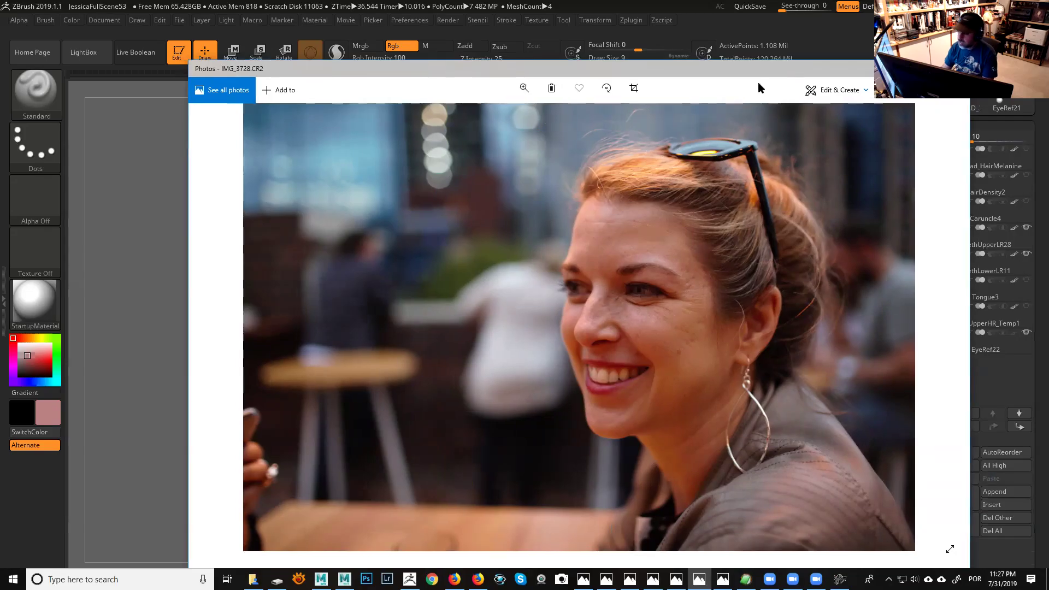
left_click(954, 67)
Step: Orbit the head to the three-quarter pose of the IMG_3728.CR2 reference and compare its smile and visible teeth
left_click_drag(727, 389, 375, 276)
left_click_drag(304, 342, 549, 294)
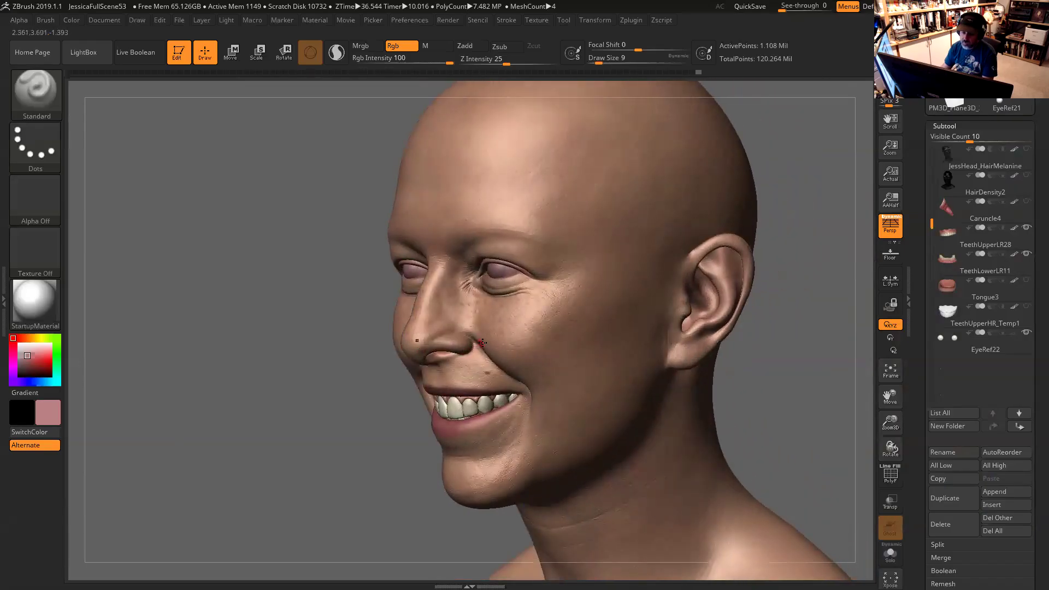
left_click_drag(794, 360, 686, 352)
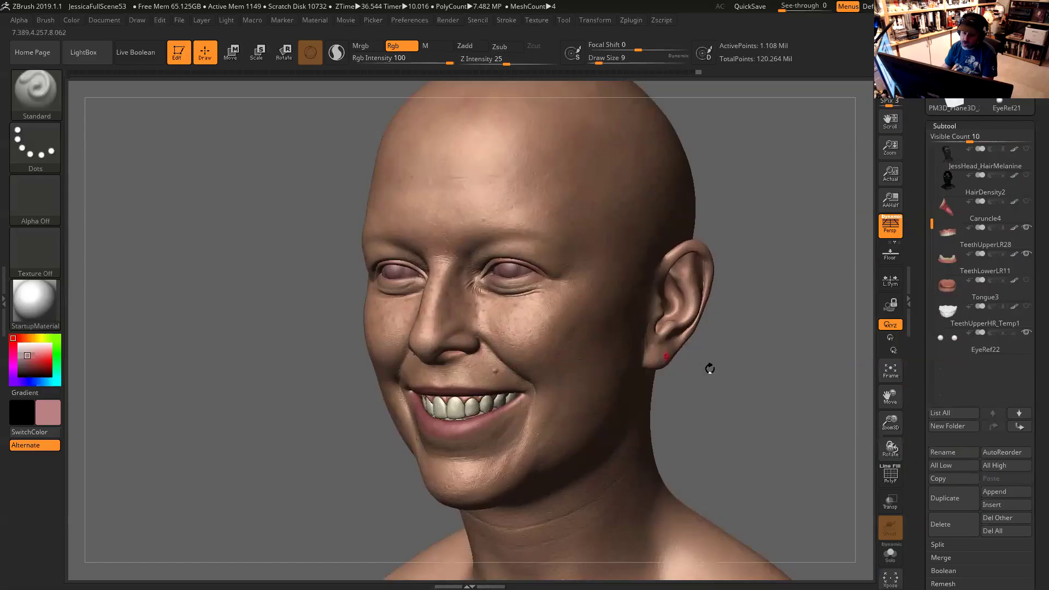
left_click_drag(711, 366, 732, 365)
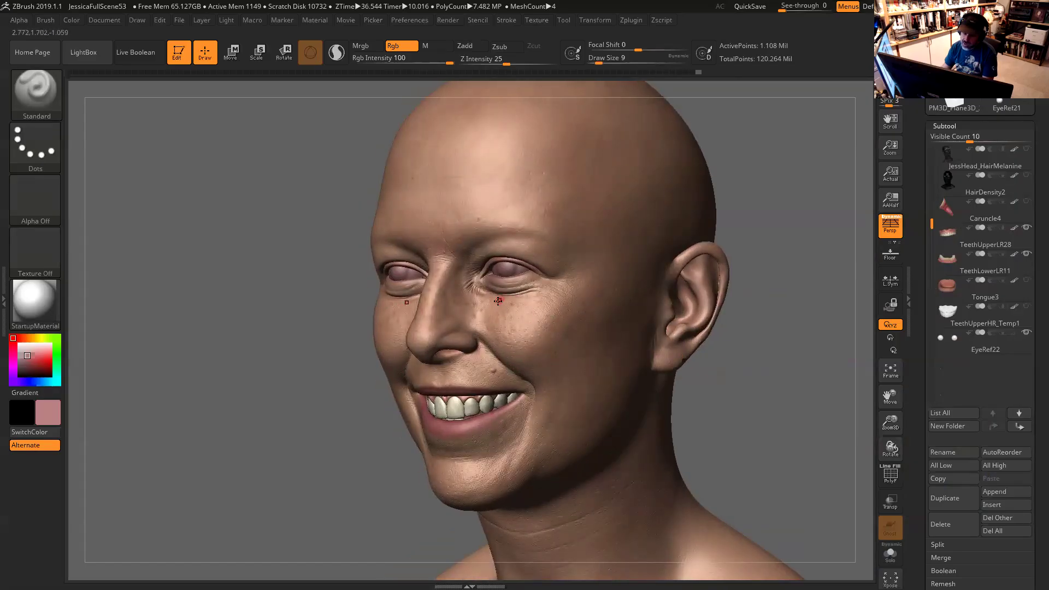
Step: Examine the mouth corners, smile folds and upper teeth up close from the front, slightly below and a three-quarter angle
left_click_drag(754, 357, 600, 264)
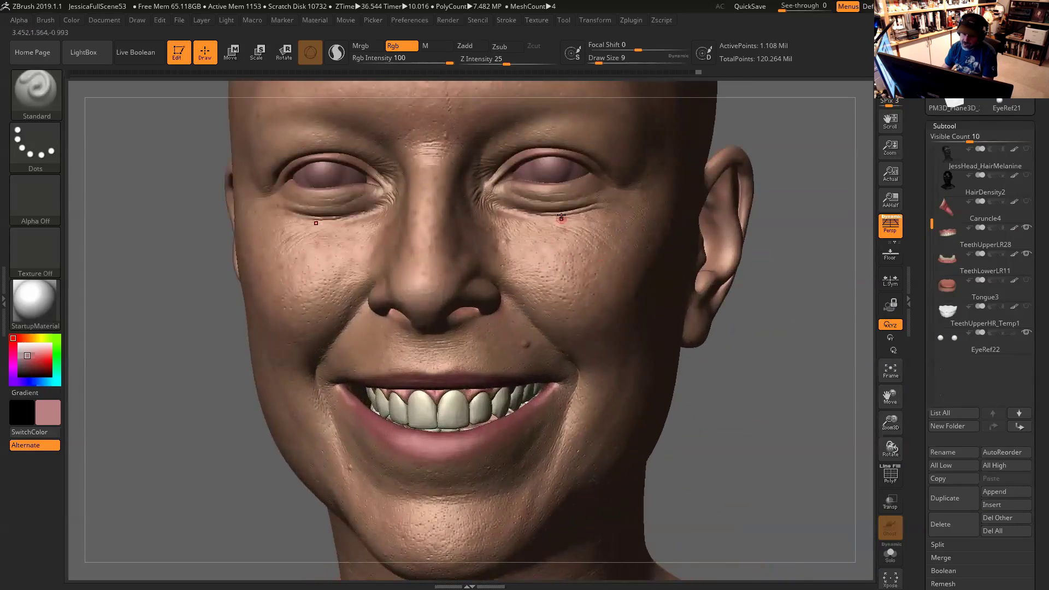
left_click_drag(776, 377, 591, 312)
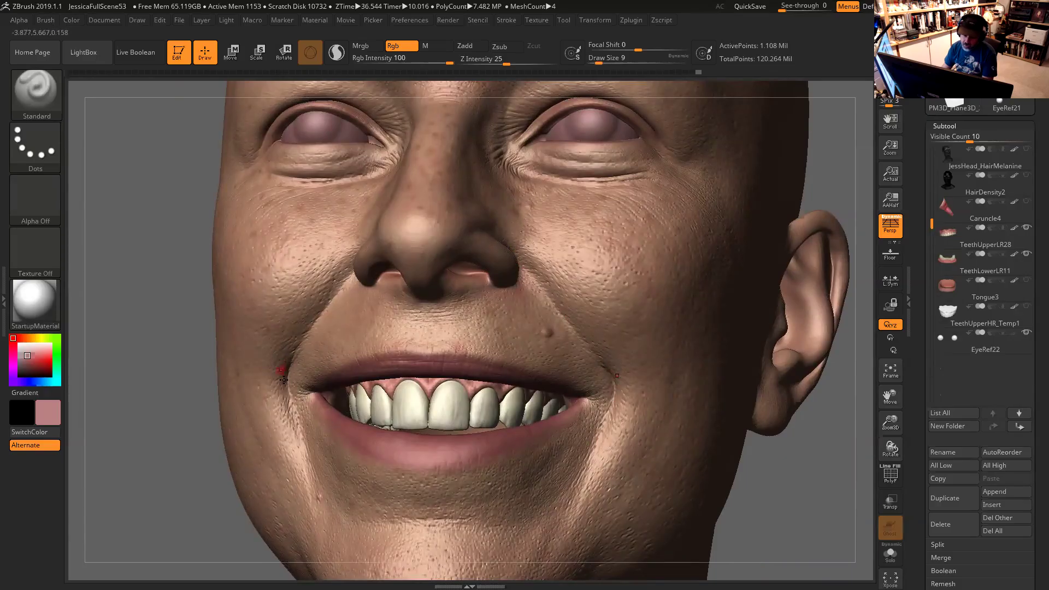
left_click_drag(749, 477, 623, 391)
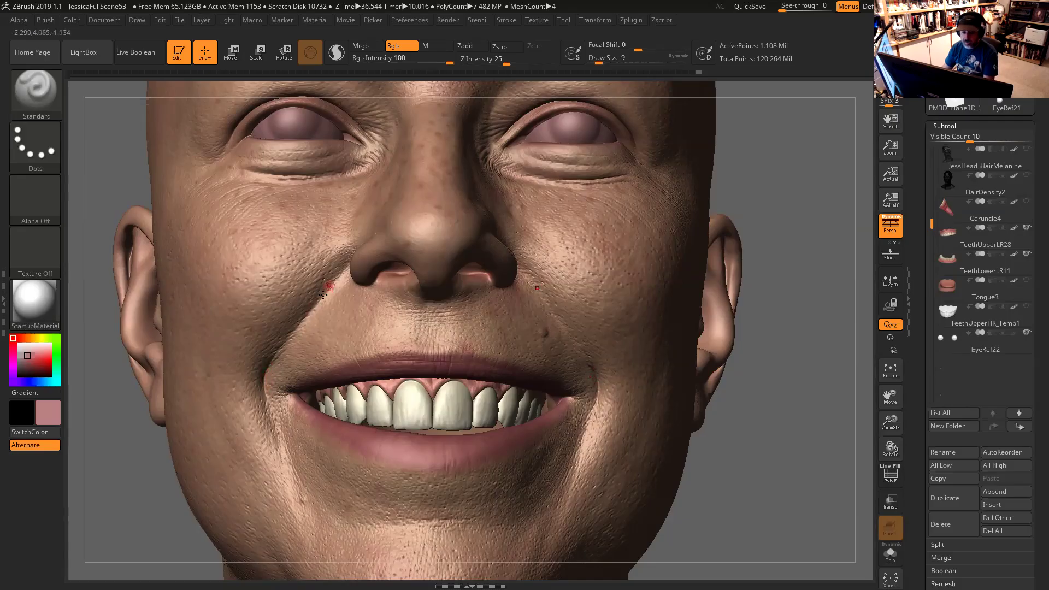
left_click_drag(787, 478, 248, 393)
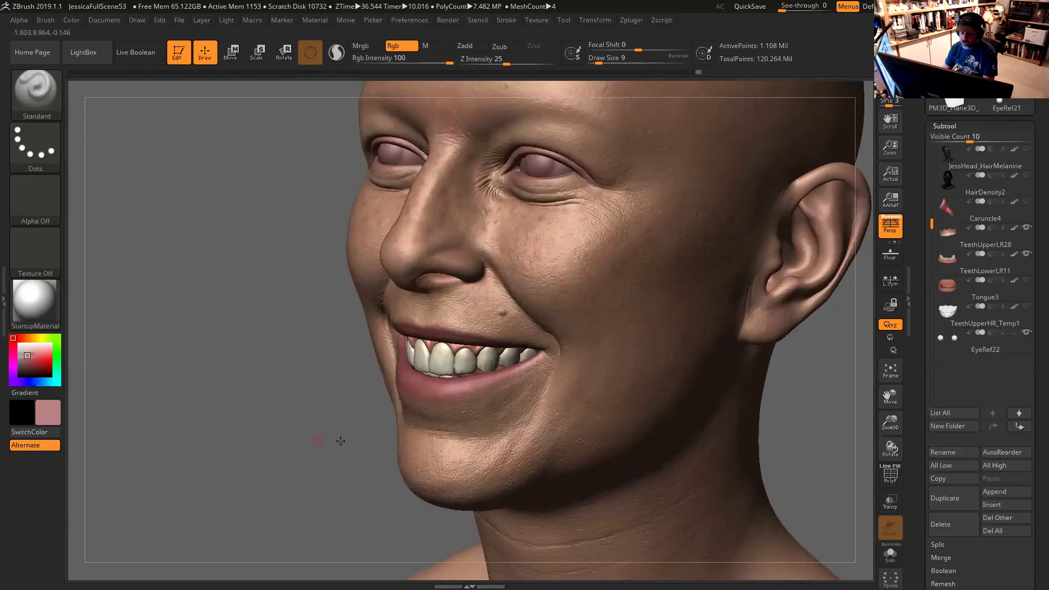
left_click_drag(321, 441, 345, 441, "shift")
Step: Review the whole head from both three-quarter sides and slightly tilted views, judging how the teeth sit within the smile
left_click_drag(766, 363, 718, 332)
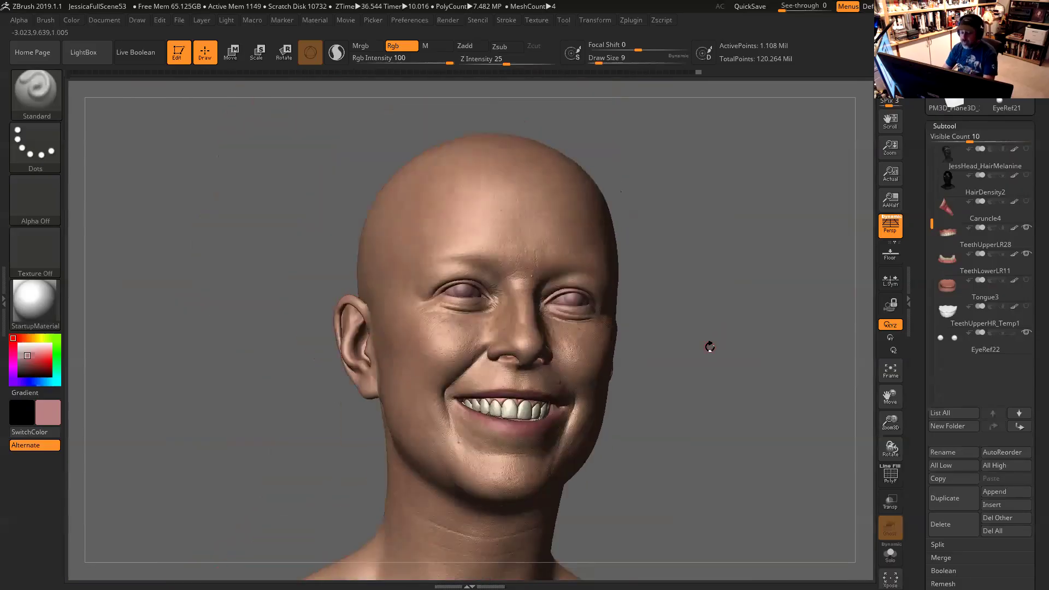
left_click_drag(773, 342, 738, 353)
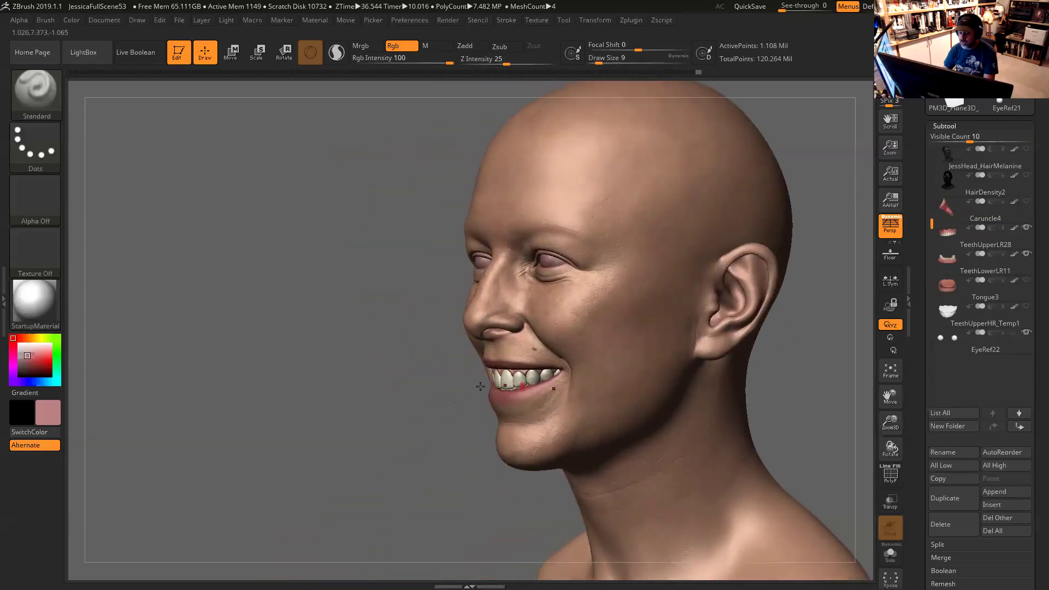
left_click_drag(398, 387, 331, 386)
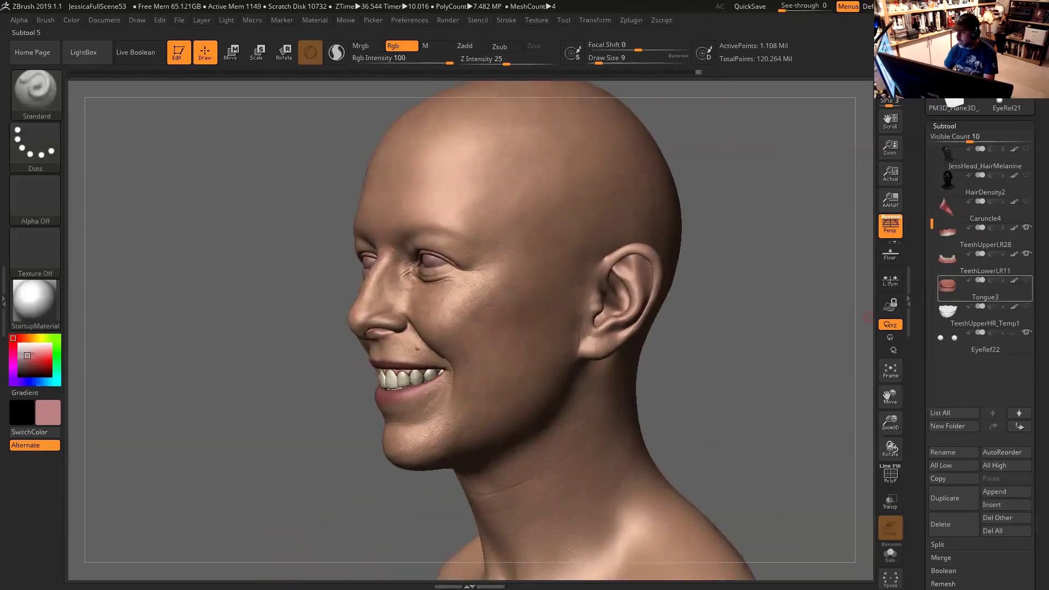
left_click_drag(838, 313, 649, 328)
left_click_drag(722, 288, 723, 286)
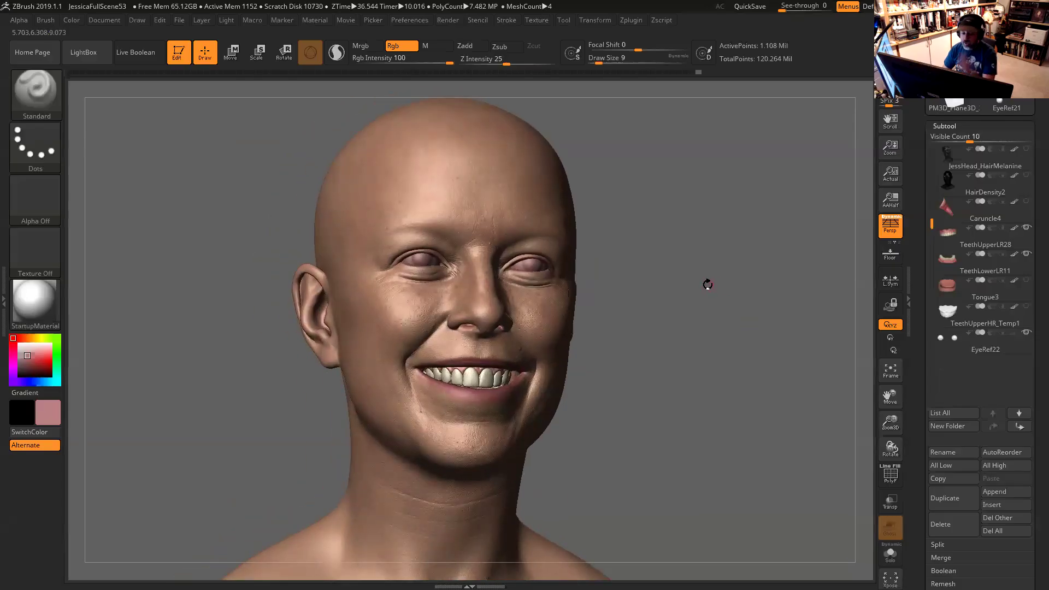
left_click_drag(716, 279, 721, 297)
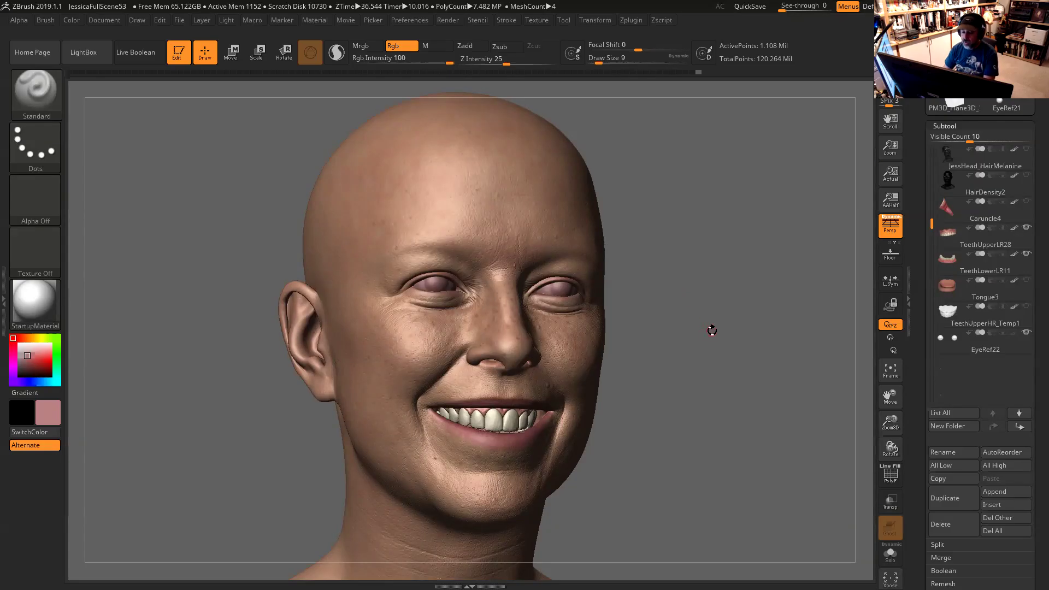
left_click_drag(705, 300, 700, 269)
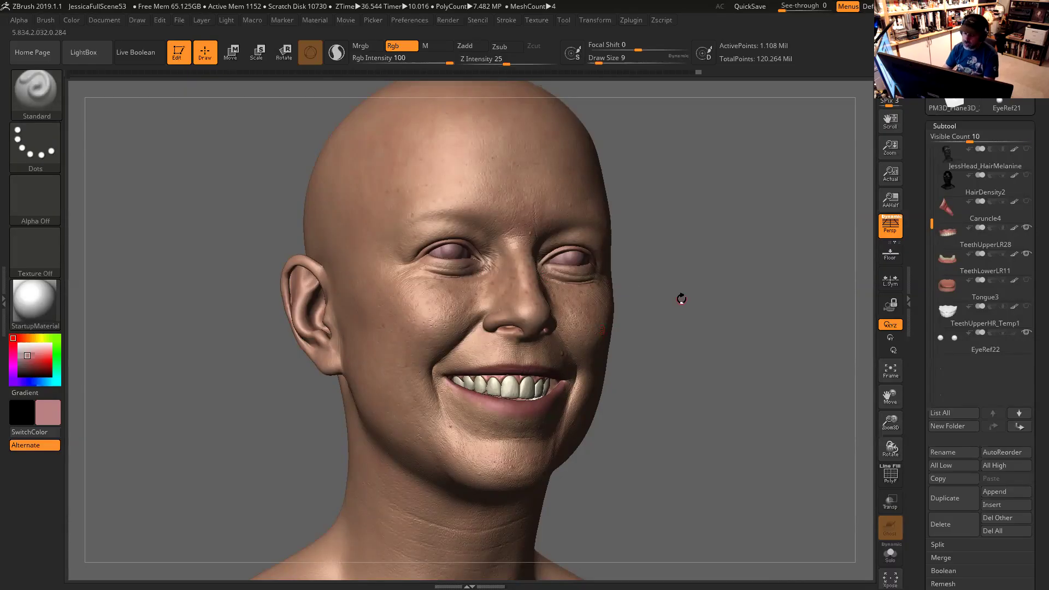
Step: Inspect the eyes, cheeks and teeth up close, turning the face between opposite three-quarter angles and a near-profile view
left_click_drag(683, 298, 726, 280)
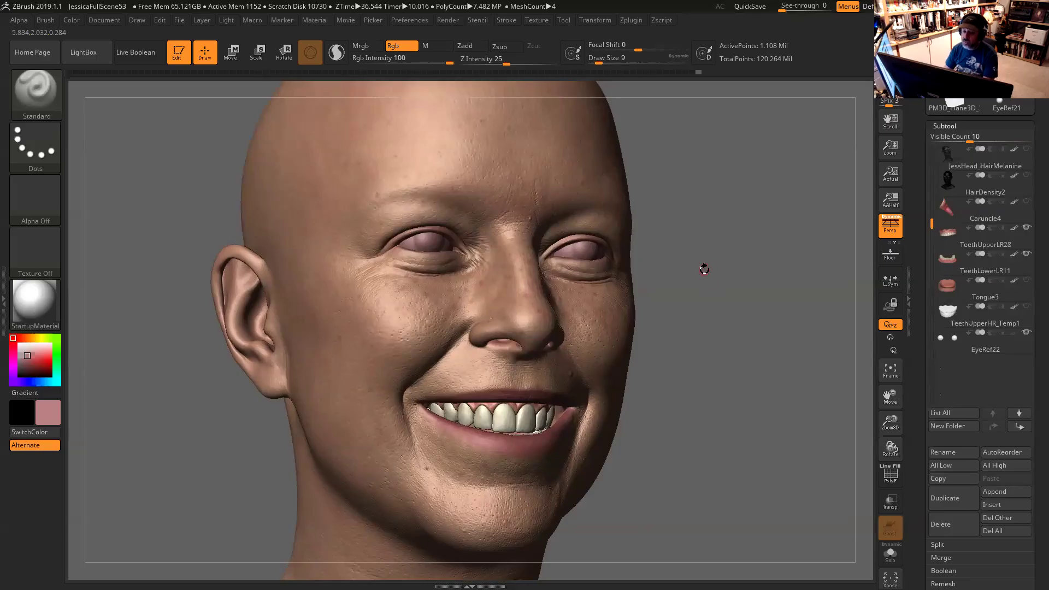
left_click_drag(704, 269, 707, 277)
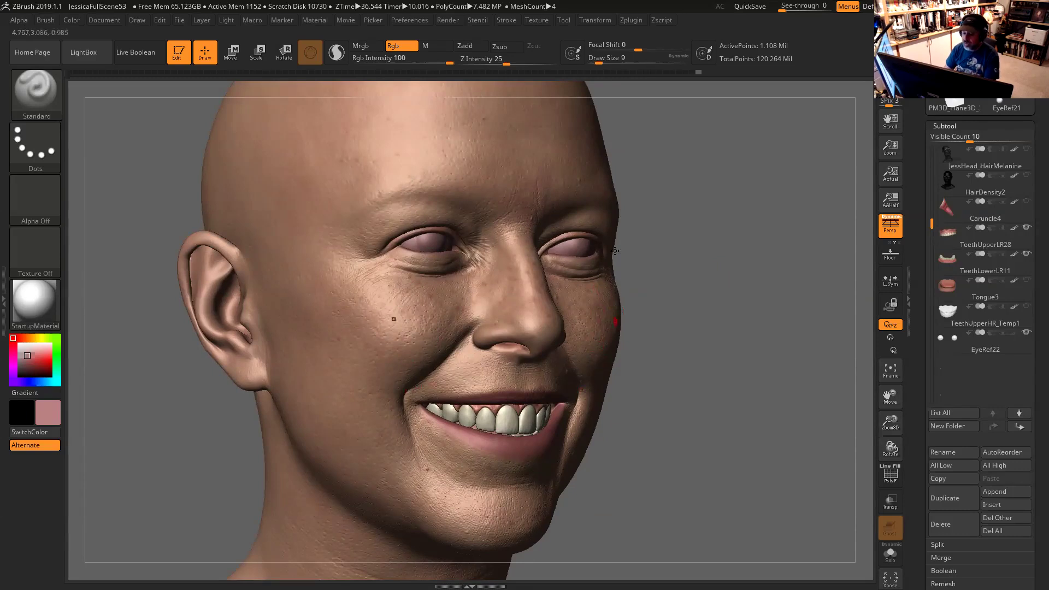
left_click_drag(683, 239, 637, 241)
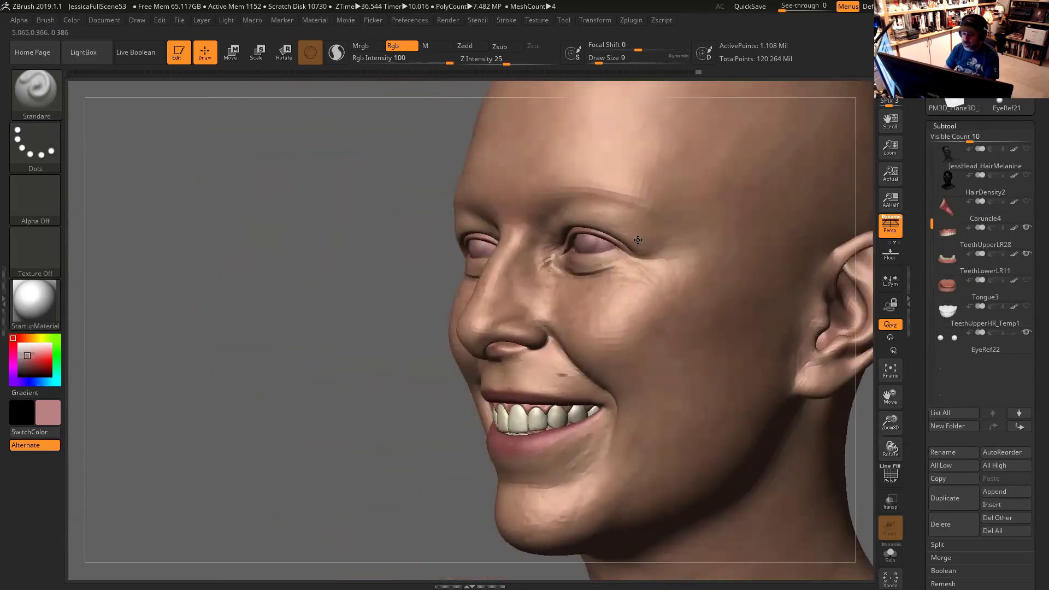
left_click_drag(447, 227, 416, 241)
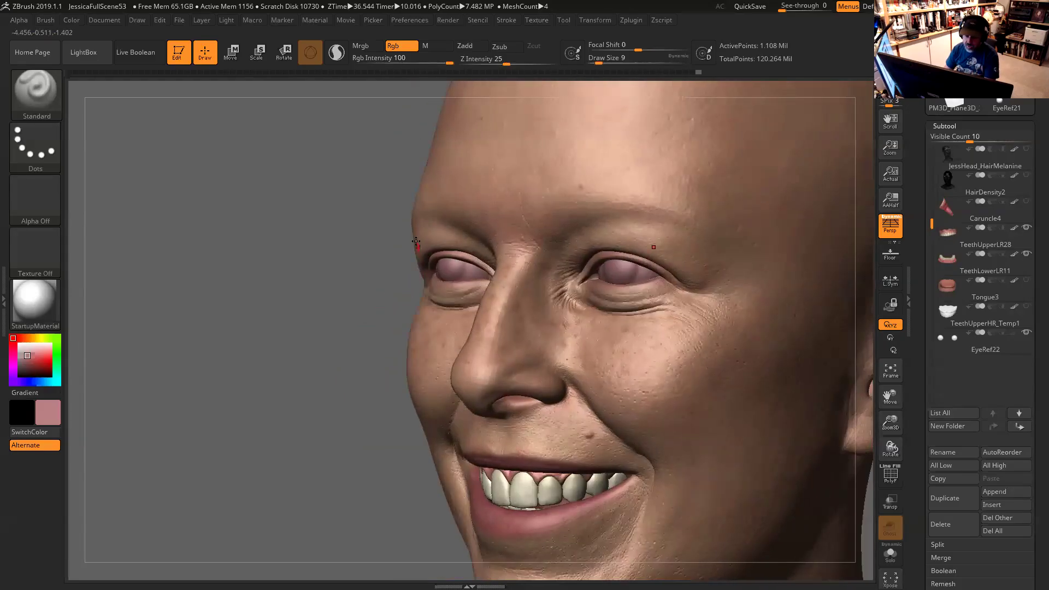
left_click_drag(348, 282, 402, 315)
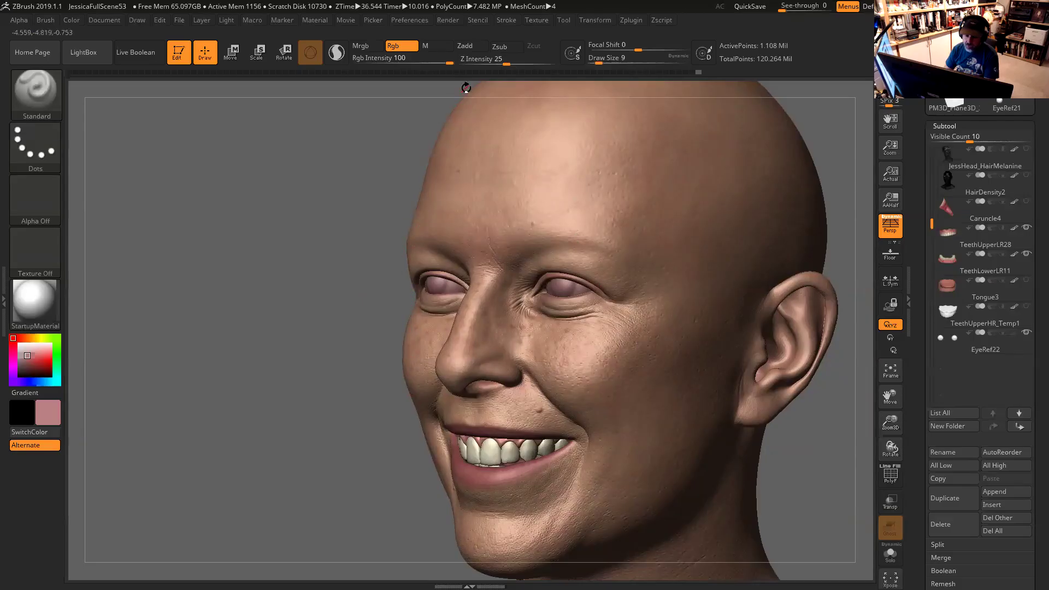
left_click_drag(351, 211, 274, 235)
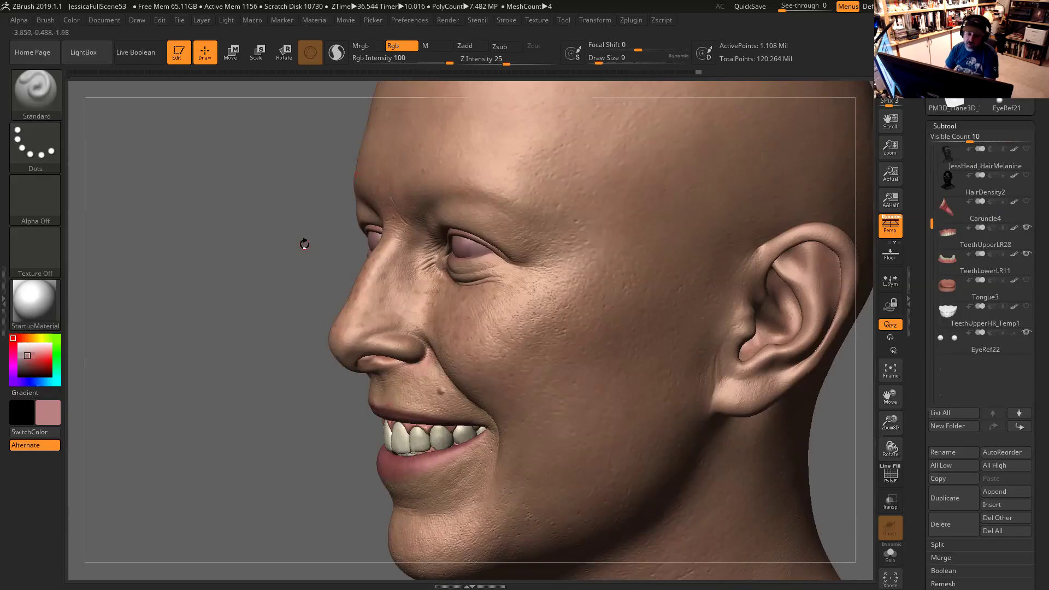
left_click_drag(229, 298, 291, 243)
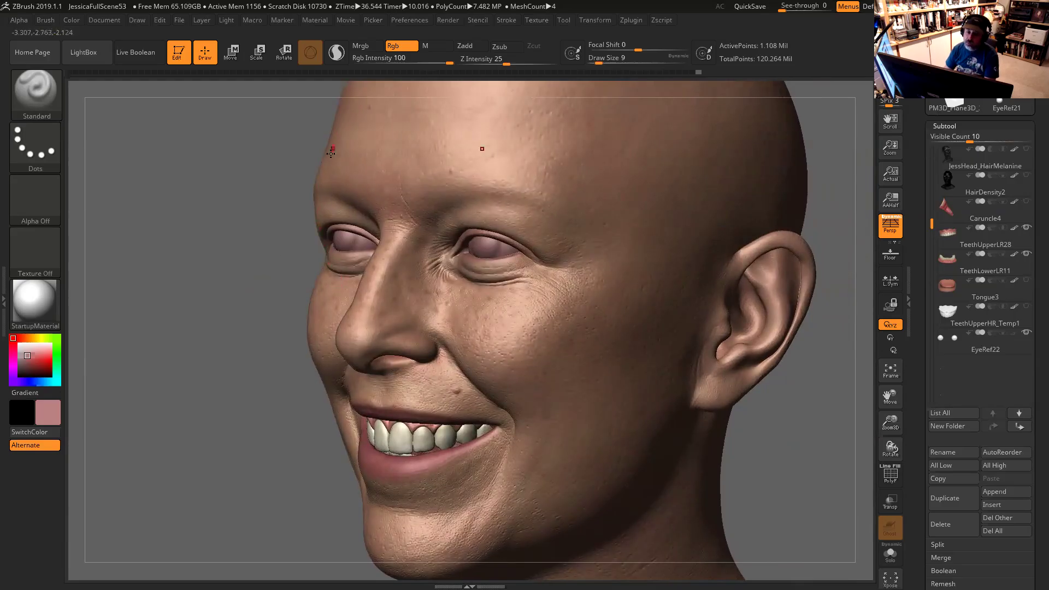
left_click_drag(265, 228, 246, 230)
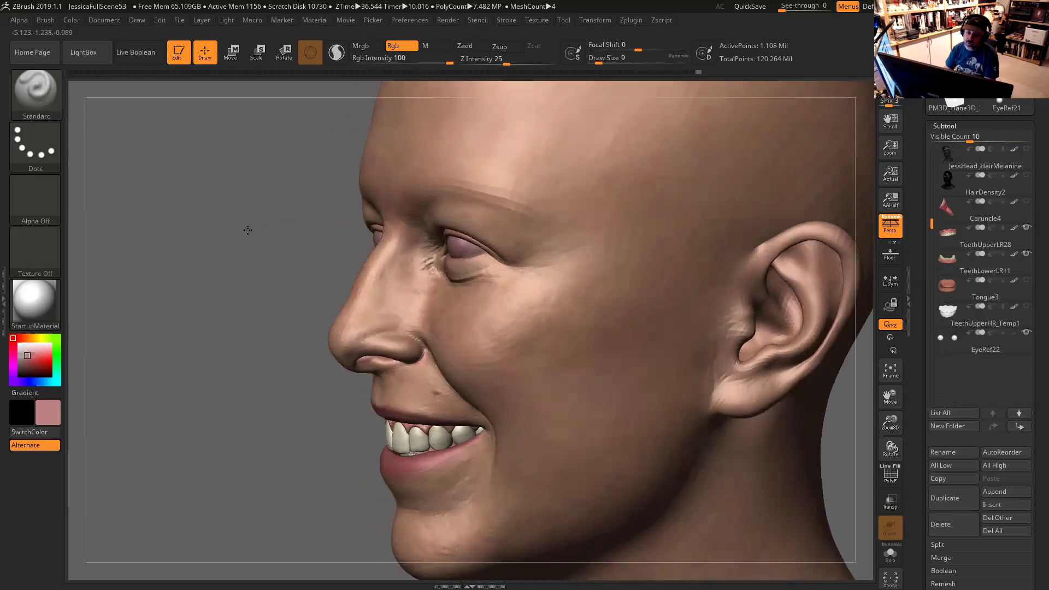
Step: Compare the front view of the face with the full side profile, checking the projection of the teeth and lips
left_click_drag(298, 185, 754, 197)
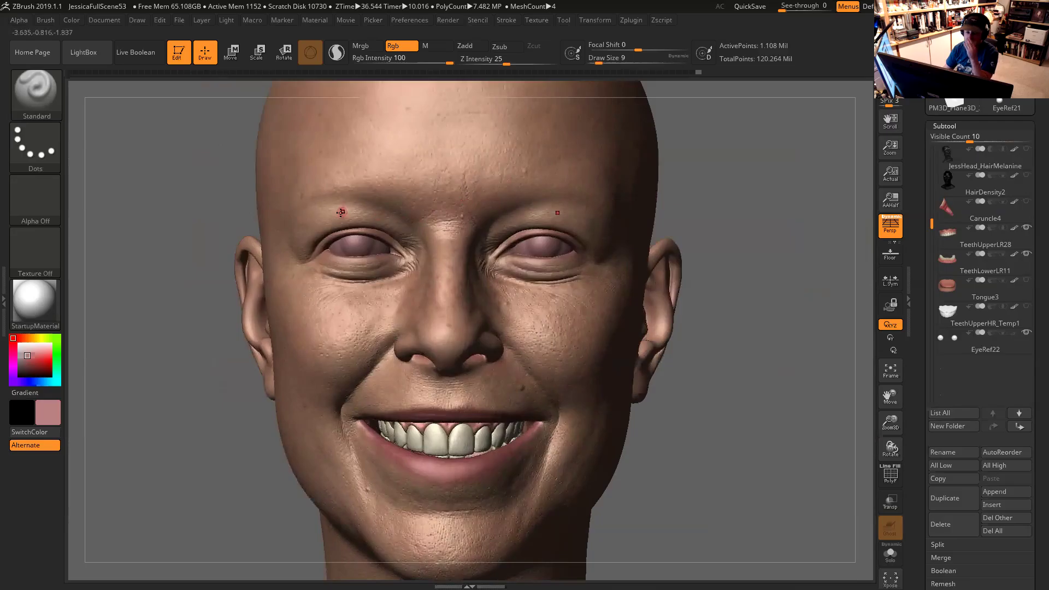
left_click_drag(712, 194, 670, 204)
left_click_drag(358, 288, 650, 246)
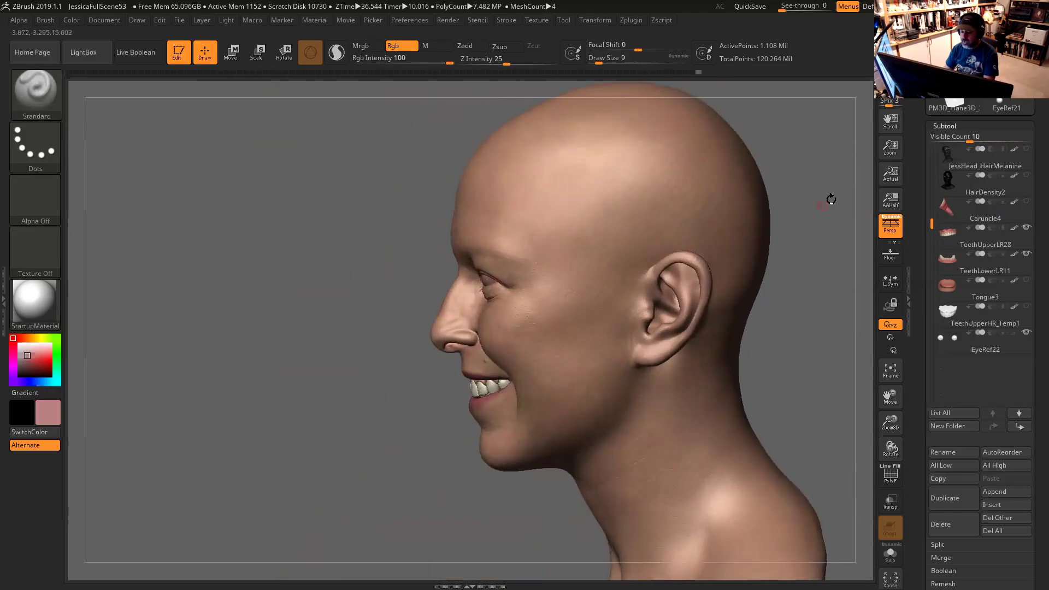
left_click_drag(830, 197, 773, 187, "alt")
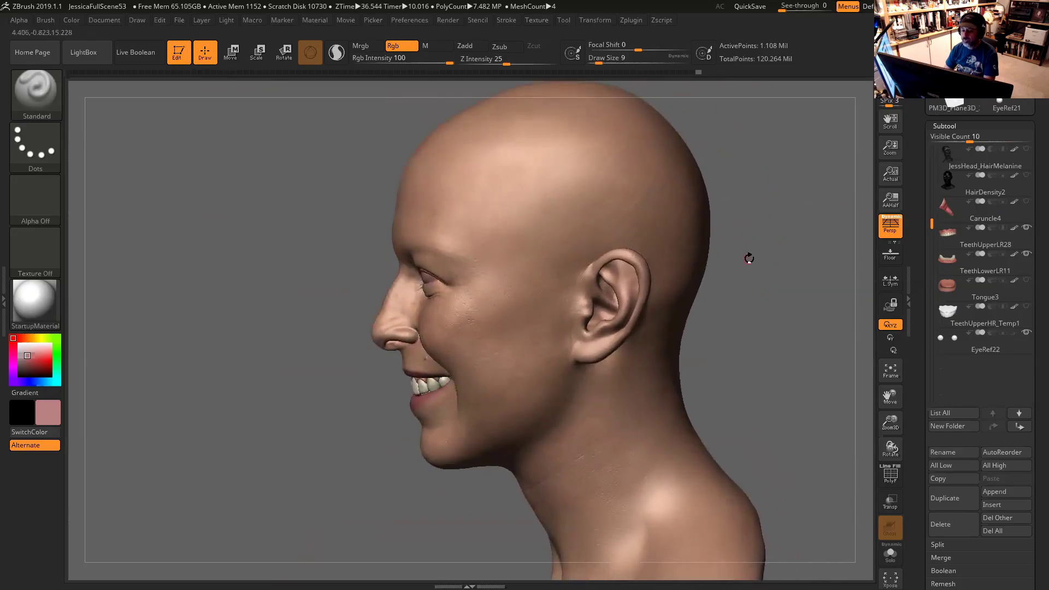
left_click_drag(758, 258, 675, 241)
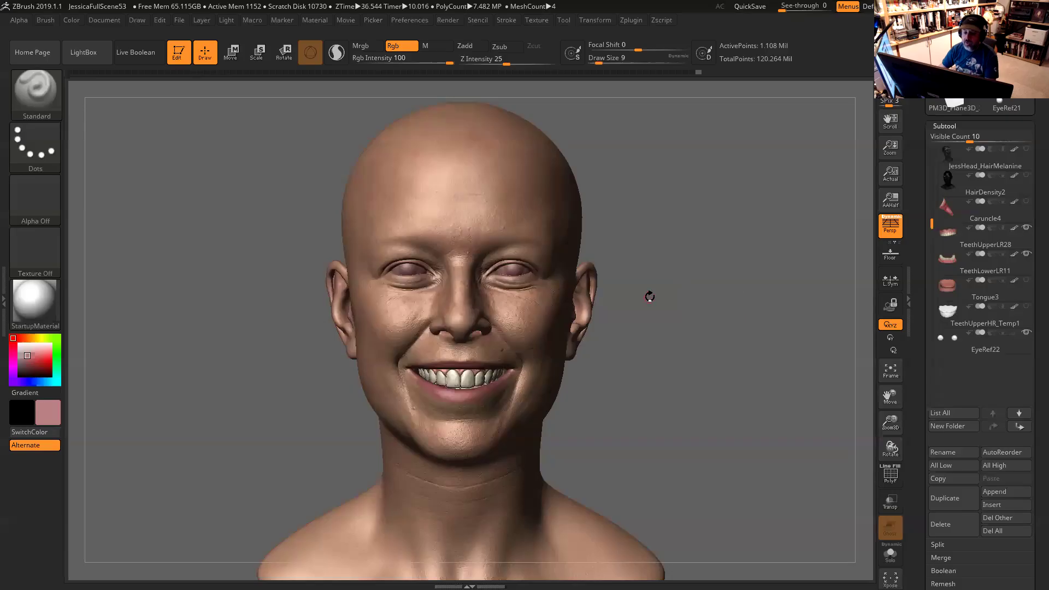
right_click_drag(653, 303, 672, 339, "ctrl")
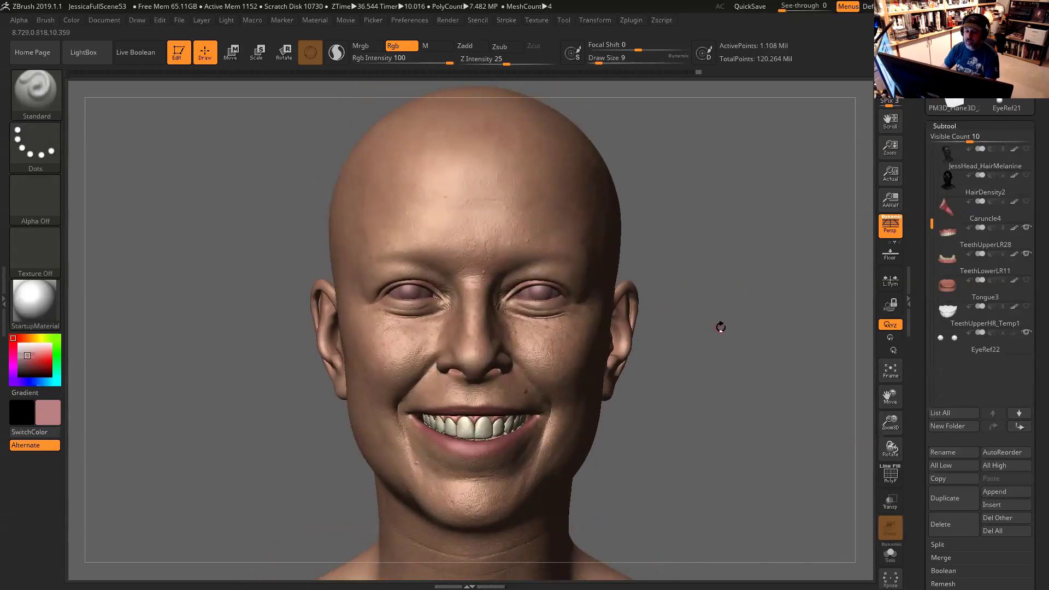
left_click_drag(719, 325, 661, 334)
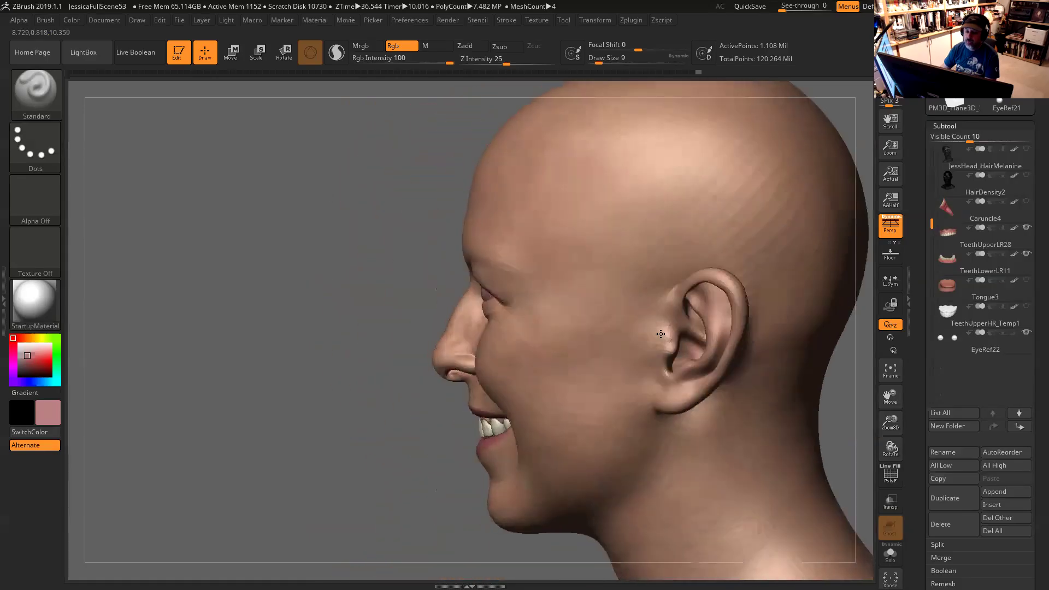
left_click_drag(331, 332, 244, 327, "alt")
left_click_drag(779, 308, 799, 298, "alt")
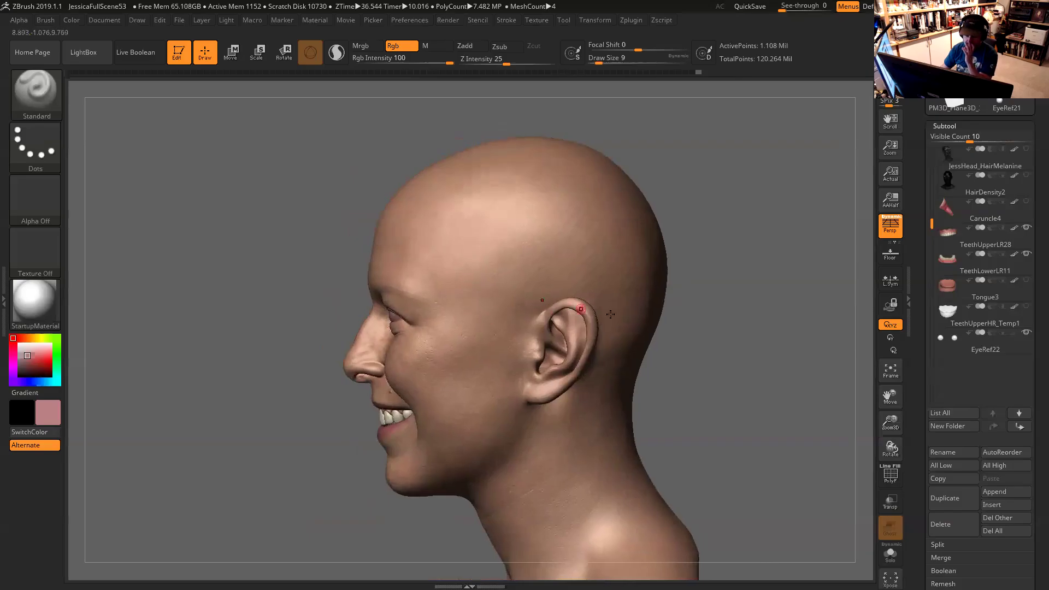
Step: Check the head and neck from the front and a three-quarter angle, ending on a near-profile view of the smile
left_click_drag(806, 333, 653, 475)
left_click_drag(764, 300, 809, 295)
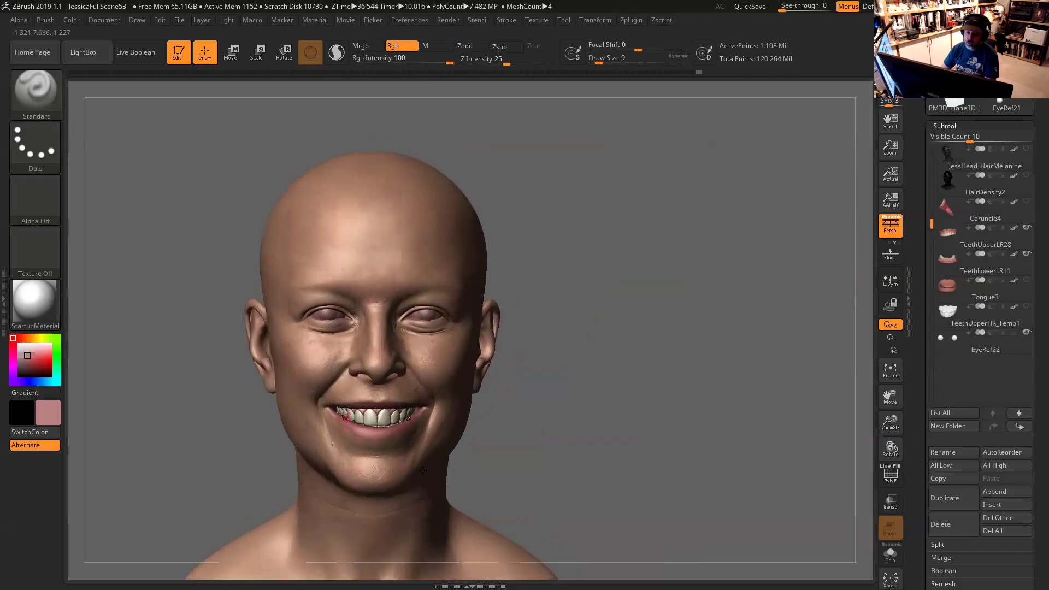
left_click_drag(582, 229, 529, 261, "alt")
left_click_drag(351, 316, 370, 344)
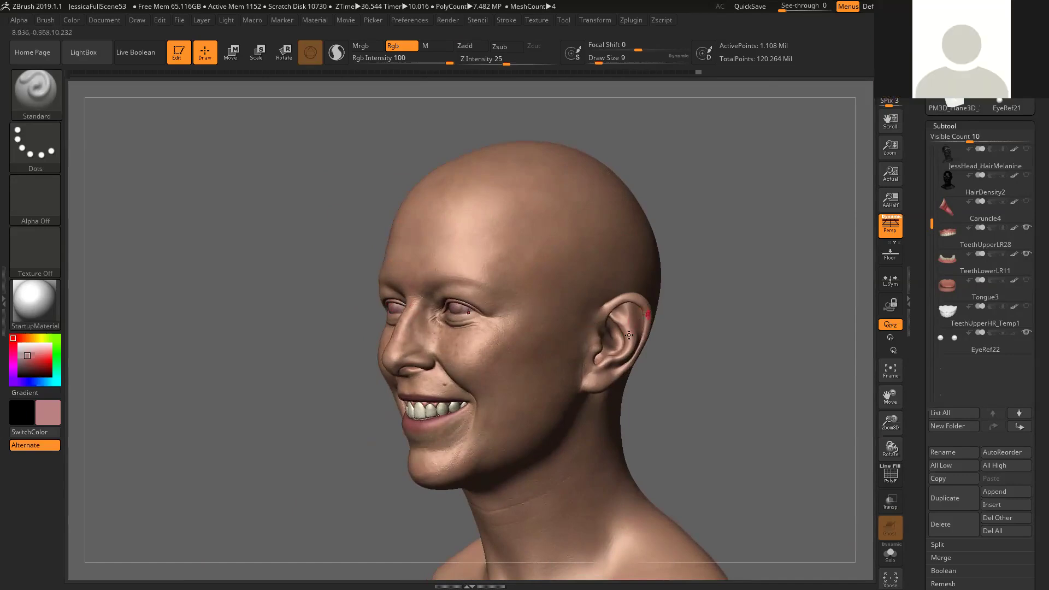
left_click_drag(727, 322, 757, 309)
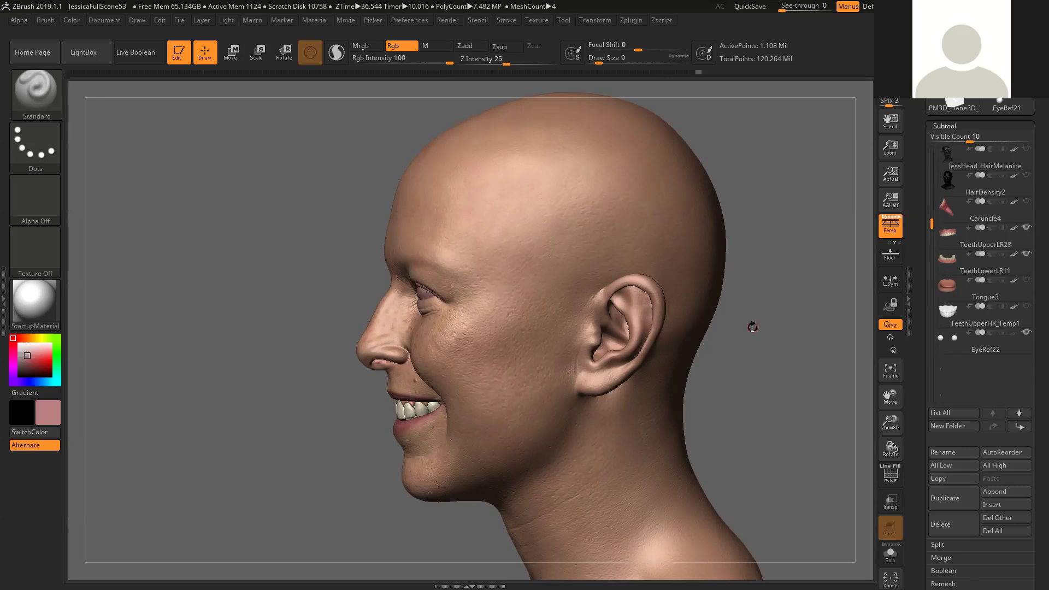
Step: Compare the smile across profile, three-quarter and front views of the head, checking how the teeth and lips project
left_click_drag(754, 323, 575, 314, "shift")
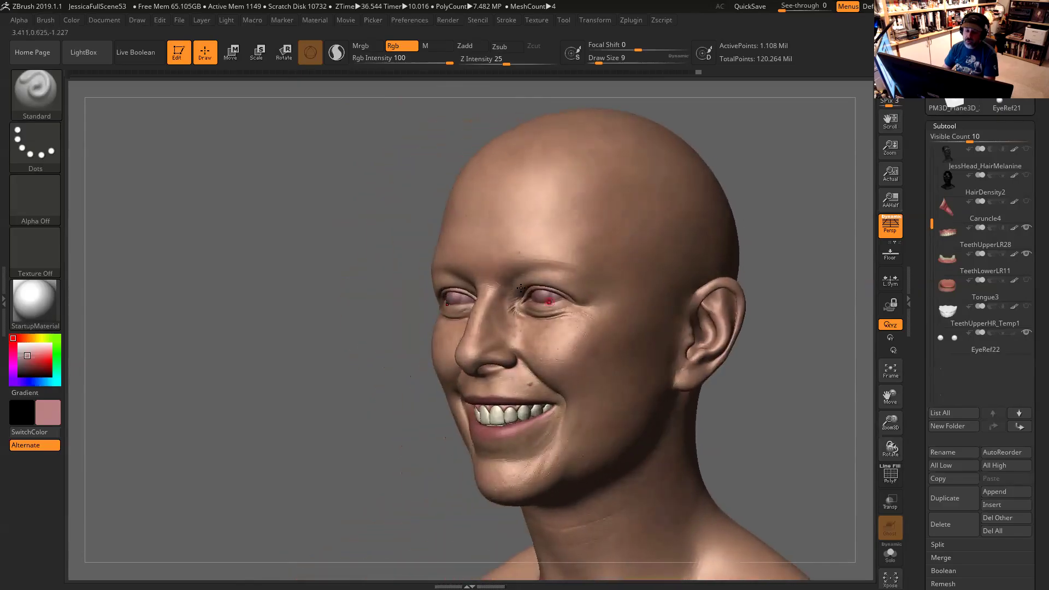
mouse_move(381, 299)
left_mouse_down()
mouse_move(370, 301)
mouse_move(387, 301)
mouse_move(390, 275)
mouse_move(347, 300)
mouse_move(321, 285)
mouse_move(397, 312)
mouse_move(386, 307)
left_mouse_up()
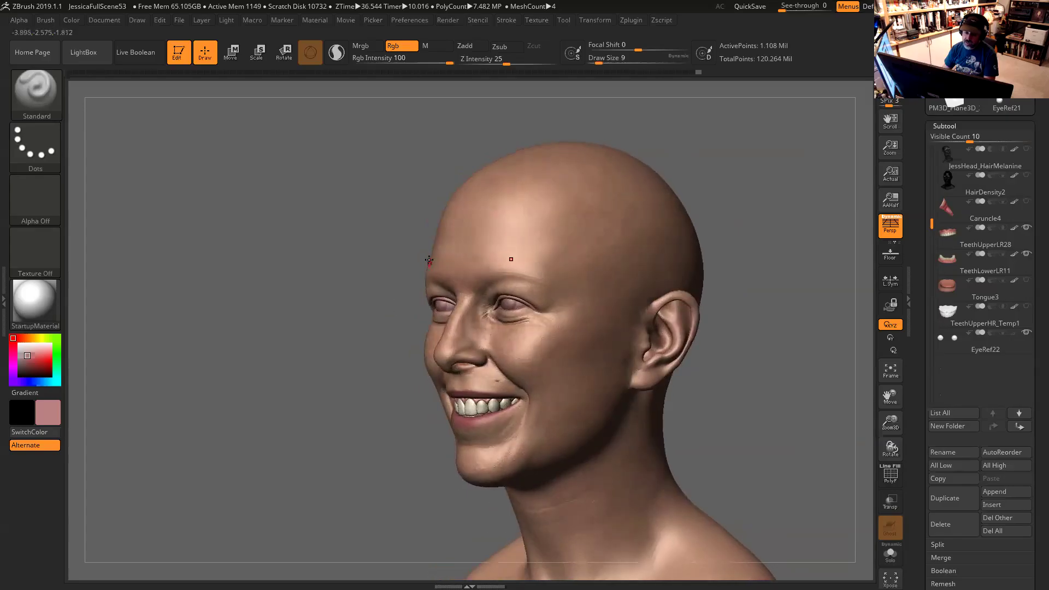
left_click_drag(413, 341, 623, 337)
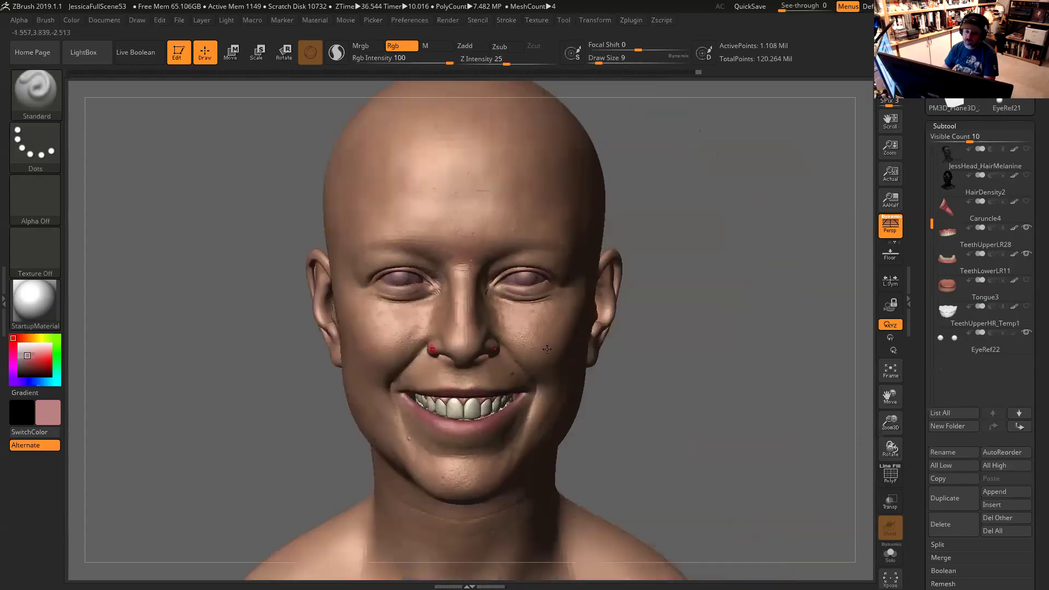
mouse_move(687, 296)
left_mouse_down()
mouse_move(664, 291)
mouse_move(678, 292)
left_mouse_up()
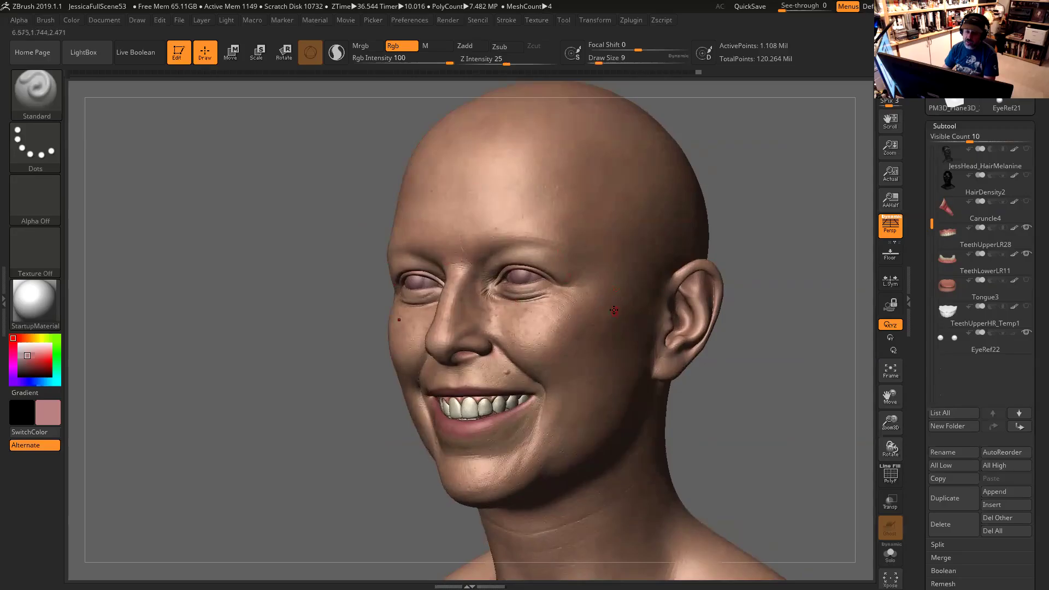
left_click_drag(770, 239, 609, 272)
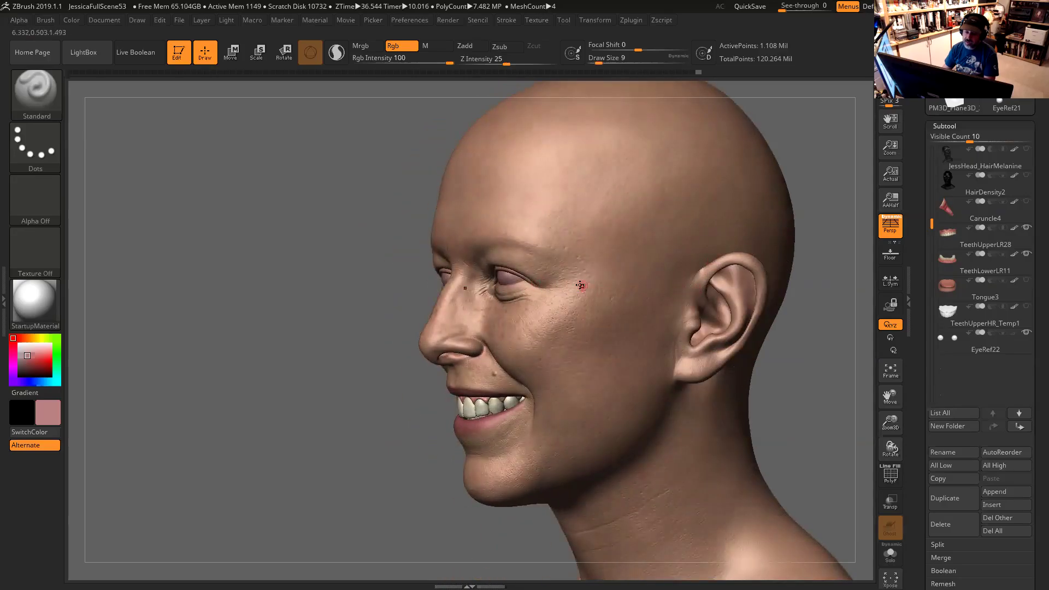
left_click_drag(813, 229, 808, 249)
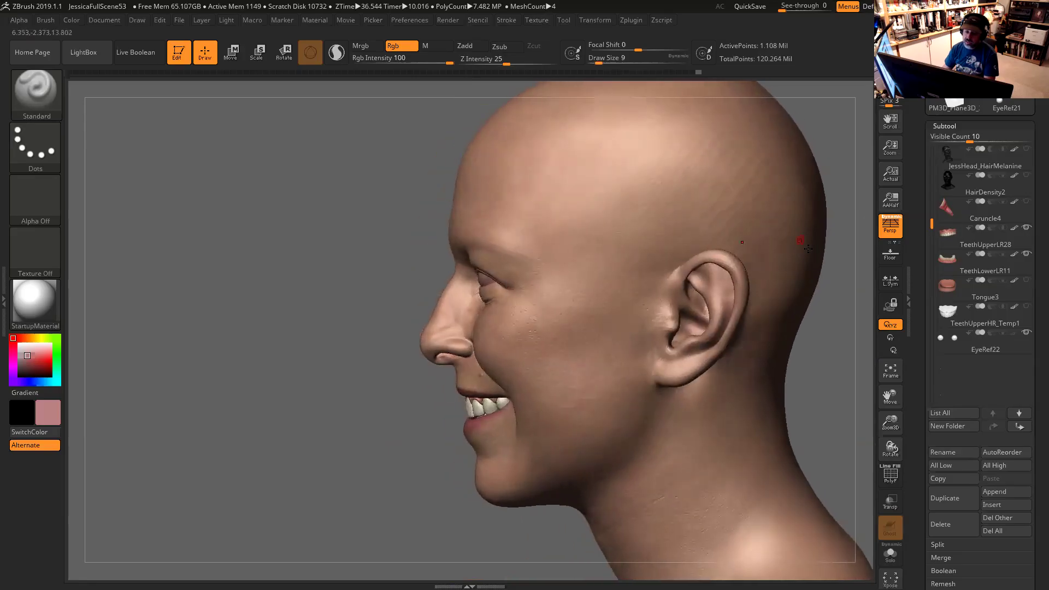
left_click_drag(849, 312, 641, 280, "alt")
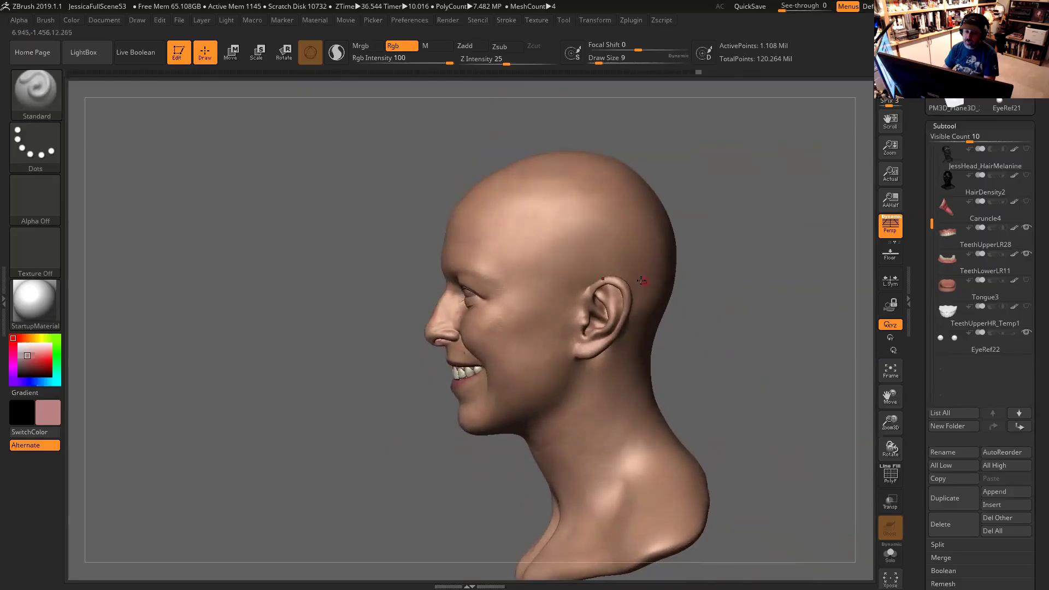
left_click_drag(747, 268, 745, 267)
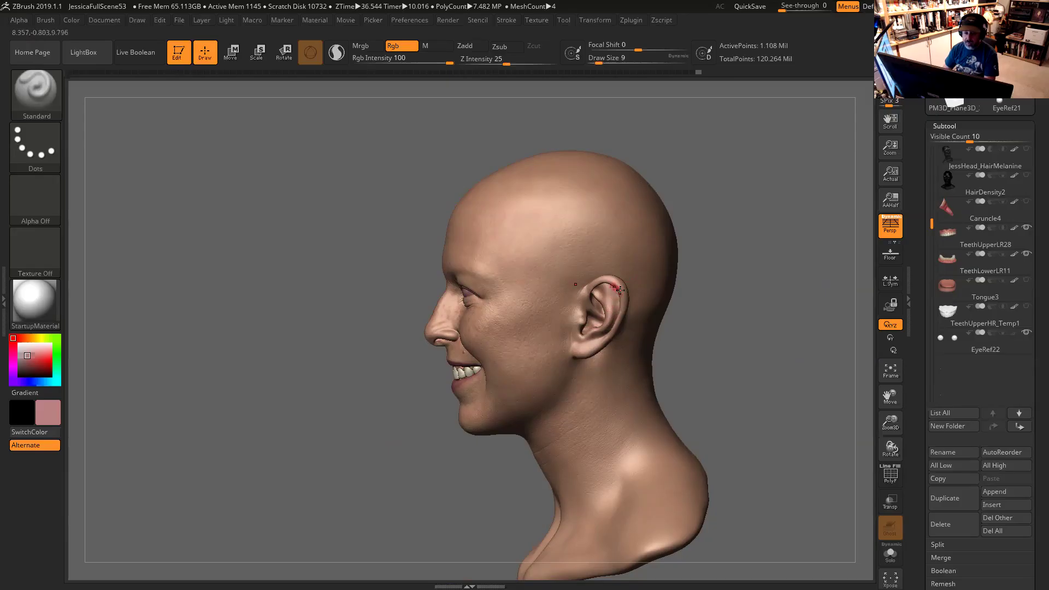
left_click_drag(733, 270, 719, 230)
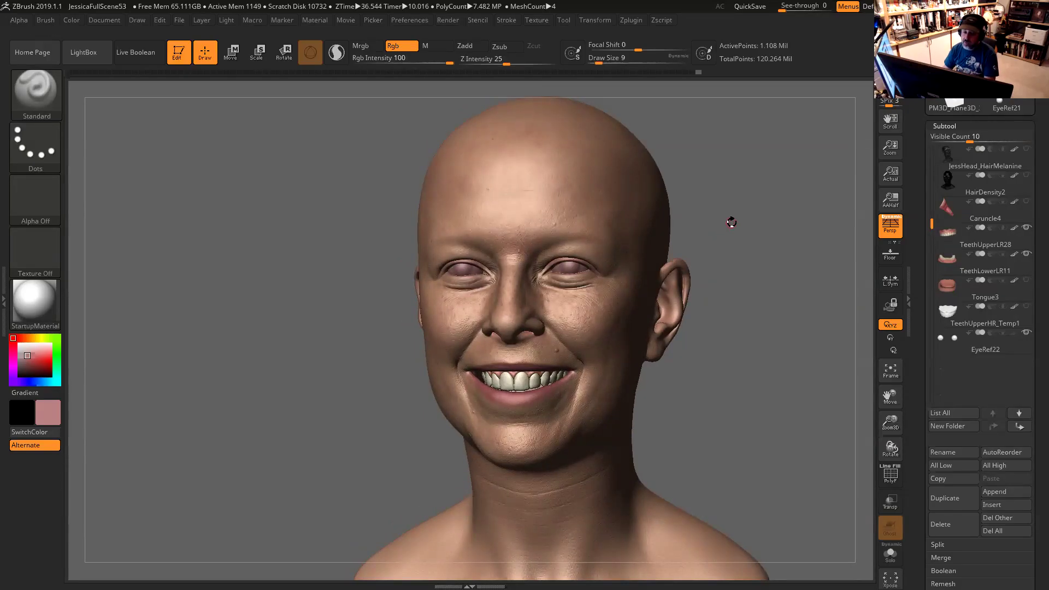
Step: Examine the nose, cheek folds and upper teeth up close from the front and both three-quarter sides
left_click_drag(731, 222, 746, 224)
left_click_drag(684, 237, 749, 262, "alt")
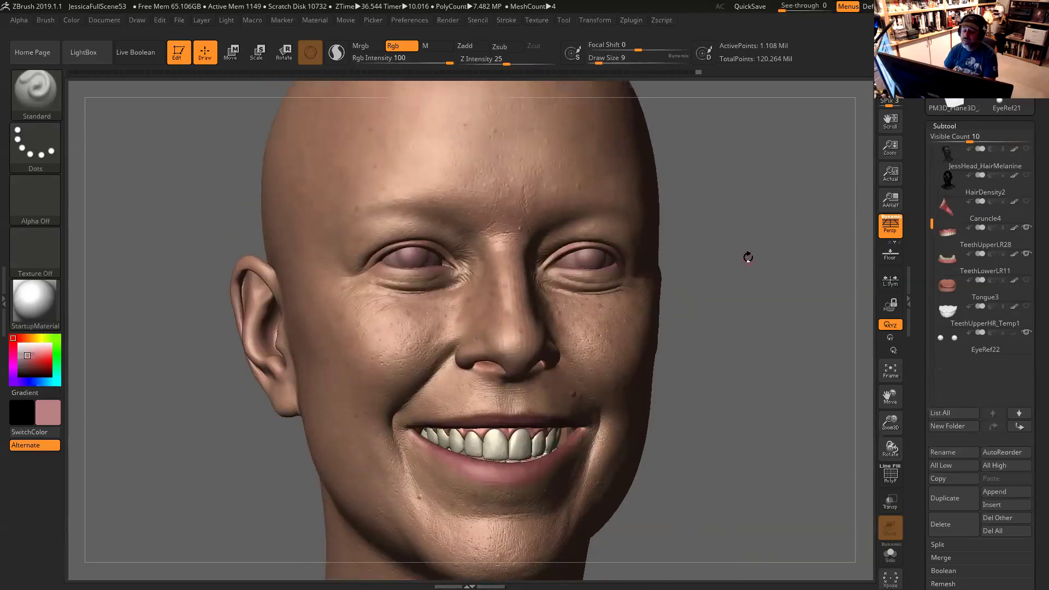
mouse_move(738, 235)
left_mouse_down()
mouse_move(749, 246)
mouse_move(739, 231)
left_mouse_up()
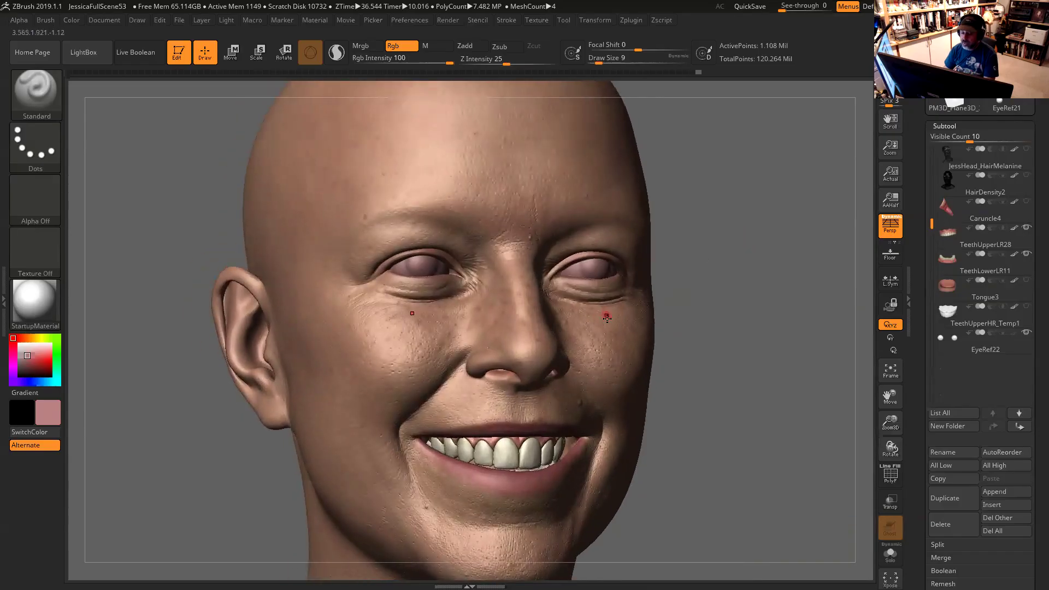
left_click_drag(706, 295, 721, 263)
left_click_drag(791, 262, 765, 259)
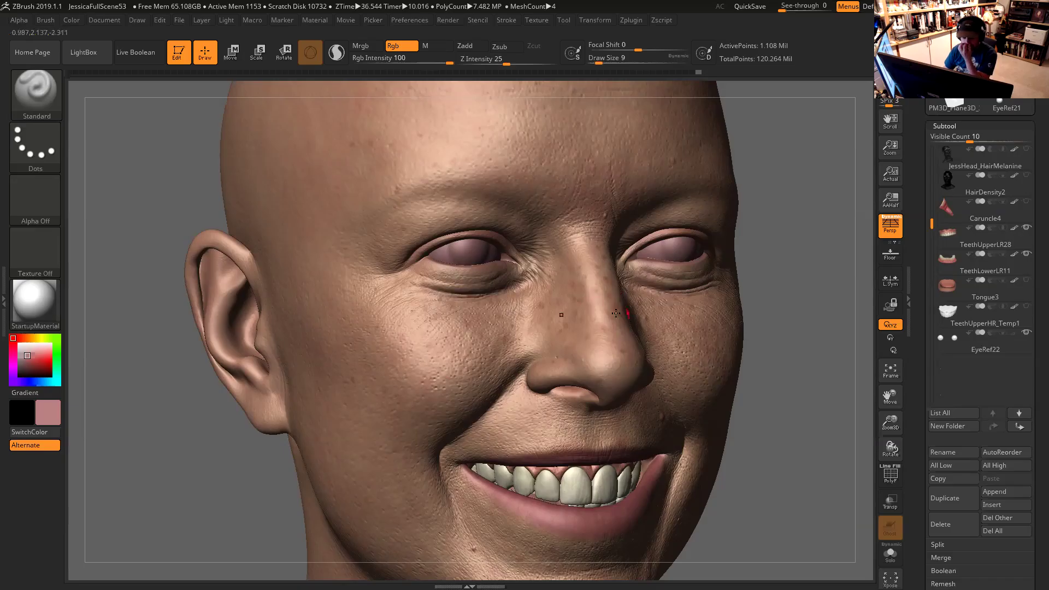
left_click_drag(794, 317, 780, 228)
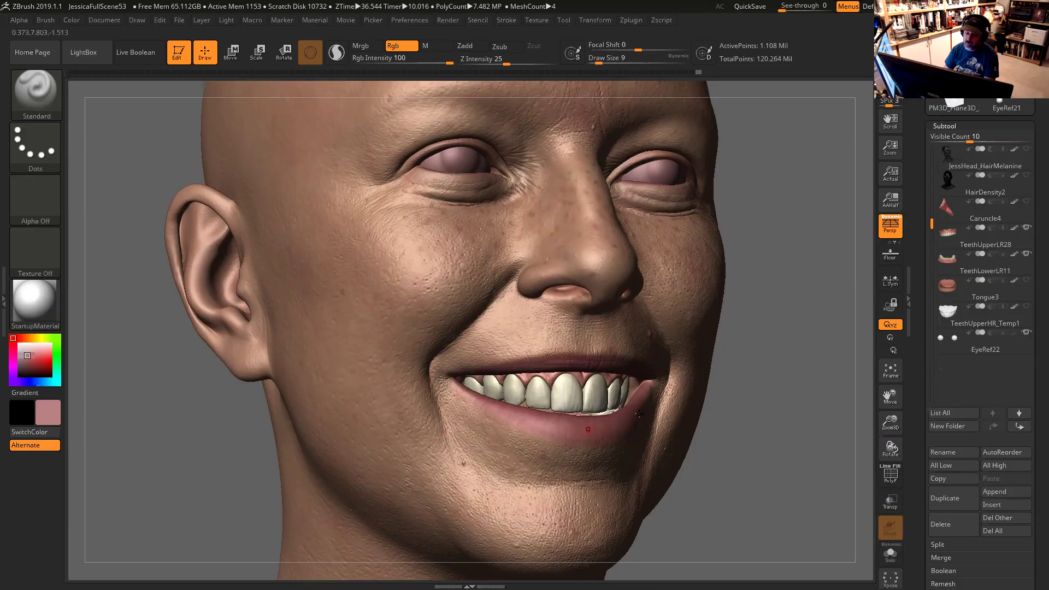
left_click_drag(759, 370, 740, 431)
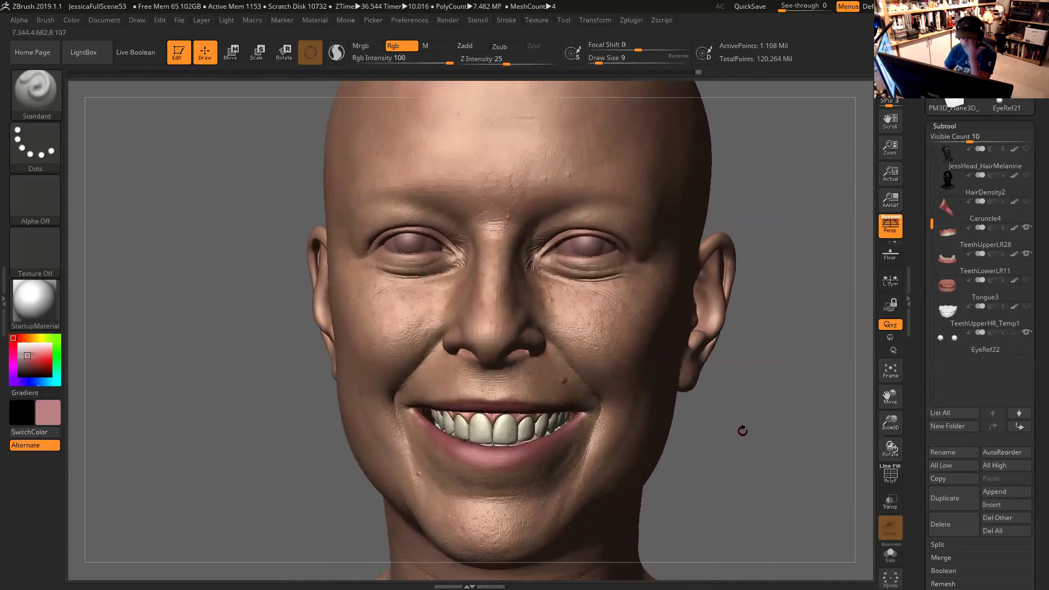
mouse_move(722, 407)
left_mouse_down()
mouse_move(766, 422)
mouse_move(719, 407)
left_mouse_up()
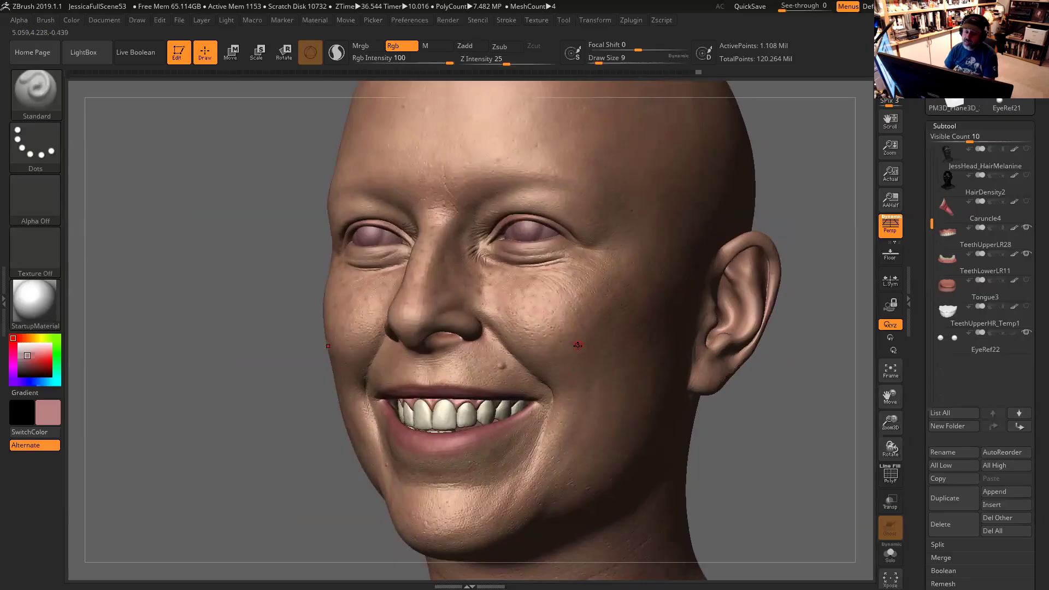
Step: Vary the brush's draw size over the cheek, using 251, 74, 177 and finally 116
key("space")
mouse_move(562, 295)
left_mouse_down()
mouse_move(604, 299)
mouse_move(569, 310)
left_mouse_up()
key("space")
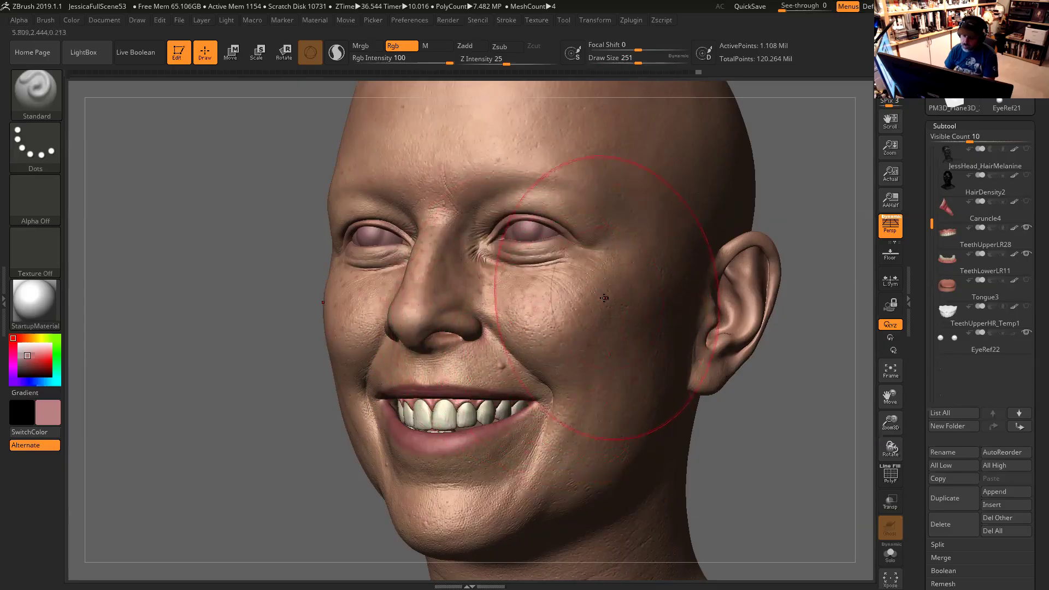
key("space")
left_click_drag(554, 339, 531, 345)
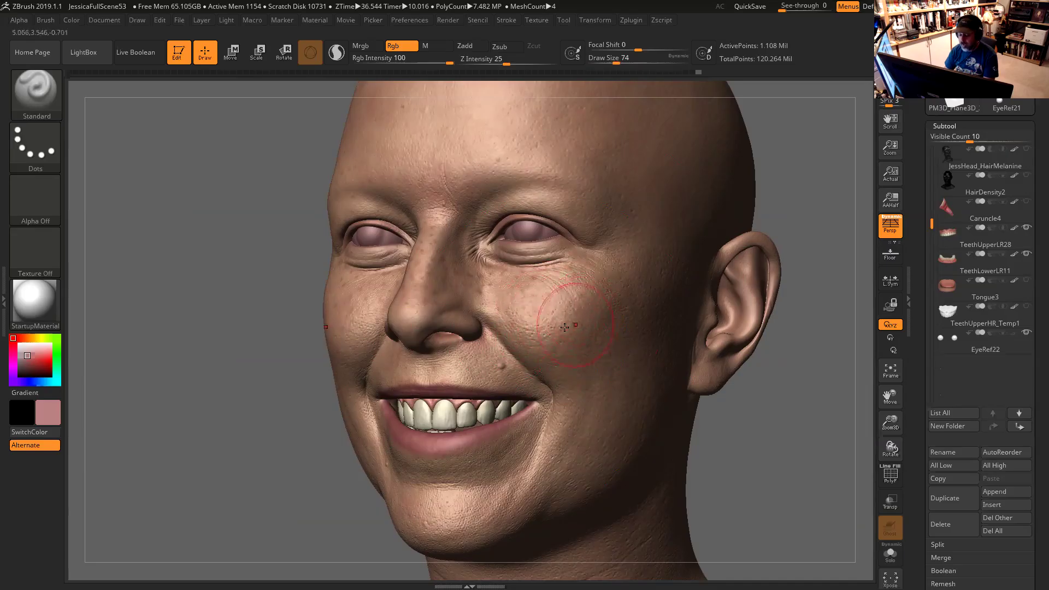
key("space")
left_click_drag(563, 330, 574, 325)
key("space")
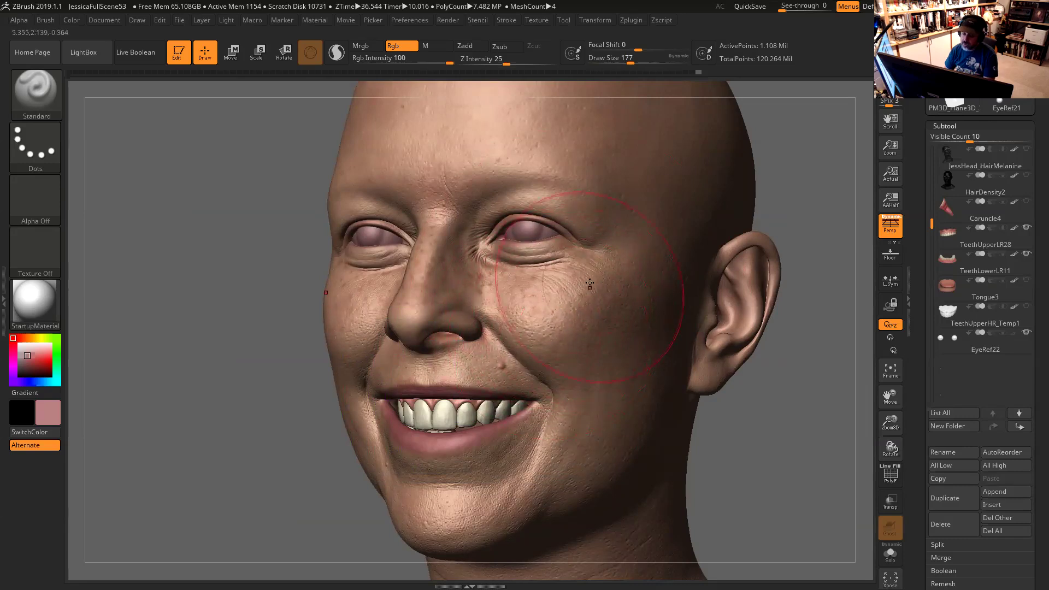
key("space")
left_click_drag(648, 274, 607, 274)
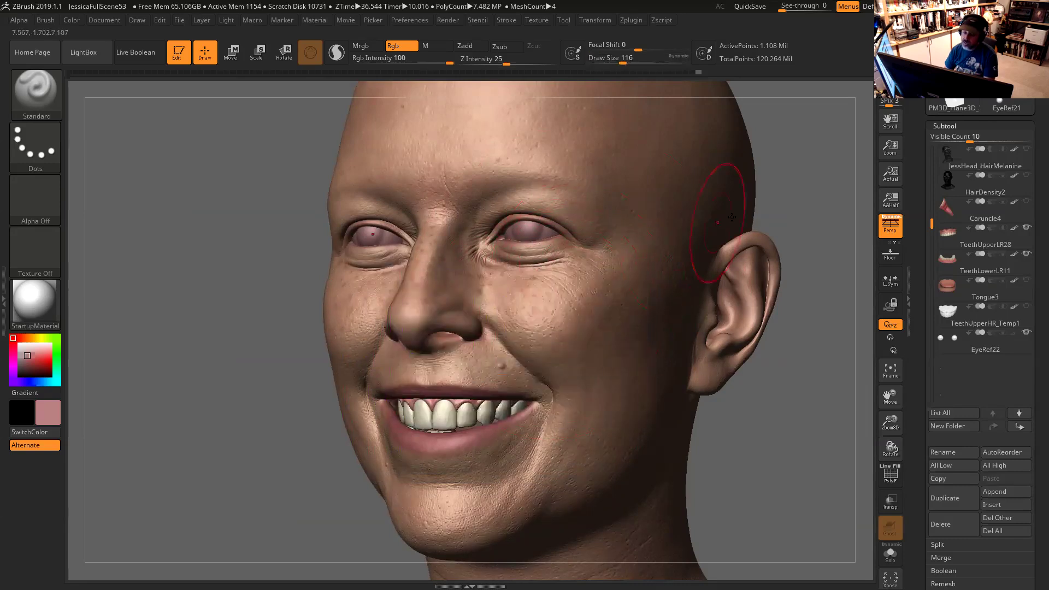
Step: Reduce the brush's draw size to 77 and then 54 over the cheek and outer eye area
mouse_move(780, 182)
left_mouse_down()
mouse_move(773, 171)
mouse_move(784, 175)
mouse_move(722, 238)
left_mouse_up()
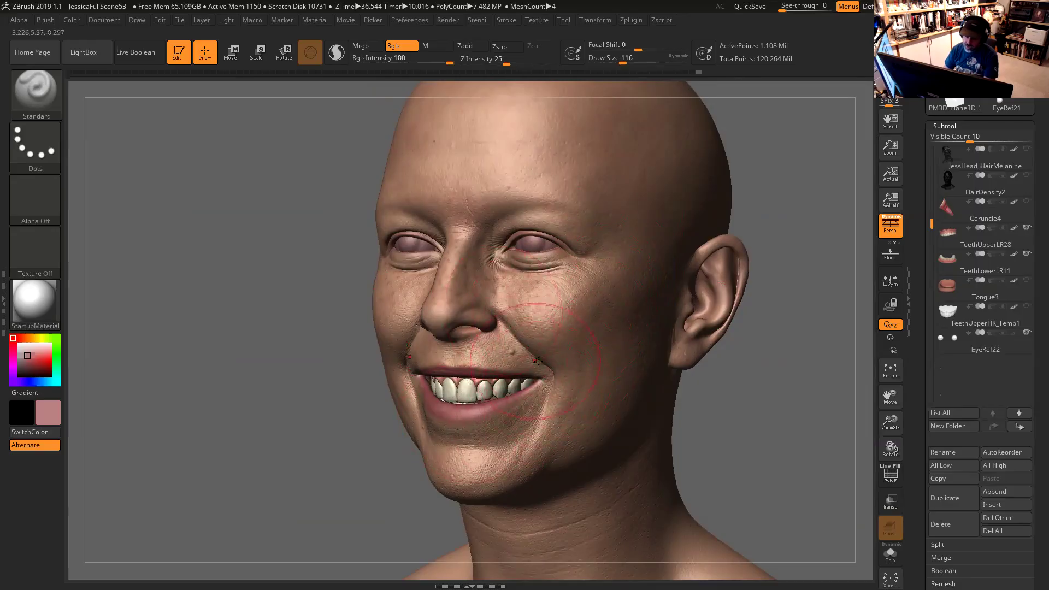
key("space")
right_click_drag(543, 377, 557, 379, "ctrl")
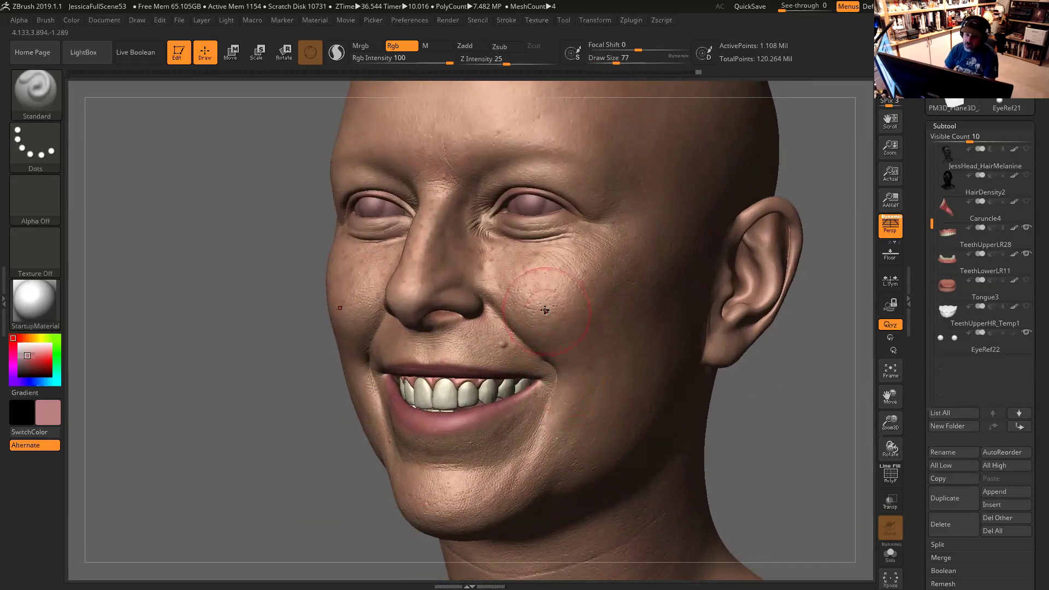
mouse_move(785, 421)
left_mouse_down()
mouse_move(563, 284)
mouse_move(587, 288)
left_mouse_up()
key("space")
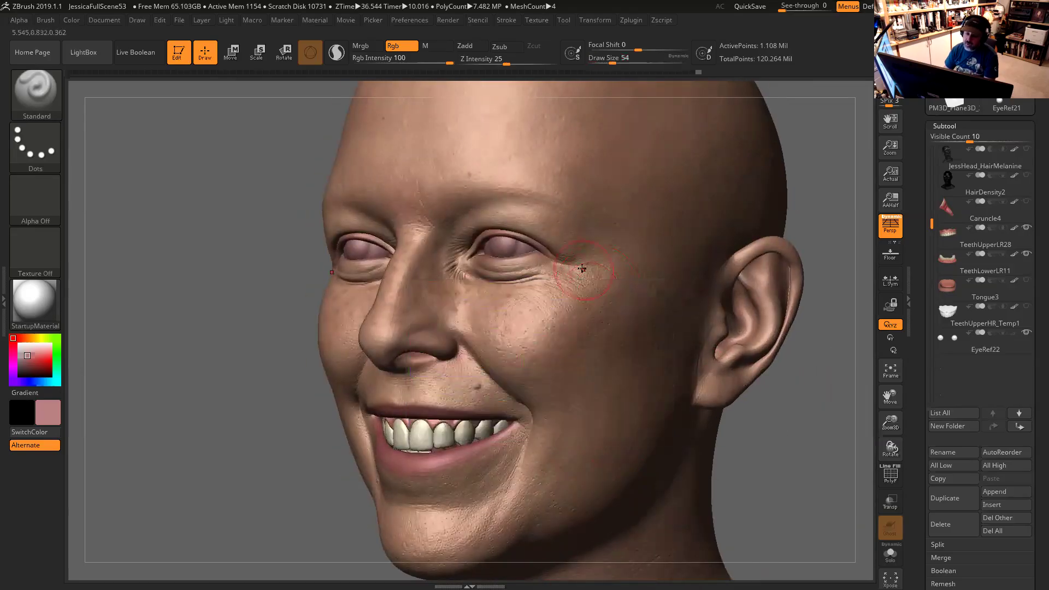
Step: Try to reshape the skin beside the outer eye corner and upper cheek with the Move brush, raising its draw size to 77
key("shift")
left_click(603, 235)
left_click_drag(621, 246, 604, 235, "shift")
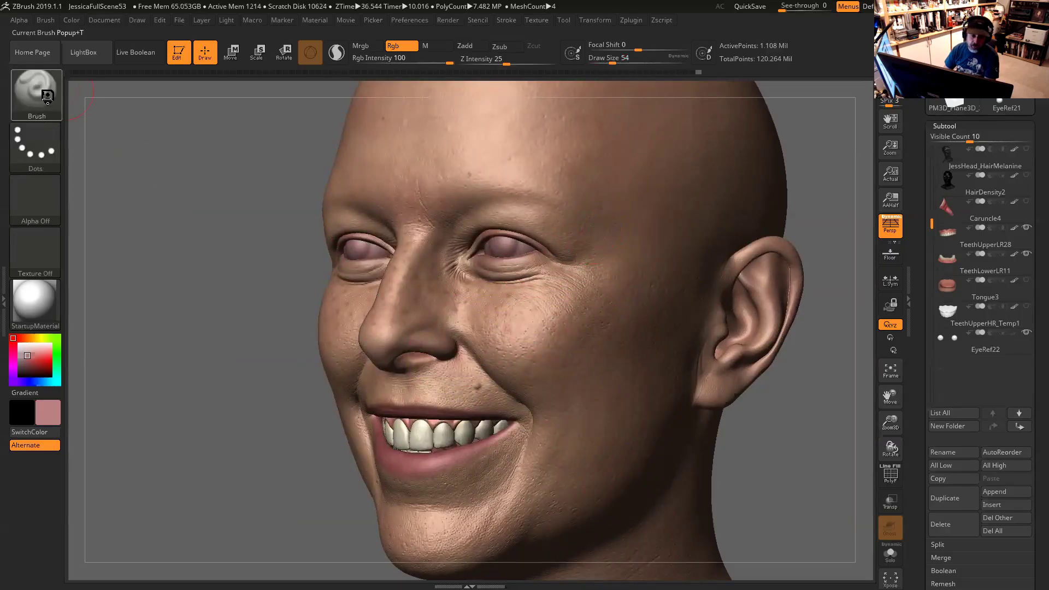
key("b")
key("m")
key("v")
mouse_move(599, 237)
left_mouse_down()
mouse_move(616, 268)
mouse_move(610, 281)
left_mouse_up()
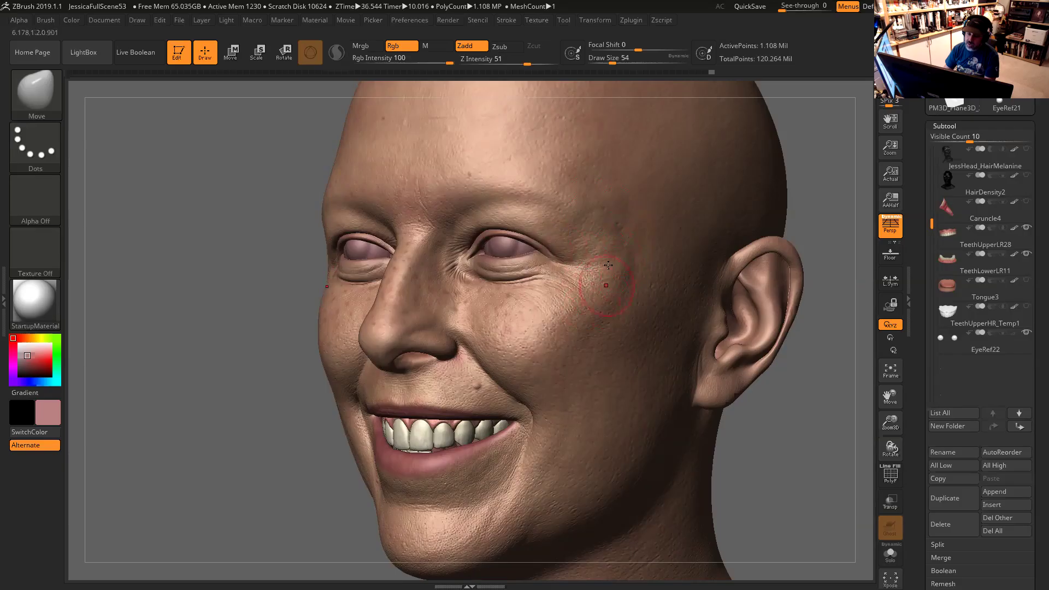
key("space")
left_click_drag(619, 271, 623, 270)
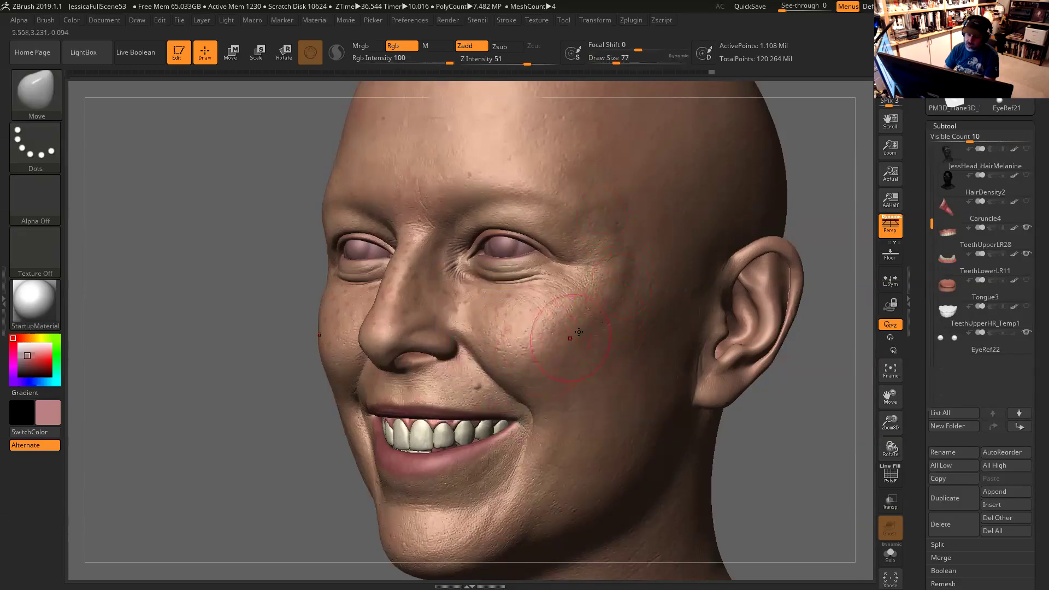
Step: Undo the last two Move strokes beside the eye and cheek
key("ctrl")
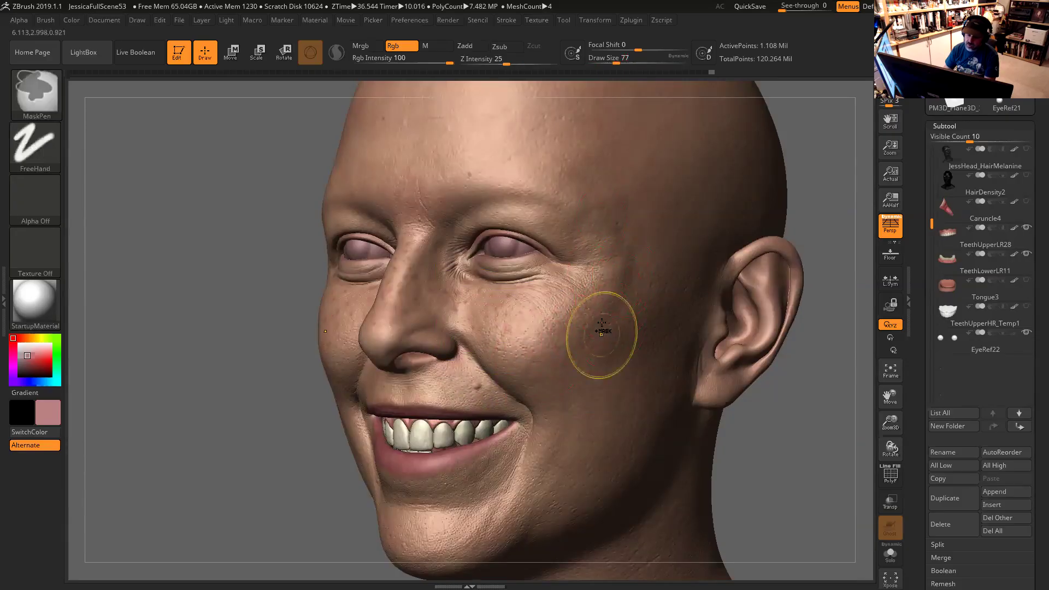
key("ctrl")
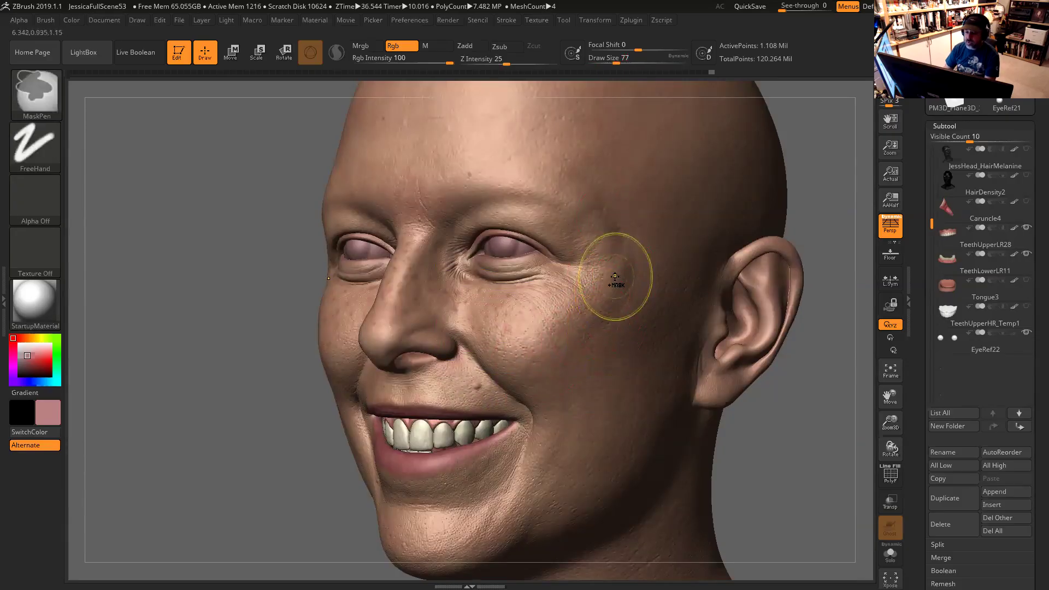
key("ctrl+z")
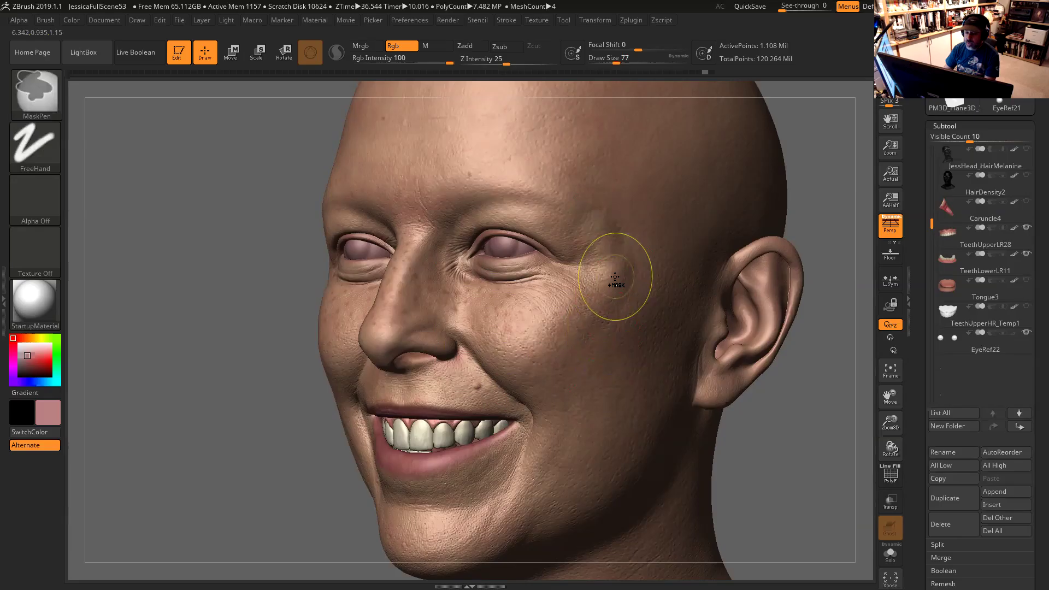
key("ctrl+z")
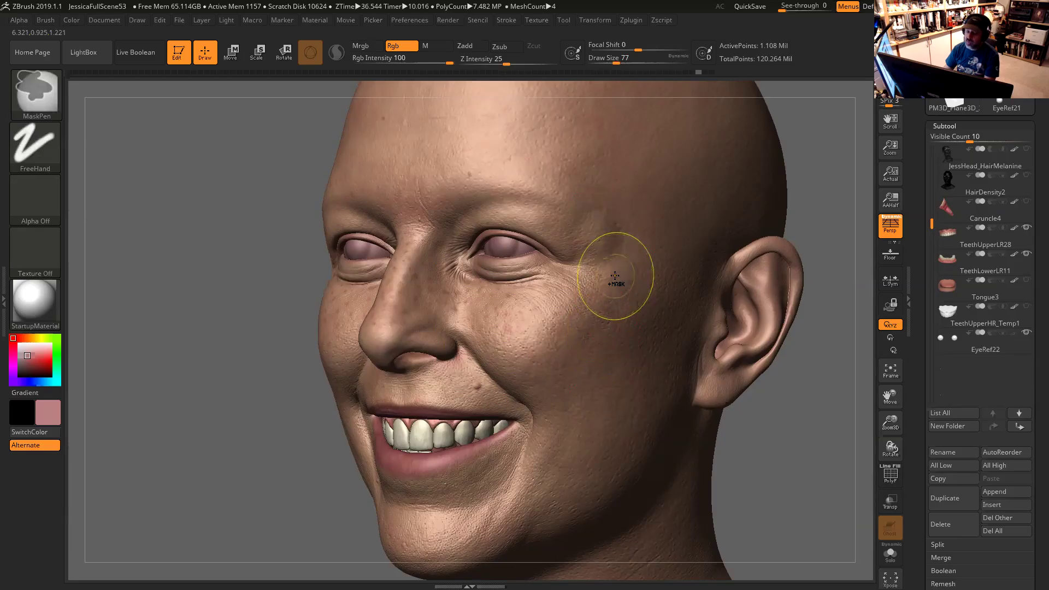
Step: Set the Move brush's draw size to 39 with the whole face in a three-quarter view
mouse_move(795, 386)
left_mouse_down()
mouse_move(805, 389)
mouse_move(773, 358)
left_mouse_up()
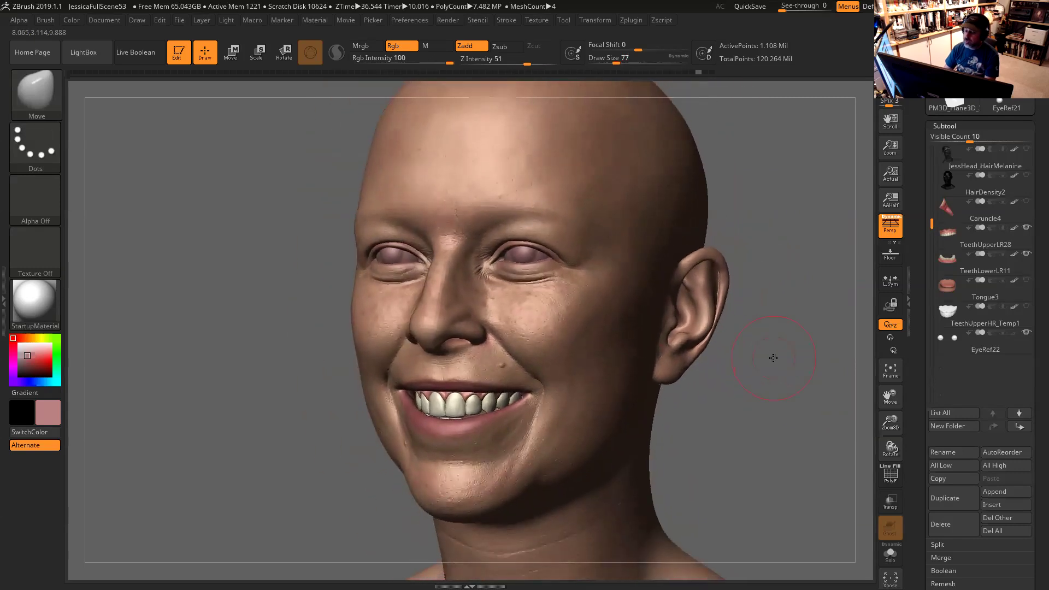
key("space")
left_click_drag(773, 316, 766, 295)
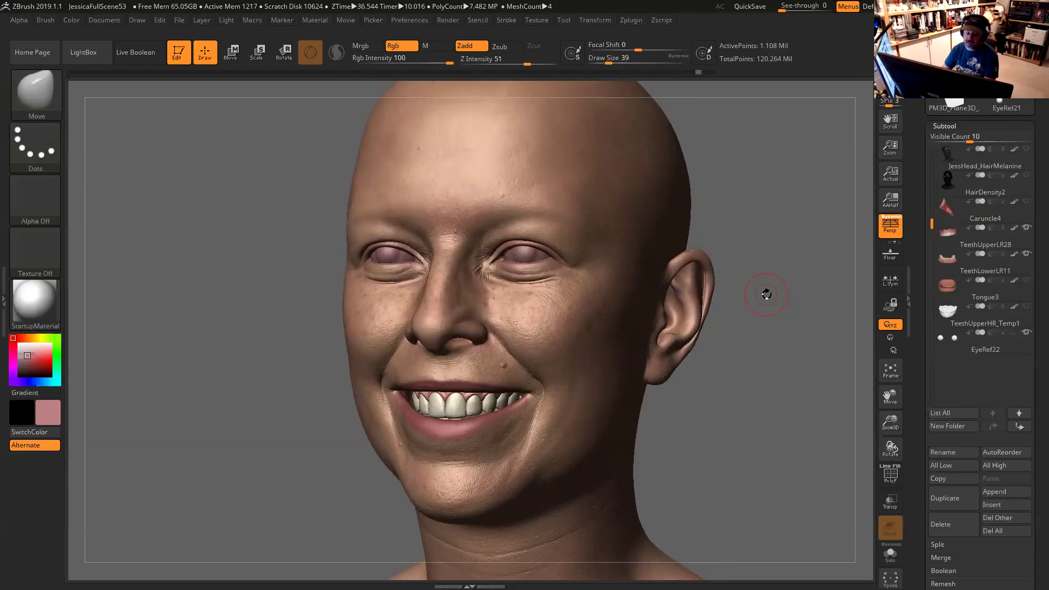
Step: Review the smile and facial proportions from opposite three-quarter angles, including a slightly tilted view of the face
left_click_drag(766, 295, 765, 319)
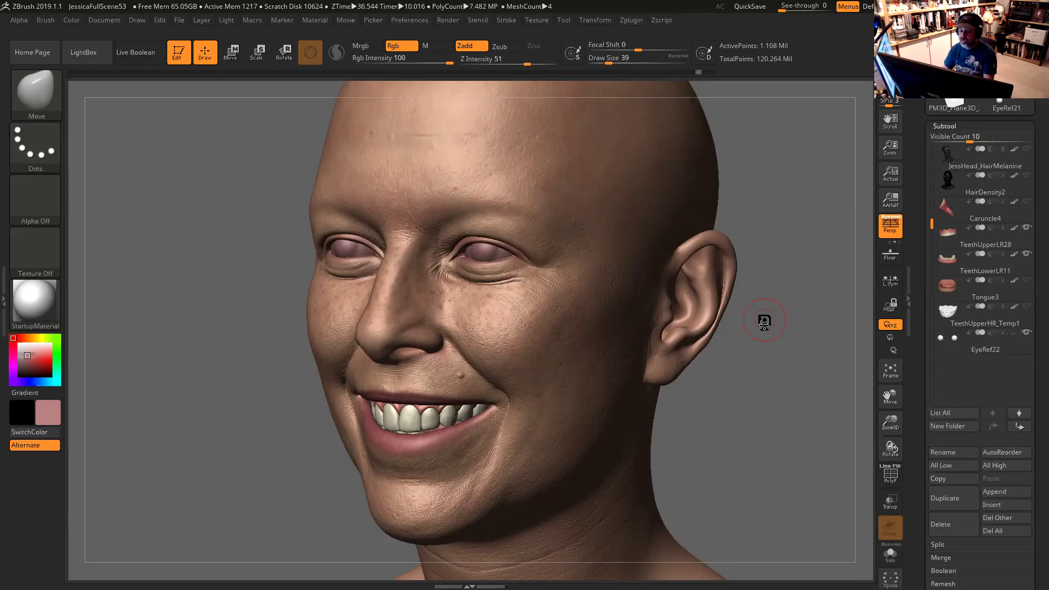
left_click_drag(779, 326, 765, 312)
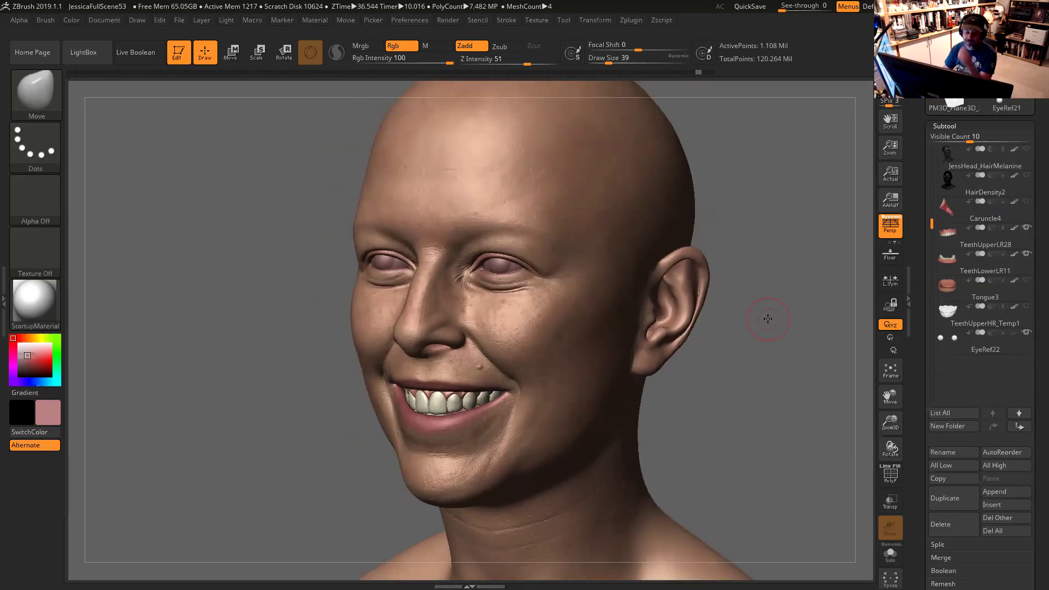
left_click_drag(768, 319, 766, 293)
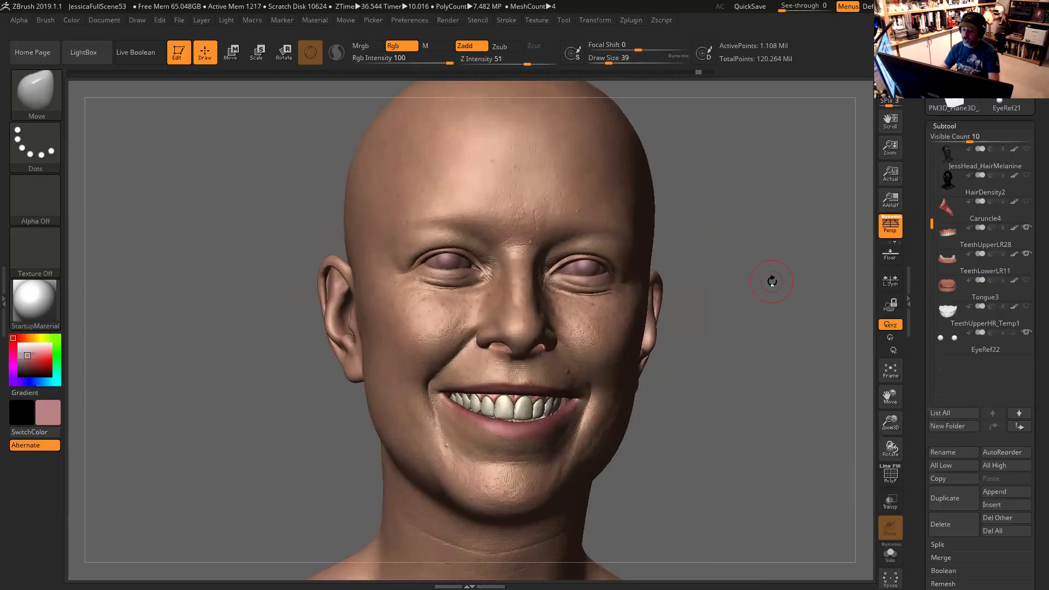
left_click_drag(749, 293, 783, 219)
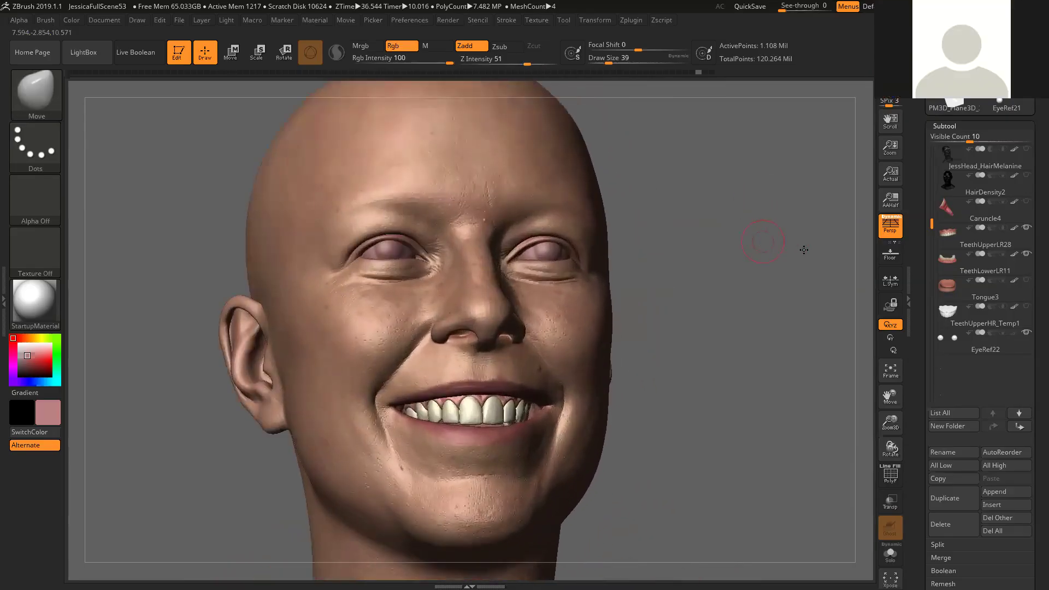
left_click_drag(755, 253, 753, 217)
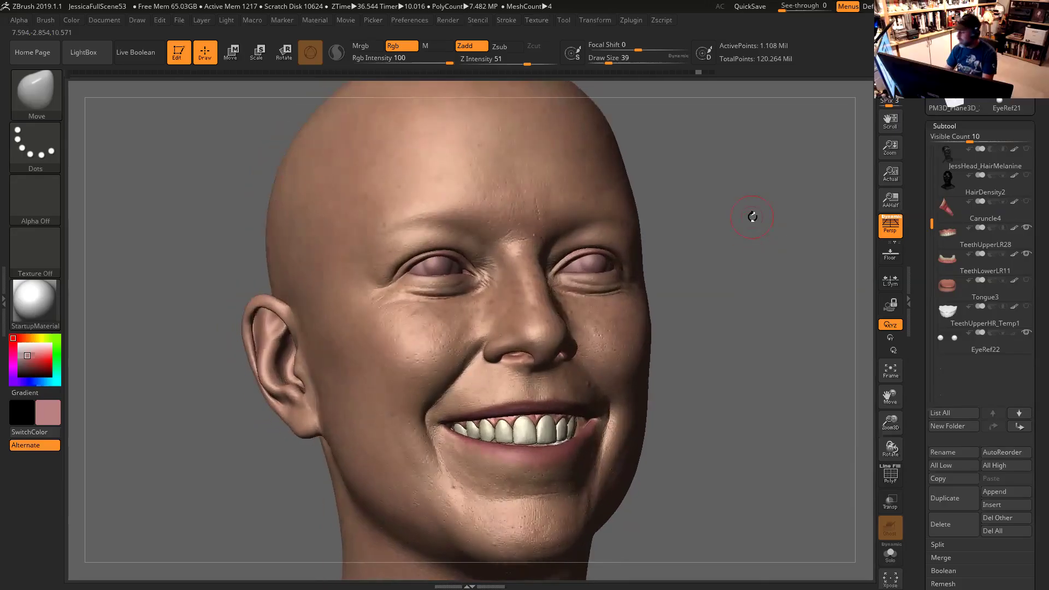